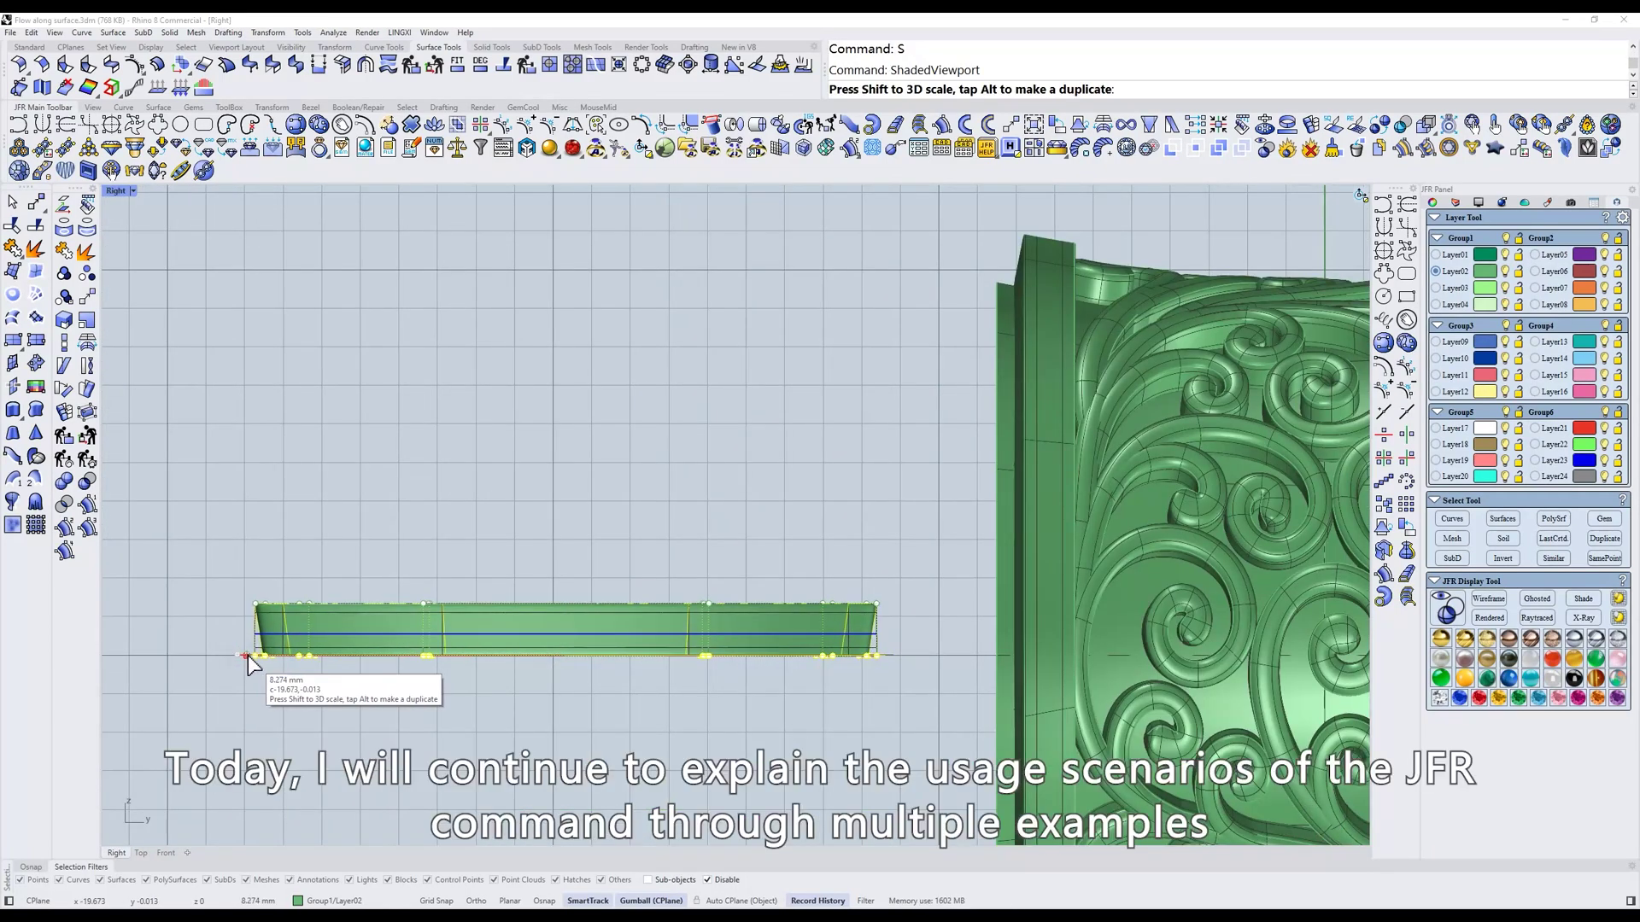
{"action": "left_click", "coordinate": [248, 657]}
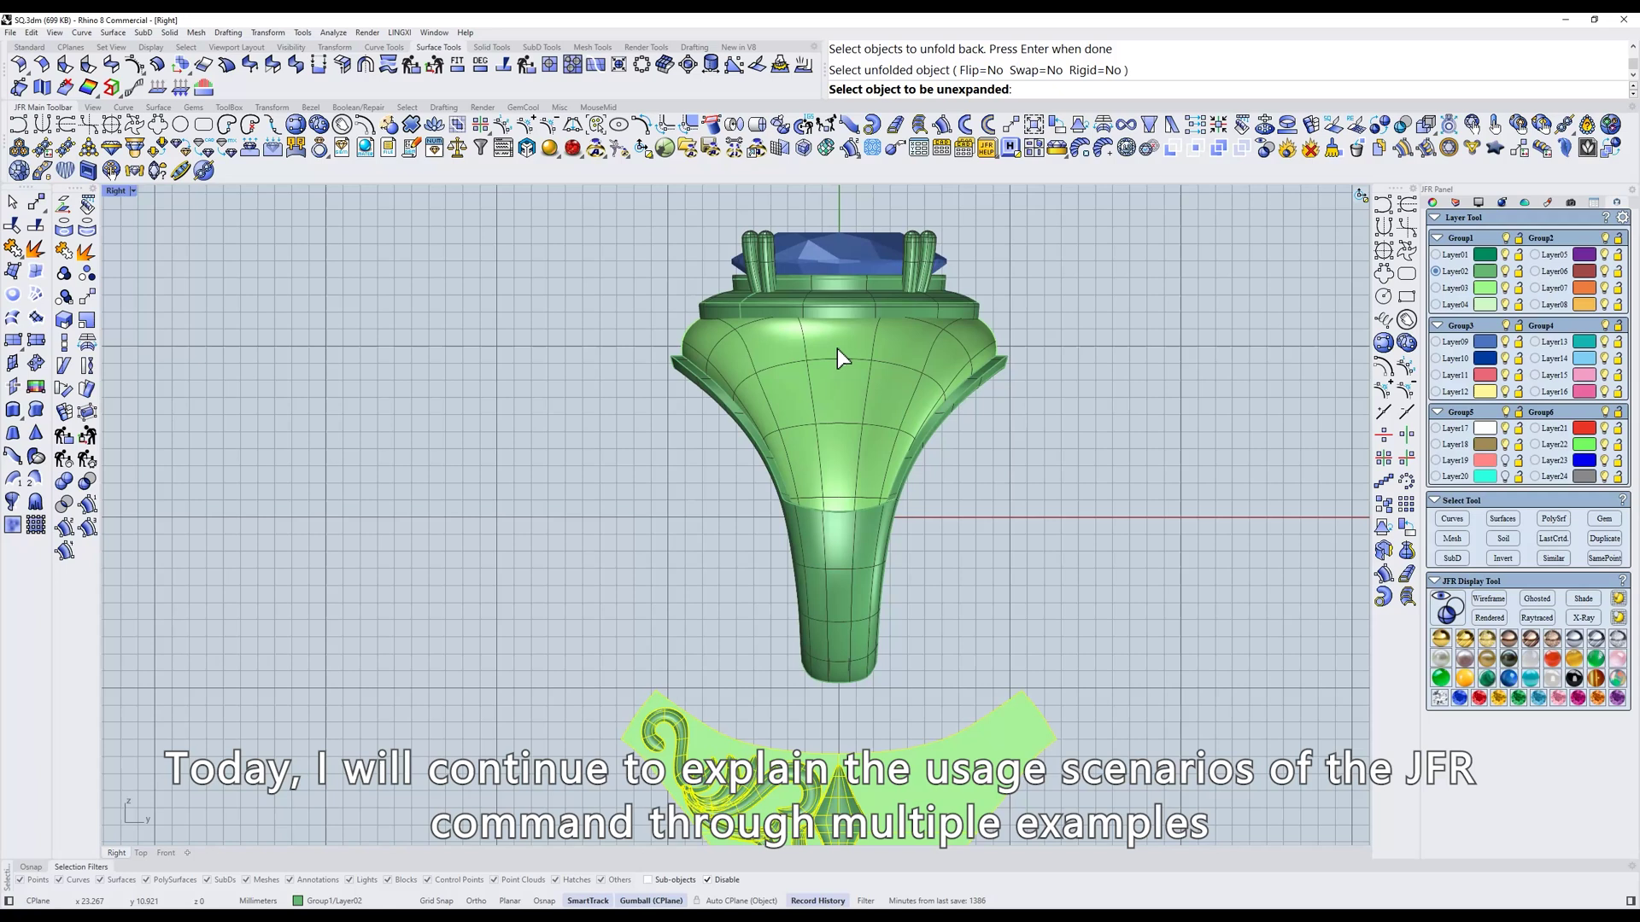
{"action": "left_click", "coordinate": [837, 348]}
{"action": "scroll", "coordinate": [920, 437], "scroll_direction": "up", "scroll_amount": 3}
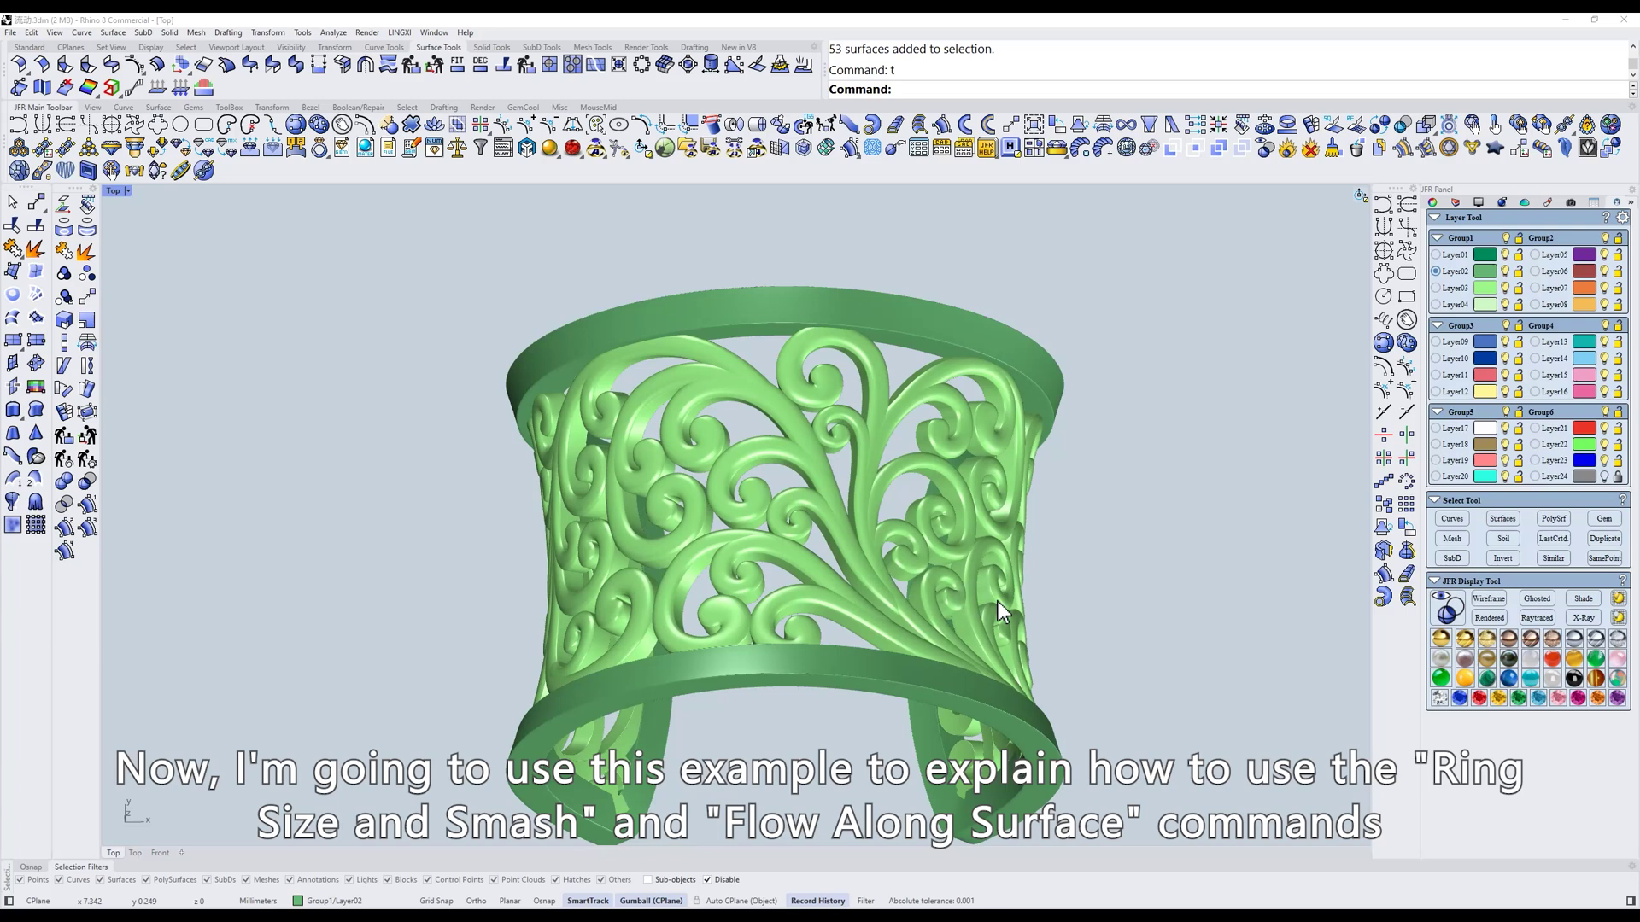
{"action": "right_click_drag", "start_coordinate": [1069, 571], "coordinate": [1111, 517]}
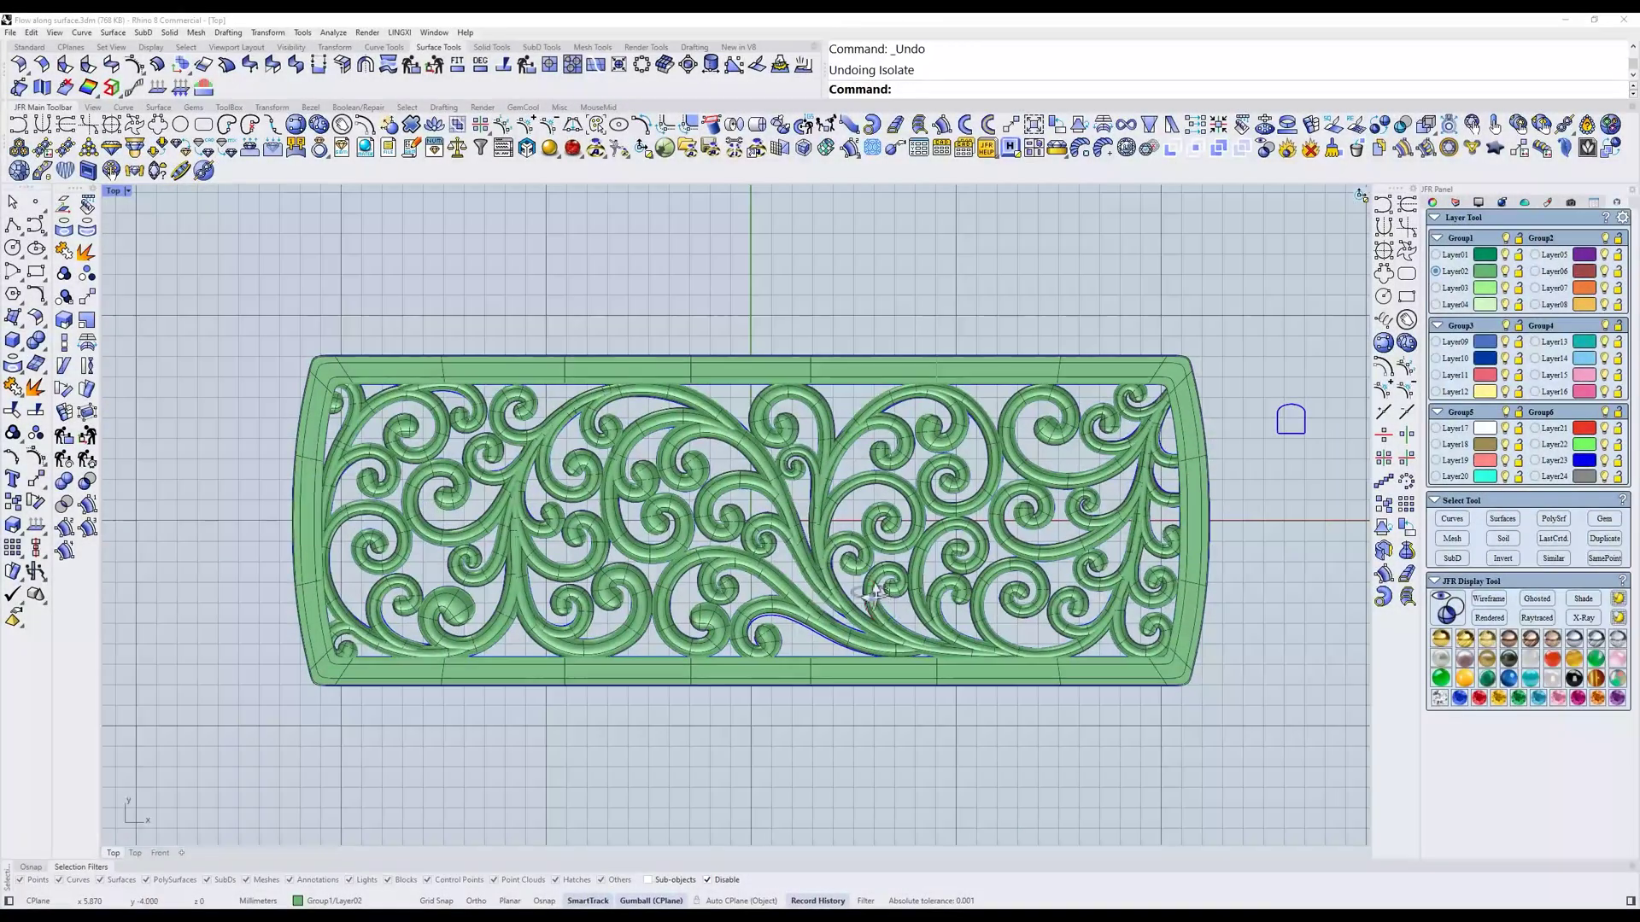
Show the control points of the scroll surfaces and examine the flat pattern inside its frame
{"action": "right_click_drag", "start_coordinate": [873, 593], "coordinate": [883, 560], "text": "ctrl+shift"}
{"action": "scroll", "coordinate": [883, 561], "scroll_direction": "up", "scroll_amount": 6}
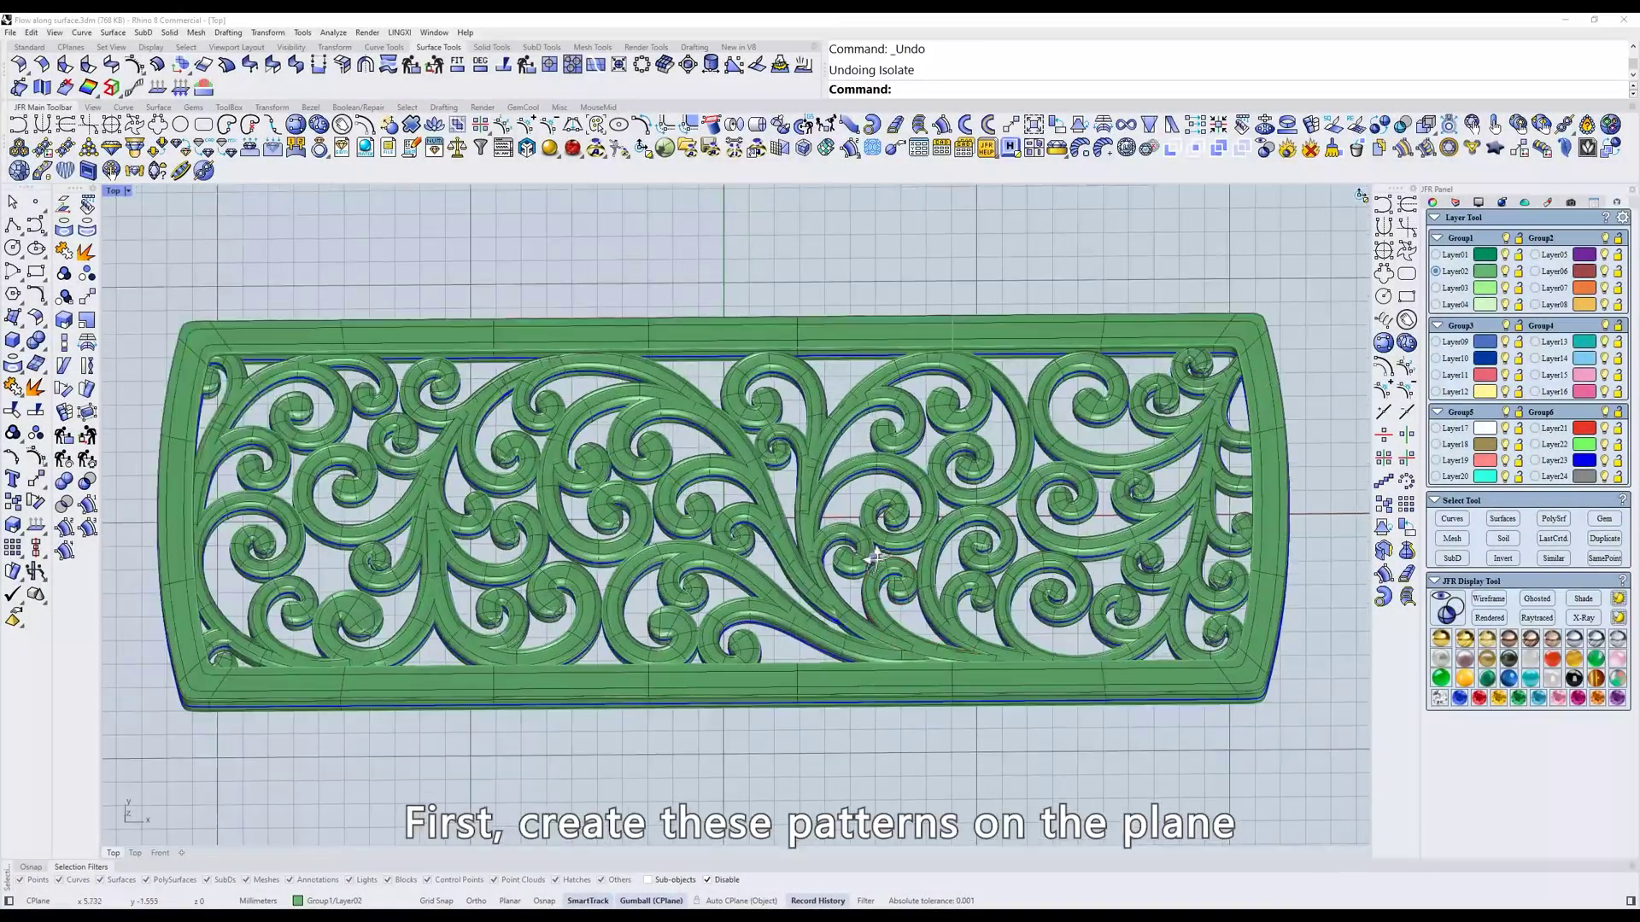
{"action": "left_click", "coordinate": [811, 437]}
{"action": "type", "text": "z"}
{"action": "key", "text": "Return"}
{"action": "scroll", "coordinate": [812, 437], "scroll_direction": "down", "scroll_amount": 4}
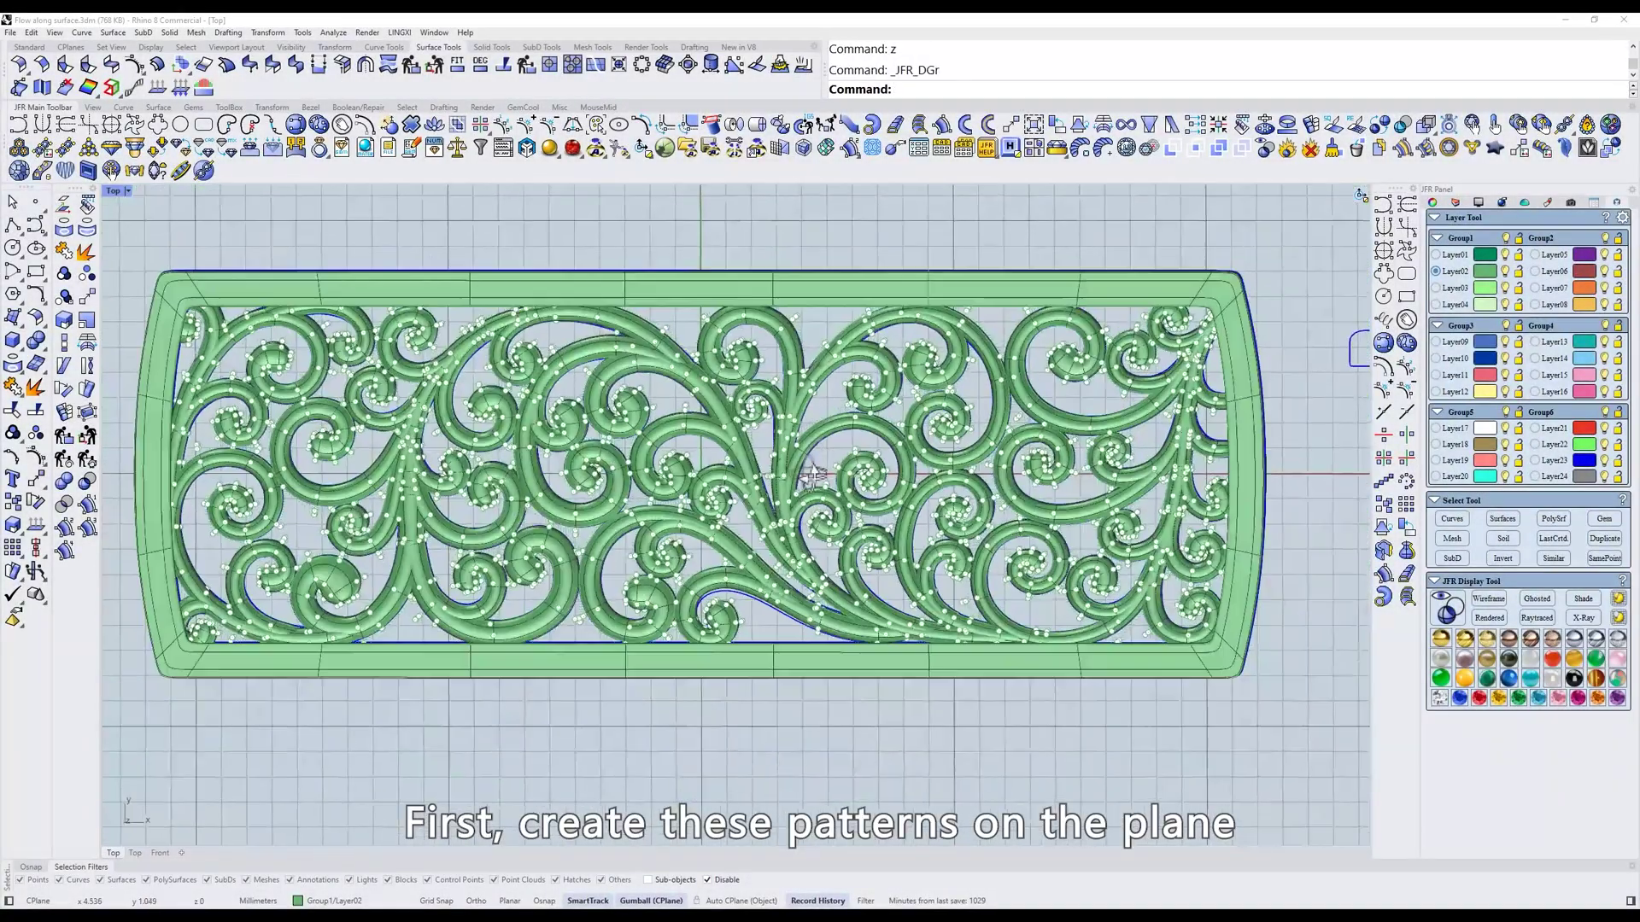
{"action": "scroll", "coordinate": [857, 424], "scroll_direction": "up", "scroll_amount": 6}
{"action": "type", "text": "t"}
{"action": "key", "text": "Return"}
Isolate the two rail curves of one scroll together with the separate arched profile curve
{"action": "left_click_drag", "start_coordinate": [818, 478], "coordinate": [808, 404]}
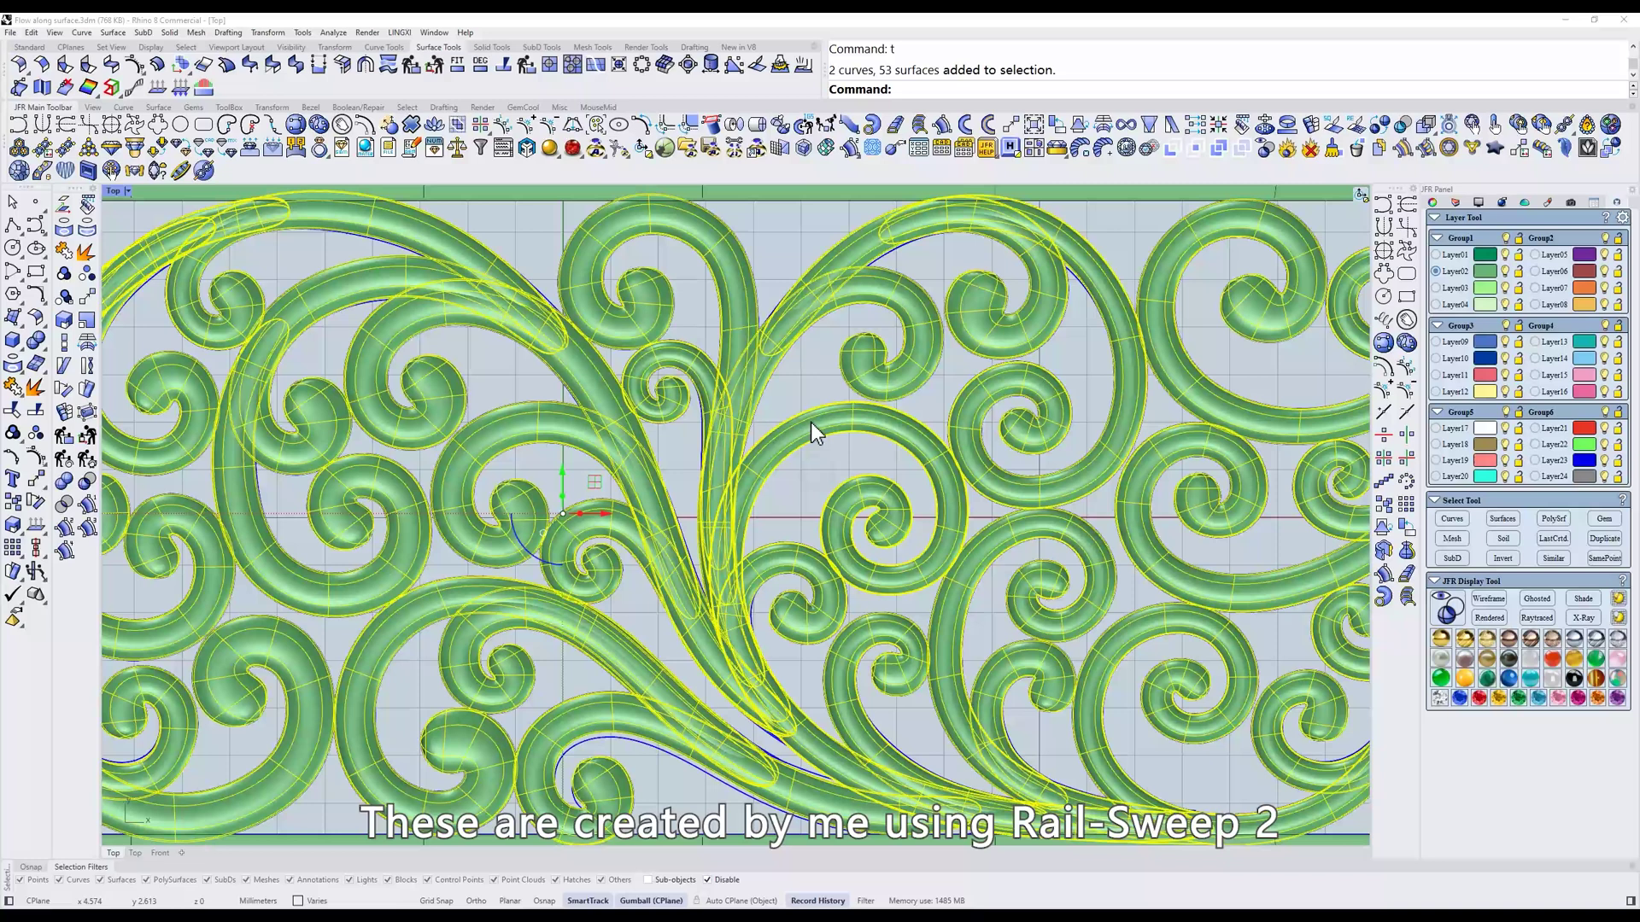
{"action": "left_click", "coordinate": [813, 422], "text": "ctrl"}
{"action": "scroll", "coordinate": [859, 454], "scroll_direction": "down", "scroll_amount": 8}
{"action": "left_click_drag", "start_coordinate": [1182, 439], "coordinate": [1180, 443], "text": "shift"}
{"action": "key", "text": "ctrl+i"}
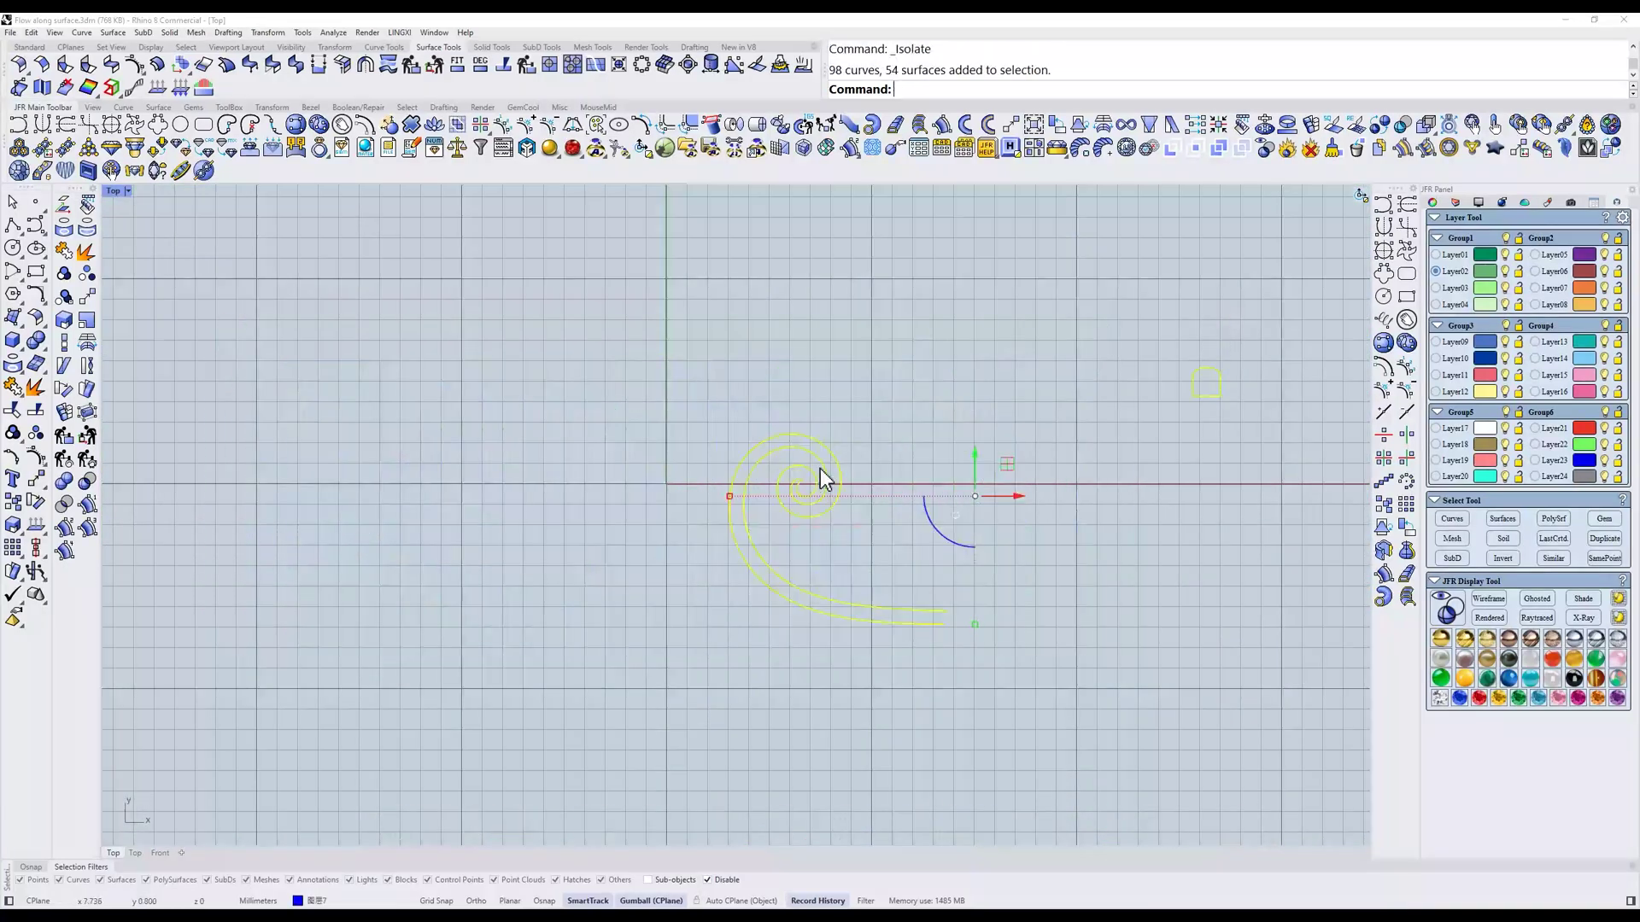
Show the numbered control points of the two spiral rail curves and compare their counts toward the inner end
{"action": "scroll", "coordinate": [820, 477], "scroll_direction": "up", "scroll_amount": 10}
{"action": "right_click_drag", "start_coordinate": [840, 479], "coordinate": [876, 481]}
{"action": "left_click_drag", "start_coordinate": [951, 373], "coordinate": [736, 525]}
{"action": "type", "text": "z"}
{"action": "key", "text": "Return"}
{"action": "scroll", "coordinate": [806, 518], "scroll_direction": "up", "scroll_amount": 4}
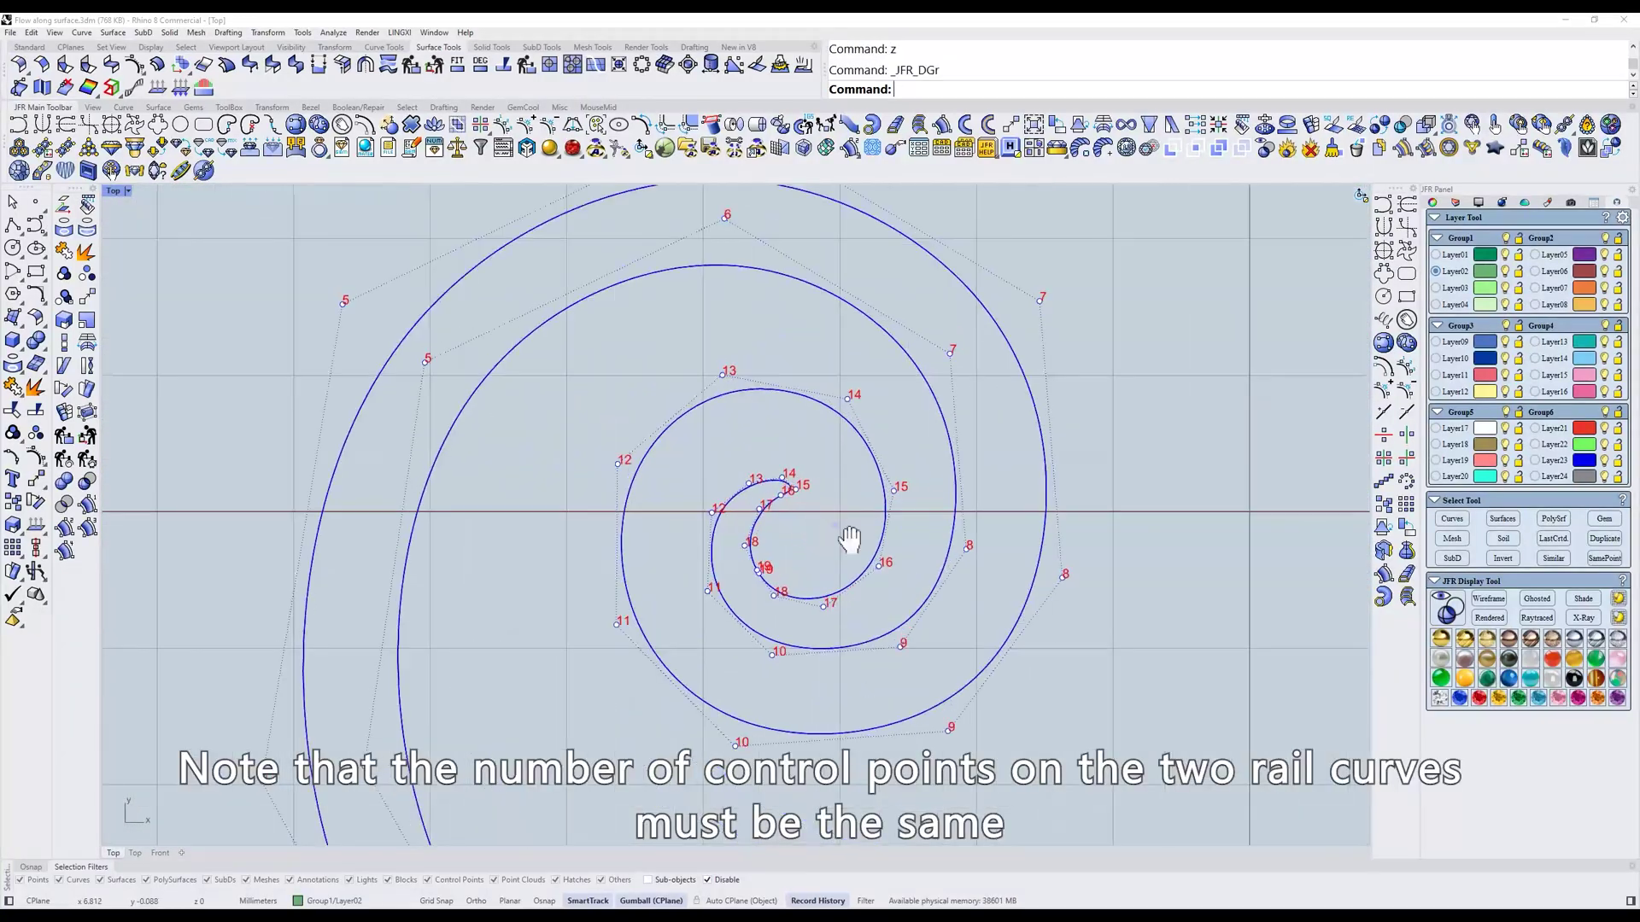
{"action": "scroll", "coordinate": [836, 532], "scroll_direction": "up", "scroll_amount": 3}
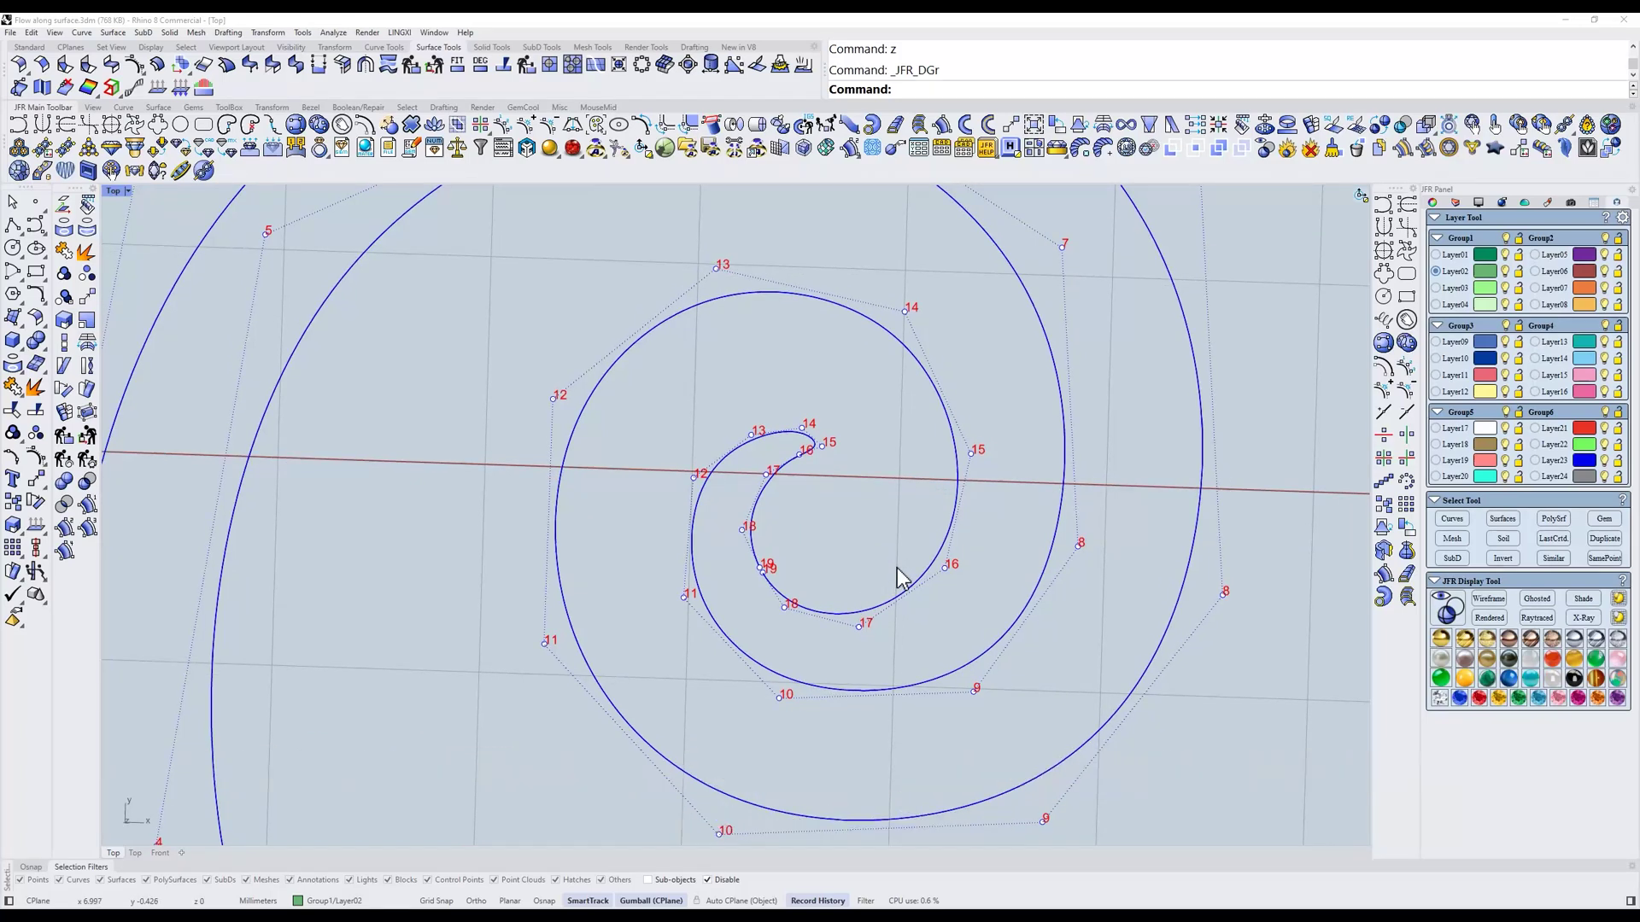
{"action": "scroll", "coordinate": [898, 577], "scroll_direction": "down", "scroll_amount": 5}
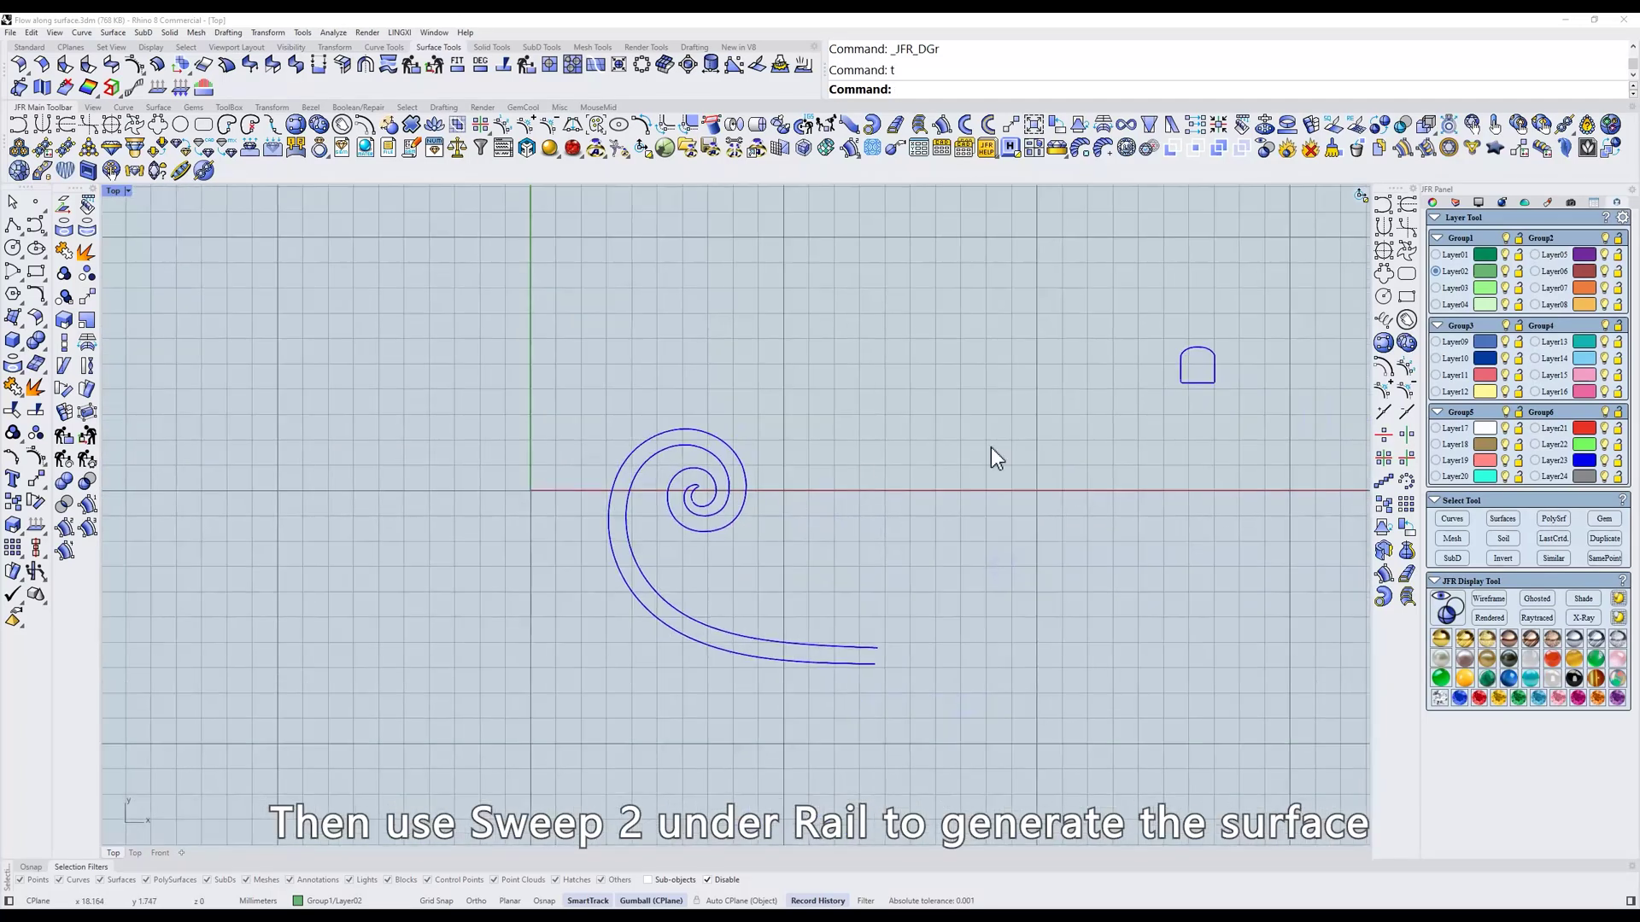
Generate the scroll surface with Rail Sweep2 from the two spiral rails and the arched profile, using Single Prof., no scaling along rail, and Explode
{"action": "left_click", "coordinate": [943, 127]}
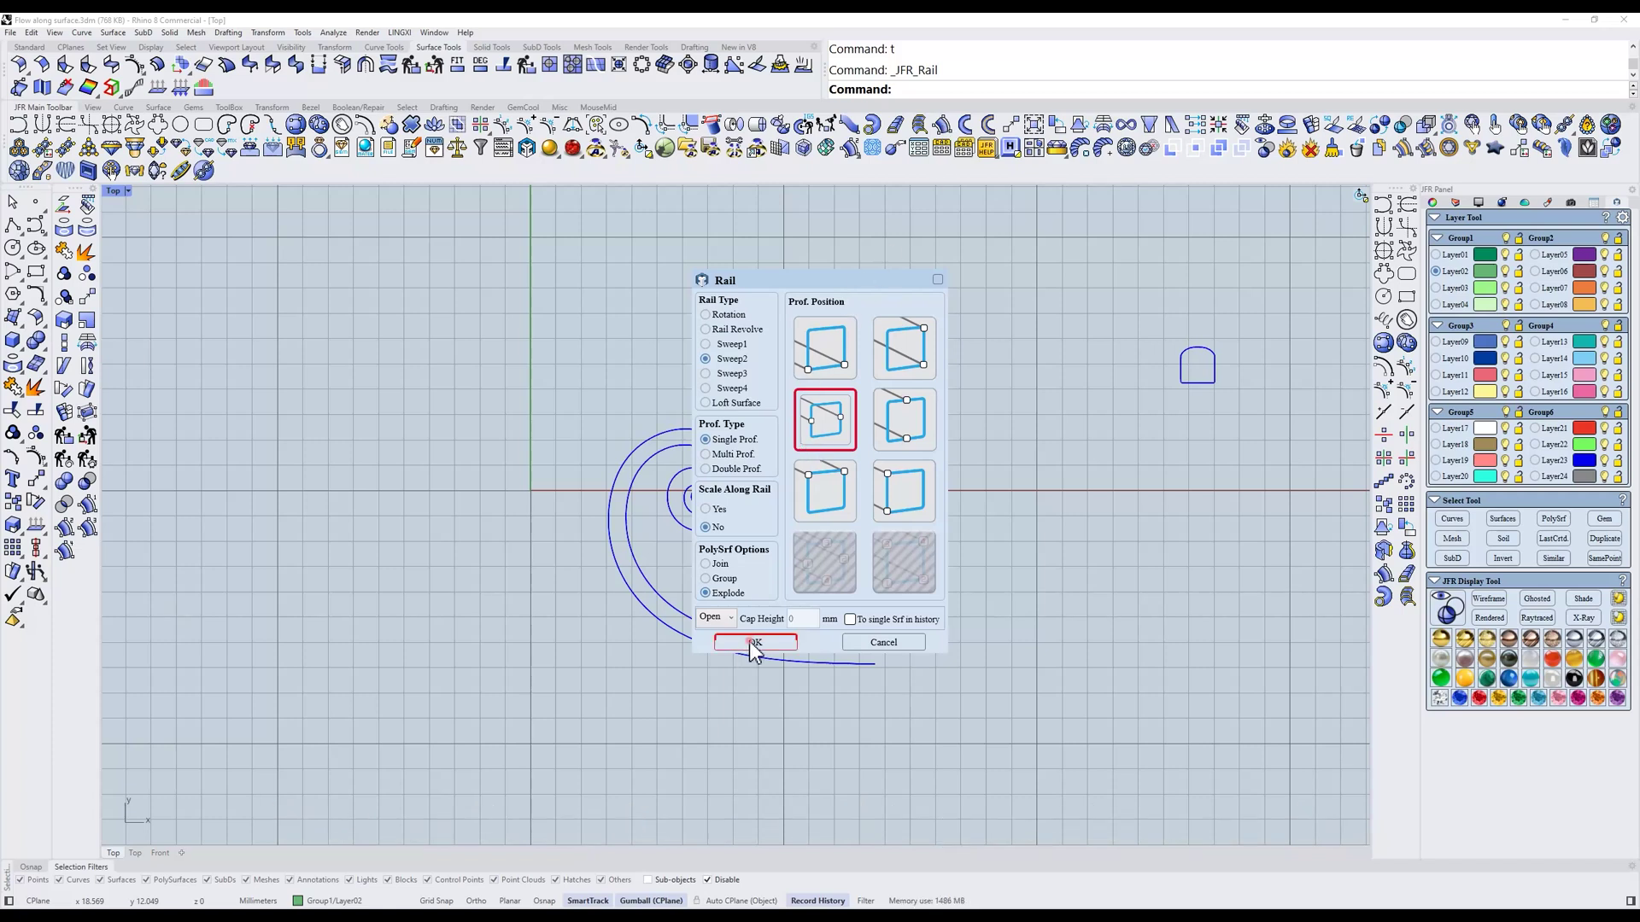
{"action": "left_click", "coordinate": [752, 643]}
{"action": "left_click", "coordinate": [712, 647]}
{"action": "left_click", "coordinate": [754, 636]}
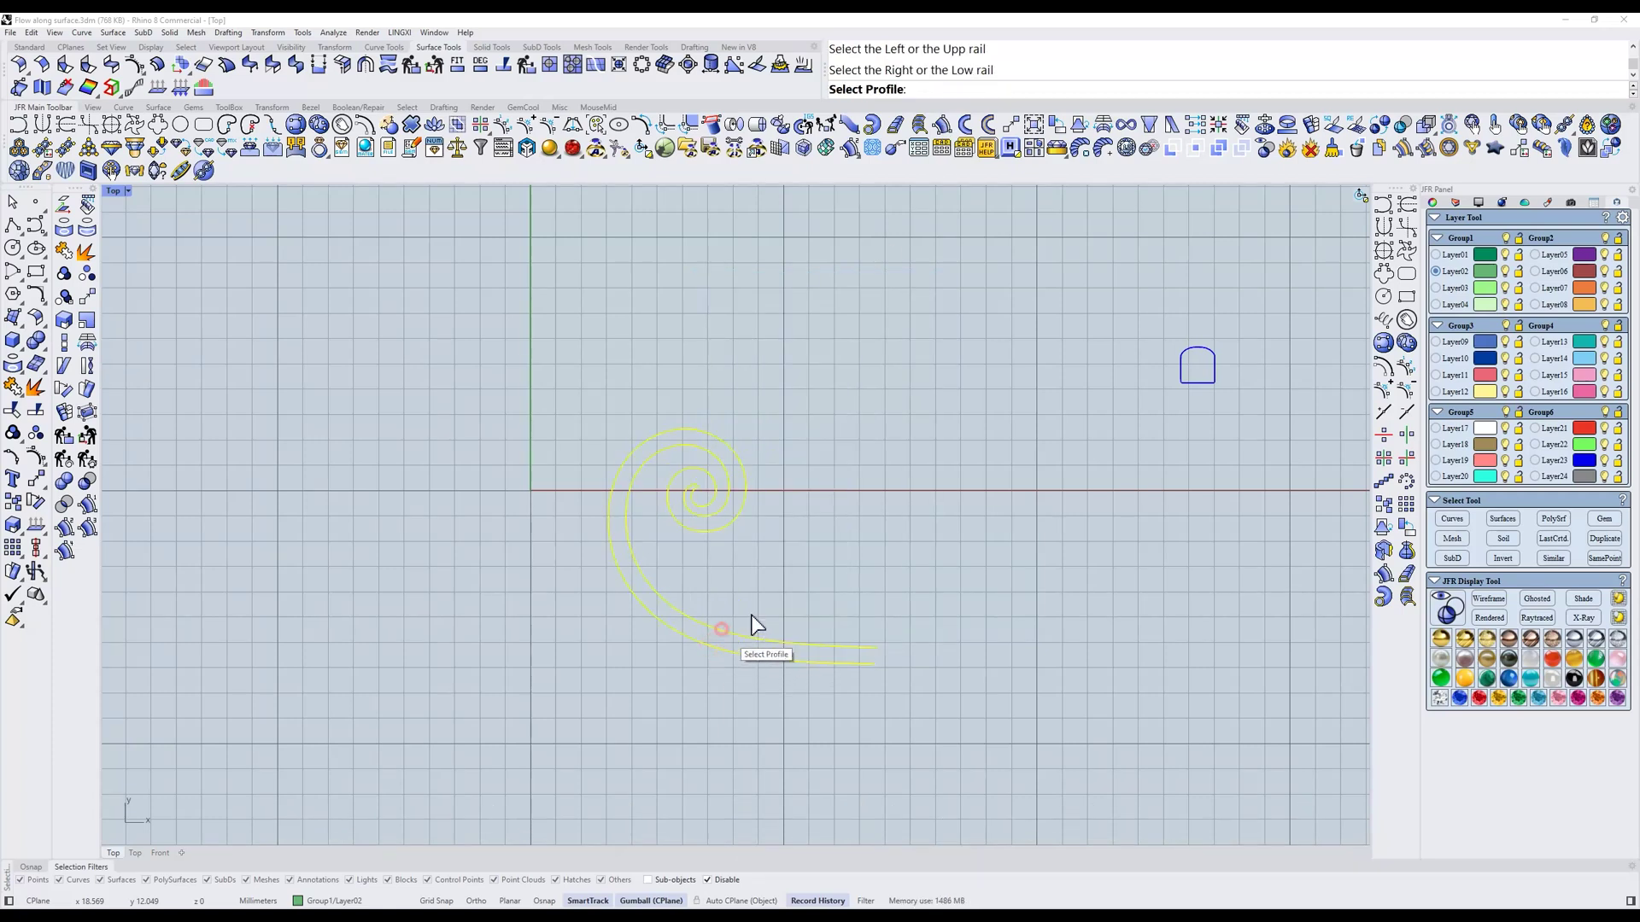
{"action": "left_click", "coordinate": [1181, 361]}
{"action": "scroll", "coordinate": [726, 540], "scroll_direction": "up", "scroll_amount": 6}
{"action": "right_click_drag", "start_coordinate": [787, 603], "coordinate": [721, 484], "text": "ctrl+shift"}
{"action": "scroll", "coordinate": [715, 480], "scroll_direction": "up", "scroll_amount": 4}
{"action": "left_click", "coordinate": [683, 447]}
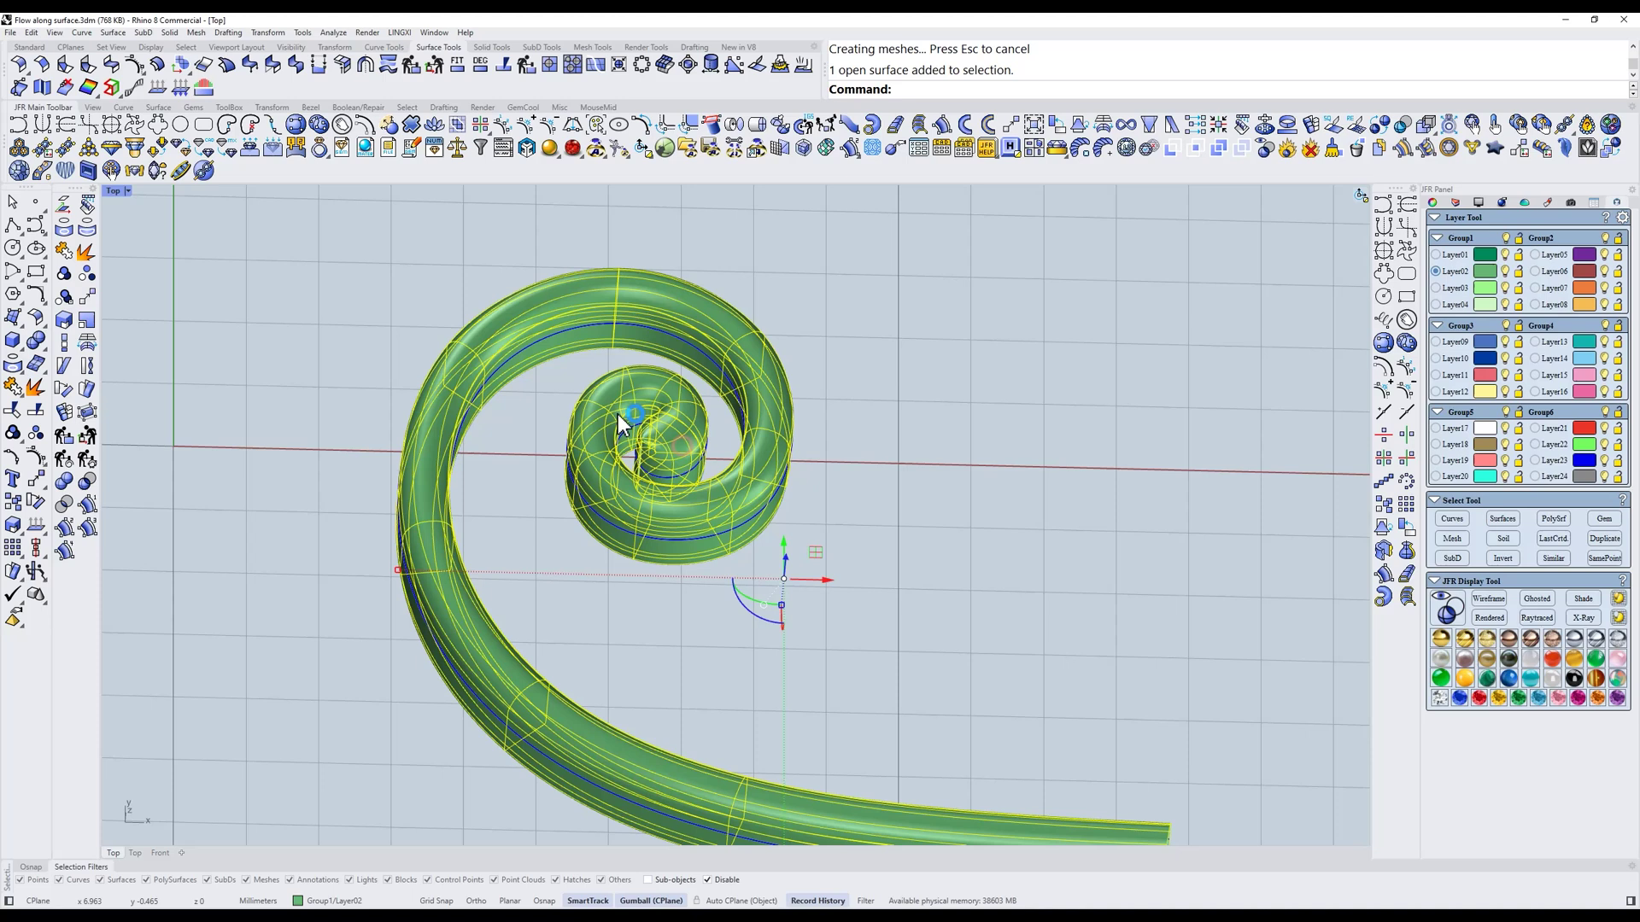
Adjust the surface control points at the scroll's inner tip to refine how the end closes
{"action": "scroll", "coordinate": [618, 413], "scroll_direction": "up", "scroll_amount": 4}
{"action": "key", "text": "Escape"}
{"action": "type", "text": "w"}
{"action": "key", "text": "Return"}
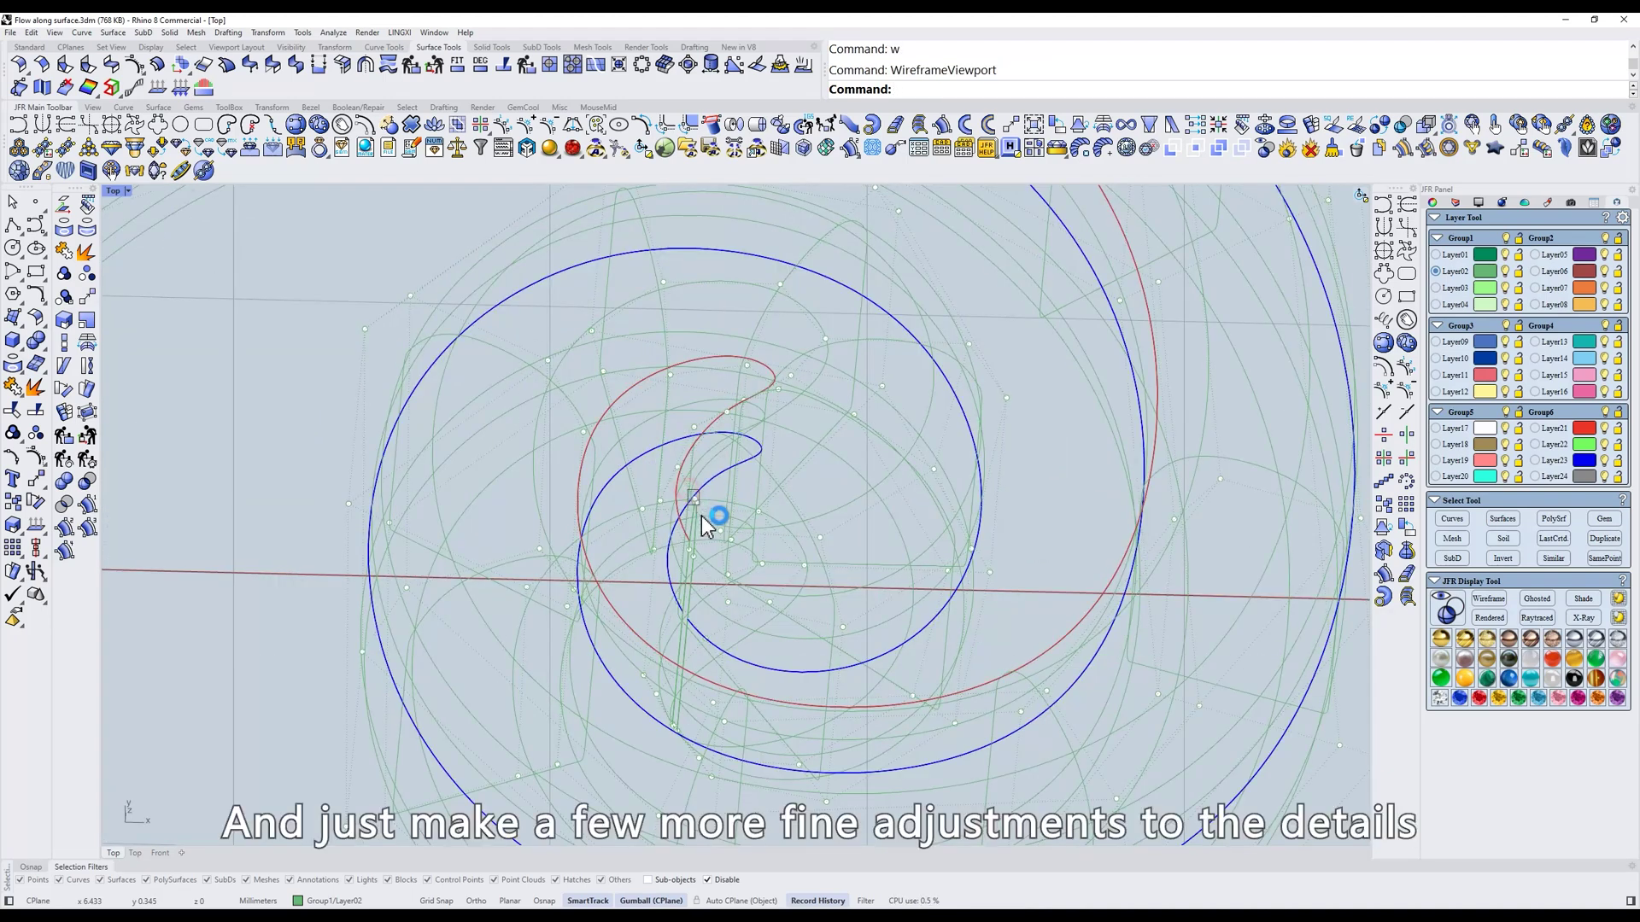
{"action": "left_click", "coordinate": [694, 498]}
{"action": "left_click", "coordinate": [691, 549]}
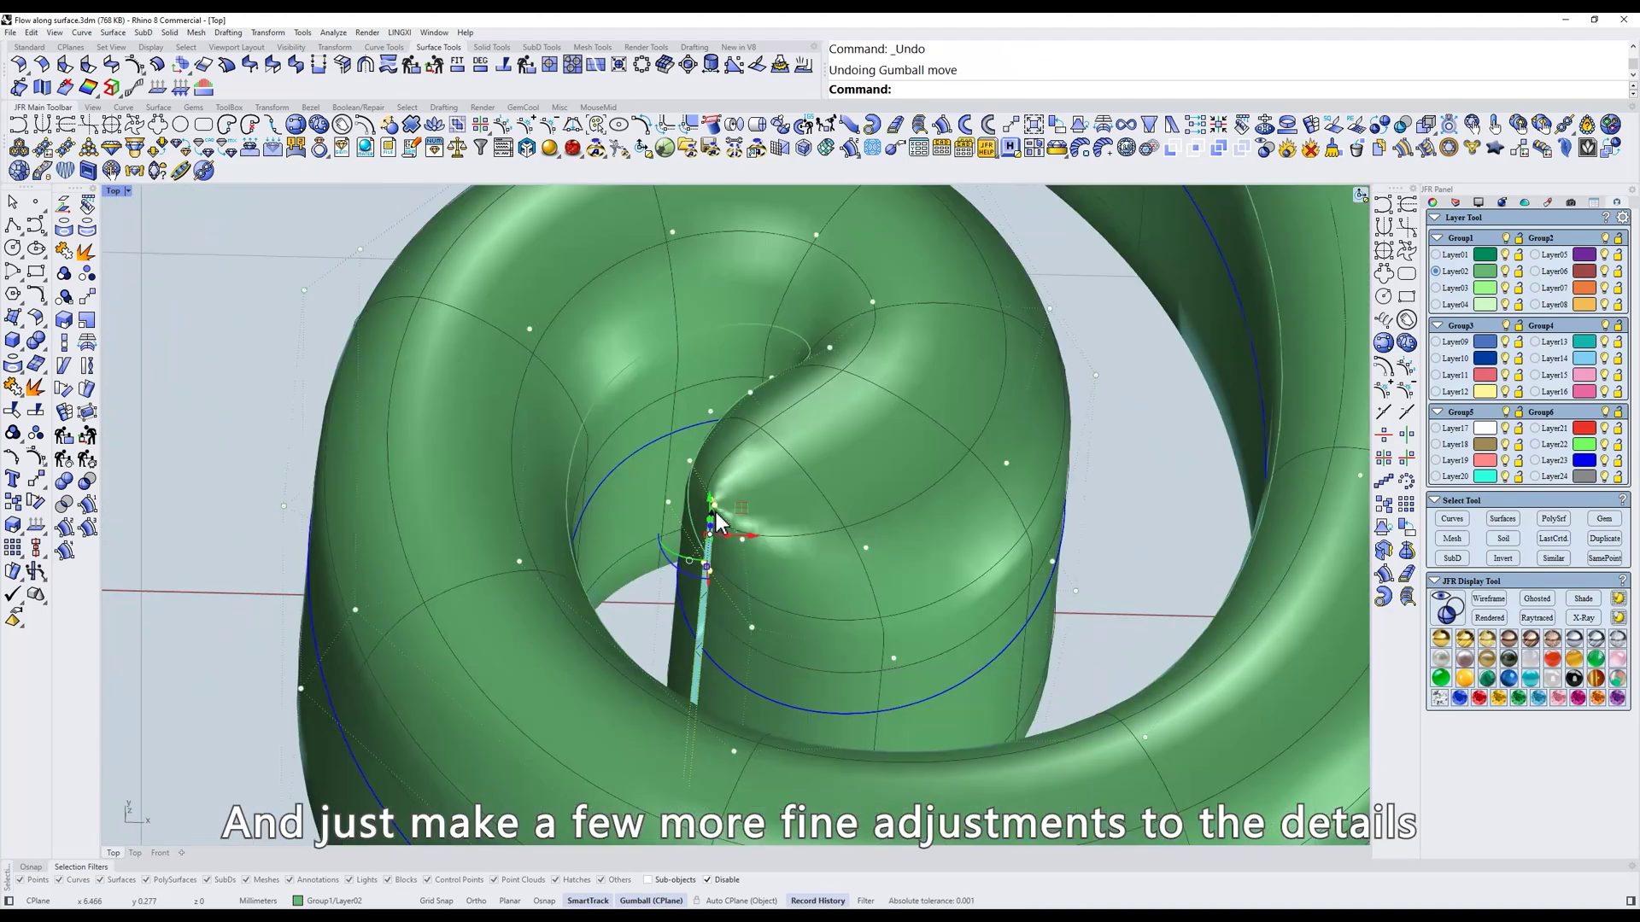
{"action": "key", "text": "ctrl+z"}
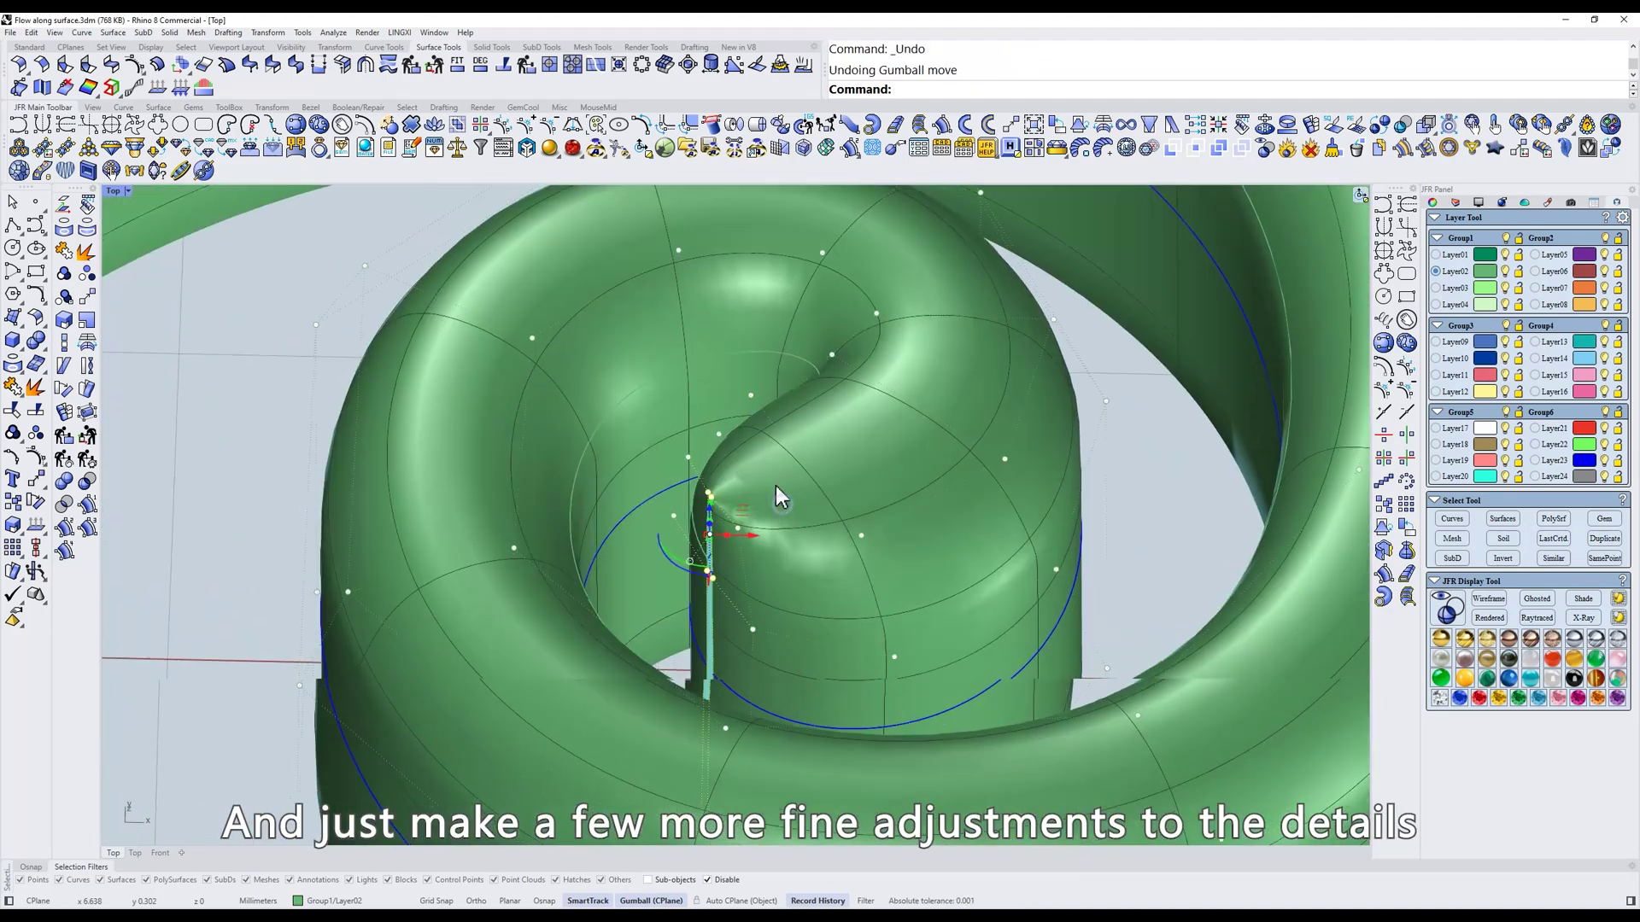
{"action": "right_click_drag", "start_coordinate": [723, 504], "coordinate": [718, 511], "text": "ctrl+shift"}
{"action": "left_click_drag", "start_coordinate": [719, 507], "coordinate": [862, 566]}
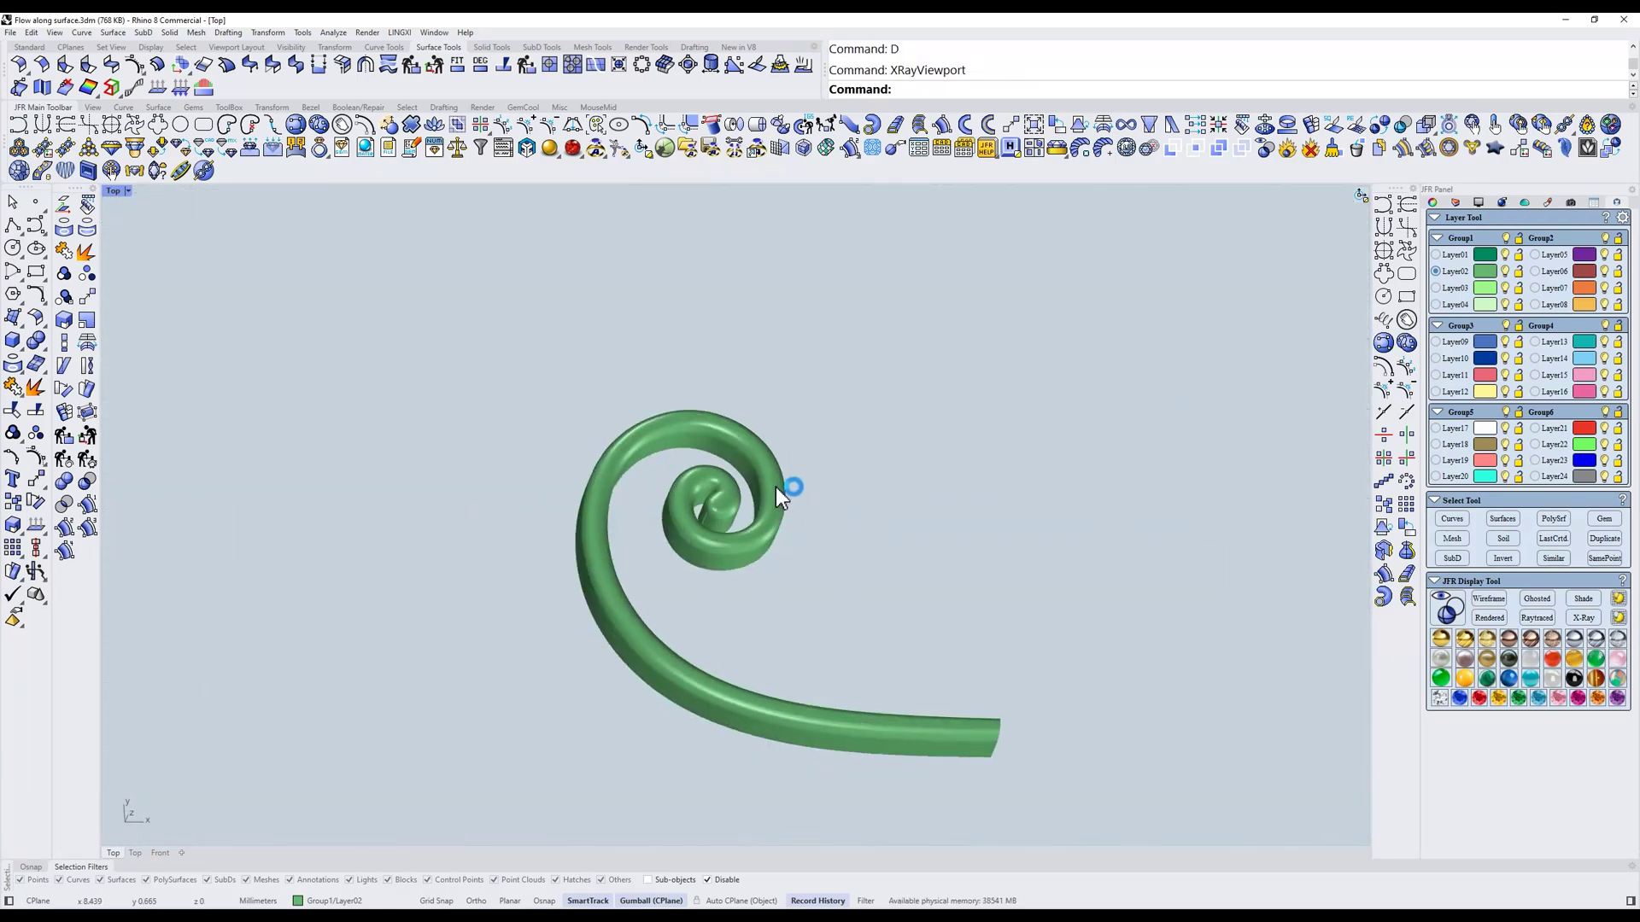
Delete the trial scroll surface and bring the full hidden pattern back in a shaded view from above
{"action": "left_click", "coordinate": [776, 487]}
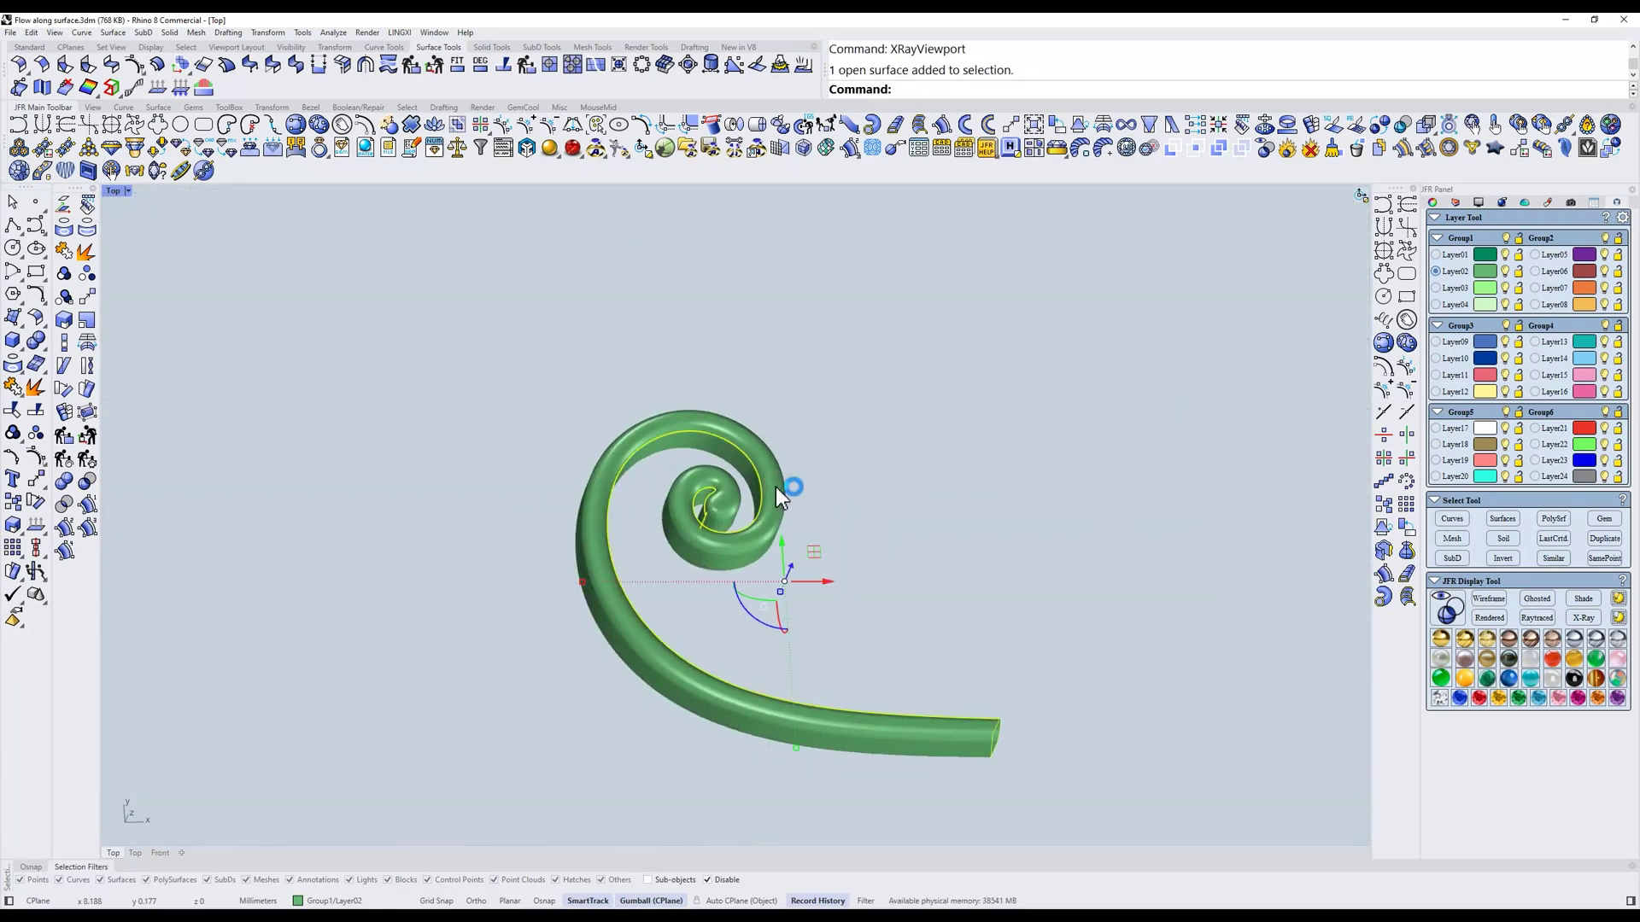
{"action": "key", "text": "Delete"}
{"action": "key", "text": "ctrl+alt+h"}
{"action": "type", "text": "s"}
{"action": "key", "text": "Return"}
{"action": "scroll", "coordinate": [914, 483], "scroll_direction": "down", "scroll_amount": 6}
{"action": "type", "text": "t"}
{"action": "key", "text": "Return"}
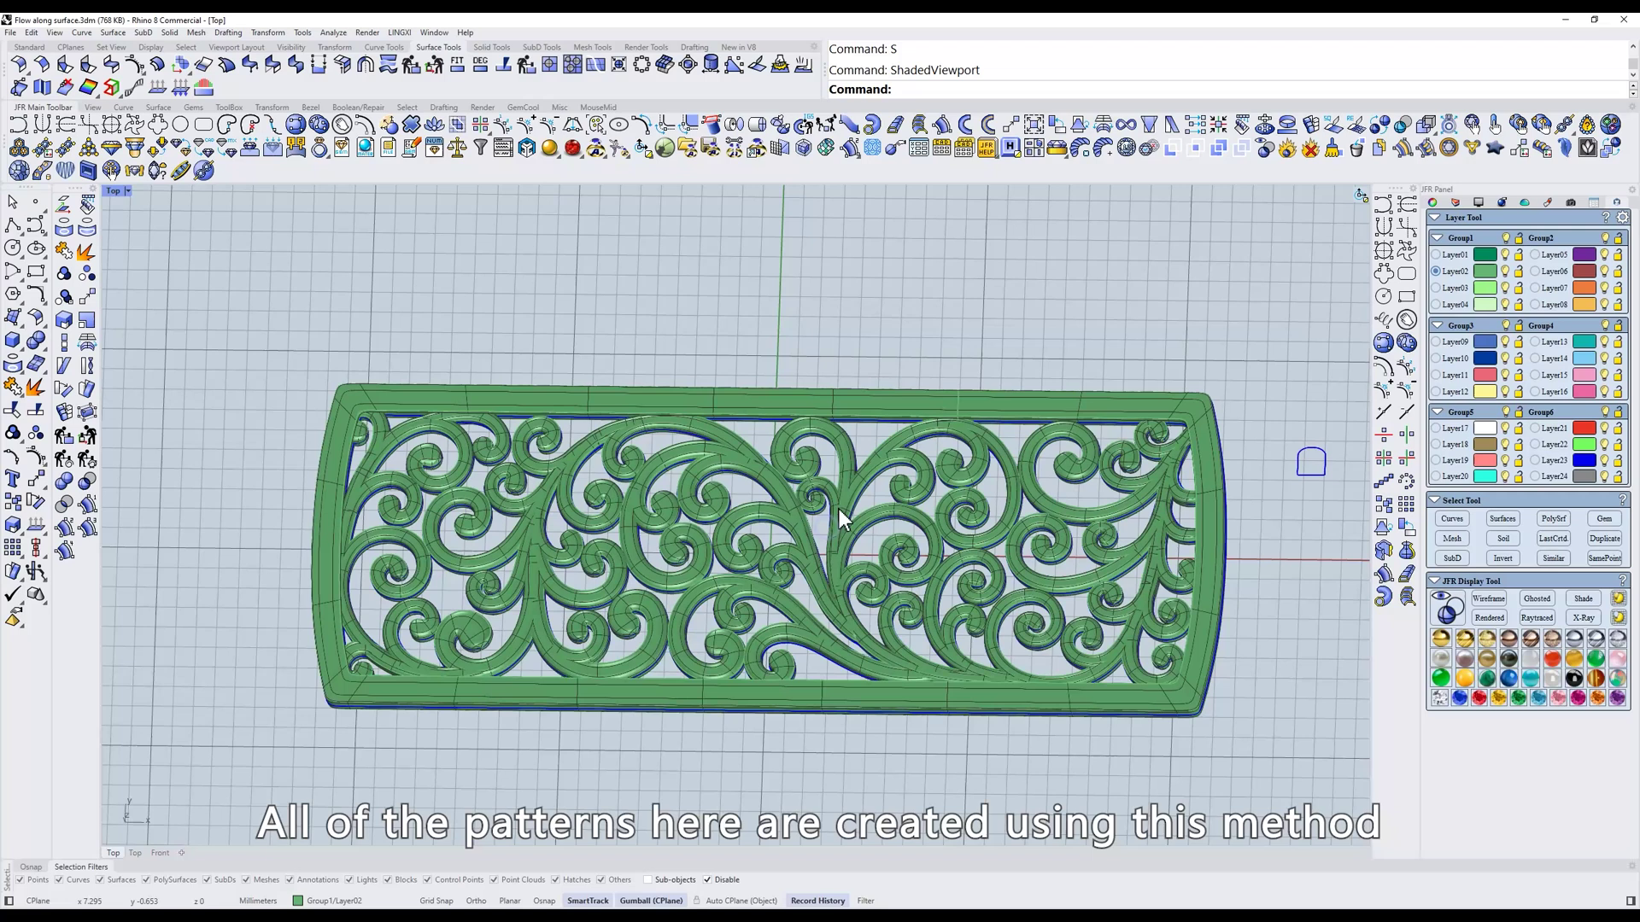
{"action": "right_click_drag", "start_coordinate": [950, 528], "coordinate": [964, 508]}
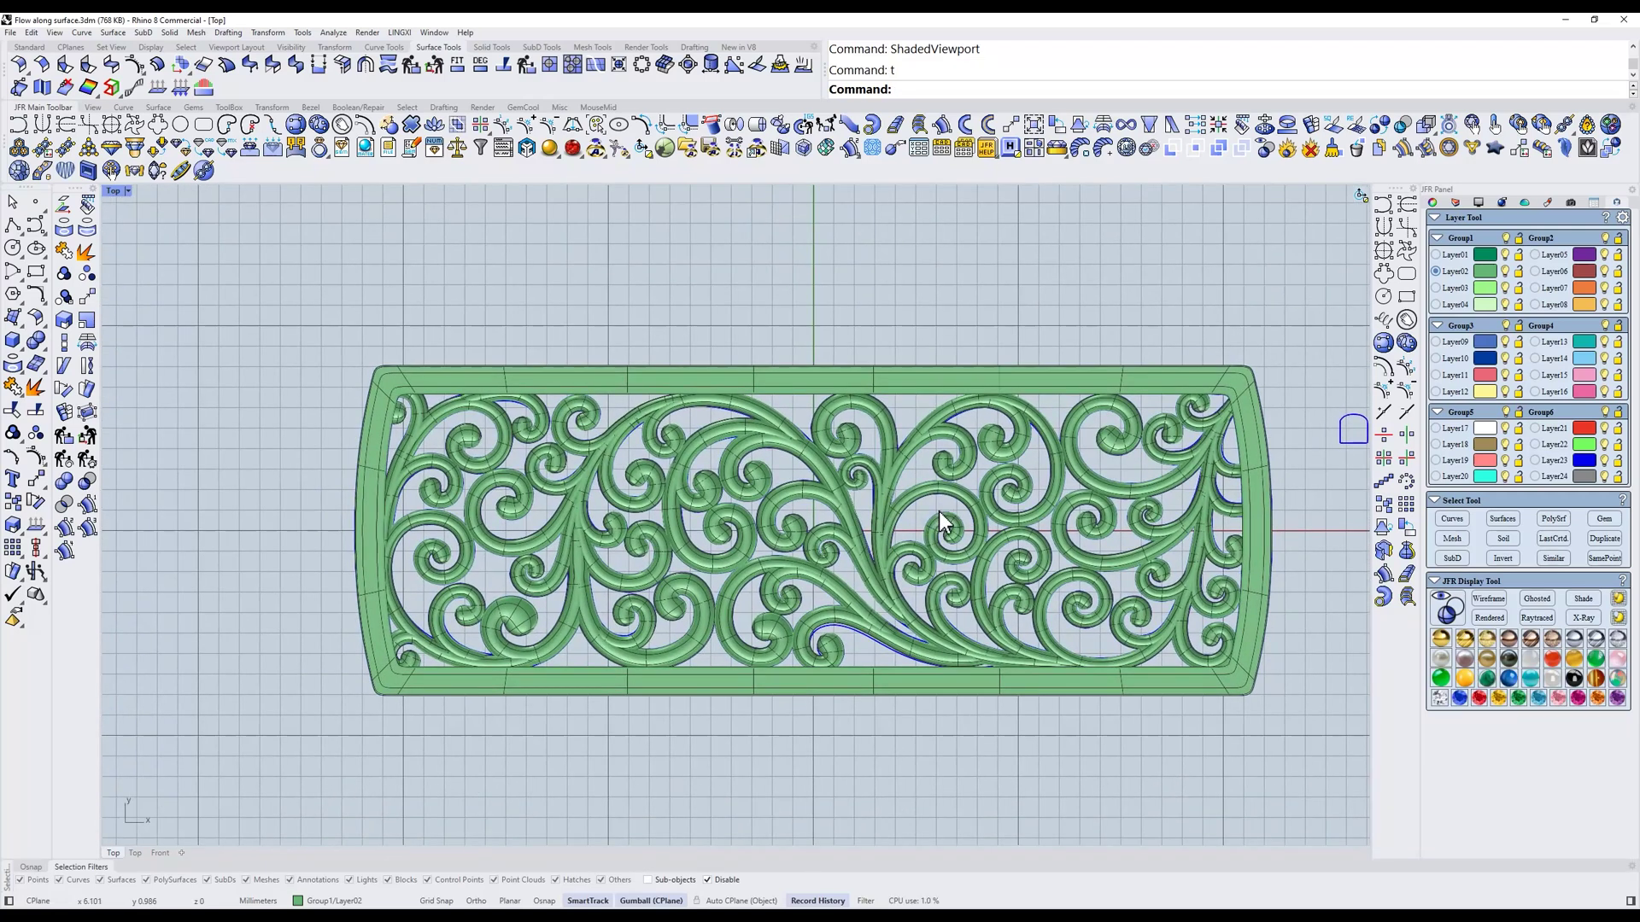
Generate the Ring Size surfaces with a 17.6 mm diameter and a width of 17 mm
{"action": "left_click", "coordinate": [1290, 126]}
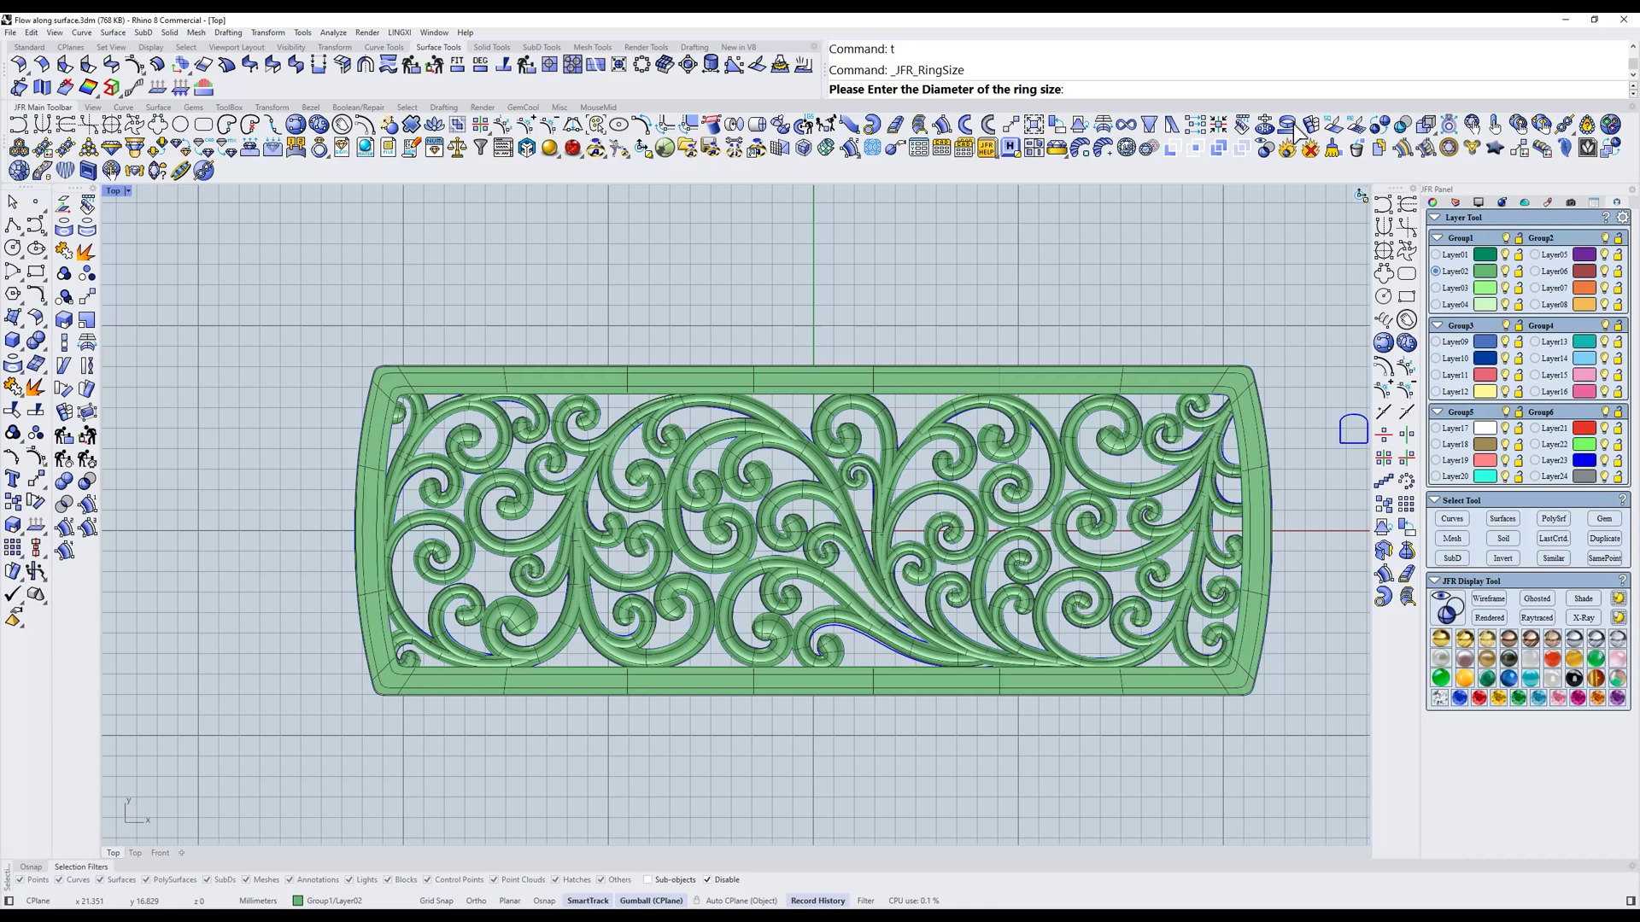
{"action": "right_click_drag", "start_coordinate": [994, 381], "coordinate": [971, 376]}
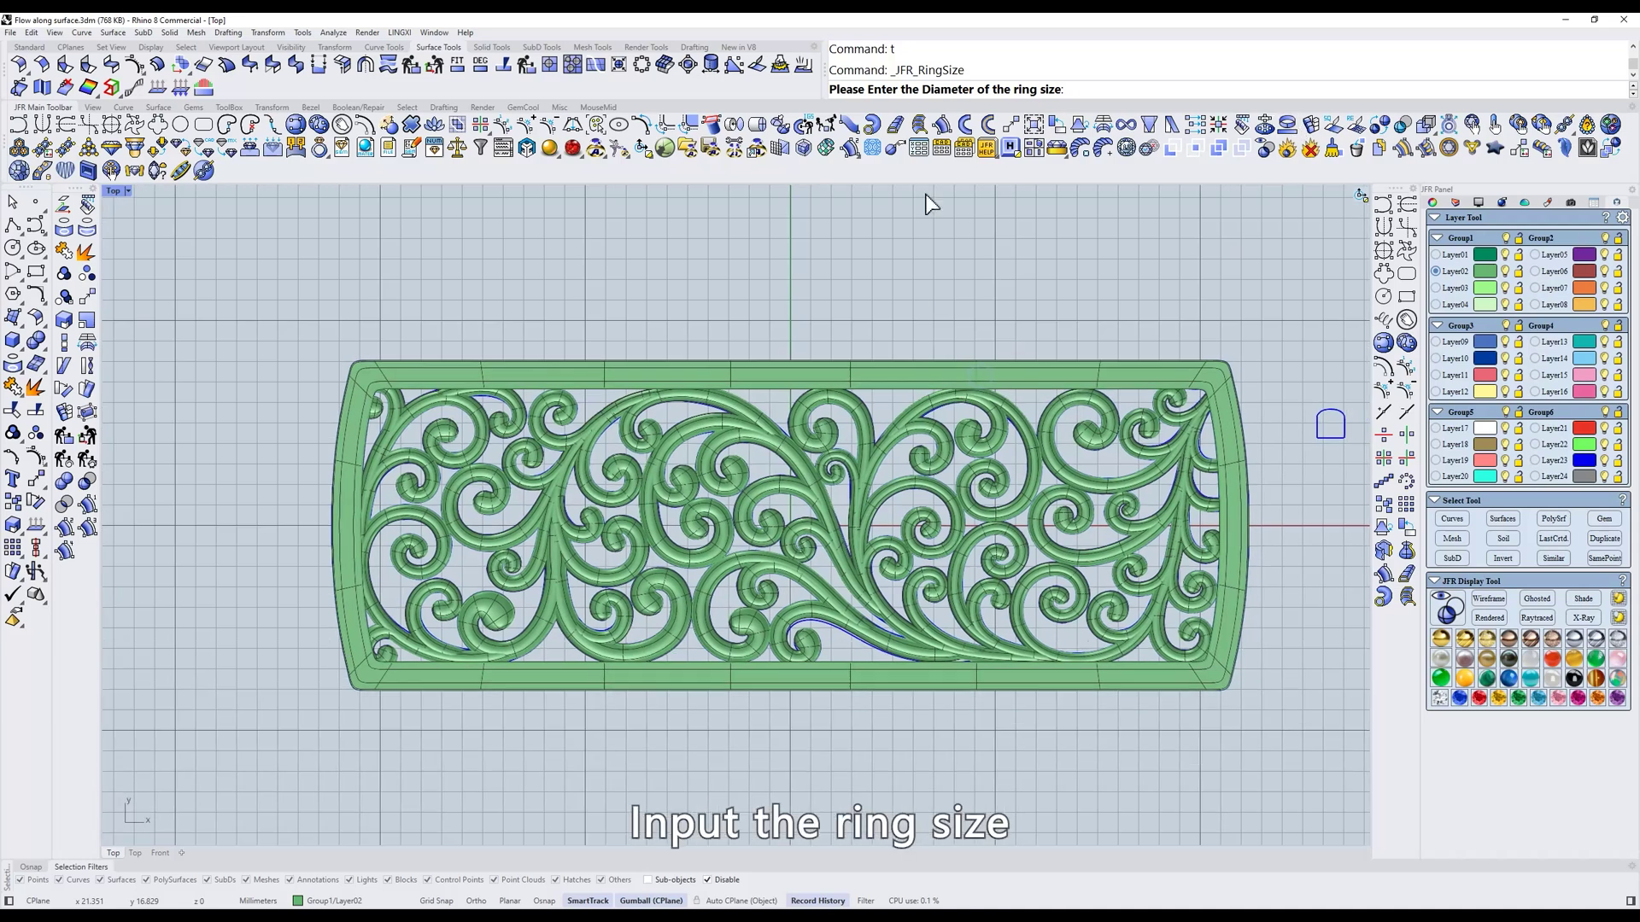
{"action": "left_click", "coordinate": [1074, 91]}
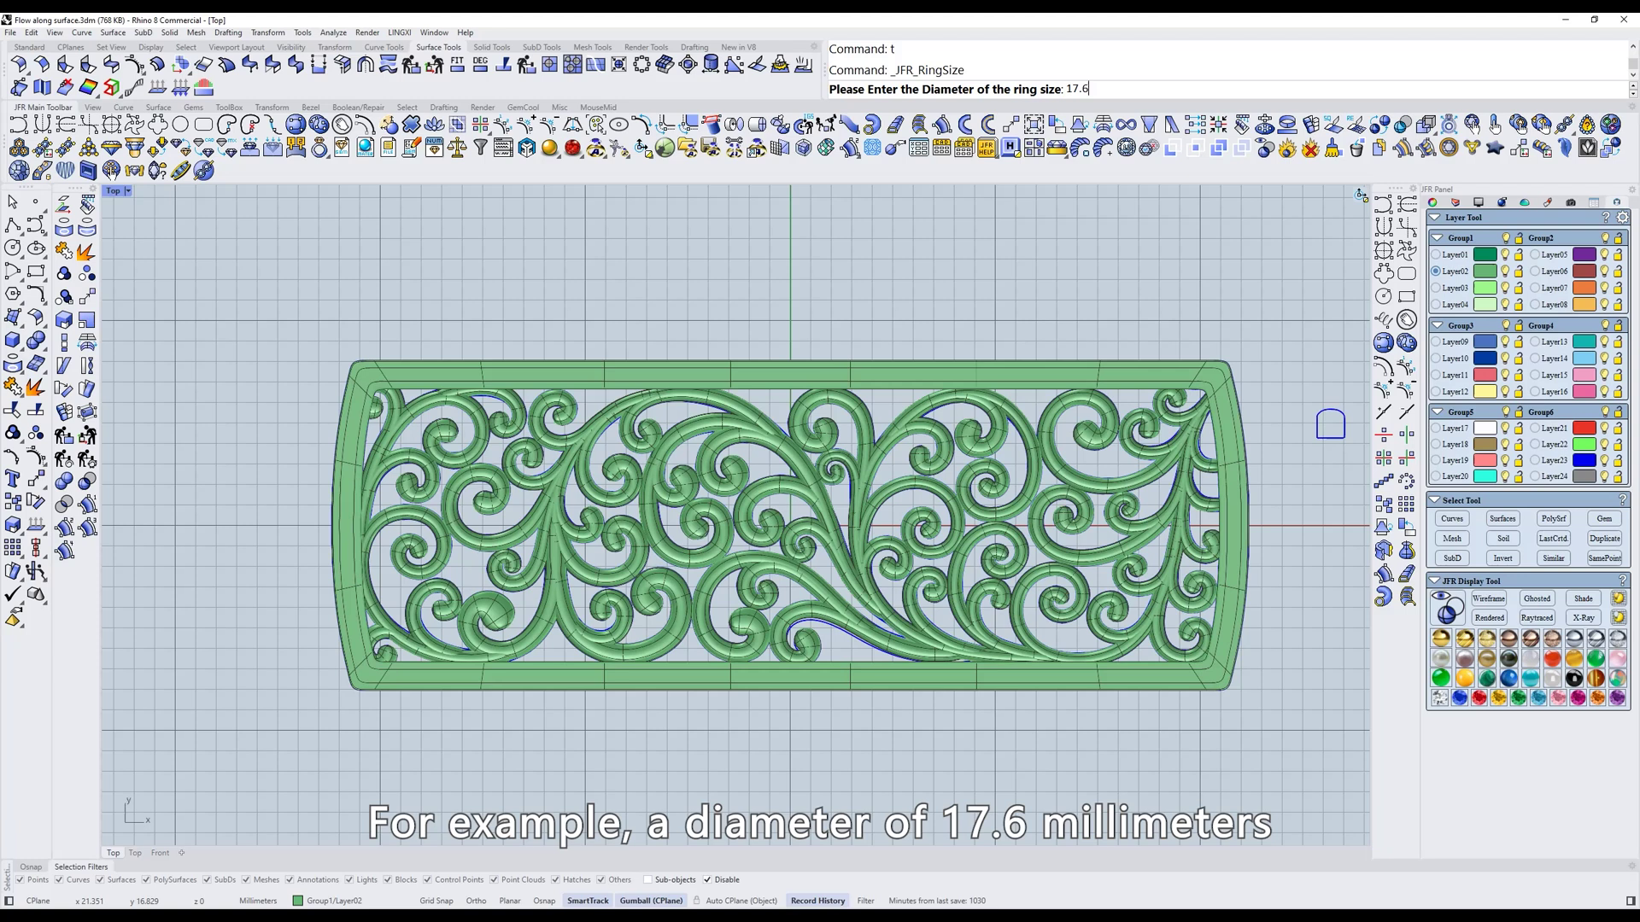
{"action": "key", "text": "Return"}
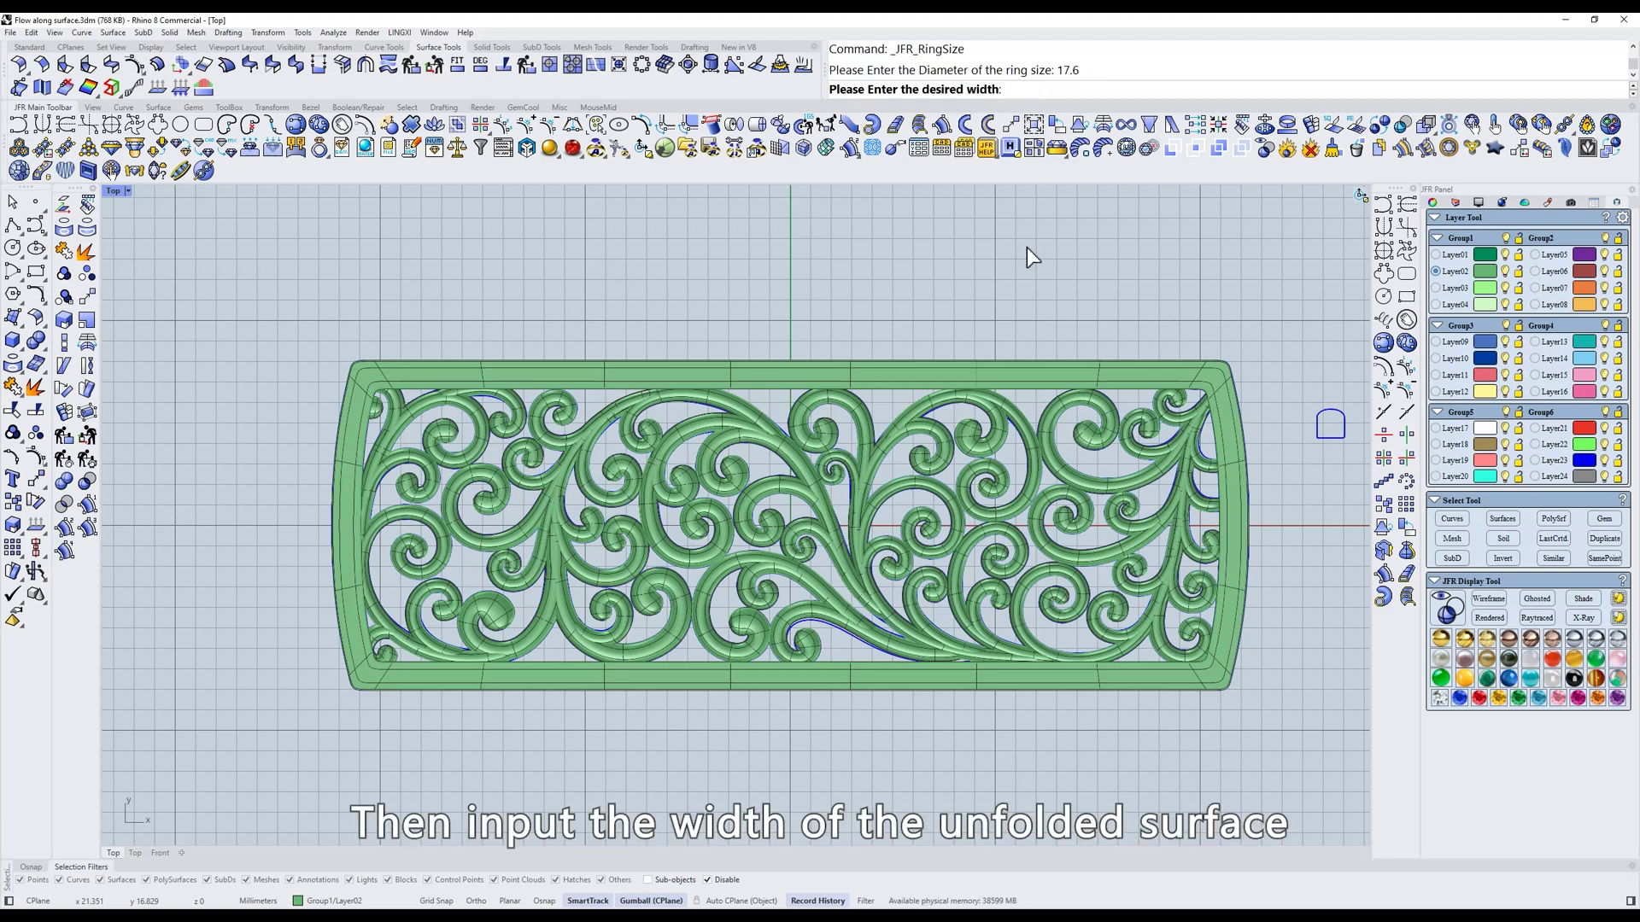
{"action": "right_click_drag", "start_coordinate": [1007, 340], "coordinate": [1008, 333]}
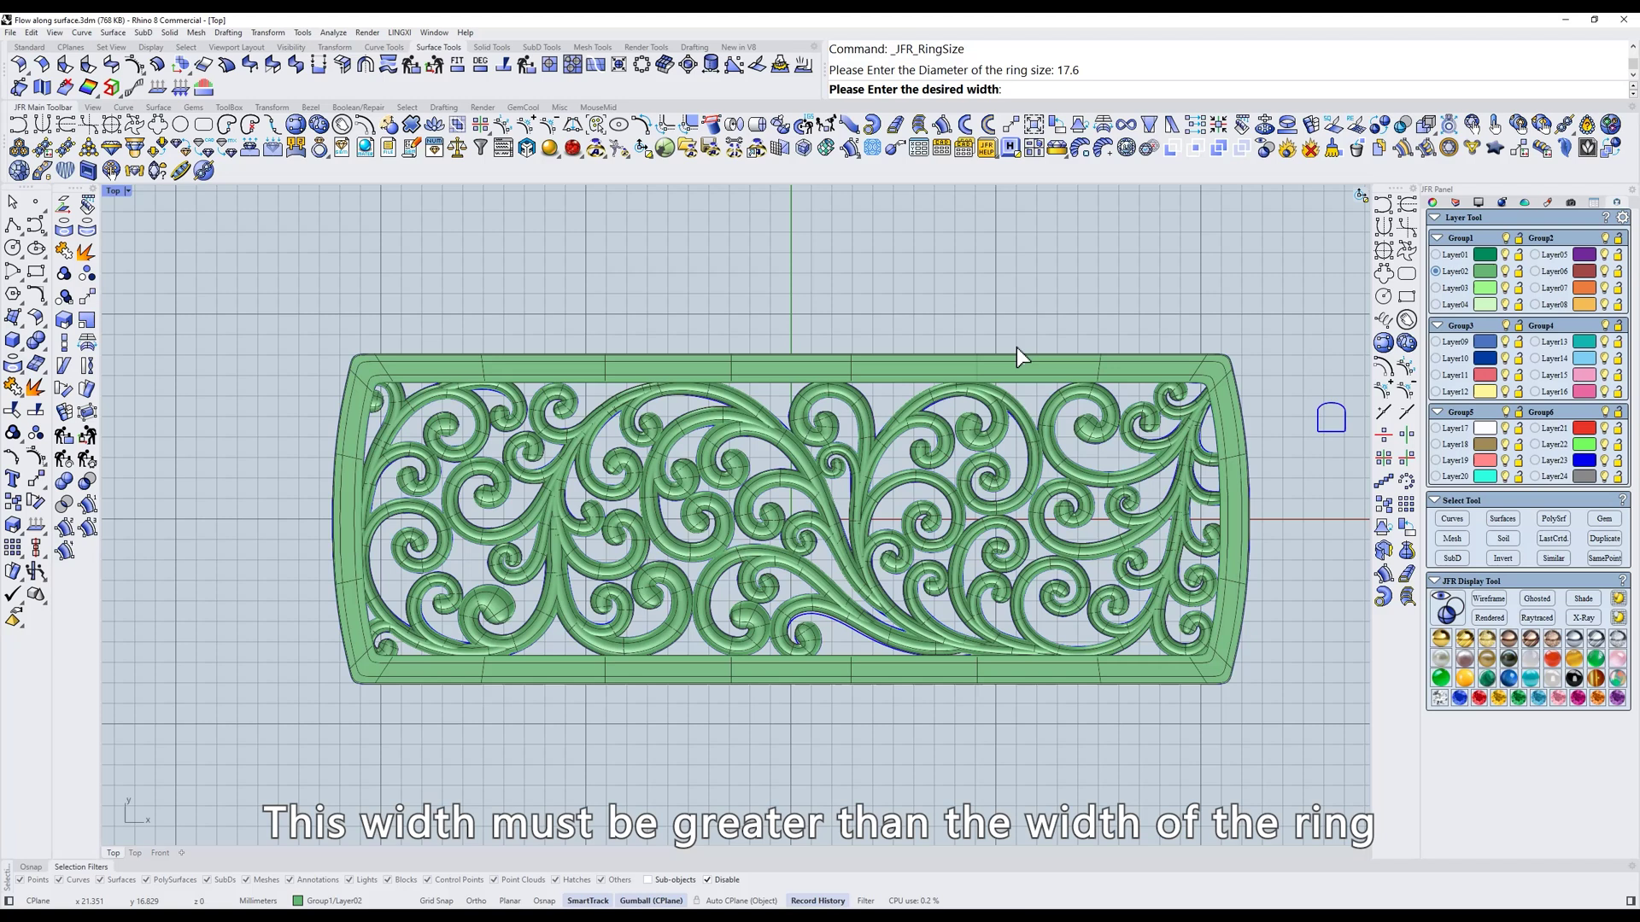
{"action": "left_click", "coordinate": [1012, 94]}
{"action": "type", "text": "17"}
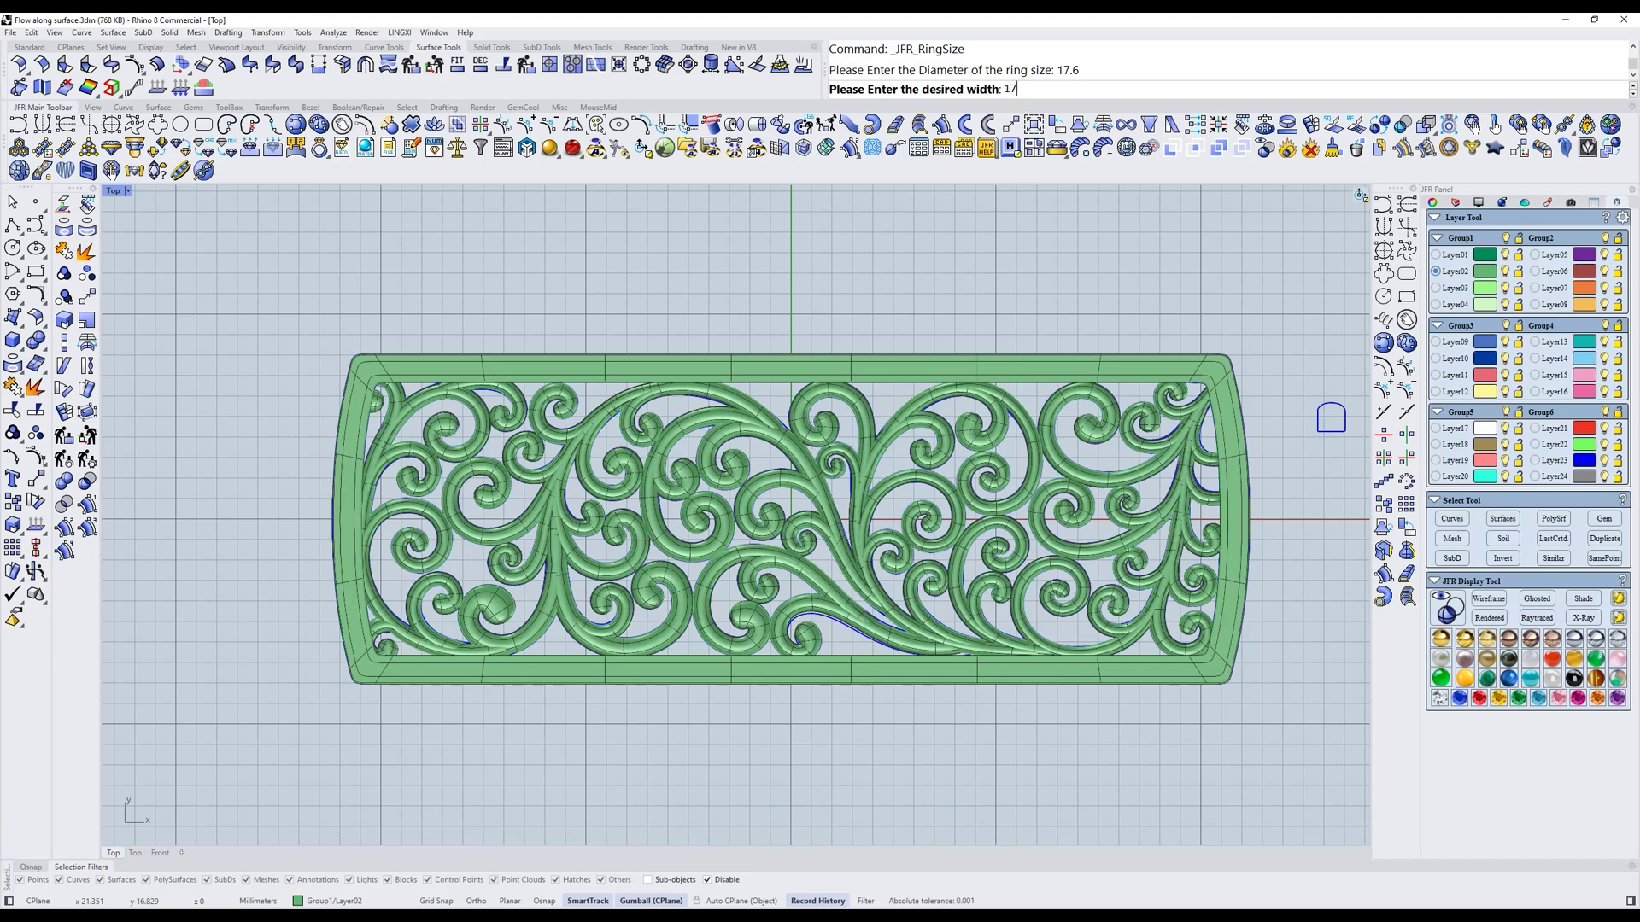
{"action": "key", "text": "Return"}
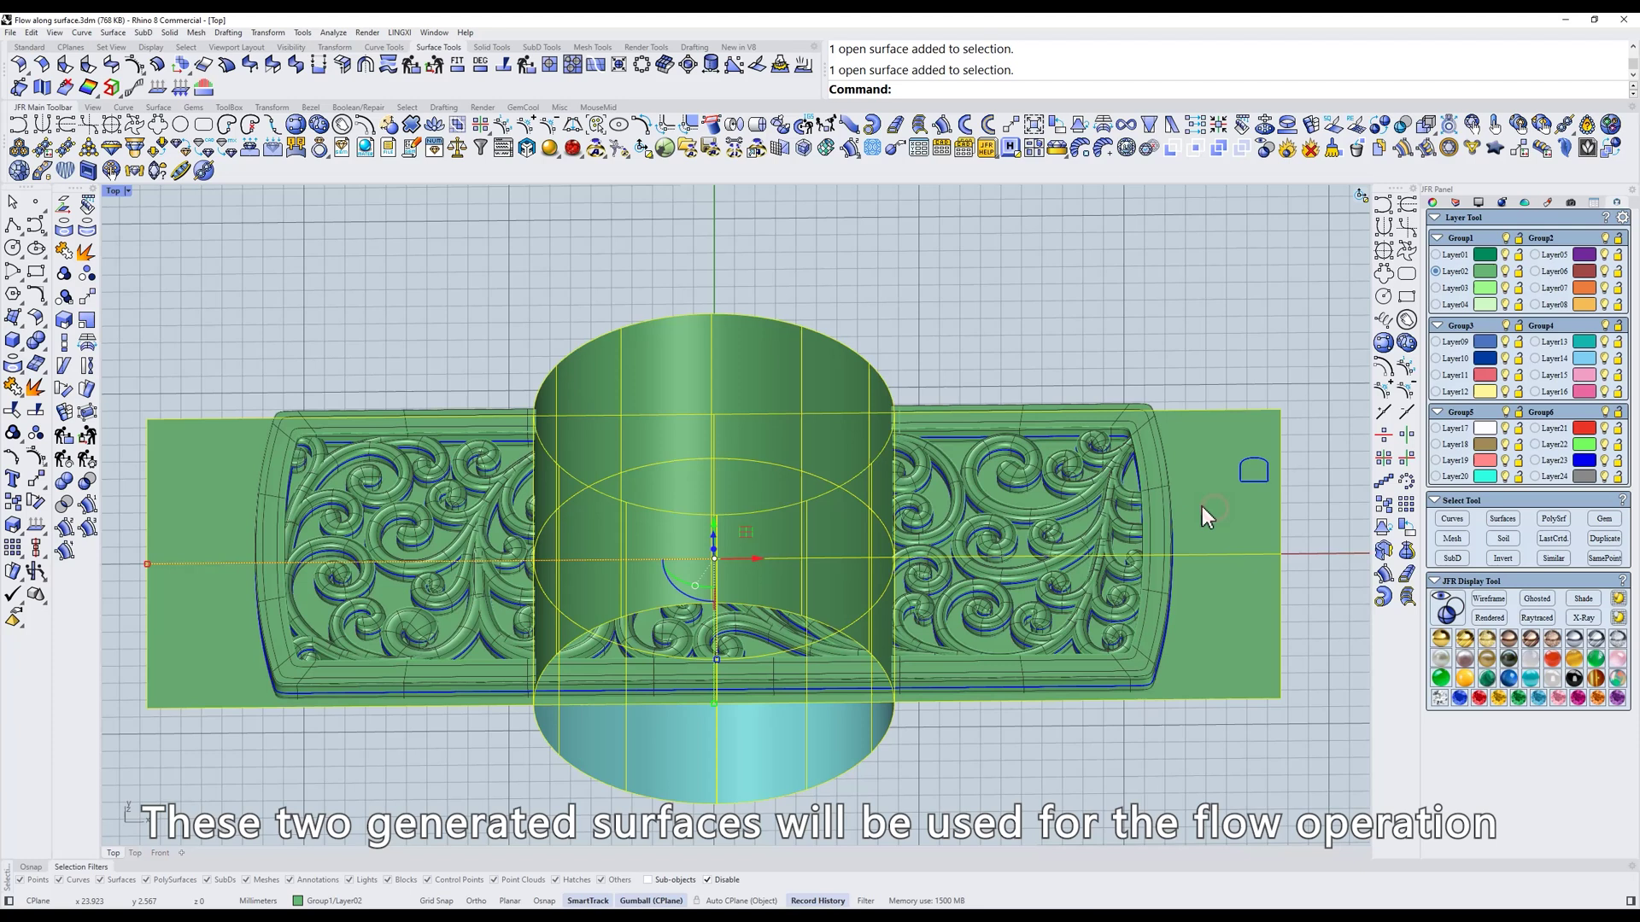
Examine the generated ring cylinder and its flat unfolded surface, highlighting each one in turn
{"action": "scroll", "coordinate": [1202, 506], "scroll_direction": "down", "scroll_amount": 2}
{"action": "type", "text": "a"}
{"action": "key", "text": "Return"}
{"action": "right_click_drag", "start_coordinate": [1202, 505], "coordinate": [1154, 509]}
{"action": "type", "text": "s"}
{"action": "key", "text": "Return"}
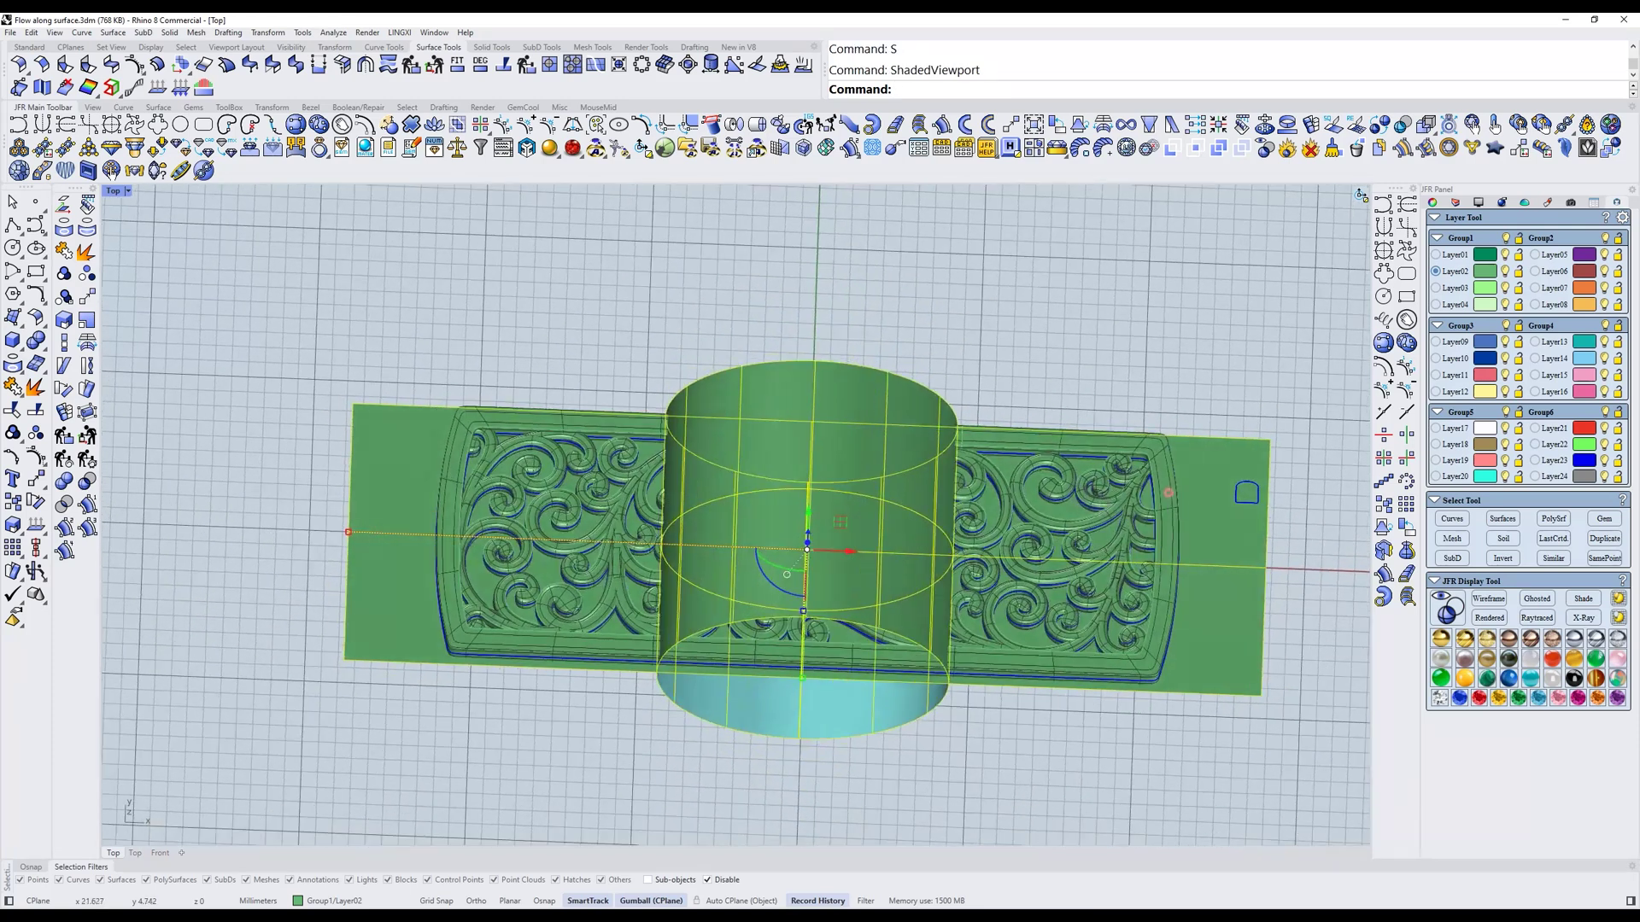
{"action": "left_click", "coordinate": [1169, 492]}
{"action": "left_click", "coordinate": [1223, 525]}
{"action": "left_click", "coordinate": [878, 402]}
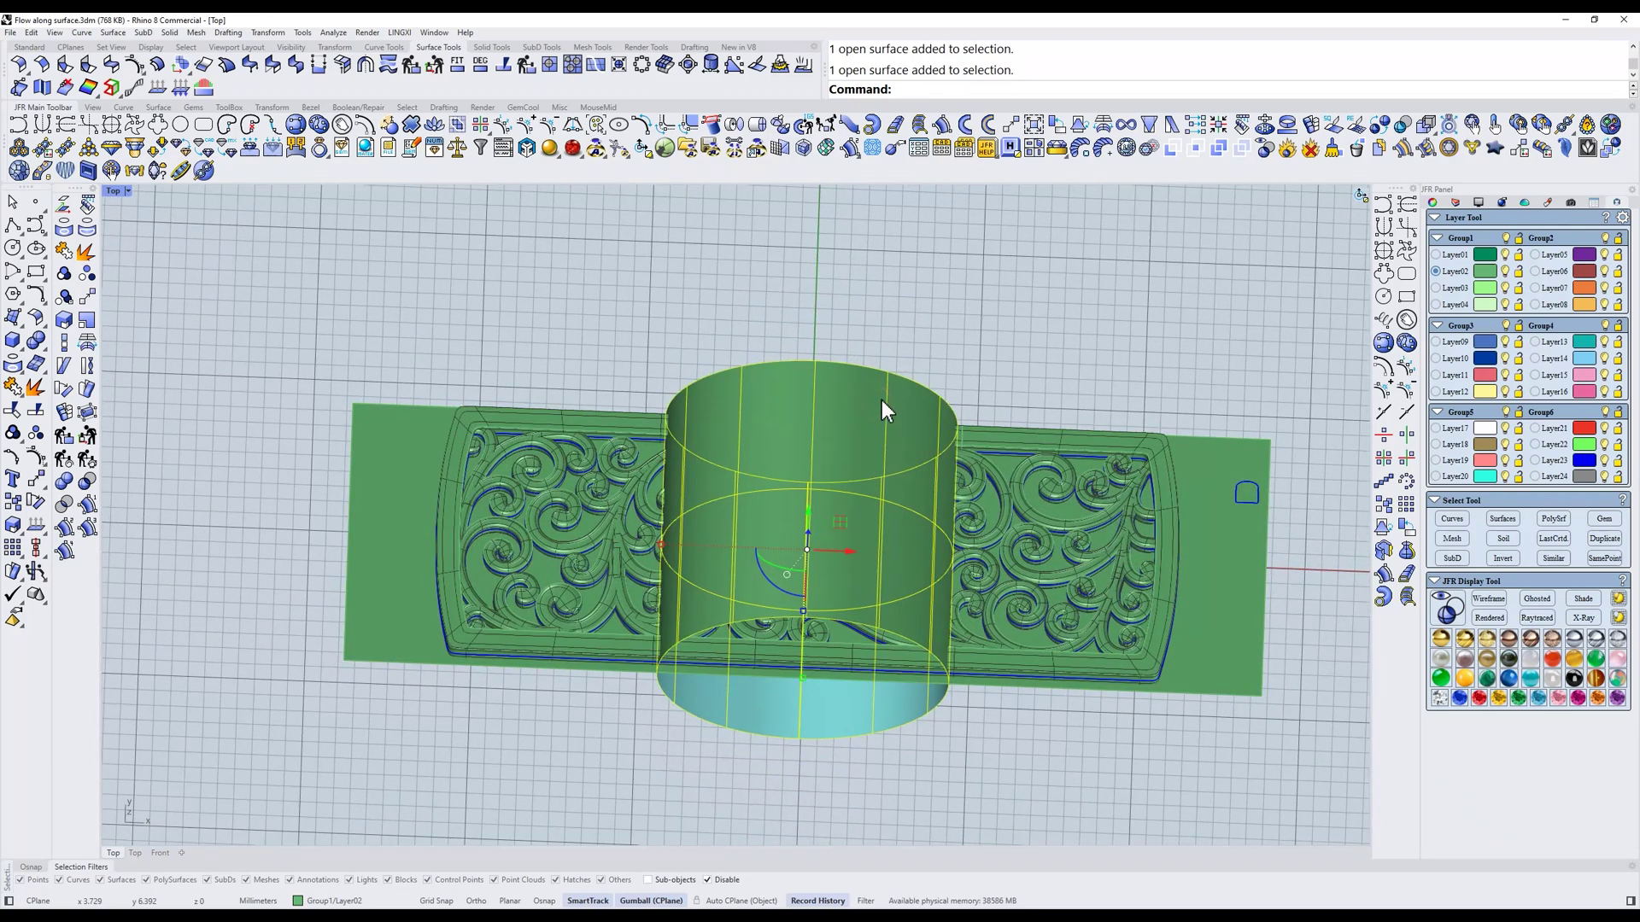
{"action": "left_click", "coordinate": [1001, 349]}
Move the framed scroll pattern together with the flat unfolded surface down in the top view, clear of the ring cylinder
{"action": "type", "text": "f"}
{"action": "key", "text": "Return"}
{"action": "type", "text": "w"}
{"action": "key", "text": "Return"}
{"action": "mouse_move", "coordinate": [367, 501]}
{"action": "left_mouse_down"}
{"action": "mouse_move", "coordinate": [1177, 571]}
{"action": "mouse_move", "coordinate": [1196, 534]}
{"action": "left_mouse_up"}
{"action": "key", "text": "ctrl+F1"}
{"action": "type", "text": "s"}
{"action": "key", "text": "Return"}
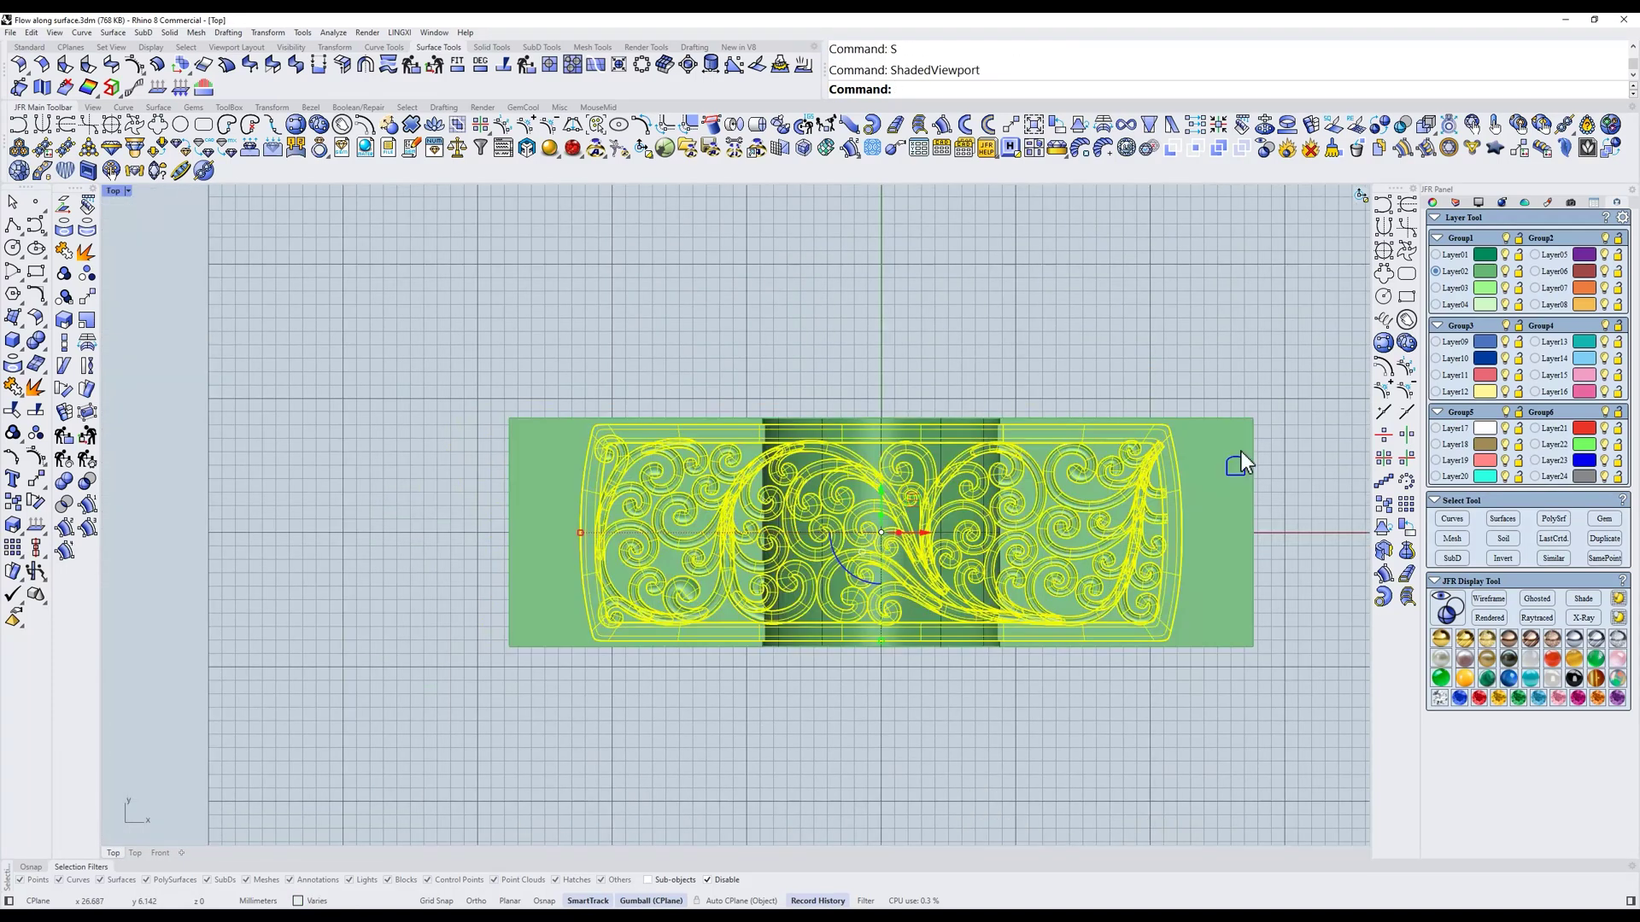
{"action": "left_click", "coordinate": [1242, 451], "text": "shift"}
{"action": "scroll", "coordinate": [1188, 442], "scroll_direction": "down", "scroll_amount": 2}
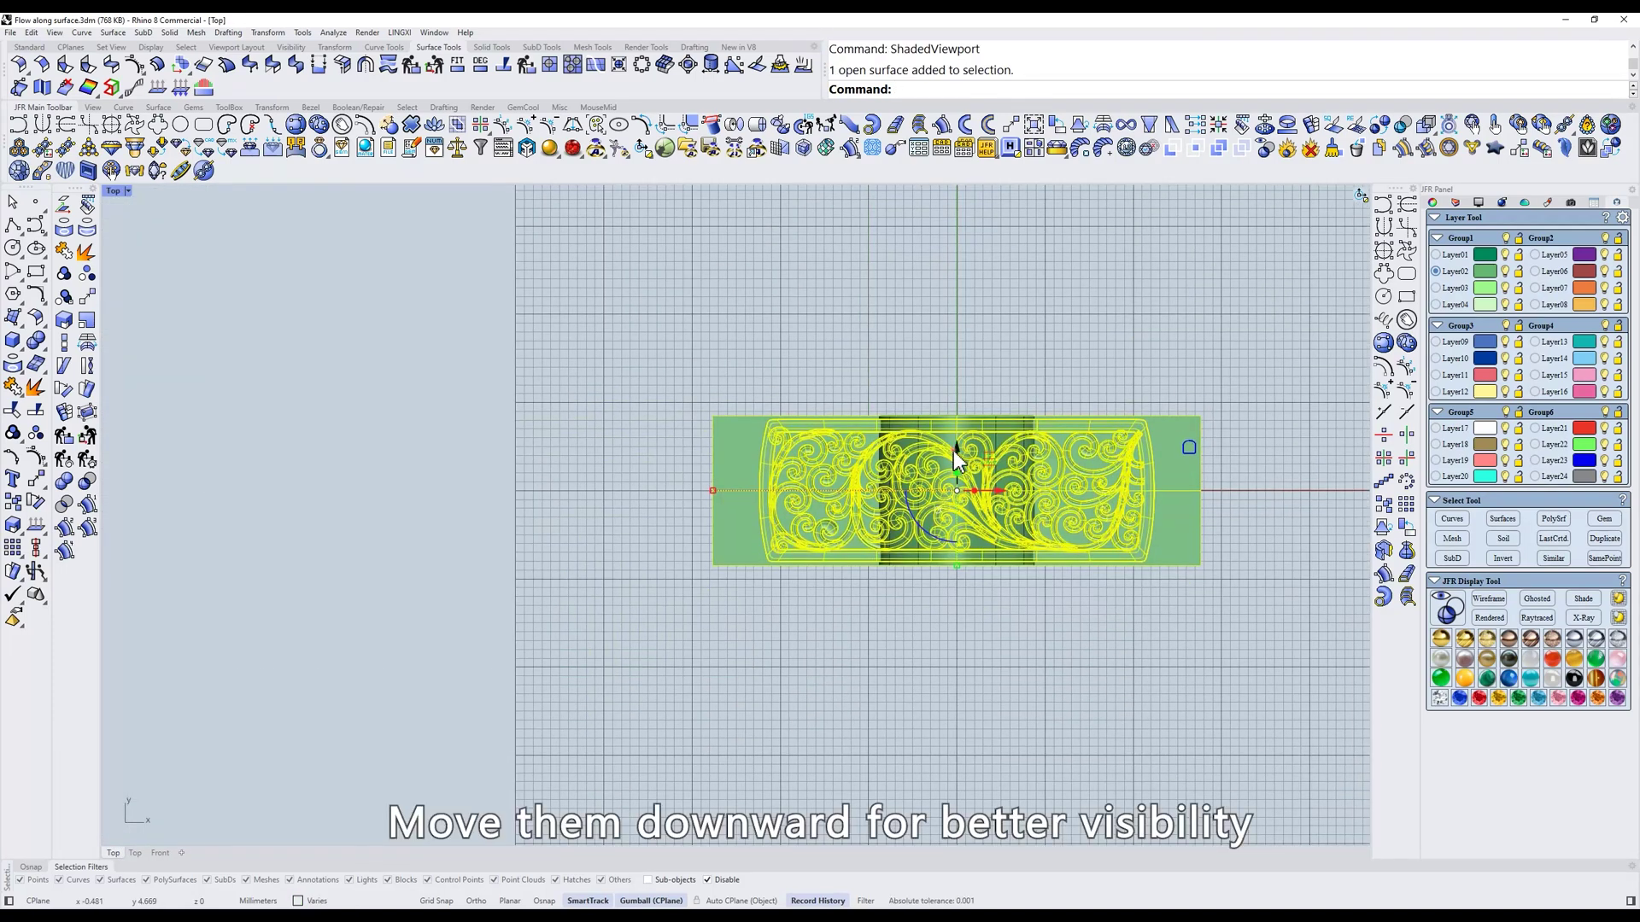
{"action": "left_click_drag", "start_coordinate": [954, 451], "coordinate": [960, 626]}
{"action": "left_click", "coordinate": [1151, 539]}
{"action": "scroll", "coordinate": [1111, 577], "scroll_direction": "up", "scroll_amount": 6}
{"action": "right_click_drag", "start_coordinate": [1078, 587], "coordinate": [1084, 491]}
{"action": "left_click", "coordinate": [922, 485]}
{"action": "left_click", "coordinate": [1135, 396]}
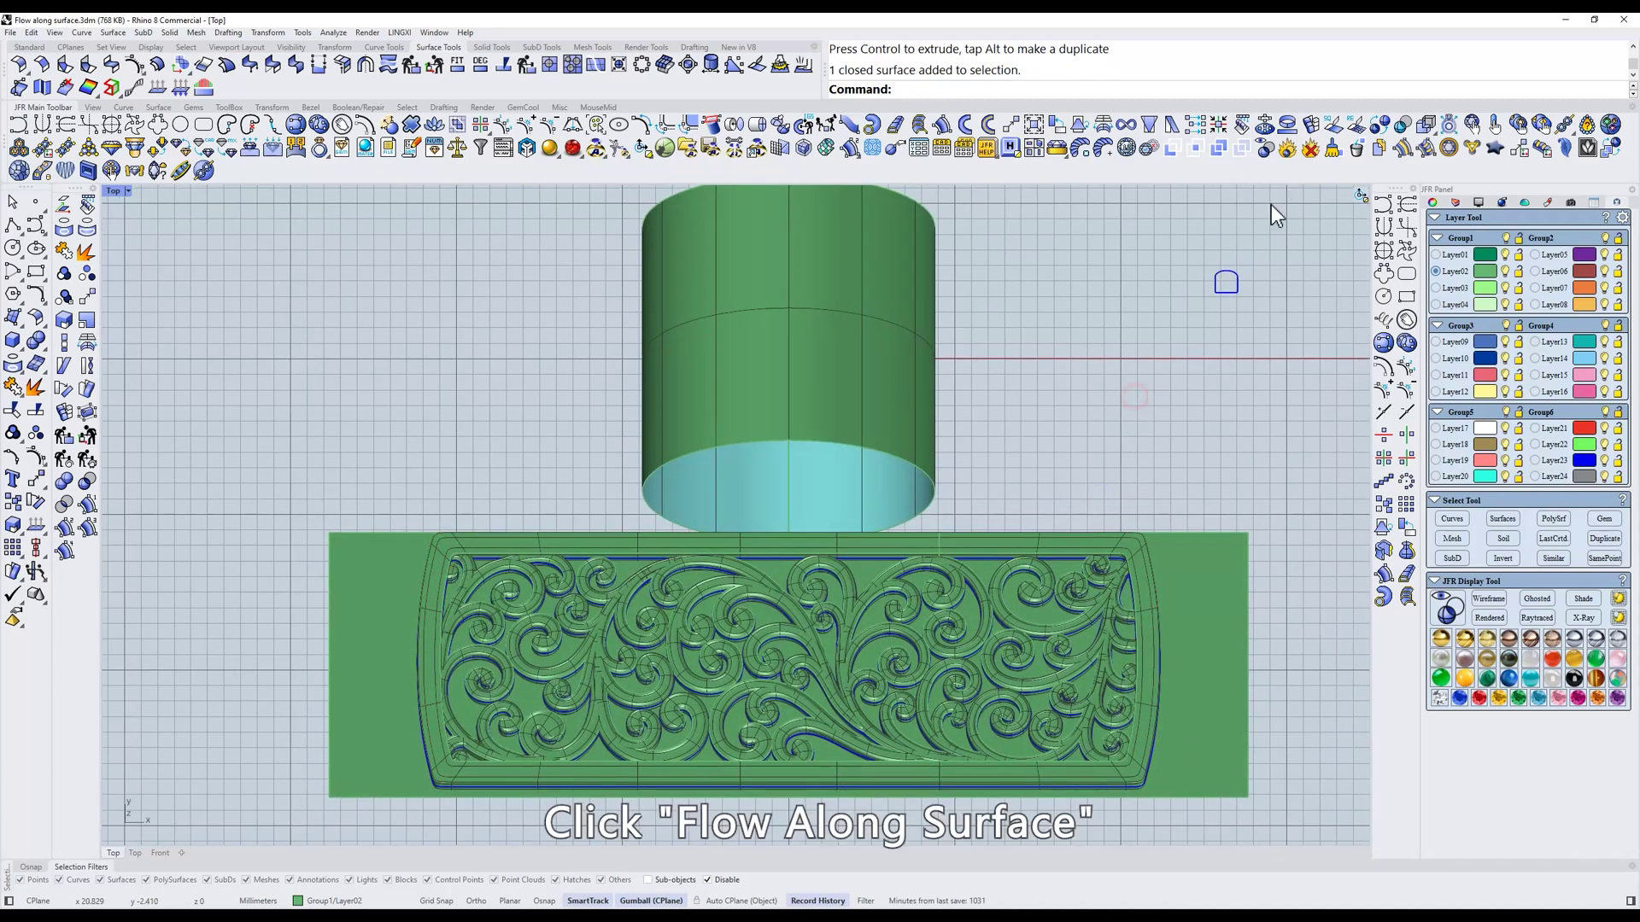
Flow the framed scroll pattern from the flat unfolded surface onto the ring cylinder with Flow Along Surface, keeping Accurate off
{"action": "left_click", "coordinate": [1317, 131]}
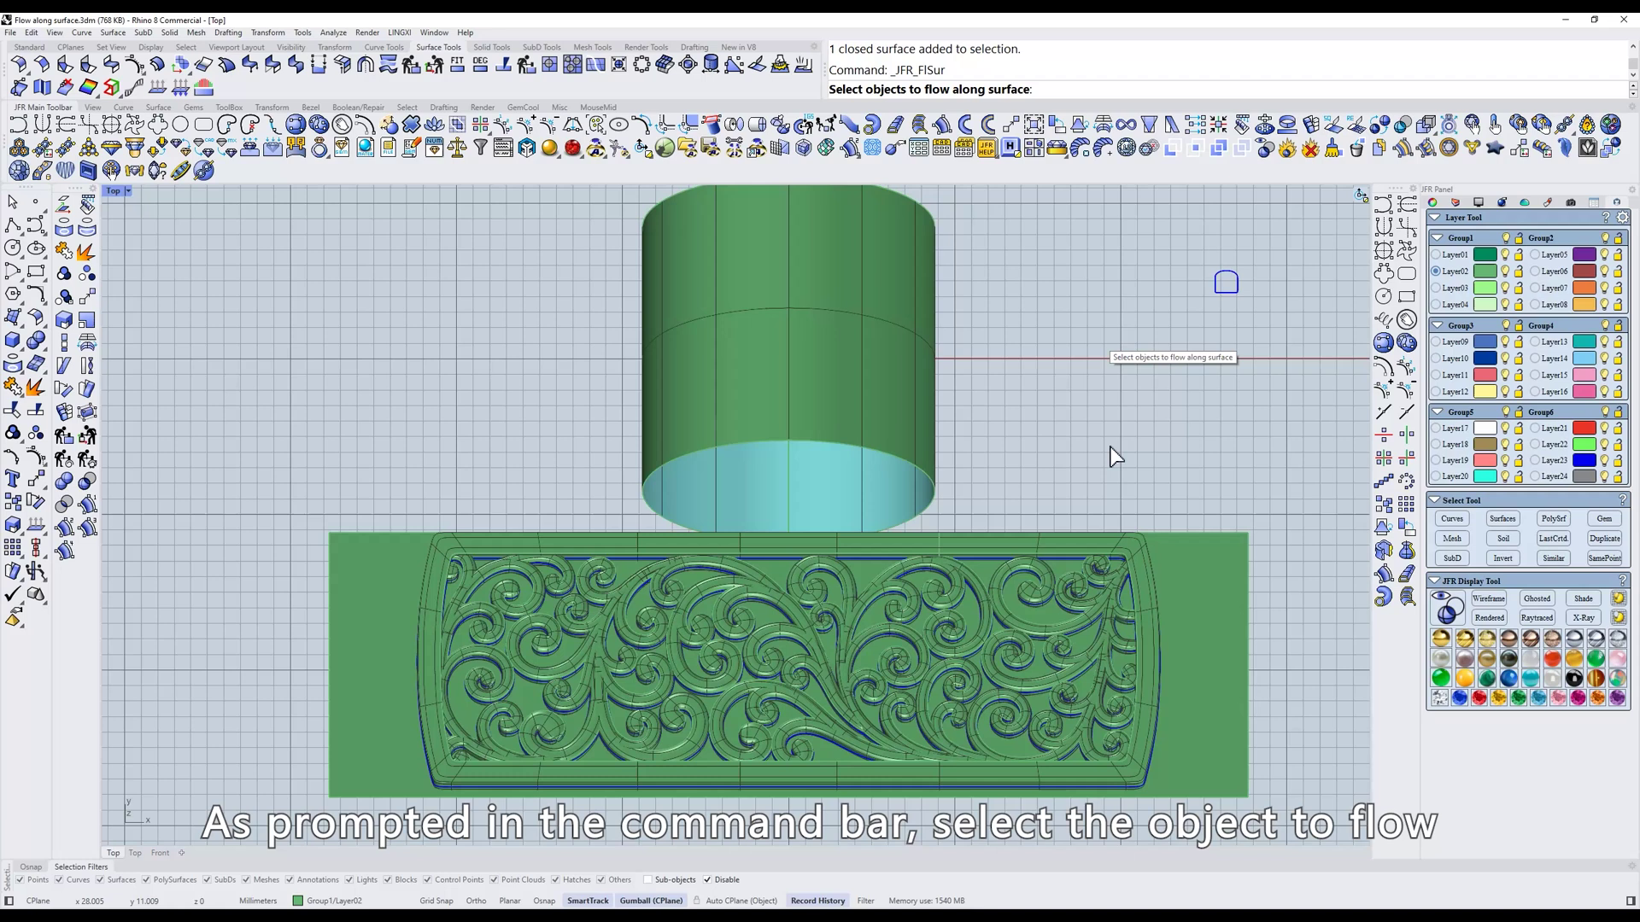
{"action": "left_click", "coordinate": [1009, 553]}
{"action": "left_click", "coordinate": [1009, 550]}
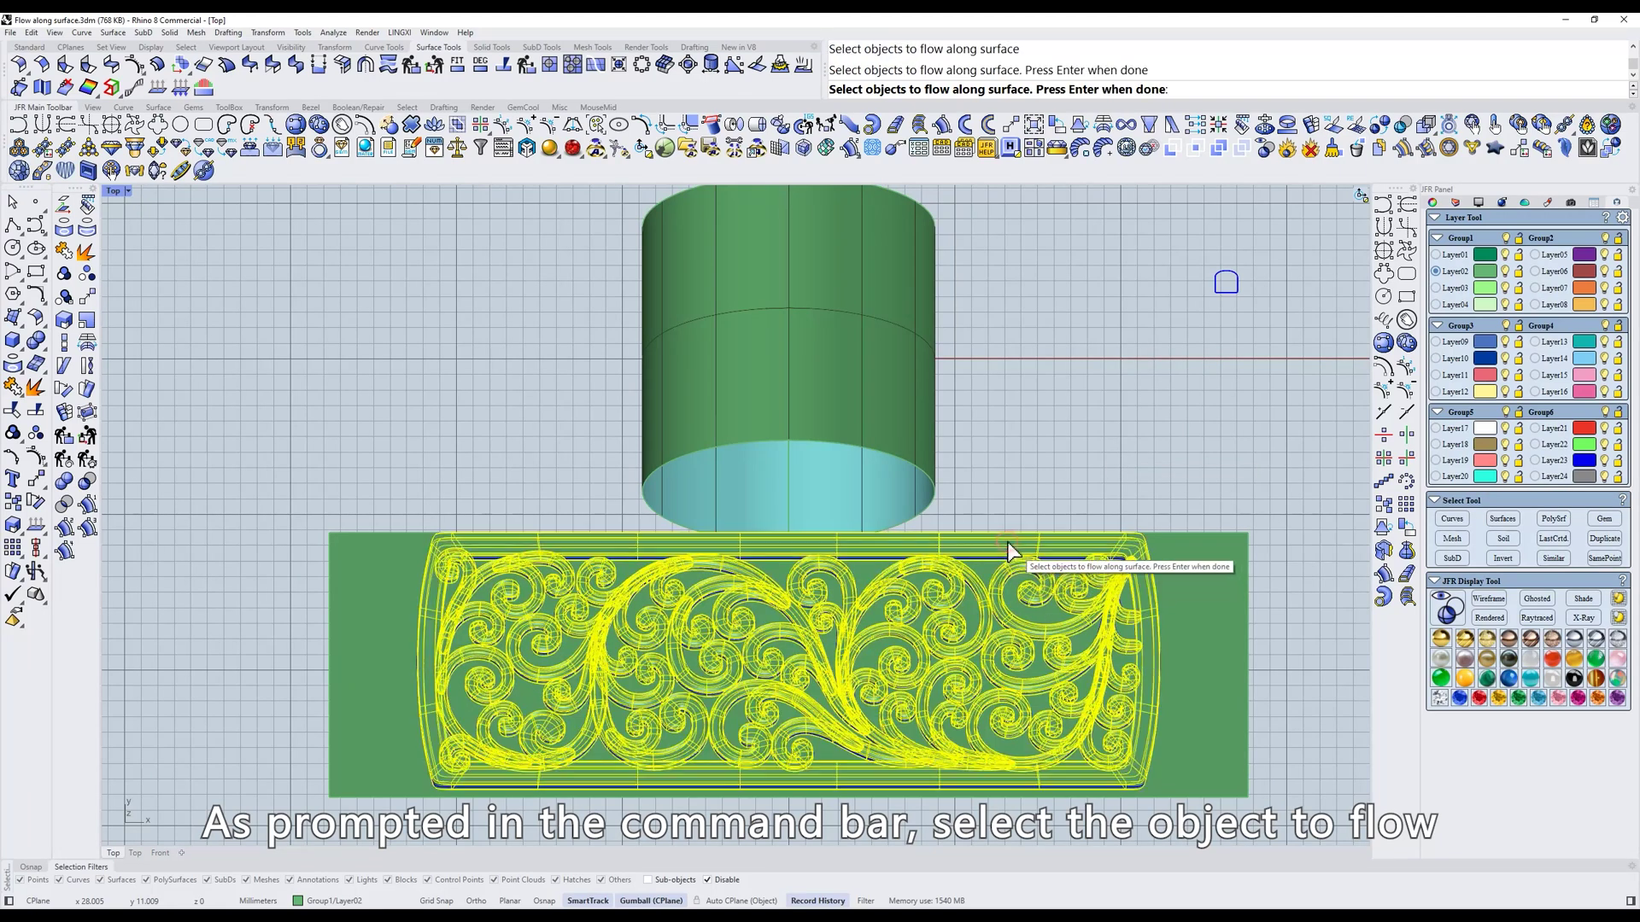
{"action": "key", "text": "Return"}
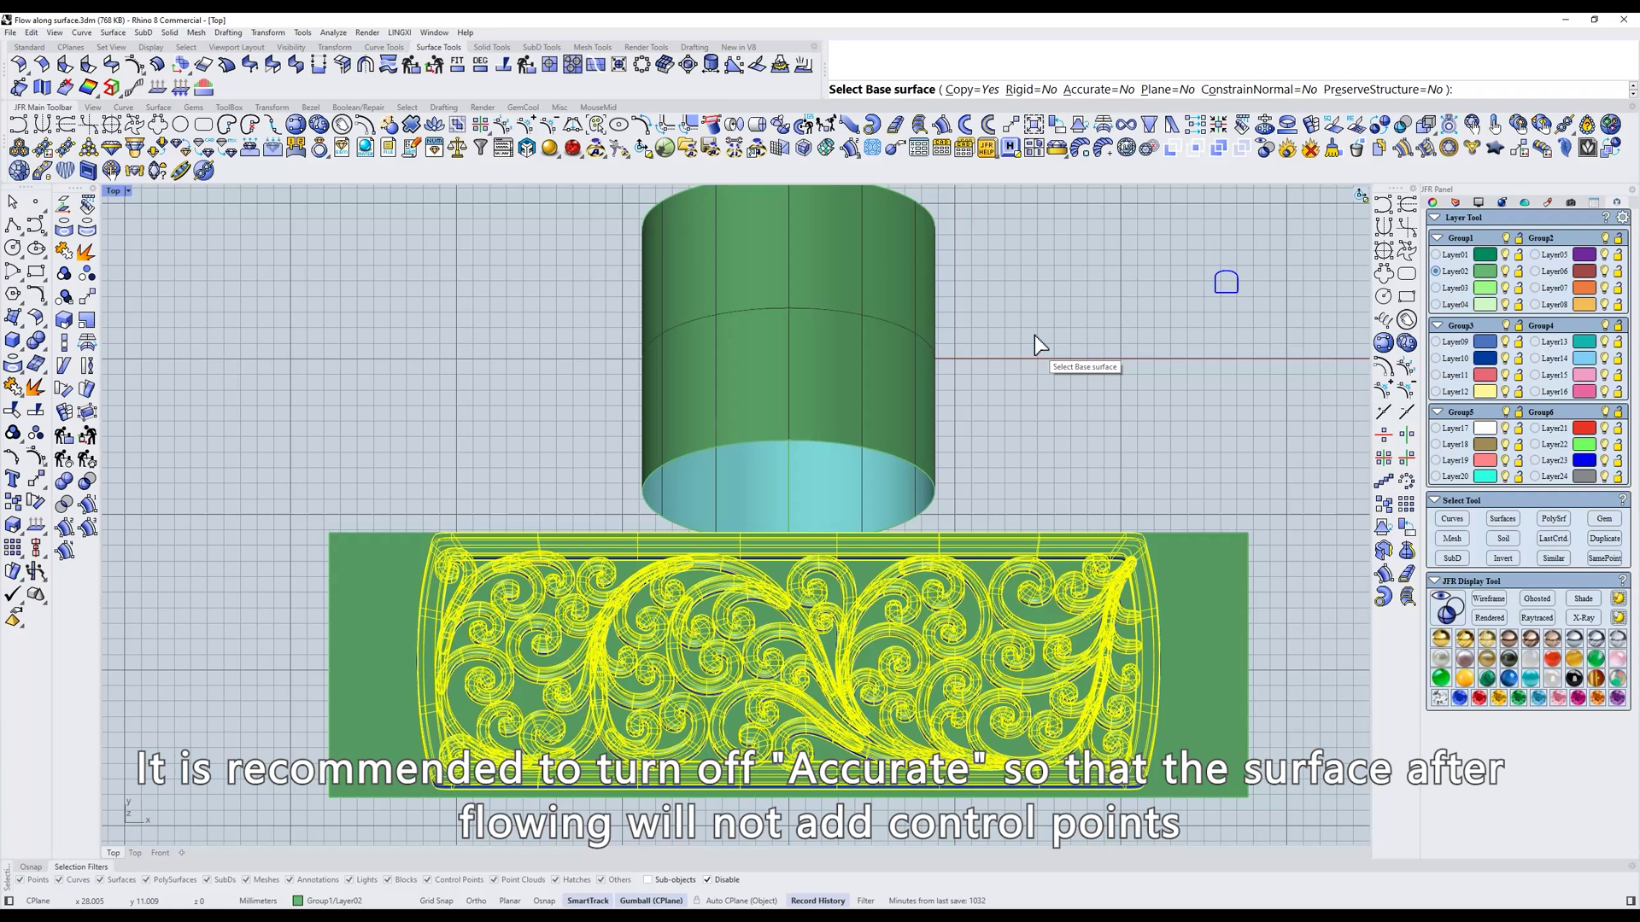
{"action": "left_click", "coordinate": [1181, 552]}
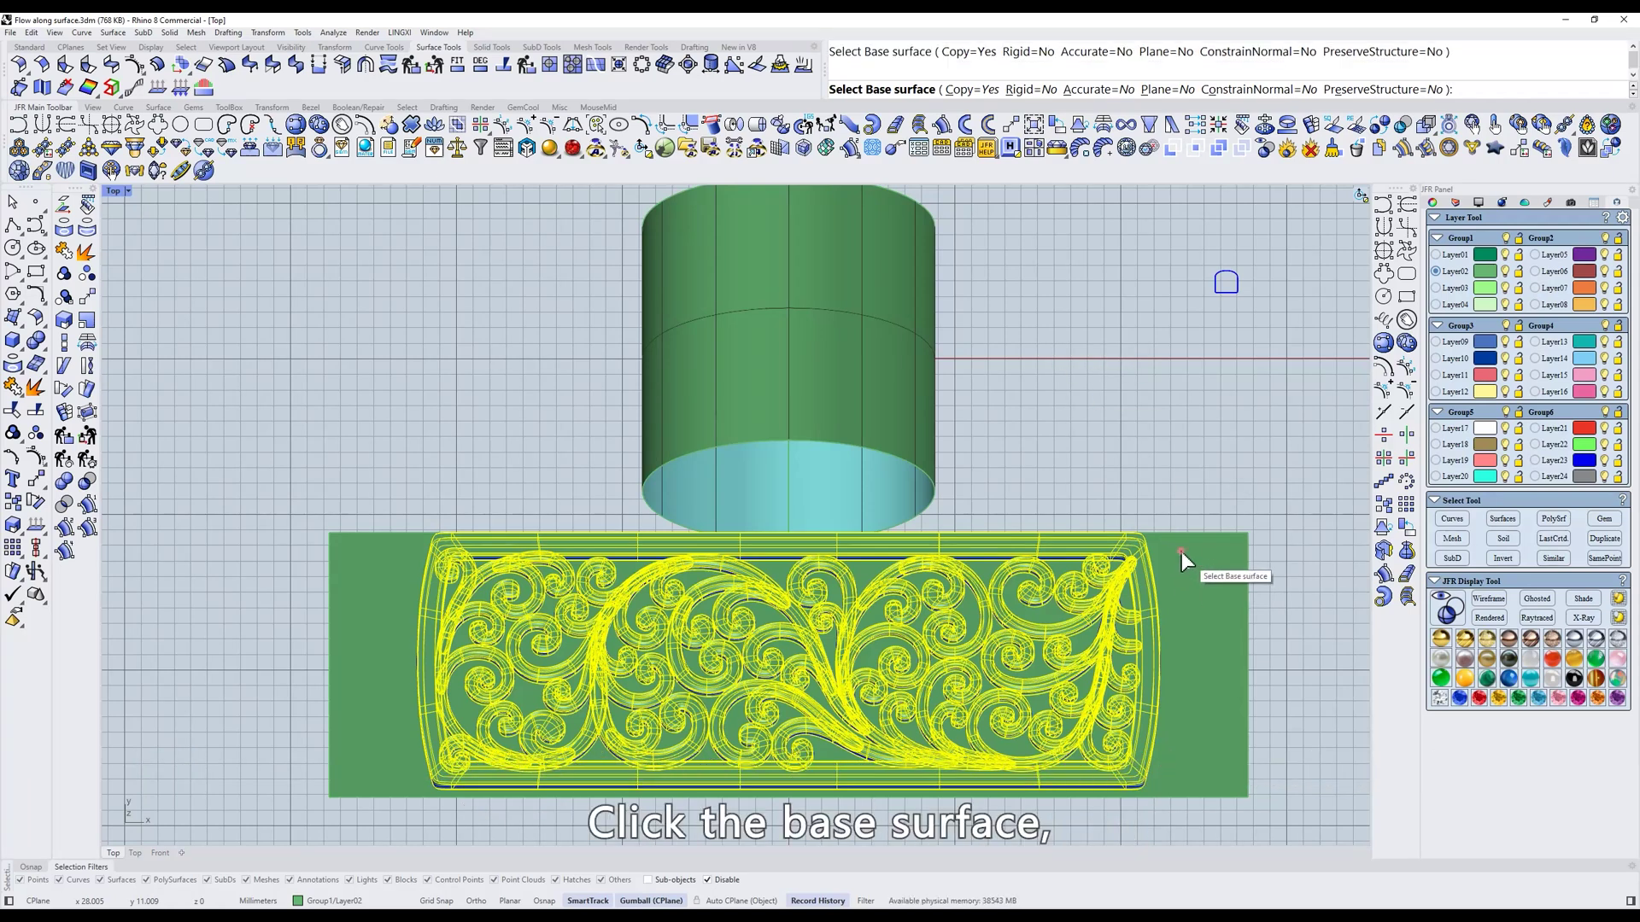
{"action": "left_click", "coordinate": [848, 208]}
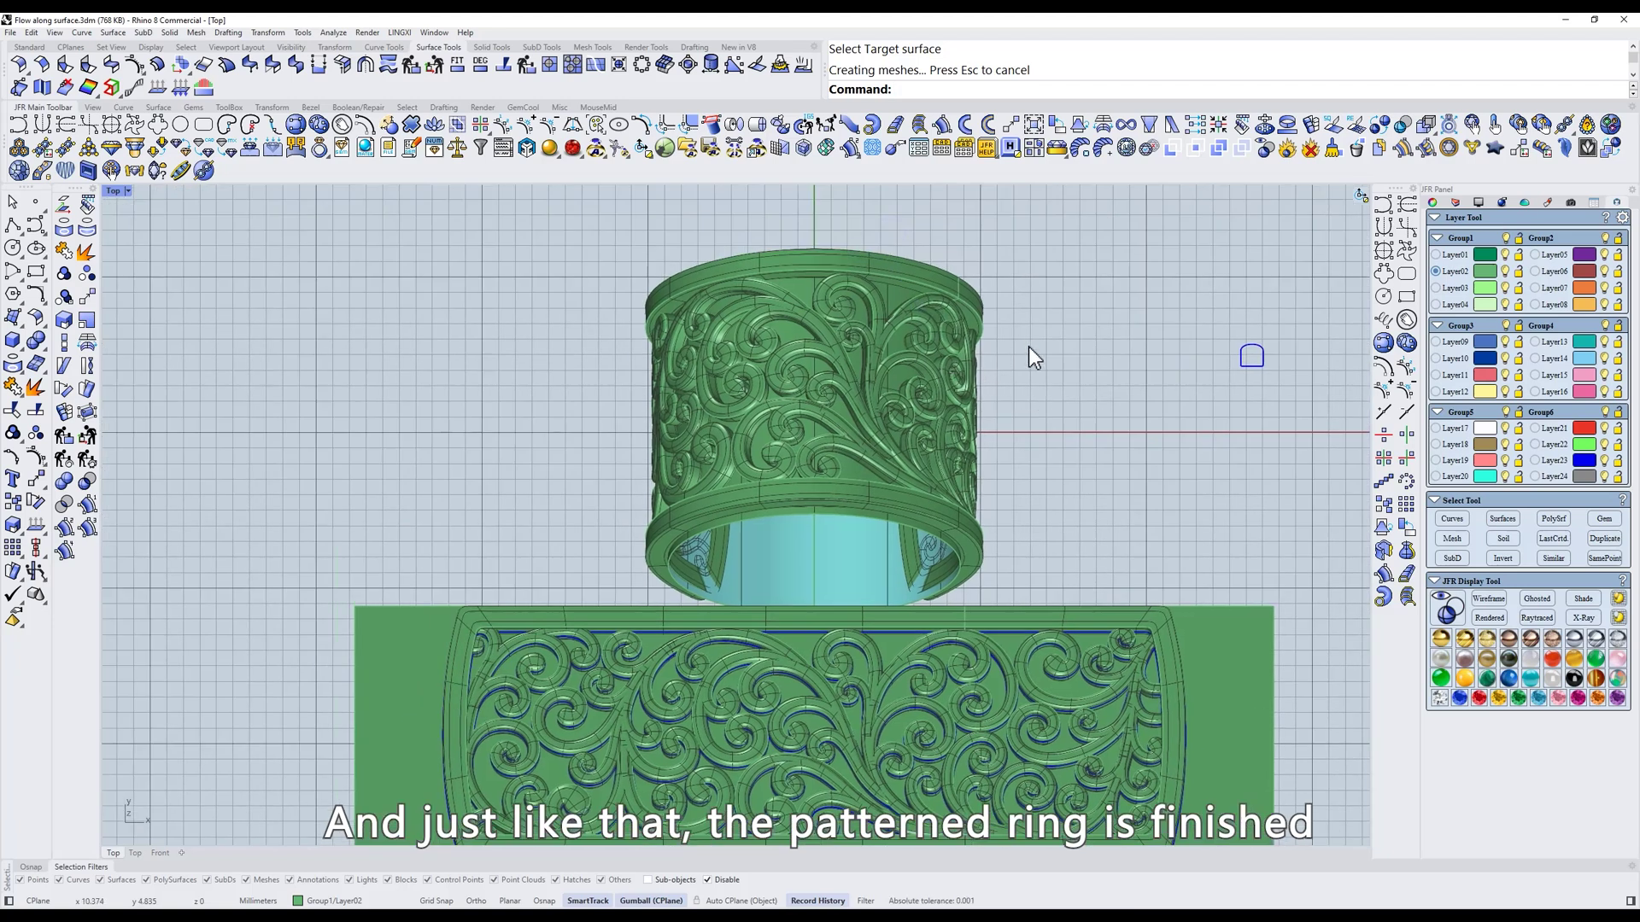
Isolate the flowed pattern and examine it in the front and top views with X-ray display
{"action": "type", "text": "f"}
{"action": "key", "text": "Return"}
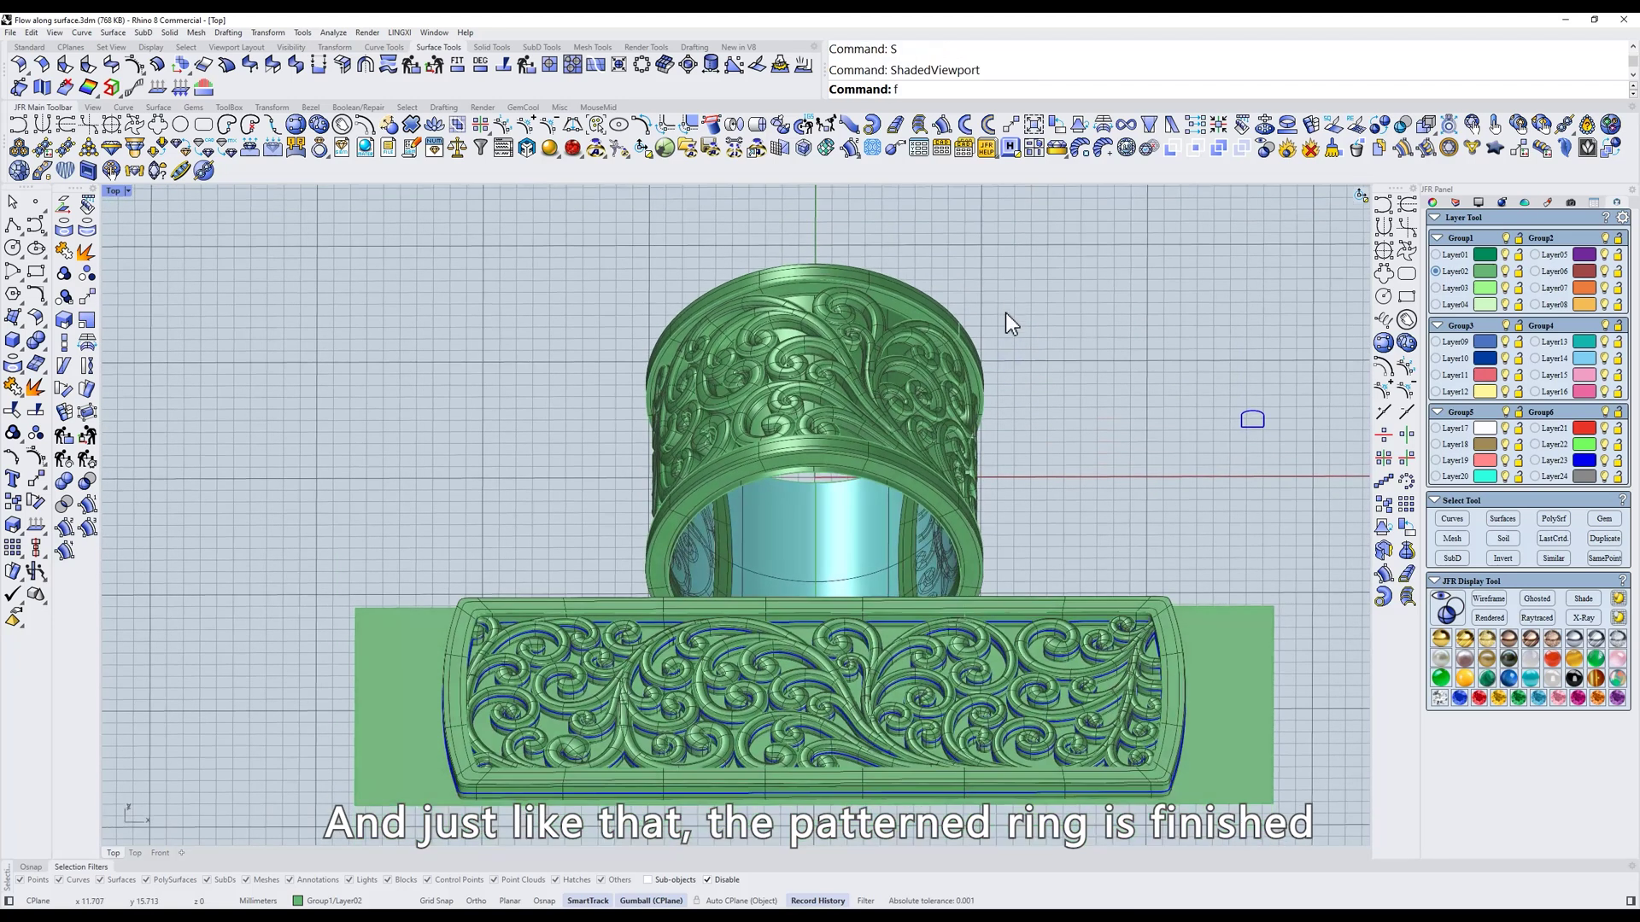
{"action": "left_click", "coordinate": [1551, 541]}
{"action": "key", "text": "ctrl+shift+h"}
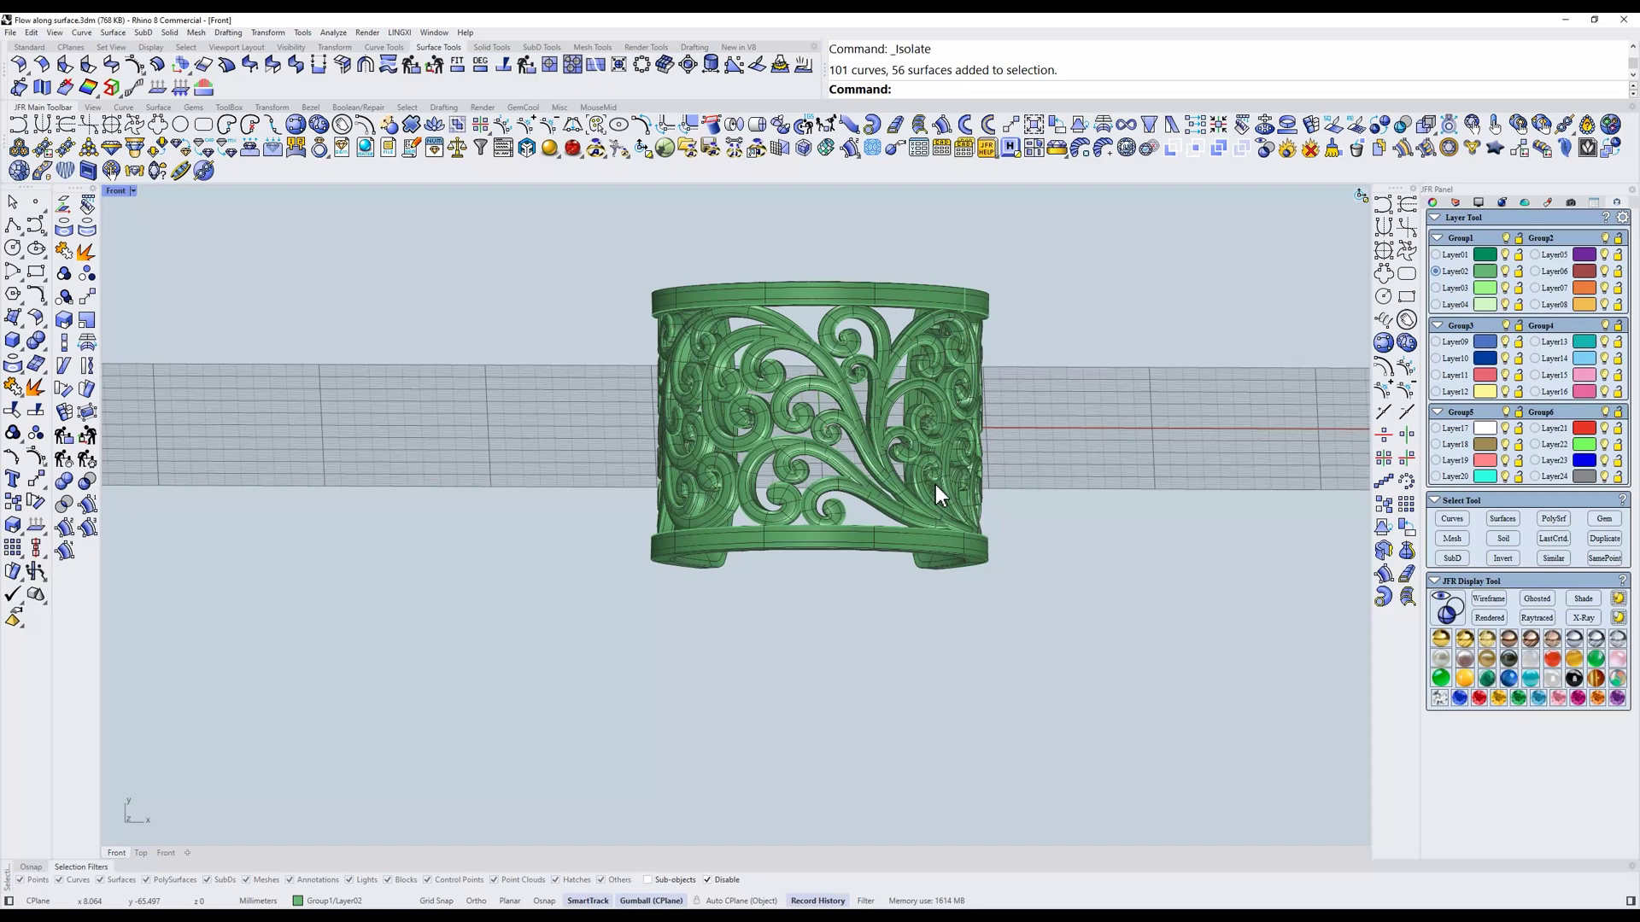
{"action": "key", "text": "Return"}
{"action": "scroll", "coordinate": [893, 495], "scroll_direction": "up", "scroll_amount": 4}
{"action": "right_click_drag", "start_coordinate": [910, 409], "coordinate": [889, 501], "text": "shift"}
{"action": "type", "text": "t"}
{"action": "key", "text": "Return"}
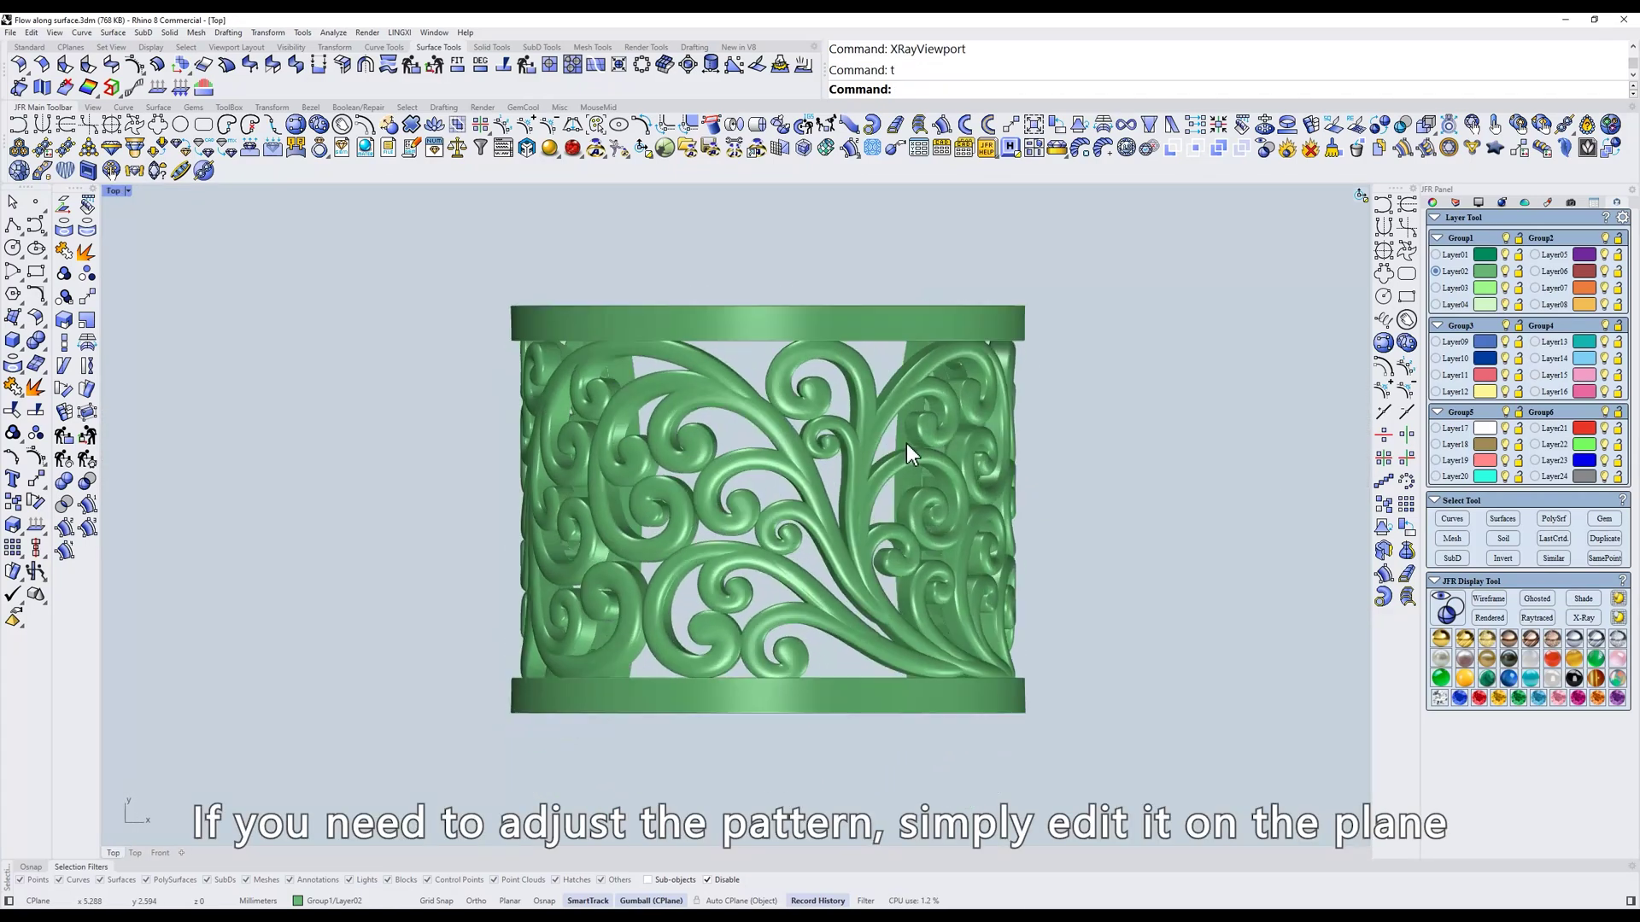
Undo the isolation and the pattern flow, and isolate the plain ring cylinder in a shaded view
{"action": "key", "text": "ctrl+z"}
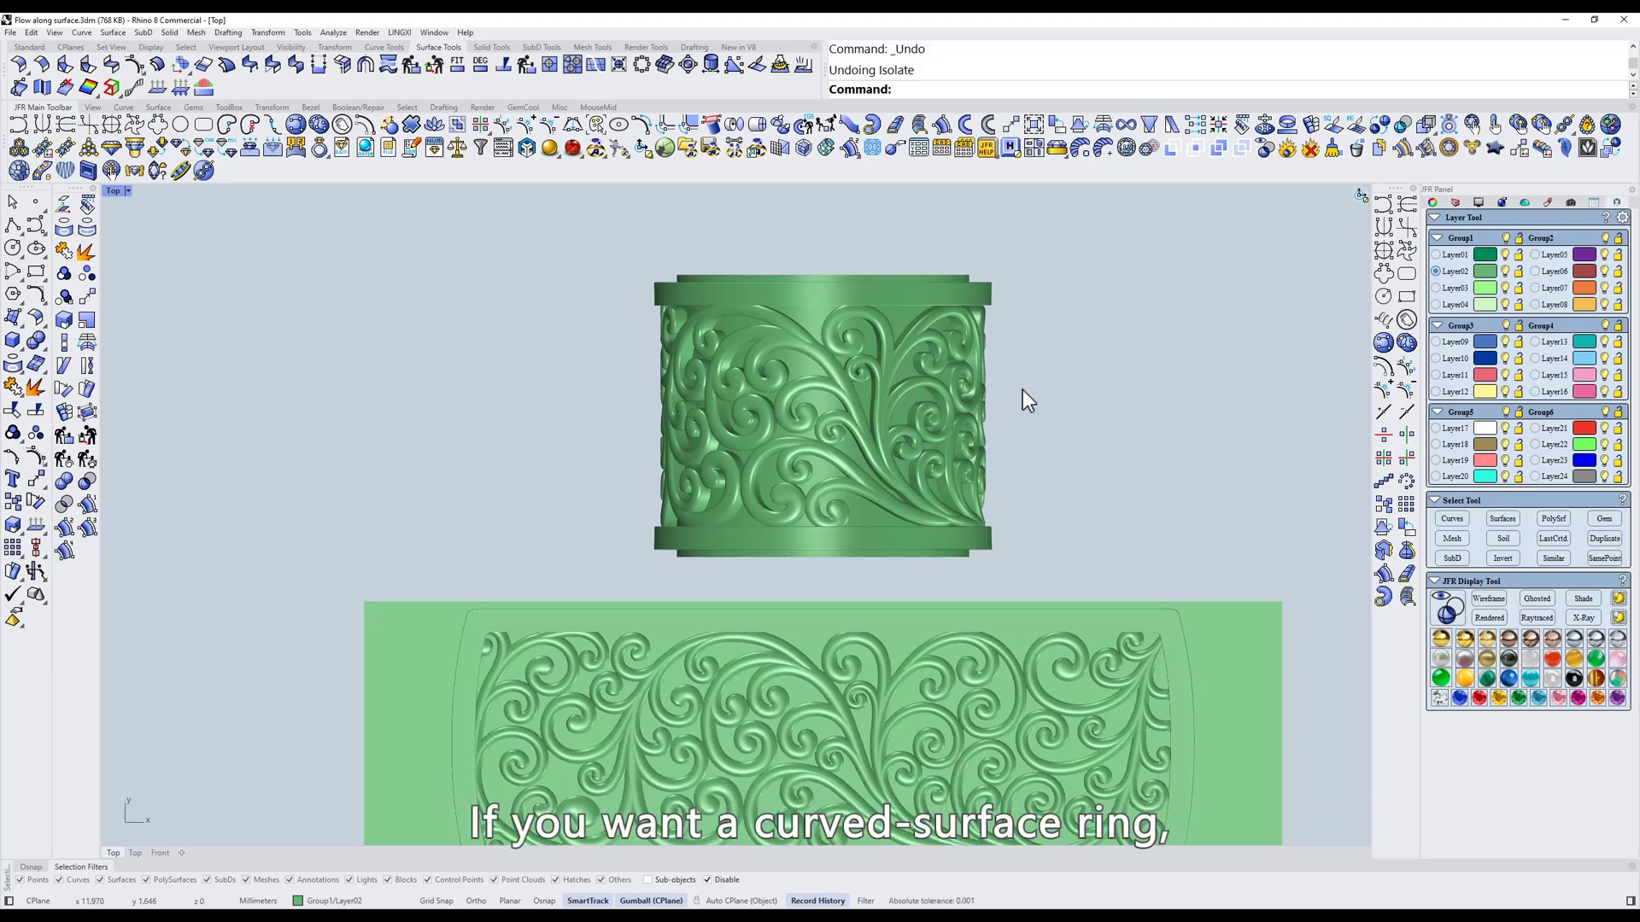
{"action": "key", "text": "ctrl+z"}
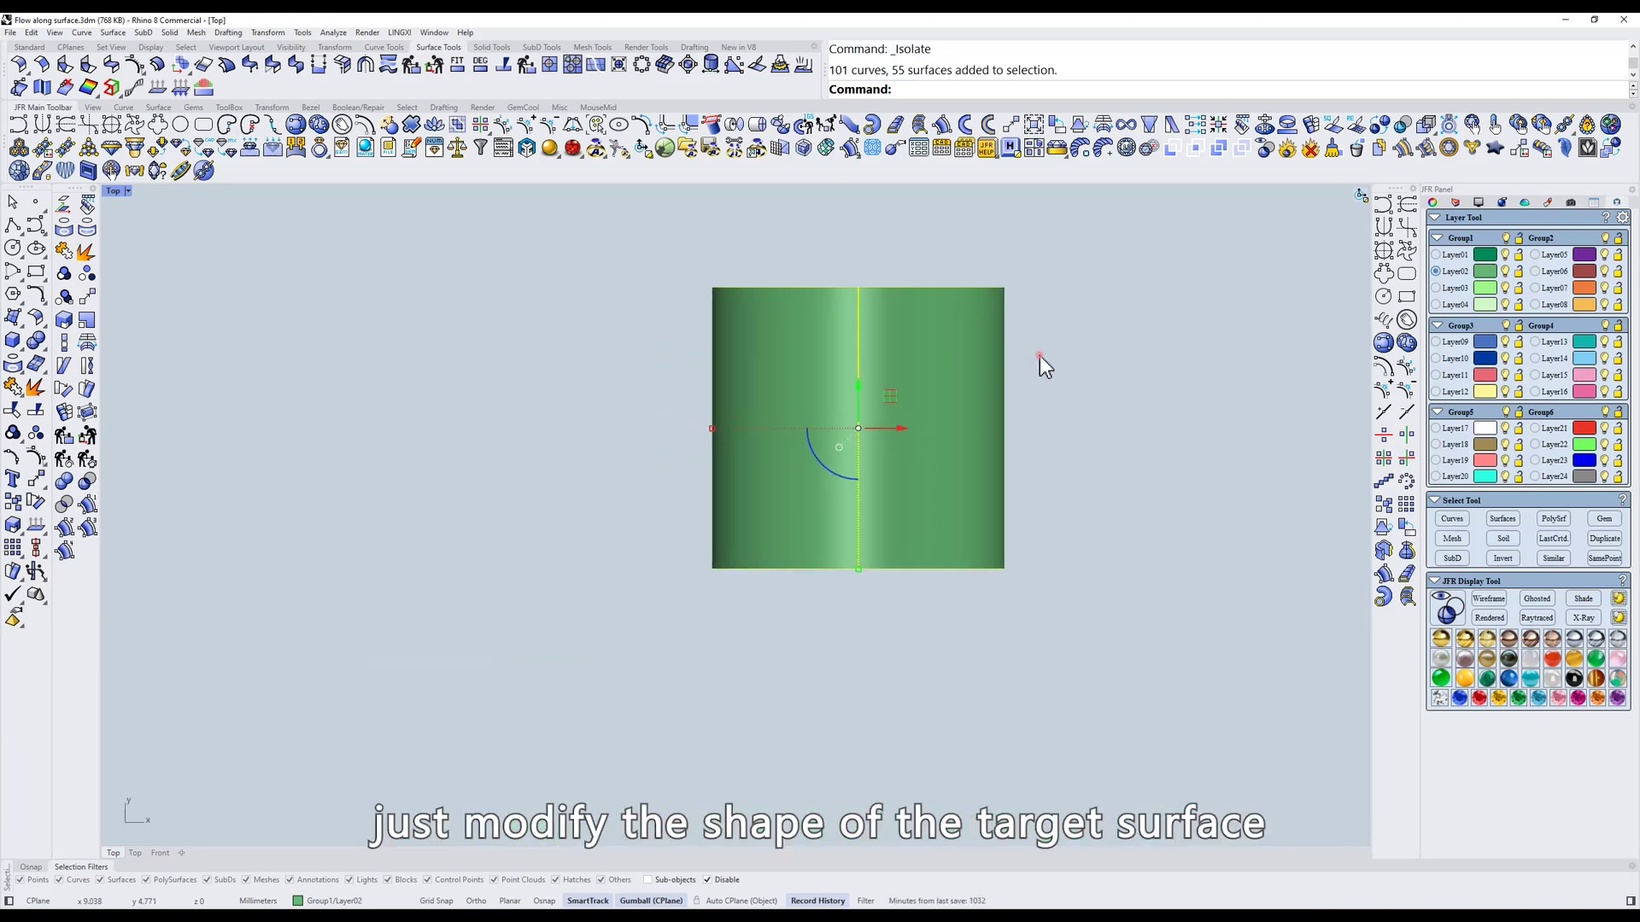
{"action": "type", "text": "w"}
{"action": "key", "text": "Return"}
{"action": "type", "text": "s"}
{"action": "key", "text": "Return"}
Rebuild the ring cylinder with Rebuild Surface UV, using 4 points in the V direction and deleting the input surface
{"action": "left_click", "coordinate": [982, 338]}
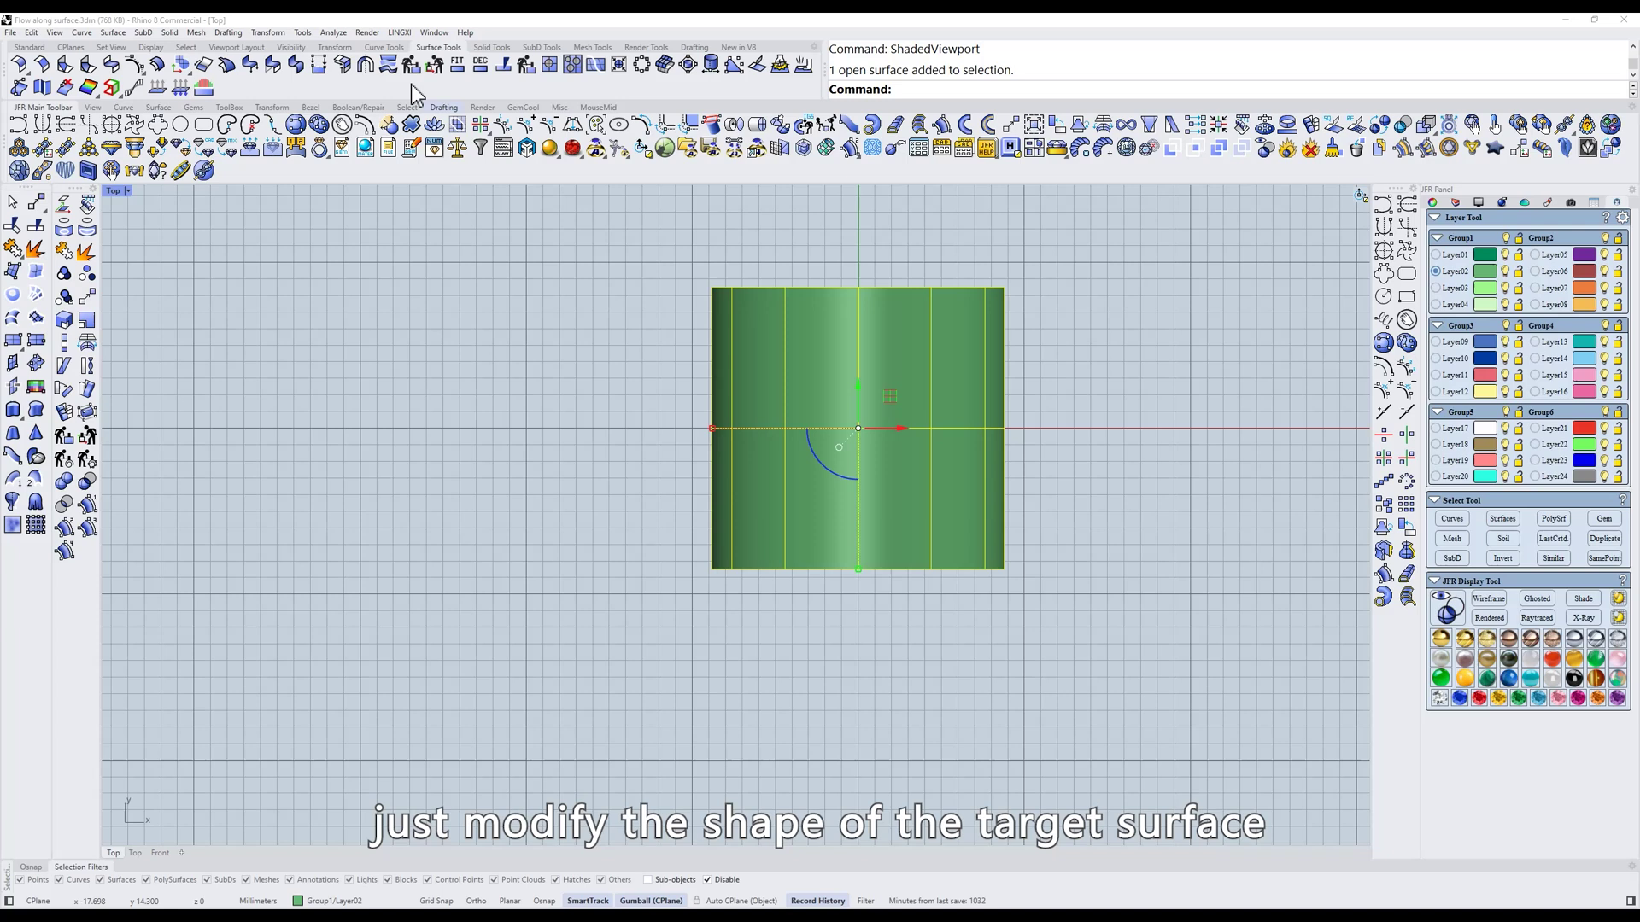
{"action": "left_click", "coordinate": [434, 64]}
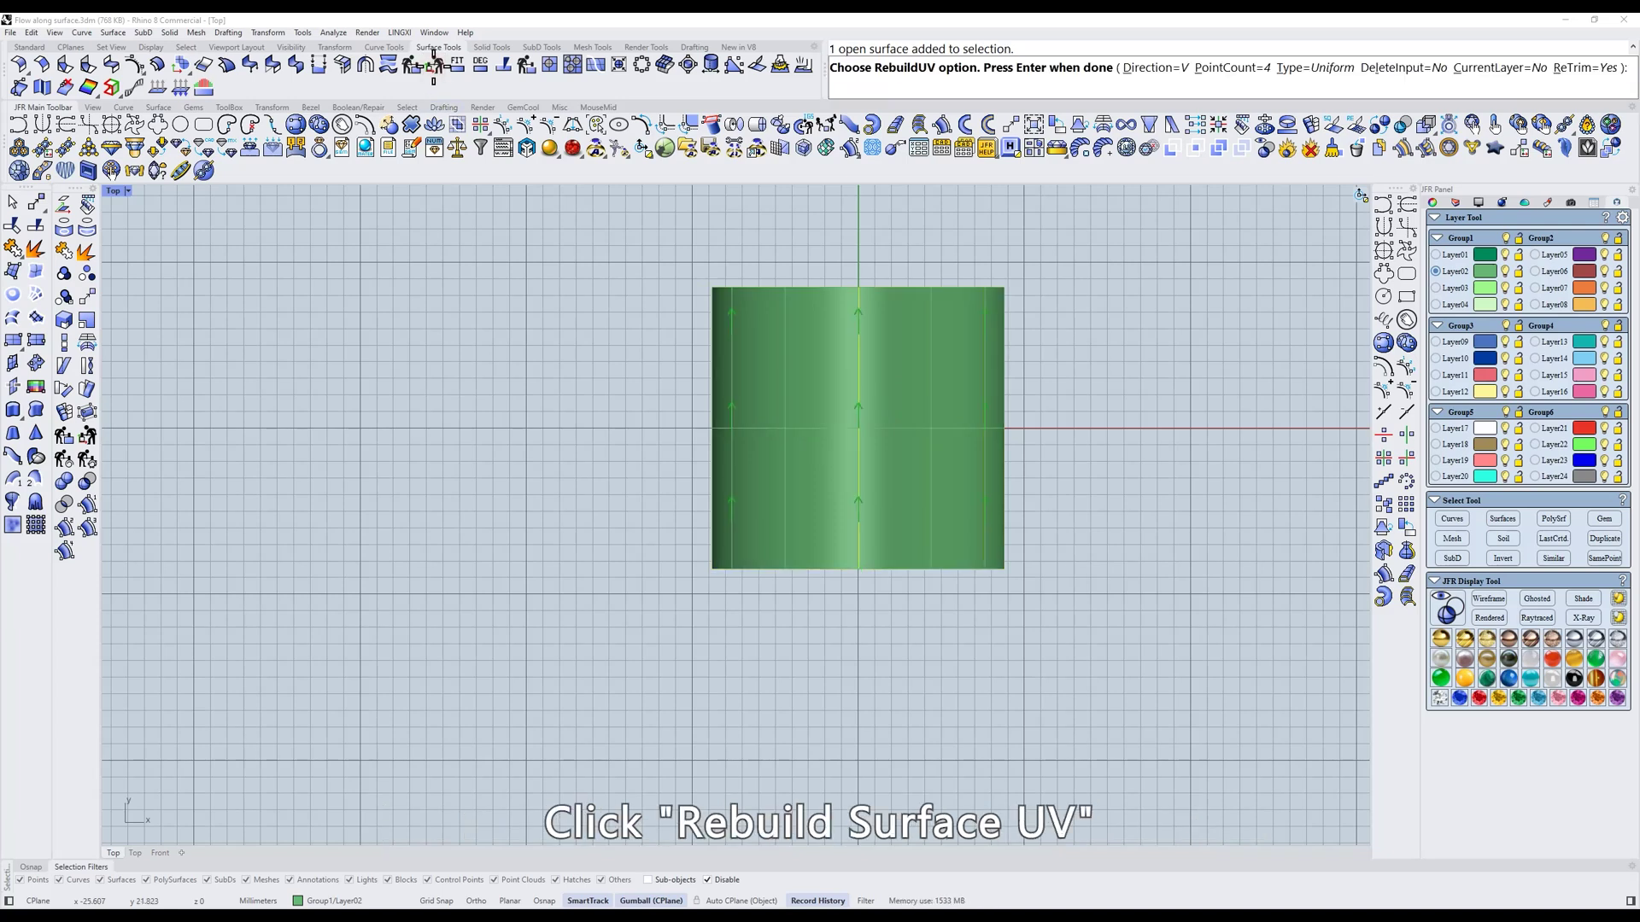
{"action": "left_click", "coordinate": [1213, 68]}
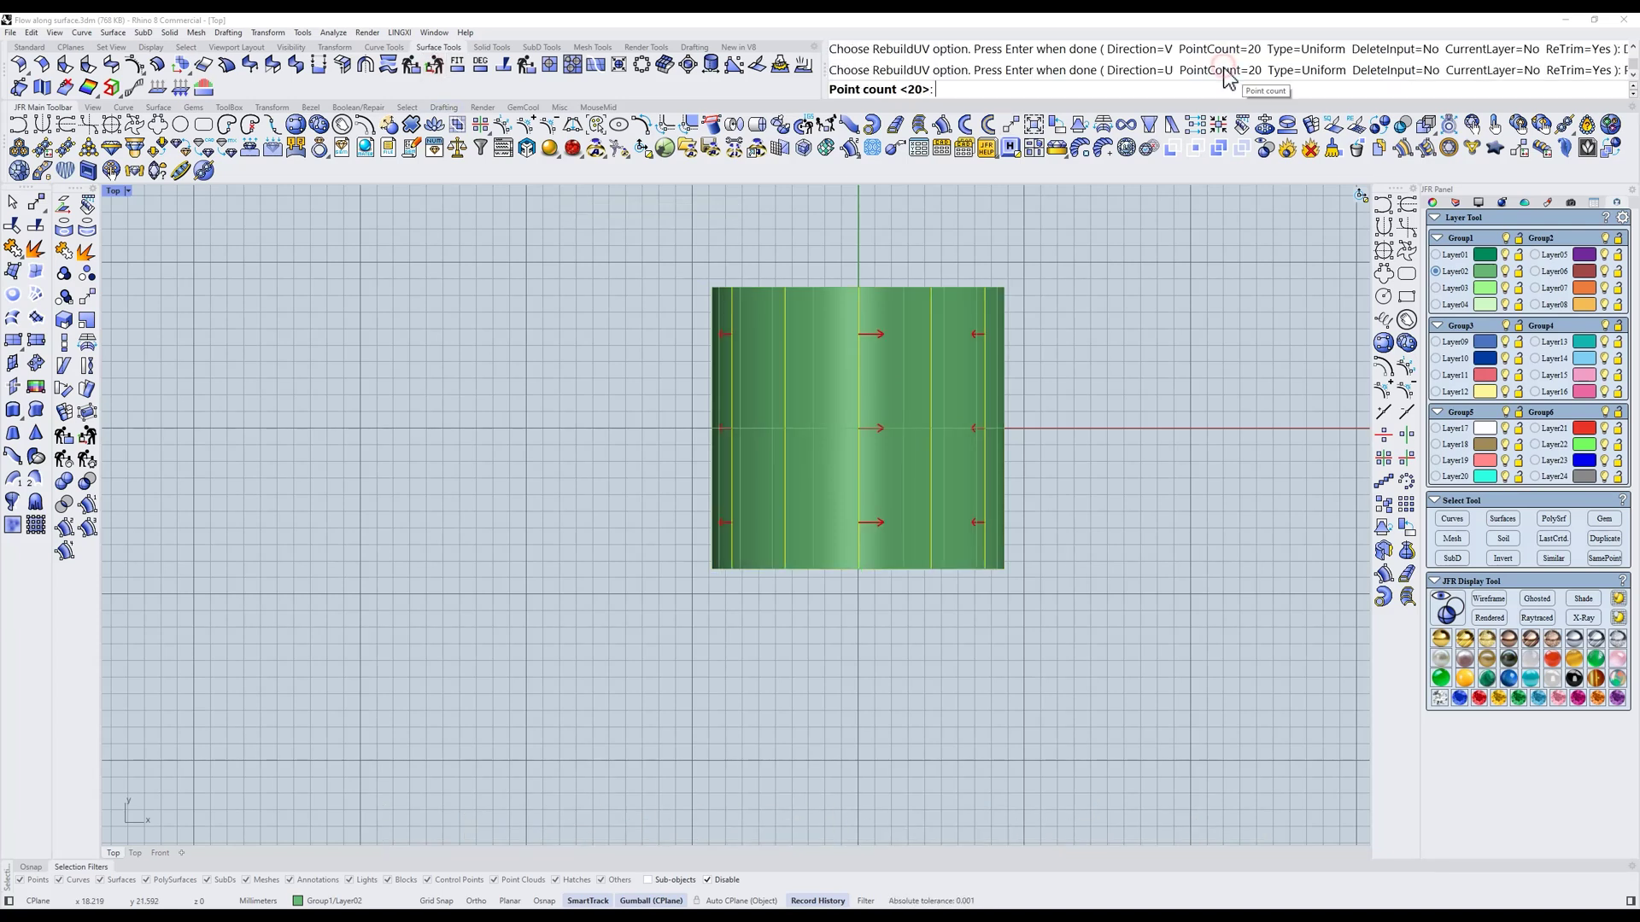
{"action": "type", "text": "4"}
{"action": "key", "text": "Return"}
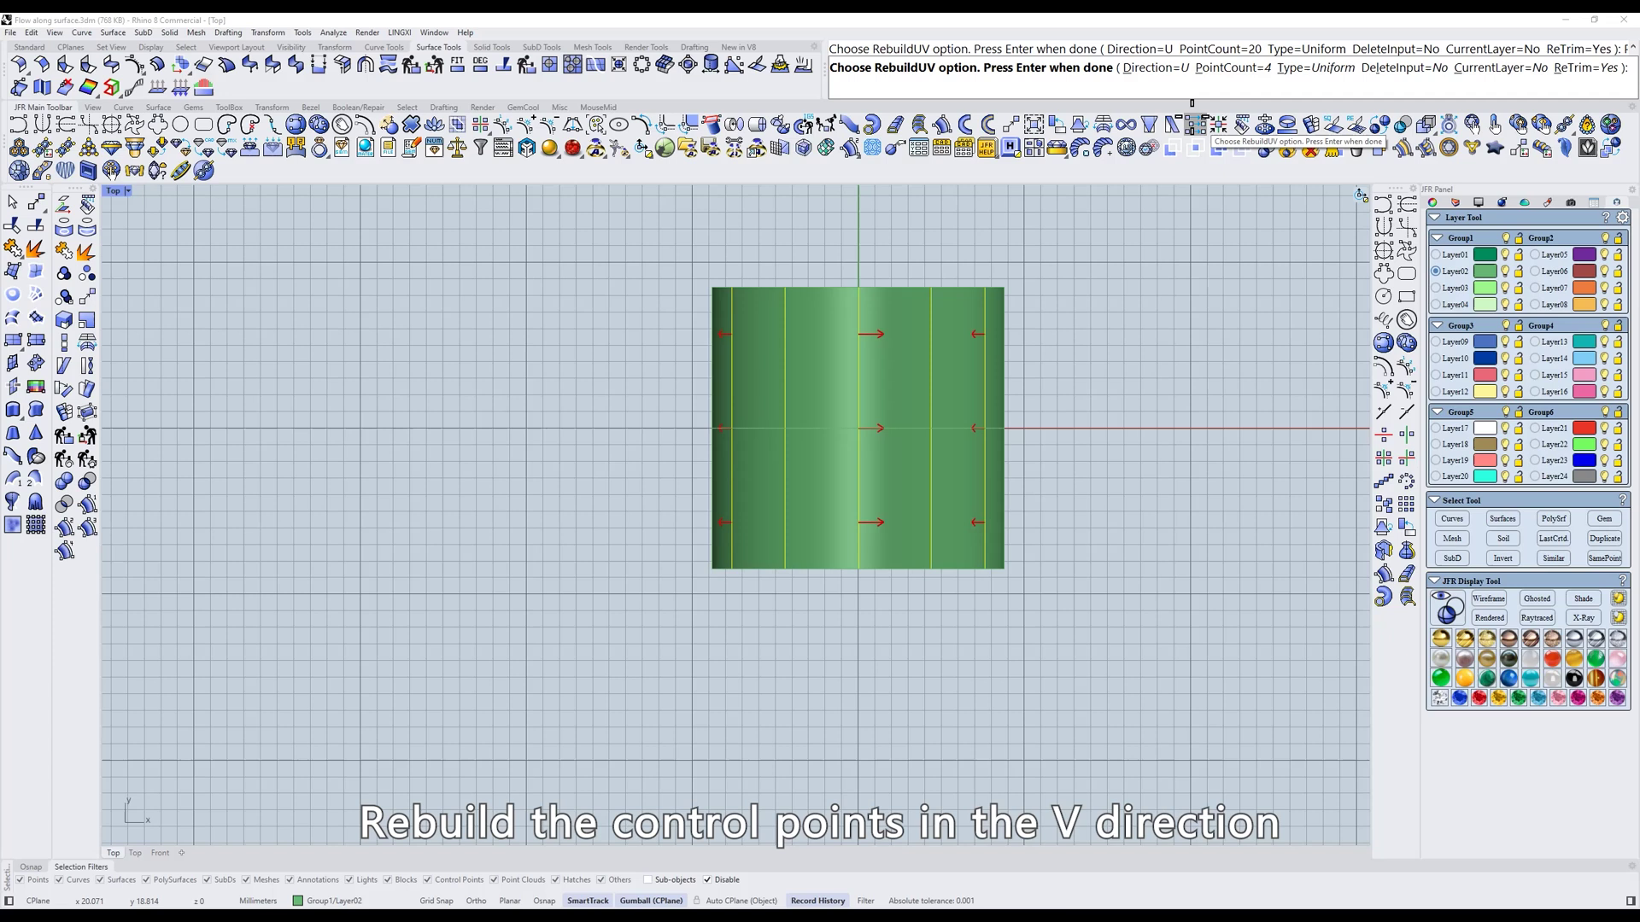
{"action": "left_click", "coordinate": [1154, 69]}
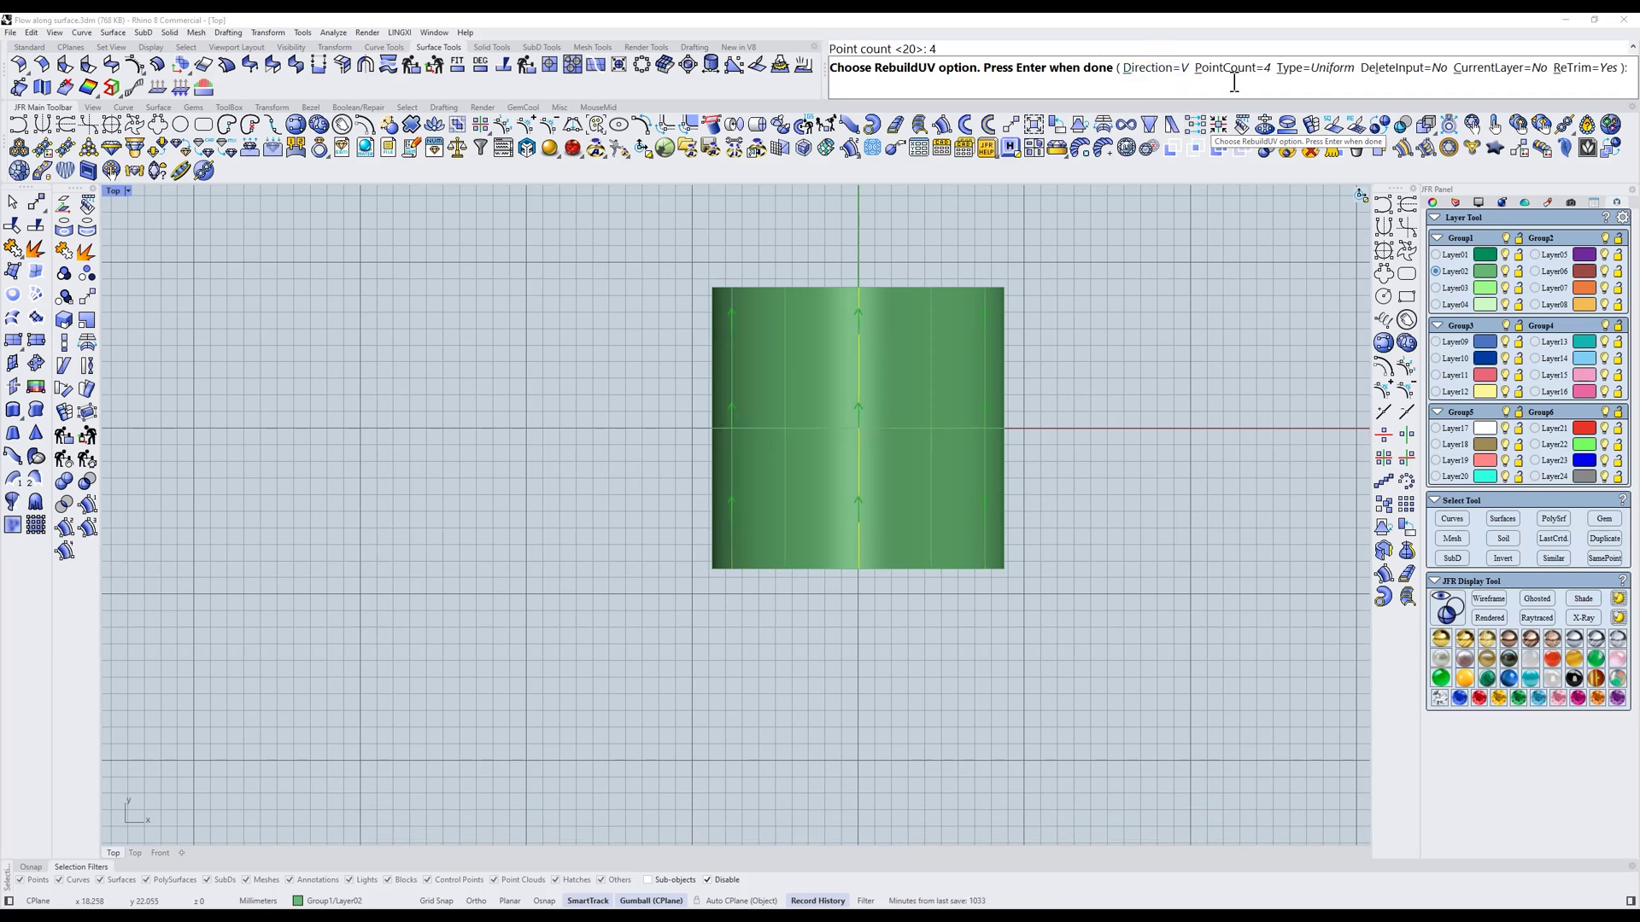
{"action": "left_click", "coordinate": [1392, 68]}
{"action": "right_click", "coordinate": [977, 362]}
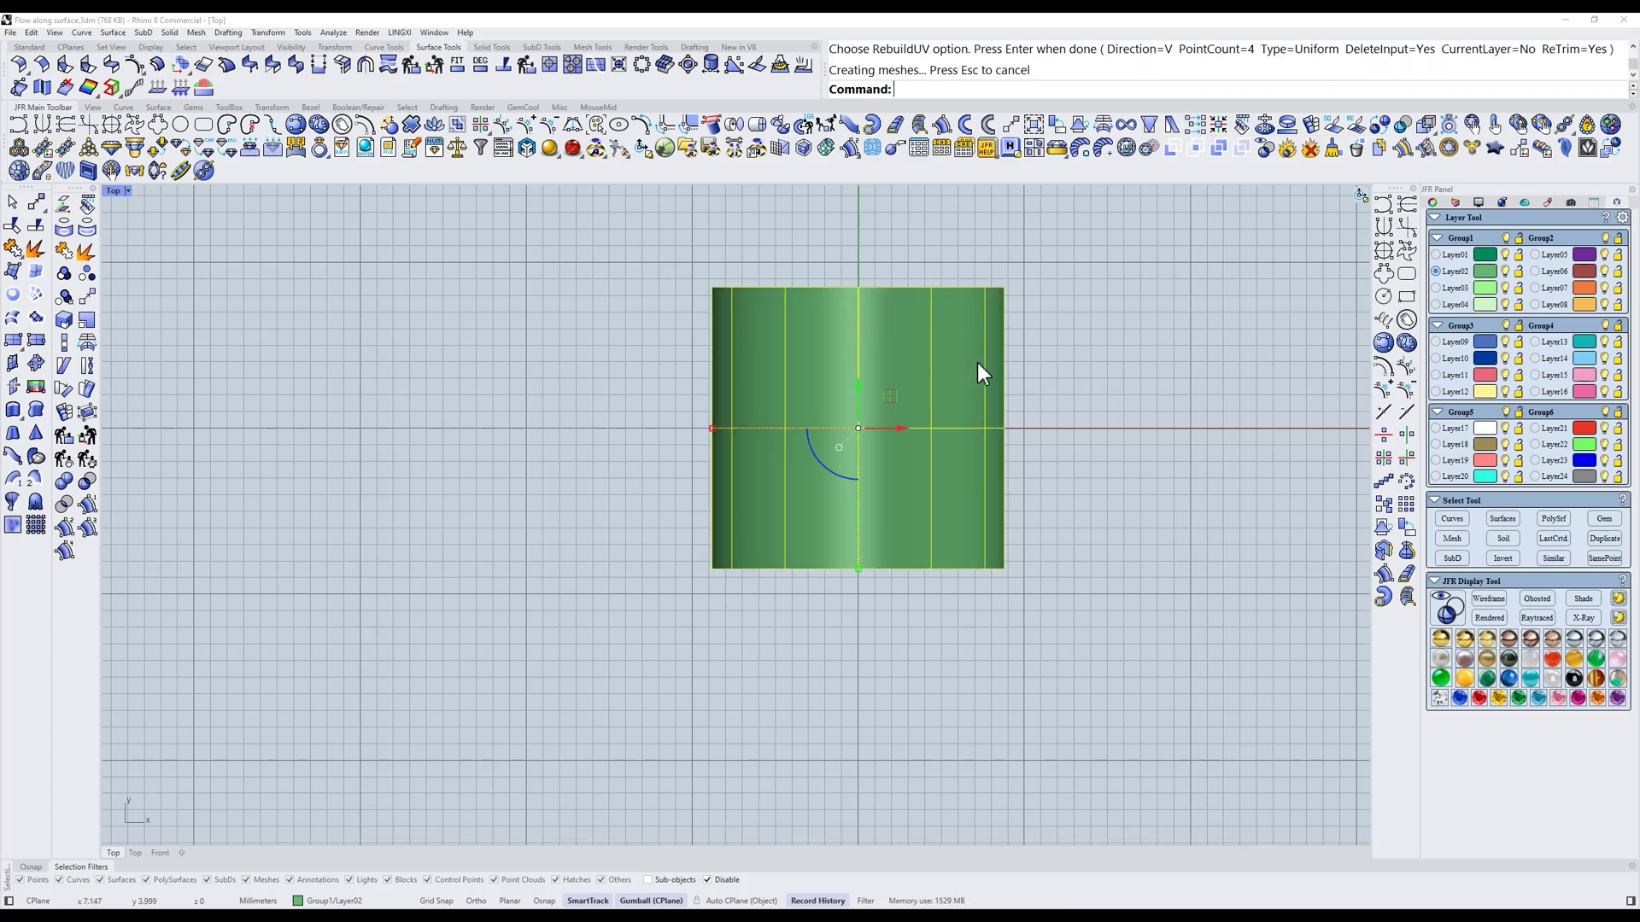
{"action": "key", "text": "Escape"}
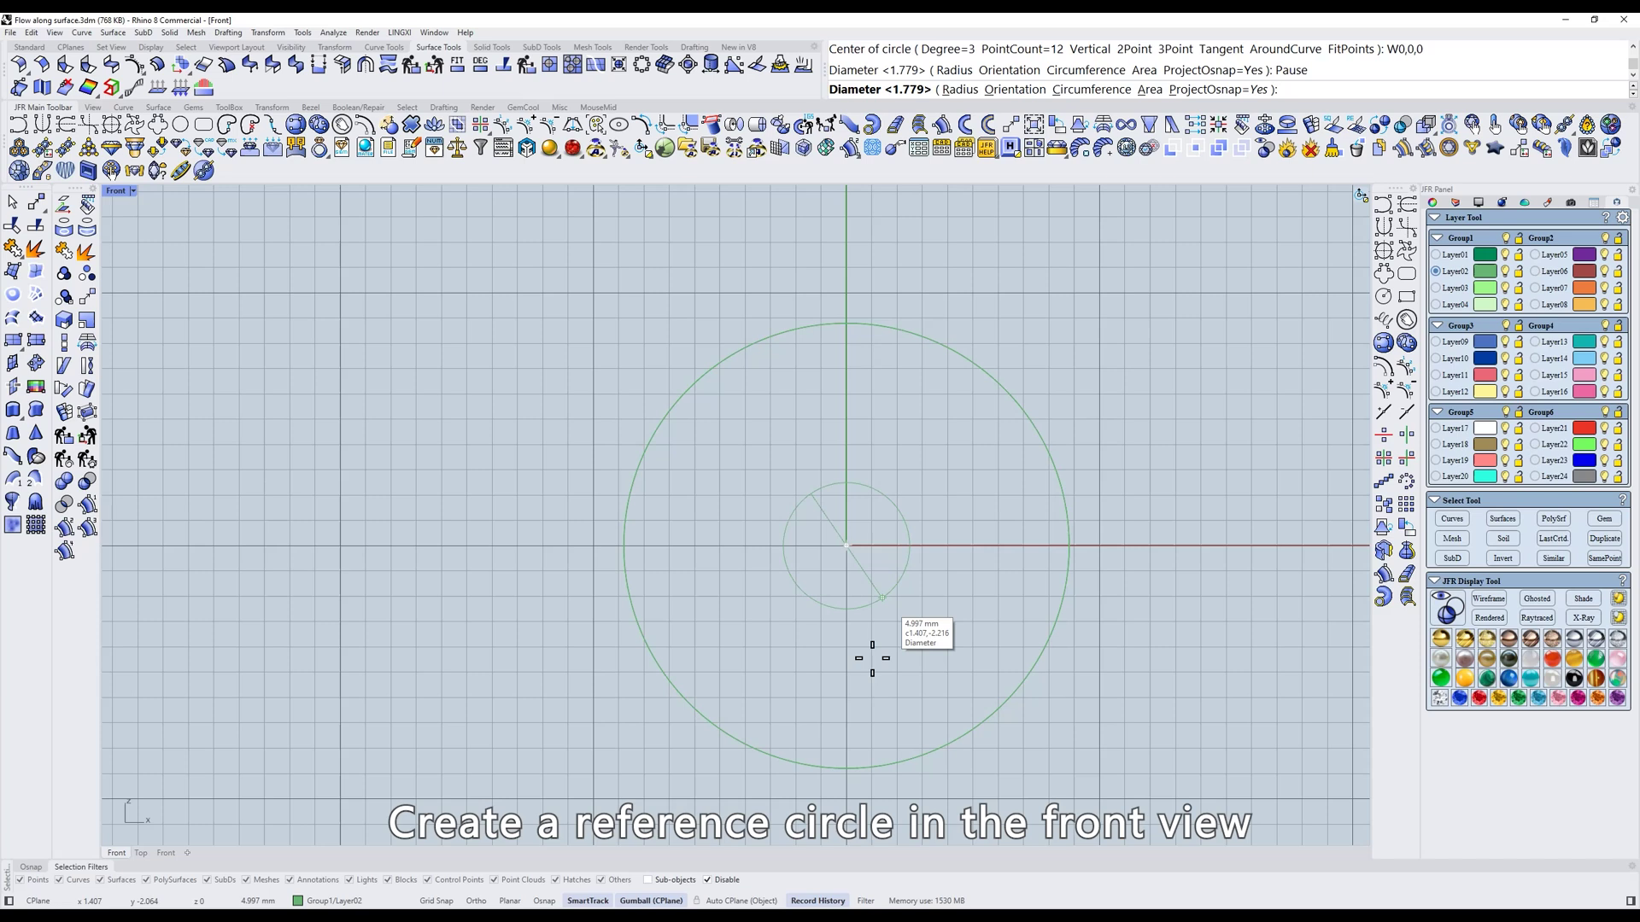
Draw a reference circle centred on the origin in the front view matching the cylinder's outline, and show the cylinder's control points
{"action": "left_click", "coordinate": [847, 768], "text": "alt"}
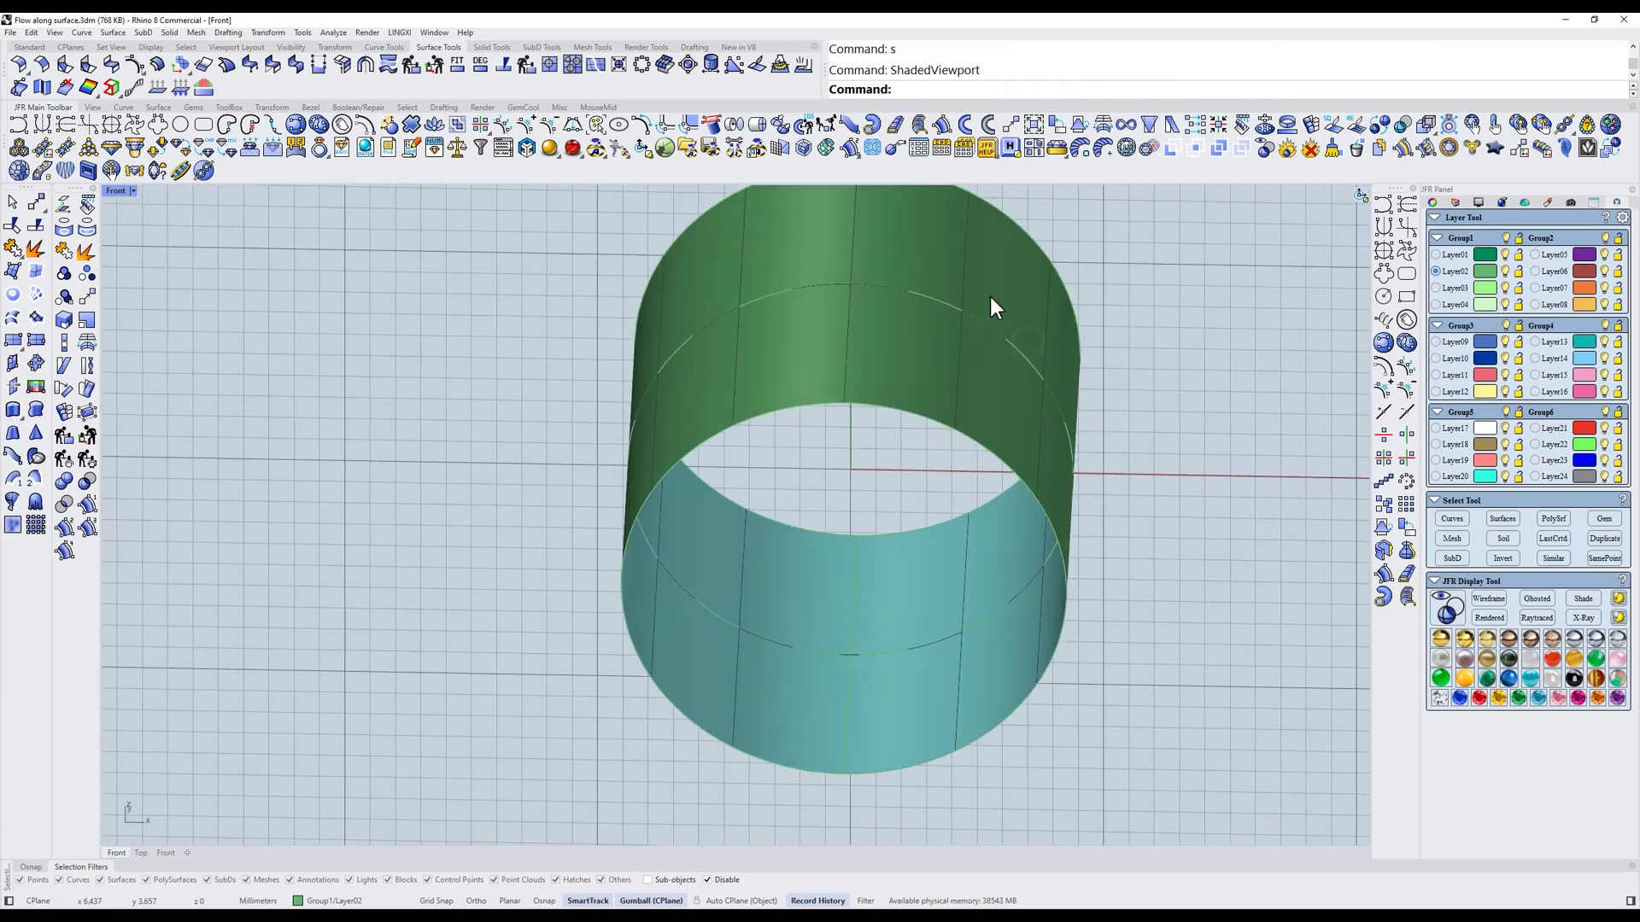
{"action": "key", "text": "F10"}
{"action": "type", "text": "t"}
{"action": "key", "text": "Return"}
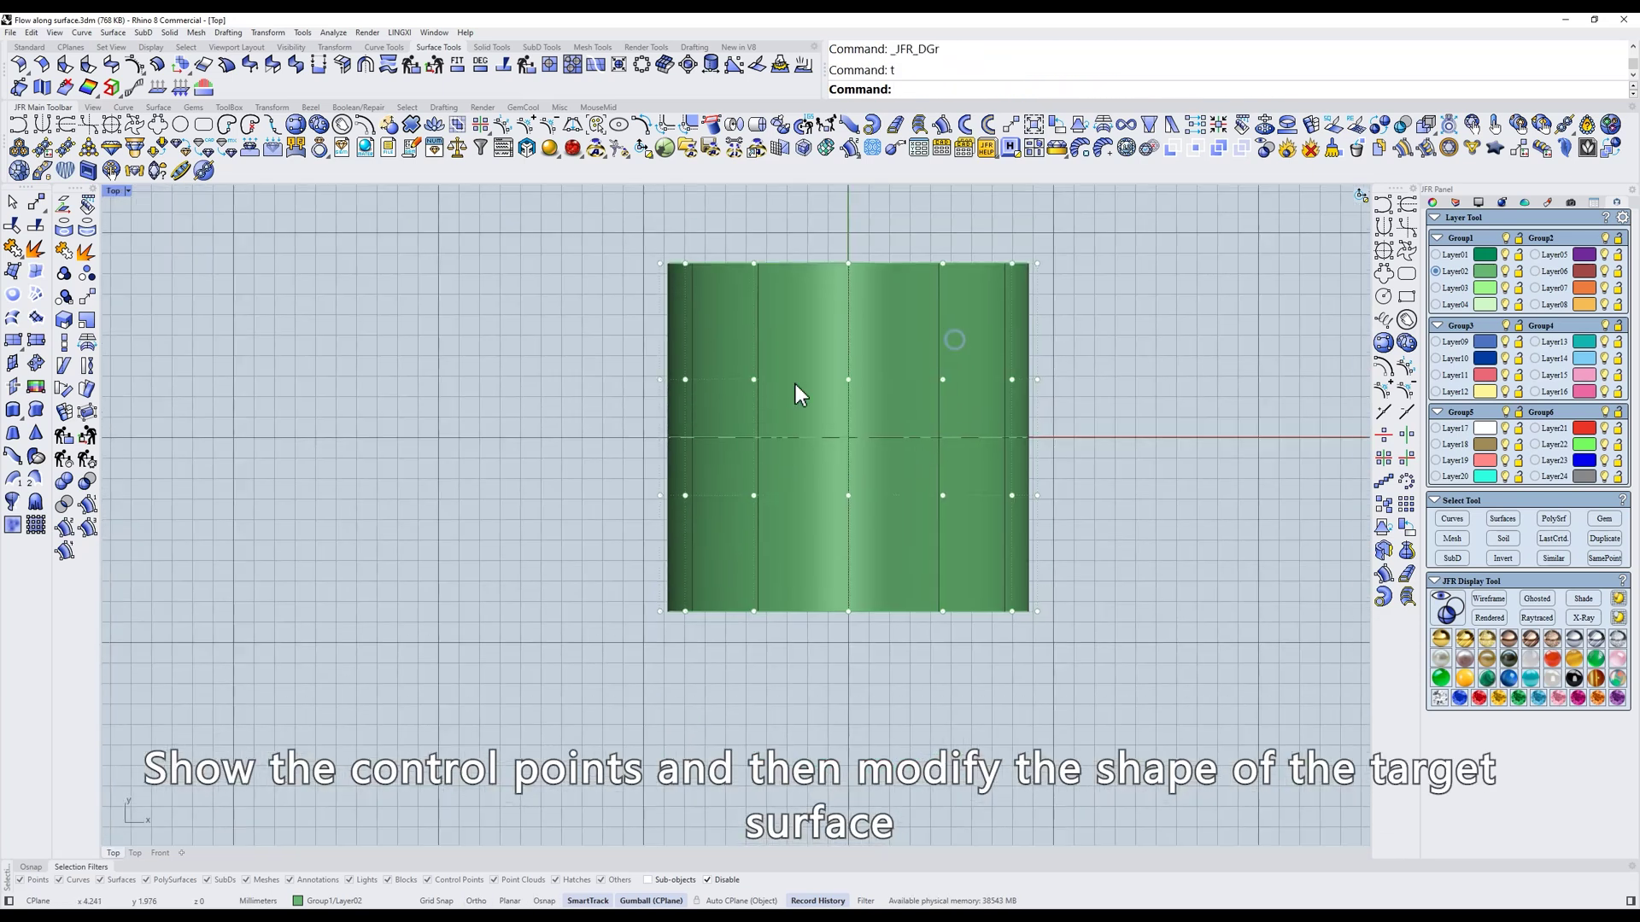
Scale the control point rows at both ends of the ring cylinder outward in the front view to flare its edges
{"action": "right_click_drag", "start_coordinate": [796, 384], "coordinate": [788, 395]}
{"action": "left_click_drag", "start_coordinate": [591, 232], "coordinate": [1053, 351]}
{"action": "left_click_drag", "start_coordinate": [589, 575], "coordinate": [1173, 681], "text": "shift"}
{"action": "type", "text": "f"}
{"action": "key", "text": "Return"}
{"action": "scroll", "coordinate": [912, 481], "scroll_direction": "up", "scroll_amount": 2}
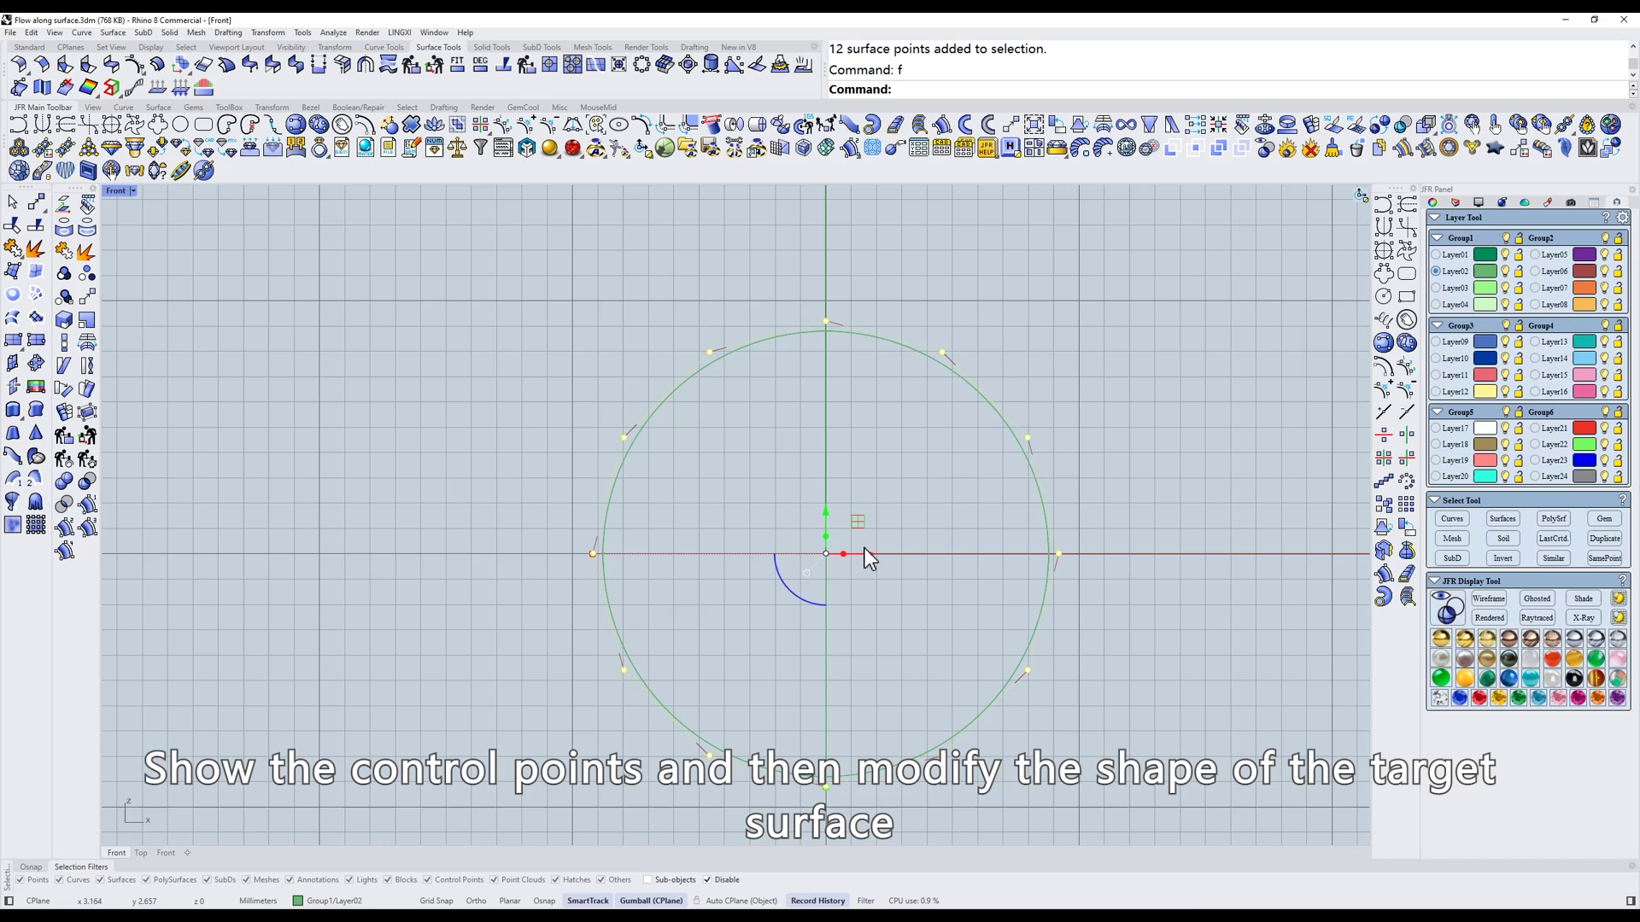
{"action": "left_click_drag", "start_coordinate": [857, 522], "coordinate": [861, 520], "text": "shift"}
{"action": "left_click_drag", "start_coordinate": [778, 416], "coordinate": [867, 316]}
{"action": "type", "text": "zu"}
{"action": "key", "text": "Return"}
{"action": "left_click_drag", "start_coordinate": [861, 516], "coordinate": [861, 518], "text": "shift"}
{"action": "type", "text": "t"}
{"action": "key", "text": "Return"}
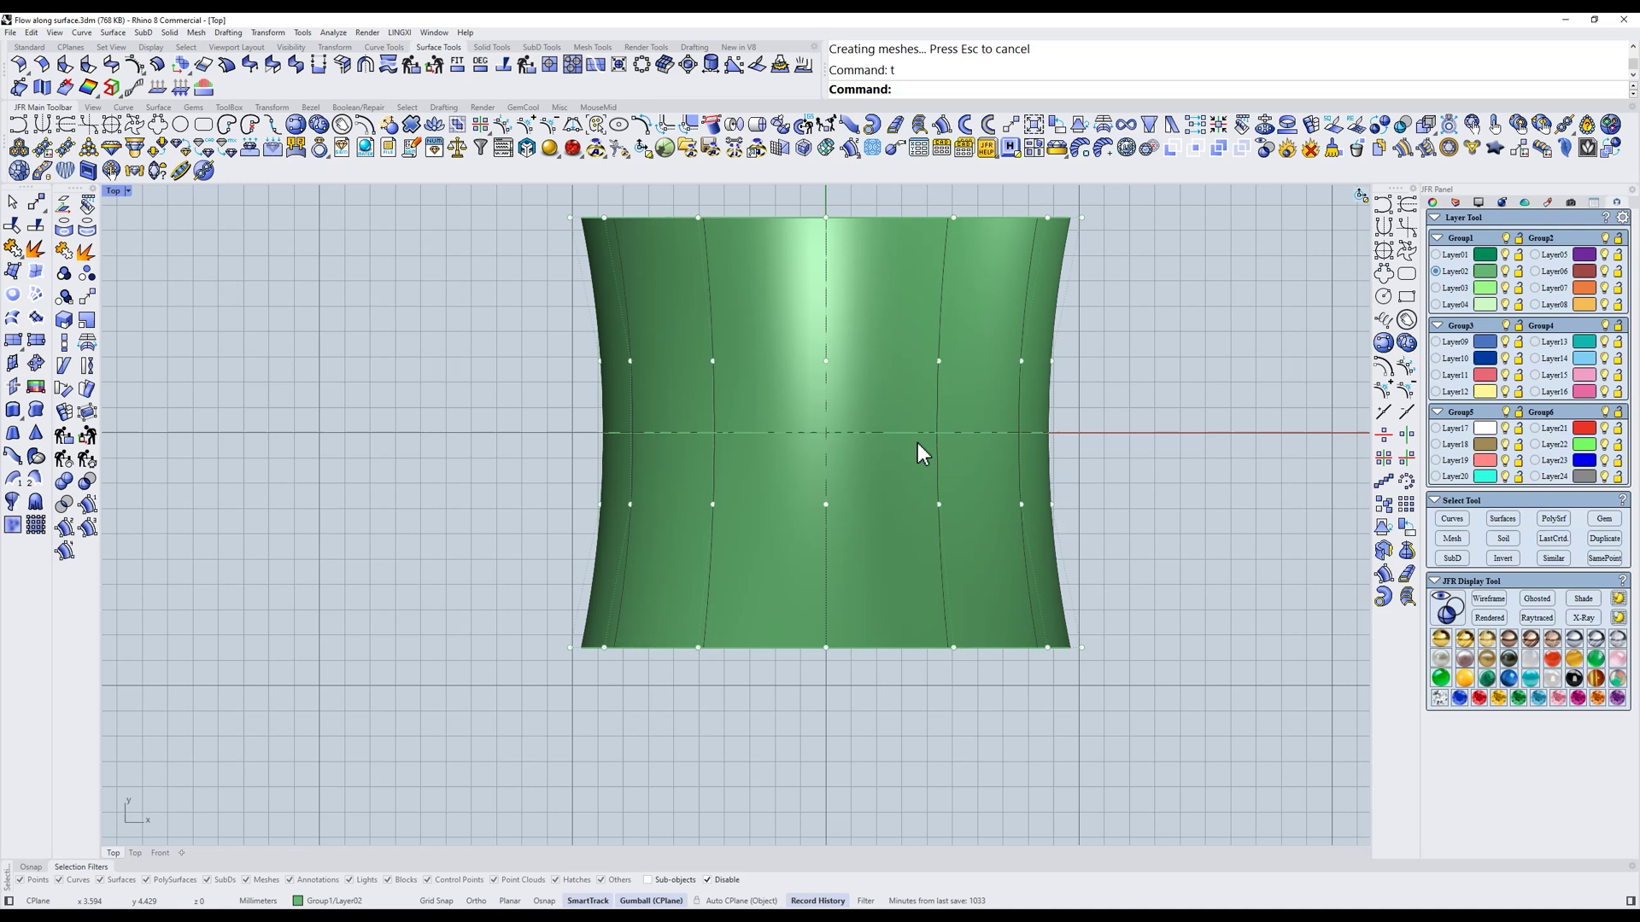
Turn off the control points of the flared ring surface and bring the hidden pattern and flat surface back in the top view
{"action": "scroll", "coordinate": [918, 443], "scroll_direction": "down", "scroll_amount": 8}
{"action": "scroll", "coordinate": [897, 374], "scroll_direction": "up", "scroll_amount": 8}
{"action": "key", "text": "Escape"}
{"action": "scroll", "coordinate": [900, 480], "scroll_direction": "down", "scroll_amount": 2}
{"action": "right_click_drag", "start_coordinate": [911, 493], "coordinate": [895, 475]}
{"action": "key", "text": "ctrl+alt+h"}
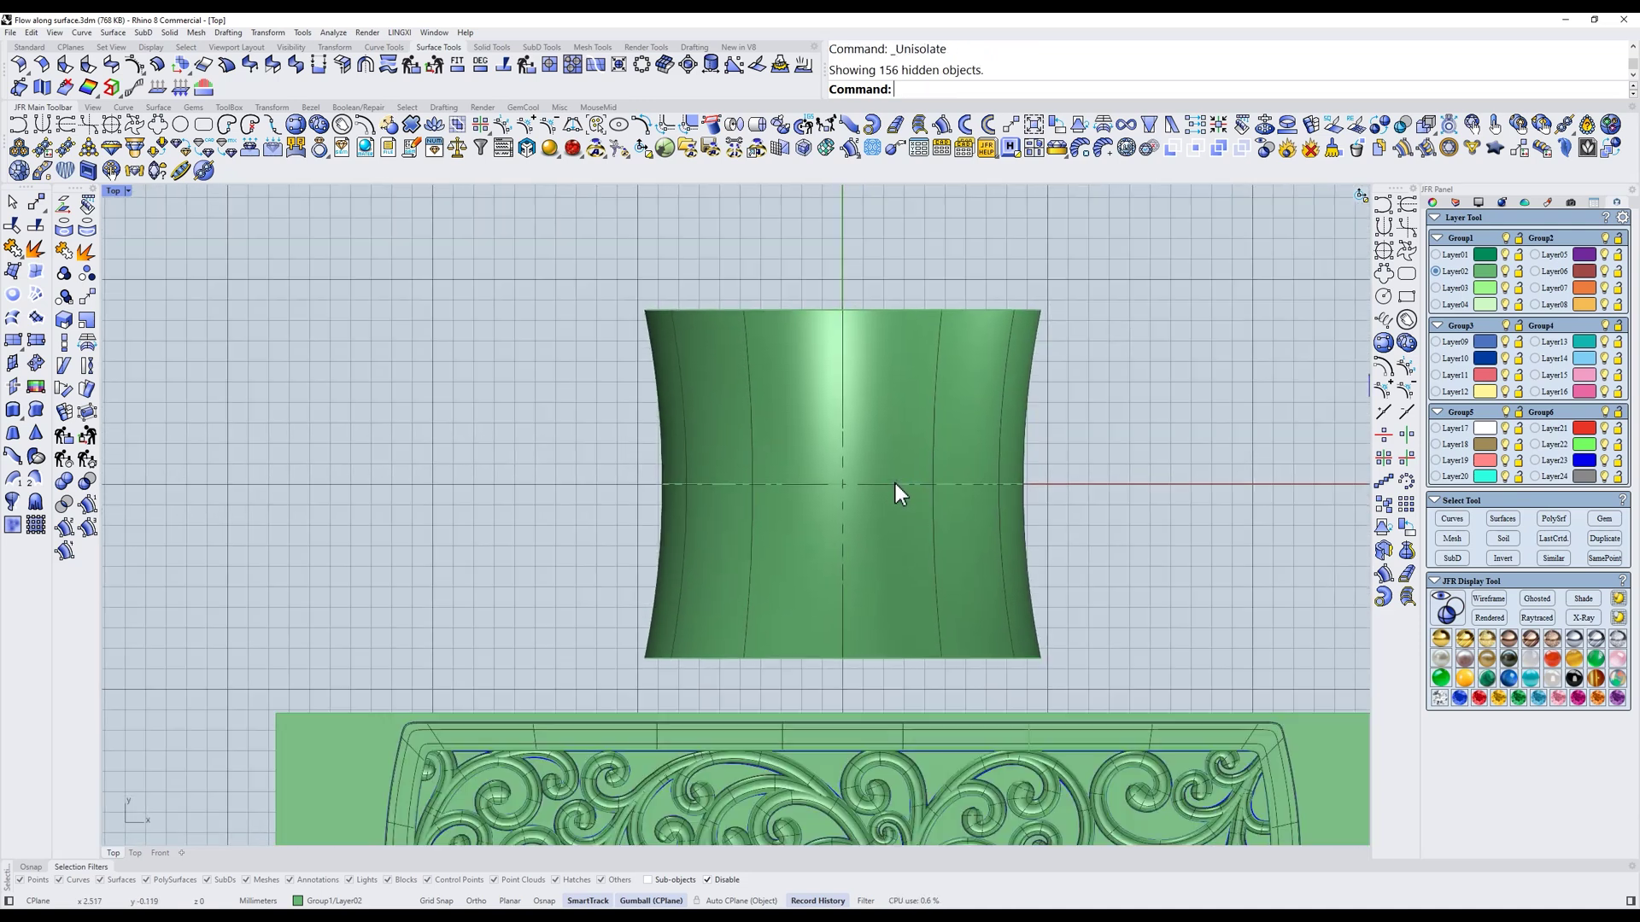
{"action": "scroll", "coordinate": [895, 483], "scroll_direction": "down", "scroll_amount": 2}
{"action": "scroll", "coordinate": [974, 521], "scroll_direction": "up", "scroll_amount": 2}
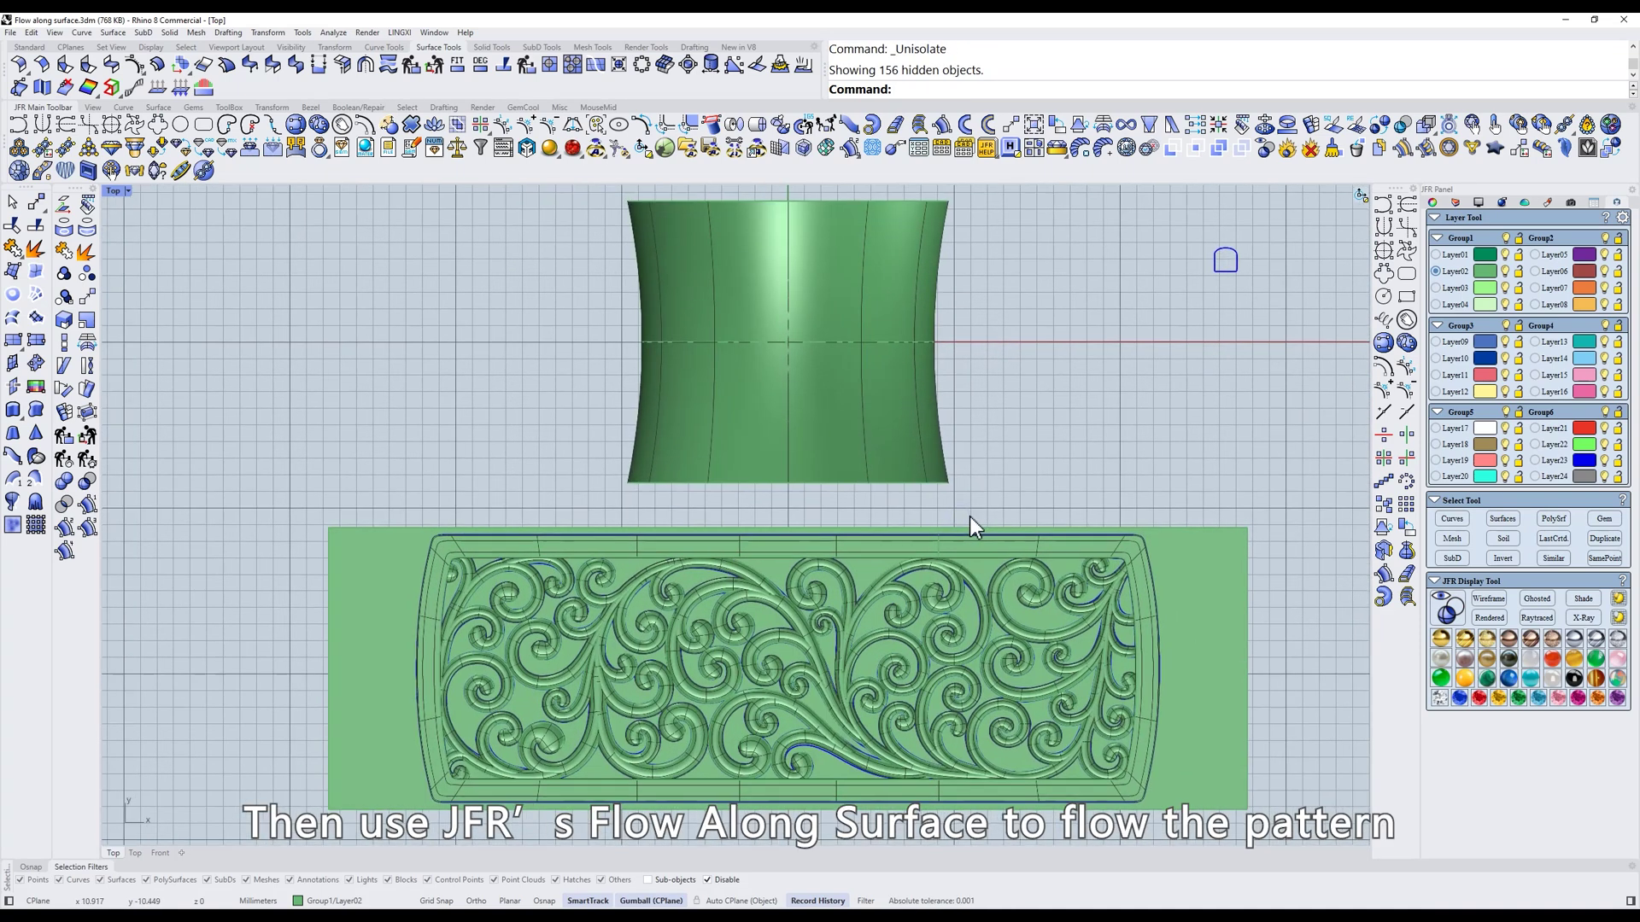
Flow the framed scroll pattern from the flat base surface onto the flared ring surface with JFR Flow Along Surface
{"action": "left_click", "coordinate": [1309, 139]}
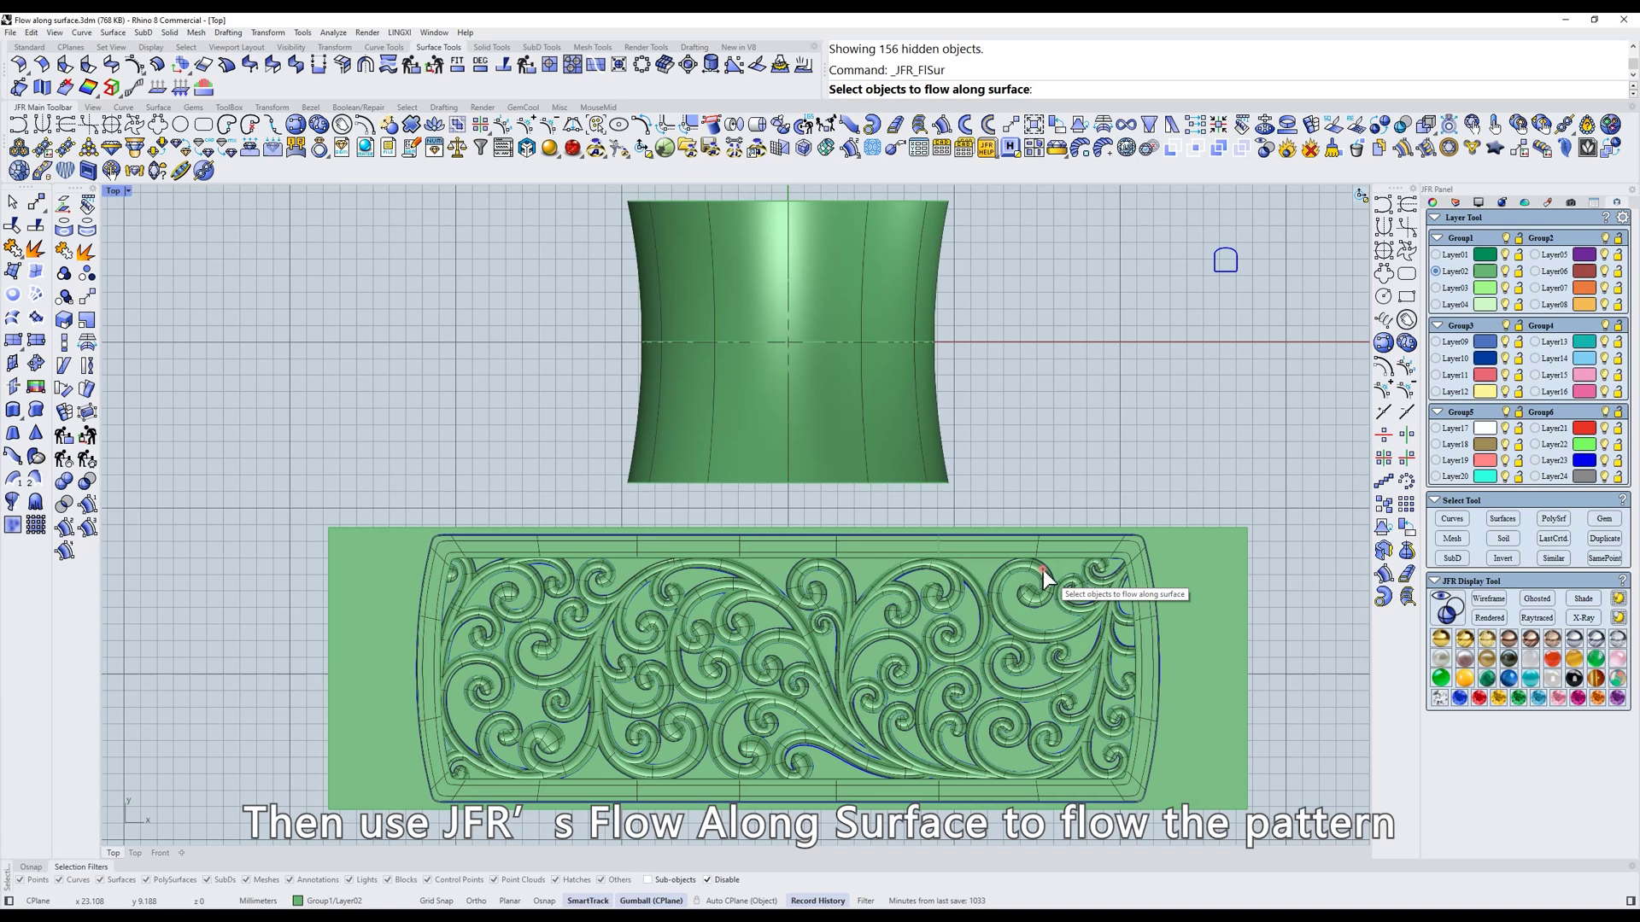
{"action": "left_click", "coordinate": [1039, 545]}
{"action": "key", "text": "Return"}
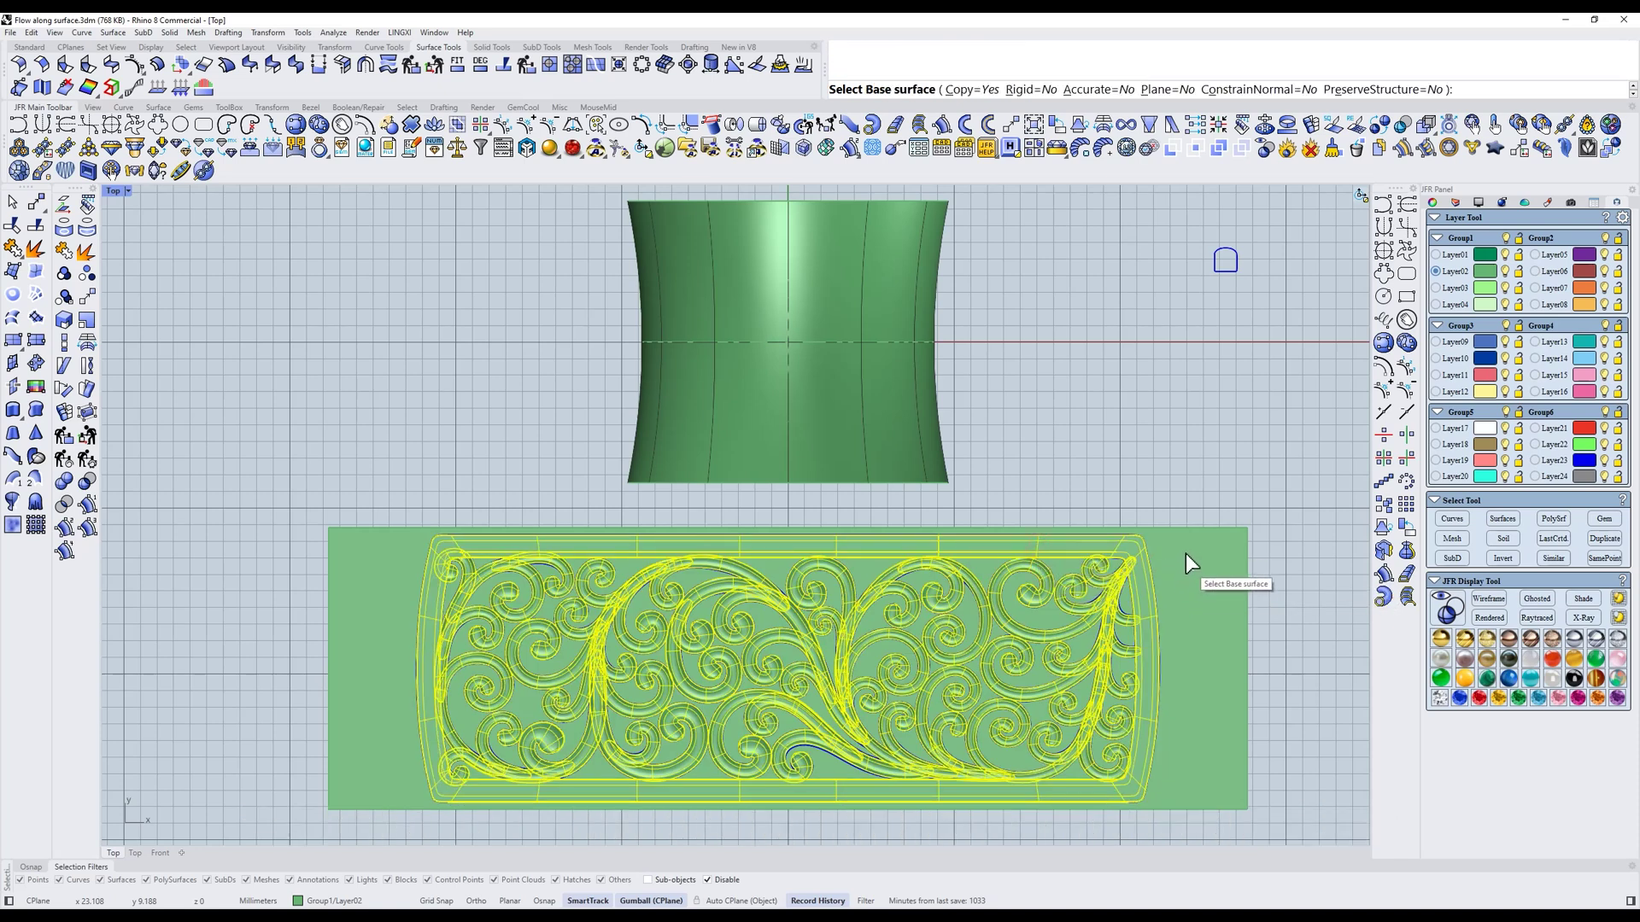
{"action": "left_click", "coordinate": [1185, 554]}
{"action": "left_click", "coordinate": [862, 242]}
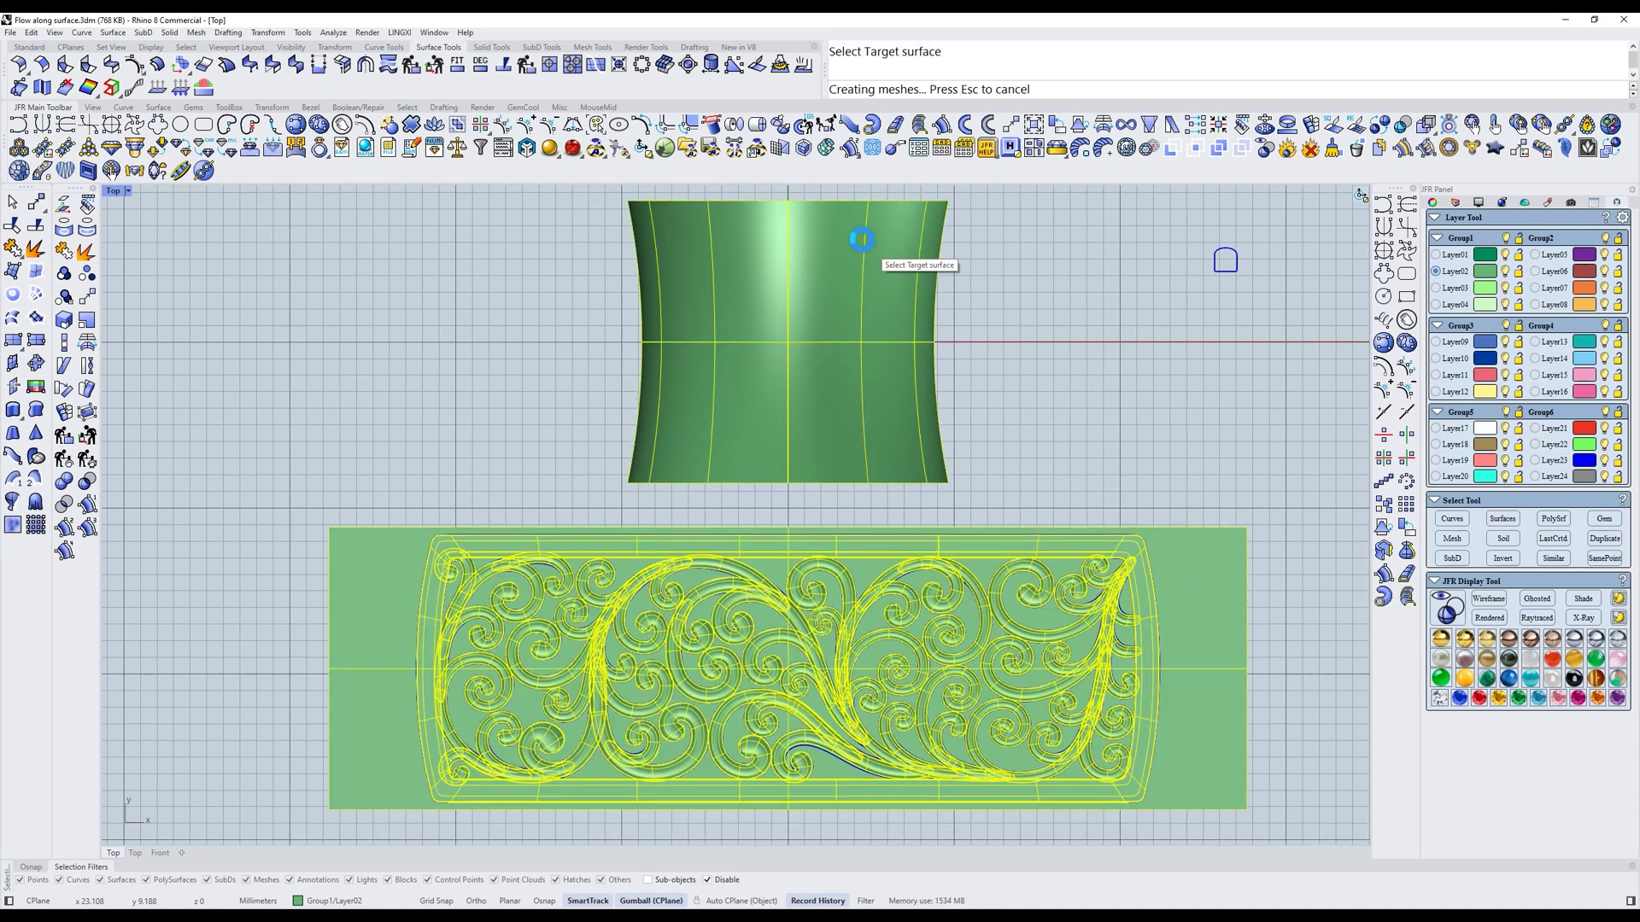
Examine the curved patterned ring in X-ray display from a tilted view
{"action": "type", "text": "d"}
{"action": "key", "text": "Return"}
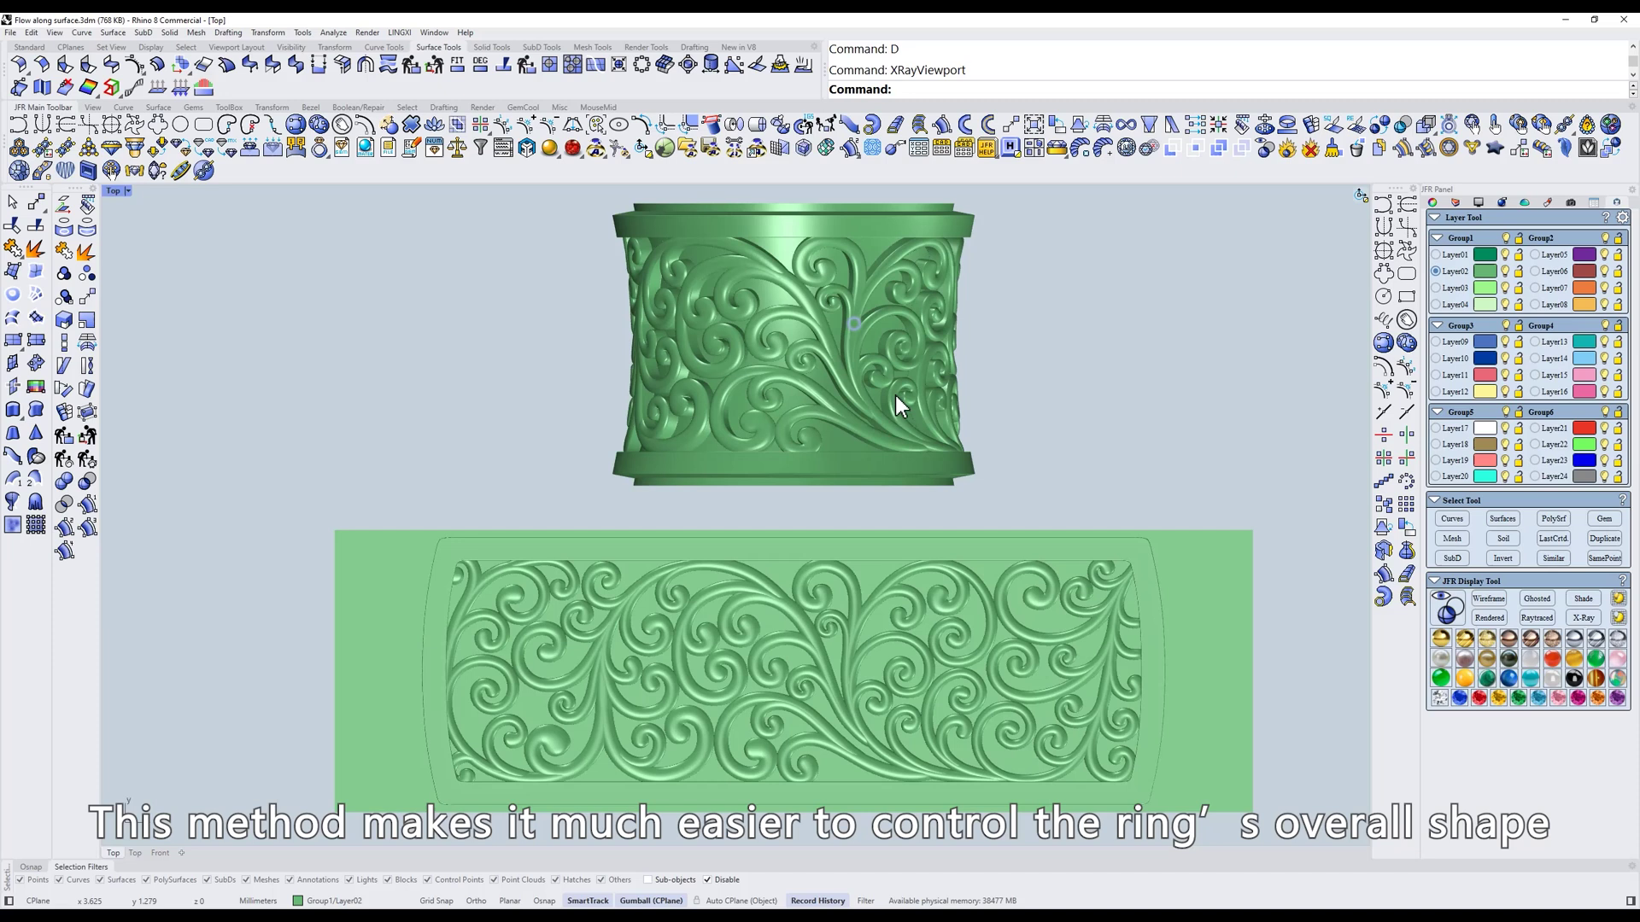
{"action": "scroll", "coordinate": [893, 393], "scroll_direction": "up", "scroll_amount": 5}
{"action": "right_click_drag", "start_coordinate": [894, 393], "coordinate": [979, 432], "text": "ctrl+shift"}
{"action": "scroll", "coordinate": [884, 418], "scroll_direction": "down", "scroll_amount": 3}
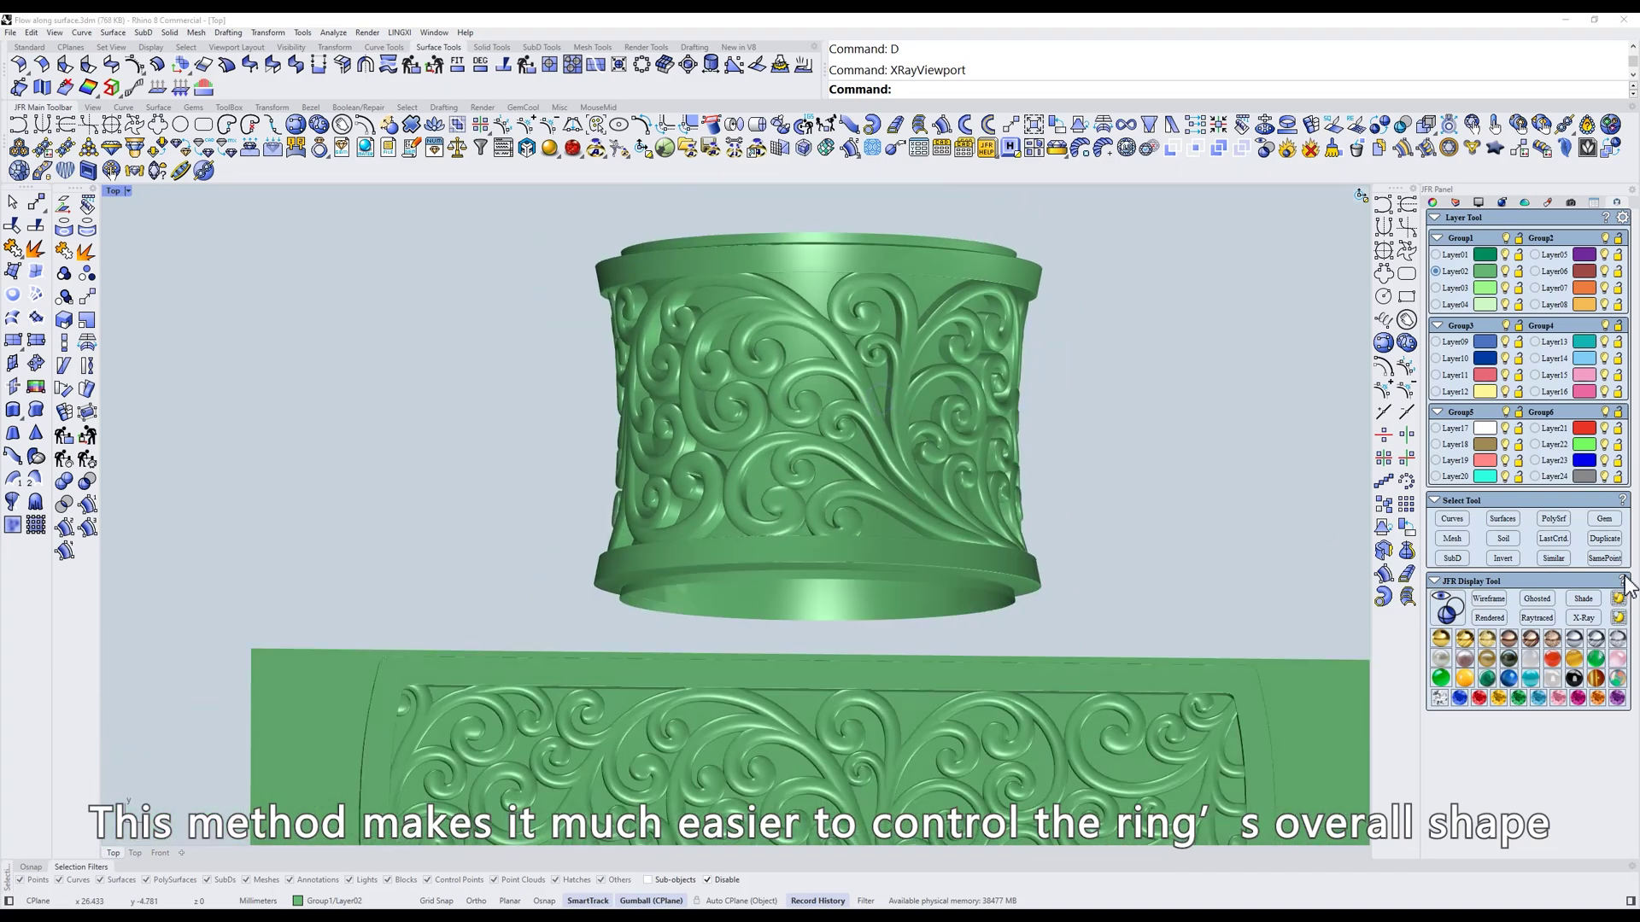
Isolate the last created pattern to check it without the ring surface in the top view, and undo the isolation
{"action": "left_click", "coordinate": [1557, 541]}
{"action": "key", "text": "ctrl+i"}
{"action": "left_click", "coordinate": [1102, 428]}
{"action": "type", "text": "t"}
{"action": "key", "text": "Return"}
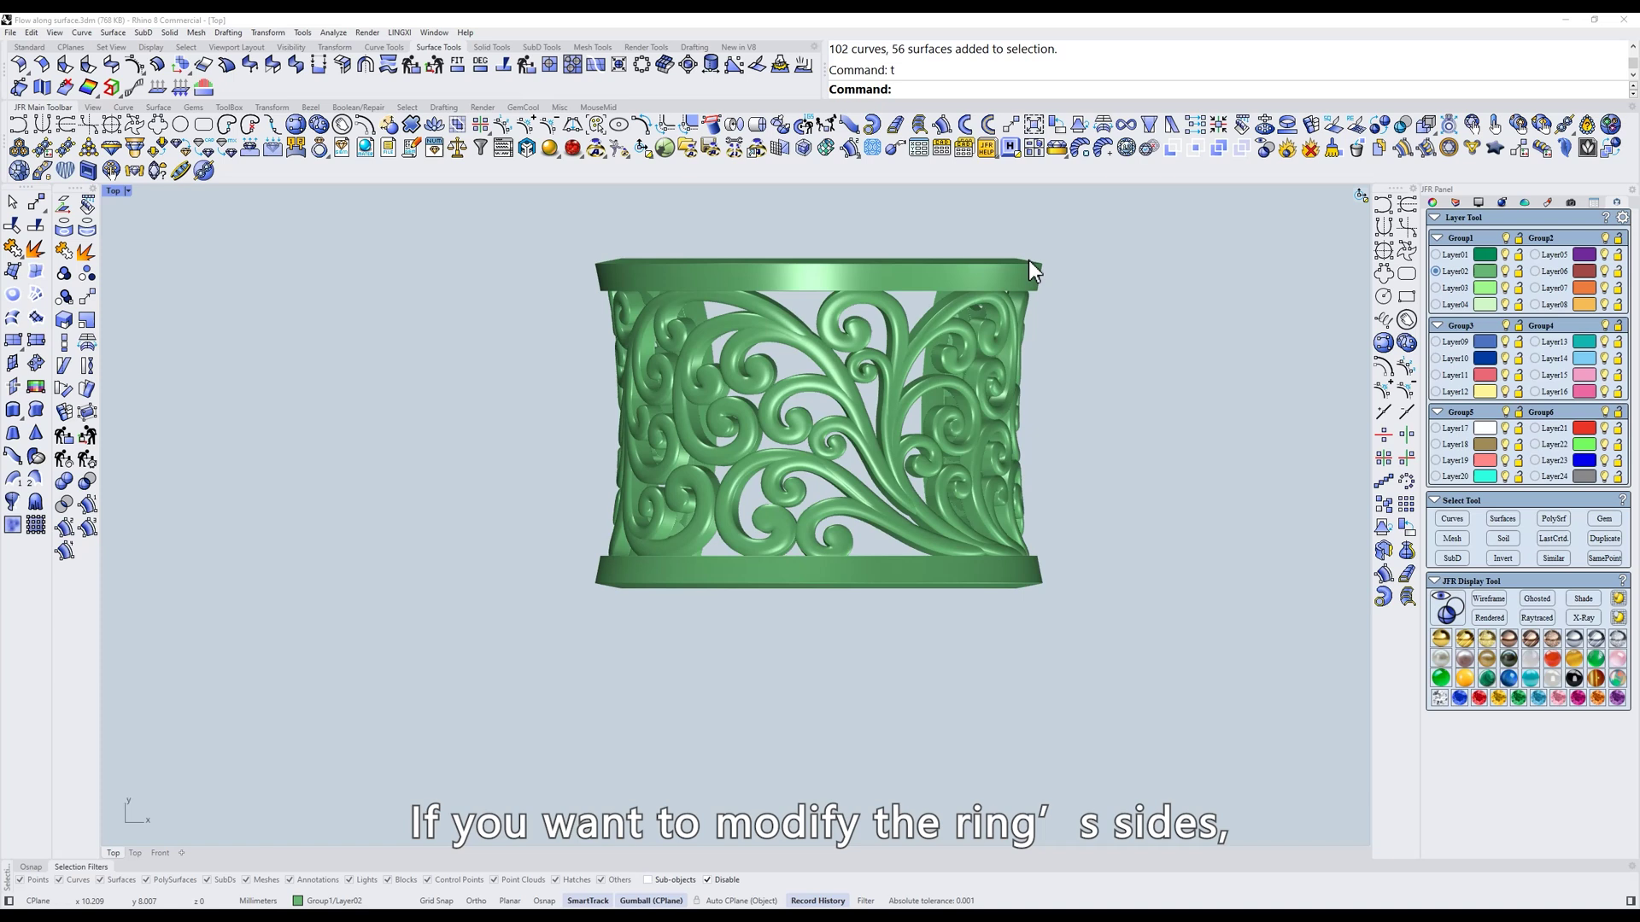
{"action": "key", "text": "ctrl+z"}
Scale the lower control points of the flat pattern's frame slightly inward in the right view to taper its sides
{"action": "left_click", "coordinate": [1149, 562]}
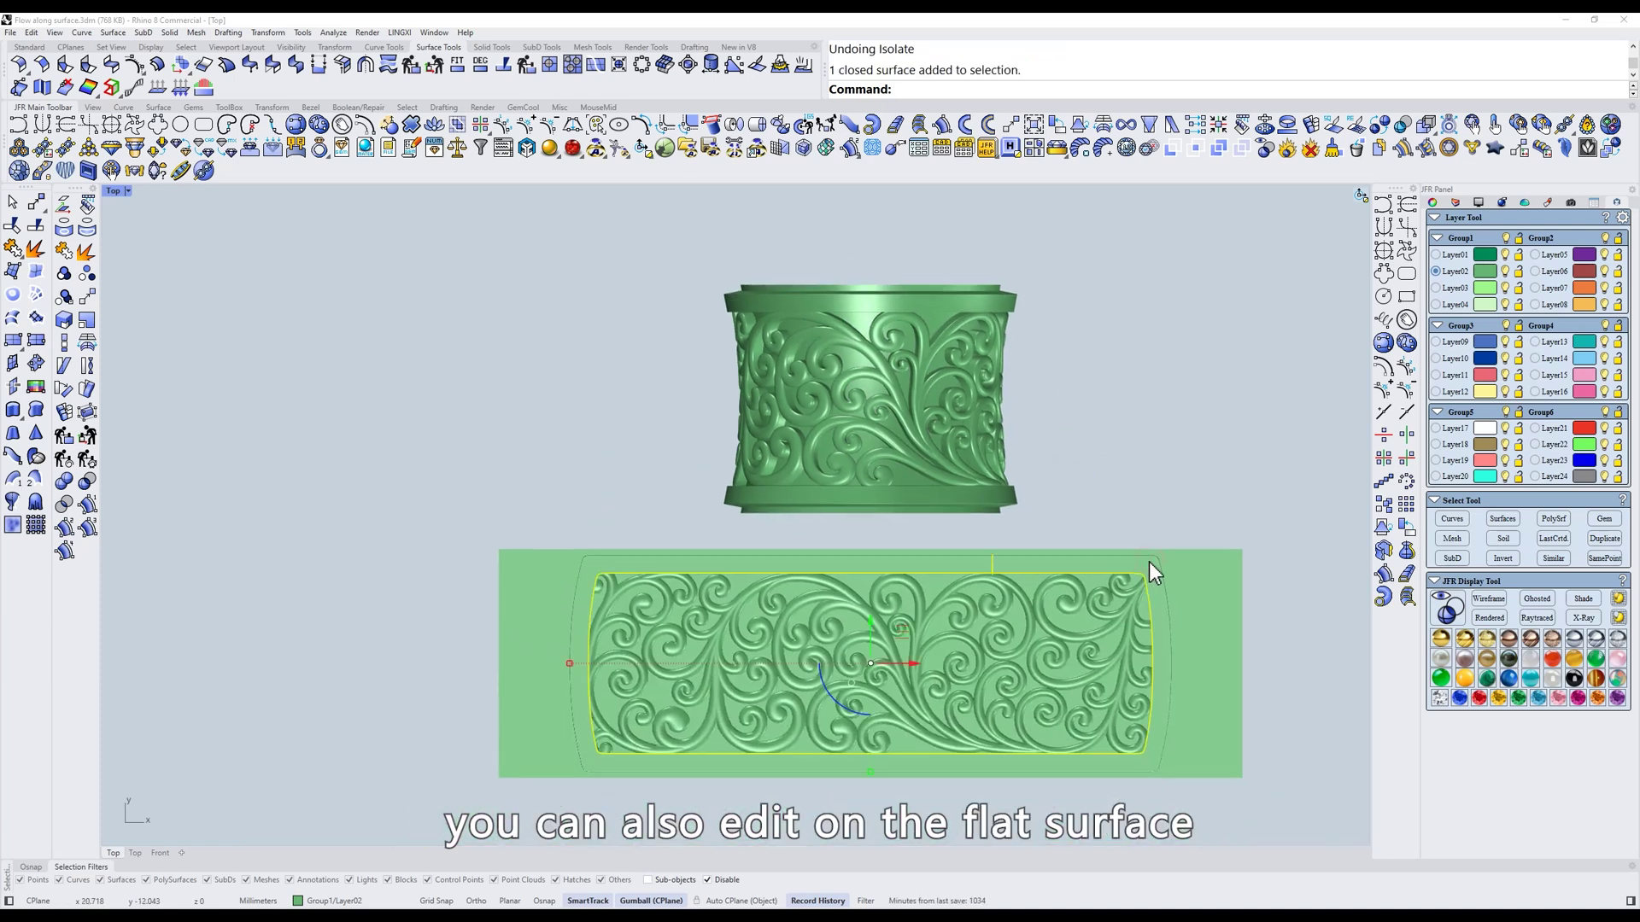
{"action": "type", "text": "r"}
{"action": "key", "text": "Return"}
{"action": "type", "text": "z"}
{"action": "key", "text": "Return"}
{"action": "key", "text": "F10"}
{"action": "left_click_drag", "start_coordinate": [431, 535], "coordinate": [751, 578]}
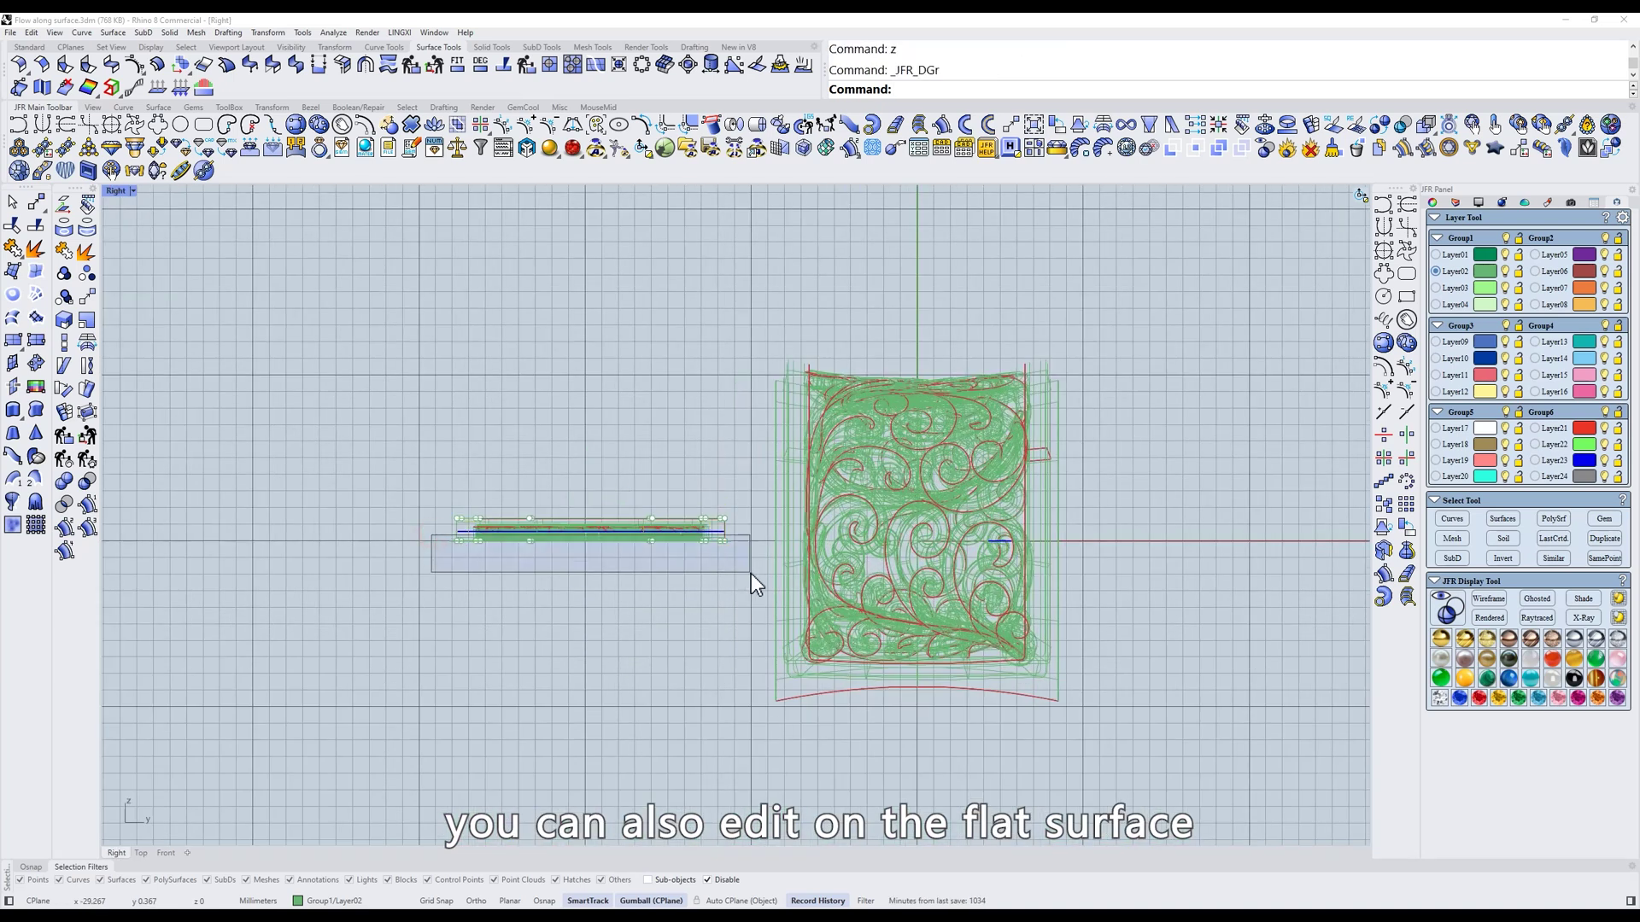
{"action": "type", "text": "s"}
{"action": "key", "text": "Return"}
{"action": "scroll", "coordinate": [509, 542], "scroll_direction": "up", "scroll_amount": 5}
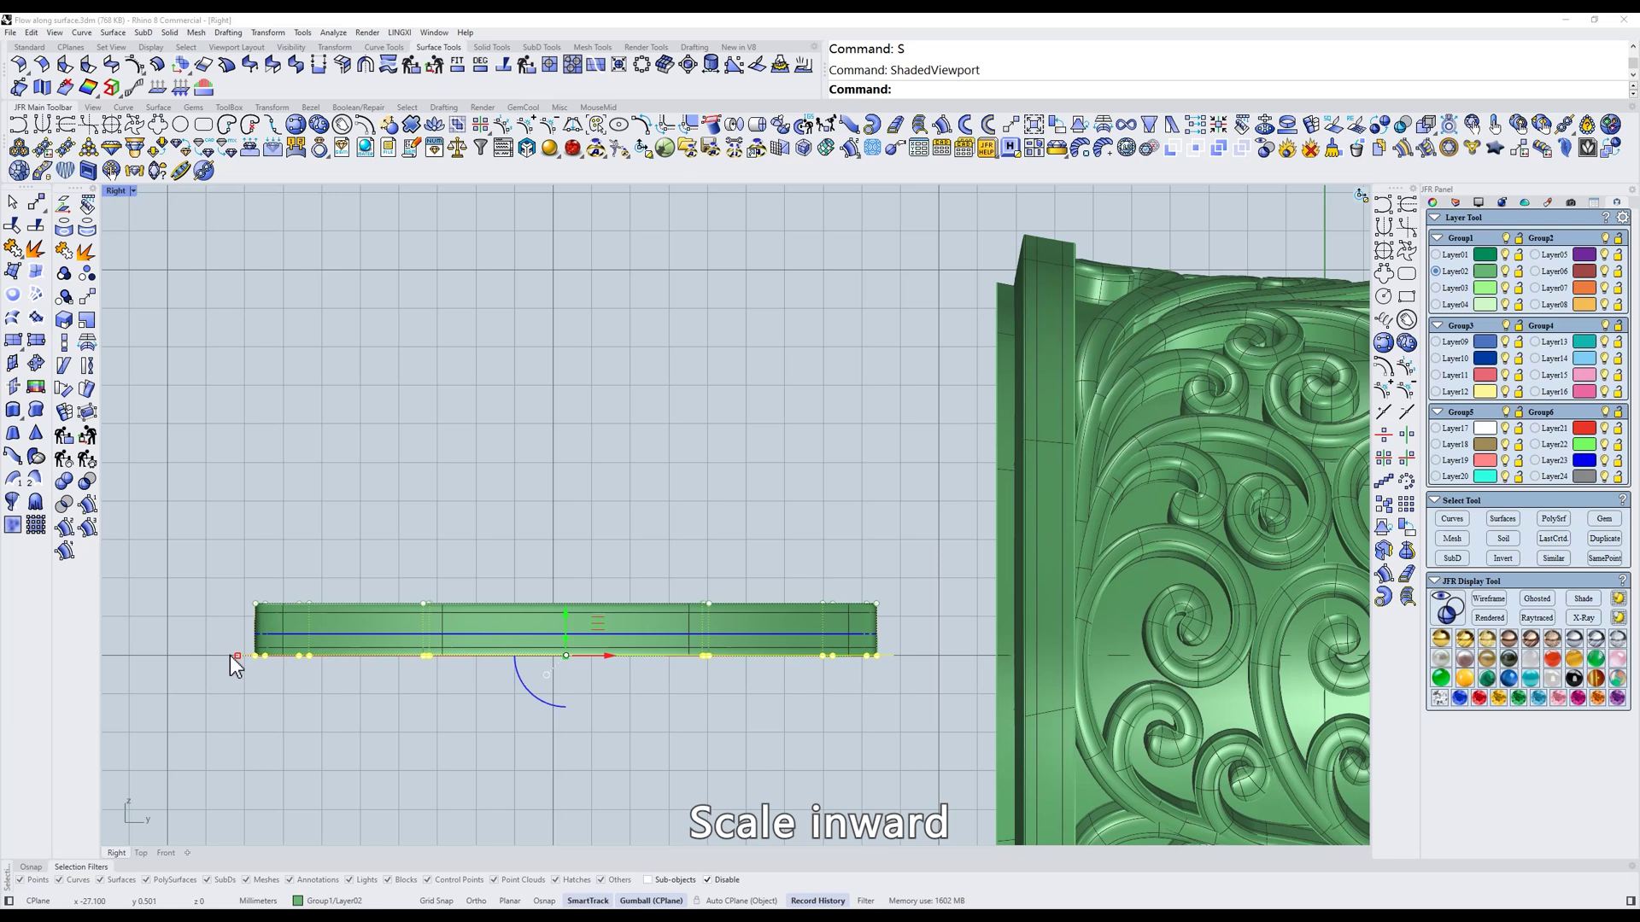
{"action": "left_click_drag", "start_coordinate": [239, 655], "coordinate": [247, 656]}
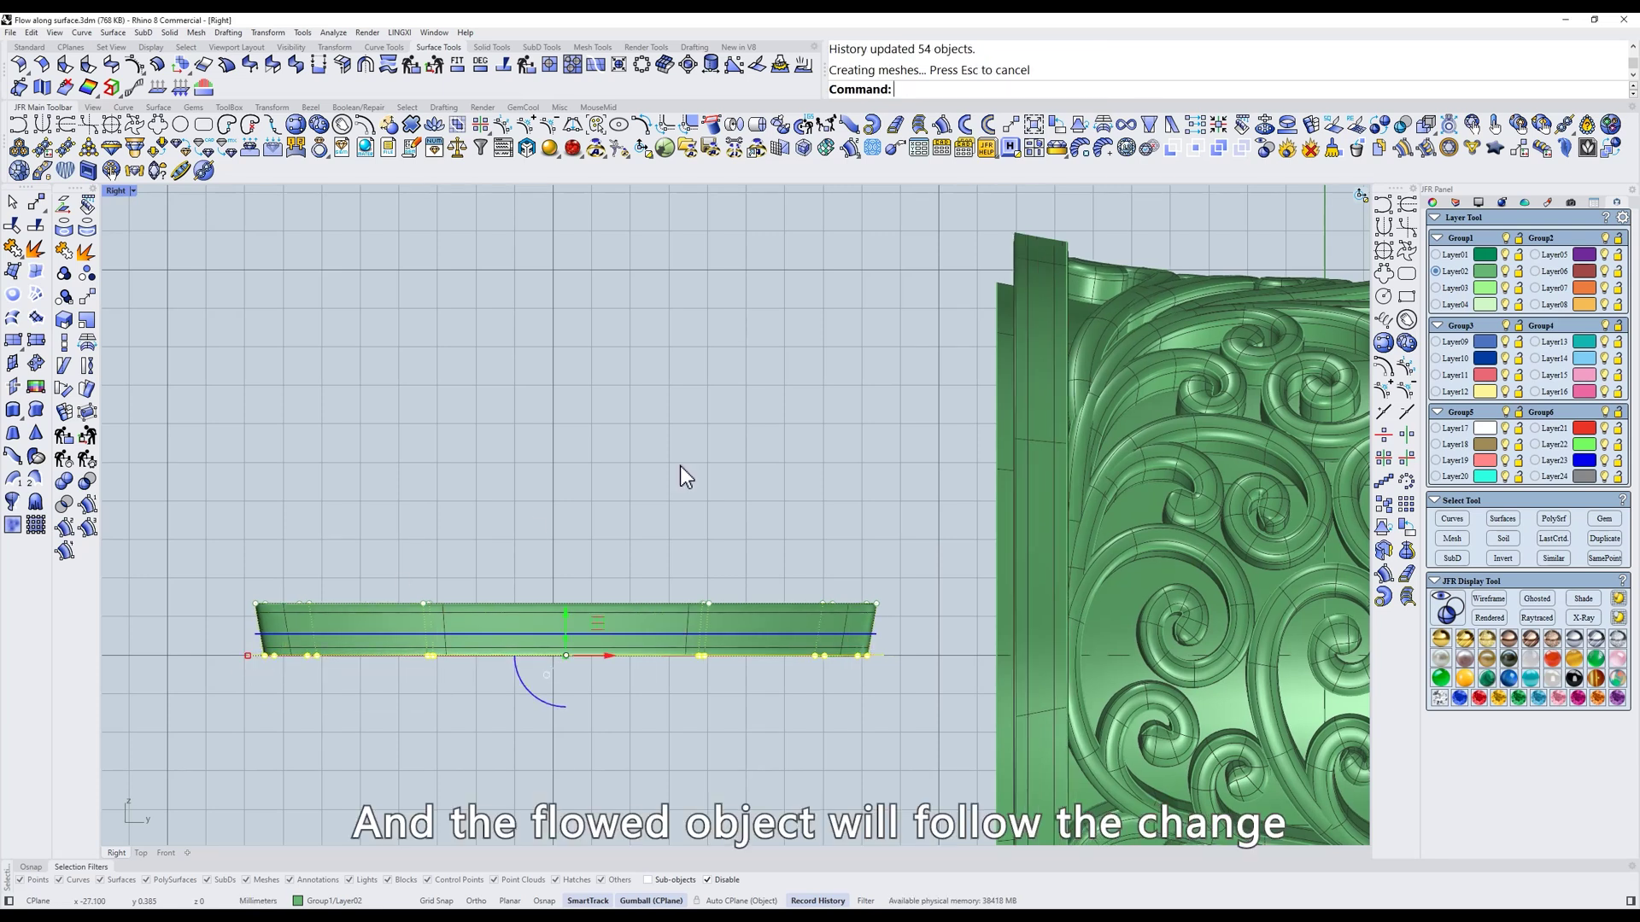
Turn off the frame's control points and return to a shaded top view of the ring and flat pattern
{"action": "scroll", "coordinate": [879, 435], "scroll_direction": "down", "scroll_amount": 2}
{"action": "key", "text": "Escape"}
{"action": "scroll", "coordinate": [888, 432], "scroll_direction": "down", "scroll_amount": 6}
{"action": "key", "text": "ctrl+F1"}
{"action": "type", "text": "s"}
{"action": "key", "text": "space"}
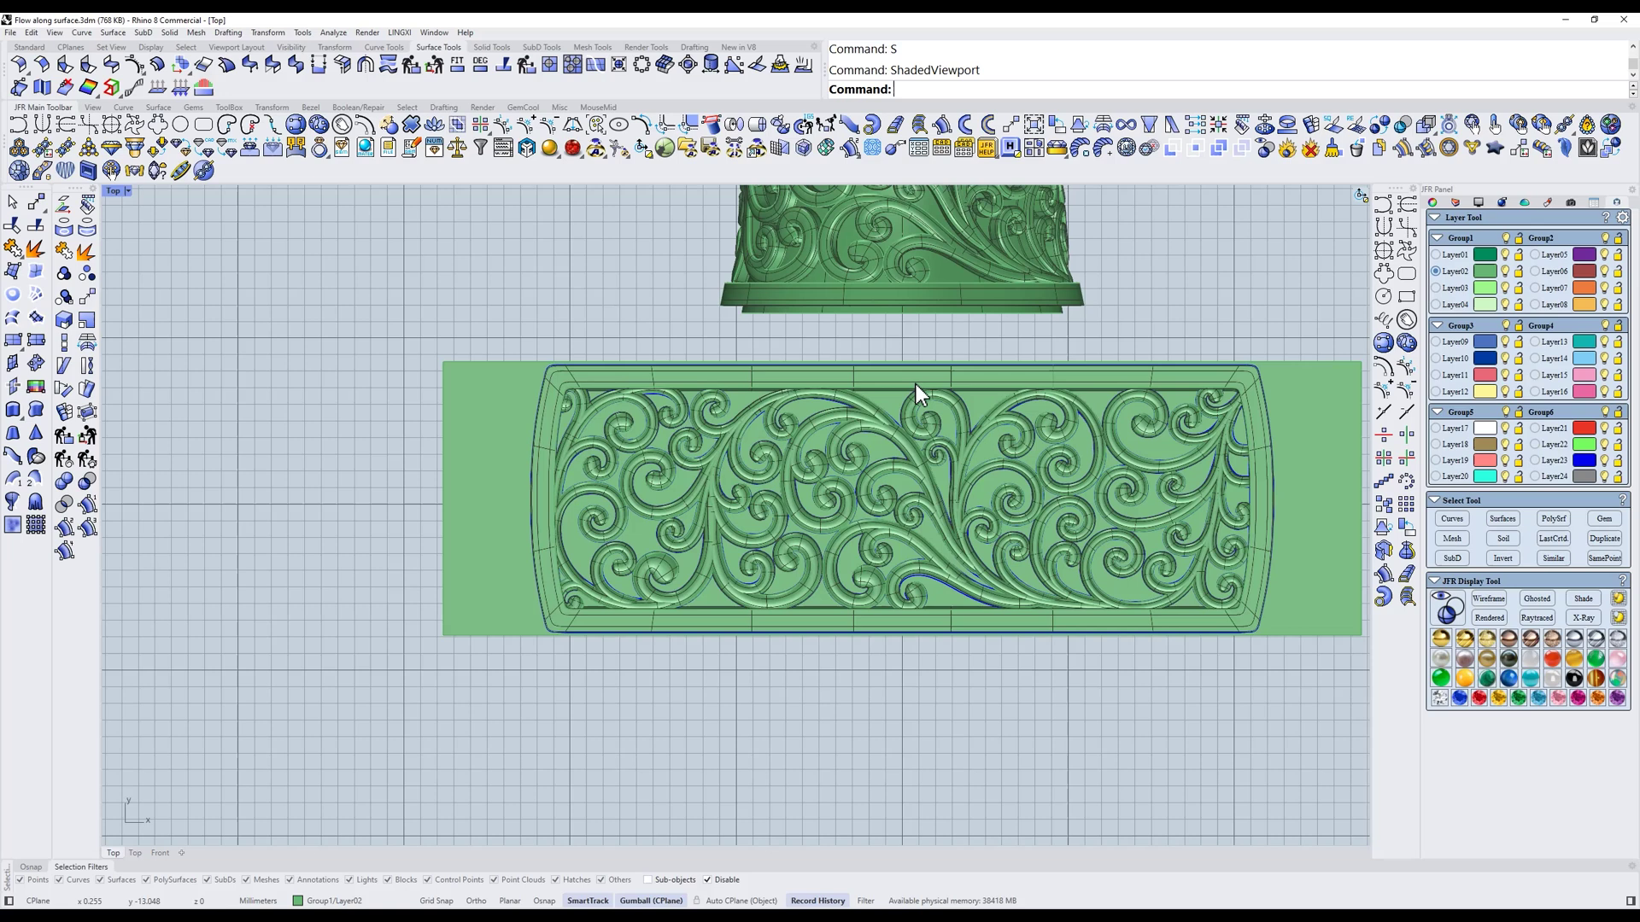
{"action": "right_click_drag", "start_coordinate": [1089, 241], "coordinate": [1037, 460]}
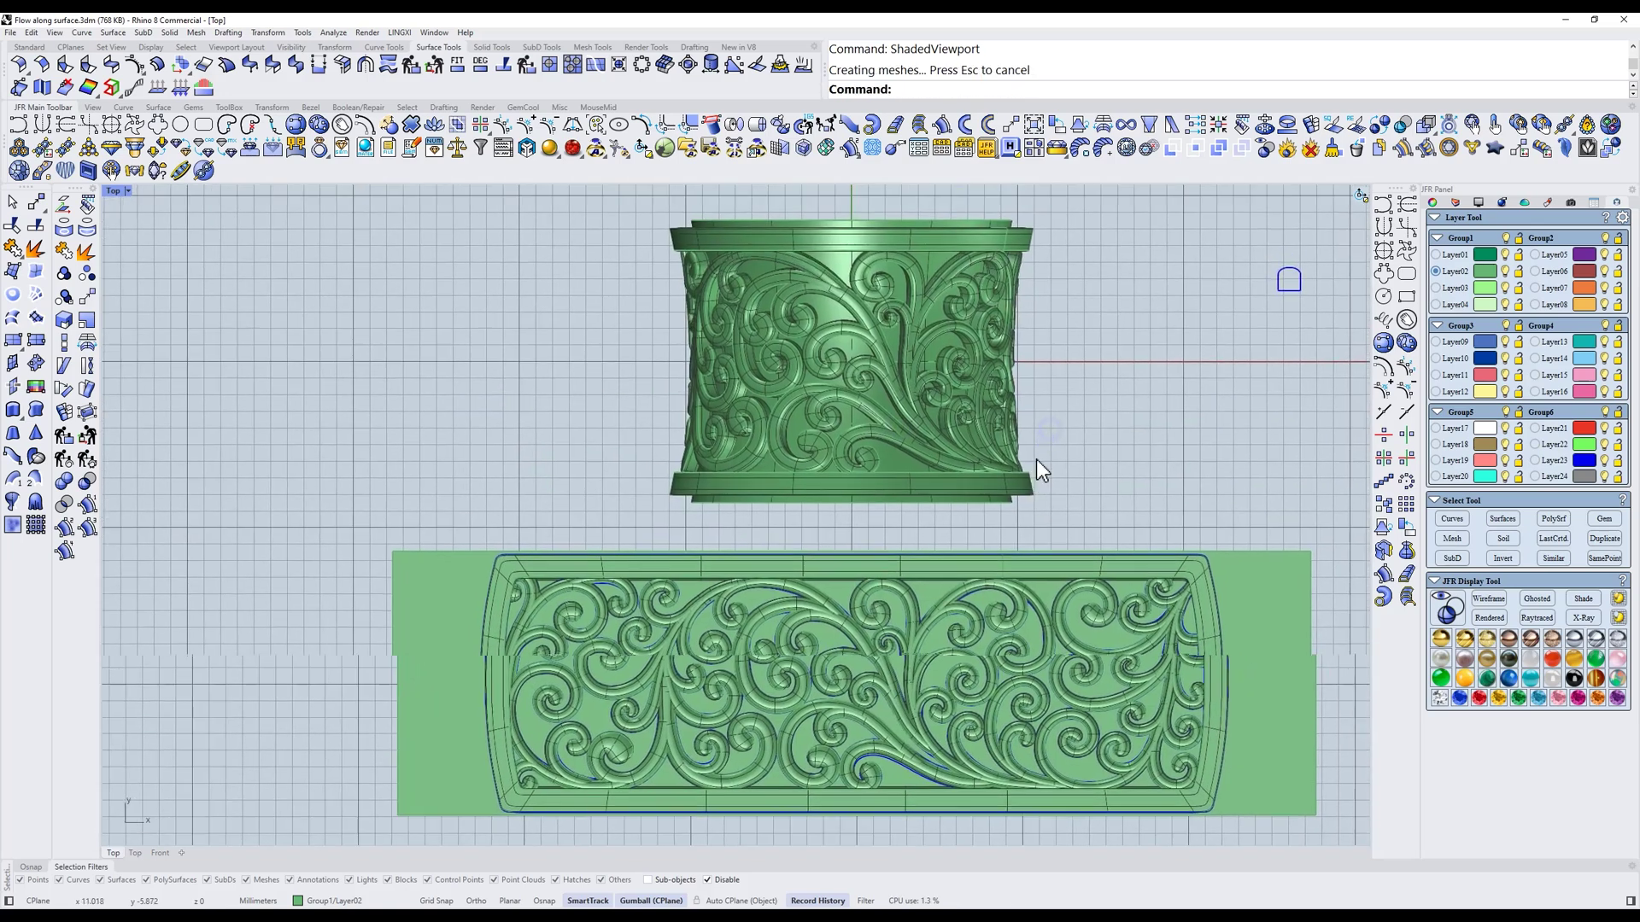
Show the ring surface's control points, select both edge rows, and scale them outward in the front view to flare the ring's edges
{"action": "left_click", "coordinate": [958, 220]}
{"action": "key", "text": "F10"}
{"action": "right_click_drag", "start_coordinate": [956, 223], "coordinate": [949, 248]}
{"action": "left_click_drag", "start_coordinate": [572, 229], "coordinate": [1137, 263]}
{"action": "left_click_drag", "start_coordinate": [605, 523], "coordinate": [1051, 560], "text": "shift"}
{"action": "type", "text": "f"}
{"action": "key", "text": "Return"}
{"action": "scroll", "coordinate": [955, 467], "scroll_direction": "up", "scroll_amount": 4}
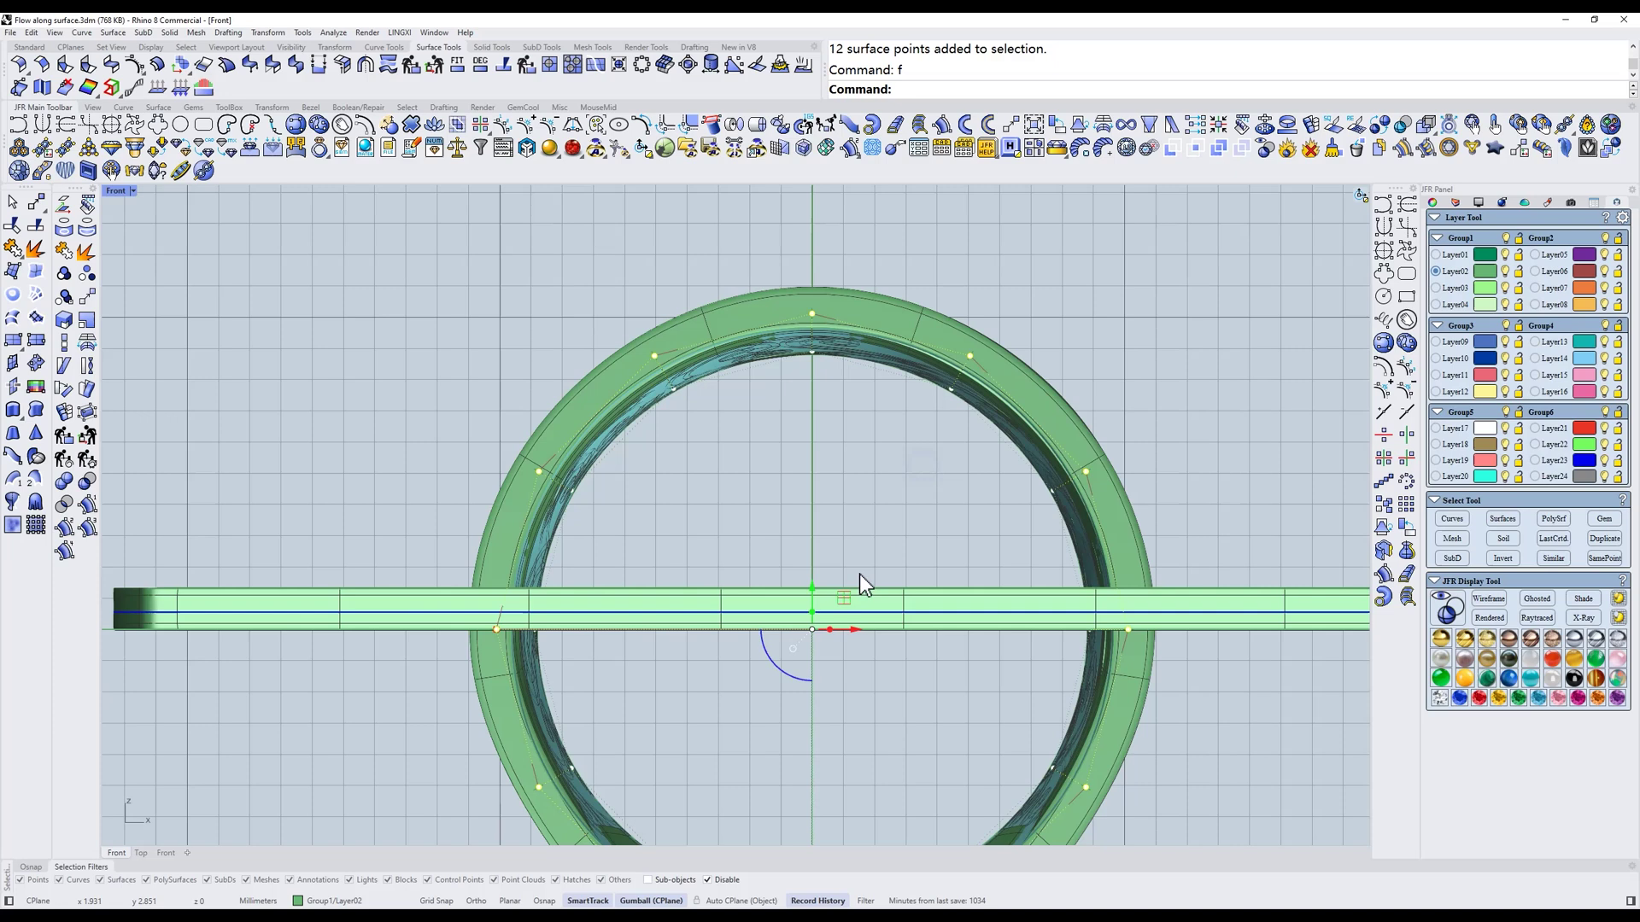
{"action": "left_click_drag", "start_coordinate": [850, 597], "coordinate": [850, 596]}
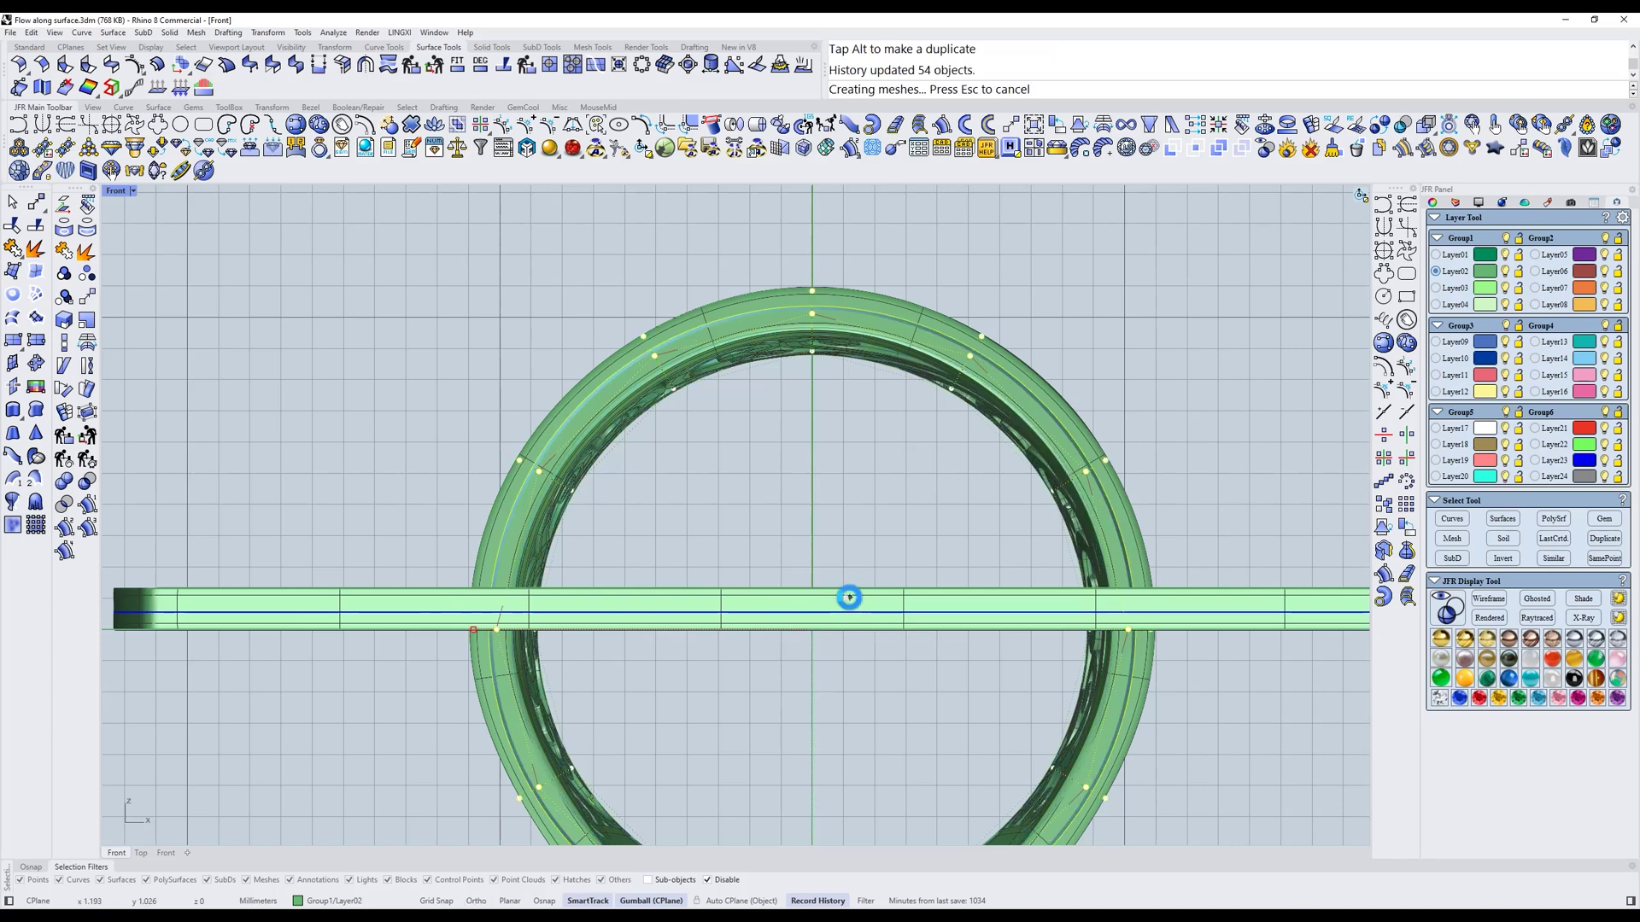
Scale the ring surface's inner row of control points slightly inward, turn off the points, and return to the top view
{"action": "left_click_drag", "start_coordinate": [784, 481], "coordinate": [874, 341]}
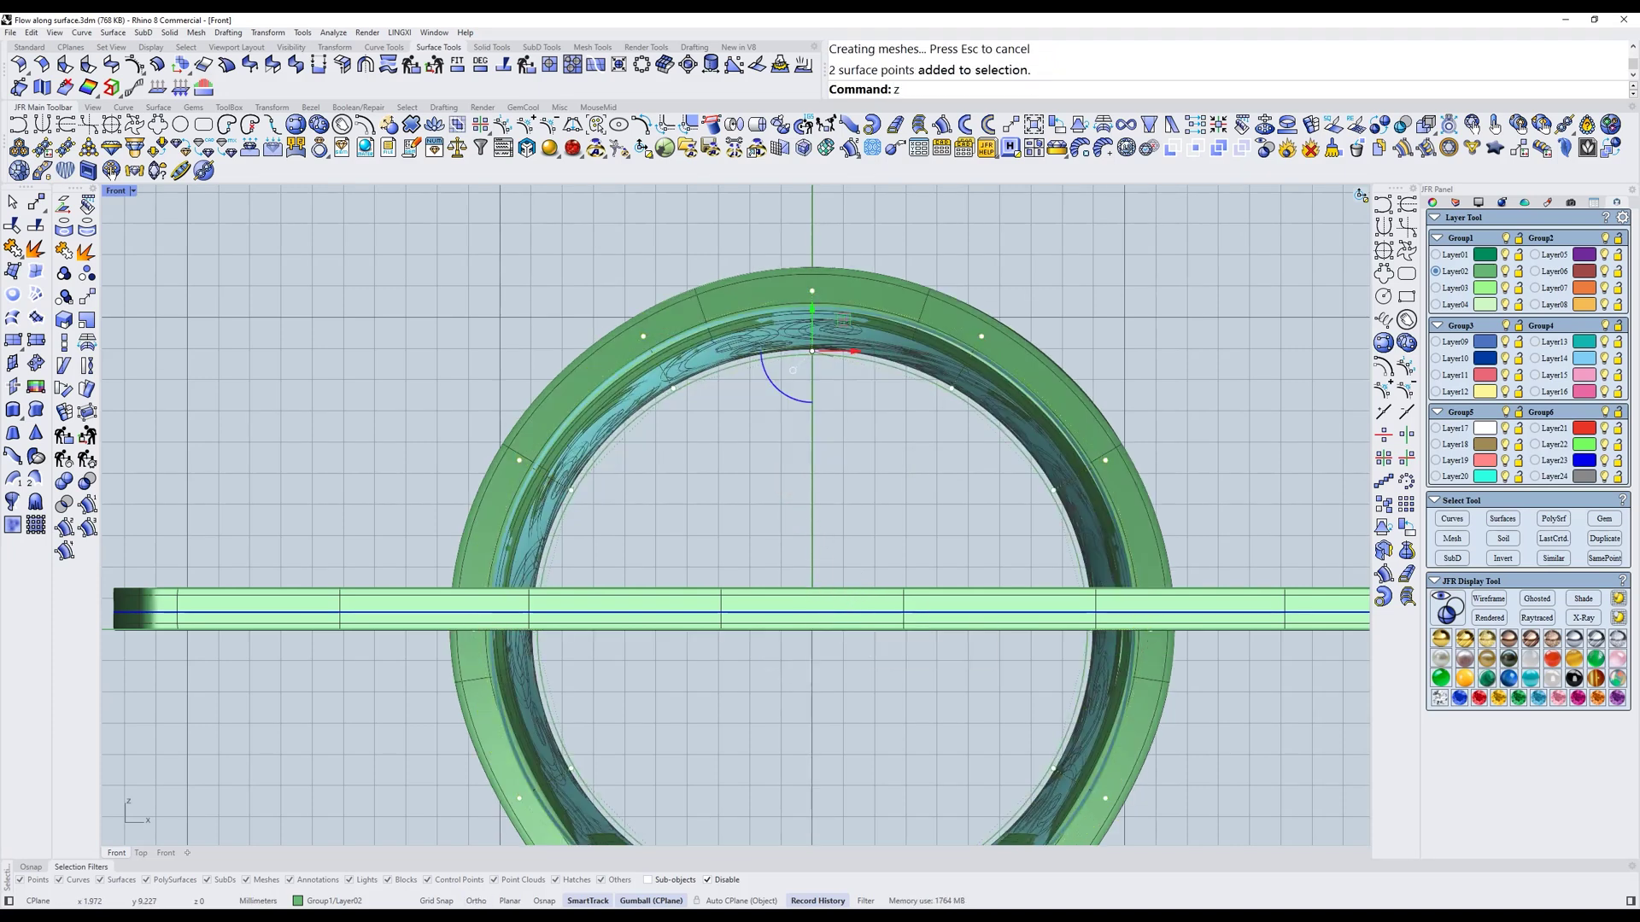
{"action": "type", "text": "zu"}
{"action": "key", "text": "Return"}
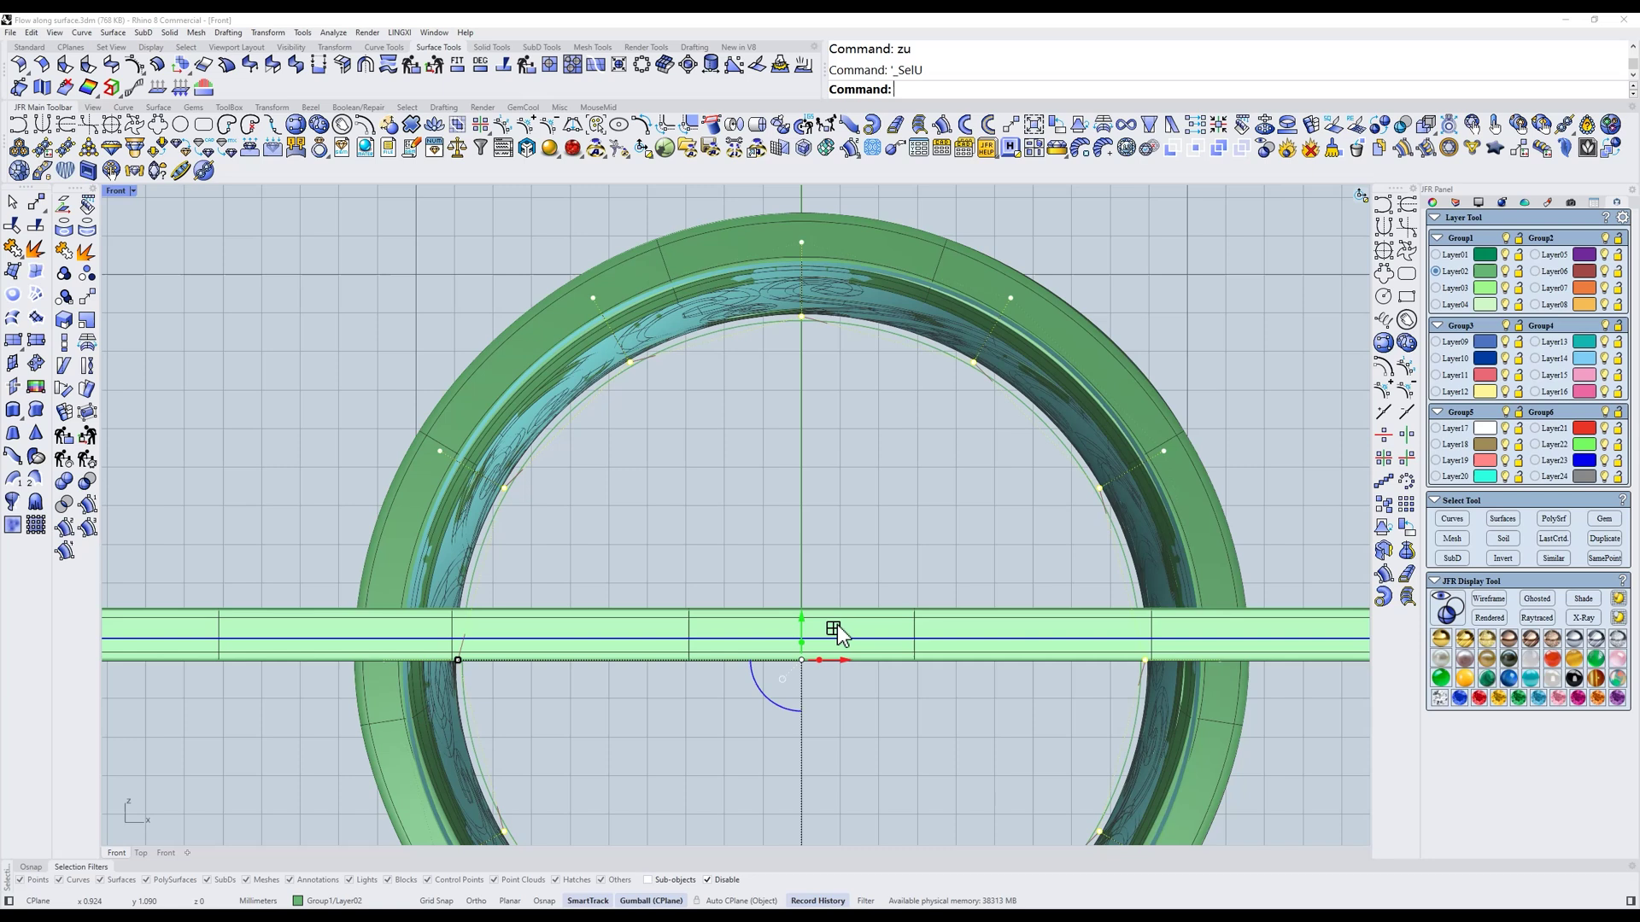
{"action": "left_click_drag", "start_coordinate": [835, 630], "coordinate": [837, 634]}
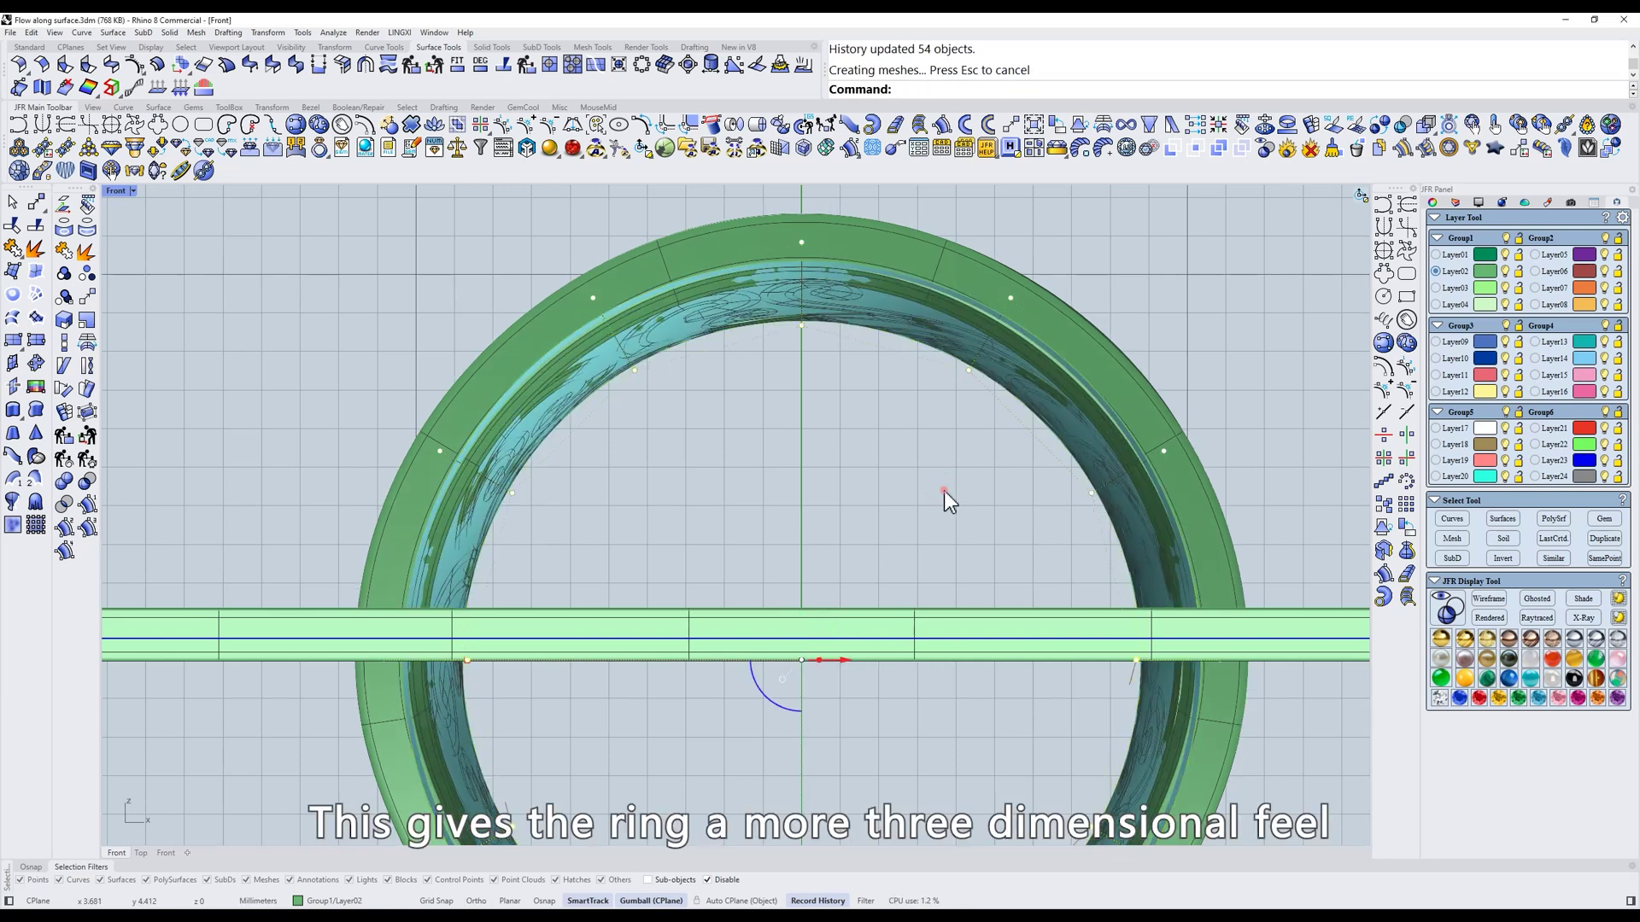
{"action": "key", "text": "Escape"}
{"action": "key", "text": "Escape"}
{"action": "type", "text": "t"}
{"action": "key", "text": "Return"}
{"action": "scroll", "coordinate": [944, 490], "scroll_direction": "down", "scroll_amount": 9}
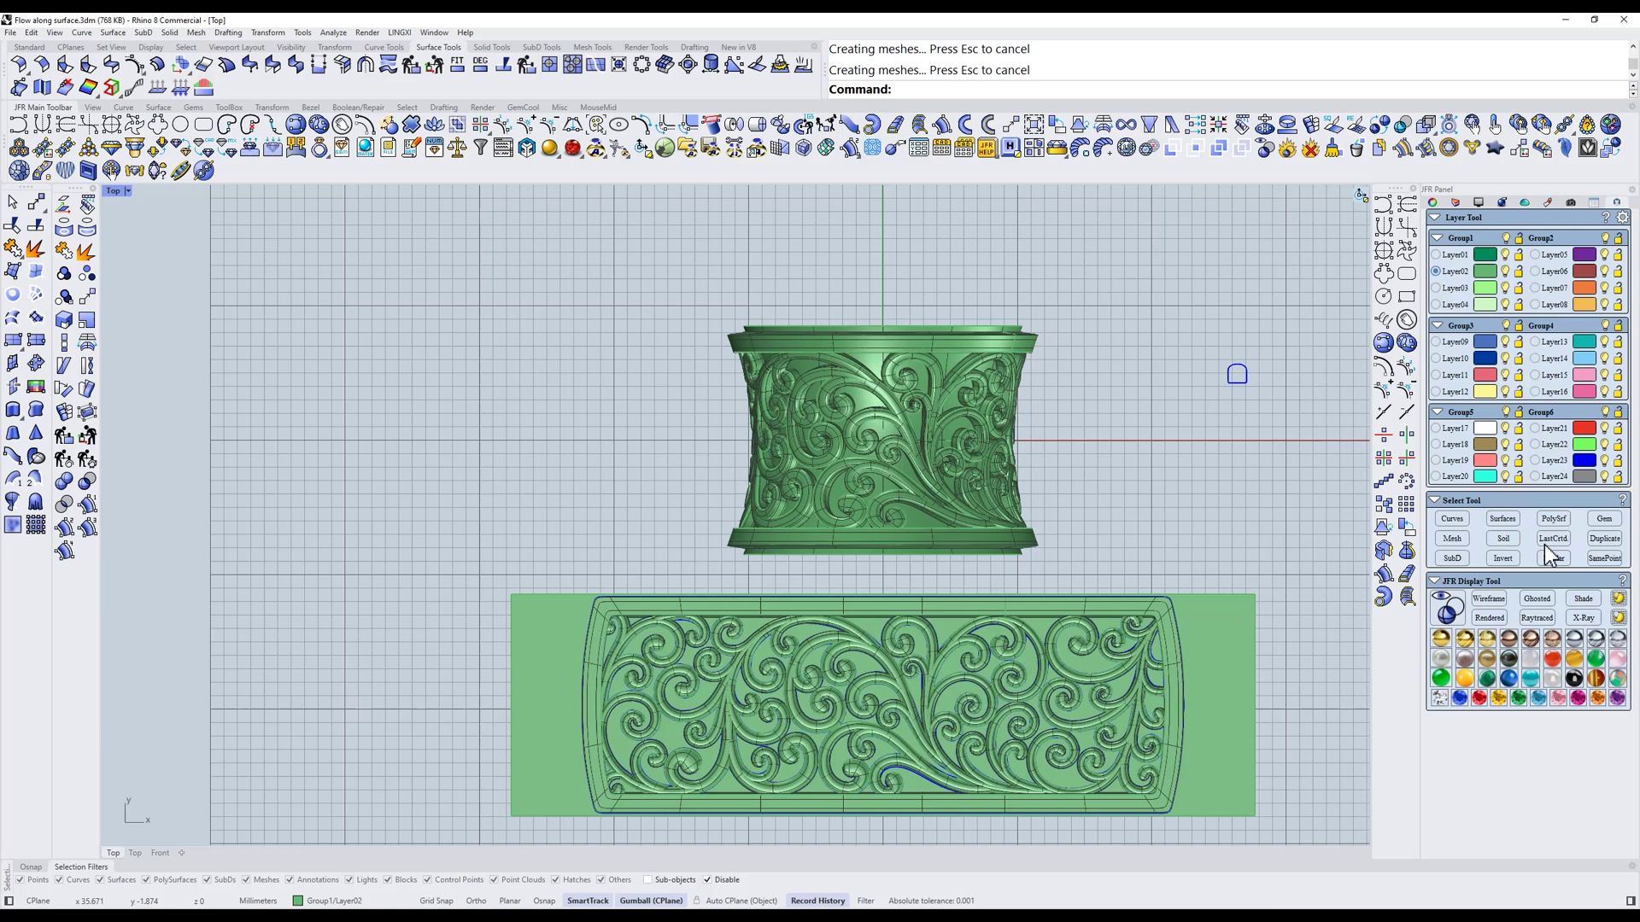
Isolate the last created pattern and examine the flared ring in X-ray display from a tilted view
{"action": "left_click", "coordinate": [1545, 544]}
{"action": "type", "text": "i"}
{"action": "key", "text": "Return"}
{"action": "right_click_drag", "start_coordinate": [1126, 422], "coordinate": [1104, 428]}
{"action": "key", "text": "Escape"}
{"action": "type", "text": "d"}
{"action": "key", "text": "Return"}
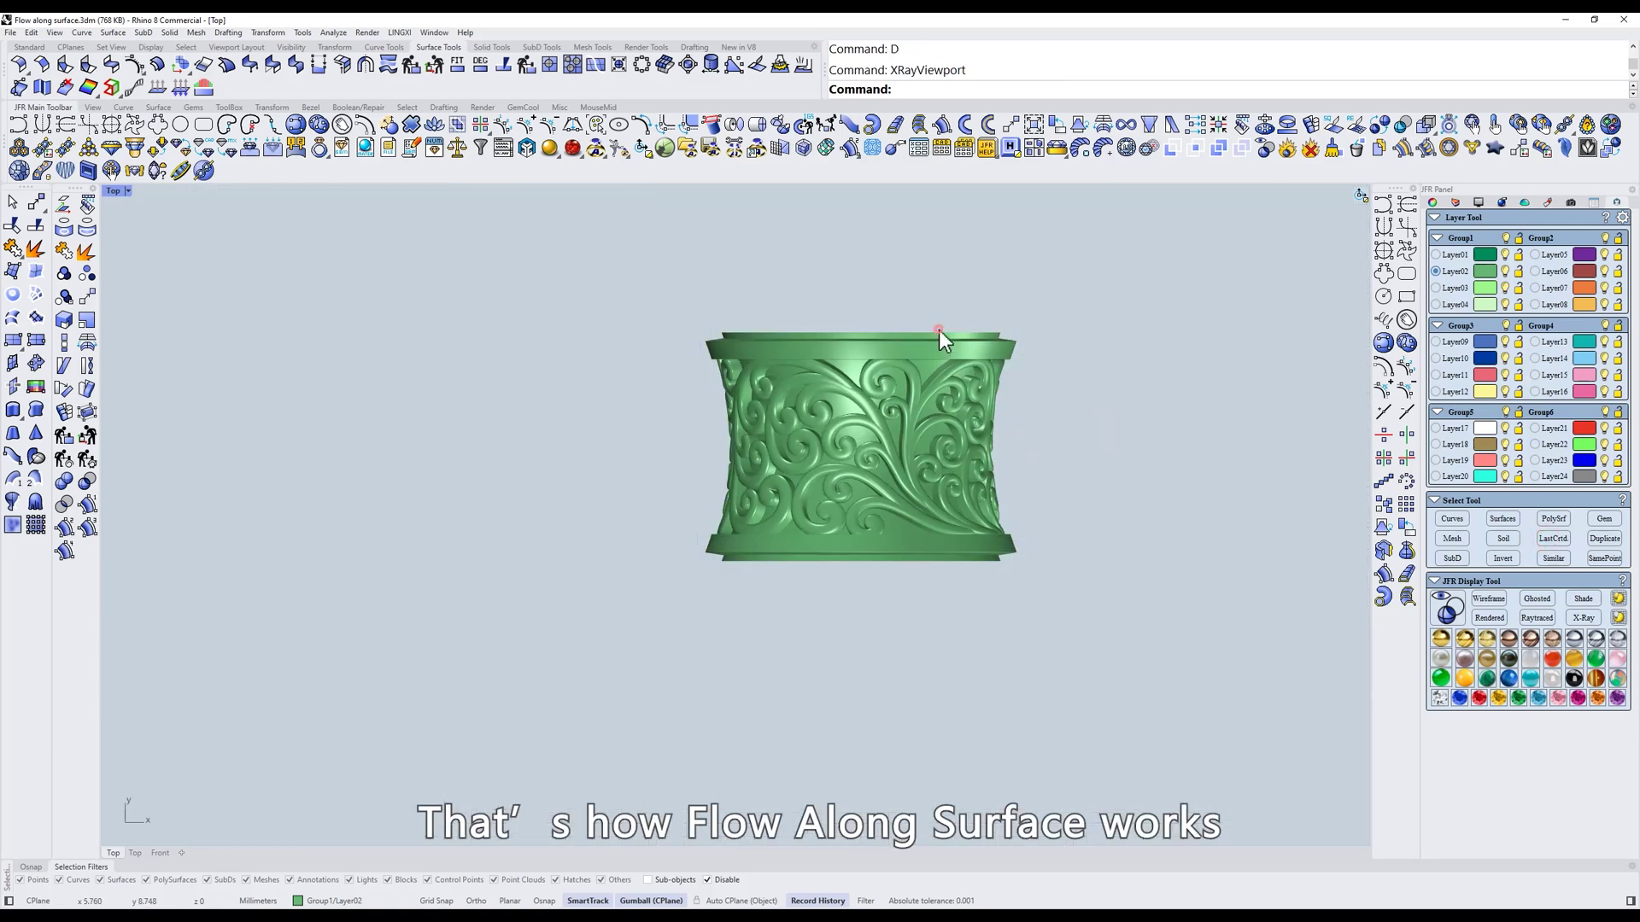
{"action": "right_click_drag", "start_coordinate": [944, 381], "coordinate": [1084, 479]}
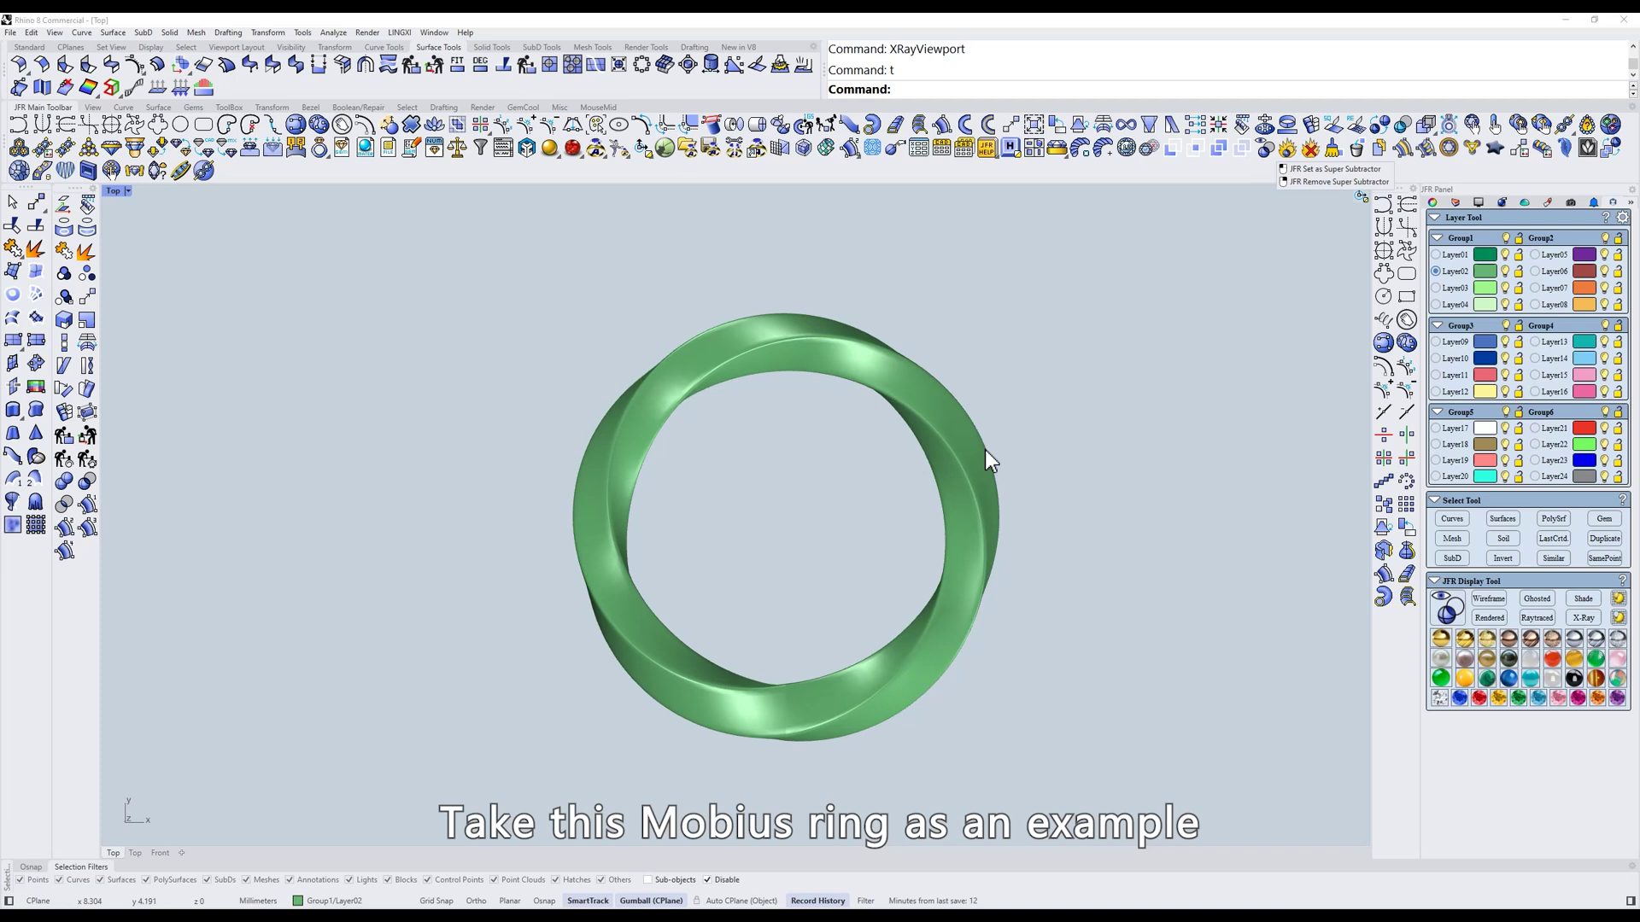
Clear the Mobius ring example from the scene and return to a shaded top view
{"action": "right_click_drag", "start_coordinate": [888, 470], "coordinate": [992, 351]}
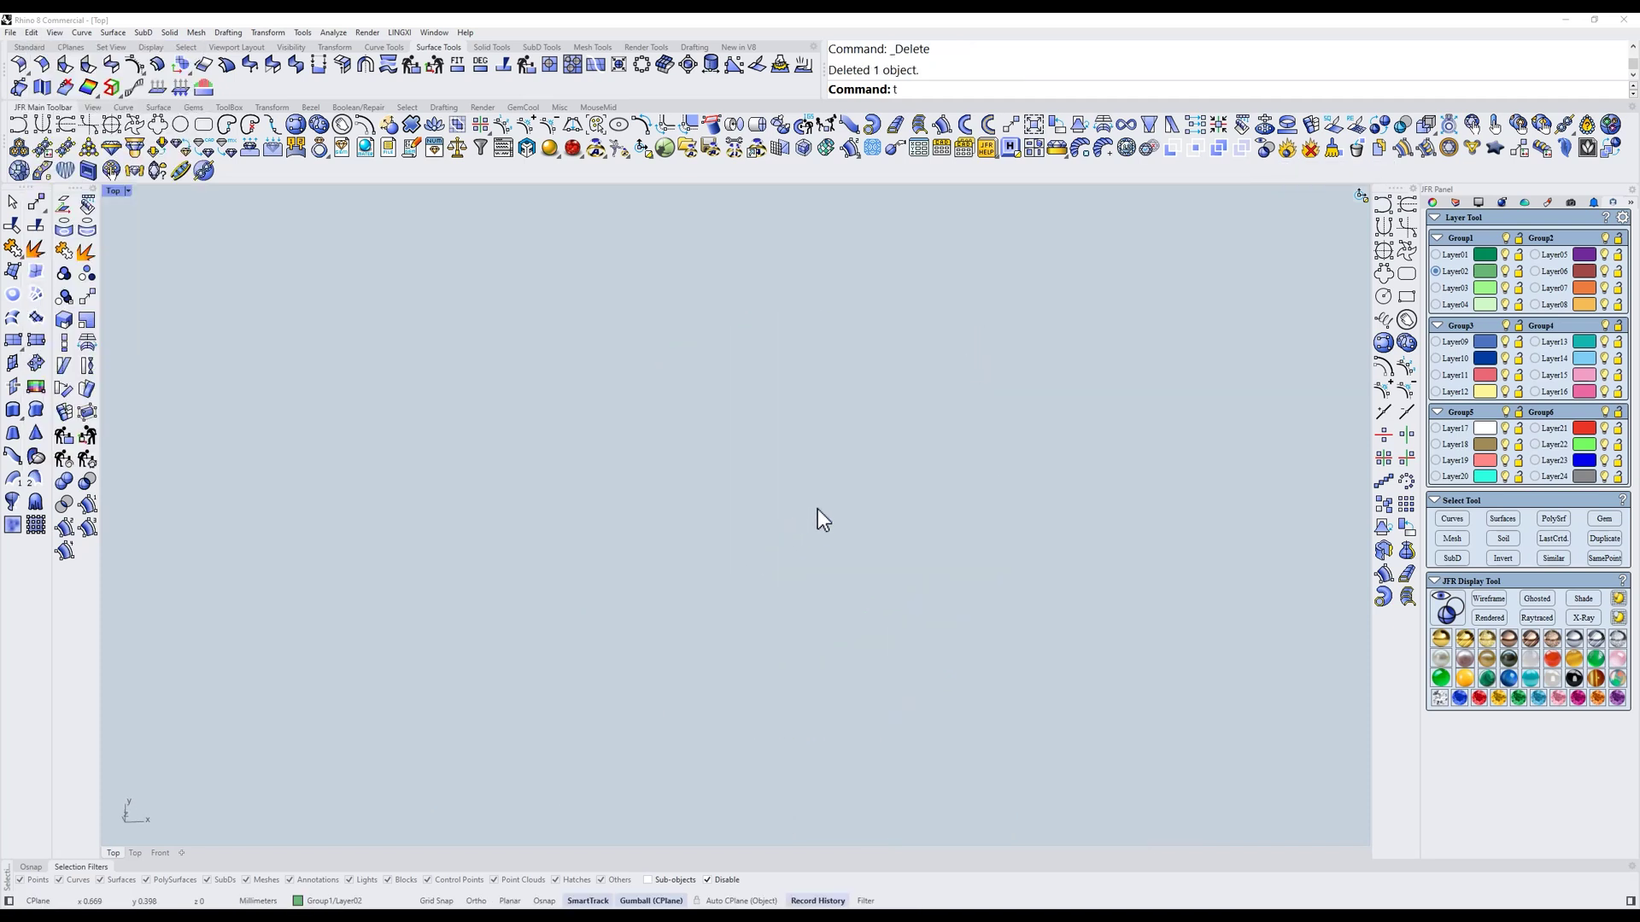
{"action": "key", "text": "space"}
{"action": "type", "text": "s"}
{"action": "key", "text": "space"}
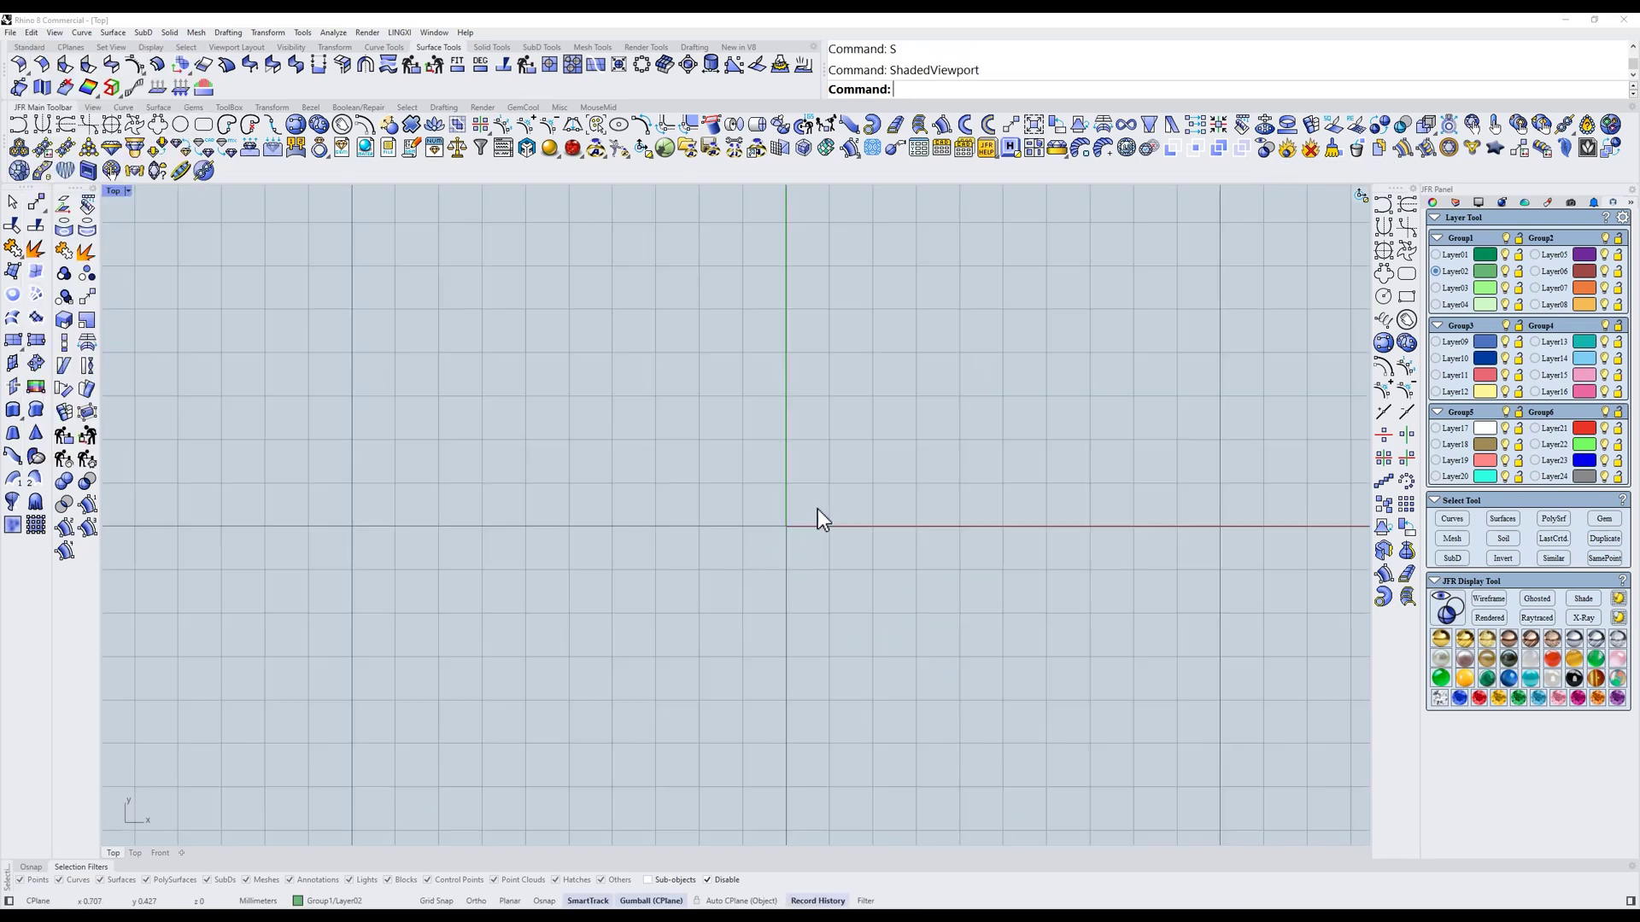
{"action": "right_click_drag", "start_coordinate": [853, 509], "coordinate": [907, 480]}
{"action": "scroll", "coordinate": [859, 485], "scroll_direction": "up", "scroll_amount": 3}
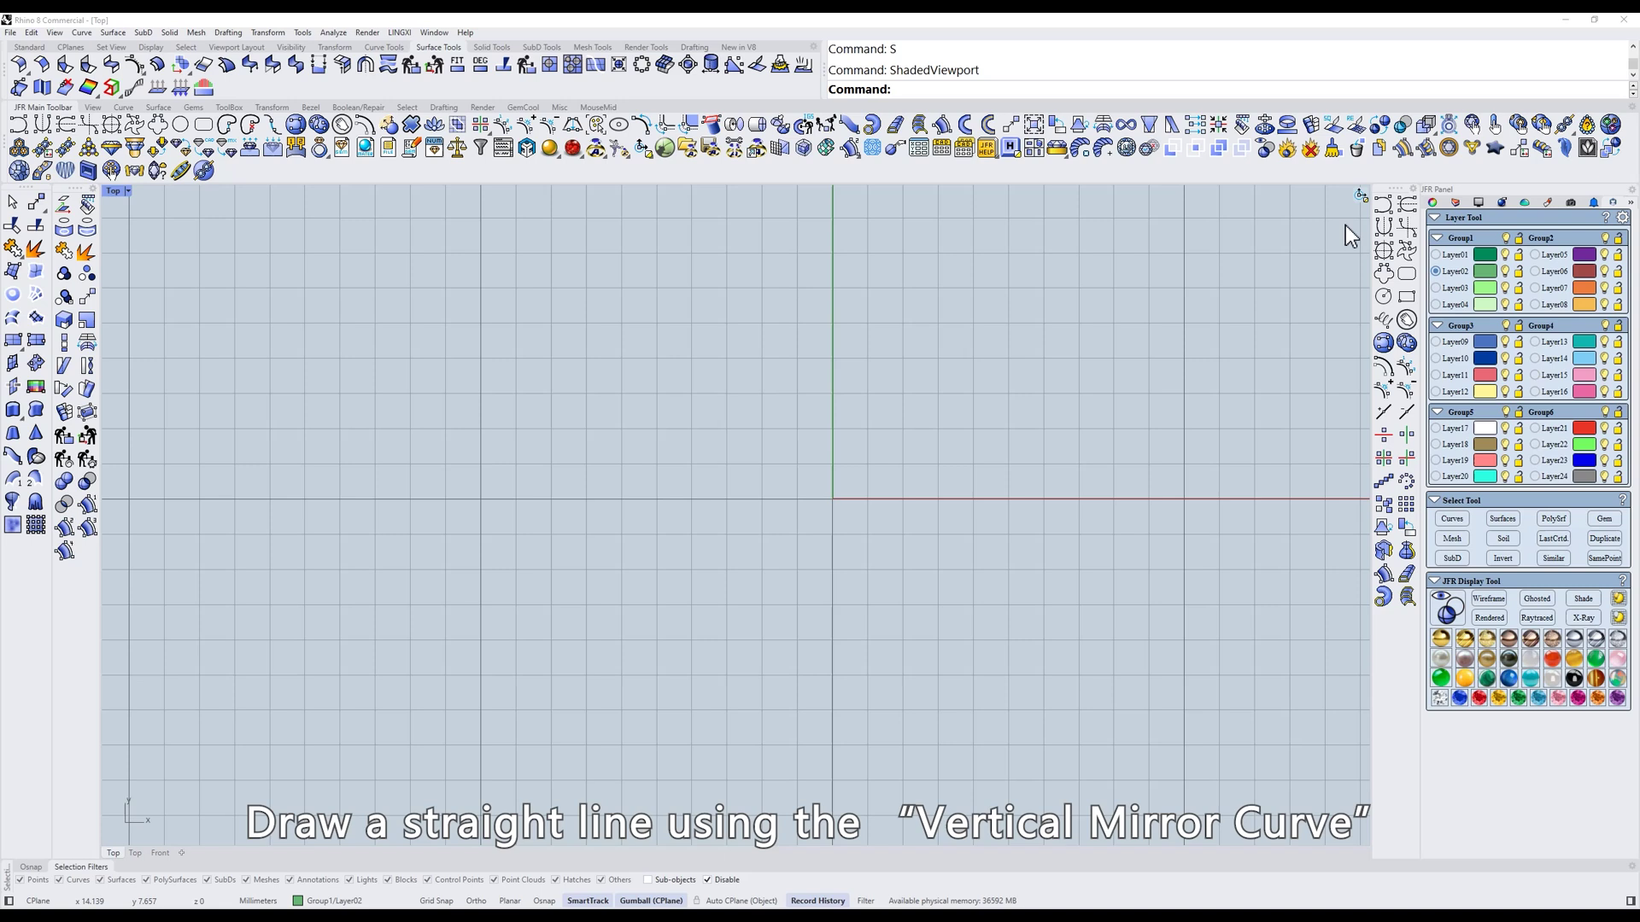
Draw a straight horizontal line along the X axis, mirrored about the origin, with Vertical Mirror Curve
{"action": "left_click", "coordinate": [1381, 226]}
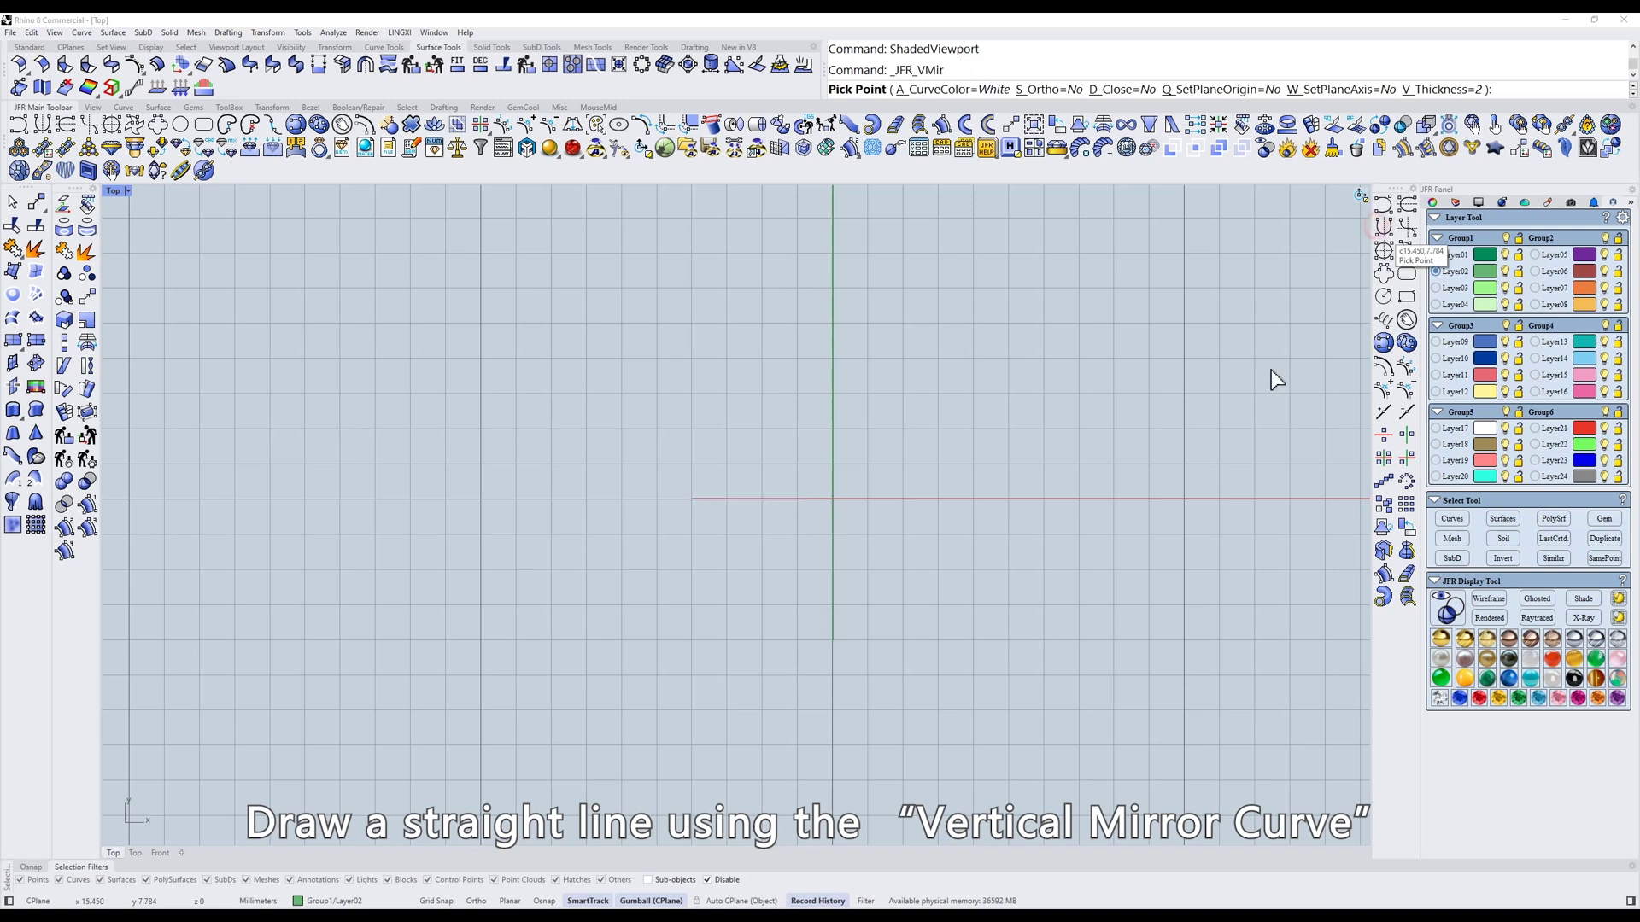
{"action": "left_click", "coordinate": [1275, 501]}
{"action": "right_click", "coordinate": [1277, 502]}
{"action": "right_click_drag", "start_coordinate": [1278, 502], "coordinate": [1186, 510]}
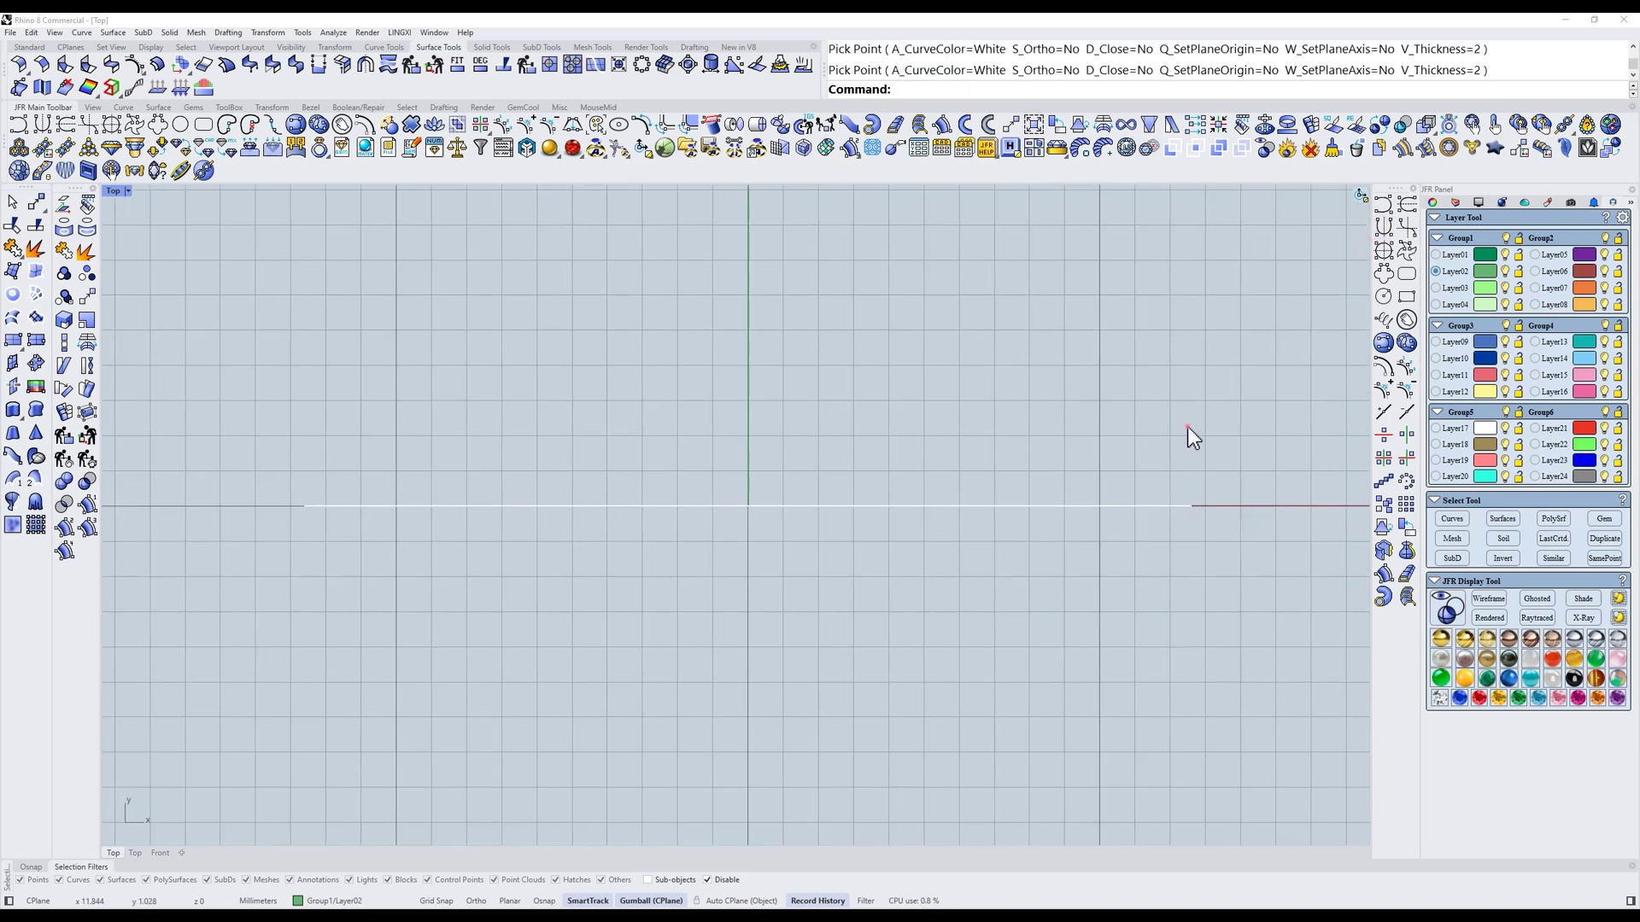
Rebuild the straight line with 10 control points and degree 3, deleting the input curve
{"action": "left_click_drag", "start_coordinate": [1187, 427], "coordinate": [1017, 552]}
{"action": "left_click", "coordinate": [385, 48]}
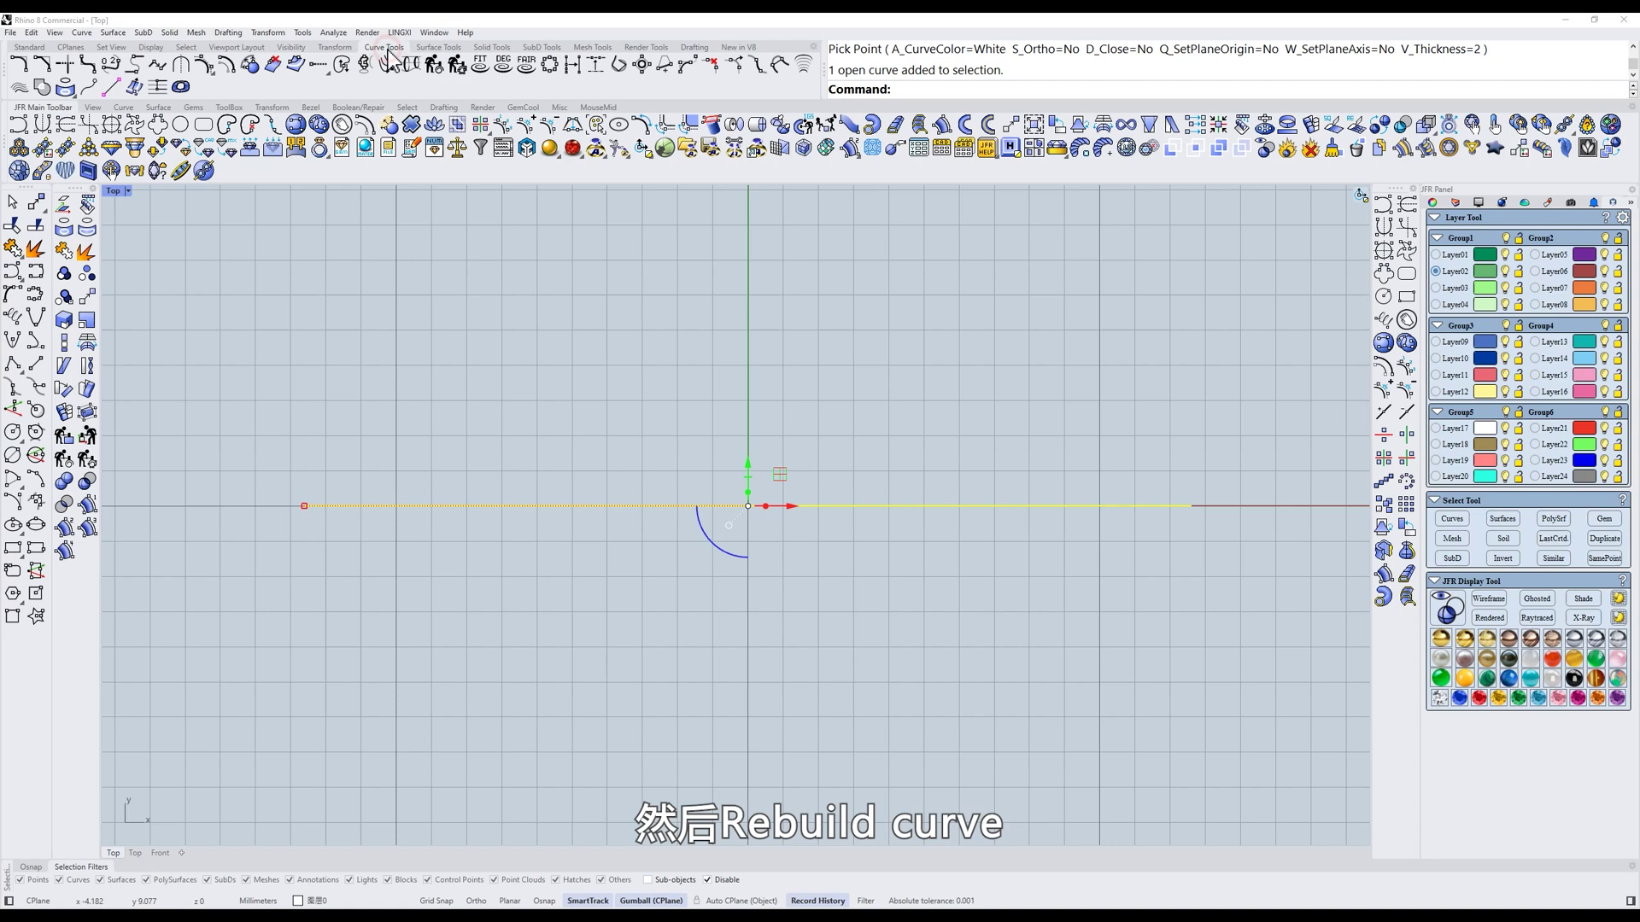
{"action": "left_click", "coordinate": [433, 65]}
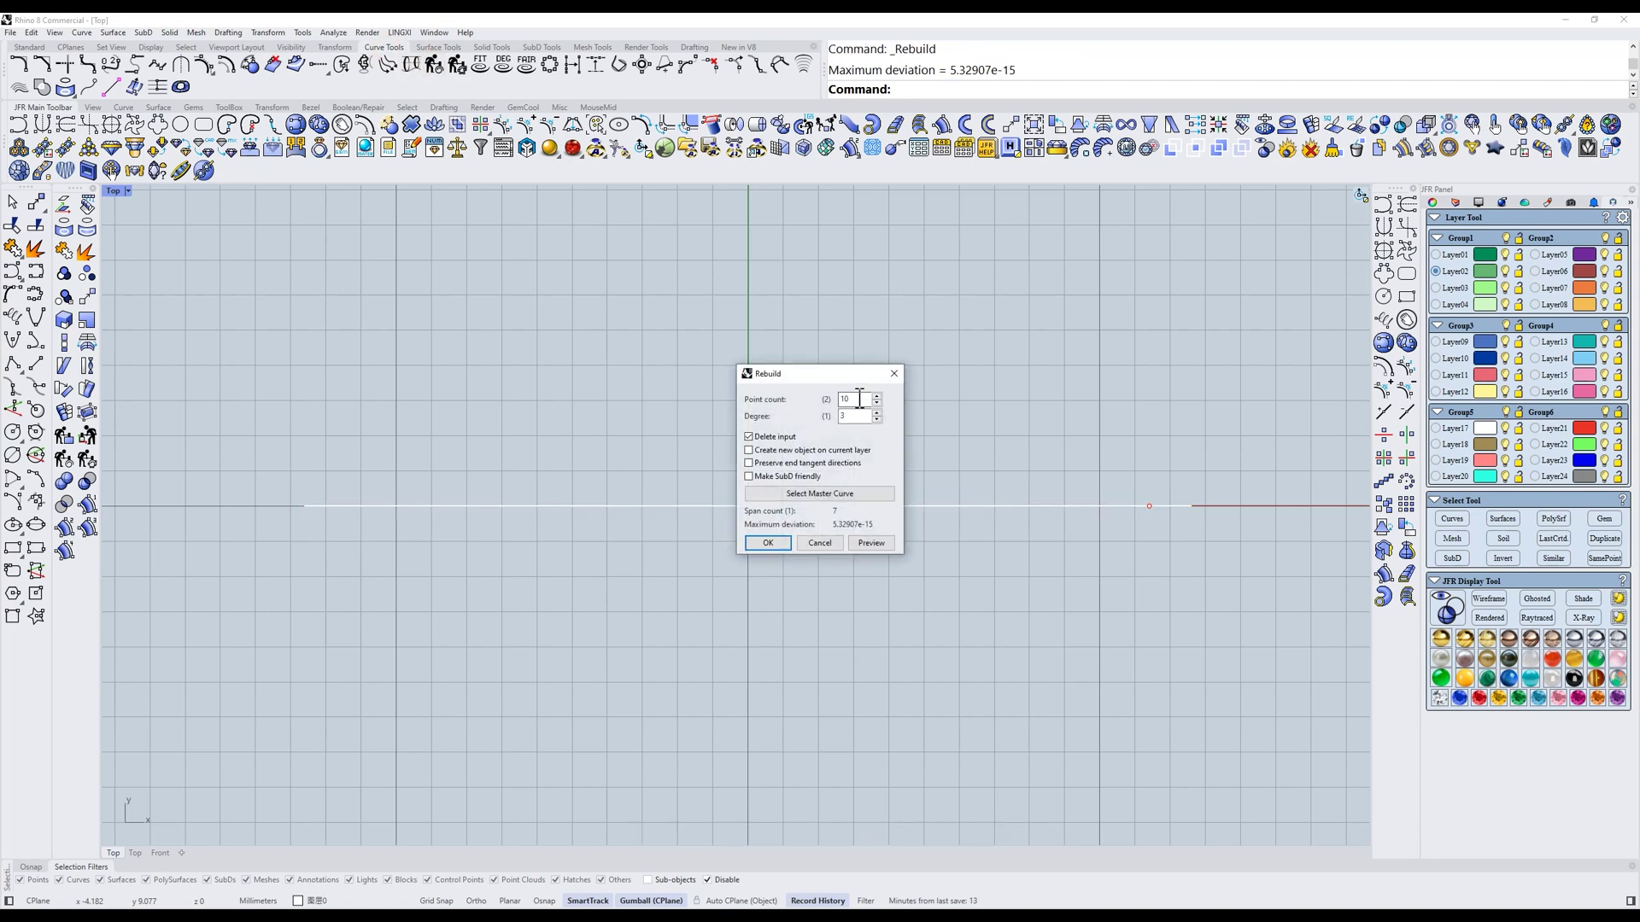
{"action": "left_click", "coordinate": [770, 539]}
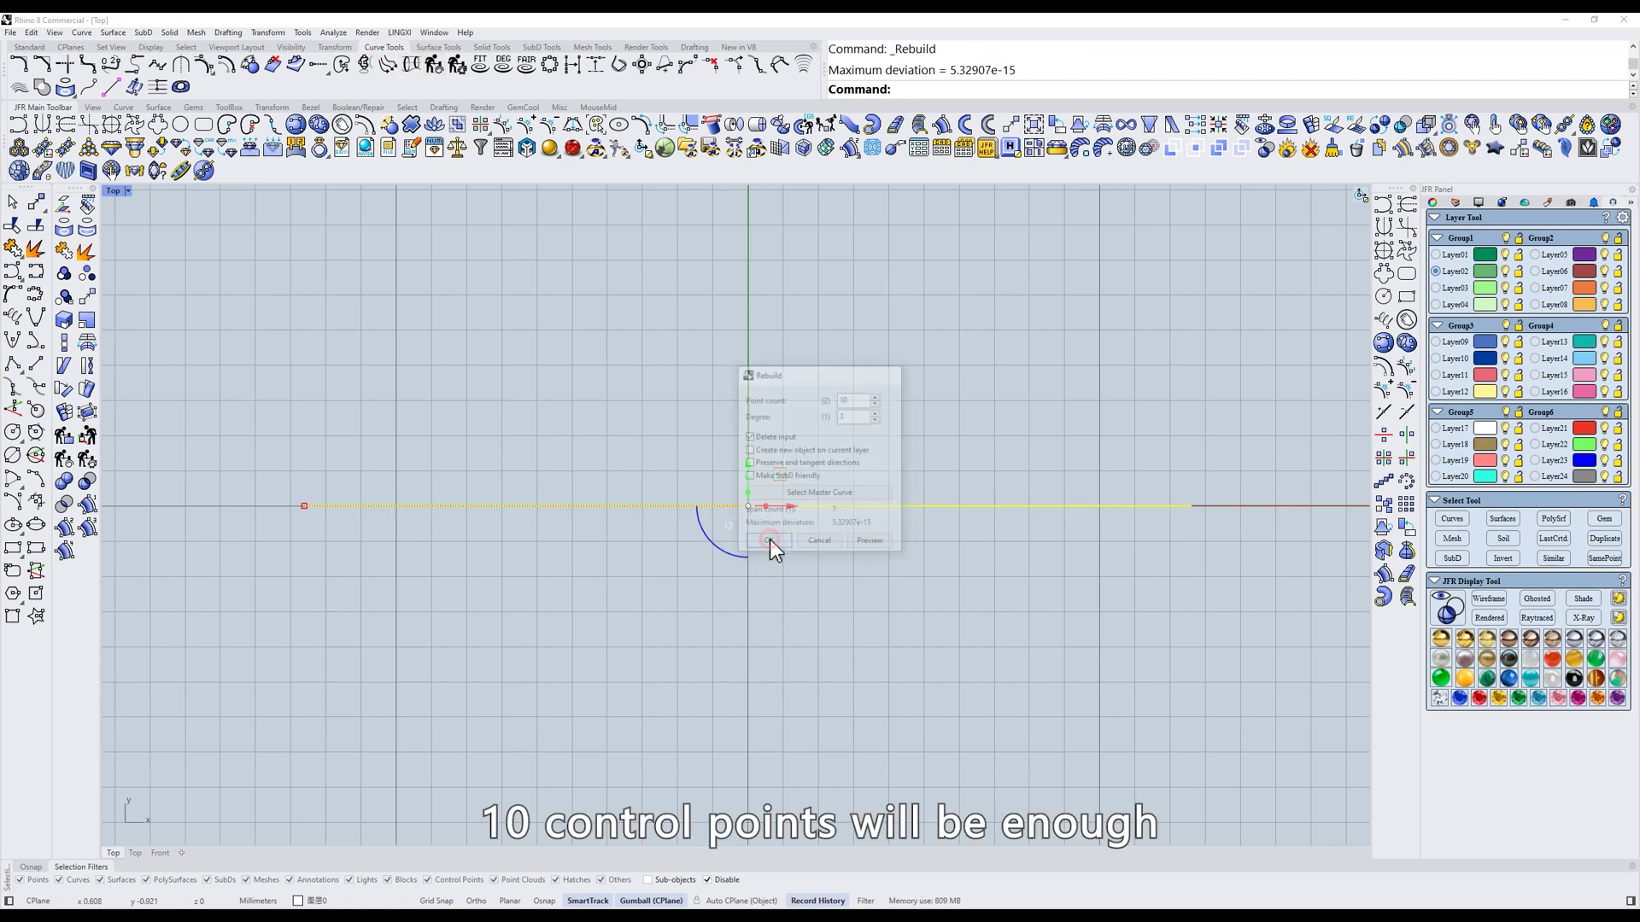
In the right view, draw a closed diamond profile with rotational symmetry of 4, its corners about 0.7 mm from the origin
{"action": "type", "text": "s"}
{"action": "key", "text": "space"}
{"action": "type", "text": "r"}
{"action": "key", "text": "space"}
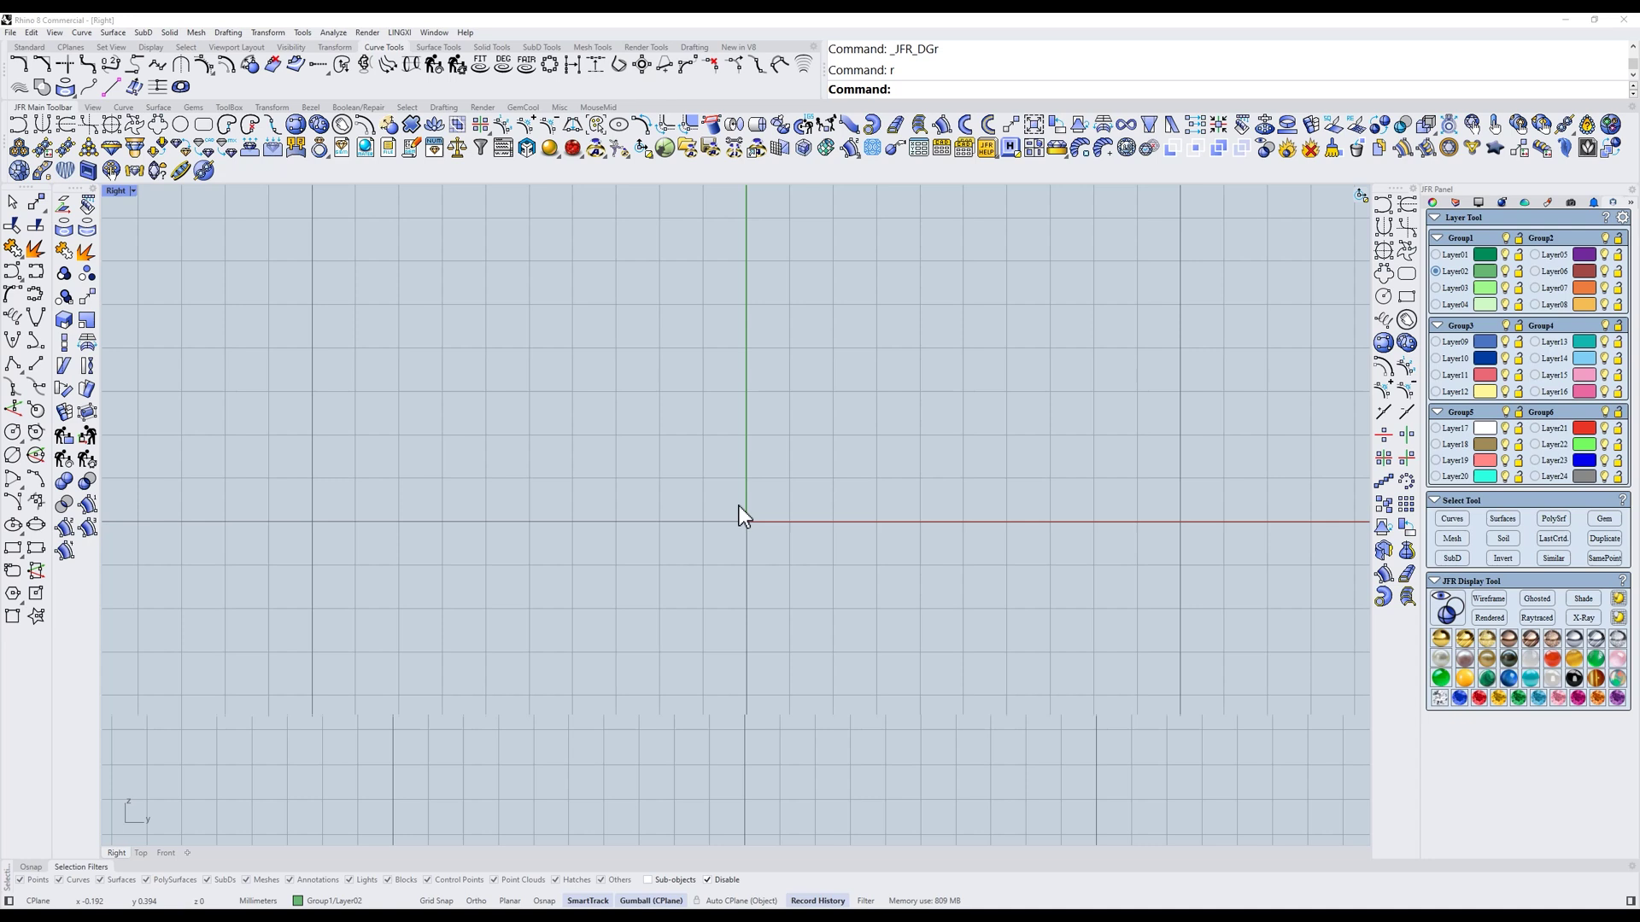
{"action": "left_click", "coordinate": [1383, 270]}
{"action": "left_click", "coordinate": [753, 438]}
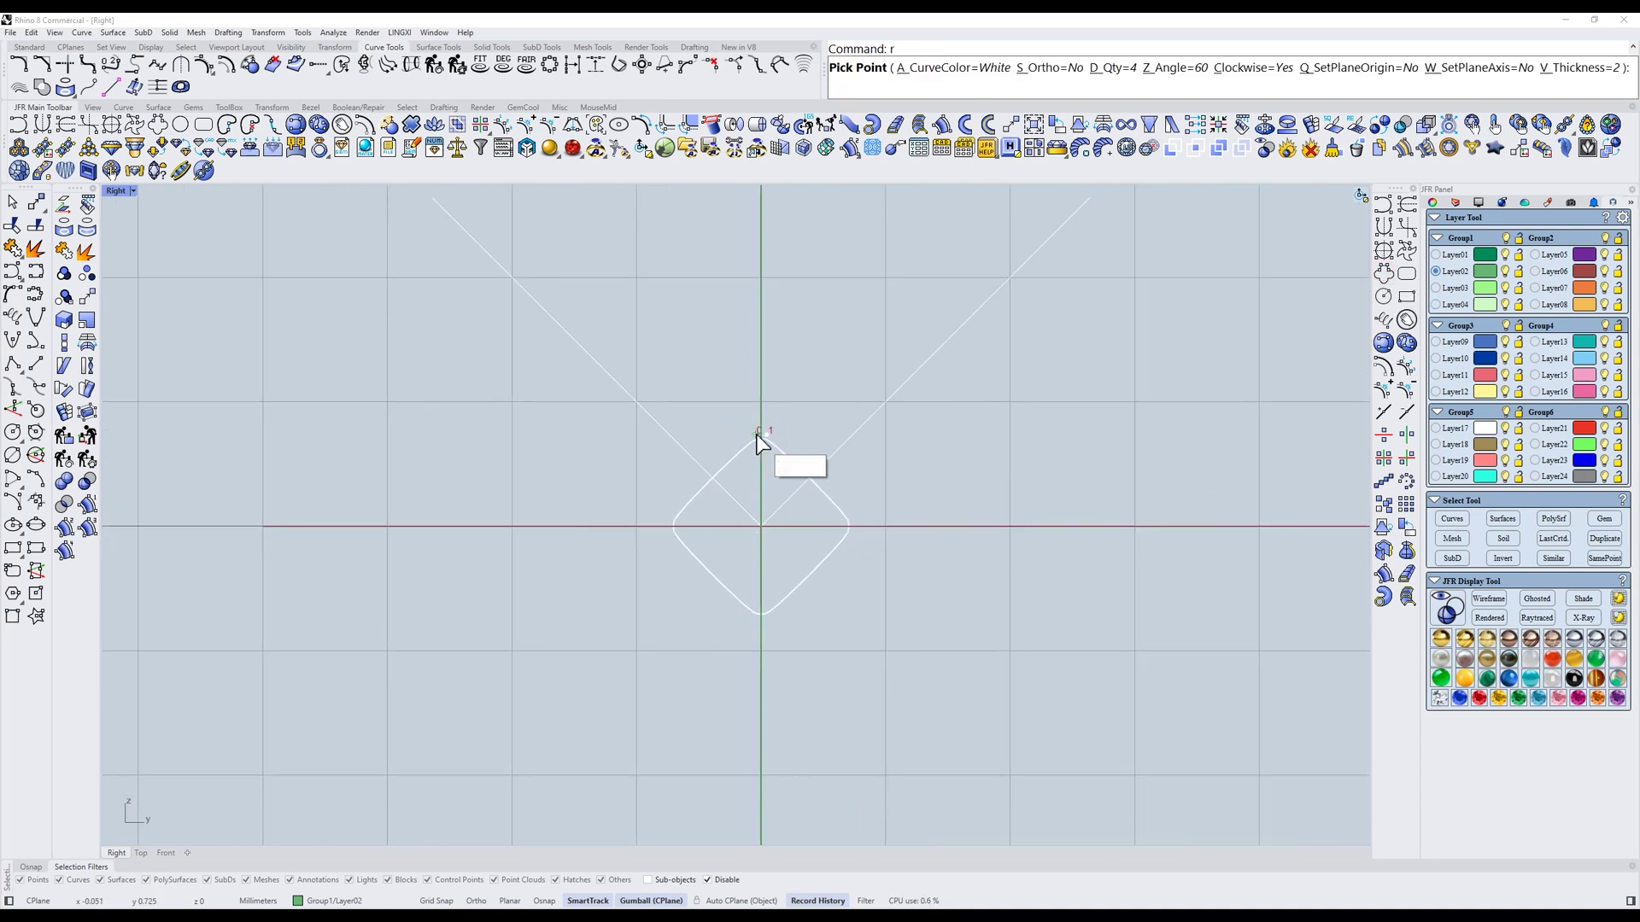
{"action": "key", "text": "Return"}
Sweep the diamond profile along the straight line as a single-rail surface with the profile centred on the rail
{"action": "type", "text": "t"}
{"action": "key", "text": "Return"}
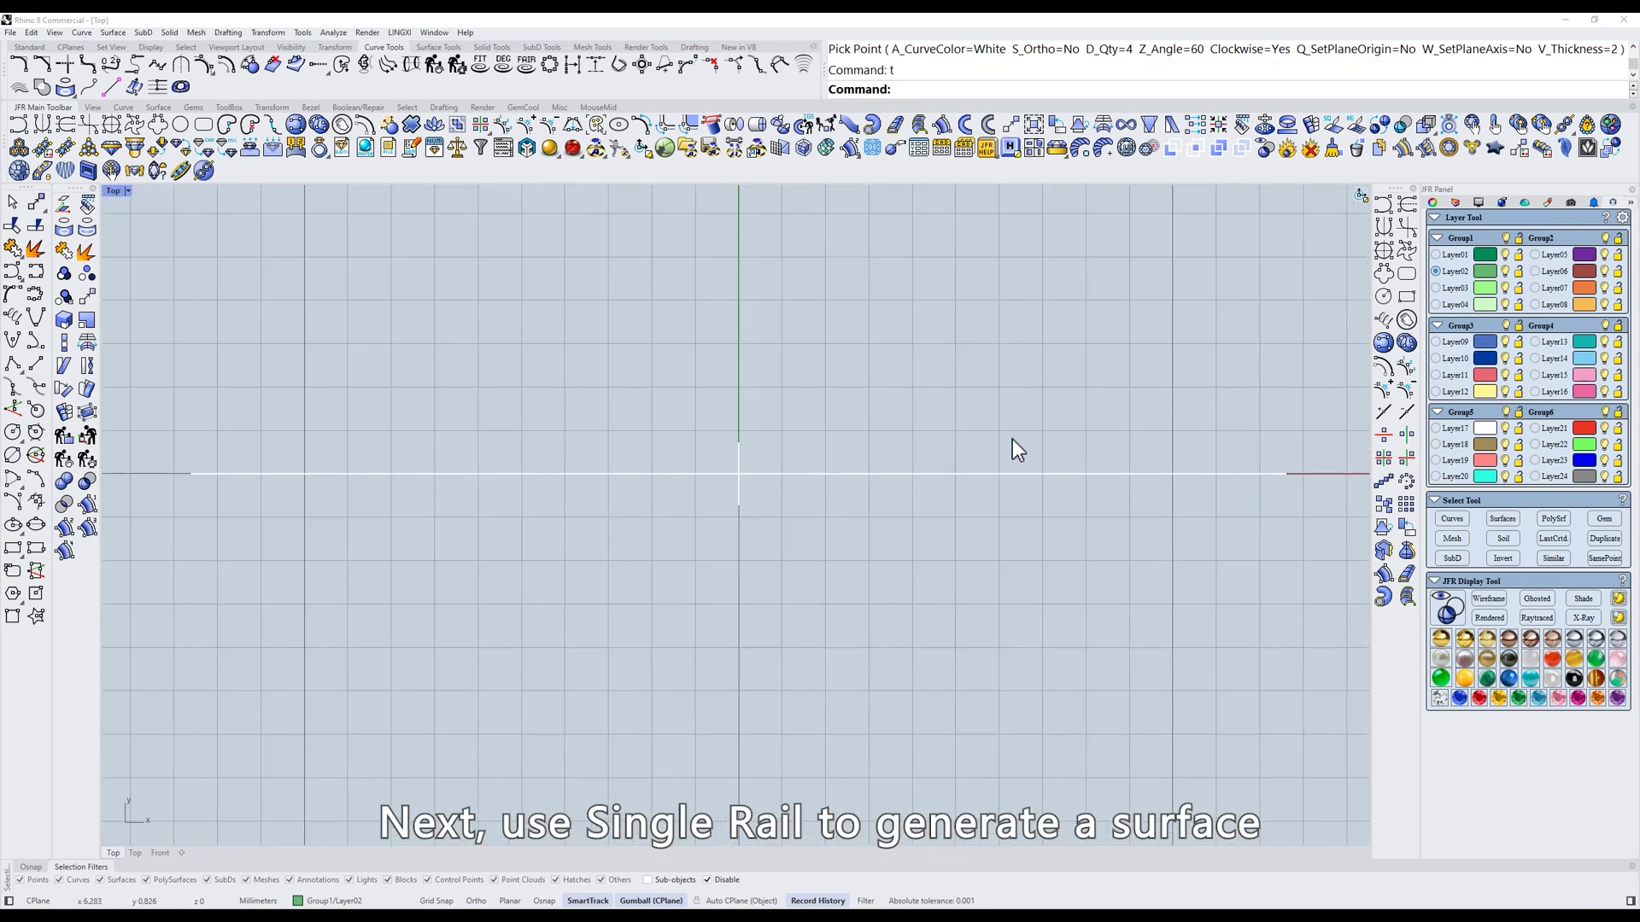
{"action": "left_click", "coordinate": [851, 152]}
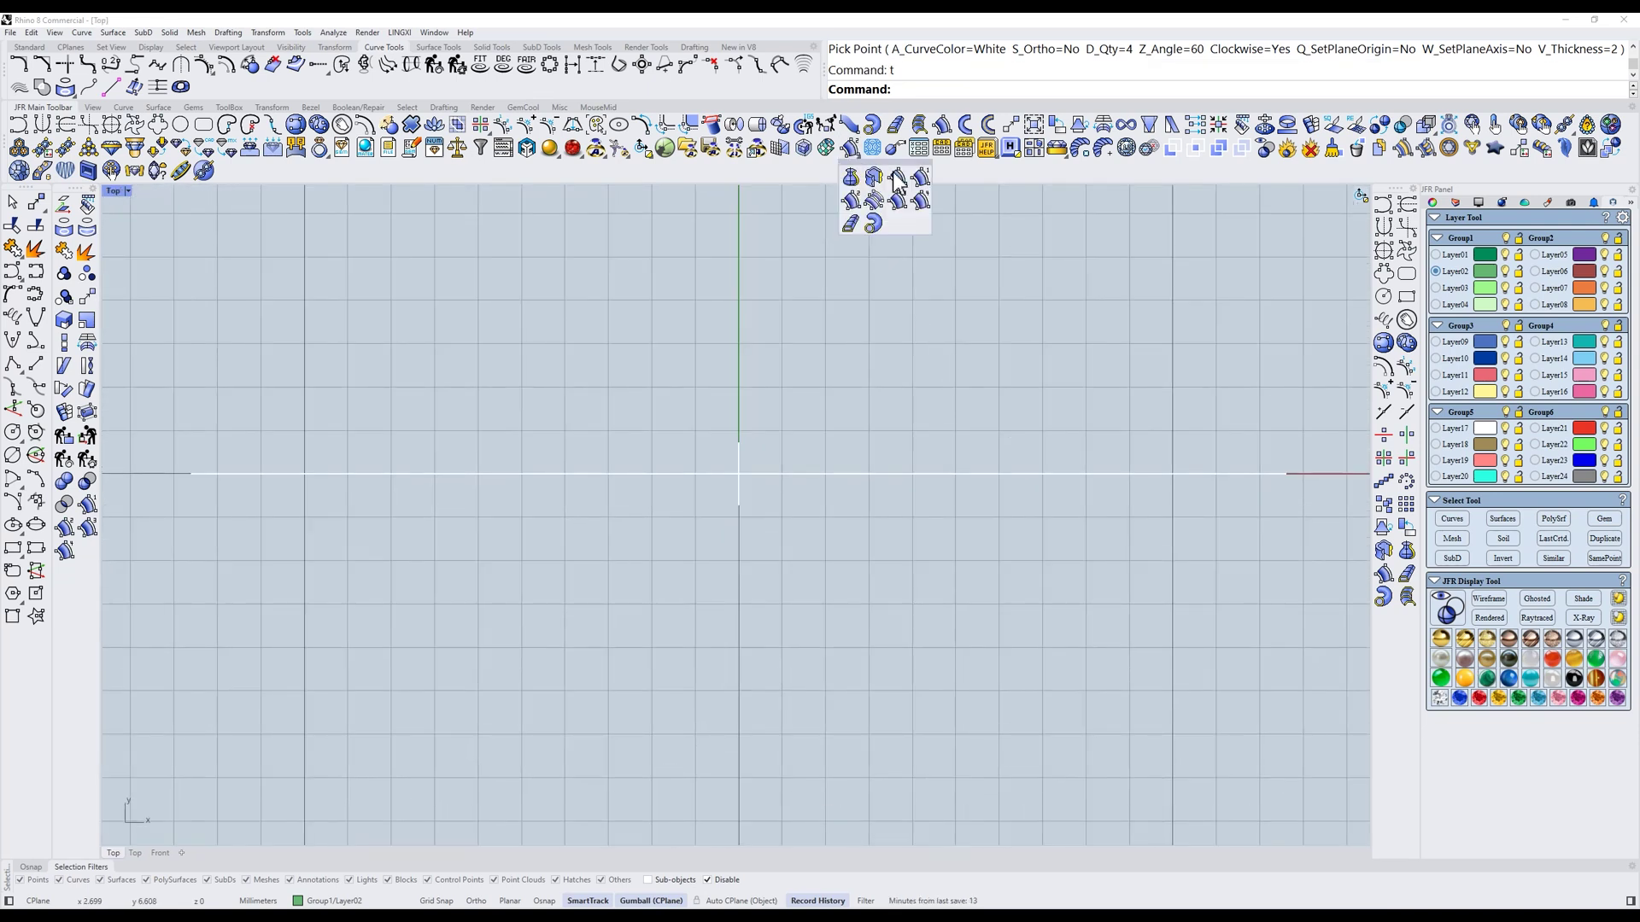
{"action": "left_click", "coordinate": [919, 178]}
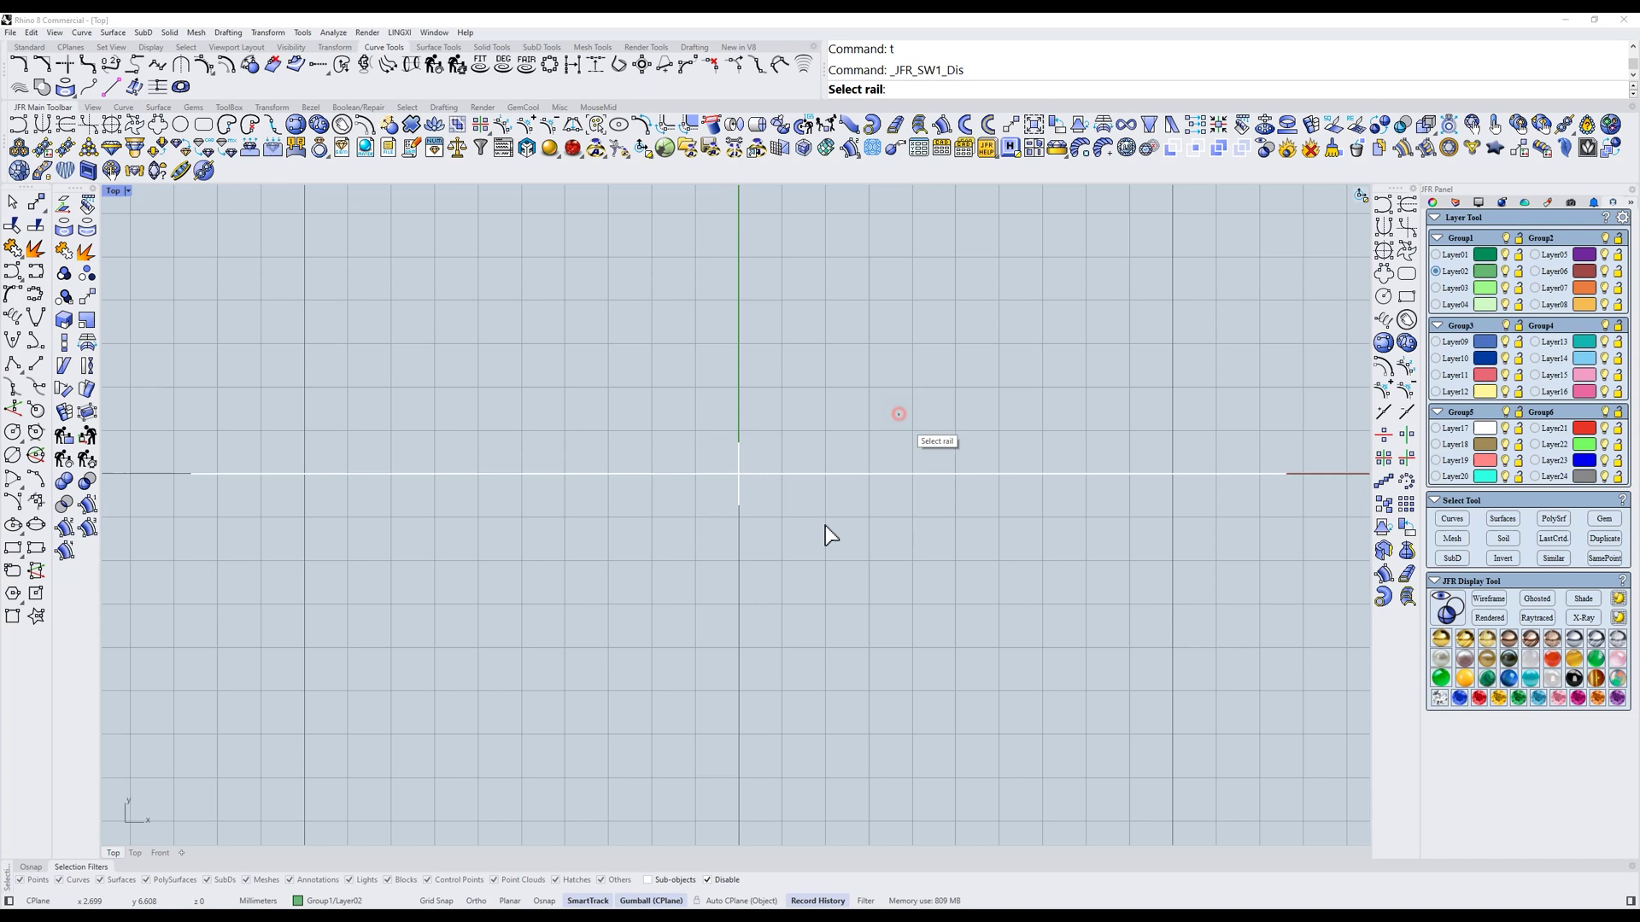
{"action": "left_click", "coordinate": [809, 473]}
{"action": "key", "text": "Return"}
{"action": "left_click", "coordinate": [739, 446]}
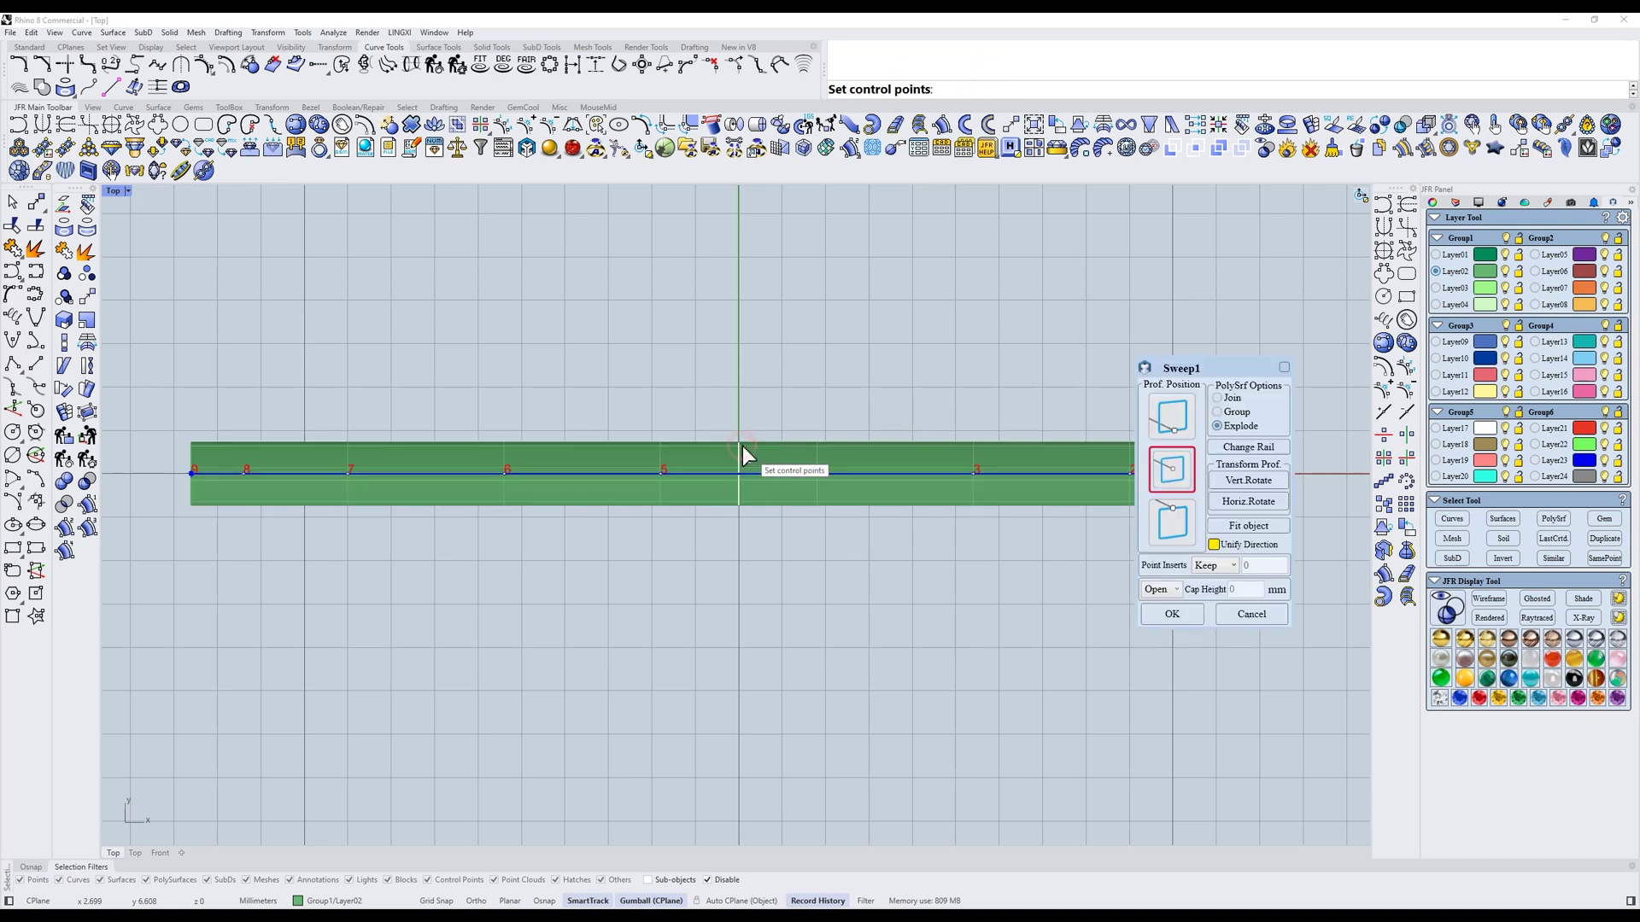
{"action": "left_click", "coordinate": [1172, 614]}
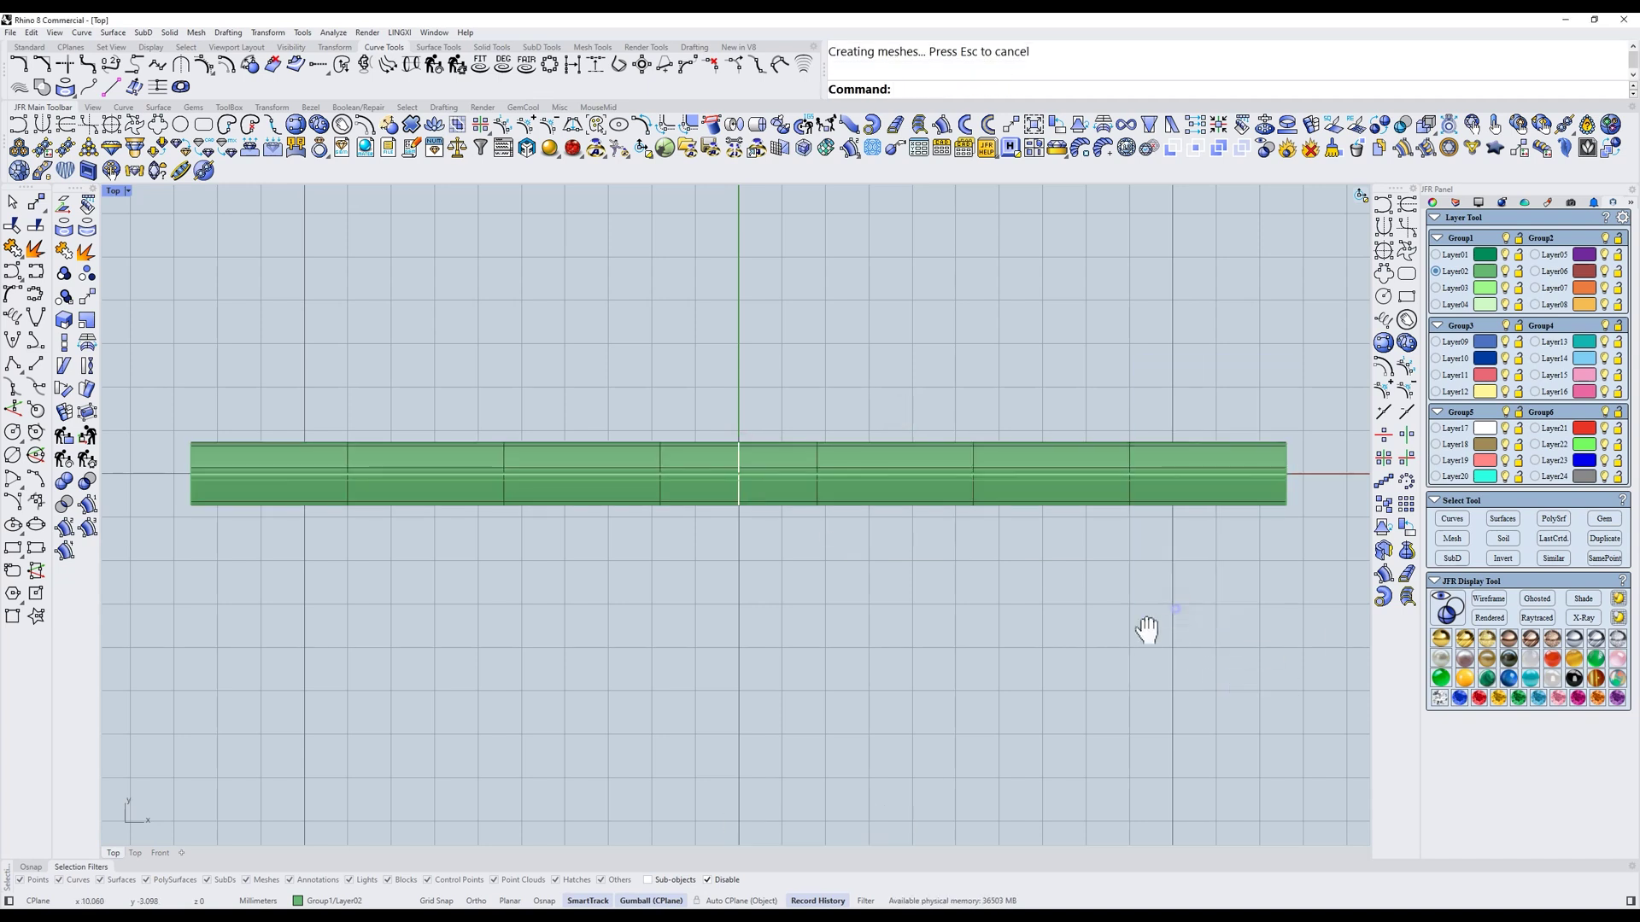
Show the swept surface's control points and select all of them, keeping the top view
{"action": "right_click_drag", "start_coordinate": [1147, 631], "coordinate": [1077, 639]}
{"action": "left_click", "coordinate": [1150, 470]}
{"action": "type", "text": "z"}
{"action": "key", "text": "space"}
{"action": "right_click_drag", "start_coordinate": [1148, 469], "coordinate": [1103, 467]}
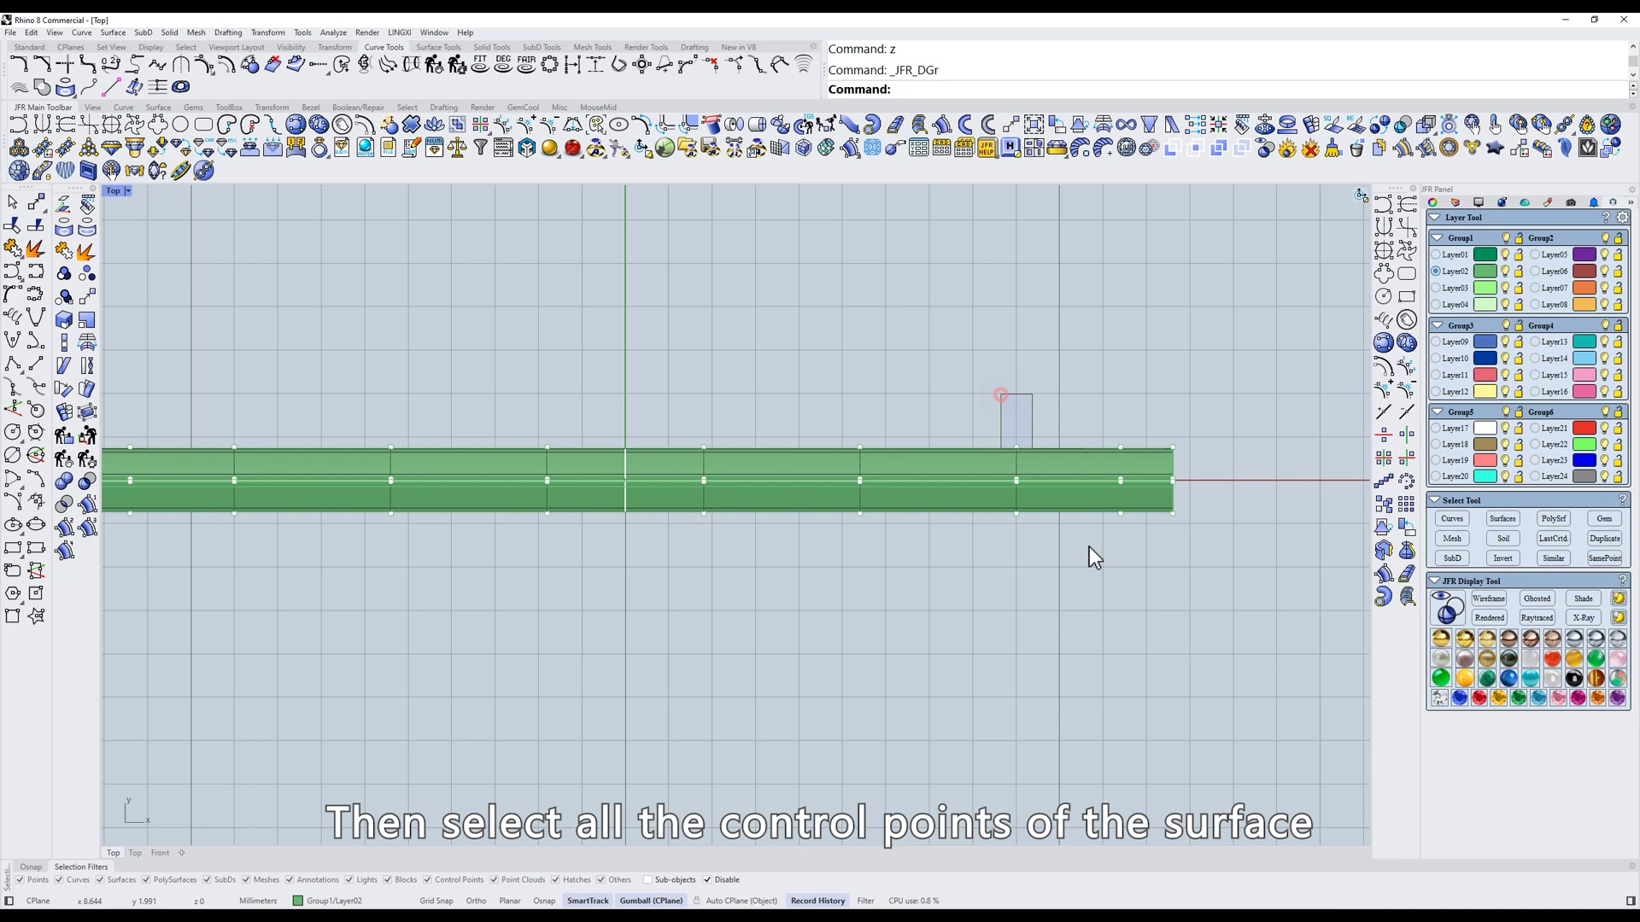
{"action": "type", "text": "zu"}
{"action": "key", "text": "Return"}
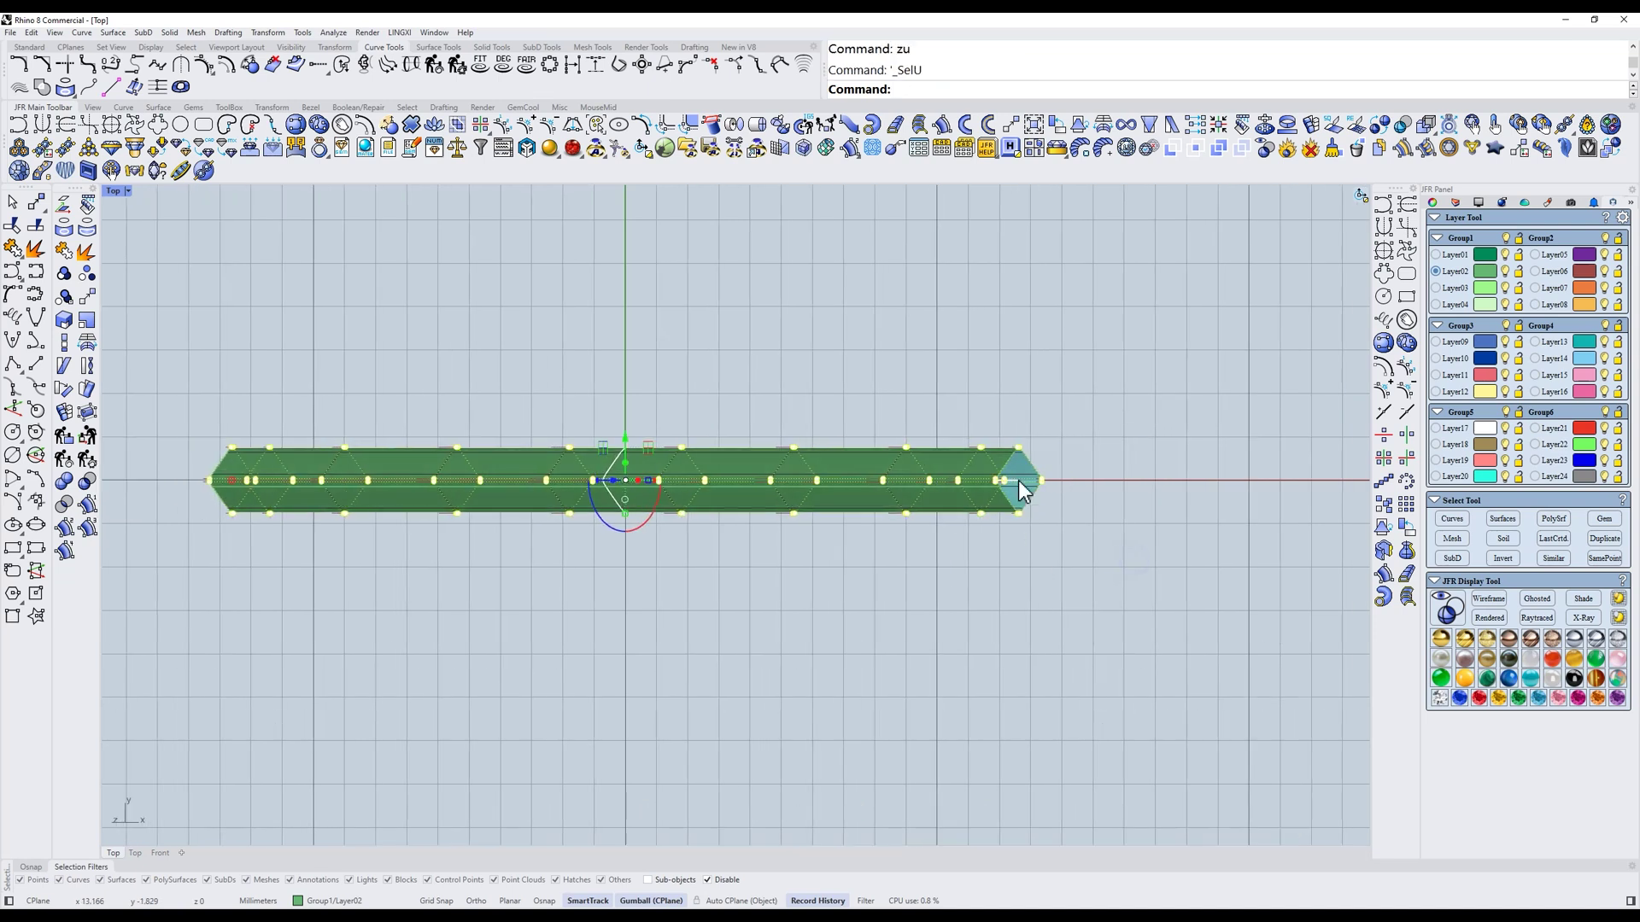
{"action": "type", "text": "t"}
{"action": "key", "text": "Return"}
{"action": "scroll", "coordinate": [1059, 440], "scroll_direction": "up", "scroll_amount": 5}
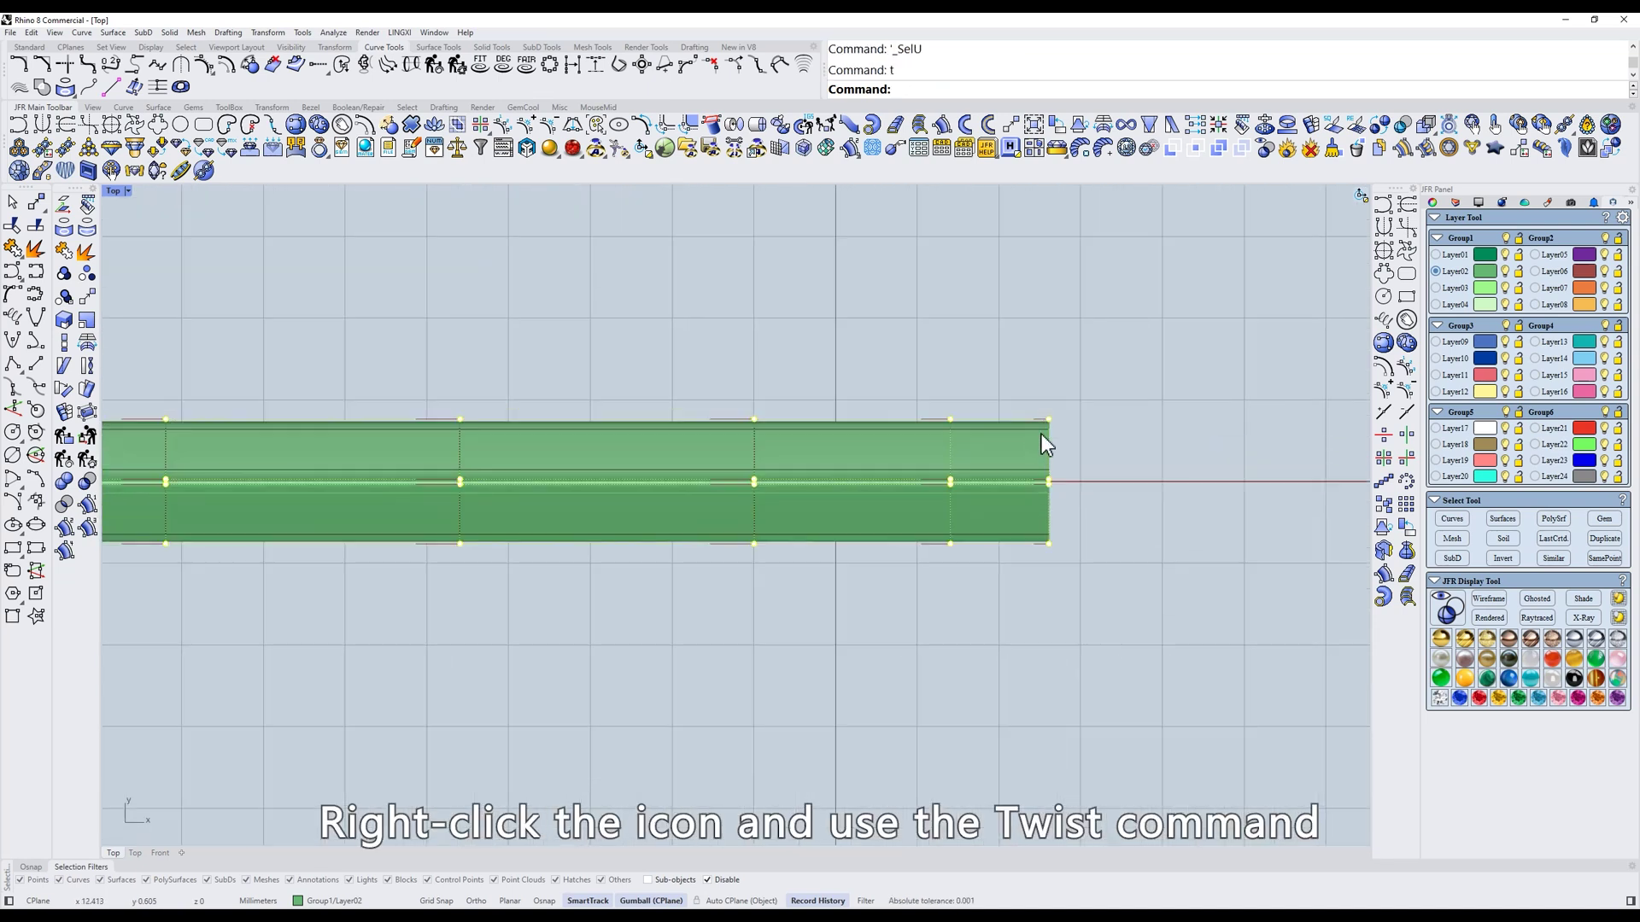
Twist the selected control points along the bar until the end points overlap in the top view, and turn off the points
{"action": "right_click", "coordinate": [1129, 137]}
{"action": "left_click", "coordinate": [1104, 243]}
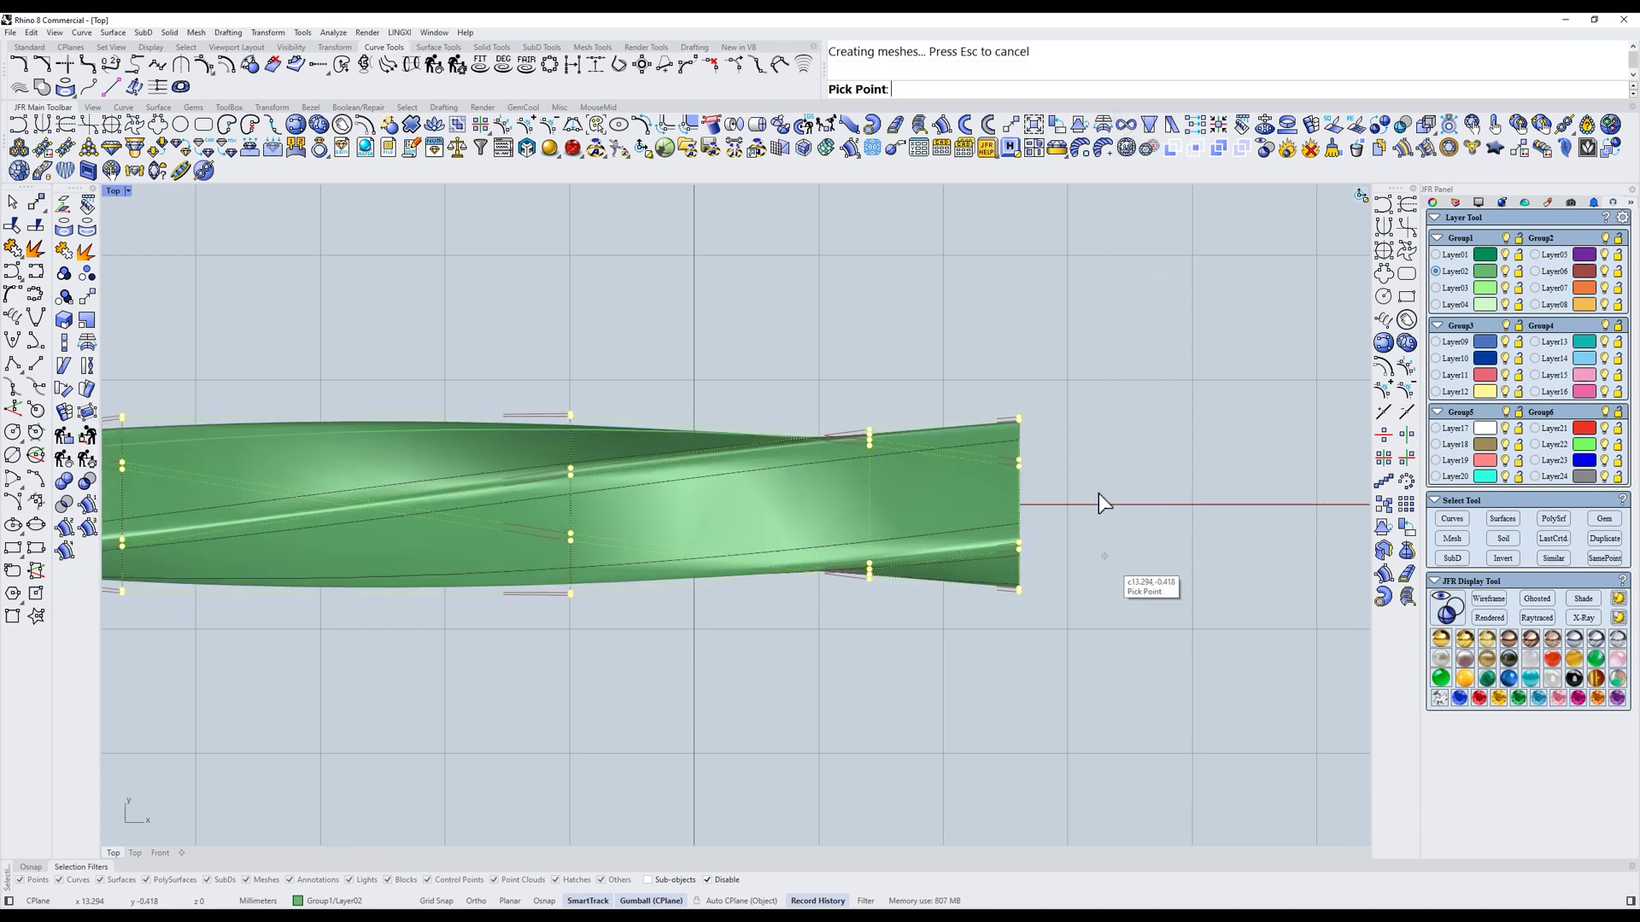
{"action": "left_click", "coordinate": [1089, 315]}
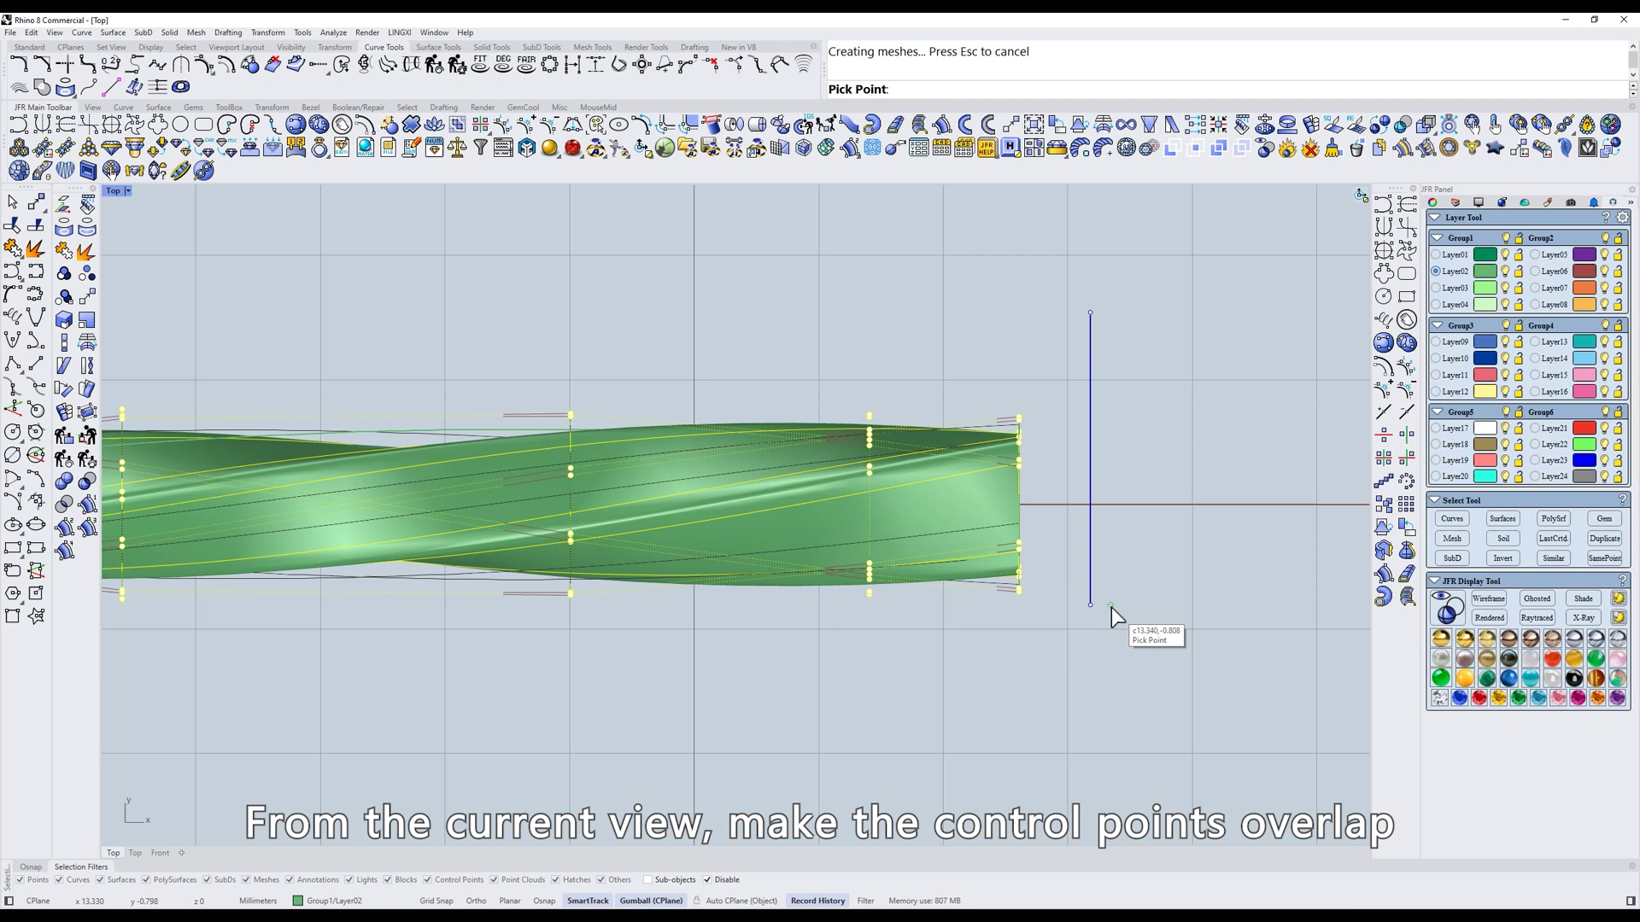
{"action": "scroll", "coordinate": [1072, 363], "scroll_direction": "up", "scroll_amount": 10}
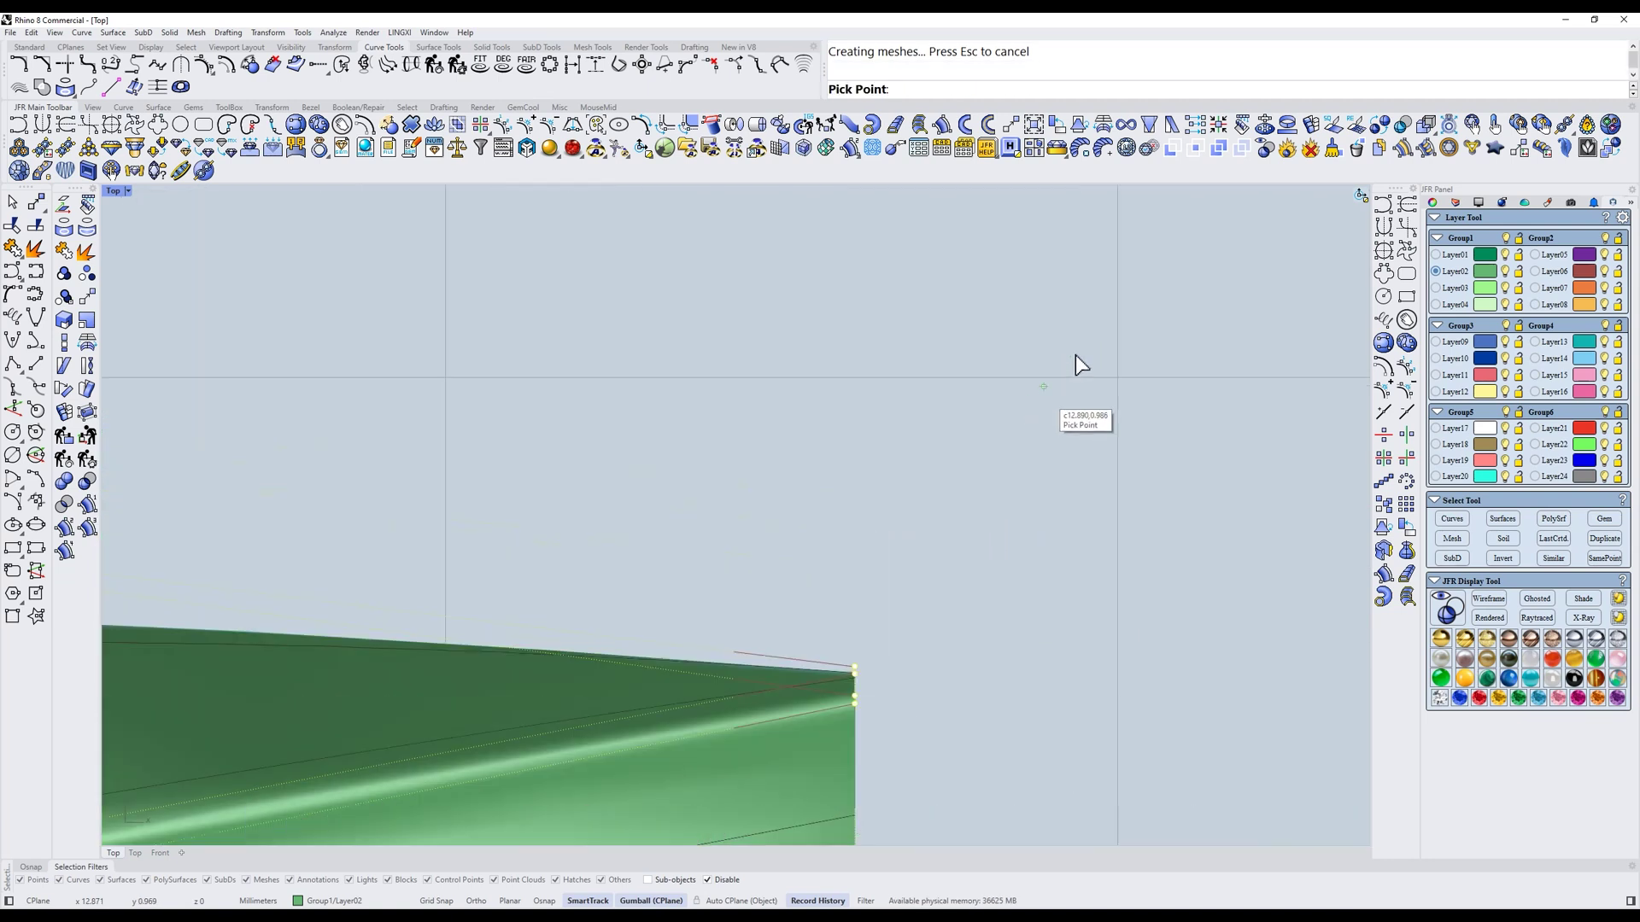
{"action": "left_click", "coordinate": [1079, 360]}
{"action": "key", "text": "ctrl+shift+e"}
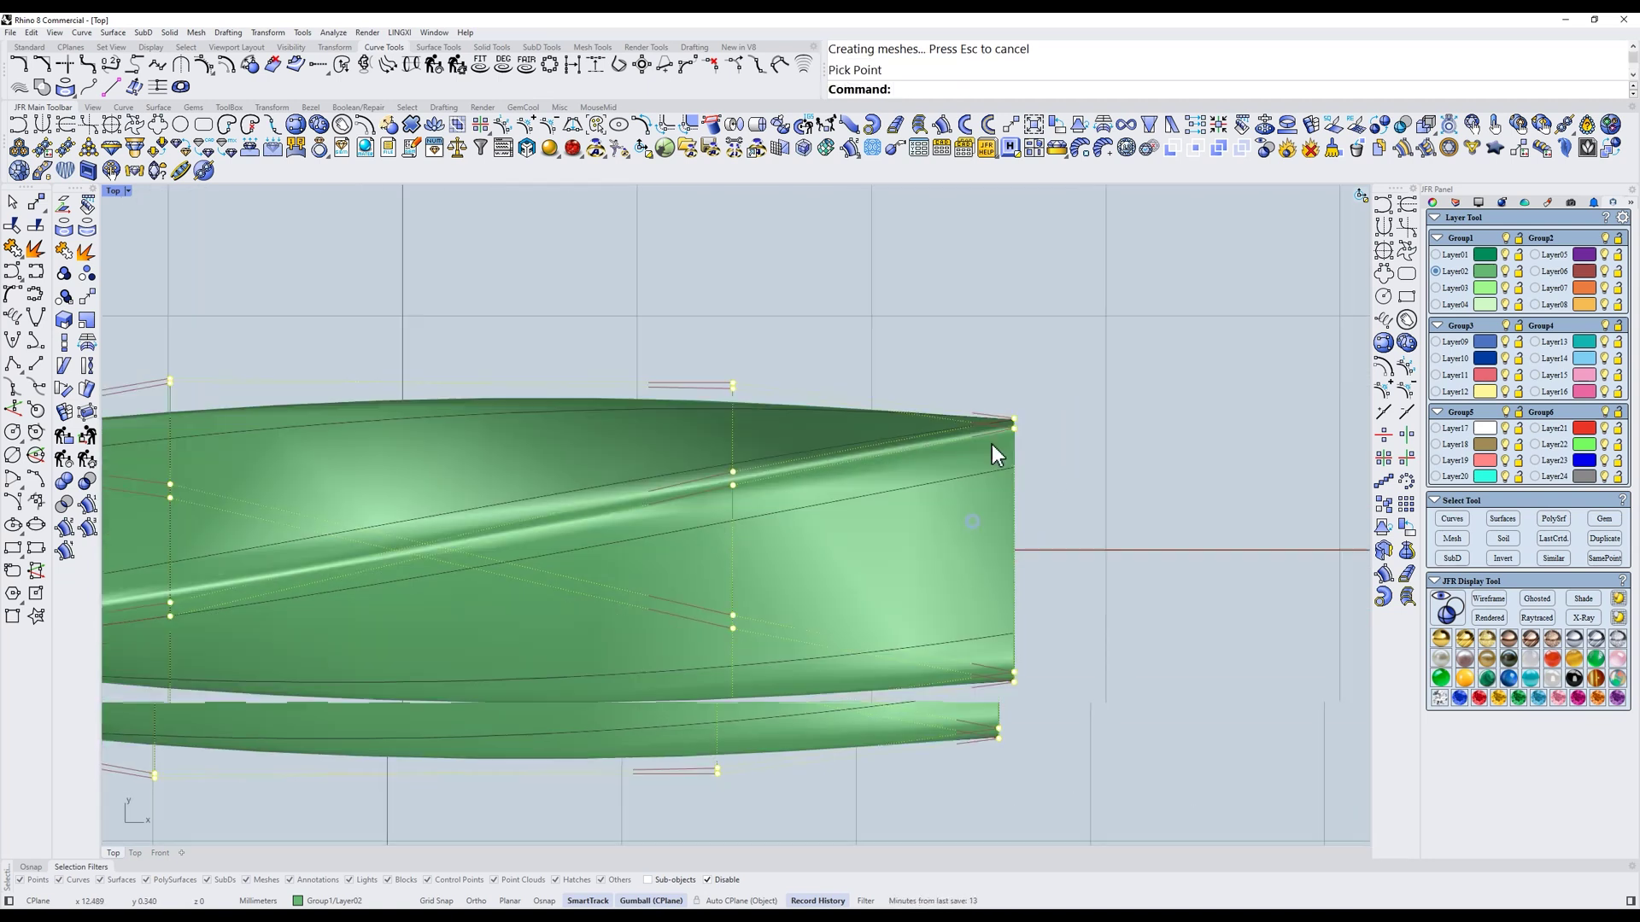
{"action": "key", "text": "Escape"}
{"action": "key", "text": "Escape"}
{"action": "scroll", "coordinate": [1129, 420], "scroll_direction": "down", "scroll_amount": 6}
{"action": "right_click_drag", "start_coordinate": [1171, 466], "coordinate": [881, 471]}
{"action": "scroll", "coordinate": [1104, 464], "scroll_direction": "up", "scroll_amount": 6}
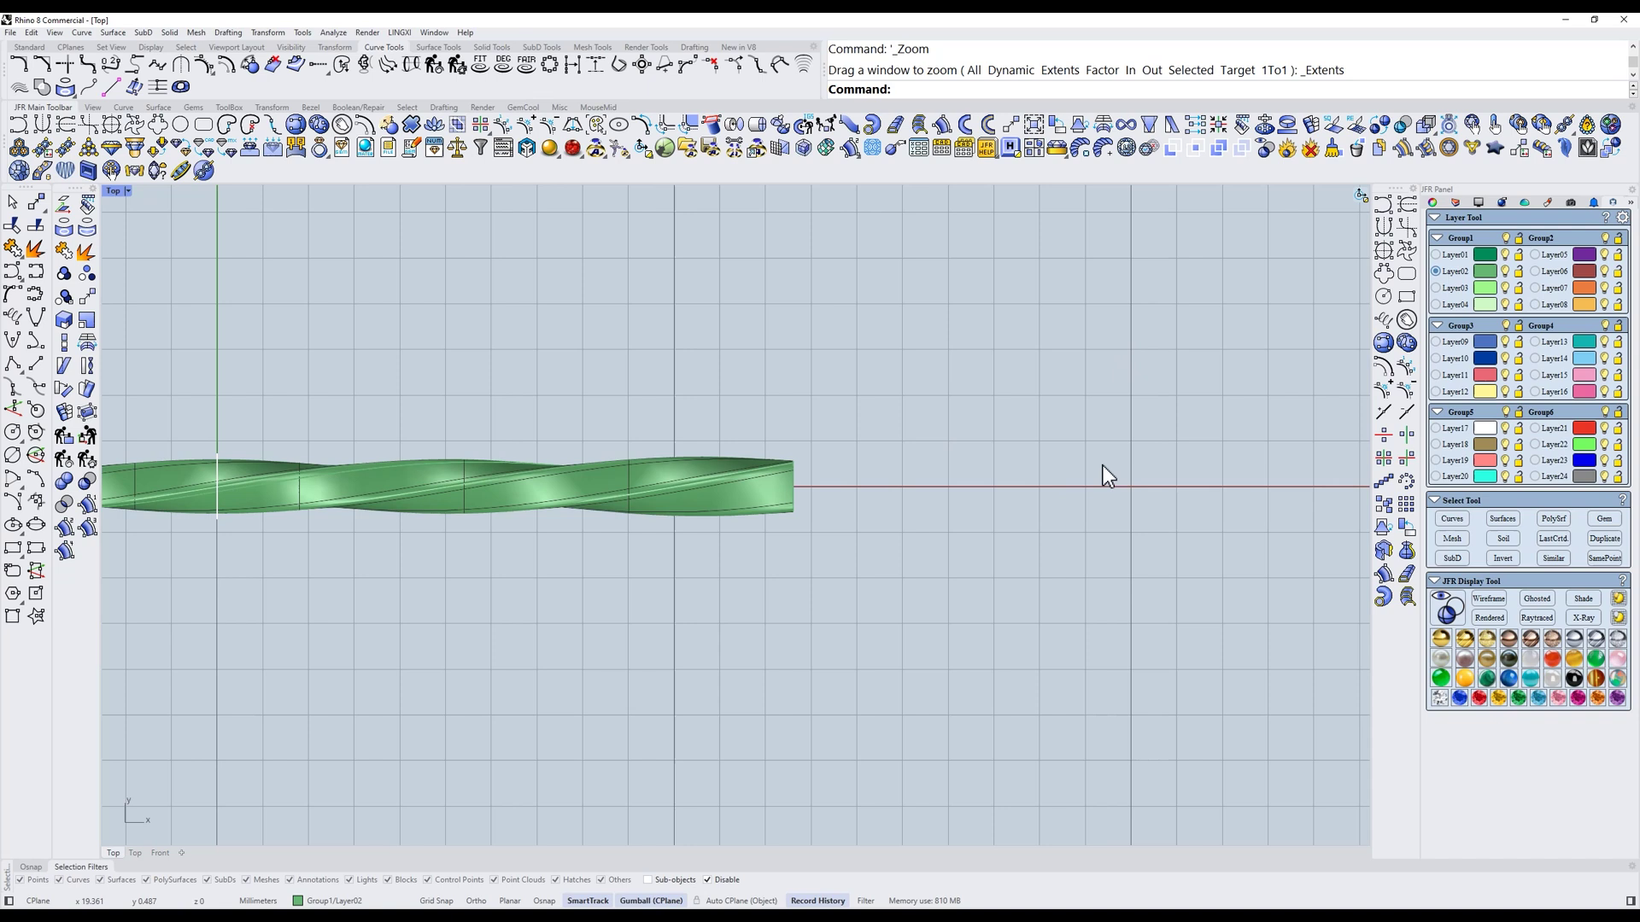
Draw a circle about 8.8 mm in diameter centred on the X axis beyond the twisted bar's positive end
{"action": "right_click_drag", "start_coordinate": [1103, 464], "coordinate": [960, 463]}
{"action": "key", "text": "c"}
{"action": "left_click", "coordinate": [989, 485]}
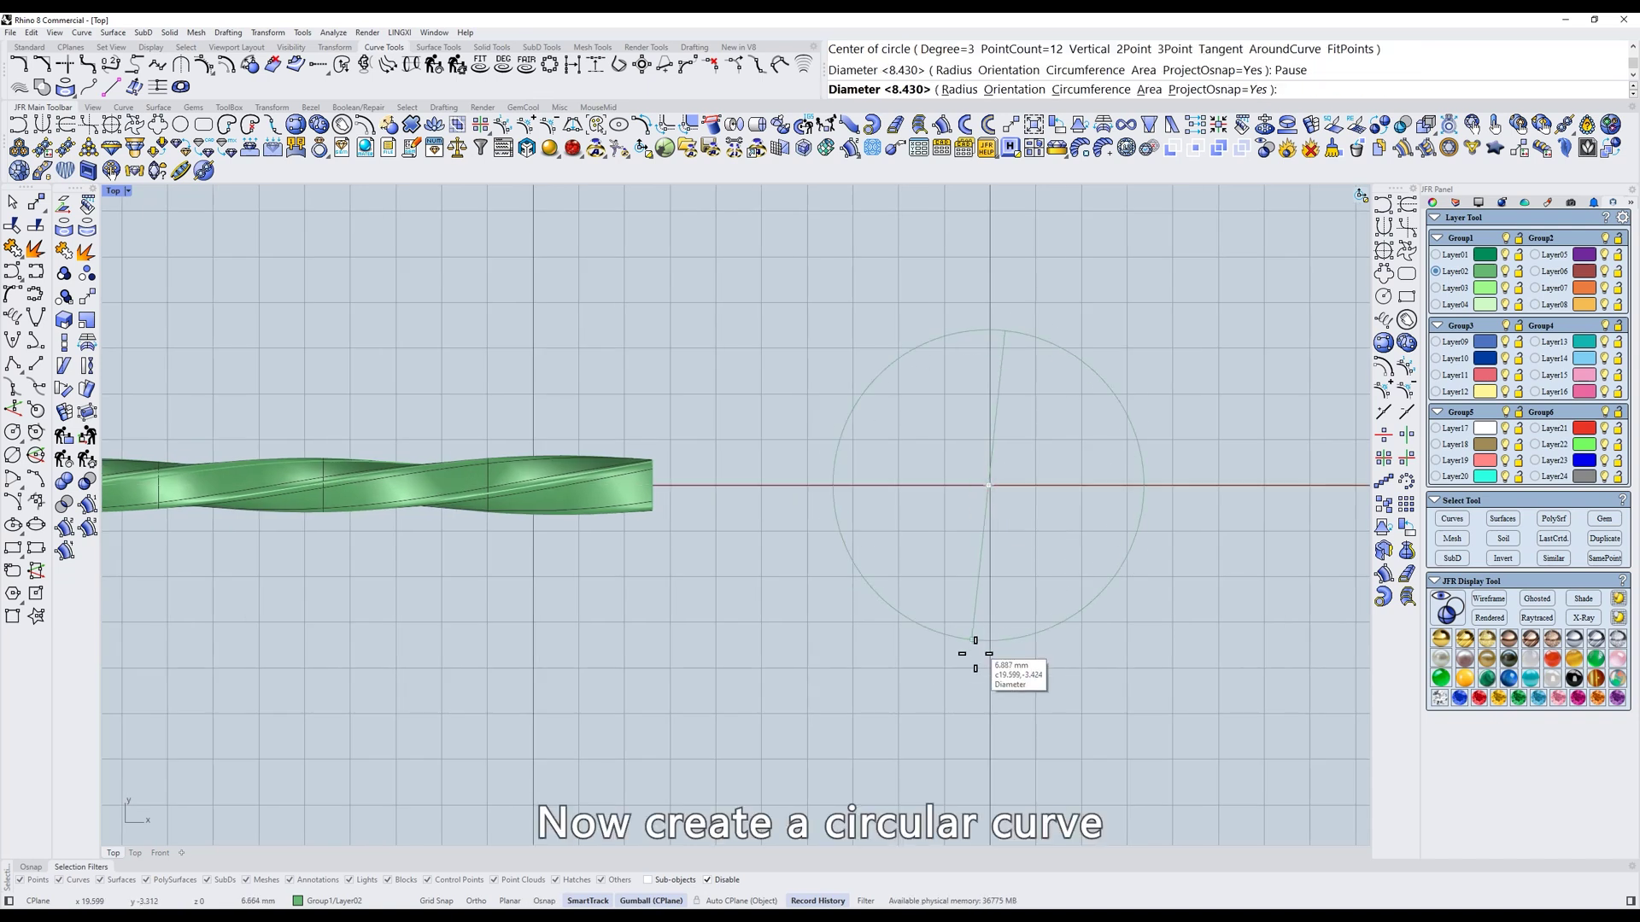
{"action": "key", "text": "shift"}
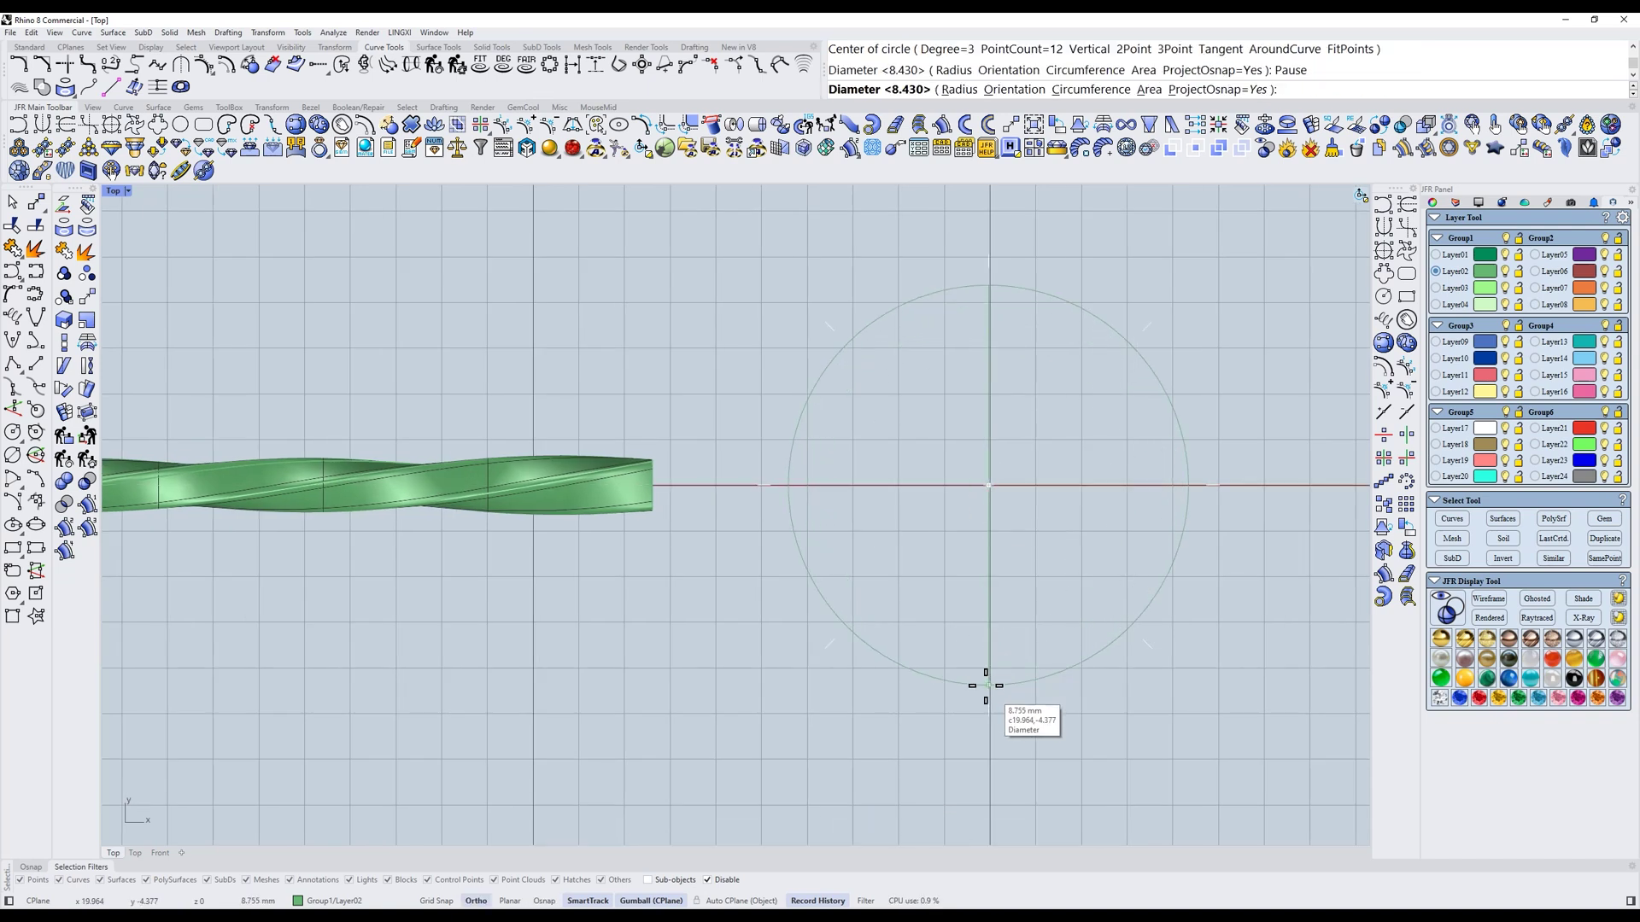
{"action": "left_click", "coordinate": [986, 686], "text": "shift"}
{"action": "scroll", "coordinate": [987, 686], "scroll_direction": "down", "scroll_amount": 6}
{"action": "right_click_drag", "start_coordinate": [986, 686], "coordinate": [1000, 635]}
{"action": "scroll", "coordinate": [930, 587], "scroll_direction": "up", "scroll_amount": 2}
{"action": "right_click_drag", "start_coordinate": [946, 579], "coordinate": [985, 590]}
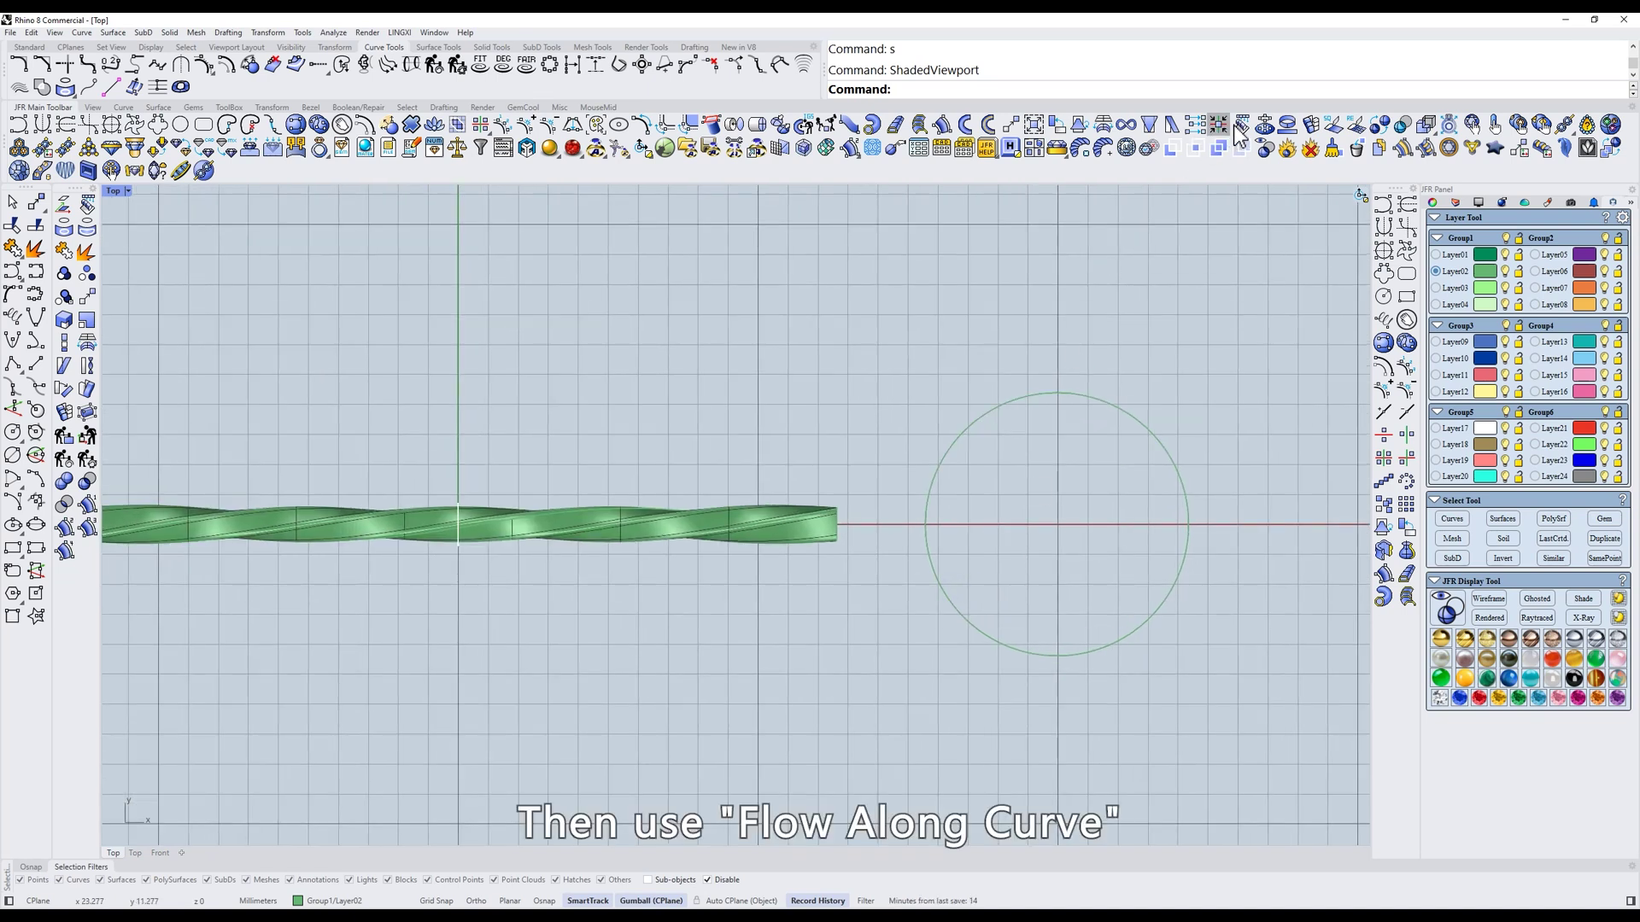
Flow the twisted bar from its straight base line onto the circle with Flow Along Curve to form the Mobius ring
{"action": "right_click", "coordinate": [1309, 129]}
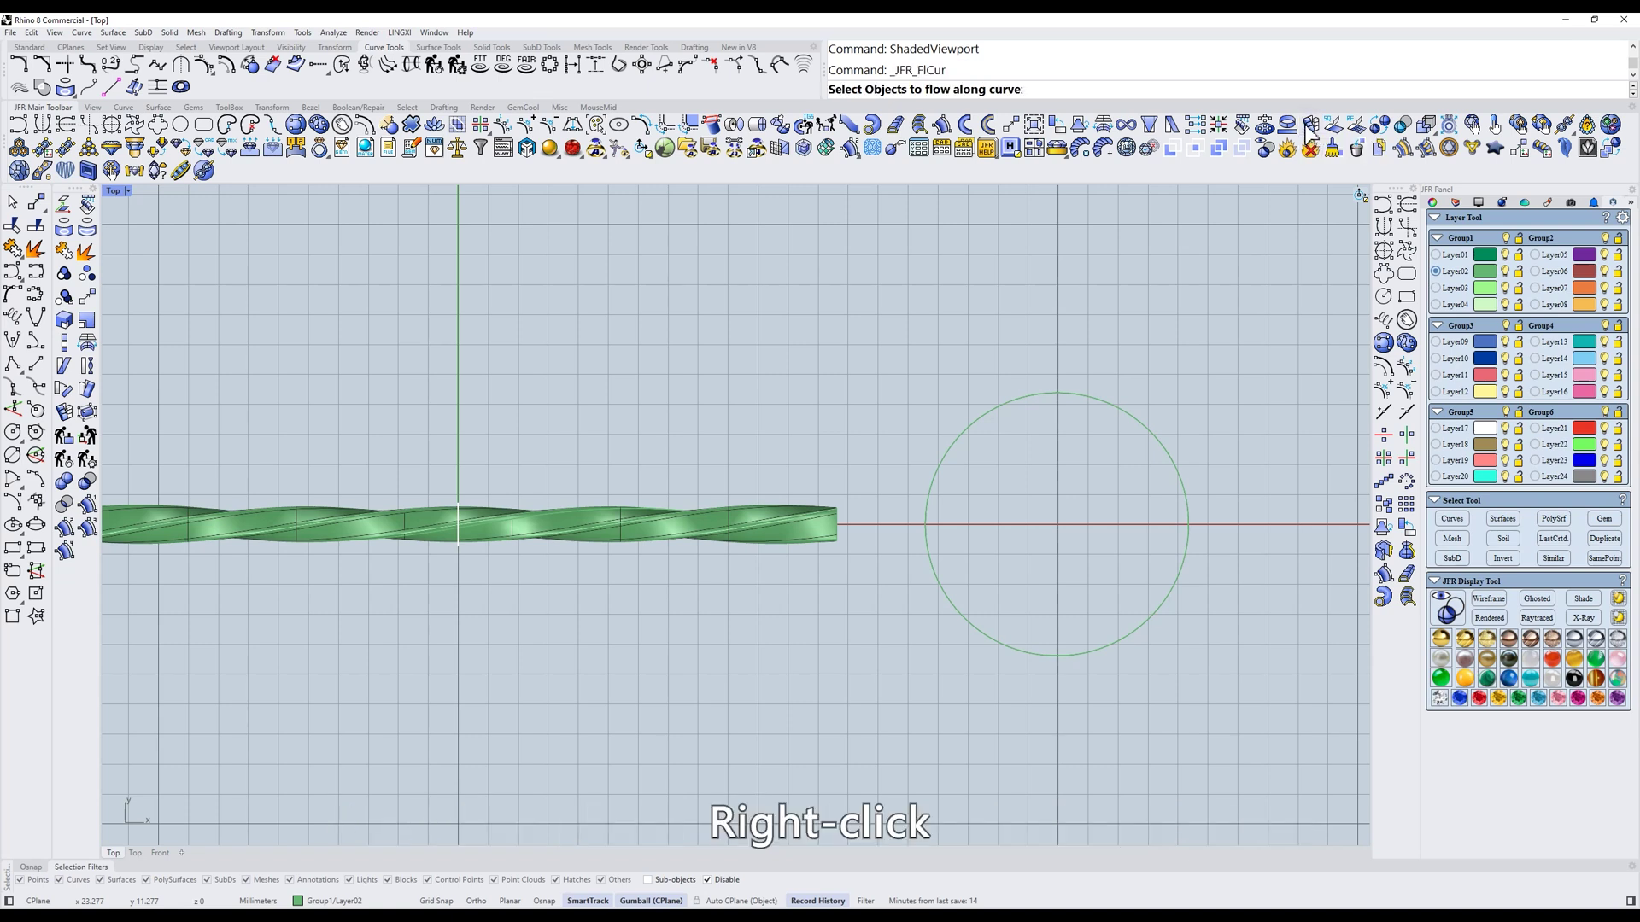
{"action": "left_click", "coordinate": [783, 512]}
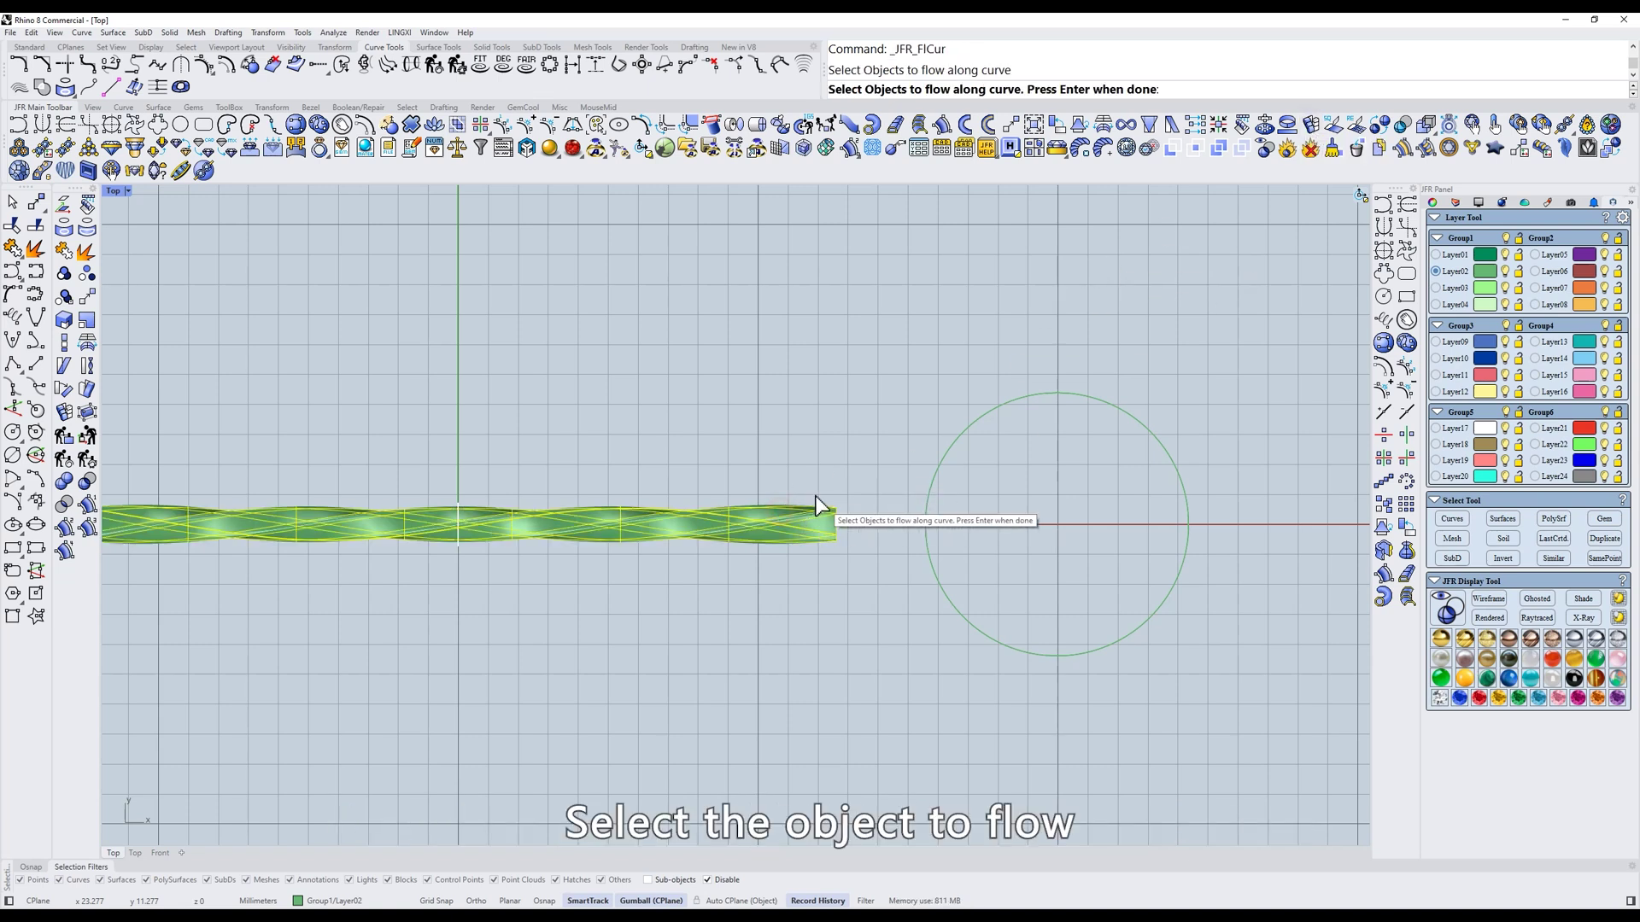
{"action": "right_click", "coordinate": [816, 505]}
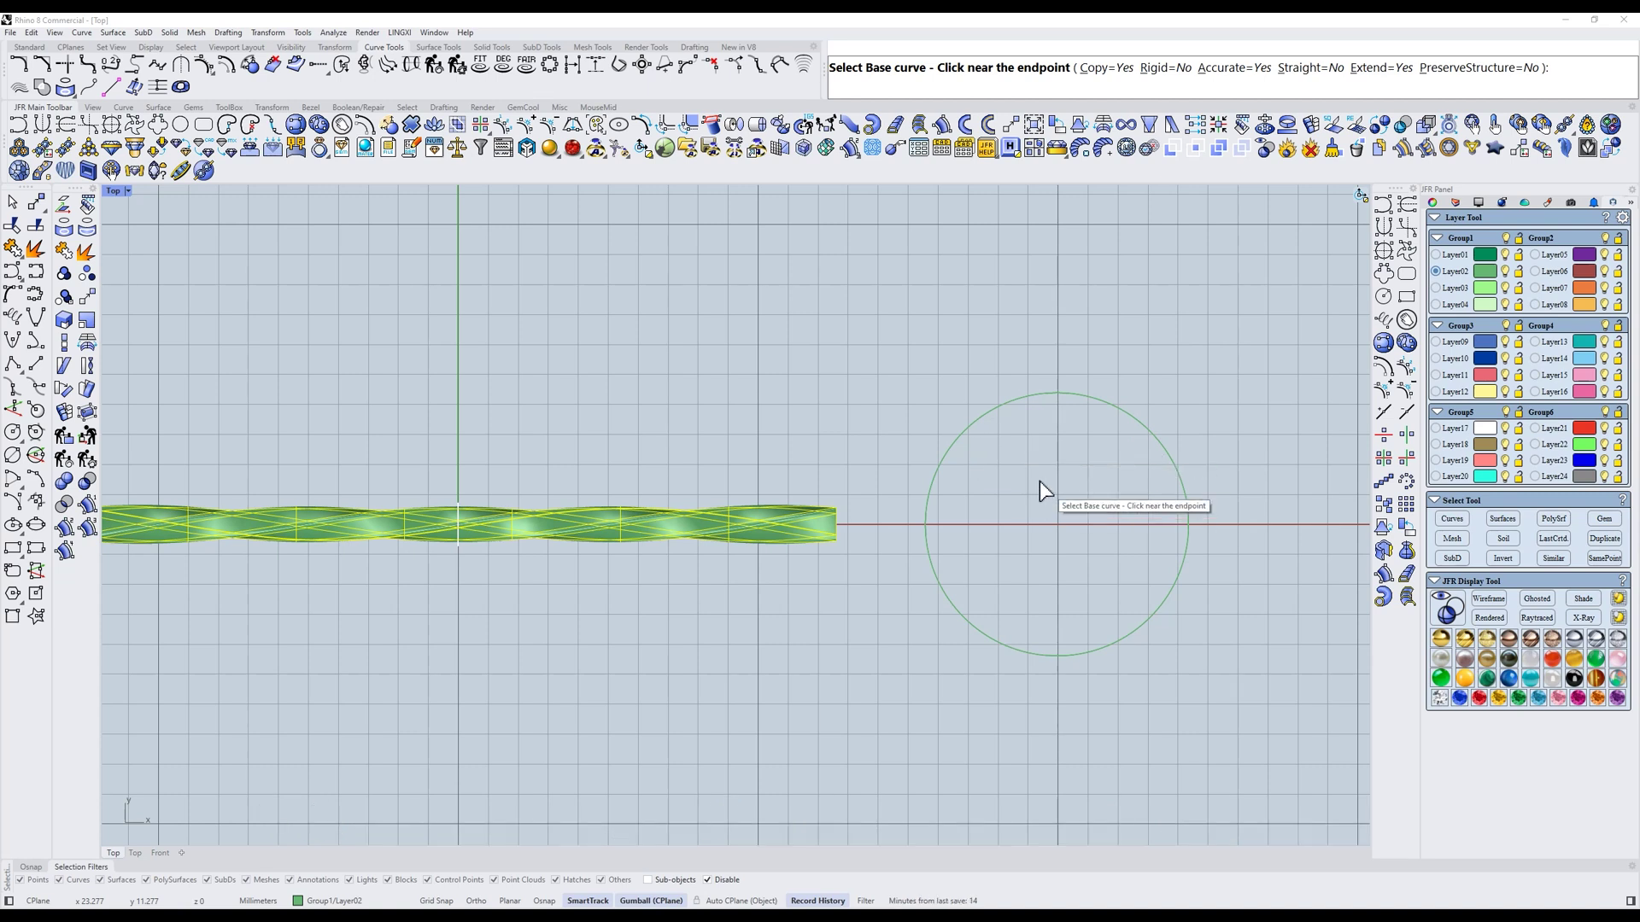
{"action": "scroll", "coordinate": [854, 497], "scroll_direction": "up", "scroll_amount": 3}
{"action": "left_click", "coordinate": [820, 552]}
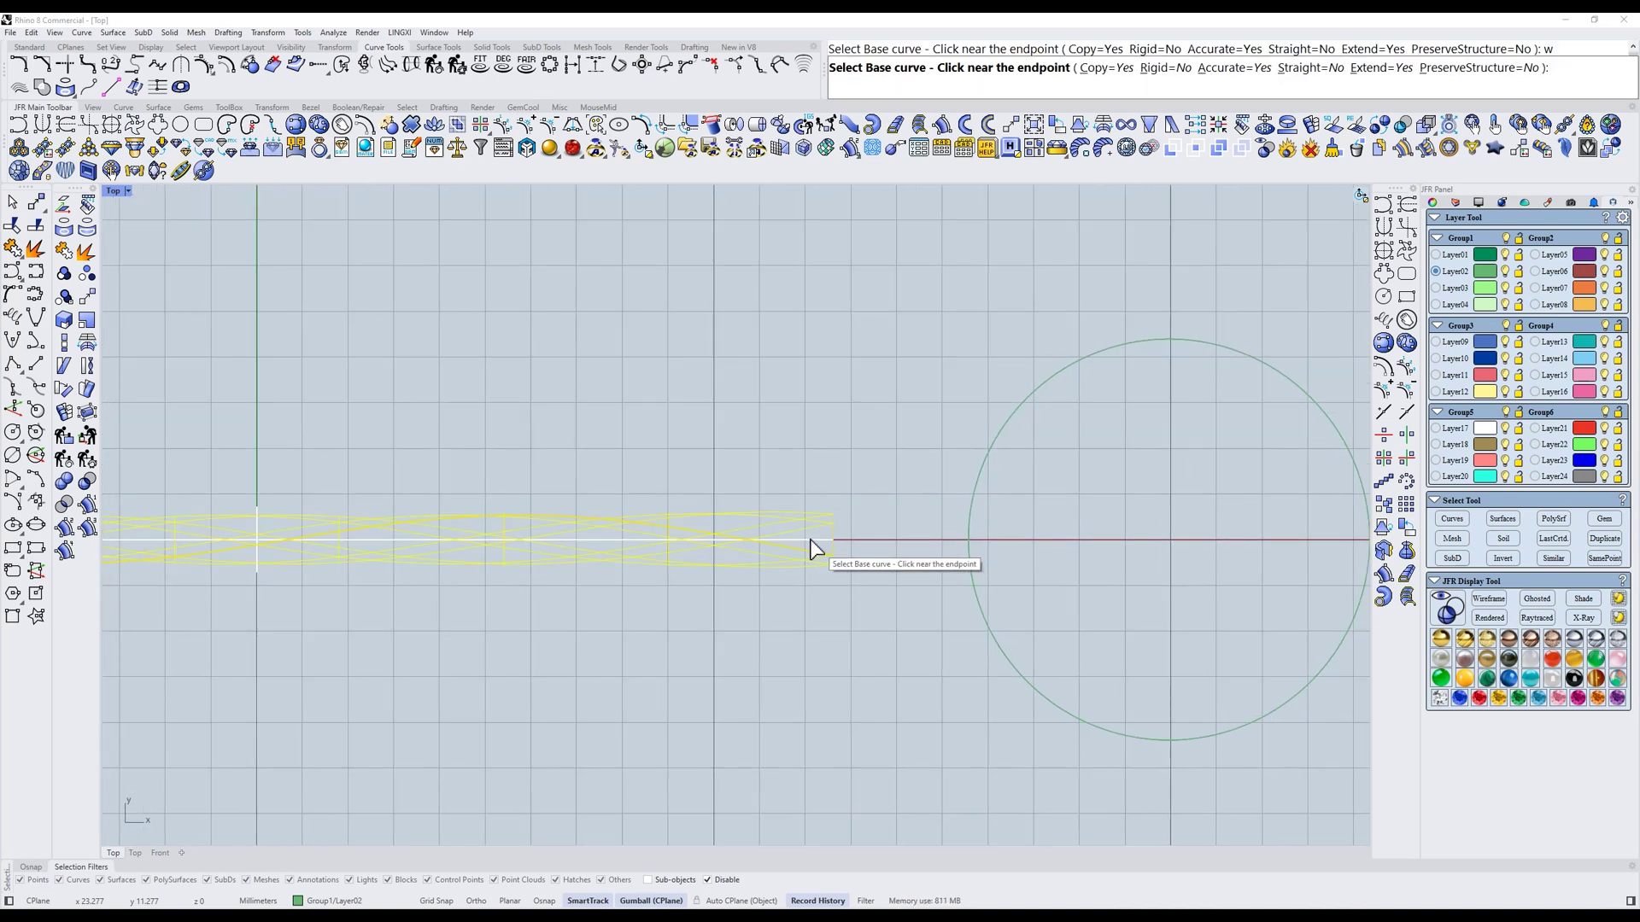
{"action": "left_click", "coordinate": [1037, 395]}
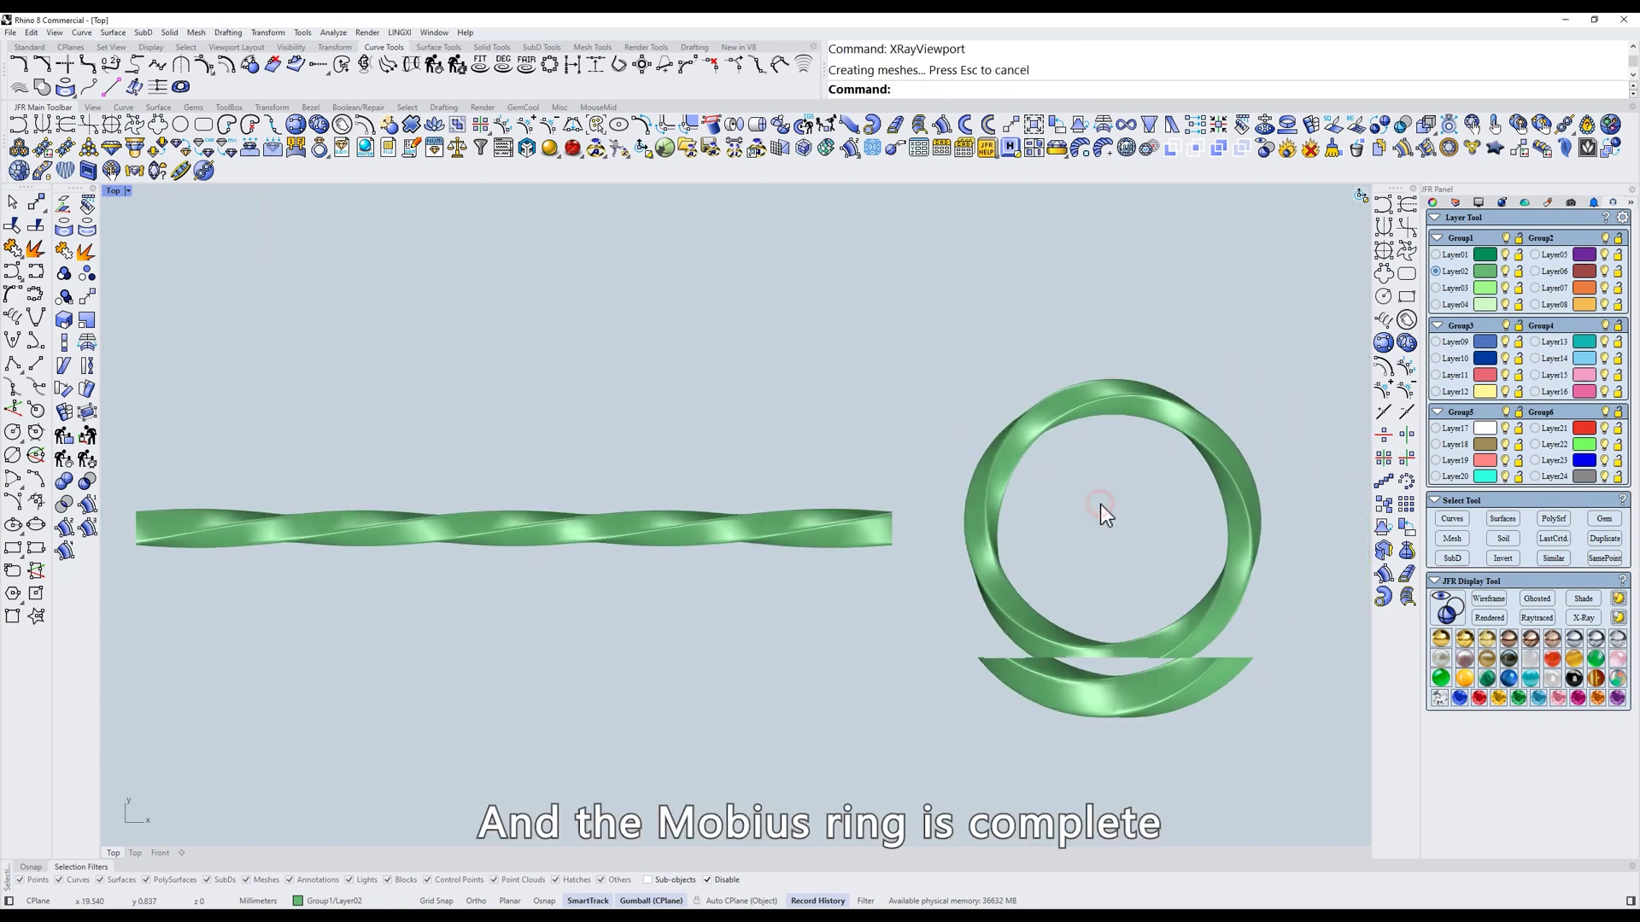
{"action": "scroll", "coordinate": [1100, 504], "scroll_direction": "down", "scroll_amount": 2}
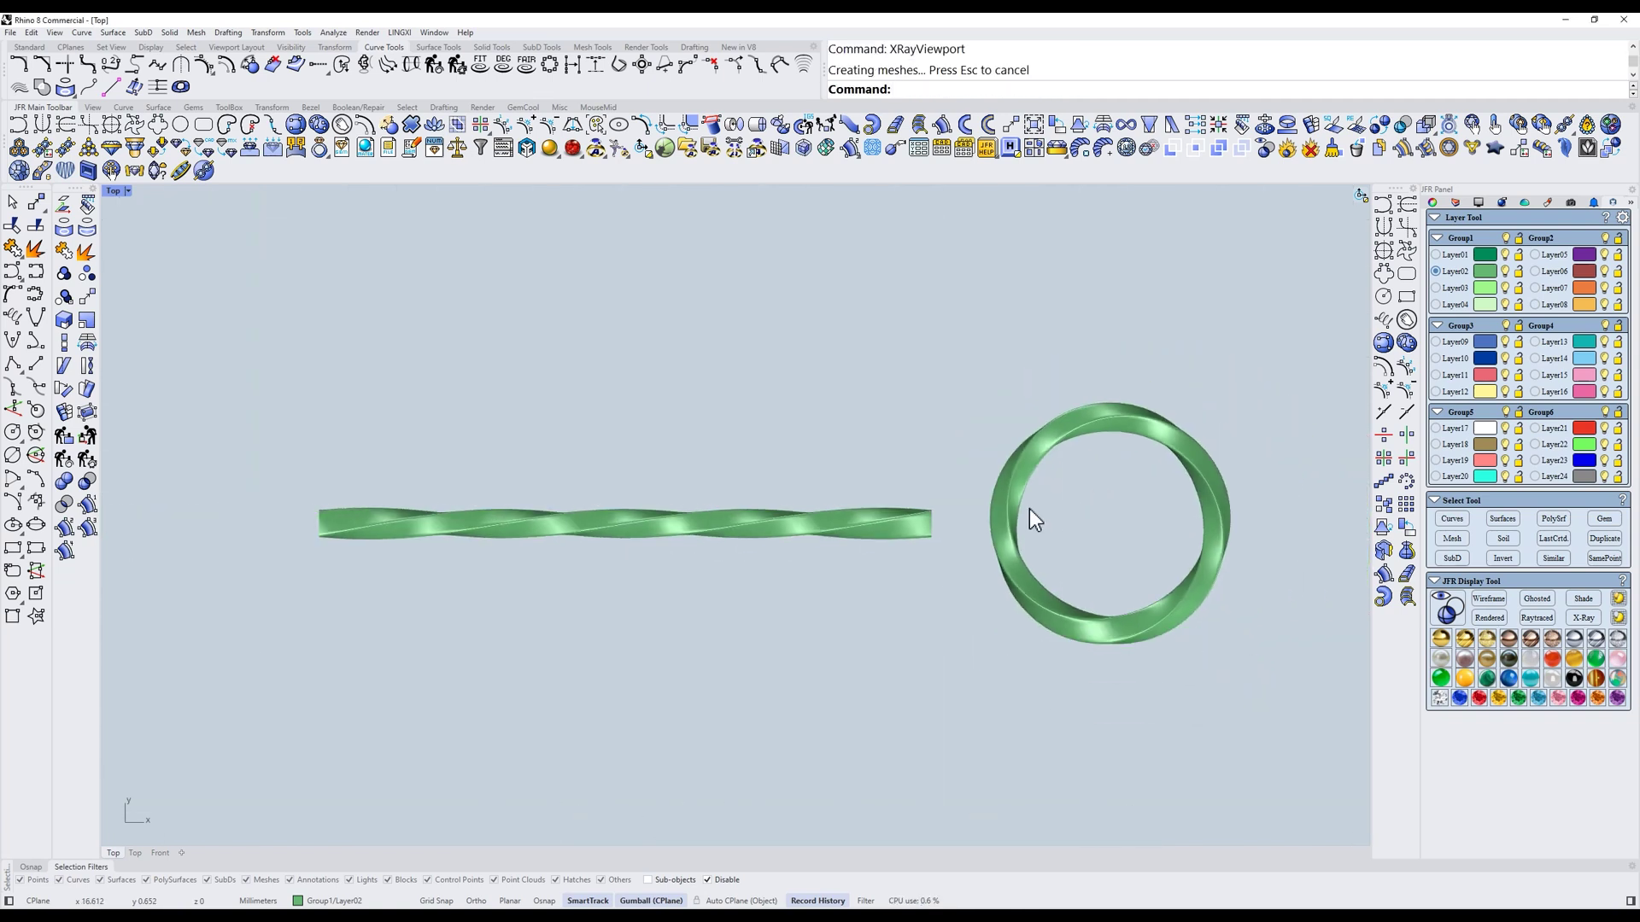
{"action": "scroll", "coordinate": [1155, 531], "scroll_direction": "up", "scroll_amount": 6}
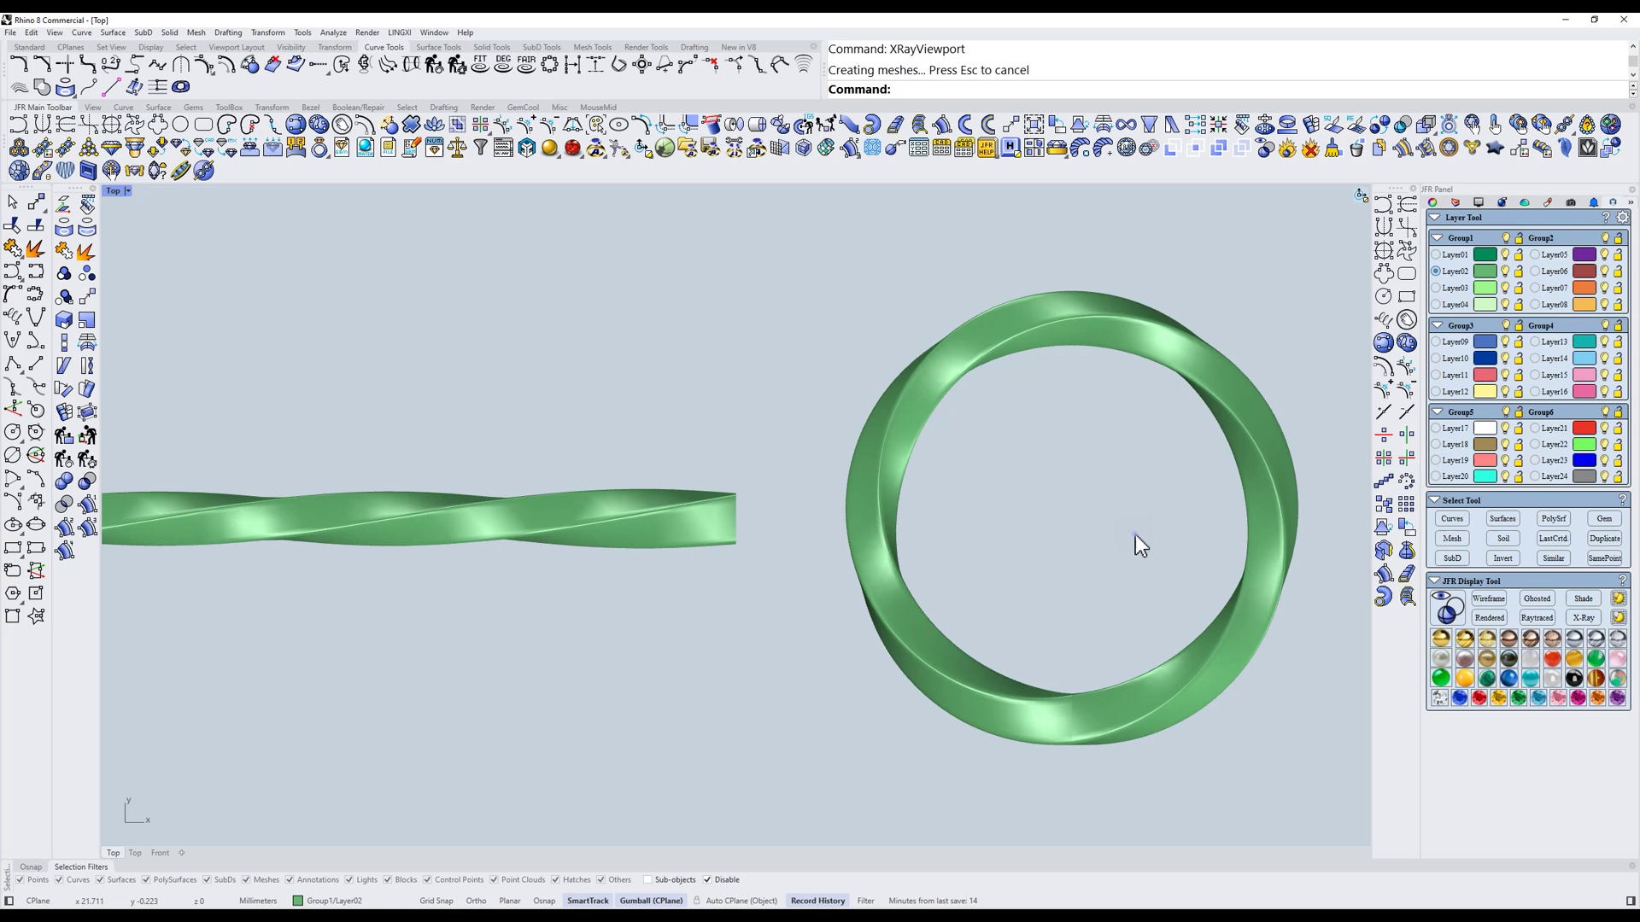
{"action": "right_click_drag", "start_coordinate": [1135, 534], "coordinate": [1078, 564], "text": "ctrl+shift"}
{"action": "scroll", "coordinate": [1072, 494], "scroll_direction": "down", "scroll_amount": 2}
{"action": "right_click", "coordinate": [1072, 494]}
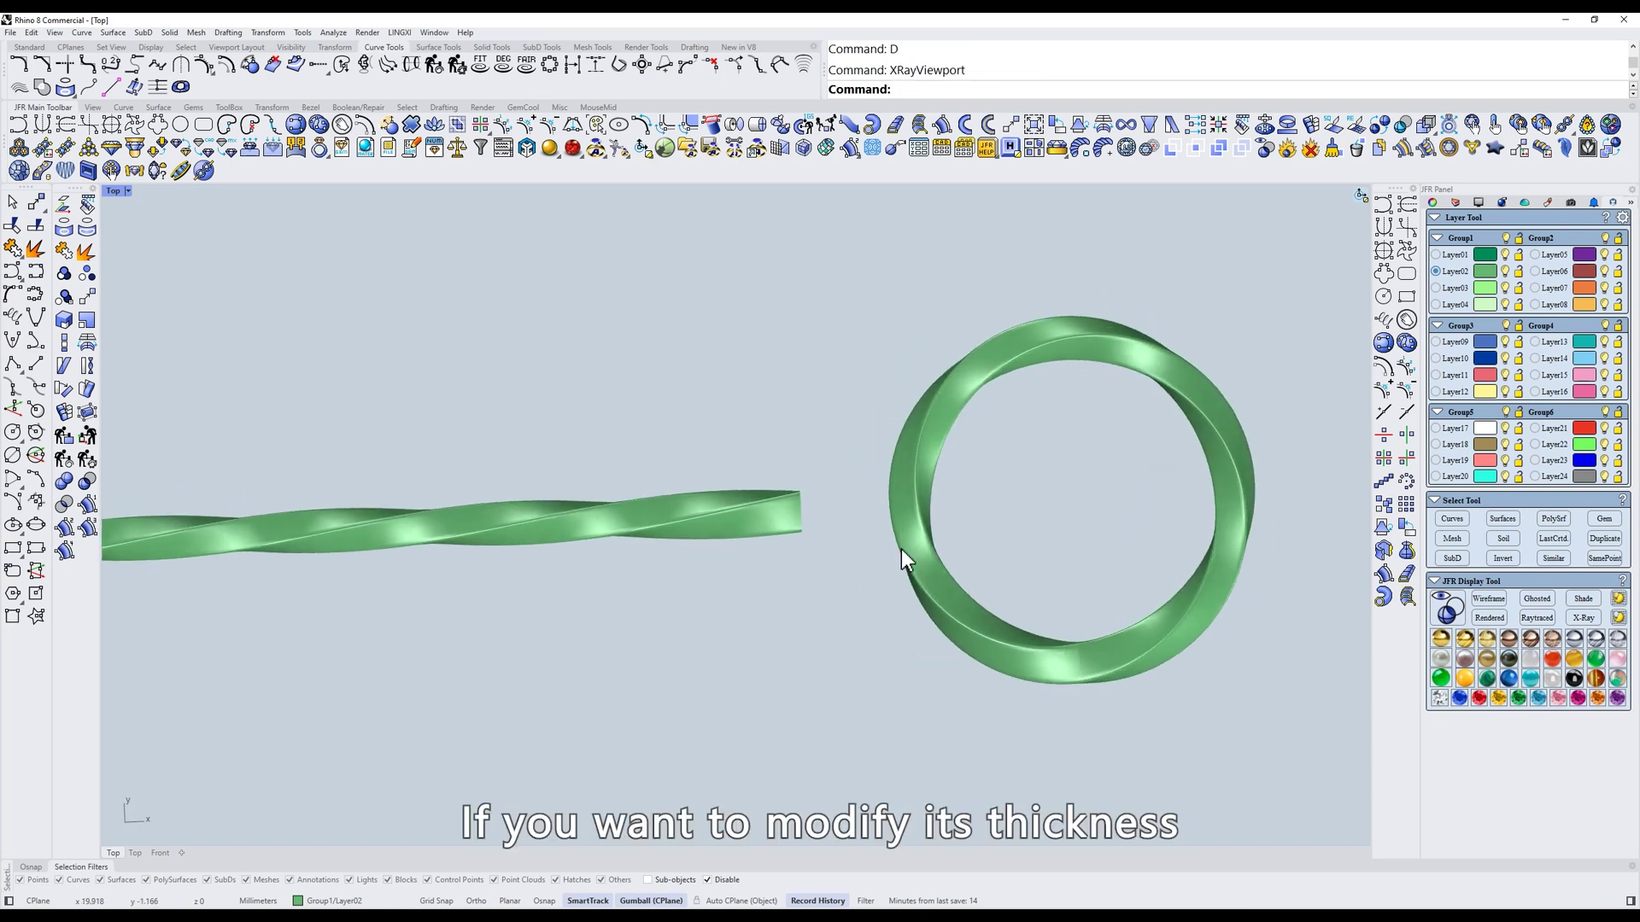
Select the twisted bar together with its base line and shorten both slightly along X to adjust the linked ring's thickness
{"action": "type", "text": "1"}
{"action": "key", "text": "space"}
{"action": "left_click", "coordinate": [800, 523]}
{"action": "type", "text": "w"}
{"action": "key", "text": "space"}
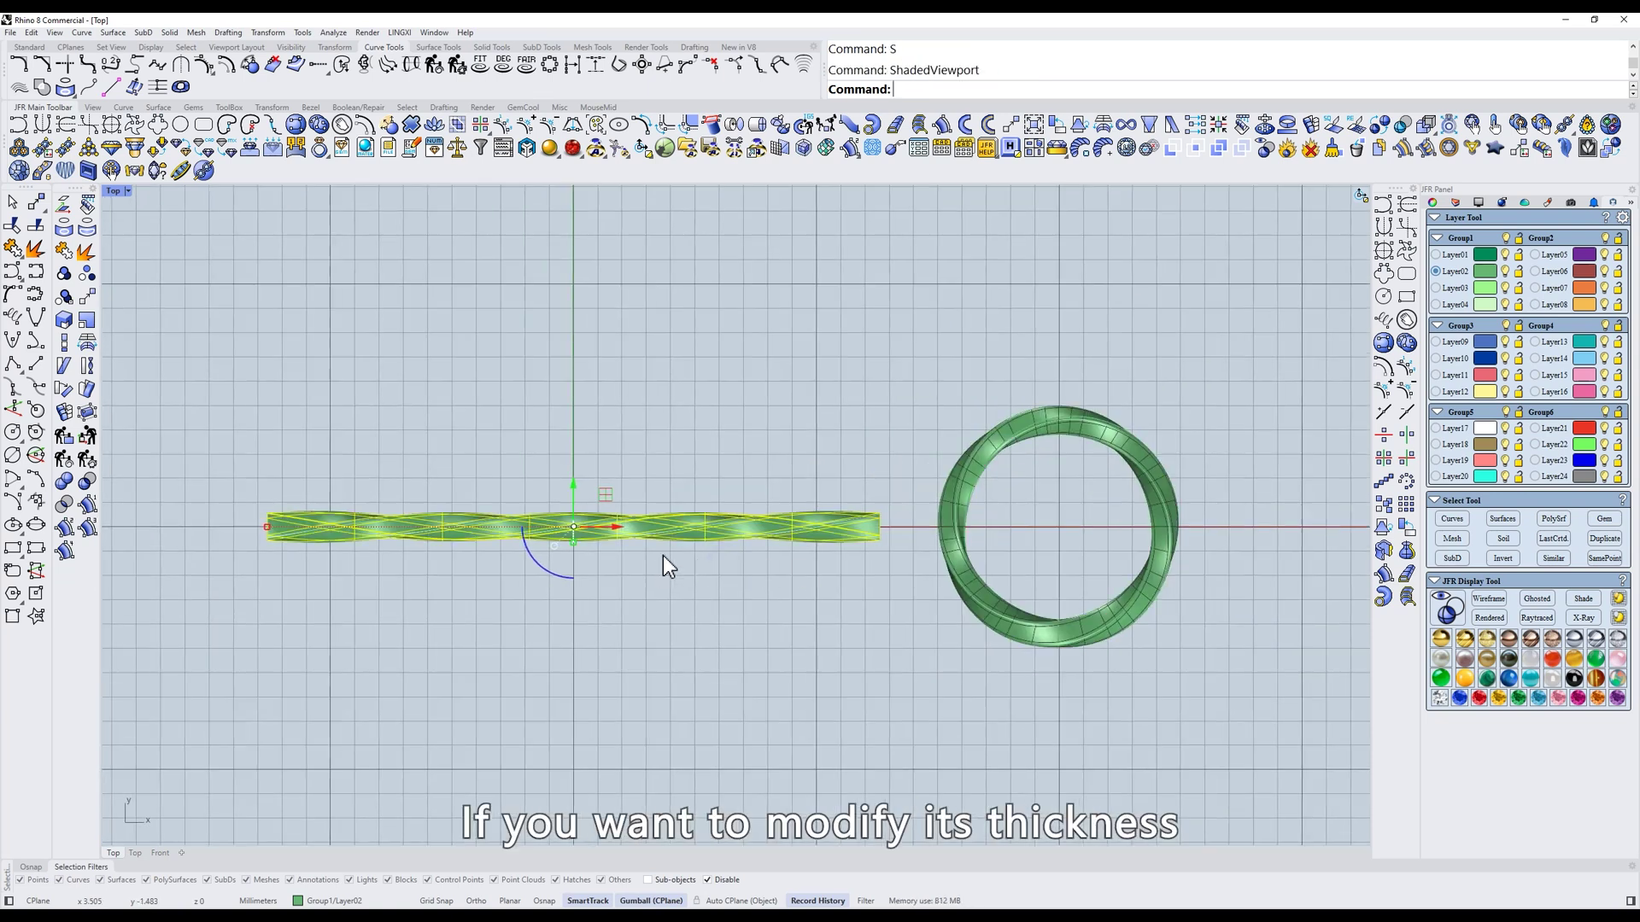
{"action": "type", "text": "w"}
{"action": "key", "text": "Return"}
{"action": "key", "text": "Escape"}
{"action": "left_click_drag", "start_coordinate": [812, 581], "coordinate": [396, 545]}
{"action": "type", "text": "S"}
{"action": "key", "text": "Return"}
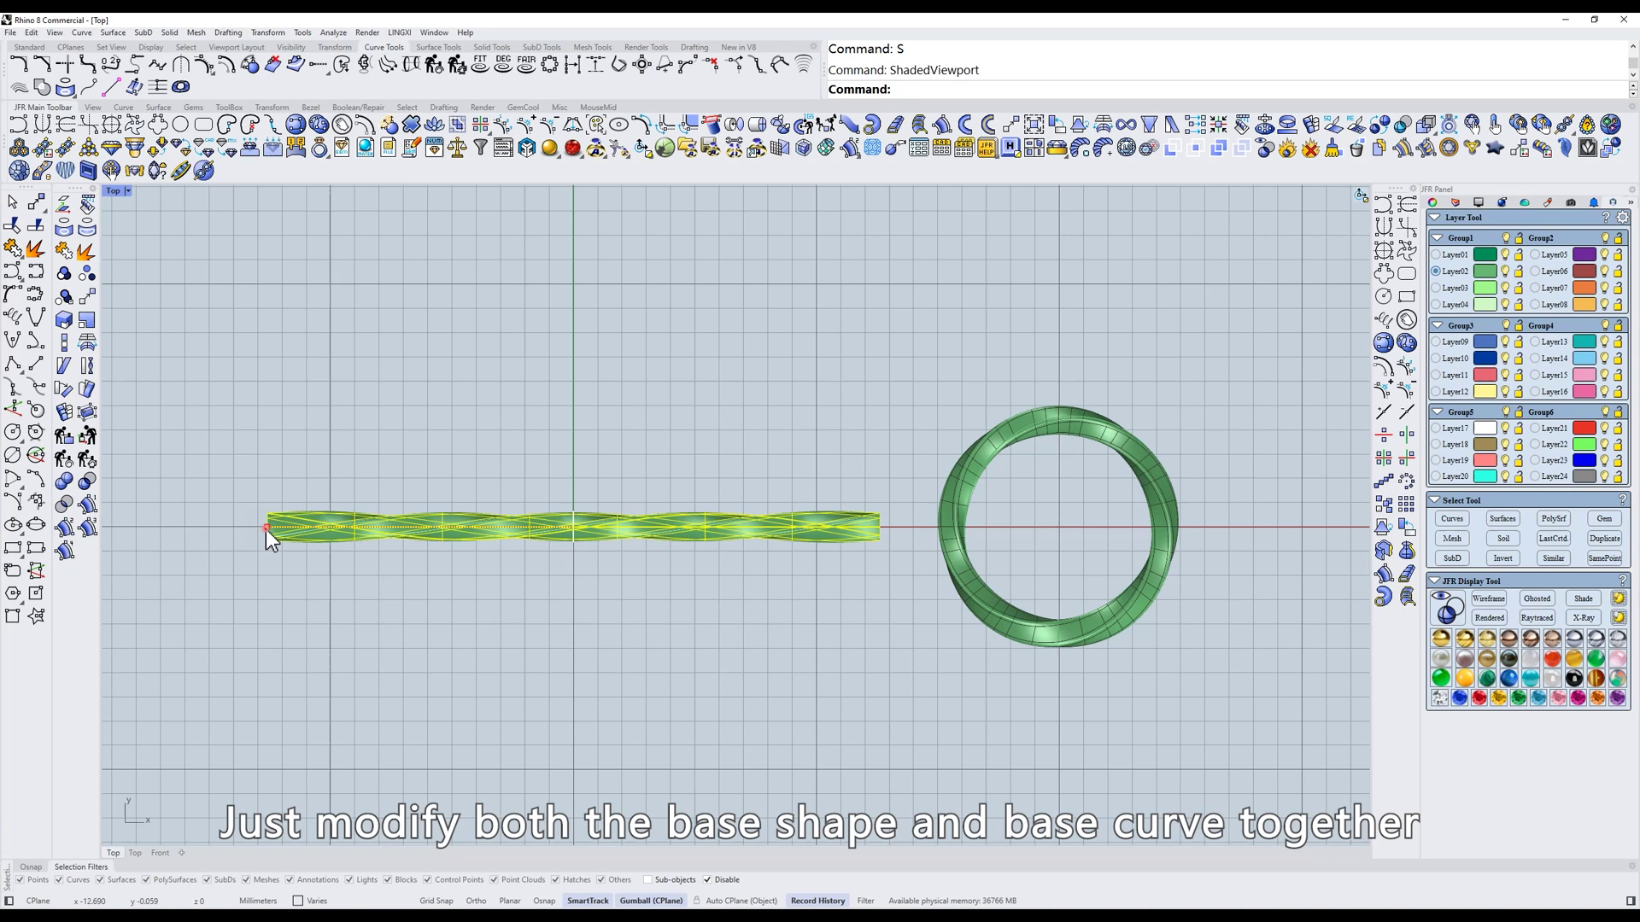
{"action": "mouse_move", "coordinate": [264, 529]}
{"action": "left_mouse_down"}
{"action": "mouse_move", "coordinate": [185, 527]}
{"action": "mouse_move", "coordinate": [275, 531]}
{"action": "left_mouse_up"}
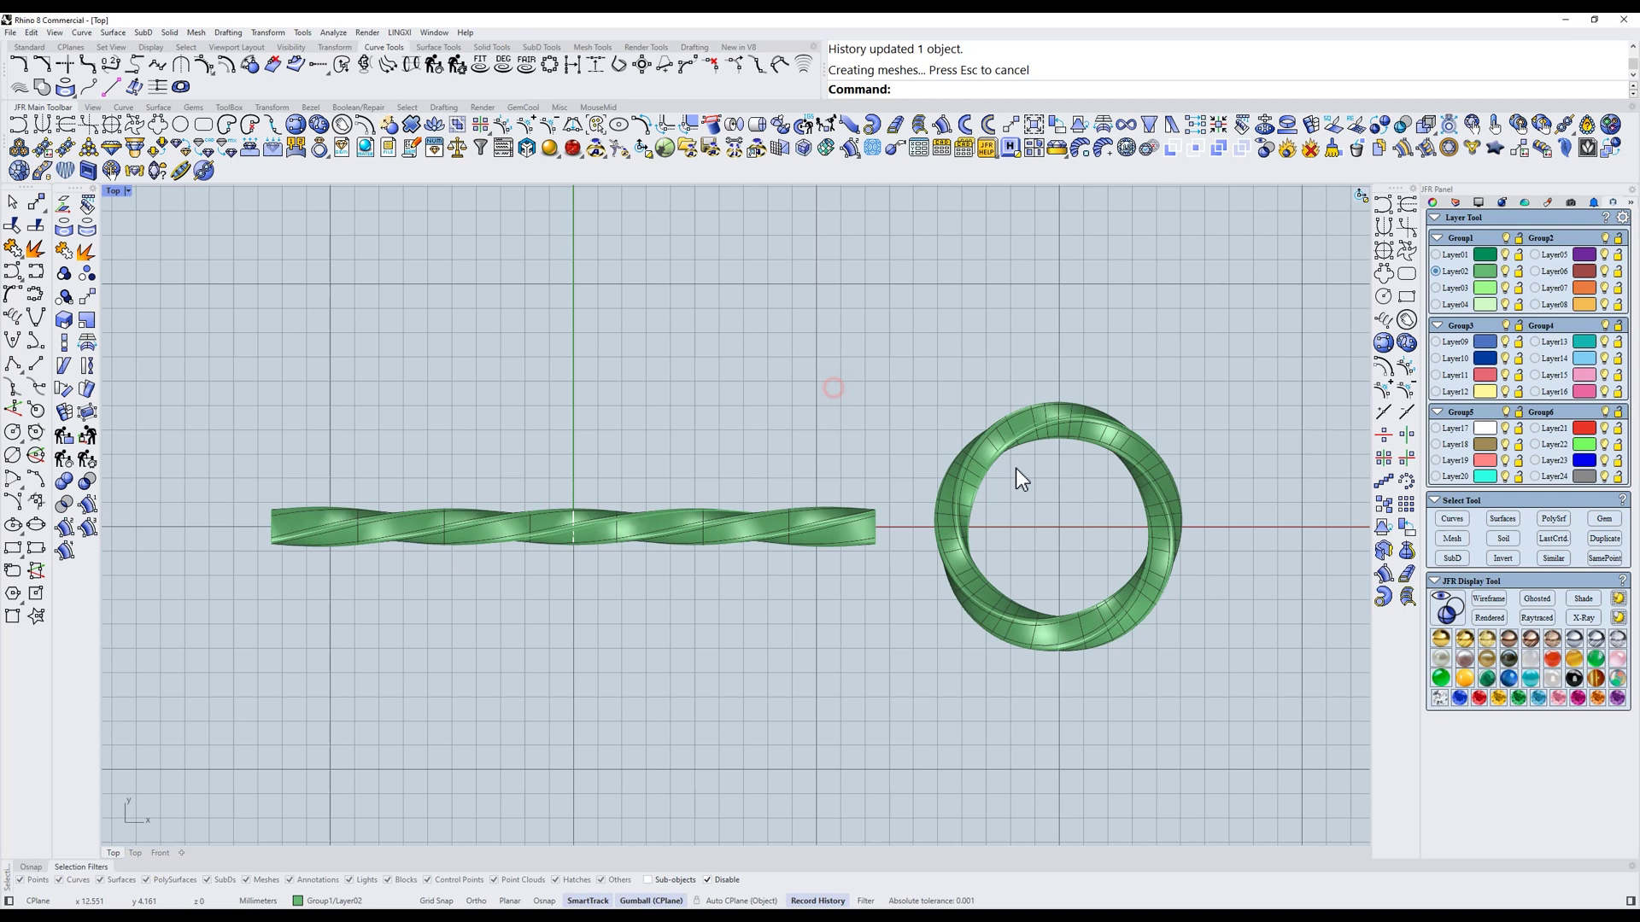
Show the twisted bar's control points in the top view
{"action": "scroll", "coordinate": [1016, 468], "scroll_direction": "up", "scroll_amount": 5}
{"action": "type", "text": "D"}
{"action": "key", "text": "Return"}
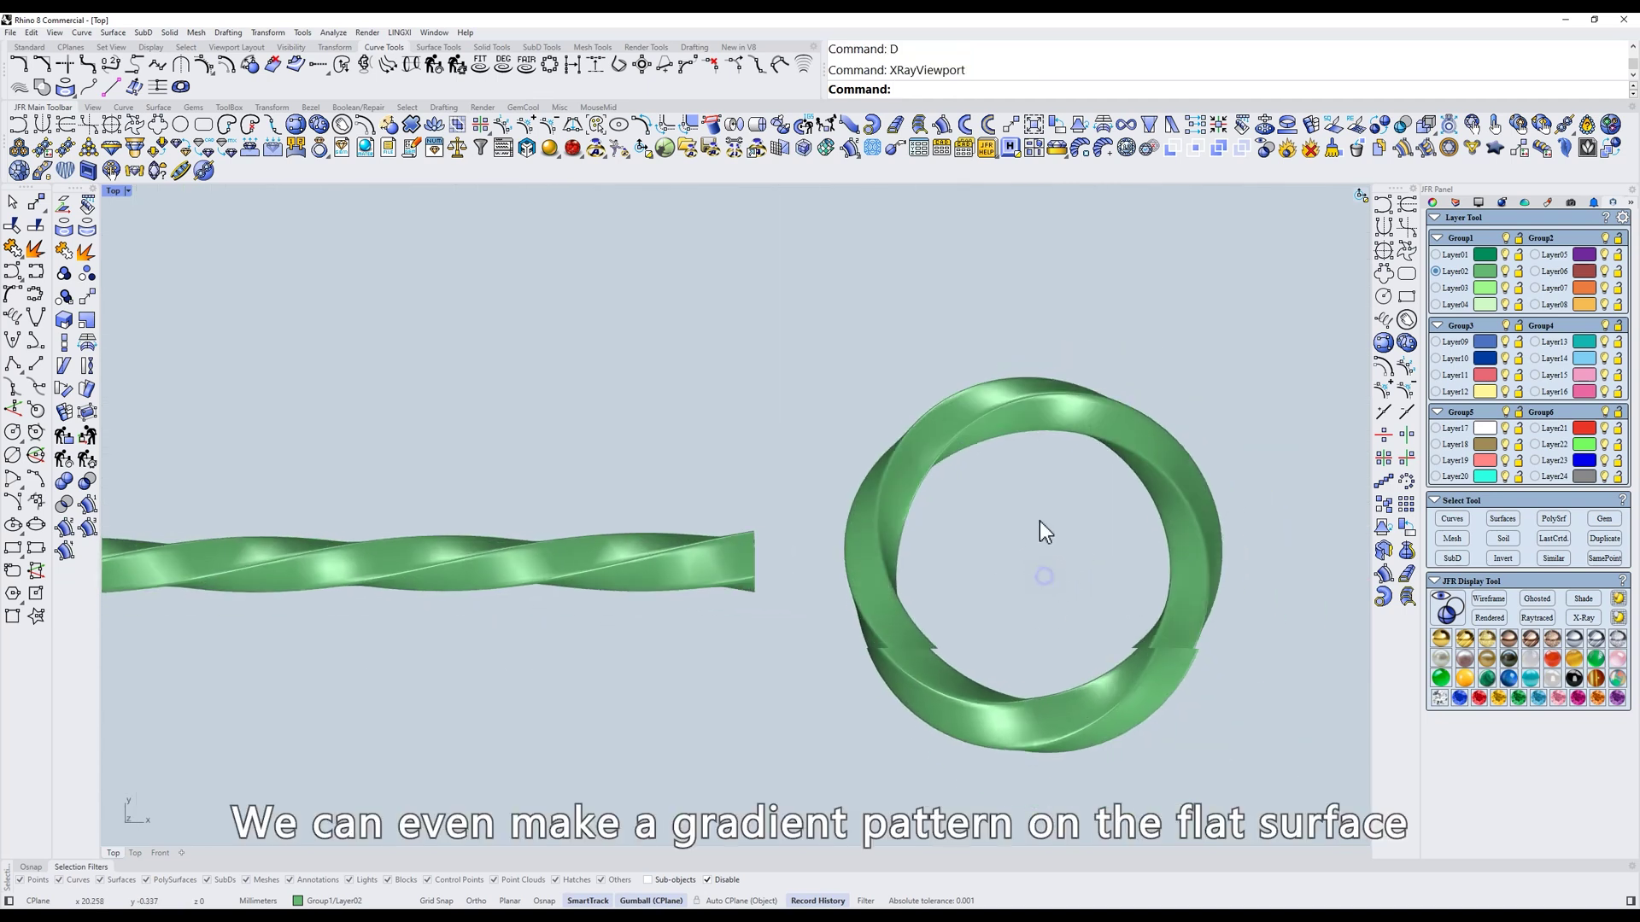
{"action": "left_click", "coordinate": [696, 588]}
{"action": "scroll", "coordinate": [699, 583], "scroll_direction": "down", "scroll_amount": 4}
{"action": "right_click_drag", "start_coordinate": [700, 576], "coordinate": [737, 584]}
{"action": "type", "text": "z"}
{"action": "key", "text": "Return"}
{"action": "type", "text": "w"}
{"action": "key", "text": "Return"}
Scale the twisted bar's inner control points along X toward the centre to give the twist a gradient
{"action": "left_click_drag", "start_coordinate": [297, 530], "coordinate": [854, 694]}
{"action": "type", "text": "S"}
{"action": "key", "text": "Return"}
{"action": "scroll", "coordinate": [942, 586], "scroll_direction": "up", "scroll_amount": 3}
{"action": "scroll", "coordinate": [942, 586], "scroll_direction": "down", "scroll_amount": 2}
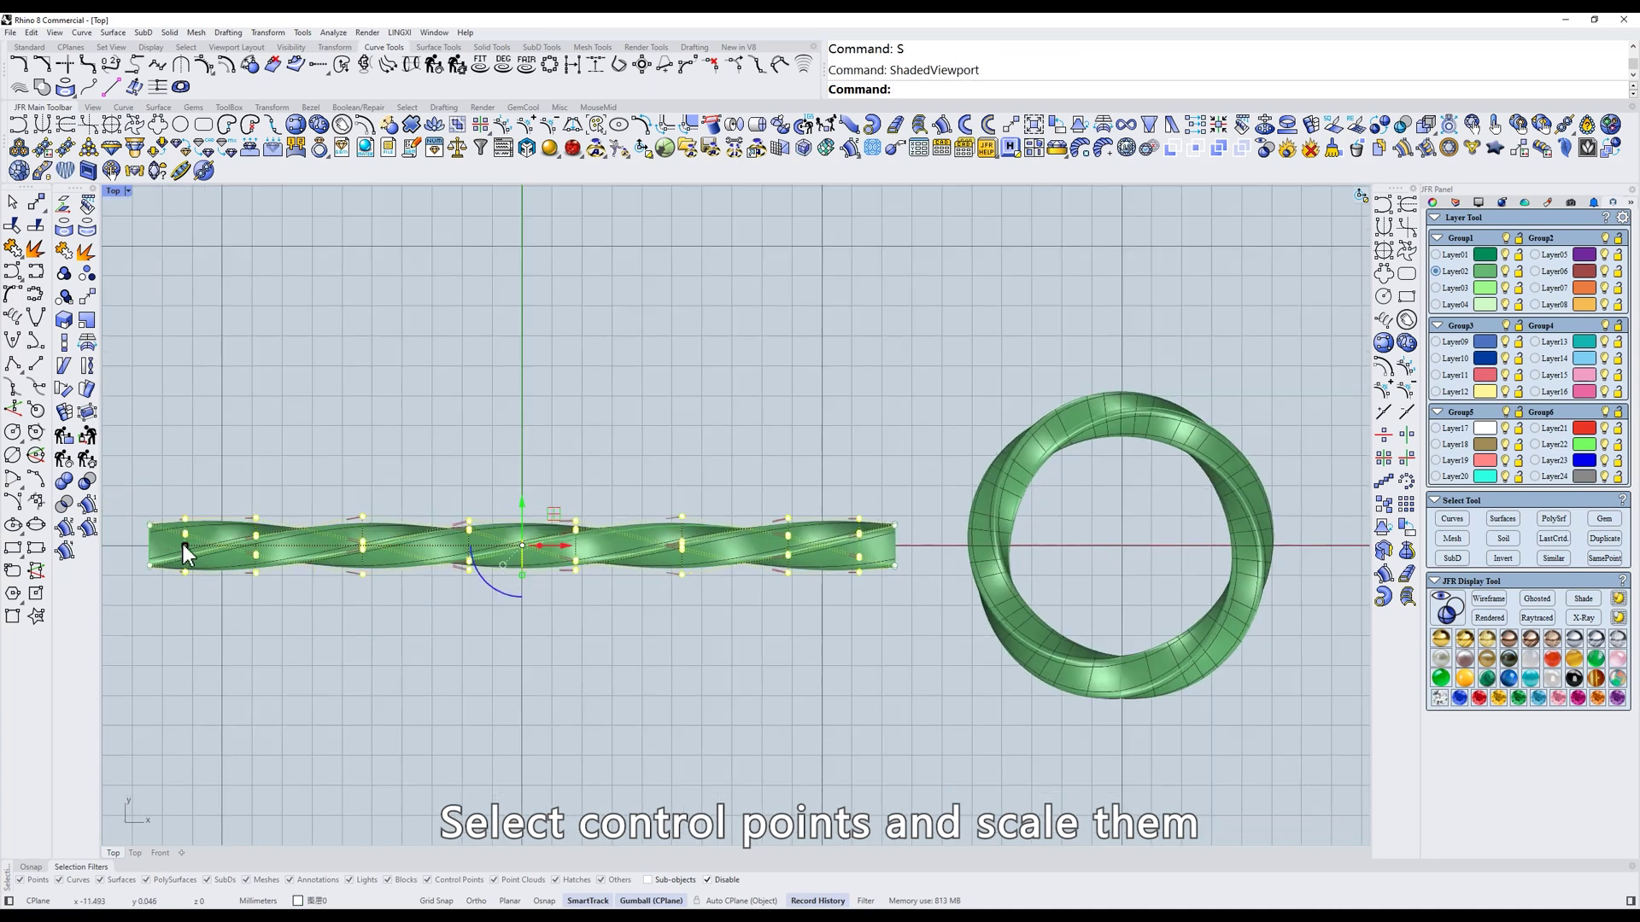
{"action": "left_click_drag", "start_coordinate": [183, 545], "coordinate": [283, 552]}
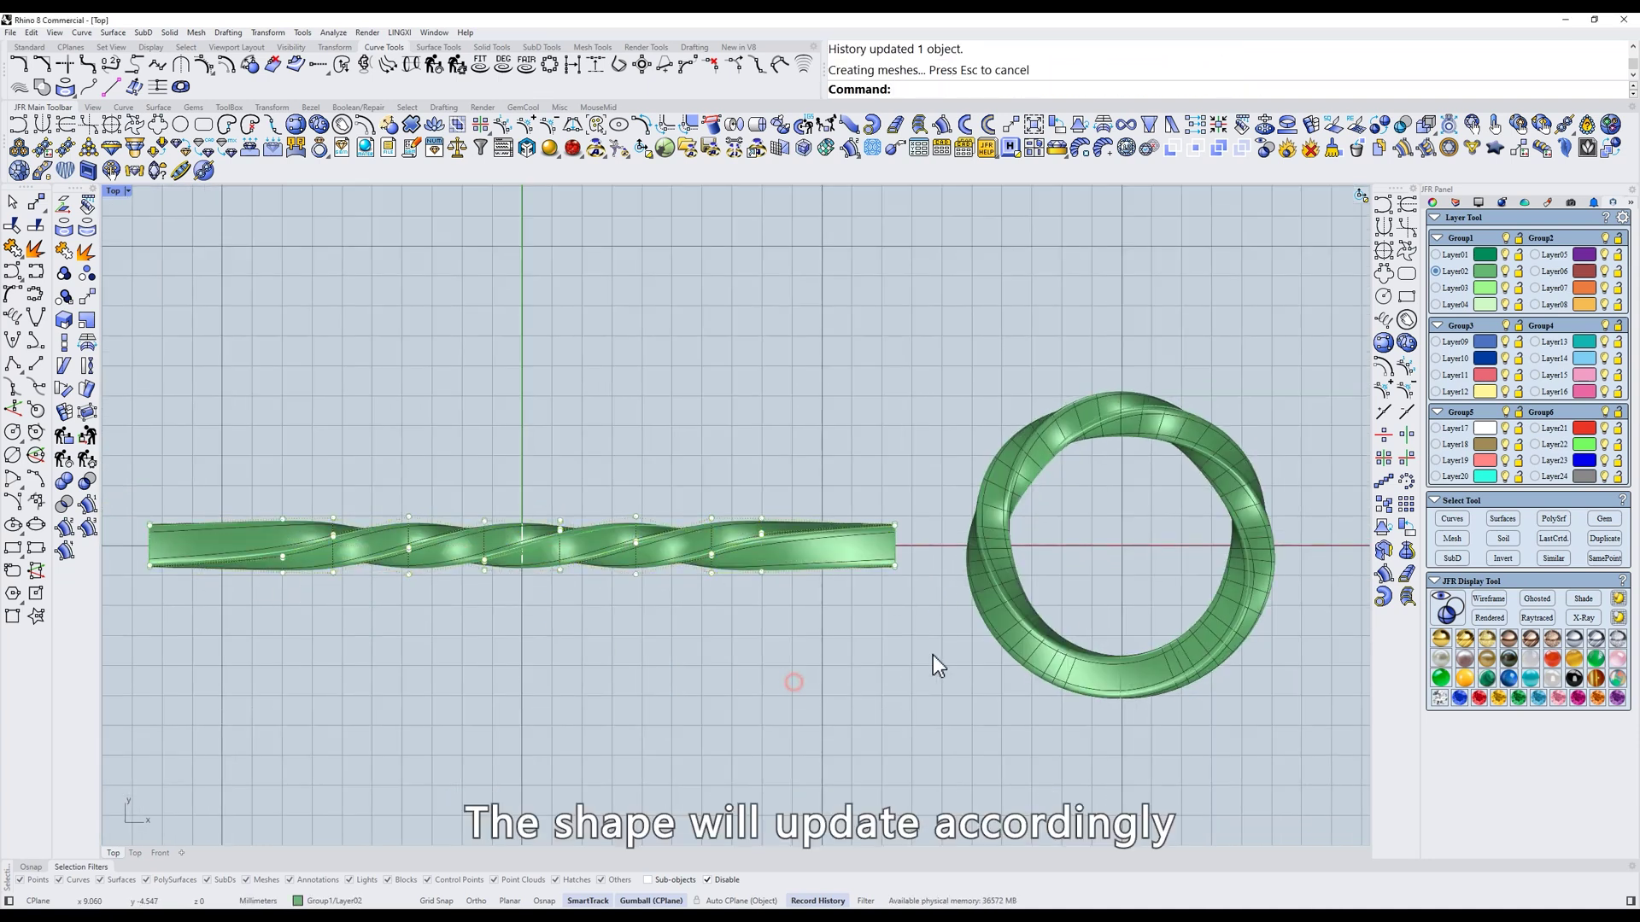
{"action": "type", "text": "D"}
{"action": "key", "text": "Return"}
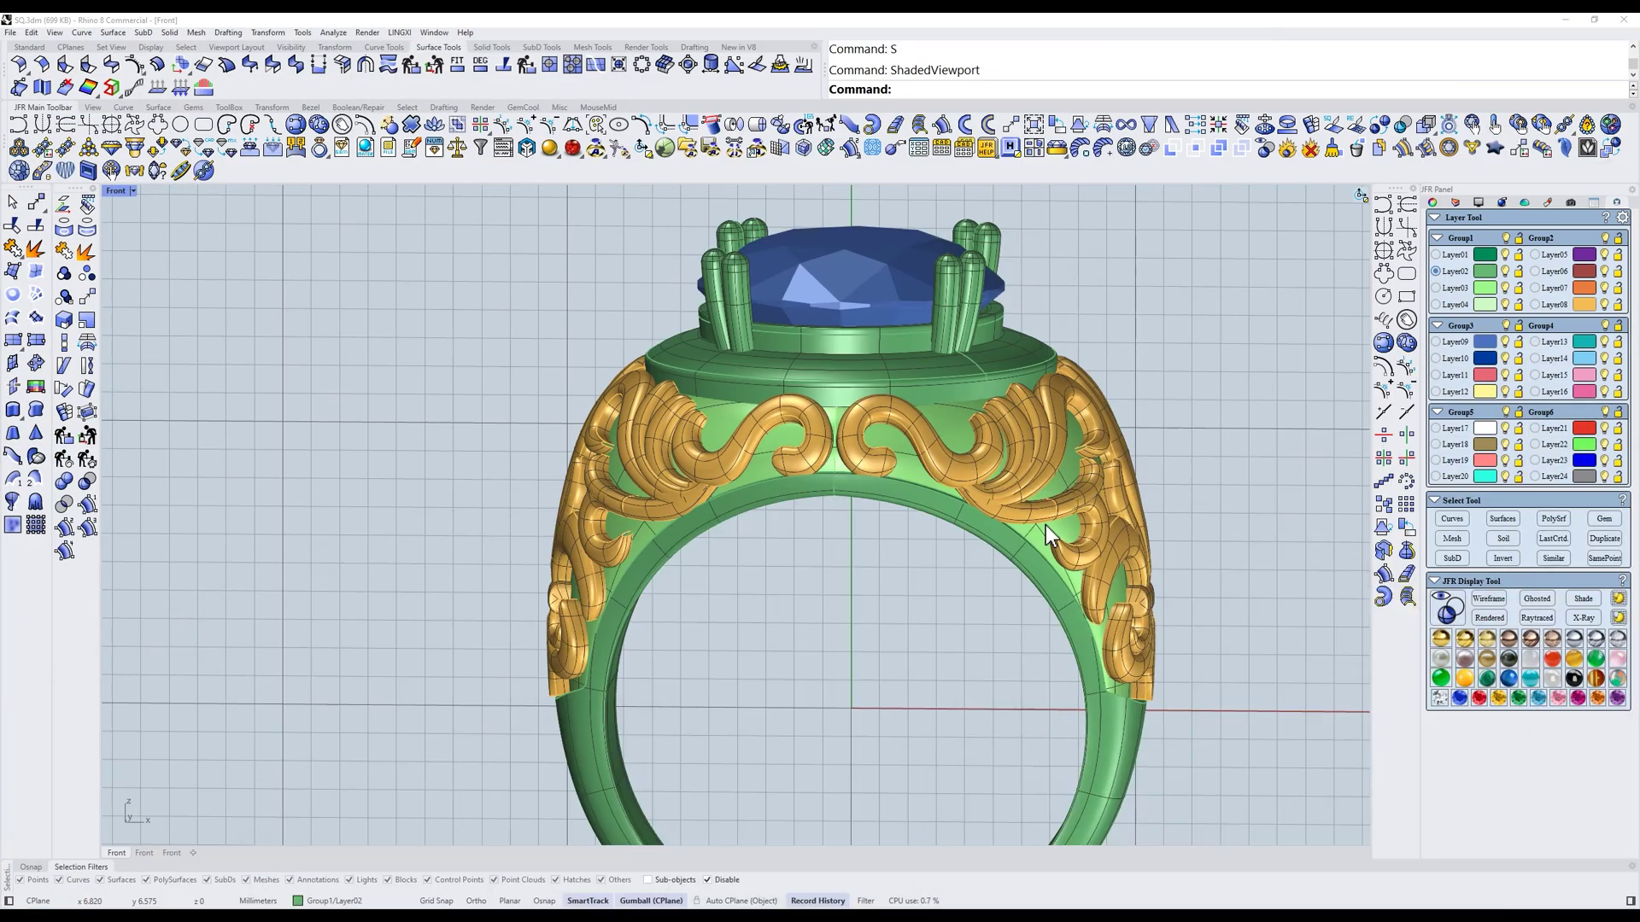
Examine the gemstone ring's shank and the flat scroll pattern below it, mainly in the right view
{"action": "right_click_drag", "start_coordinate": [1135, 539], "coordinate": [1144, 508]}
{"action": "type", "text": "r"}
{"action": "key", "text": "Return"}
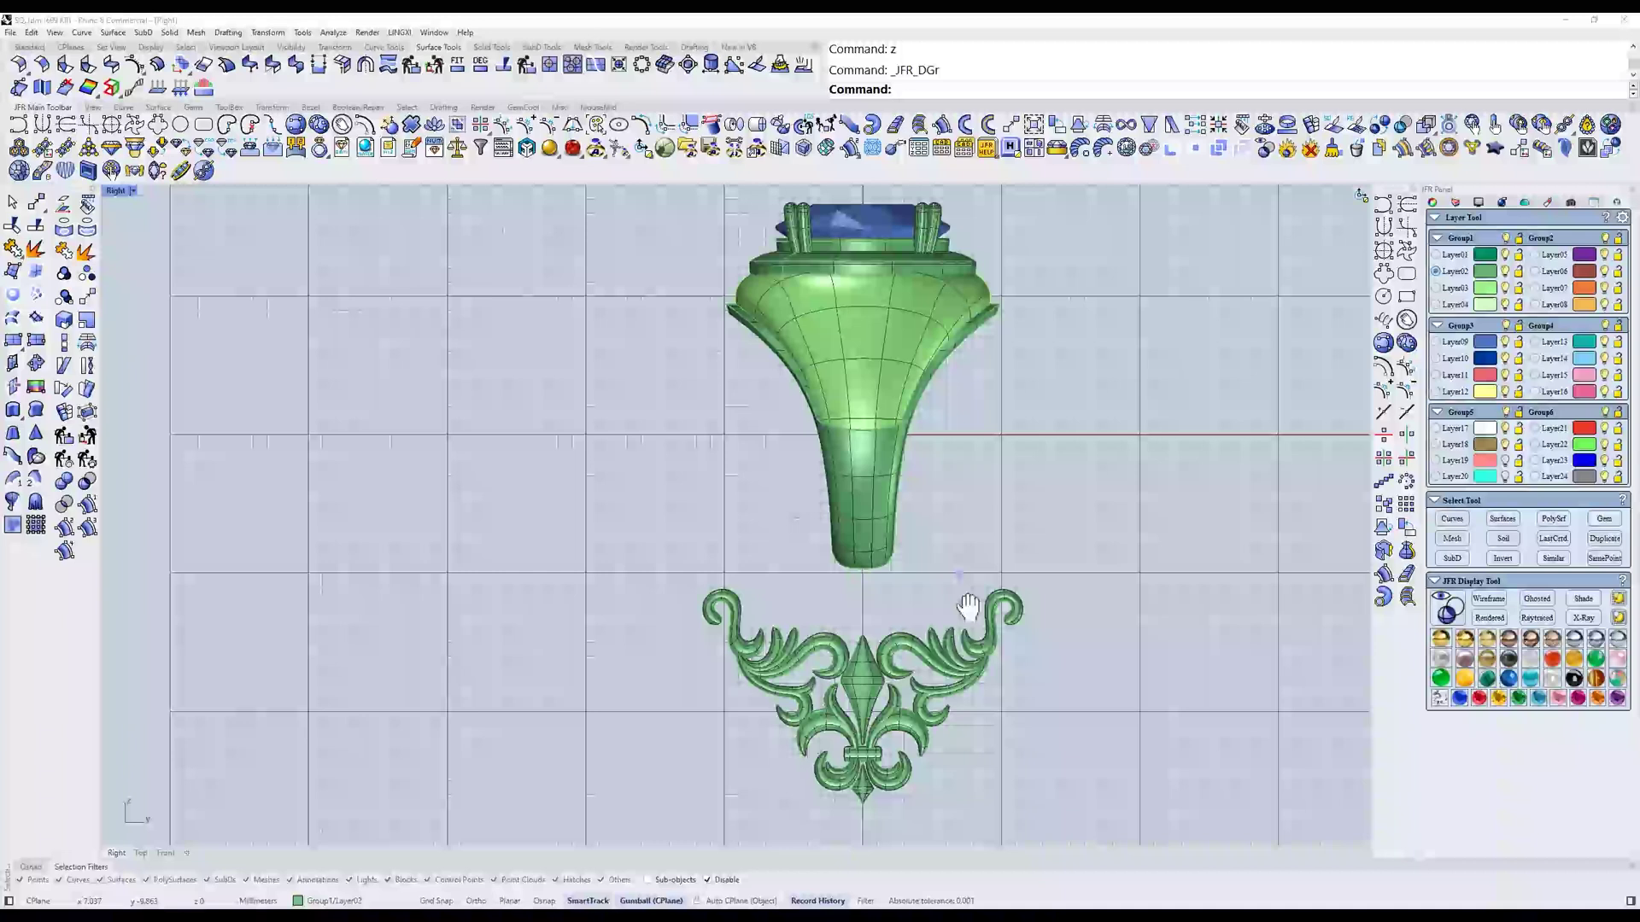
{"action": "scroll", "coordinate": [849, 719], "scroll_direction": "up", "scroll_amount": 2}
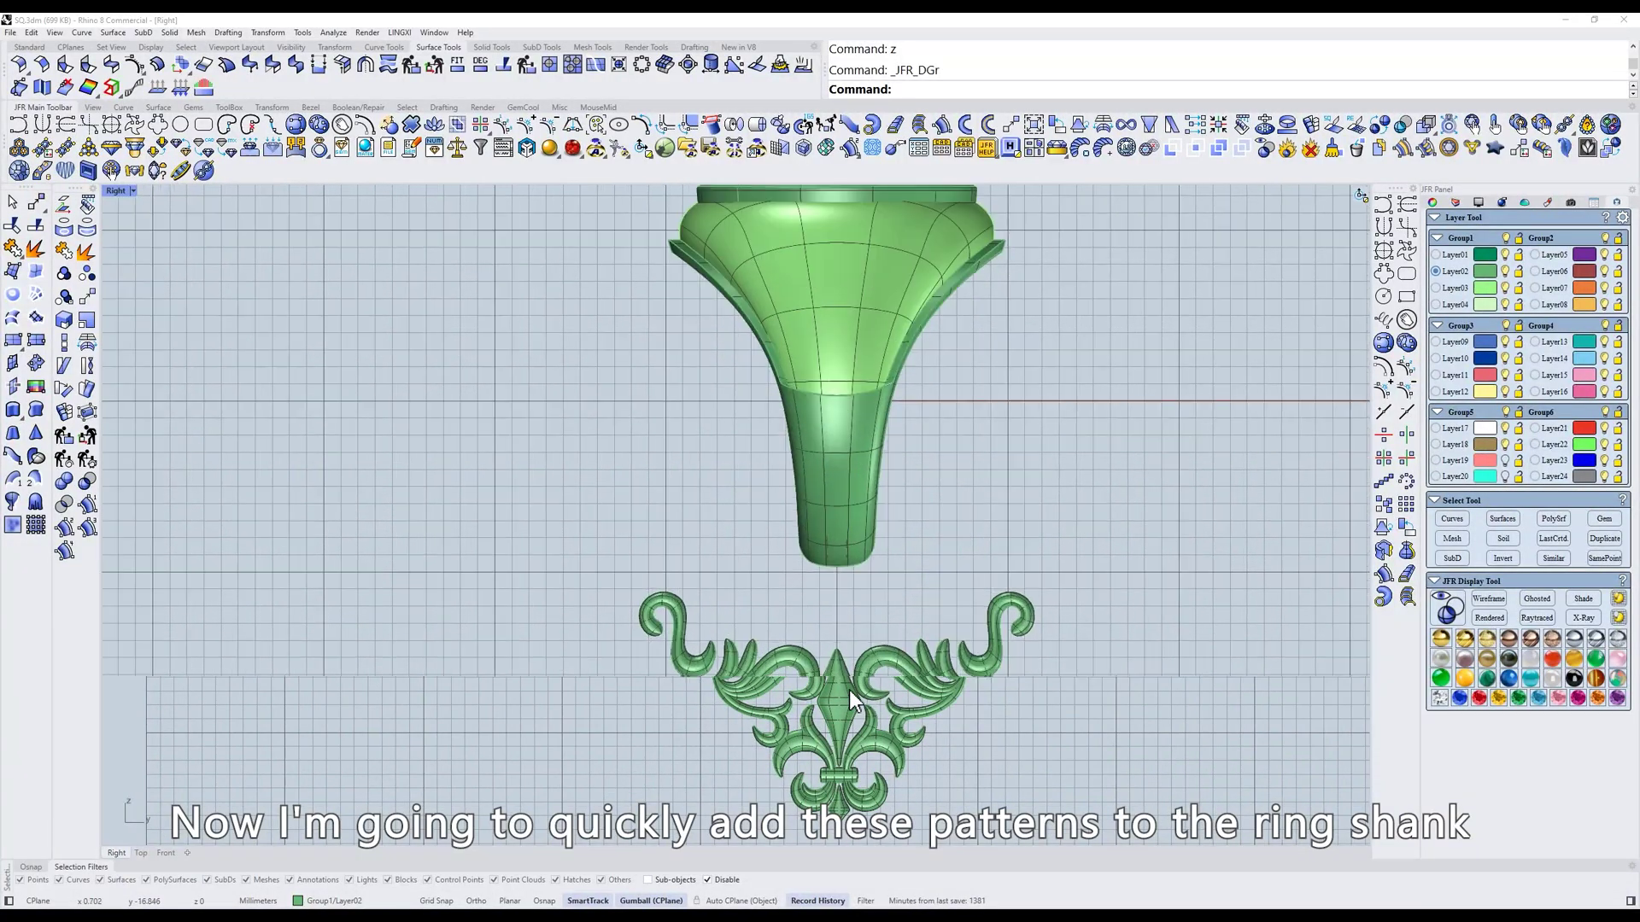
{"action": "right_click_drag", "start_coordinate": [803, 300], "coordinate": [942, 311], "text": "ctrl+shift"}
{"action": "type", "text": "r"}
{"action": "key", "text": "Return"}
{"action": "right_click_drag", "start_coordinate": [875, 658], "coordinate": [845, 504]}
{"action": "scroll", "coordinate": [834, 588], "scroll_direction": "up", "scroll_amount": 6}
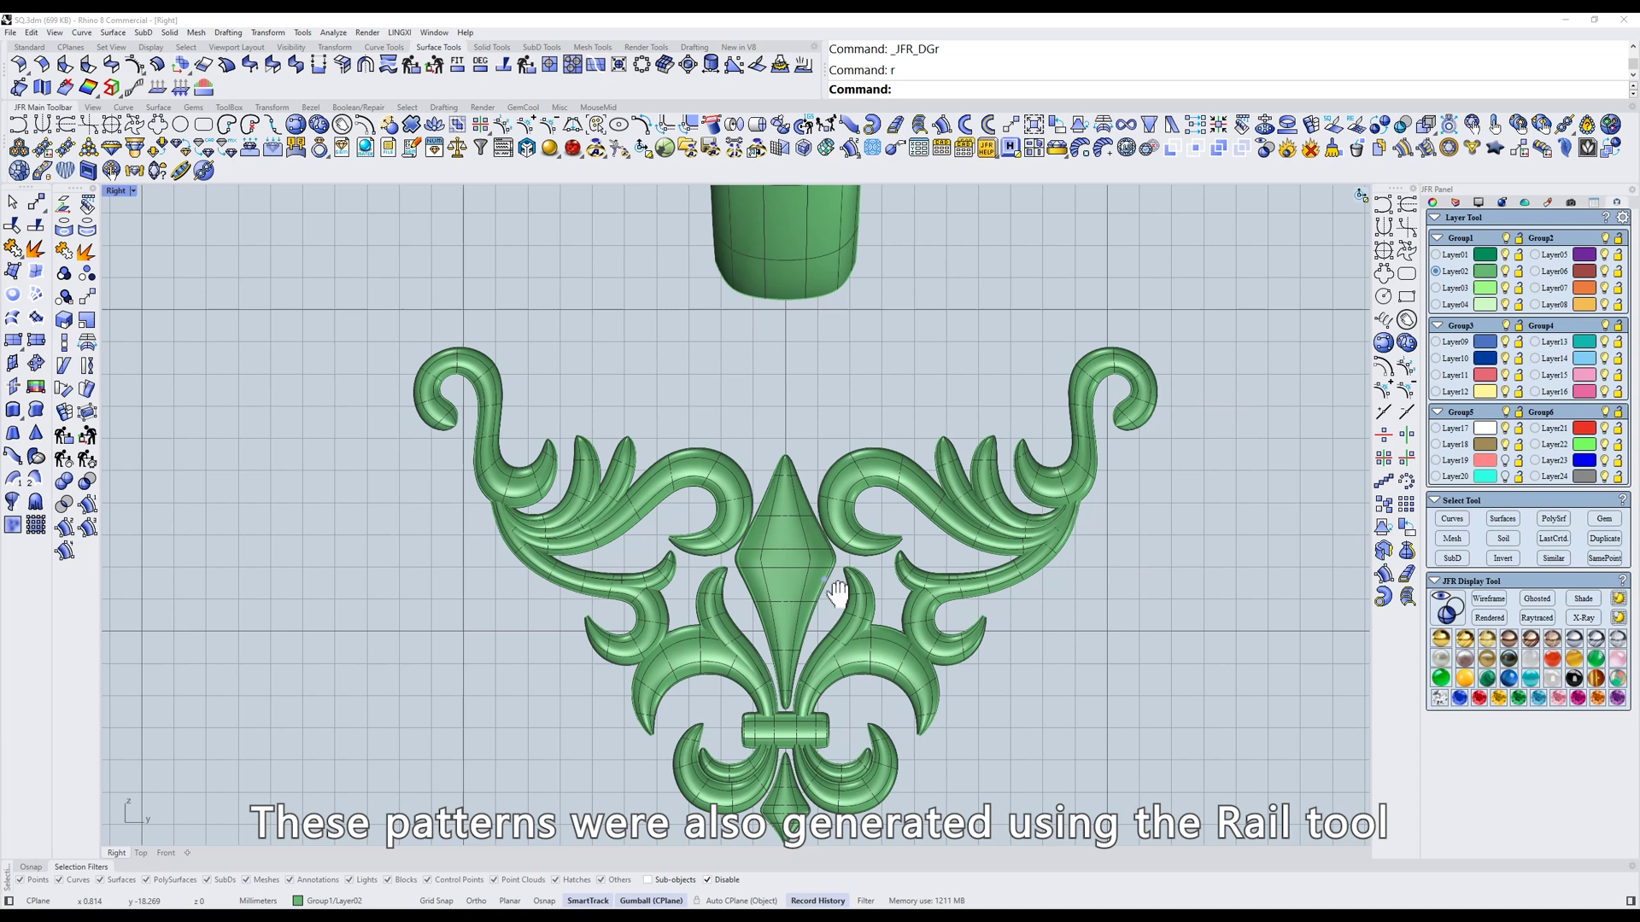
{"action": "right_click_drag", "start_coordinate": [834, 588], "coordinate": [870, 595]}
Inspect the control points of the leaf surfaces on one half of the flat pattern, and turn the points off
{"action": "left_click_drag", "start_coordinate": [740, 450], "coordinate": [628, 644]}
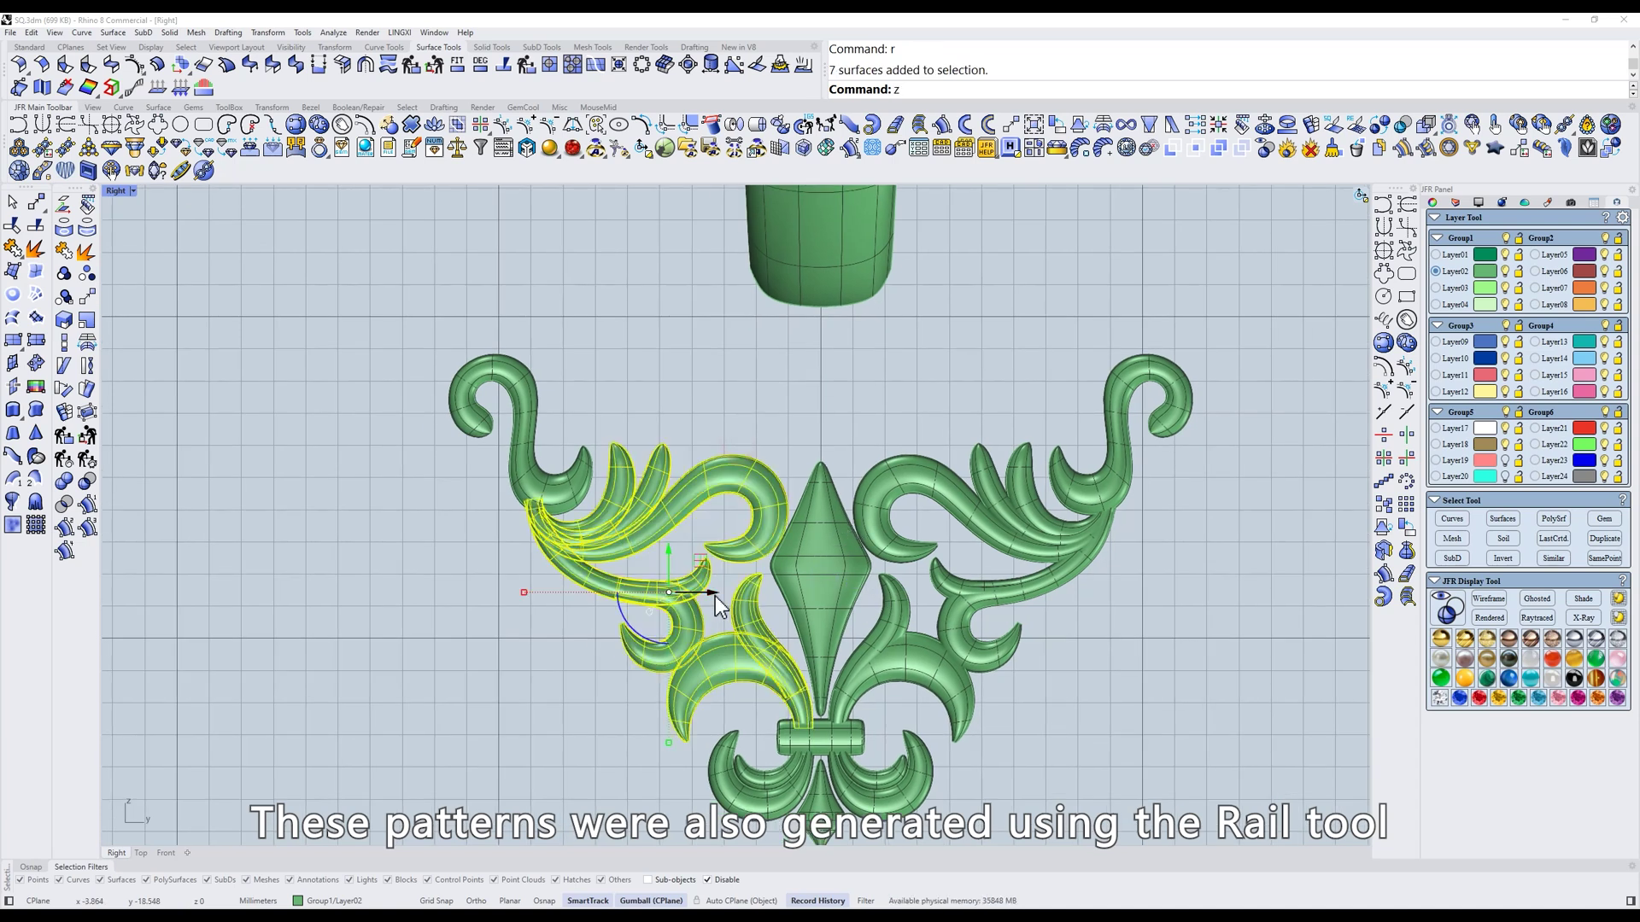
{"action": "type", "text": "z"}
{"action": "key", "text": "Return"}
{"action": "scroll", "coordinate": [726, 529], "scroll_direction": "up", "scroll_amount": 2}
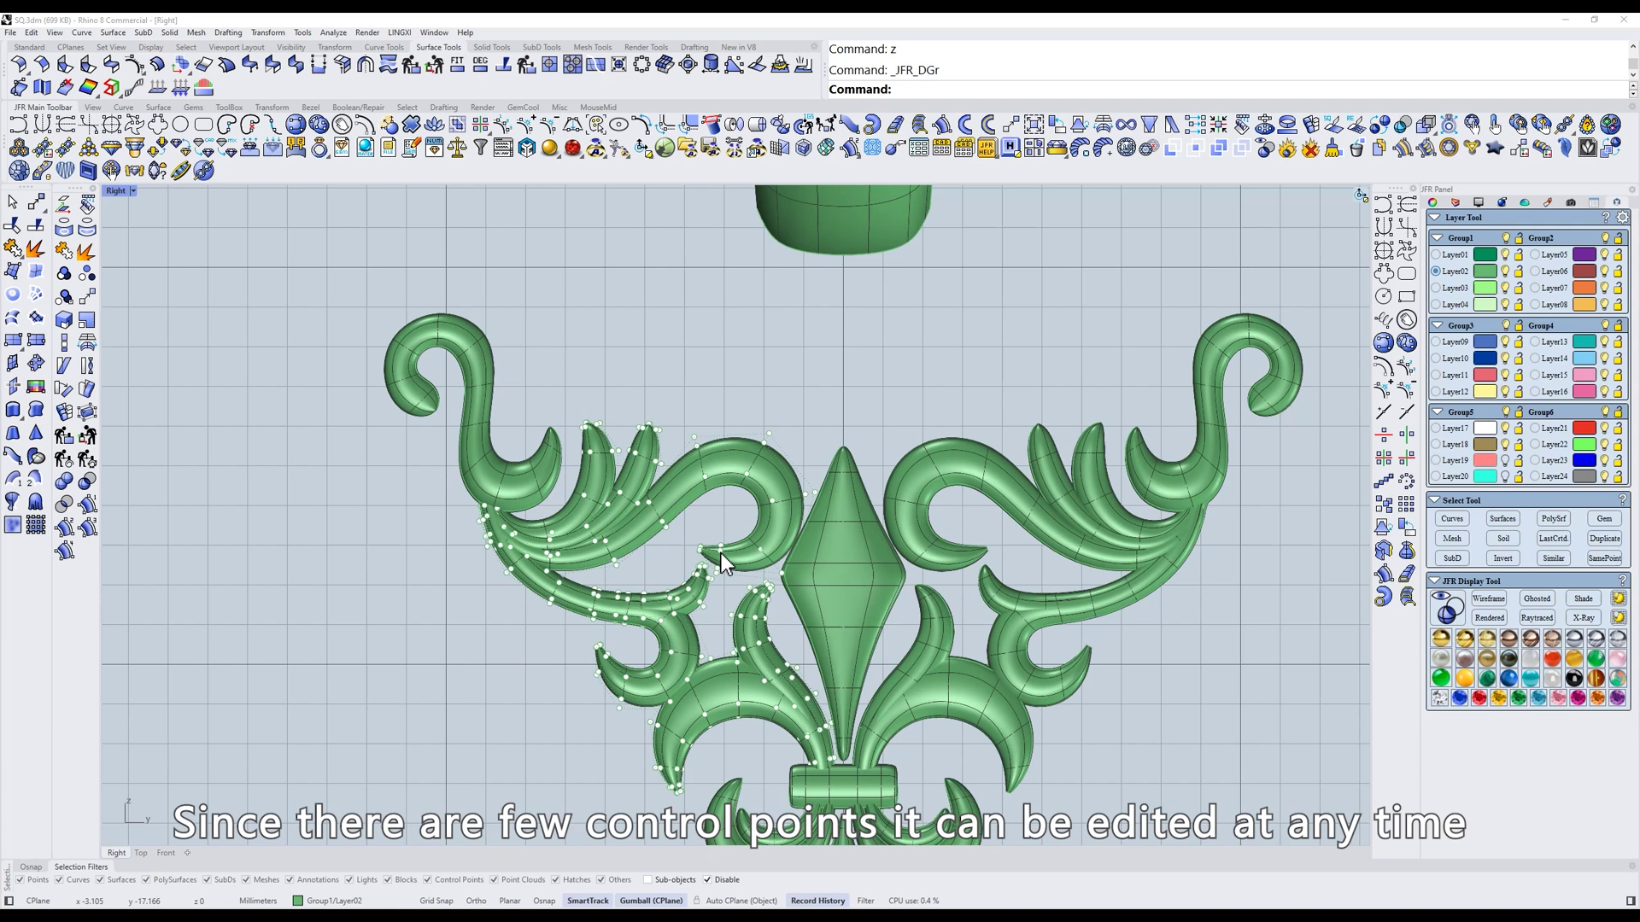
{"action": "key", "text": "Escape"}
{"action": "scroll", "coordinate": [724, 551], "scroll_direction": "down", "scroll_amount": 8}
{"action": "right_click_drag", "start_coordinate": [801, 518], "coordinate": [854, 595]}
{"action": "right_click_drag", "start_coordinate": [849, 377], "coordinate": [839, 520]}
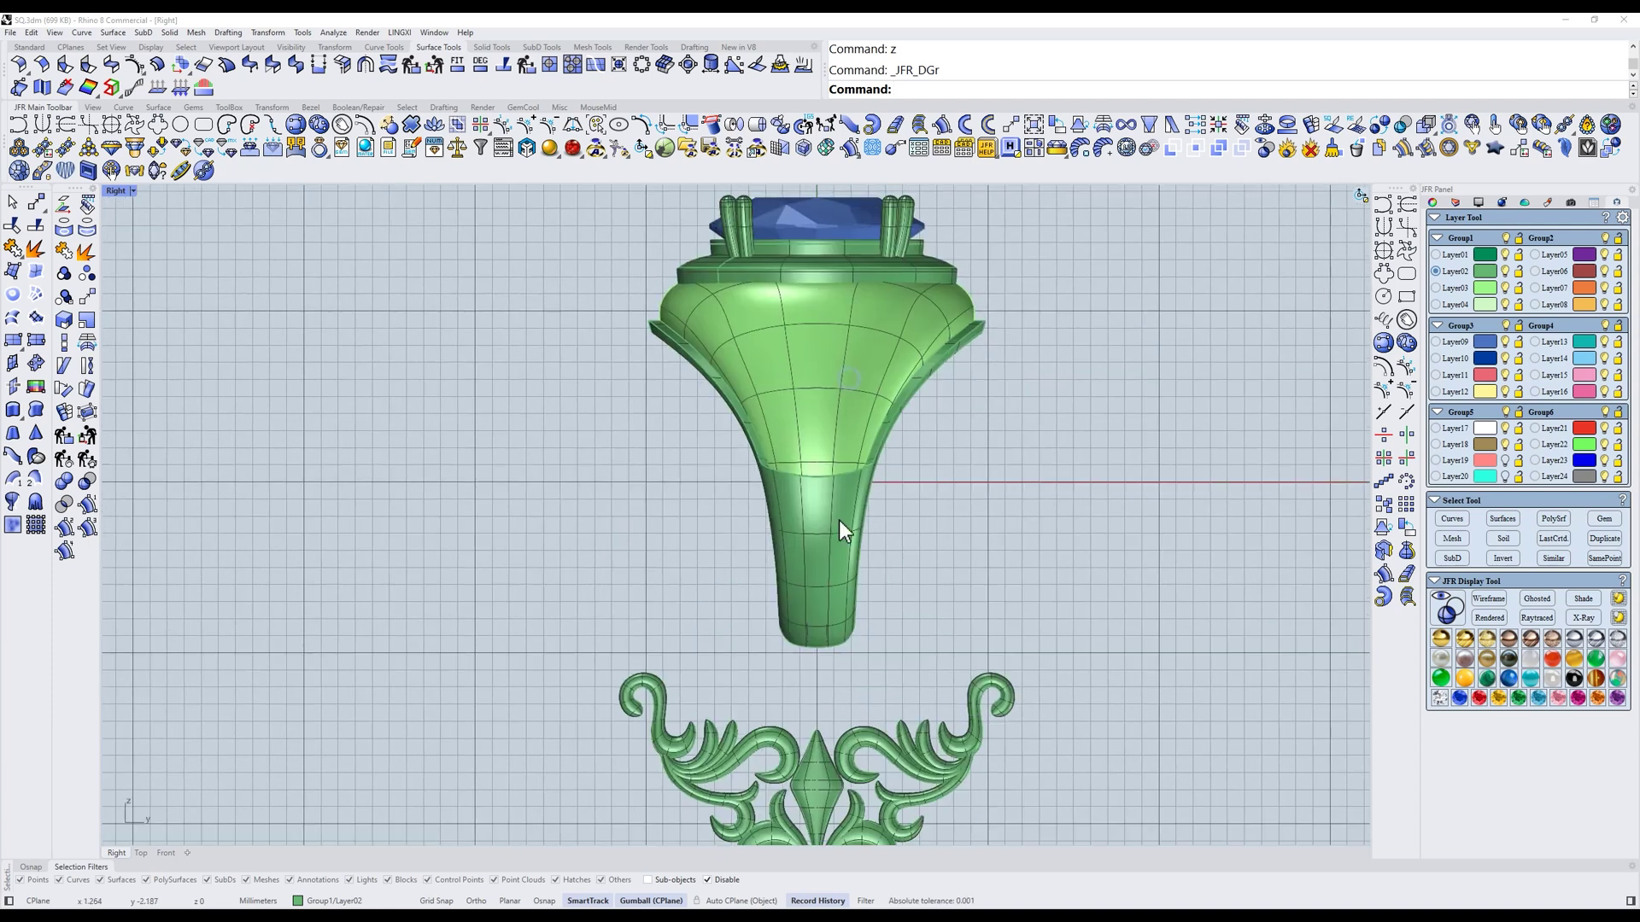
In the front view, draw a horizontal line mirrored about the vertical axis at the shank's upper edge below the setting
{"action": "left_click", "coordinate": [816, 370]}
{"action": "type", "text": "f"}
{"action": "key", "text": "Return"}
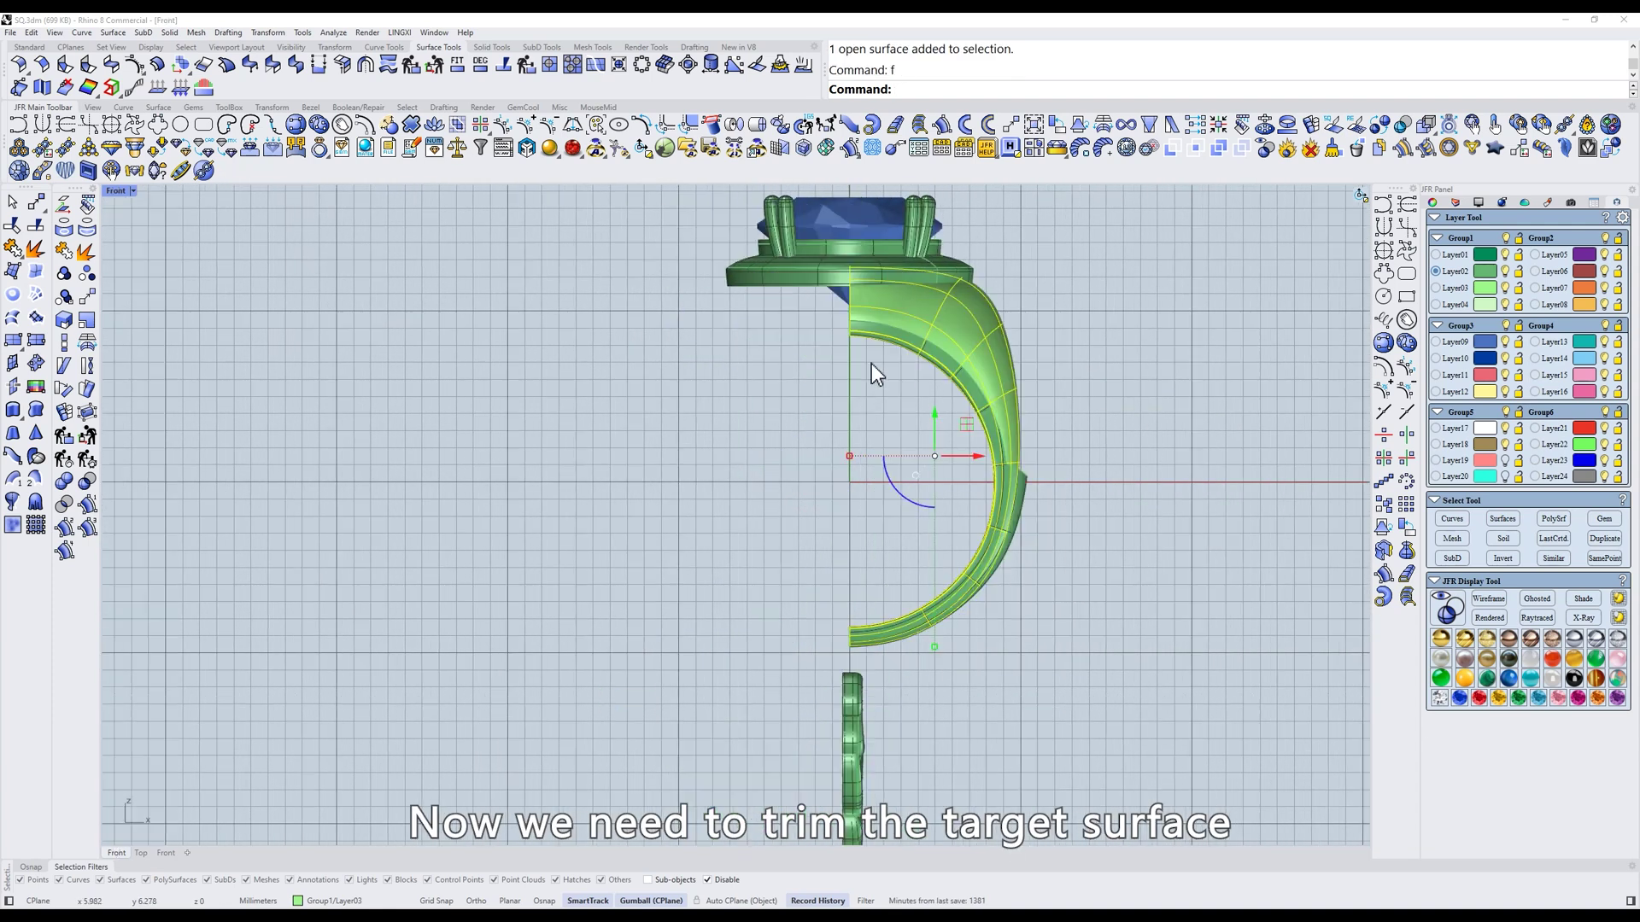
{"action": "scroll", "coordinate": [923, 401], "scroll_direction": "up", "scroll_amount": 3}
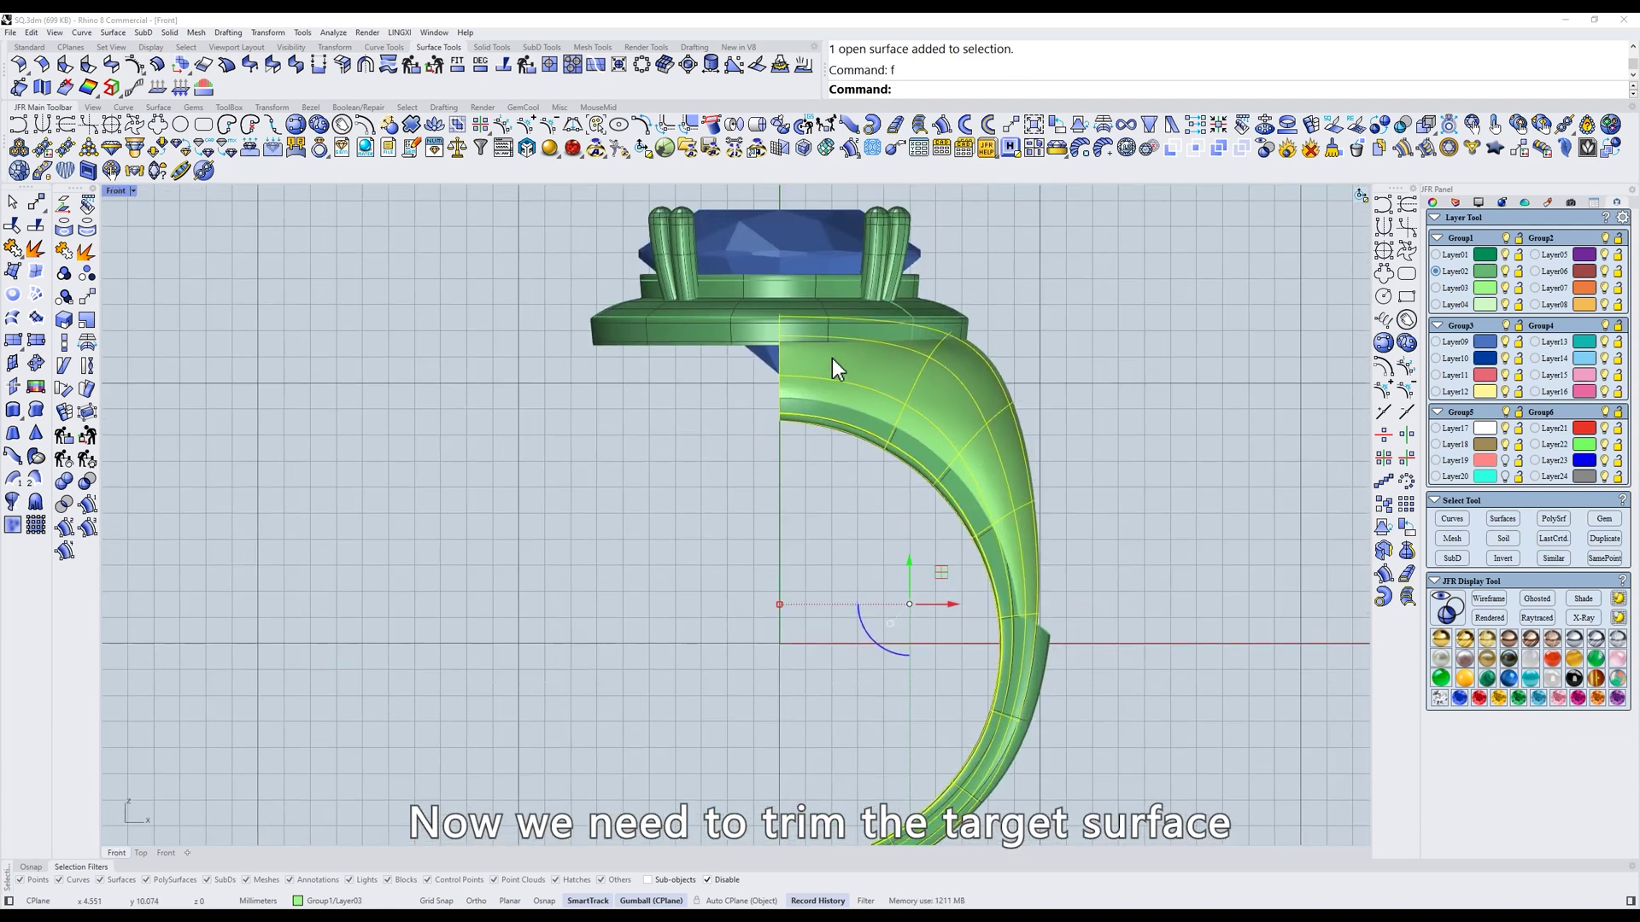
{"action": "left_click", "coordinate": [992, 335]}
{"action": "scroll", "coordinate": [925, 334], "scroll_direction": "up", "scroll_amount": 3}
{"action": "right_click_drag", "start_coordinate": [925, 335], "coordinate": [873, 418]}
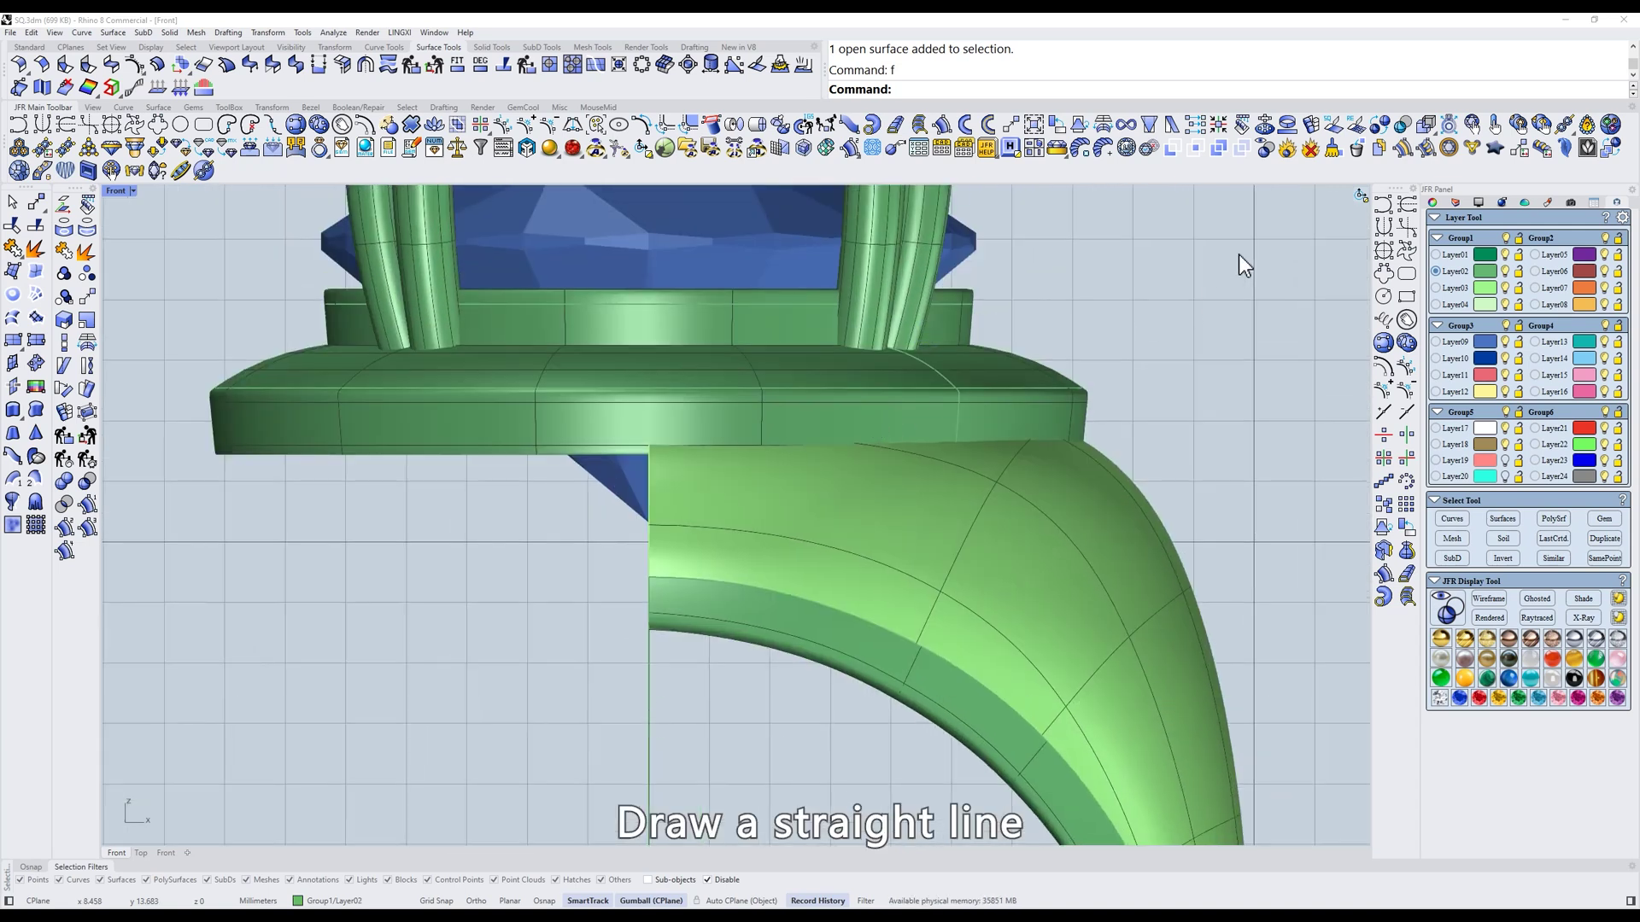
{"action": "left_click", "coordinate": [1384, 223]}
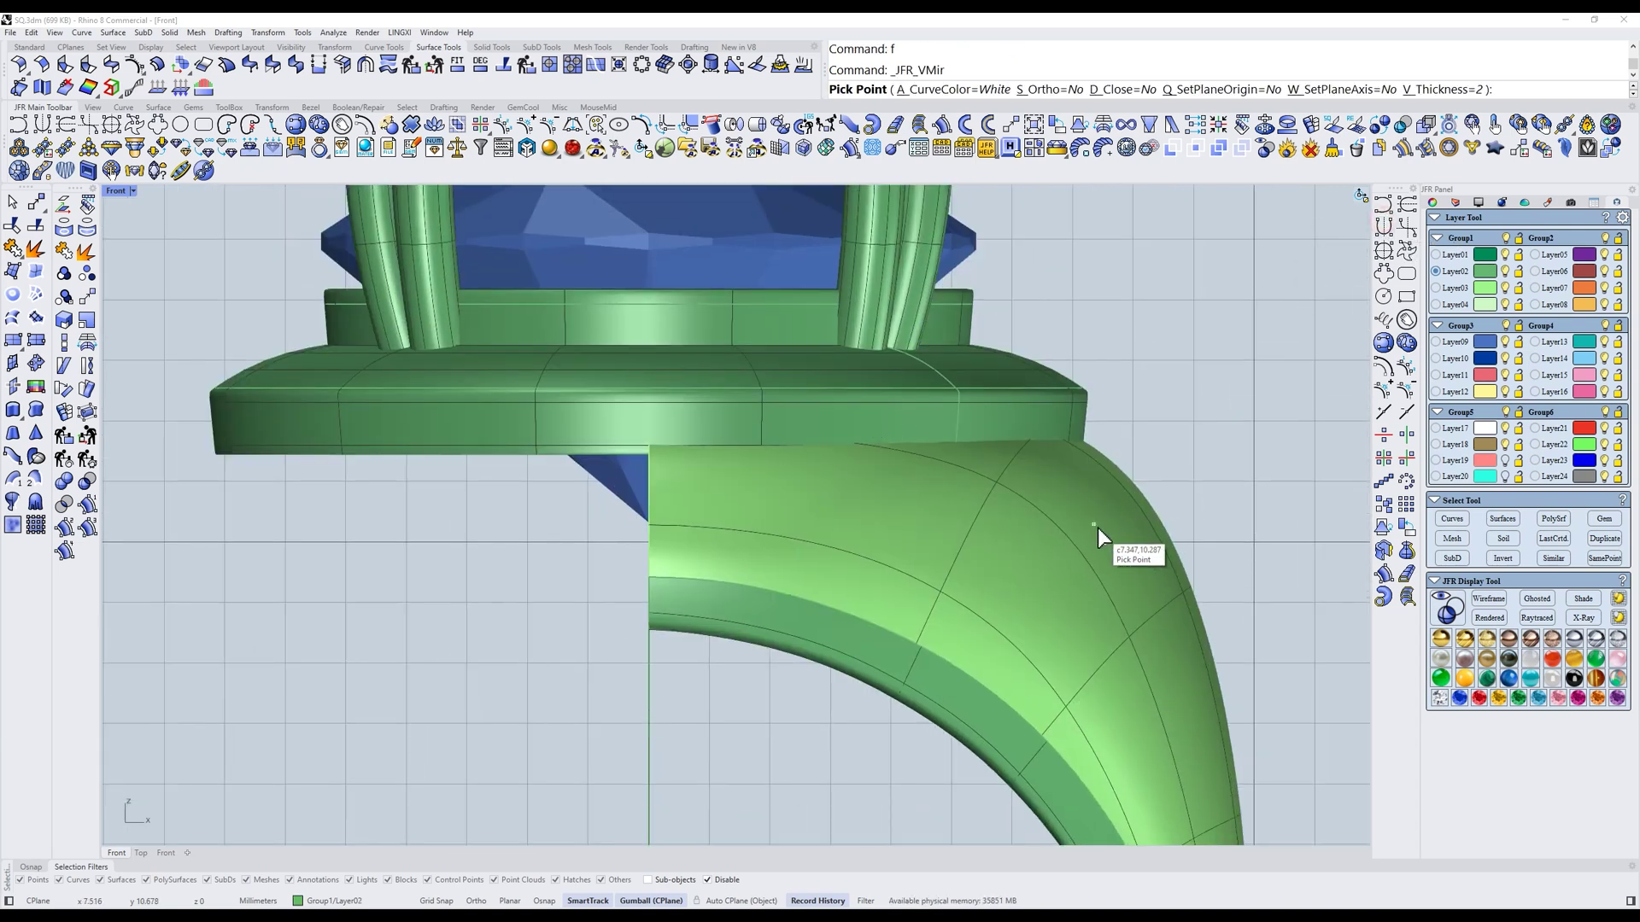
{"action": "left_click", "coordinate": [1262, 442]}
{"action": "left_click", "coordinate": [1091, 440]}
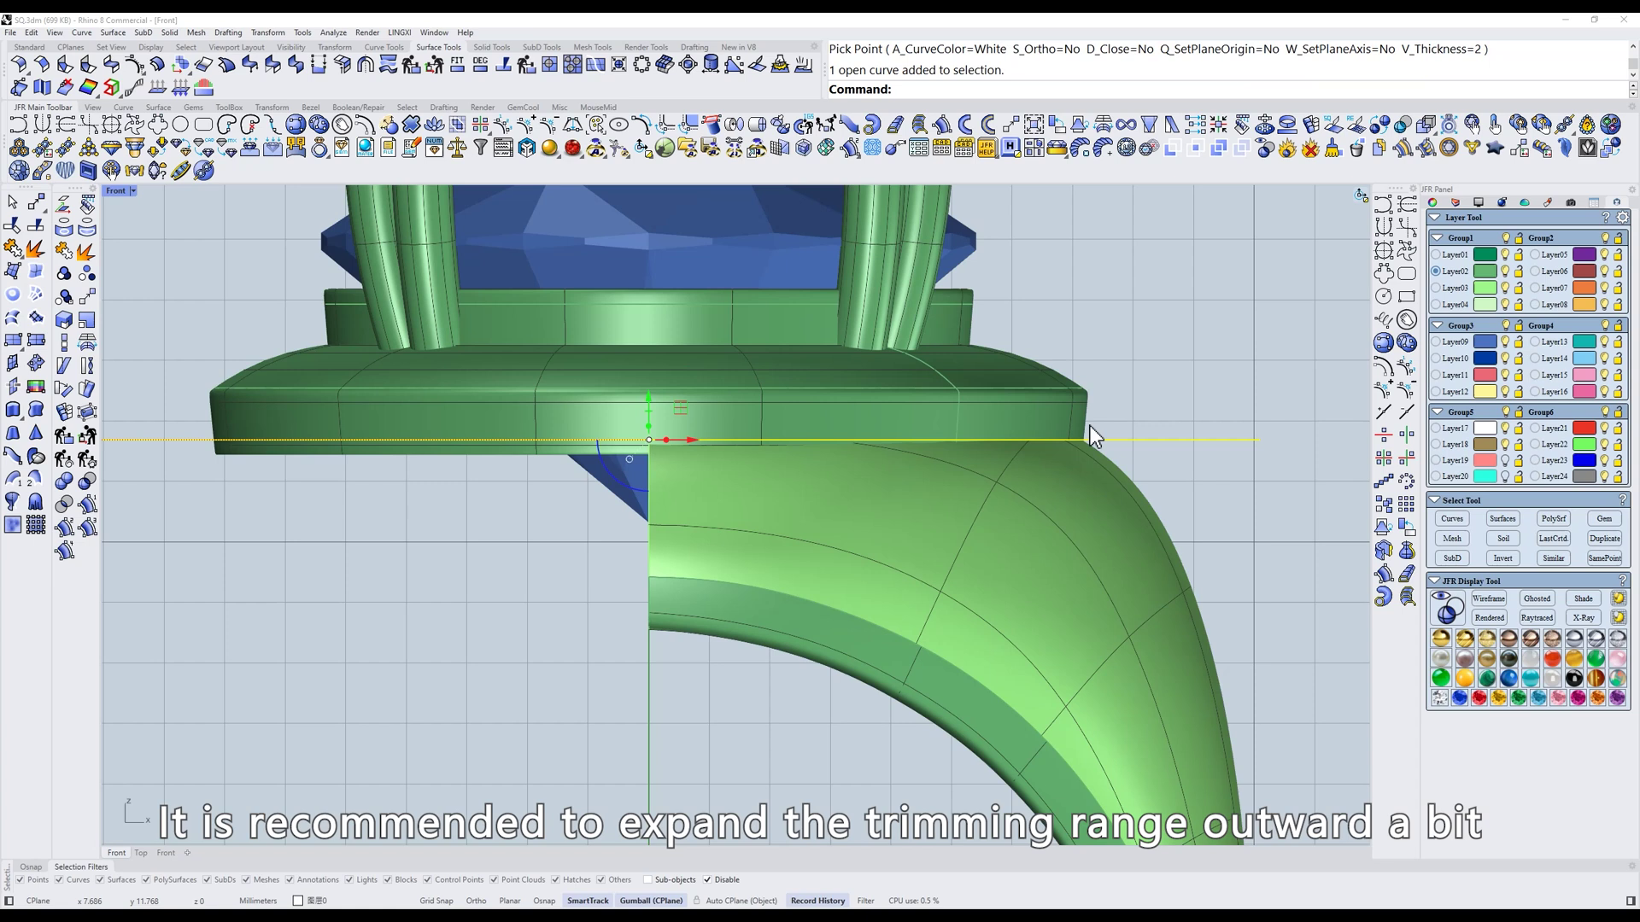
Move the horizontal trim line up by about 0.18 mm to widen the trimming range, keeping the shaded display
{"action": "scroll", "coordinate": [1084, 445], "scroll_direction": "up", "scroll_amount": 2}
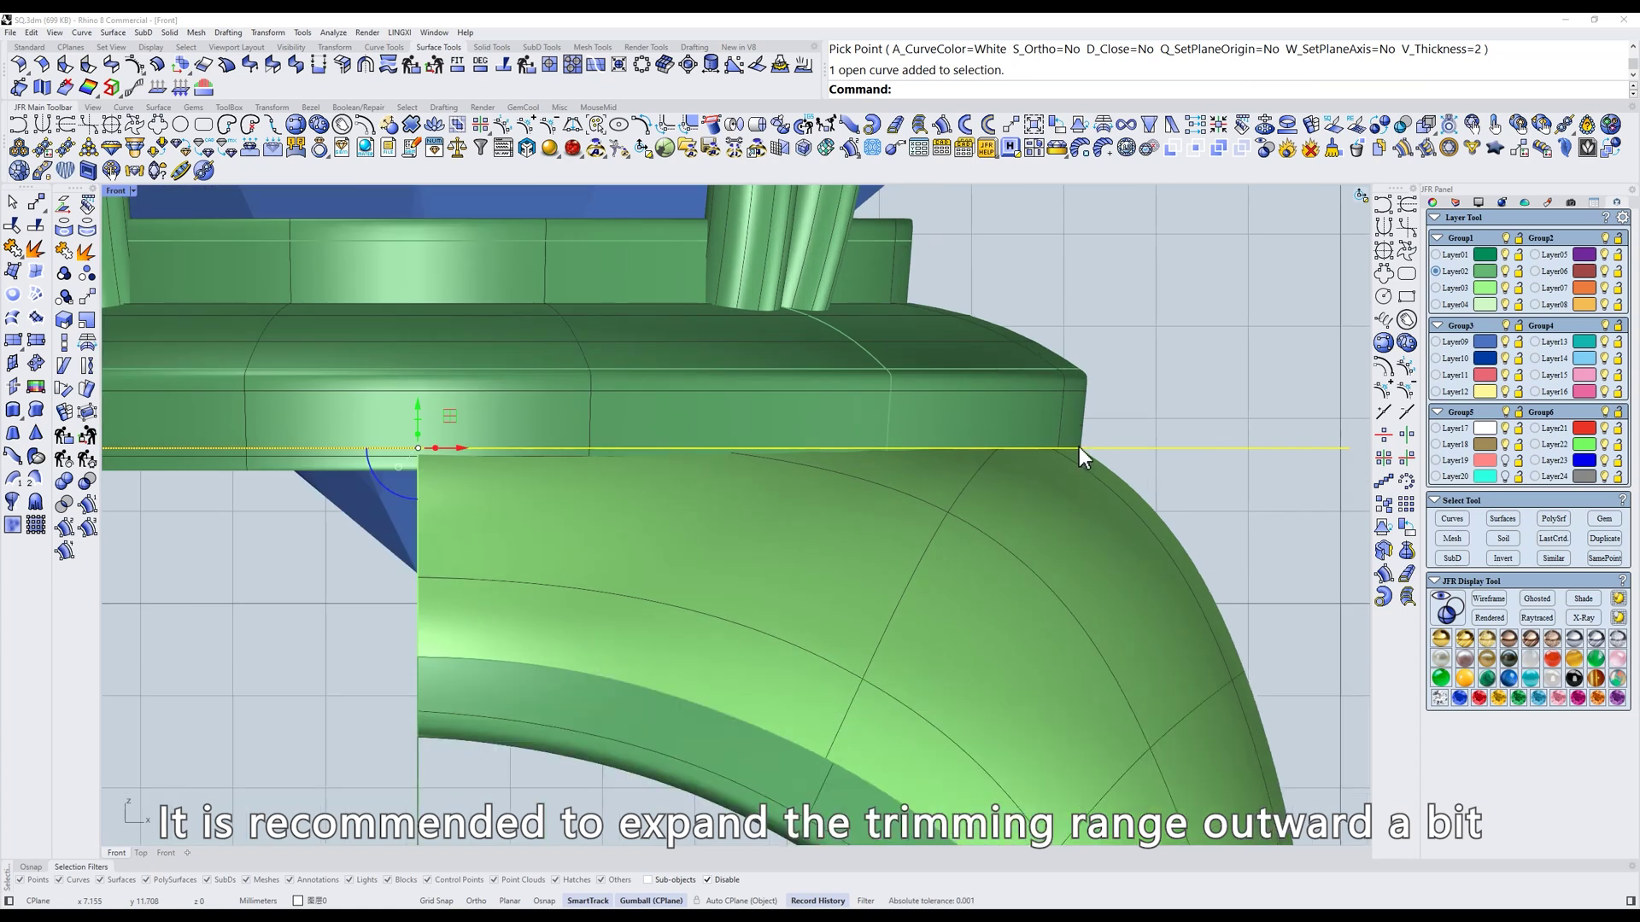
{"action": "key", "text": "a"}
{"action": "key", "text": "m"}
{"action": "left_click", "coordinate": [1144, 470]}
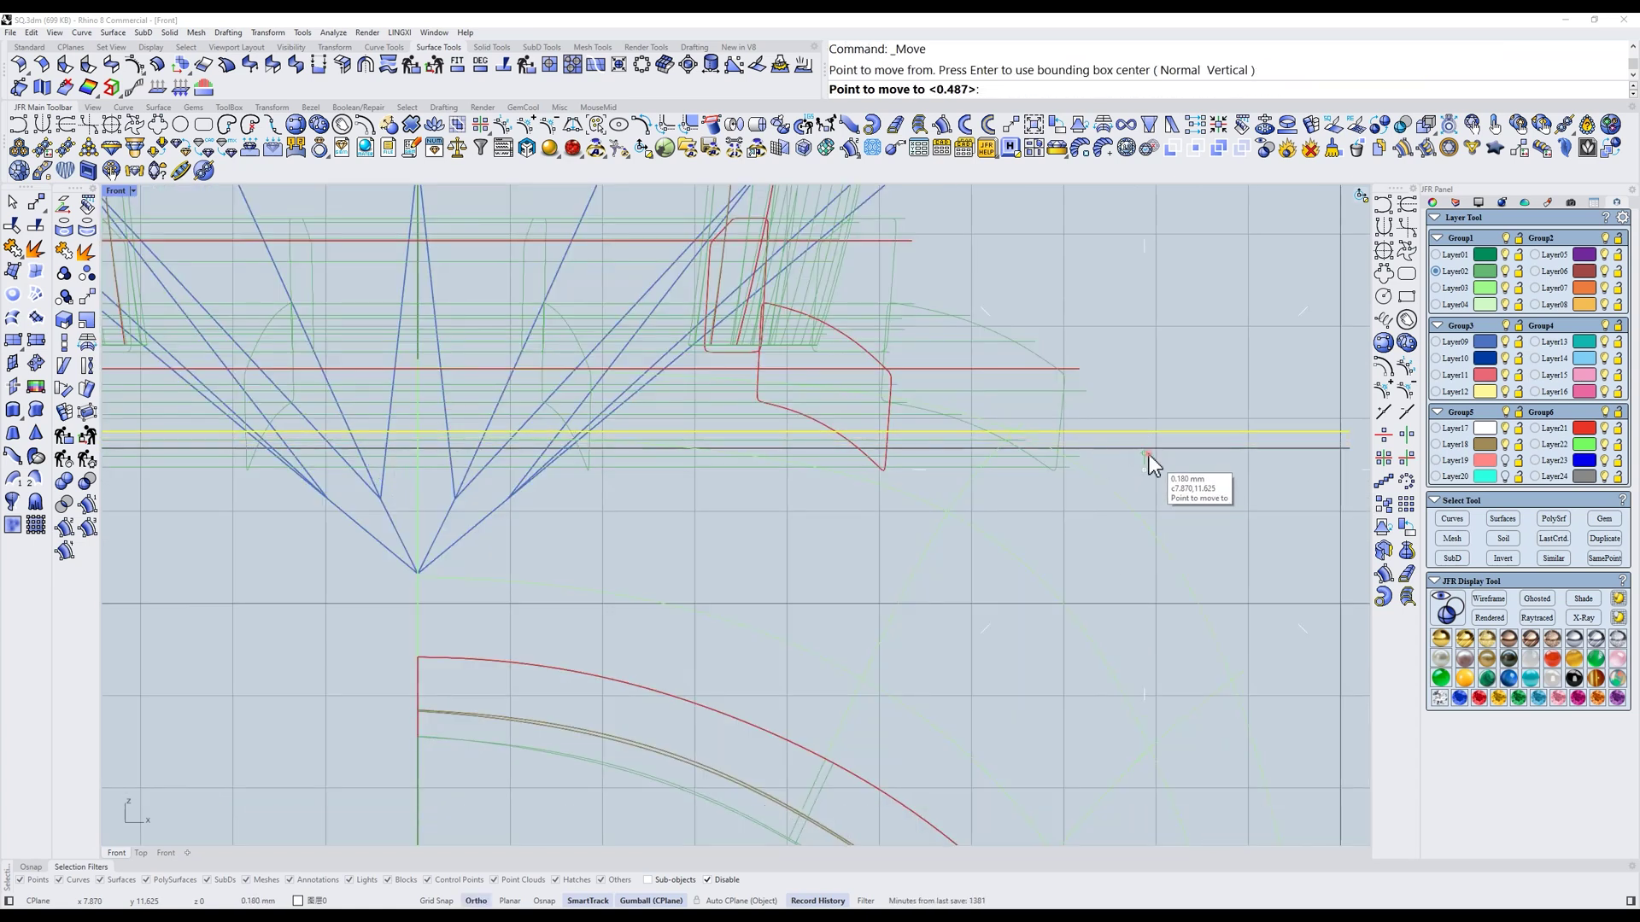
{"action": "left_click", "coordinate": [1150, 454]}
{"action": "key", "text": "s"}
{"action": "key", "text": "Return"}
{"action": "scroll", "coordinate": [1136, 462], "scroll_direction": "down", "scroll_amount": 2}
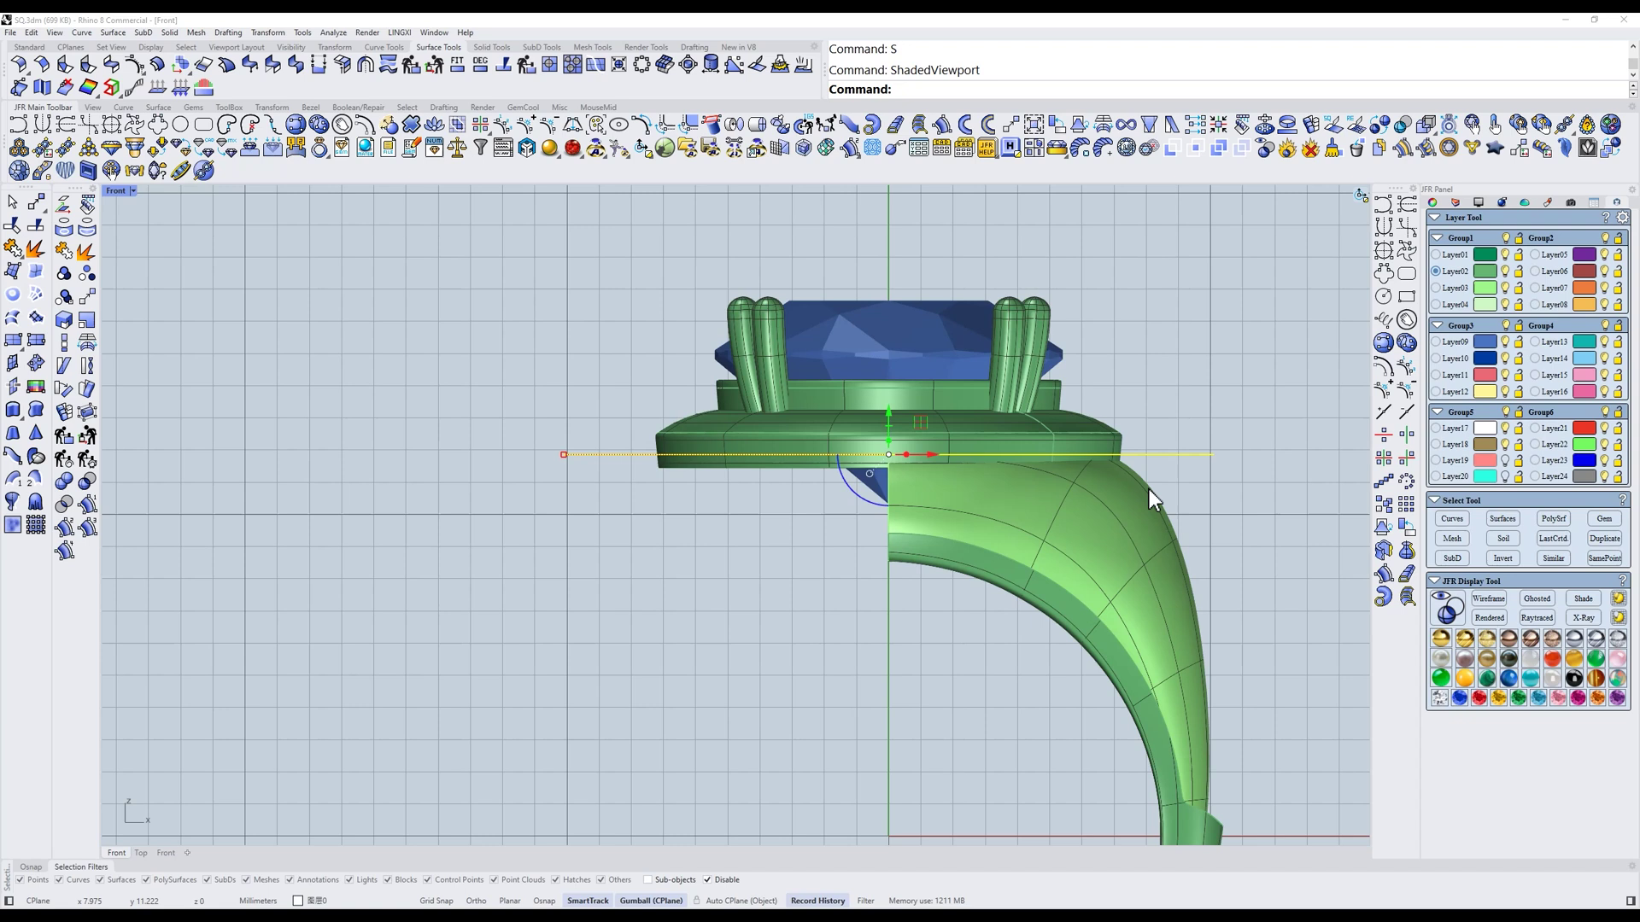
Bring up the trapezoidal cutting surface on its own and examine its shape and control points
{"action": "right_click_drag", "start_coordinate": [1168, 489], "coordinate": [782, 623], "text": "ctrl+shift"}
{"action": "scroll", "coordinate": [977, 525], "scroll_direction": "down", "scroll_amount": 3}
{"action": "type", "text": "h"}
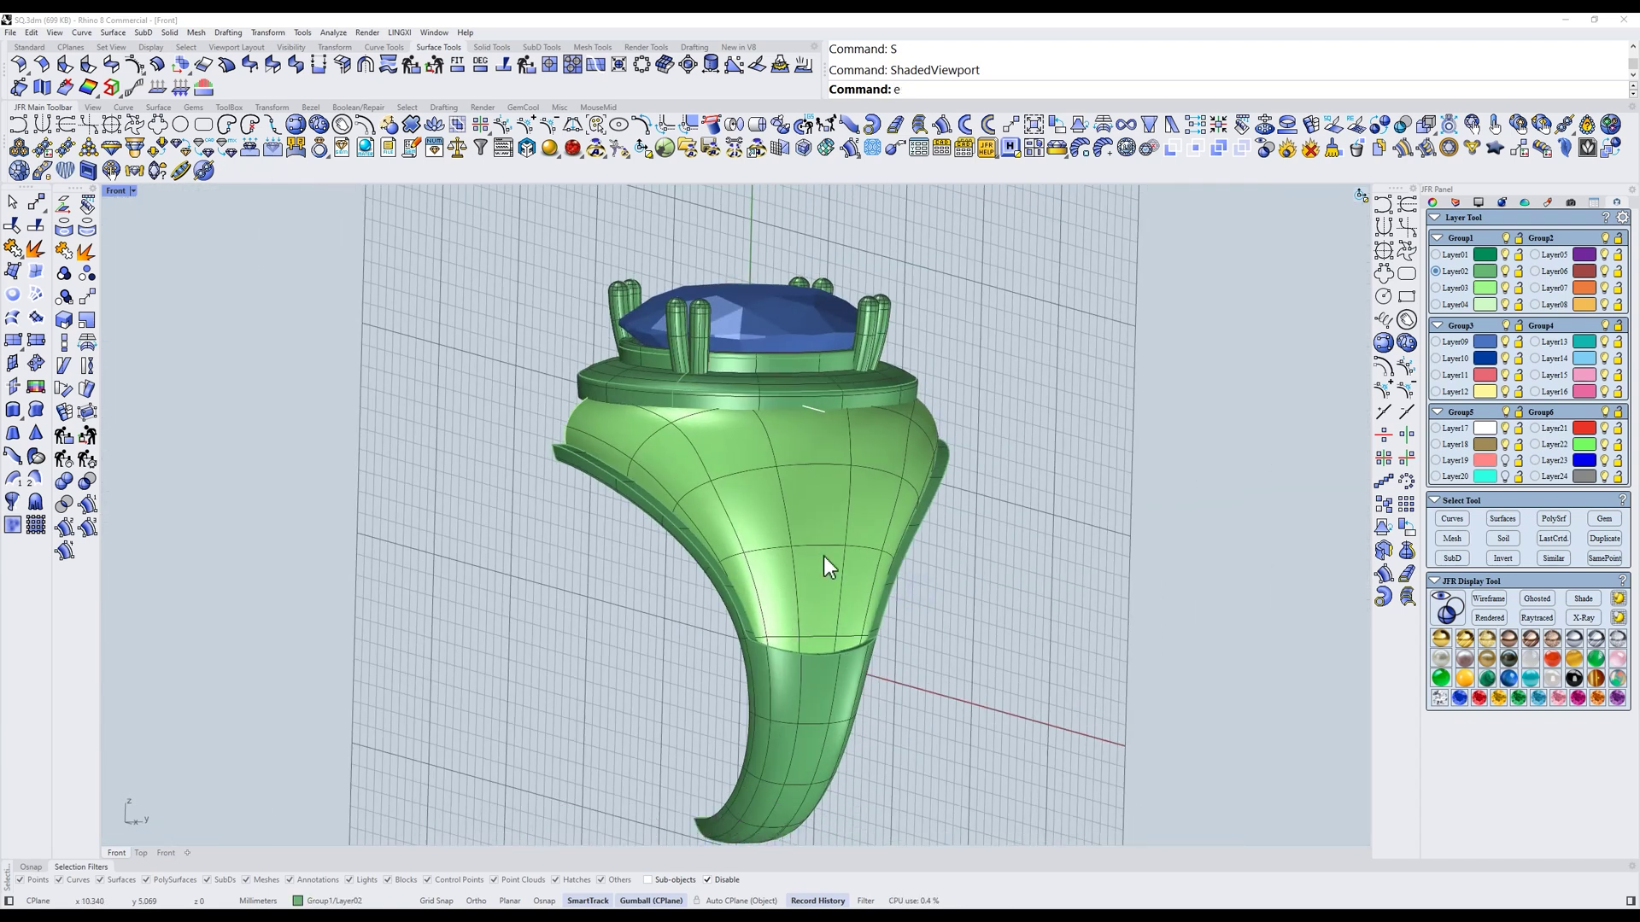
{"action": "key", "text": "Return"}
{"action": "left_click", "coordinate": [796, 504]}
{"action": "type", "text": "z"}
{"action": "key", "text": "Return"}
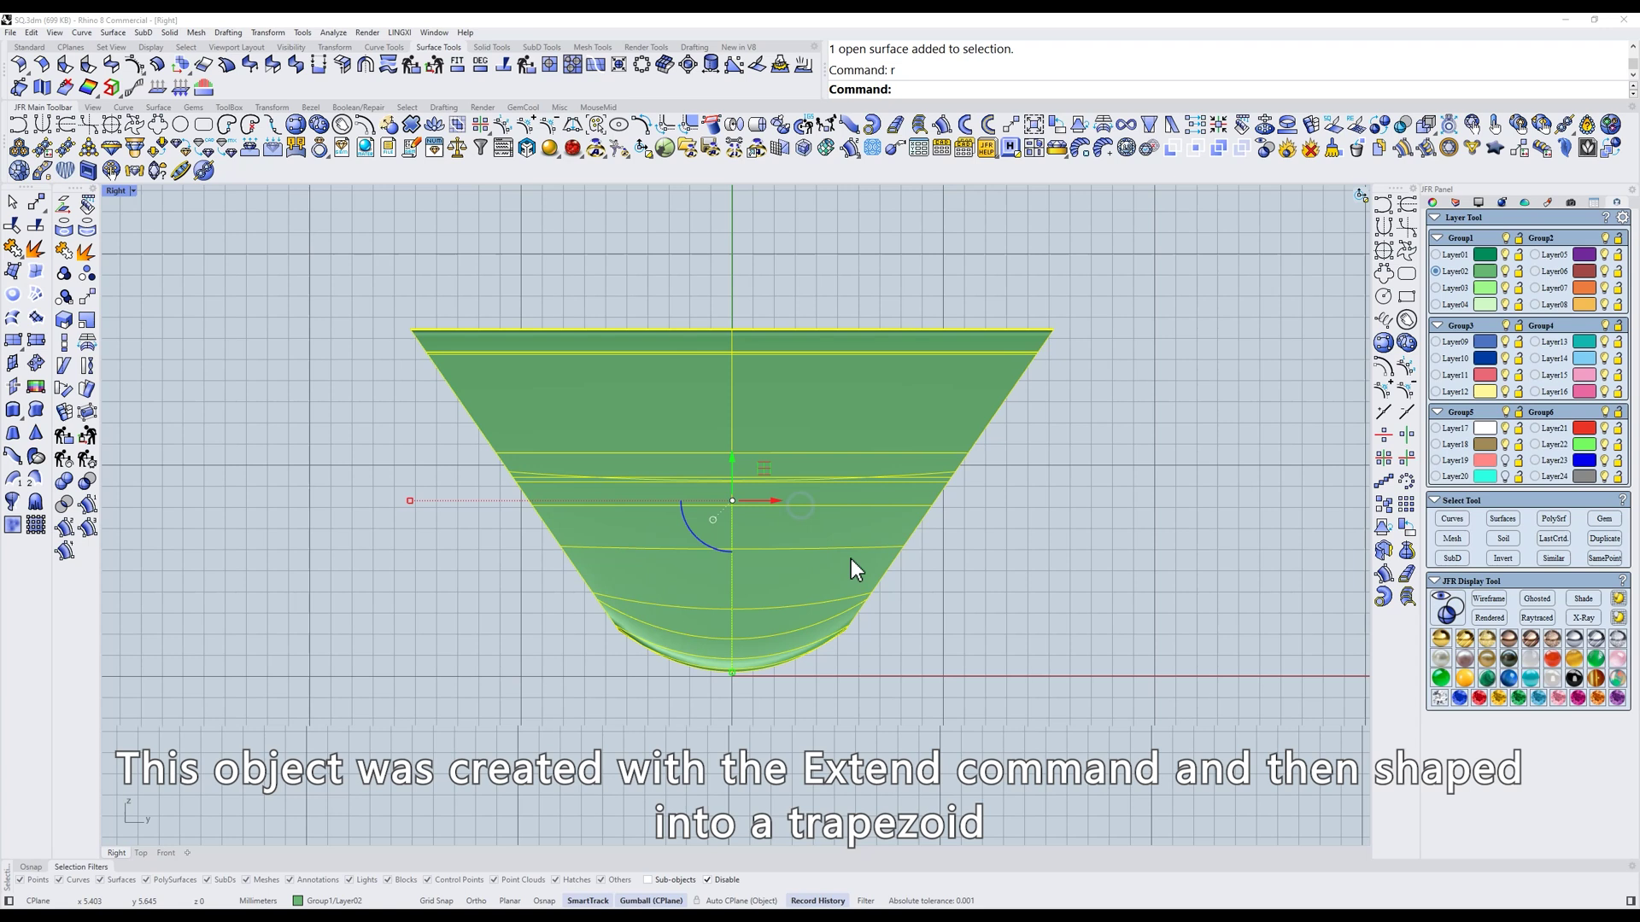
{"action": "key", "text": "F10"}
{"action": "key", "text": "ctrl+F3"}
{"action": "right_click_drag", "start_coordinate": [1007, 593], "coordinate": [998, 592], "text": "ctrl+shift"}
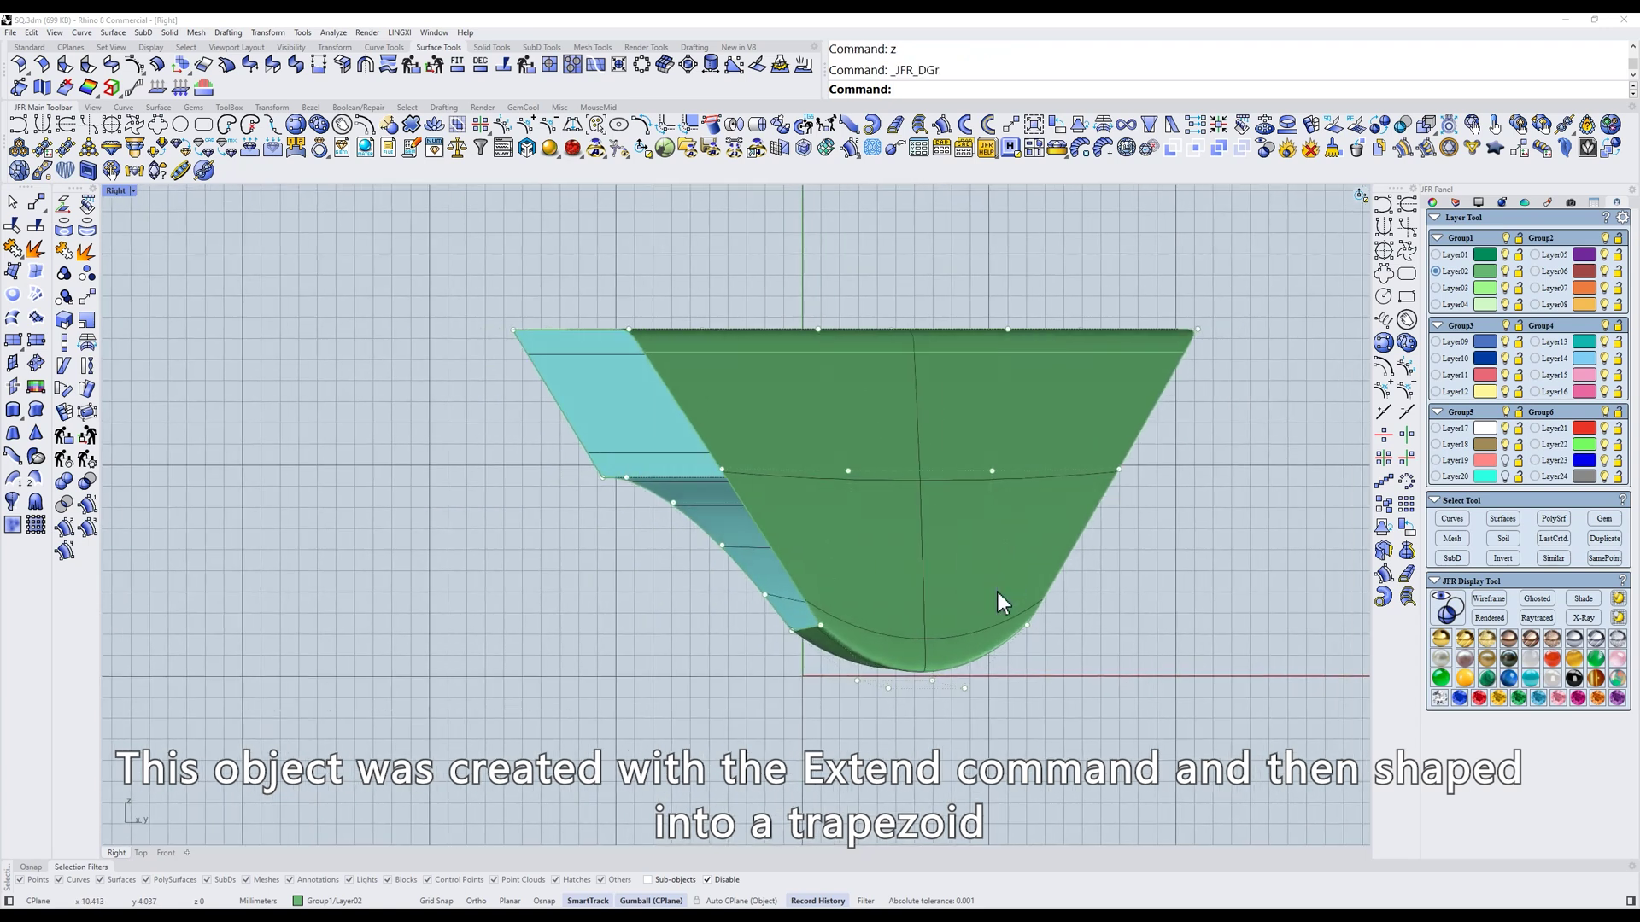
{"action": "key", "text": "Escape"}
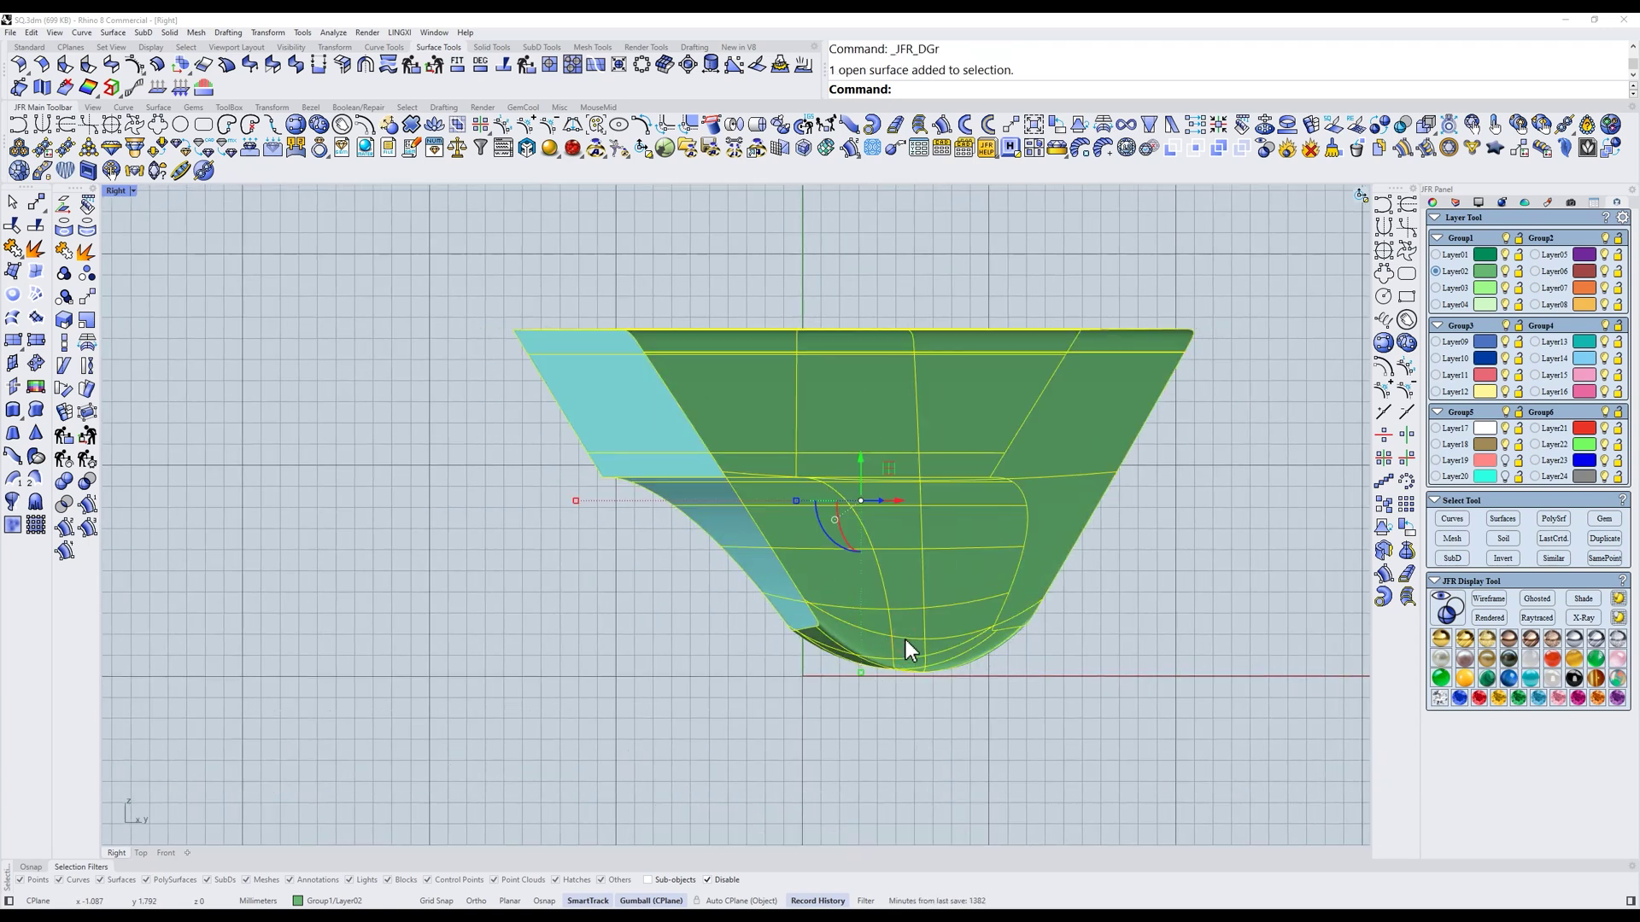
Show all the hidden objects together with the cutting surface, and return to the front view
{"action": "type", "text": "h"}
{"action": "key", "text": "space"}
{"action": "type", "text": "s"}
{"action": "key", "text": "space"}
{"action": "right_click_drag", "start_coordinate": [898, 634], "coordinate": [1081, 521], "text": "ctrl+shift"}
{"action": "type", "text": "f"}
{"action": "key", "text": "space"}
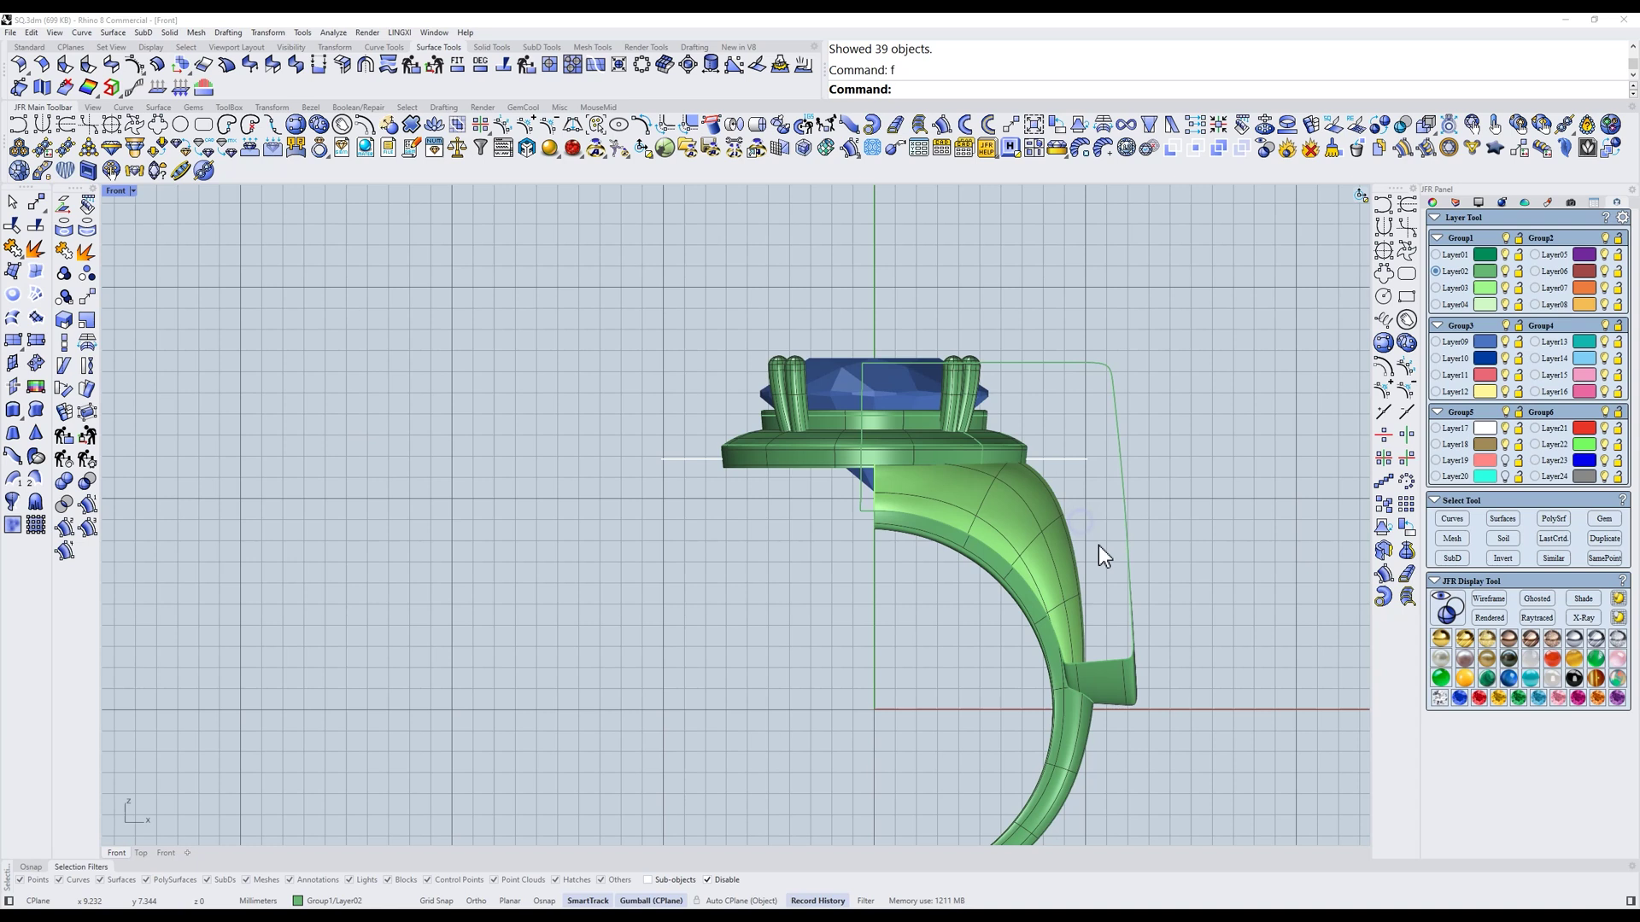
Show the control points of the cutting surface around the ring shank to examine its trim area
{"action": "scroll", "coordinate": [1150, 536], "scroll_direction": "up", "scroll_amount": 4}
{"action": "left_click_drag", "start_coordinate": [1171, 571], "coordinate": [1067, 588]}
{"action": "right_click_drag", "start_coordinate": [995, 585], "coordinate": [983, 548]}
{"action": "type", "text": "z"}
{"action": "key", "text": "space"}
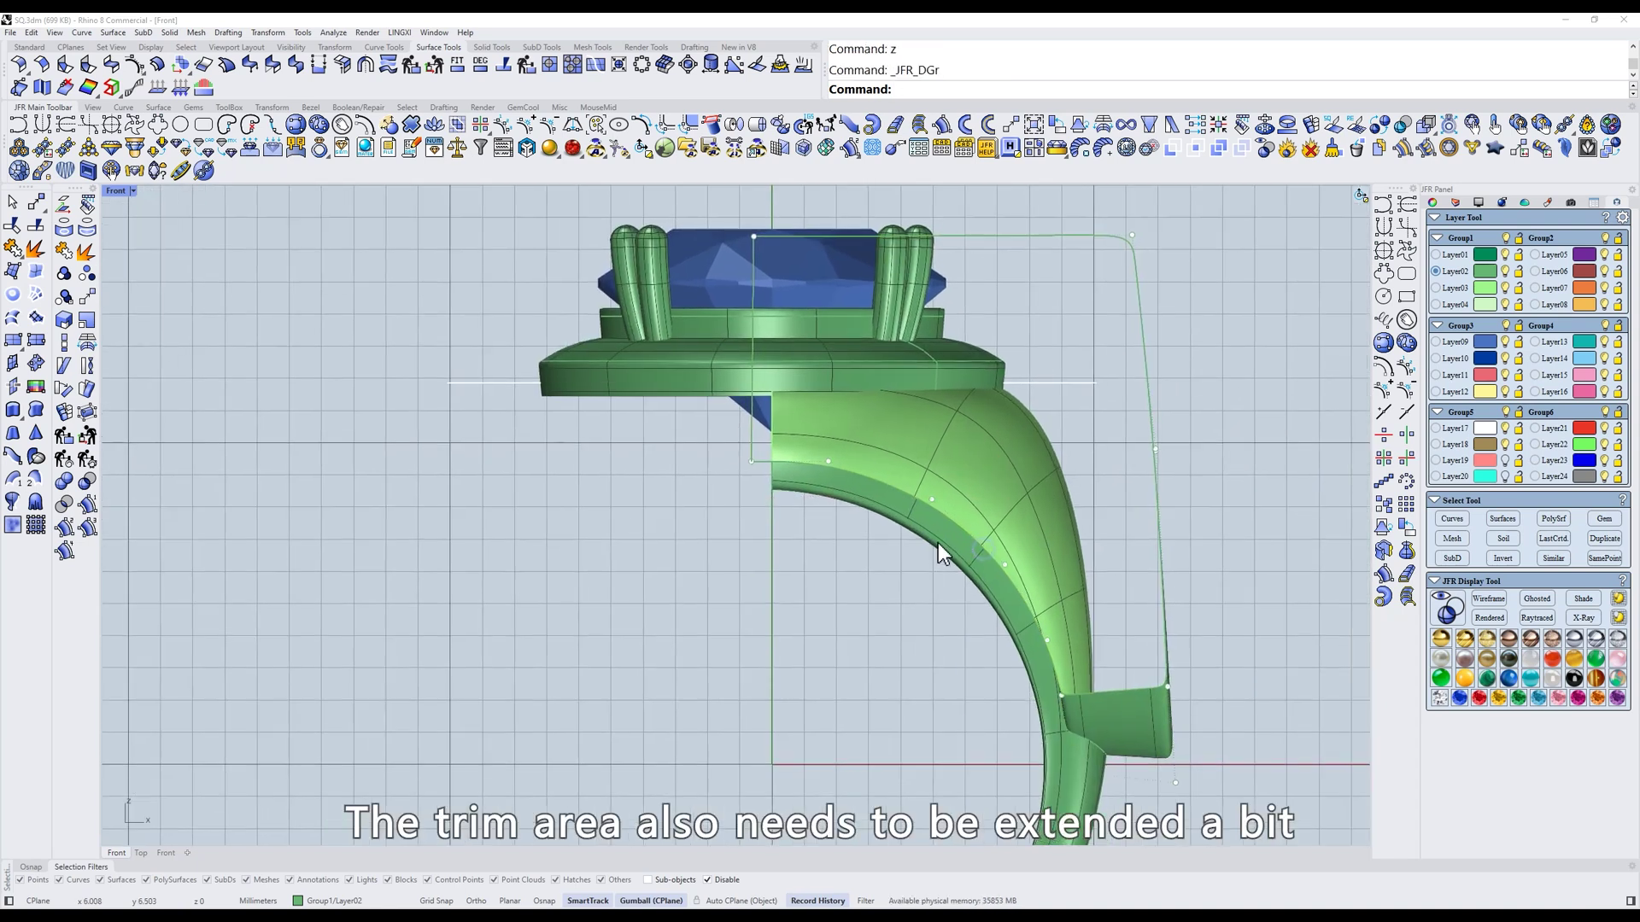
Scale the cutting surface's inner control points, including those at its lower end, slightly inward in 2D about the world origin 0,0,0
{"action": "scroll", "coordinate": [846, 484], "scroll_direction": "up", "scroll_amount": 2}
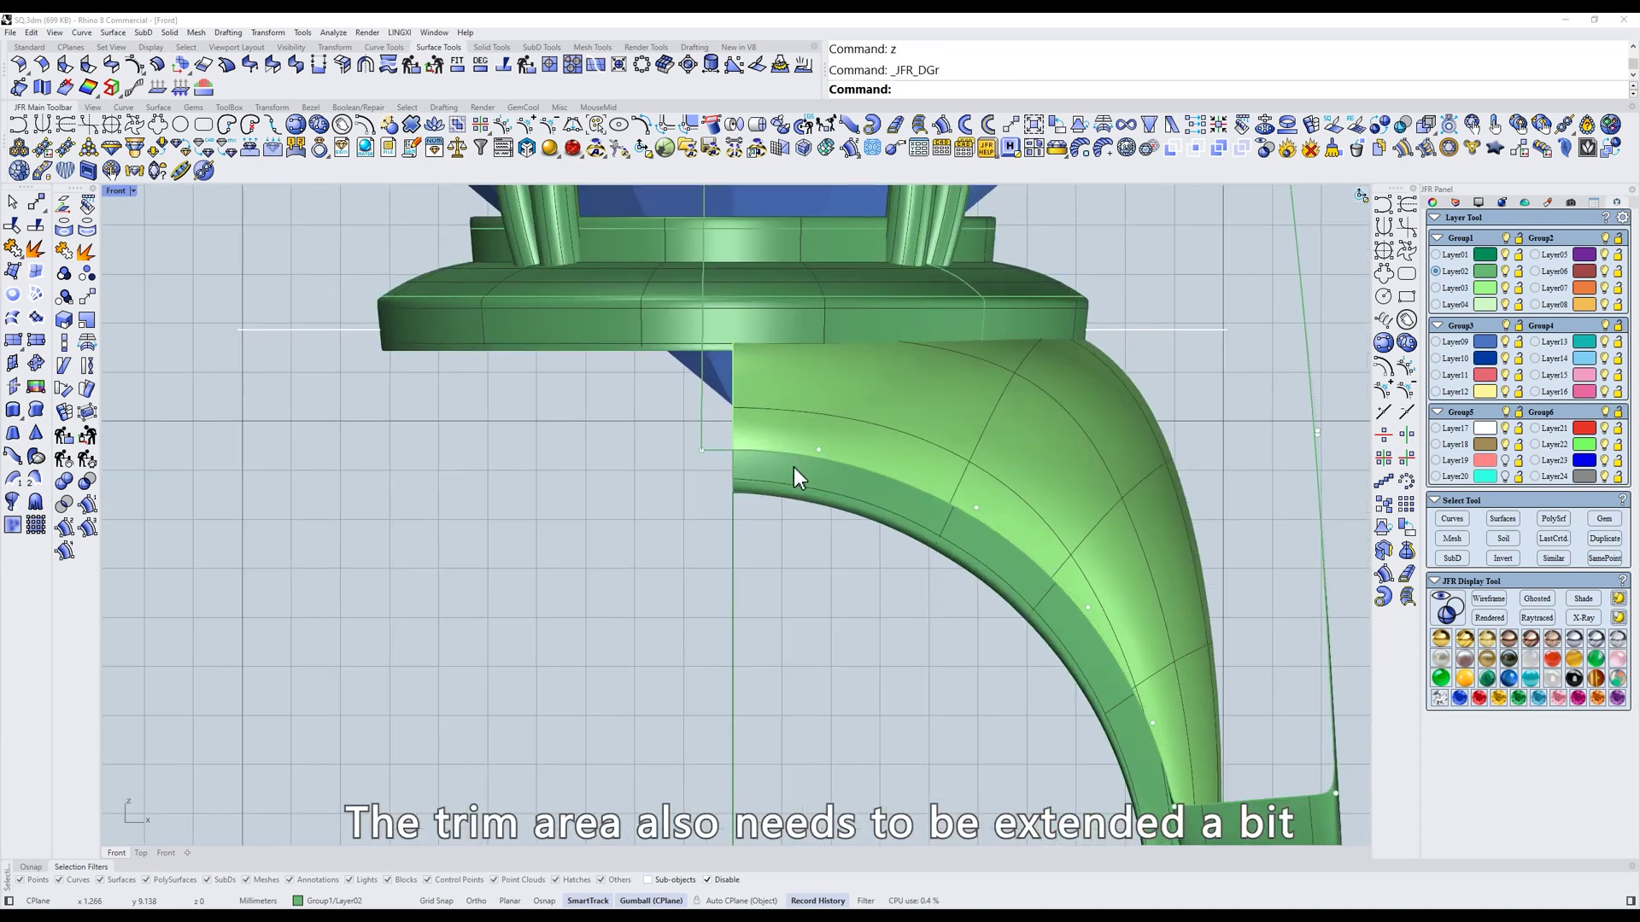
{"action": "scroll", "coordinate": [792, 468], "scroll_direction": "down", "scroll_amount": 4}
{"action": "left_click_drag", "start_coordinate": [598, 693], "coordinate": [1009, 432]}
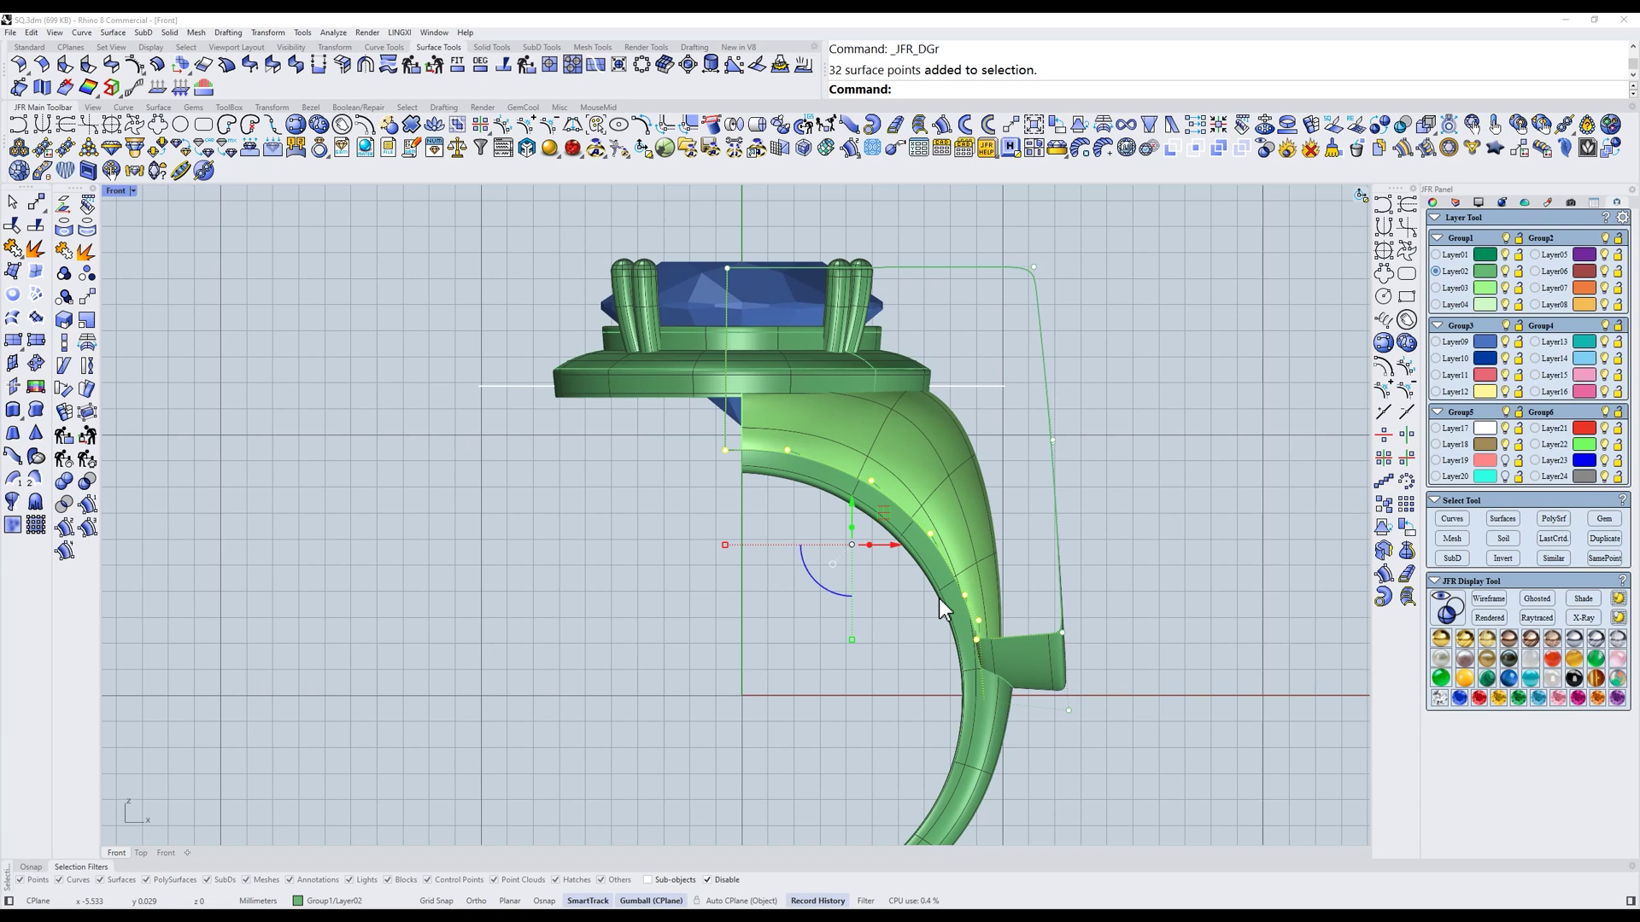
{"action": "left_click_drag", "start_coordinate": [814, 636], "coordinate": [1024, 787], "text": "shift"}
{"action": "type", "text": "v2"}
{"action": "key", "text": "space"}
{"action": "key", "text": "Return"}
{"action": "scroll", "coordinate": [905, 476], "scroll_direction": "up", "scroll_amount": 2}
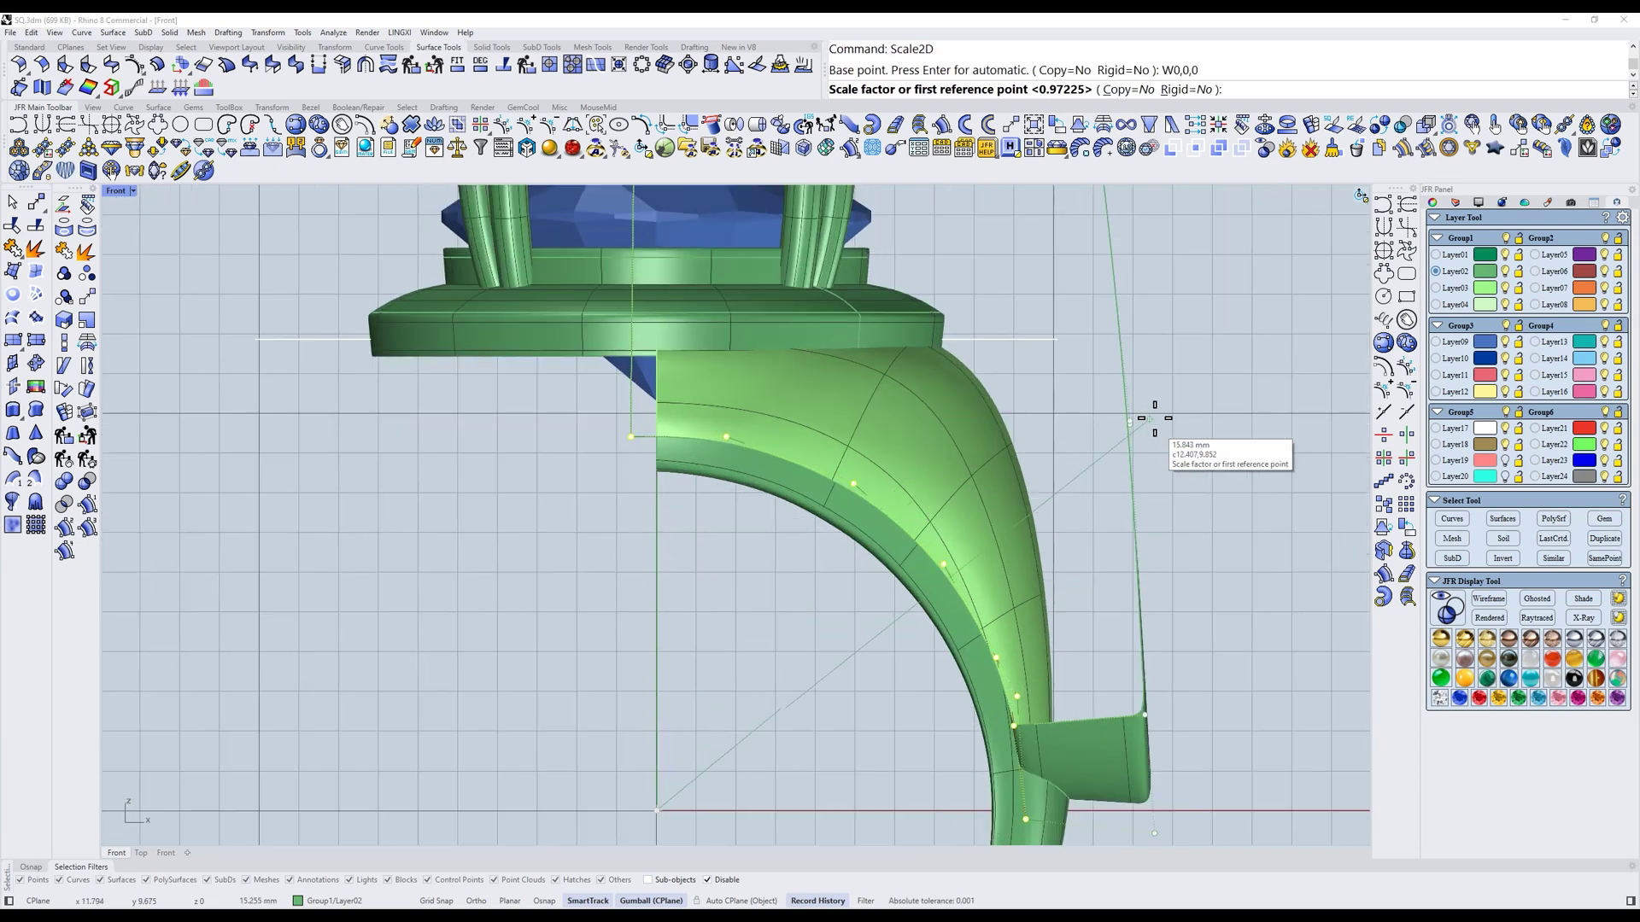
{"action": "left_click", "coordinate": [1151, 418]}
{"action": "left_click", "coordinate": [1144, 439]}
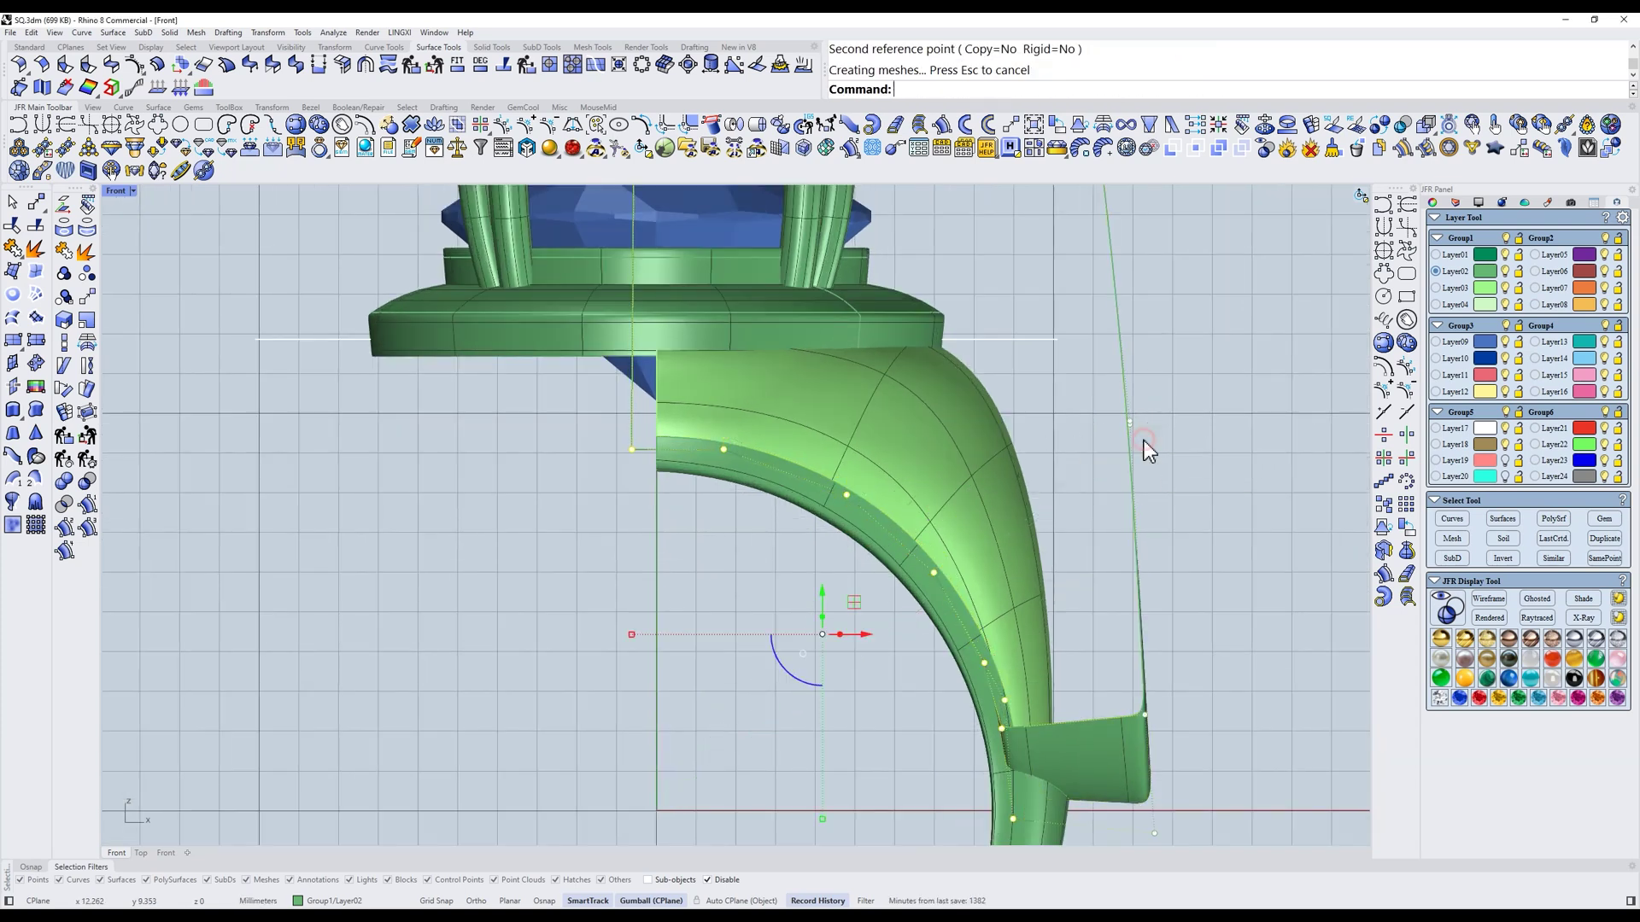
{"action": "scroll", "coordinate": [1145, 444], "scroll_direction": "down", "scroll_amount": 2}
Show the control points of the cutting surface and set the front view to wireframe display
{"action": "left_click", "coordinate": [1101, 623]}
{"action": "scroll", "coordinate": [1099, 624], "scroll_direction": "up", "scroll_amount": 3}
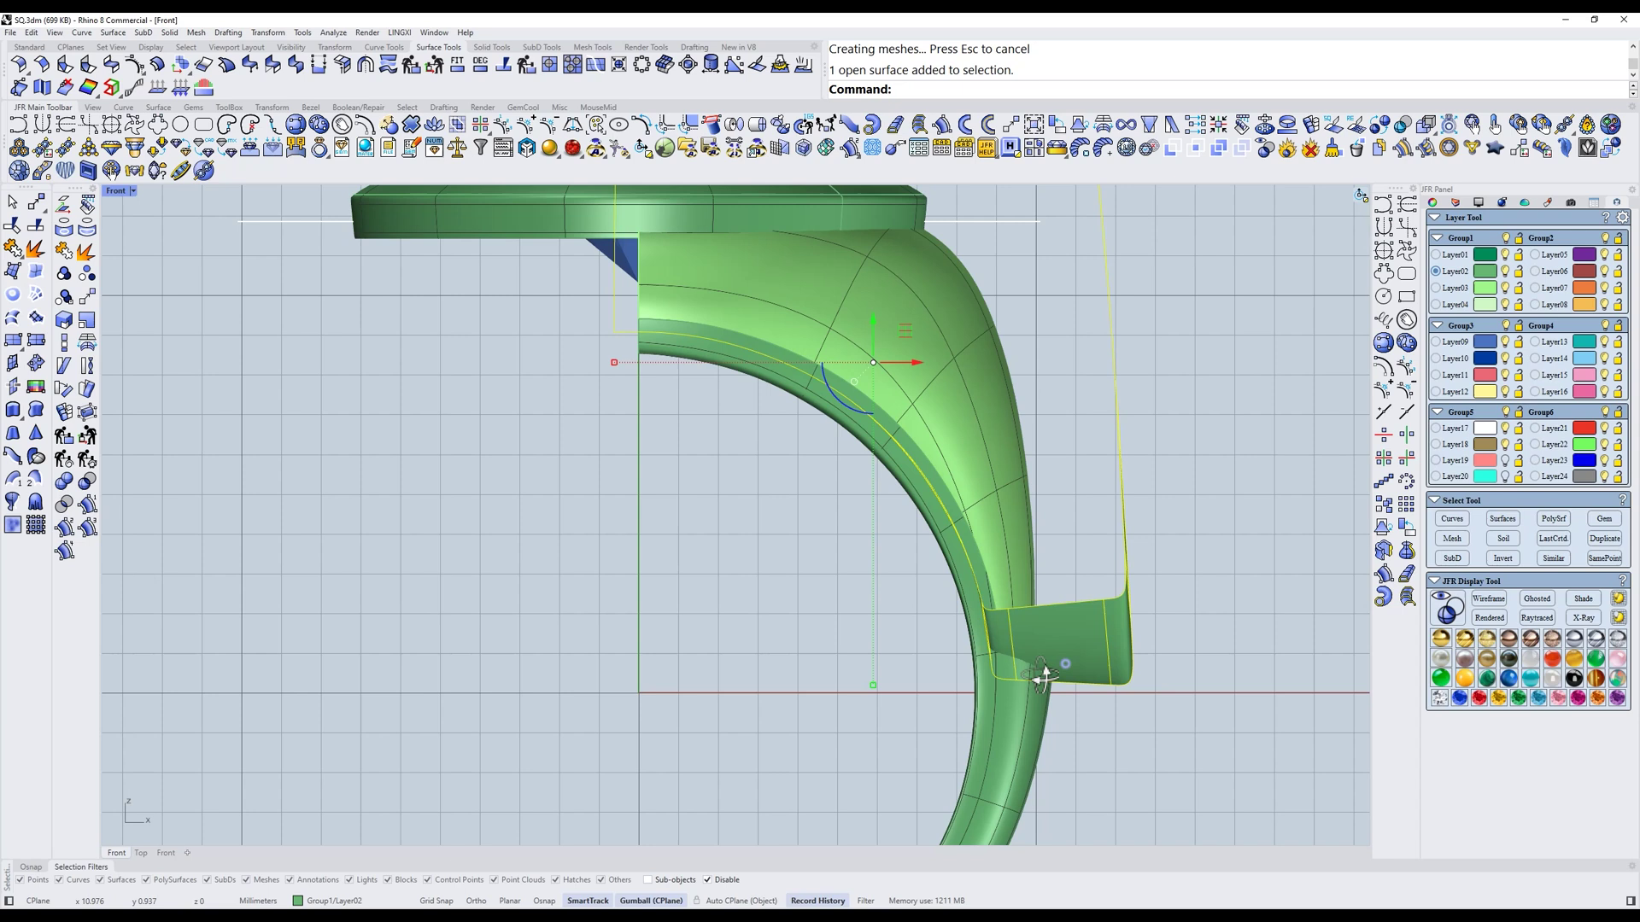
{"action": "right_click_drag", "start_coordinate": [1039, 674], "coordinate": [967, 678], "text": "ctrl+shift"}
{"action": "type", "text": "2"}
{"action": "key", "text": "space"}
{"action": "type", "text": "f"}
{"action": "key", "text": "space"}
{"action": "right_click_drag", "start_coordinate": [1152, 505], "coordinate": [1071, 531]}
{"action": "type", "text": "w"}
{"action": "key", "text": "Return"}
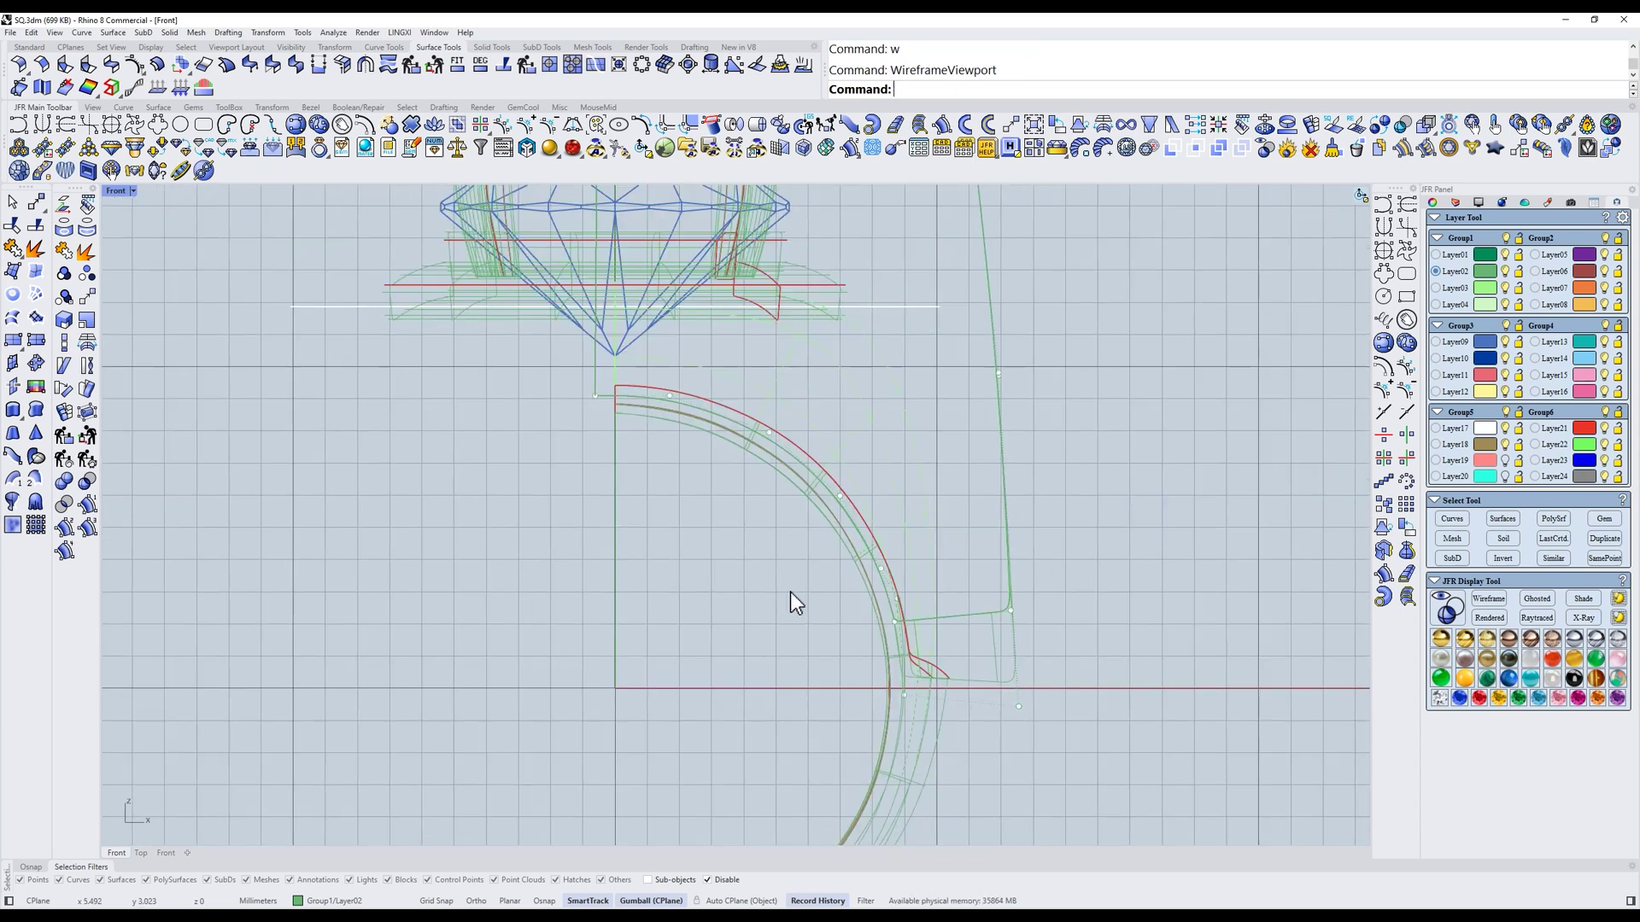
Rotate the control points at the cutting surface's lower end slightly downward along the shank, working in shaded display
{"action": "left_click_drag", "start_coordinate": [787, 604], "coordinate": [987, 669]}
{"action": "type", "text": "S"}
{"action": "key", "text": "Return"}
{"action": "right_click_drag", "start_coordinate": [1060, 485], "coordinate": [1050, 417]}
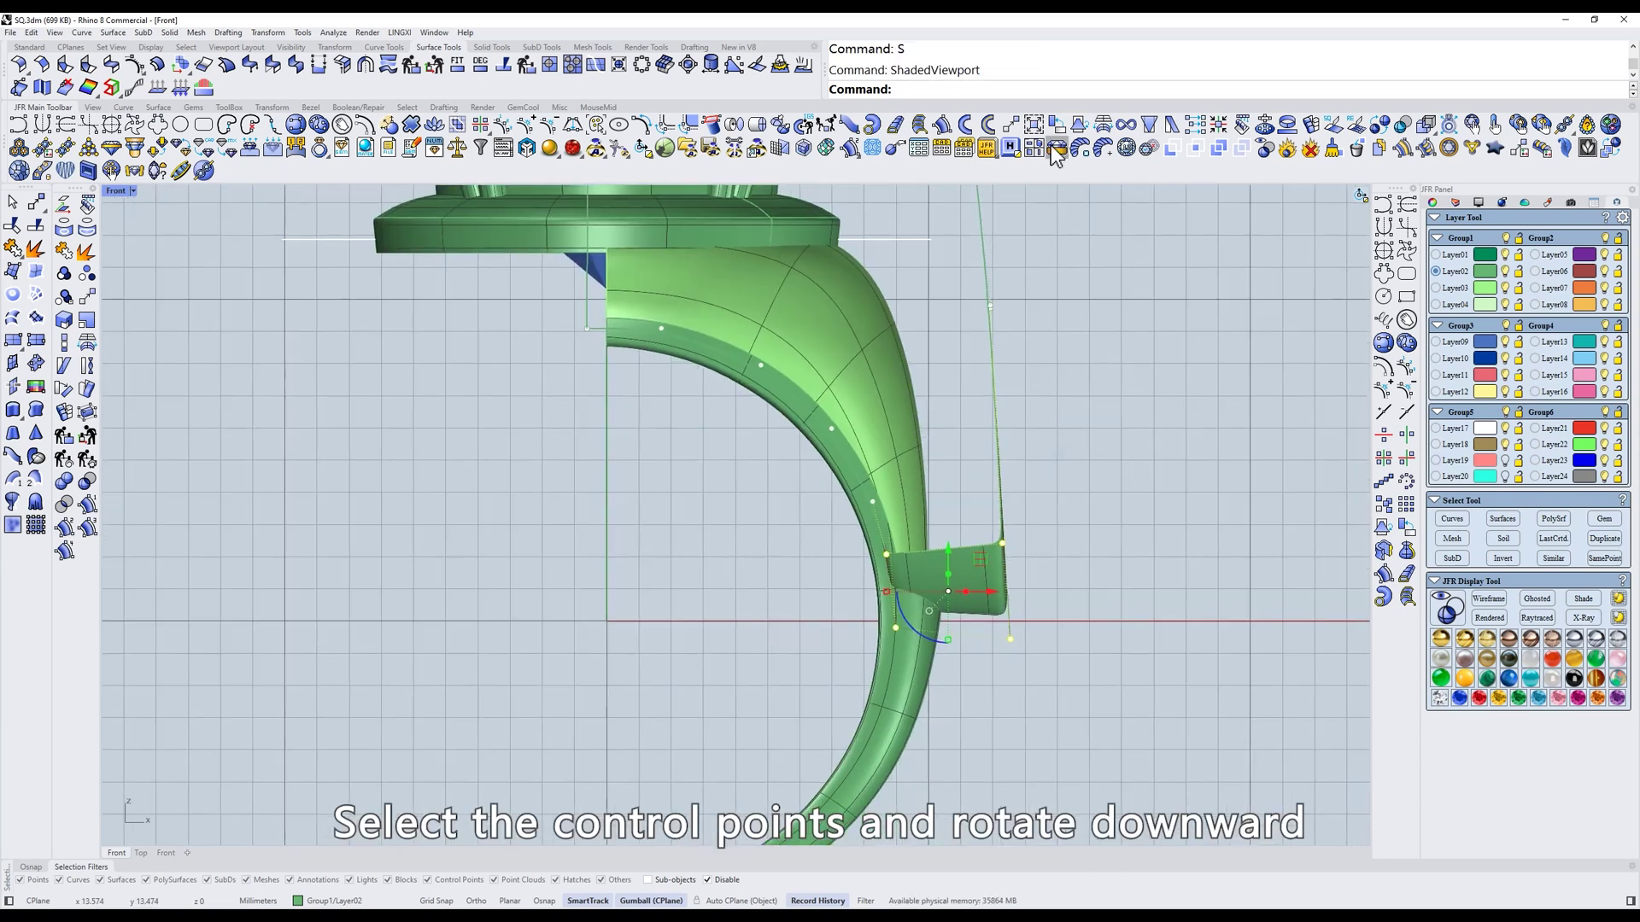
{"action": "left_click", "coordinate": [1058, 128]}
{"action": "left_click", "coordinate": [1119, 361]}
{"action": "left_click", "coordinate": [1121, 362]}
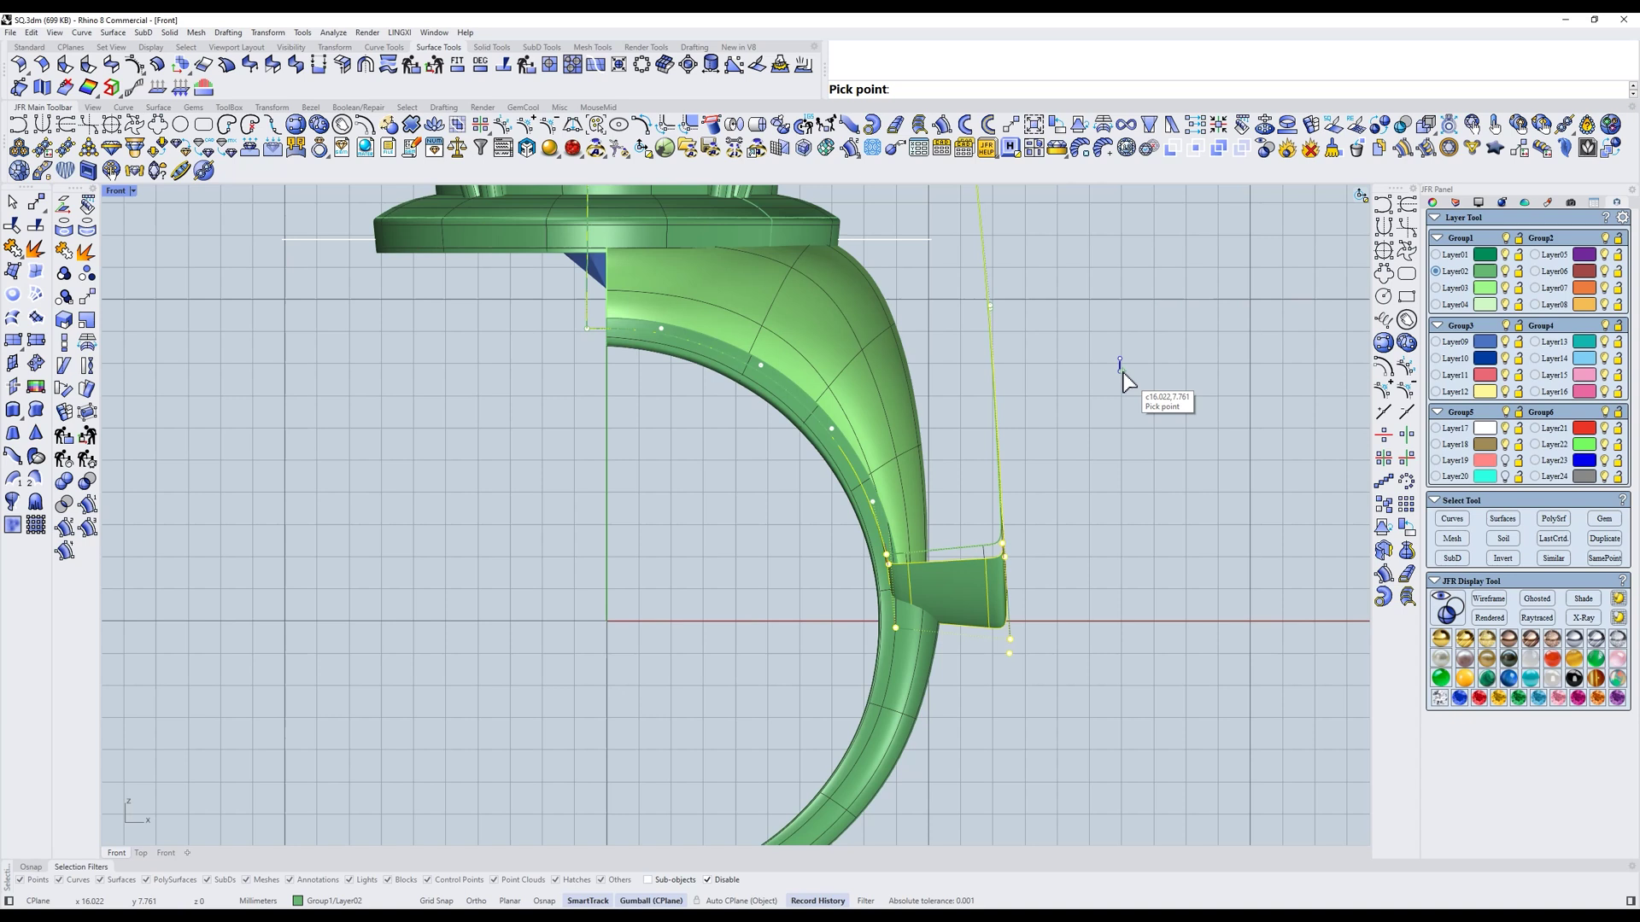
{"action": "left_click", "coordinate": [1124, 372]}
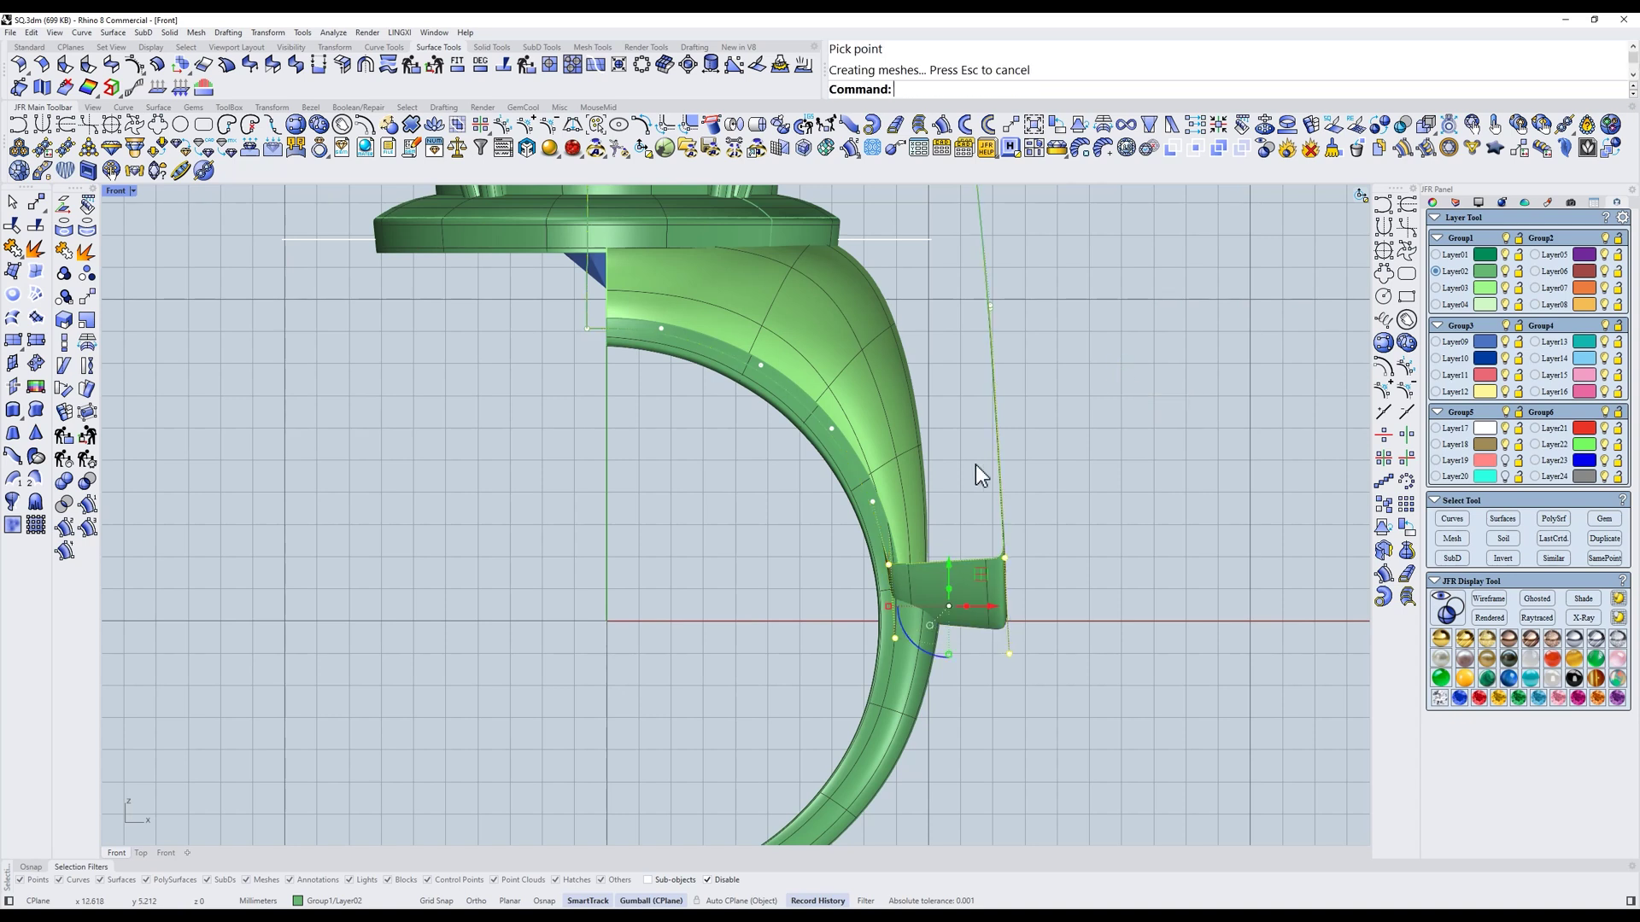
{"action": "scroll", "coordinate": [948, 440], "scroll_direction": "down", "scroll_amount": 2}
{"action": "scroll", "coordinate": [943, 434], "scroll_direction": "up", "scroll_amount": 2}
Shift the control points at the shank surface's upper end slightly outward past the ring's vertical centre line
{"action": "left_click", "coordinate": [714, 466]}
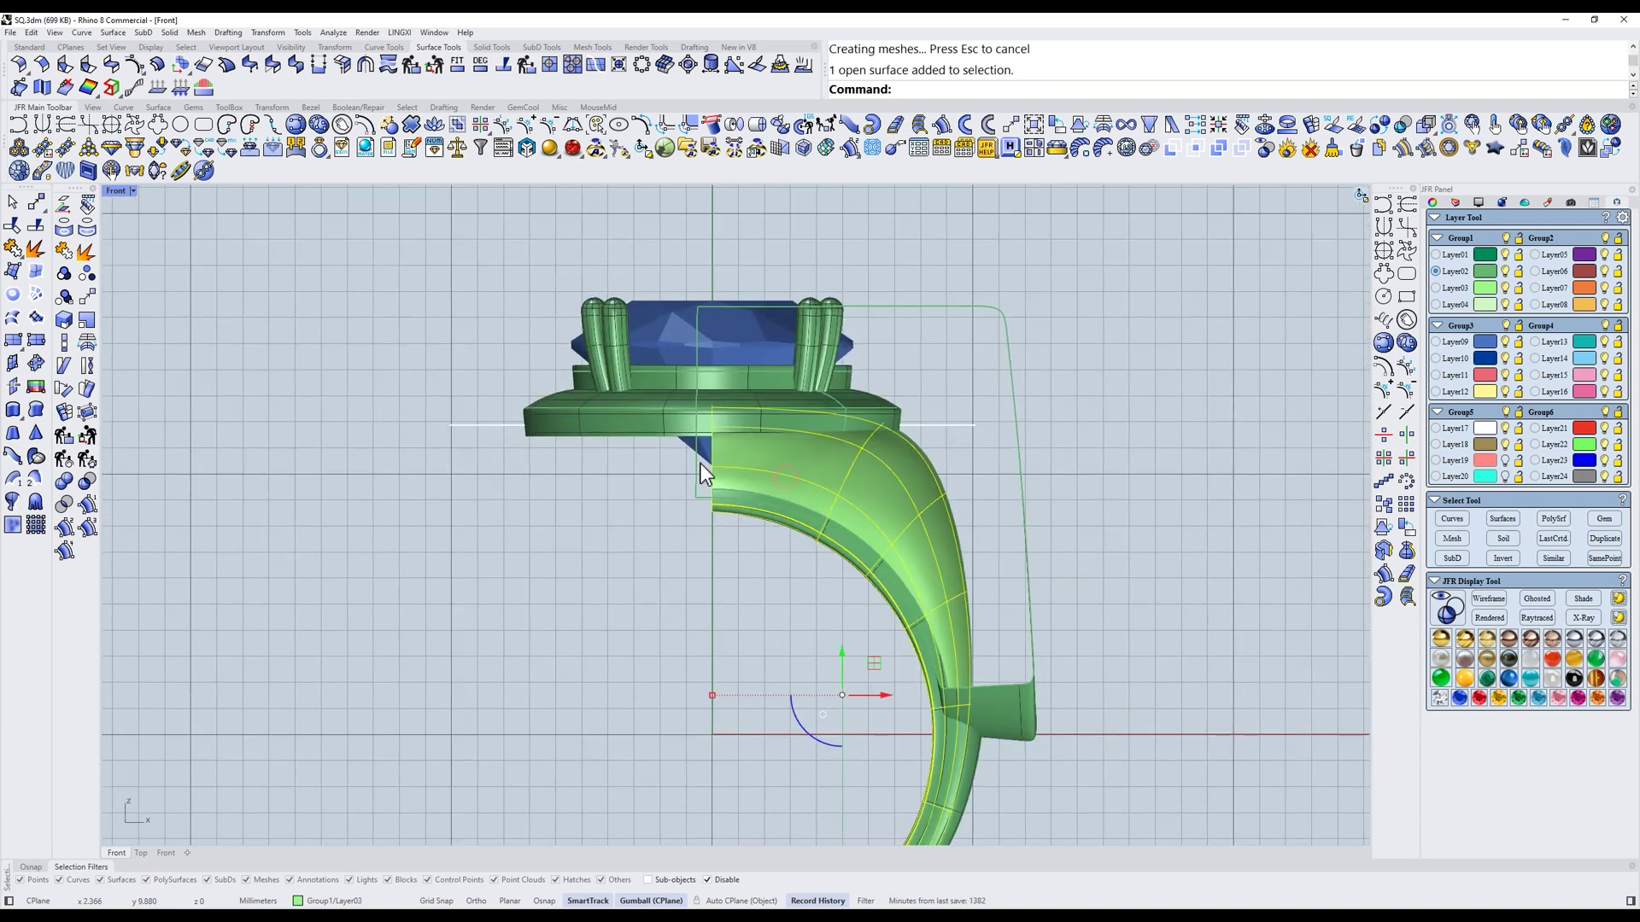
{"action": "scroll", "coordinate": [761, 509], "scroll_direction": "up", "scroll_amount": 3}
{"action": "type", "text": "2"}
{"action": "key", "text": "space"}
{"action": "left_click_drag", "start_coordinate": [701, 686], "coordinate": [781, 347]}
{"action": "left_click_drag", "start_coordinate": [797, 493], "coordinate": [781, 497]}
{"action": "scroll", "coordinate": [827, 475], "scroll_direction": "down", "scroll_amount": 4}
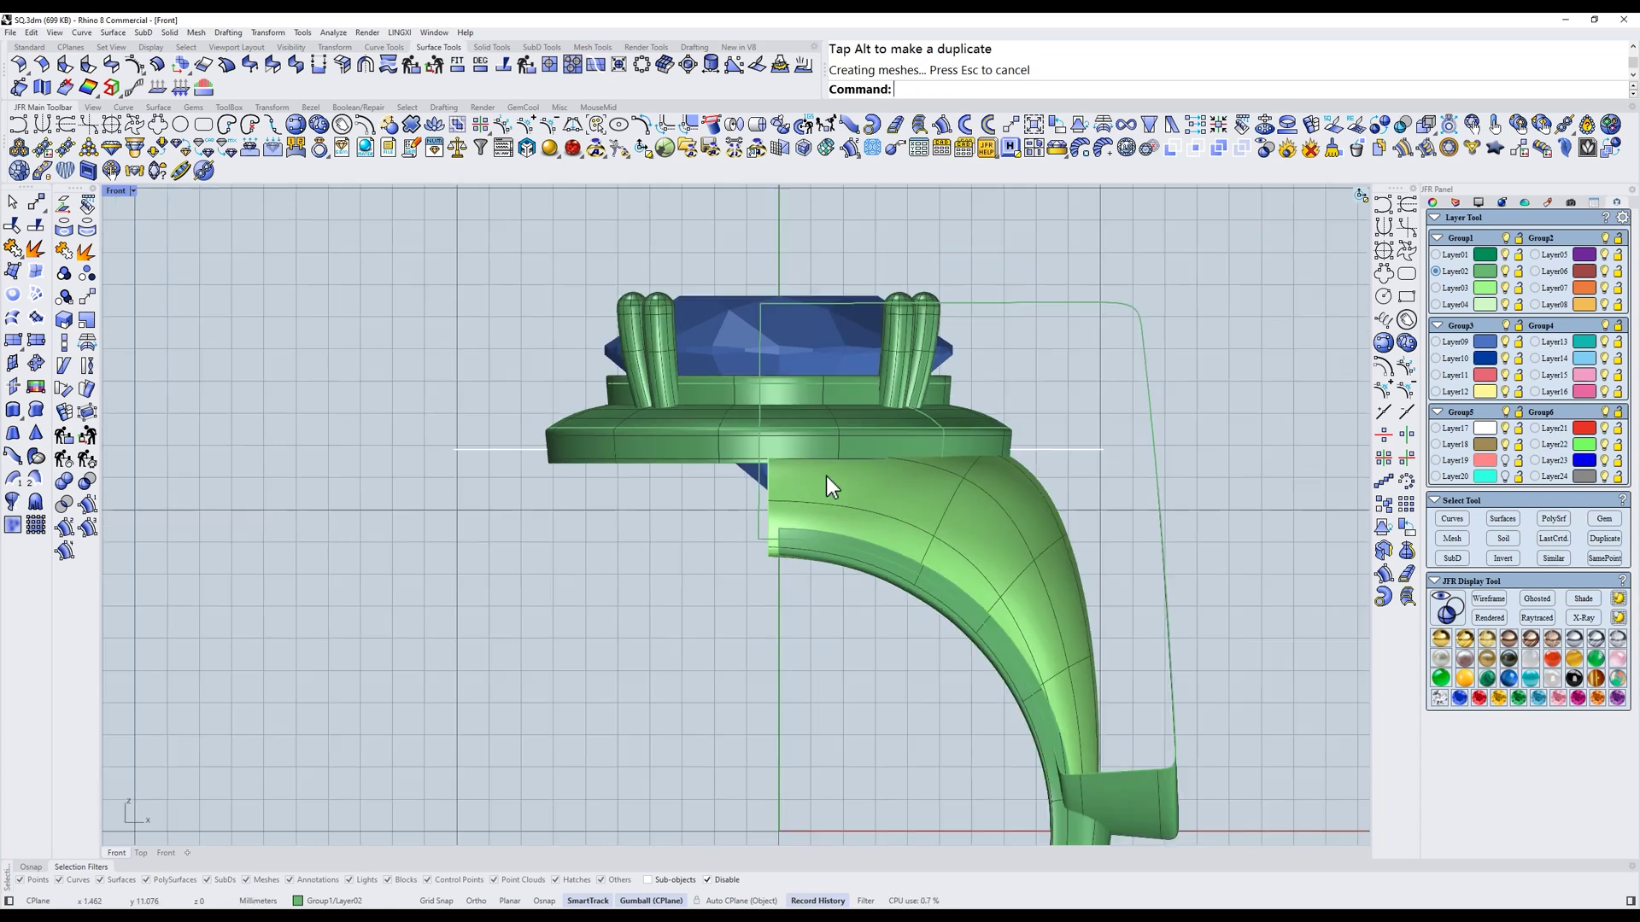
Trim the shank surface with the horizontal line and the cutting surface as cutters, using wireframe display, and return to shaded display
{"action": "left_click_drag", "start_coordinate": [1149, 385], "coordinate": [1030, 479]}
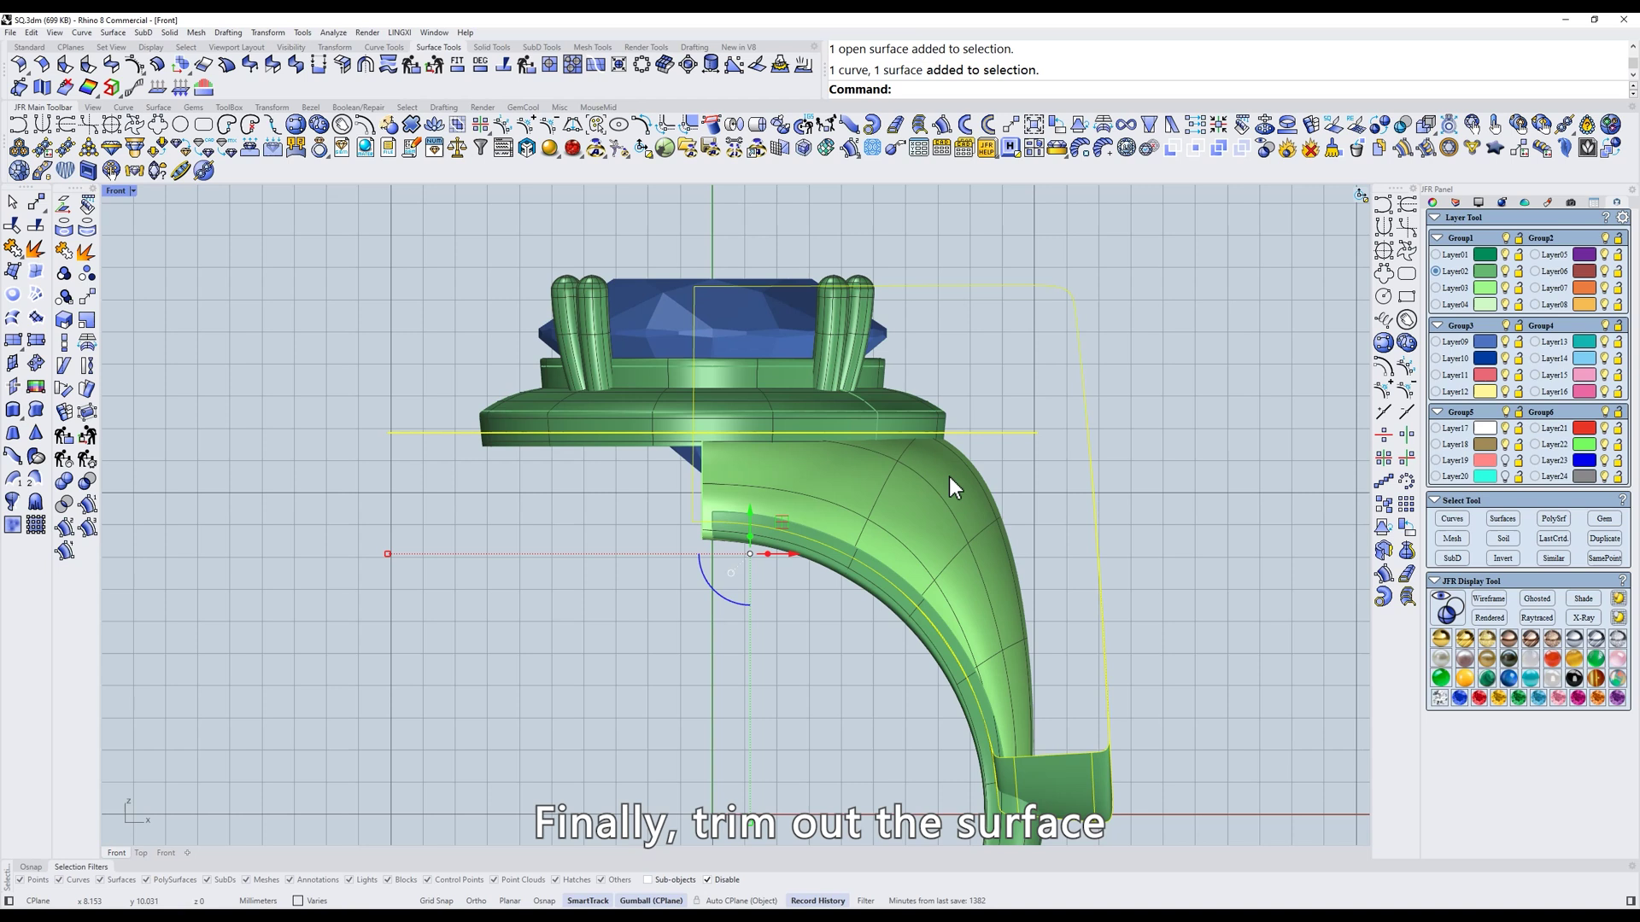
{"action": "scroll", "coordinate": [950, 477], "scroll_direction": "up", "scroll_amount": 4}
{"action": "right_click_drag", "start_coordinate": [943, 475], "coordinate": [1010, 523]}
{"action": "type", "text": "w"}
{"action": "key", "text": "space"}
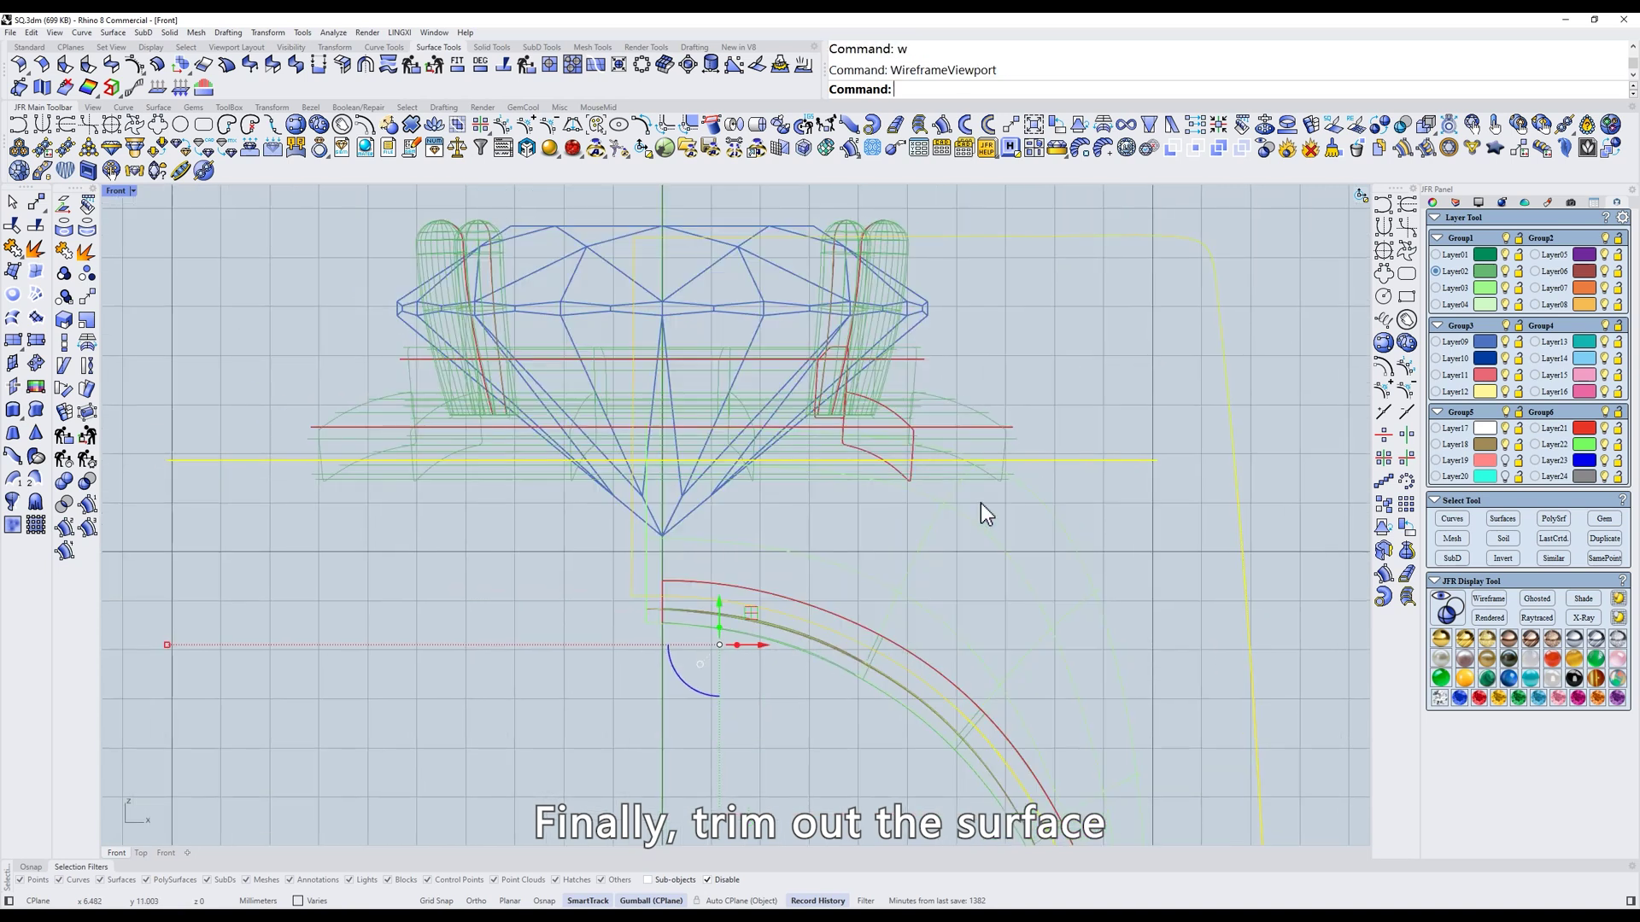
{"action": "left_click", "coordinate": [14, 229]}
{"action": "scroll", "coordinate": [937, 427], "scroll_direction": "up", "scroll_amount": 3}
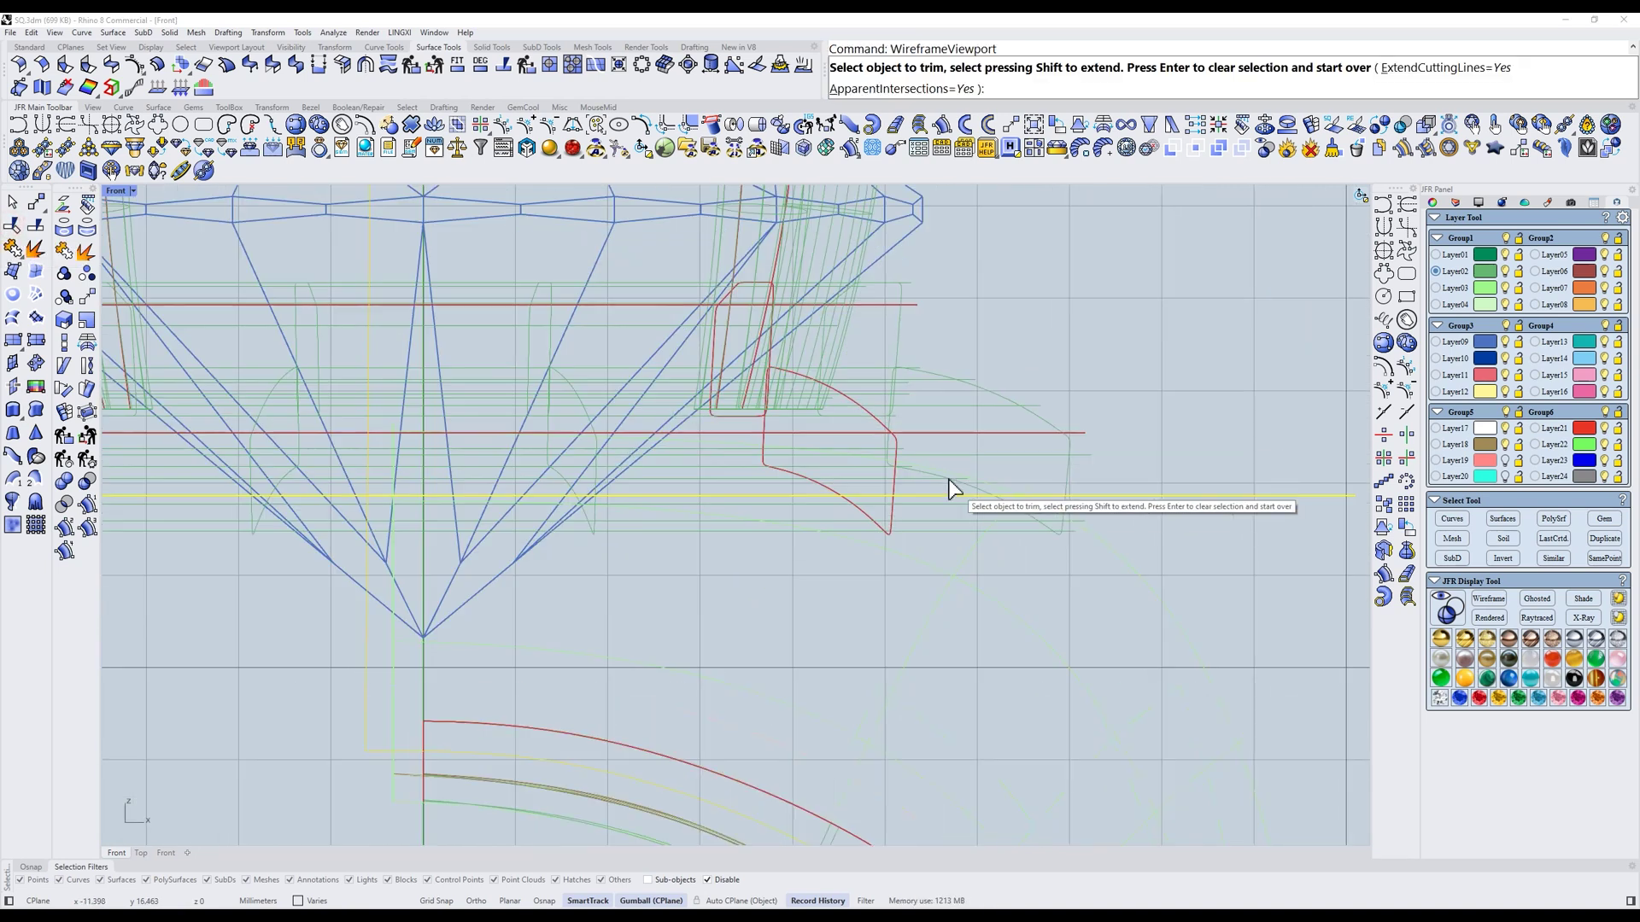
{"action": "scroll", "coordinate": [989, 553], "scroll_direction": "down", "scroll_amount": 4}
{"action": "scroll", "coordinate": [988, 513], "scroll_direction": "down", "scroll_amount": 3}
{"action": "scroll", "coordinate": [857, 537], "scroll_direction": "up", "scroll_amount": 6}
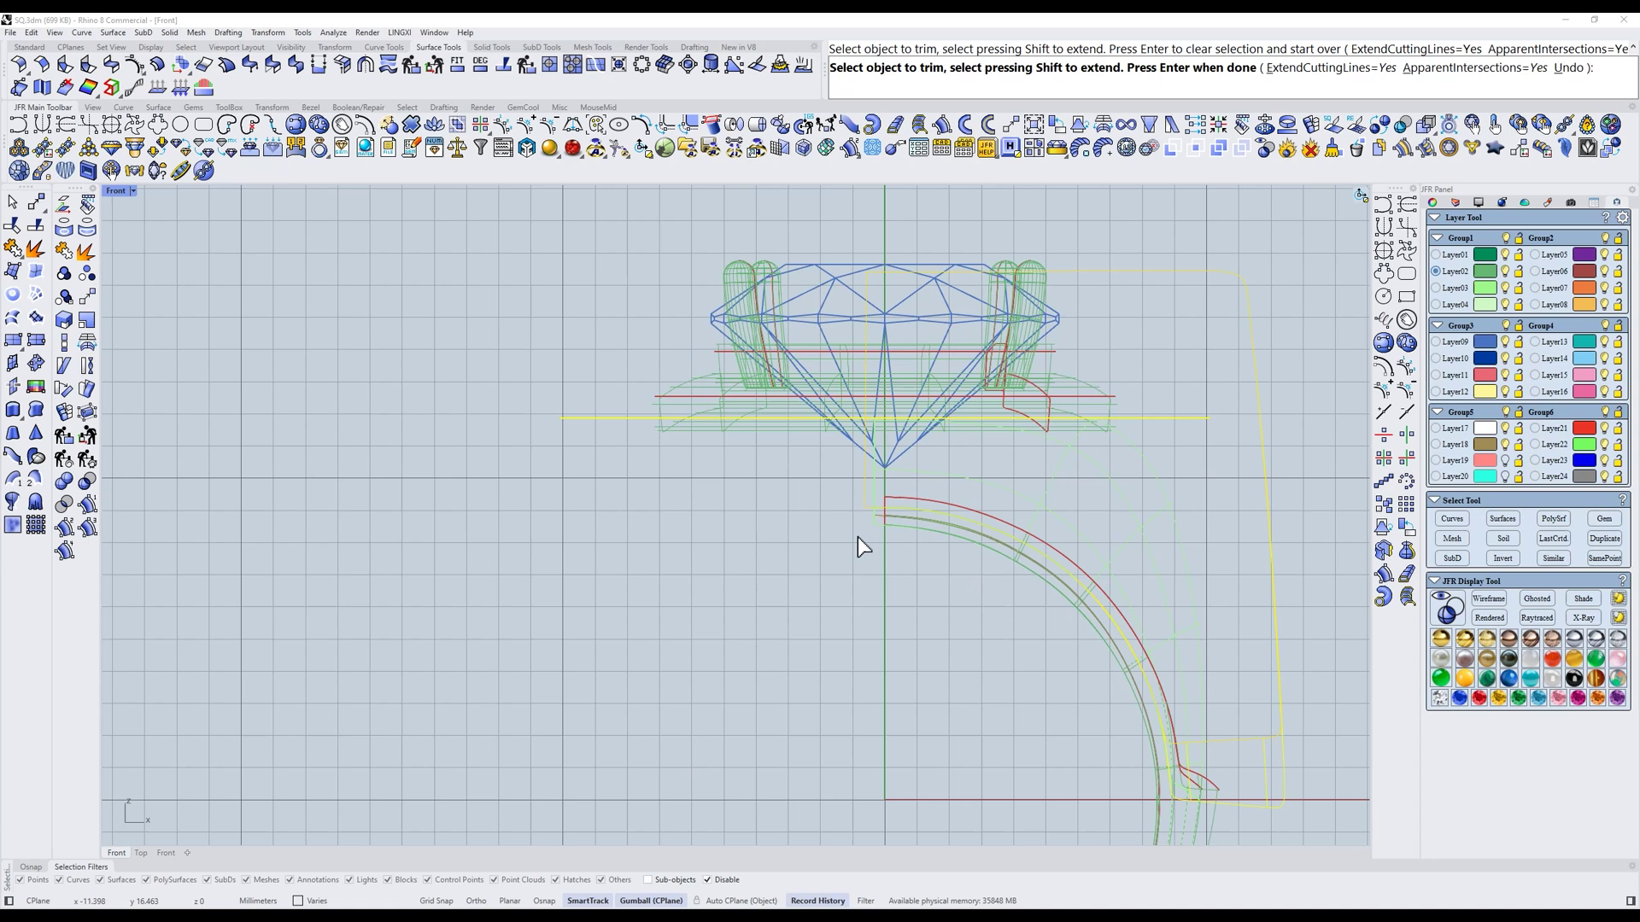
{"action": "scroll", "coordinate": [863, 525], "scroll_direction": "down", "scroll_amount": 2}
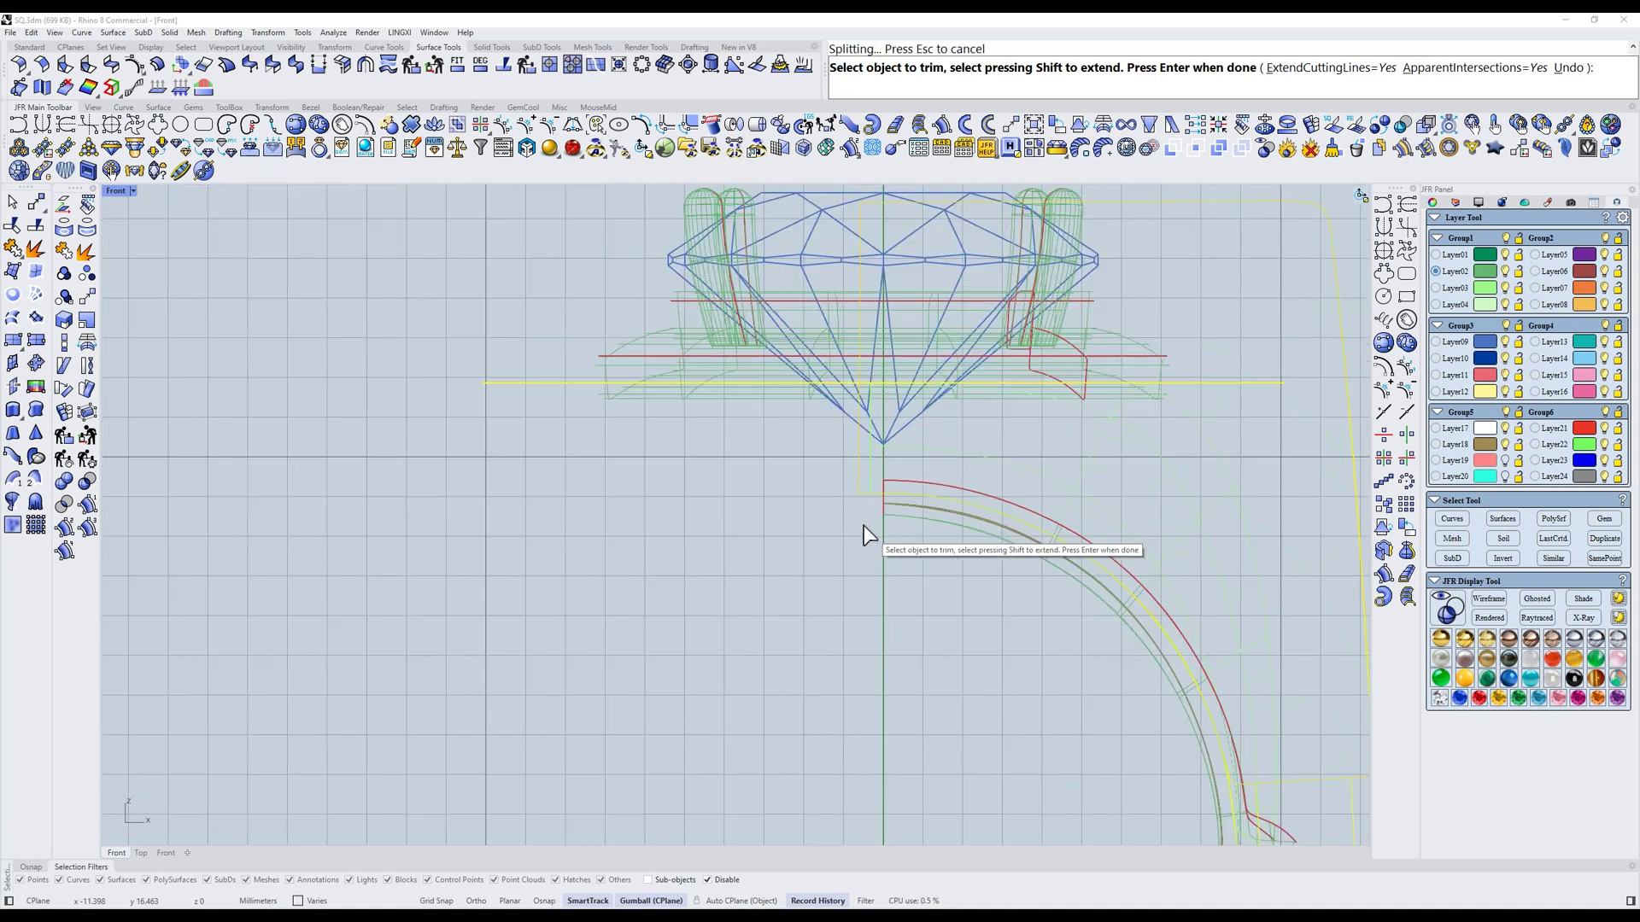
{"action": "key", "text": "ctrl+alt+s"}
{"action": "key", "text": "Escape"}
Hide the cutting surface and the trim line, and bring up the selected trimmed shank surface in the right view
{"action": "scroll", "coordinate": [991, 505], "scroll_direction": "down", "scroll_amount": 3}
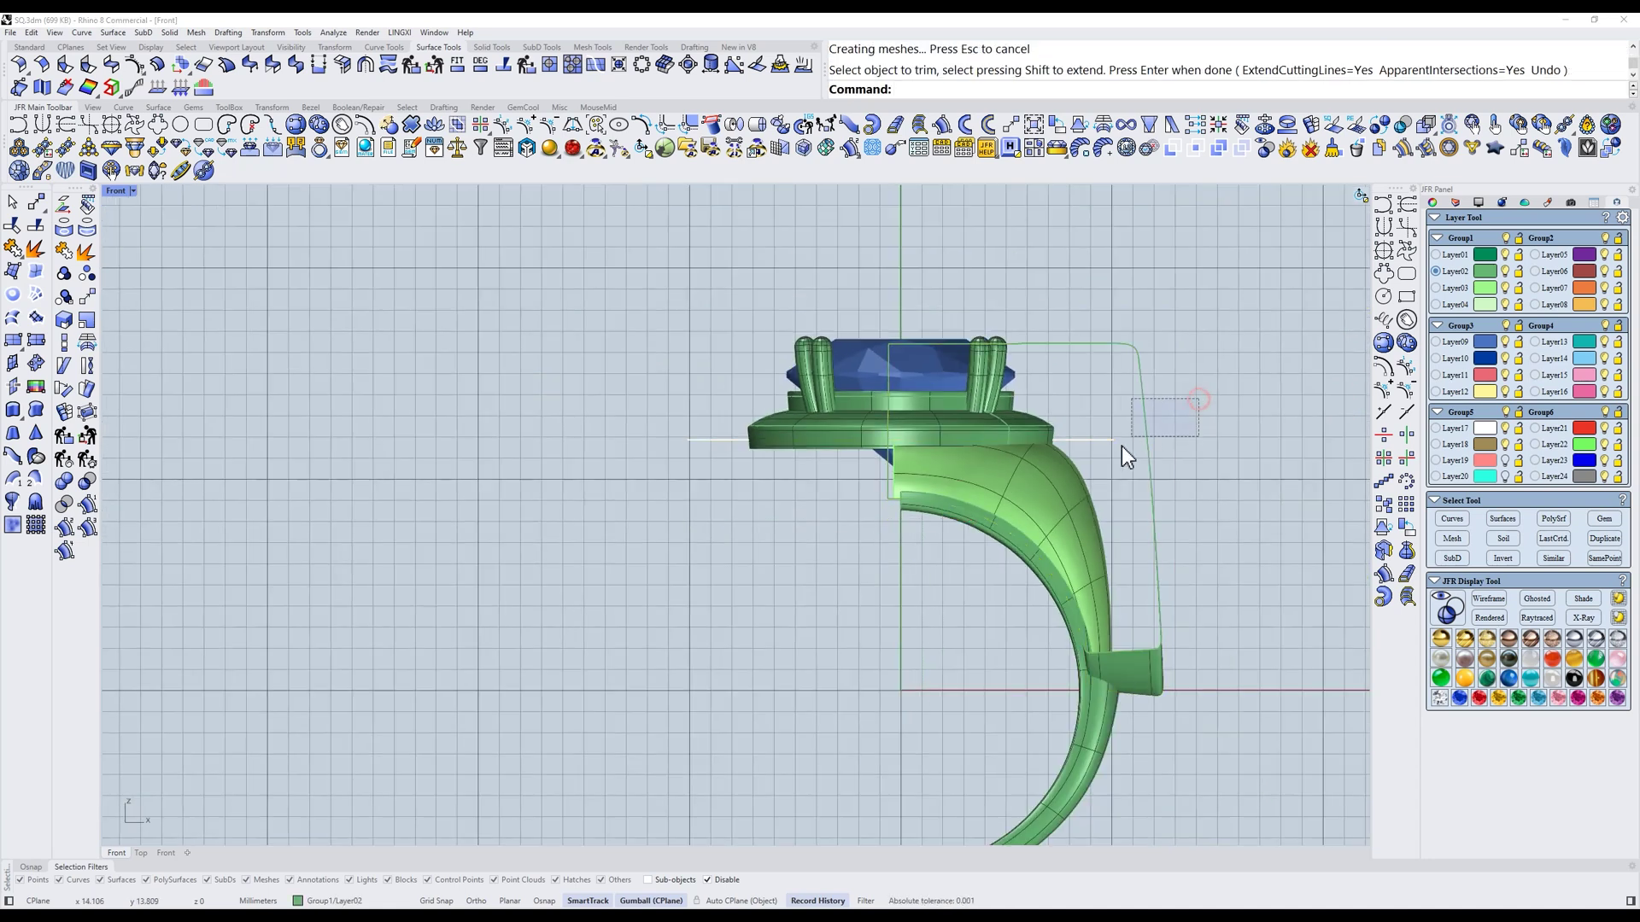
{"action": "type", "text": "hide"}
{"action": "key", "text": "Return"}
{"action": "left_click", "coordinate": [1080, 521]}
{"action": "type", "text": "r"}
{"action": "key", "text": "Return"}
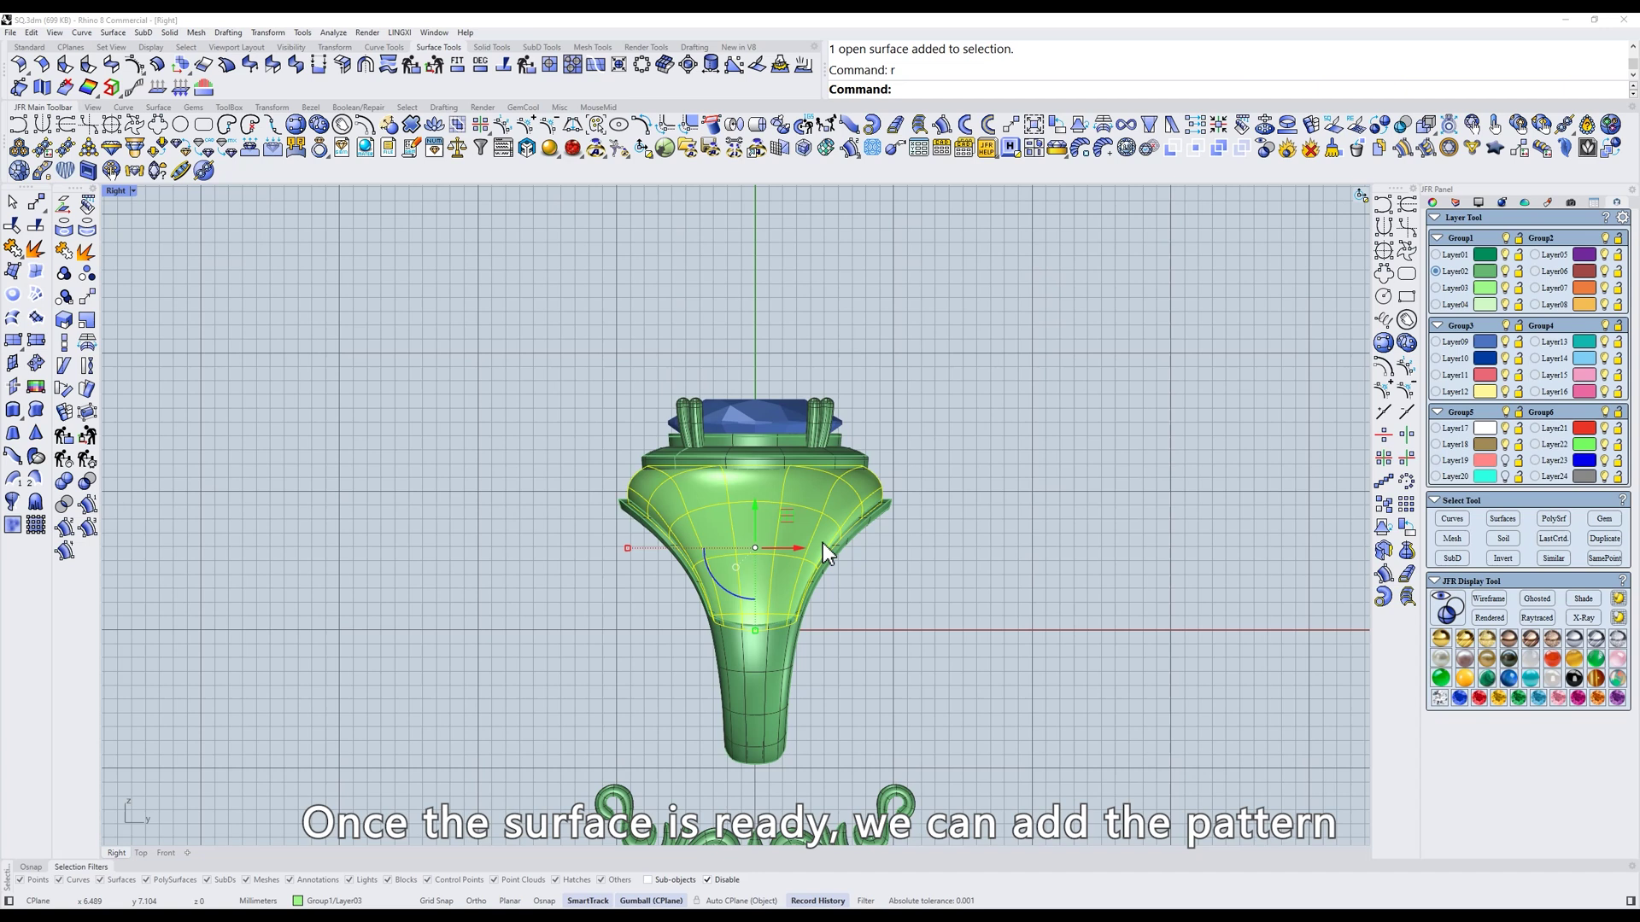
Pull the trimmed surface away from the ring to examine its shape, and undo the move
{"action": "left_click_drag", "start_coordinate": [822, 541], "coordinate": [1113, 540]}
{"action": "mouse_move", "coordinate": [1114, 539]}
{"action": "right_mouse_down", "text": "ctrl+shift"}
{"action": "mouse_move", "coordinate": [1163, 577]}
{"action": "mouse_move", "coordinate": [1133, 542]}
{"action": "right_mouse_up", "text": "ctrl+shift"}
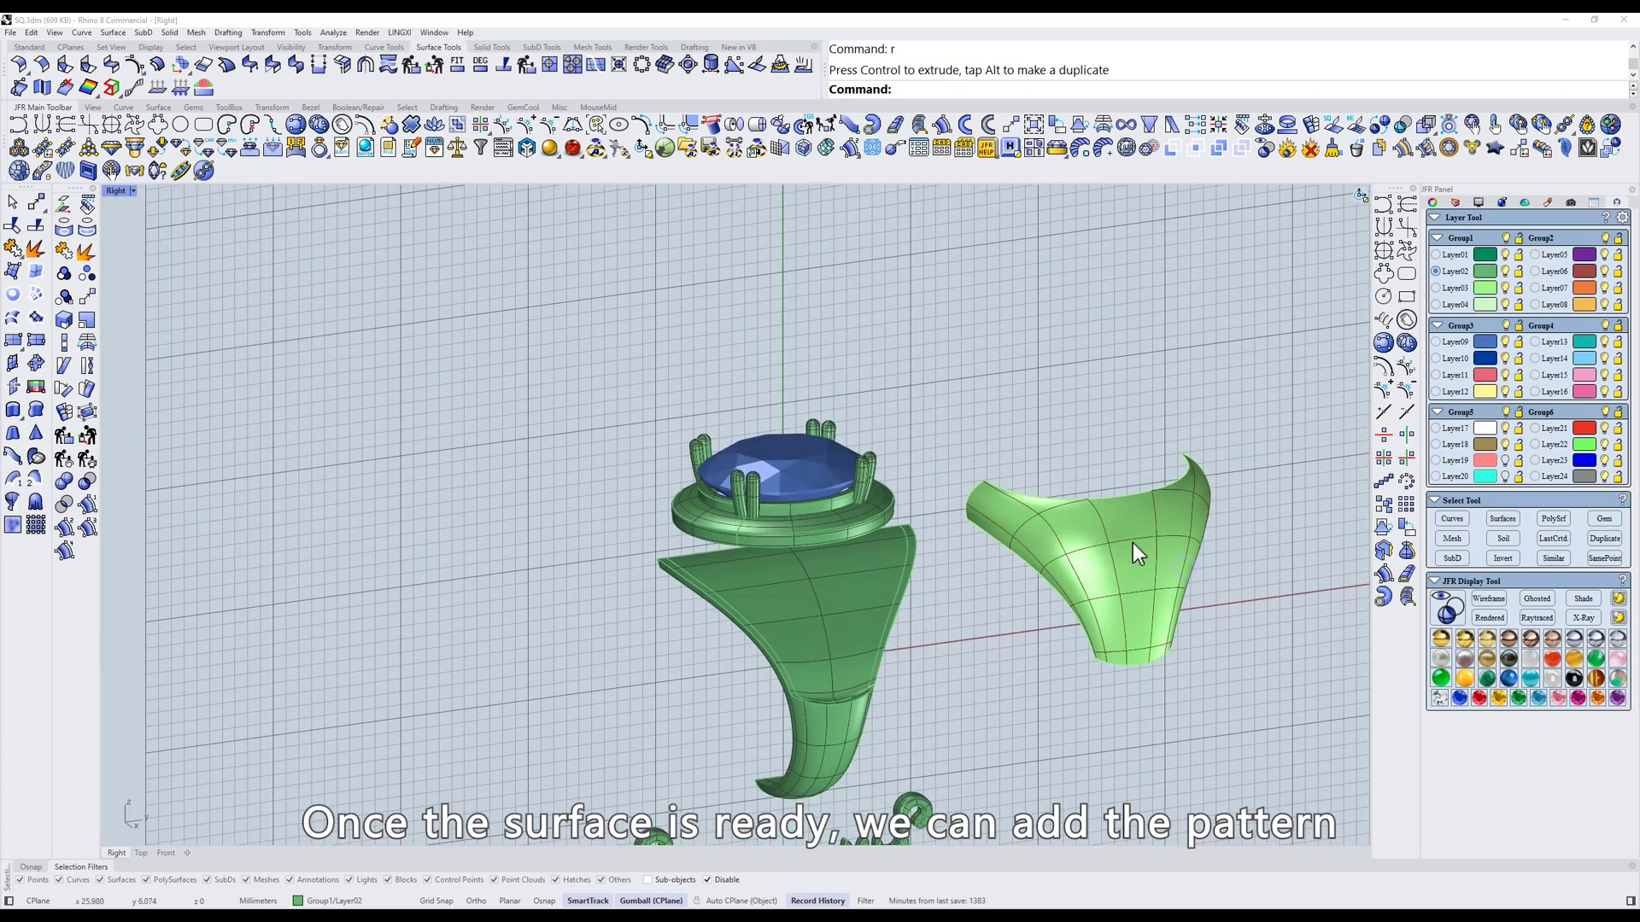
{"action": "scroll", "coordinate": [1140, 557], "scroll_direction": "up", "scroll_amount": 4}
{"action": "type", "text": "r"}
{"action": "key", "text": "Return"}
{"action": "key", "text": "ctrl+z"}
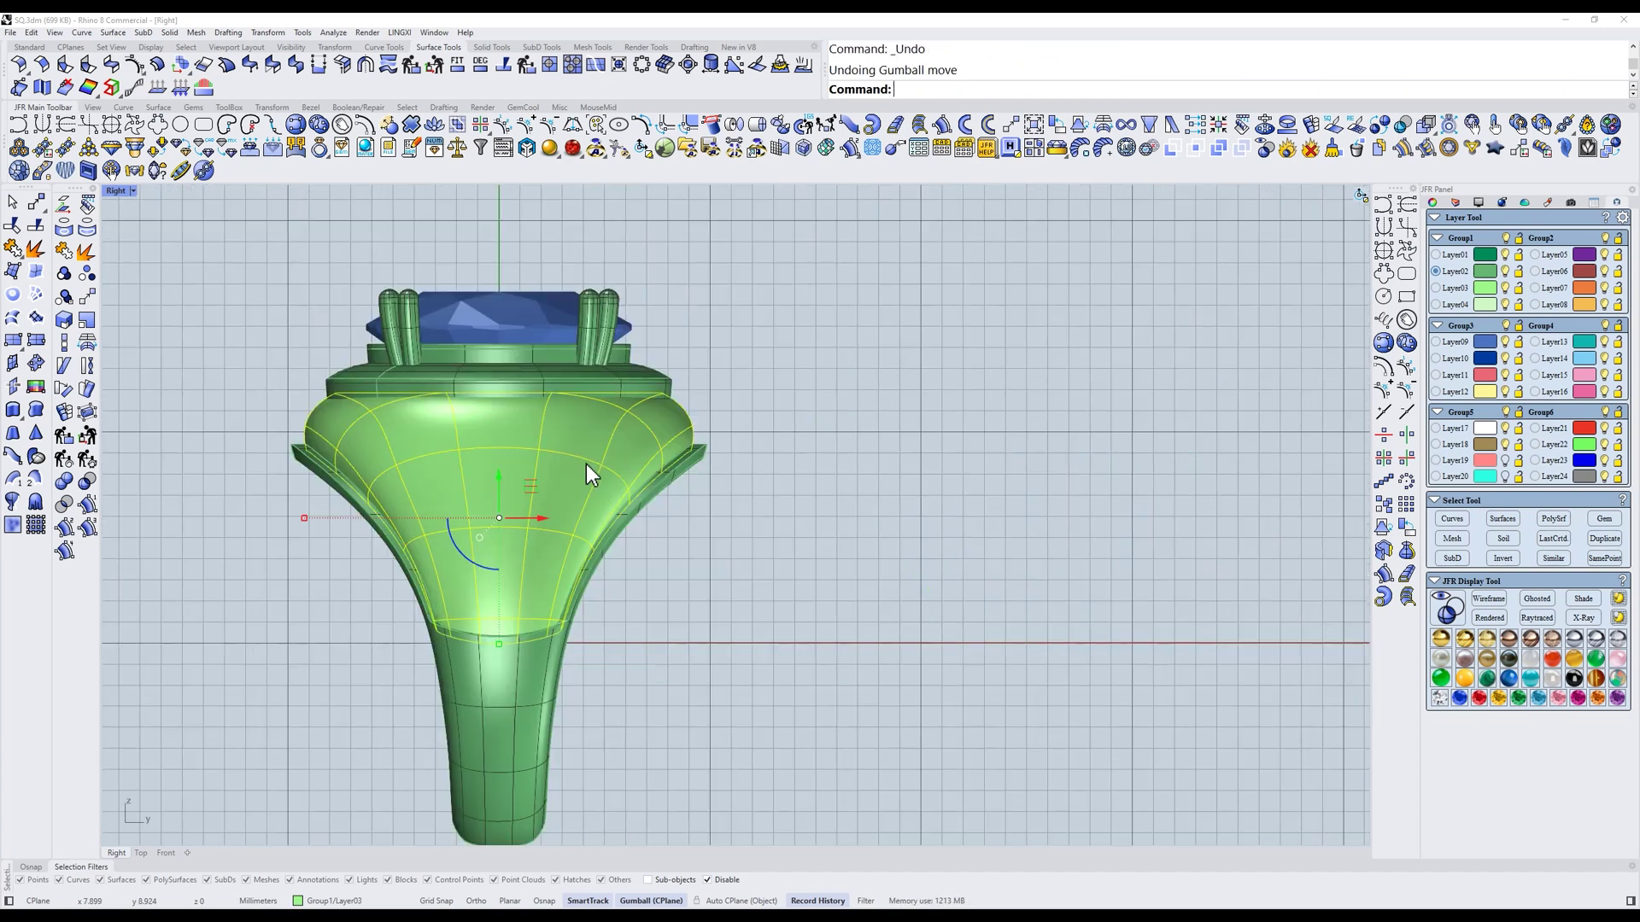
Flatten the trimmed shank surface with Squish
{"action": "right_click_drag", "start_coordinate": [586, 464], "coordinate": [992, 513]}
{"action": "scroll", "coordinate": [996, 514], "scroll_direction": "up", "scroll_amount": 2}
{"action": "left_click", "coordinate": [1095, 582]}
{"action": "left_click", "coordinate": [924, 499]}
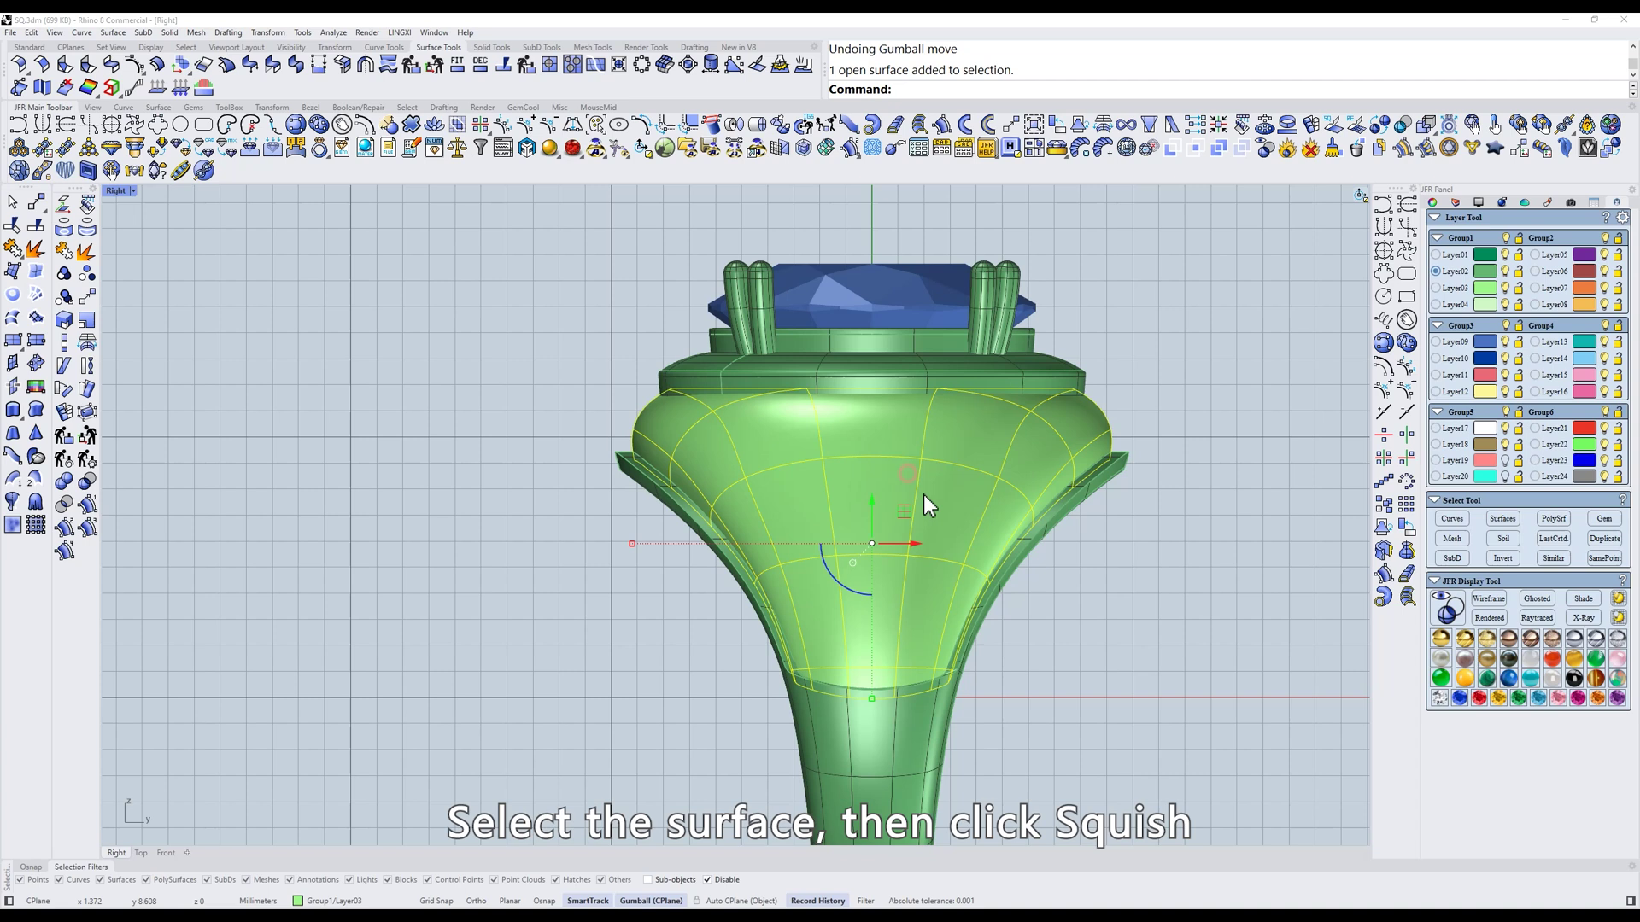
{"action": "scroll", "coordinate": [1034, 495], "scroll_direction": "down", "scroll_amount": 2}
{"action": "right_click_drag", "start_coordinate": [1034, 488], "coordinate": [943, 464]}
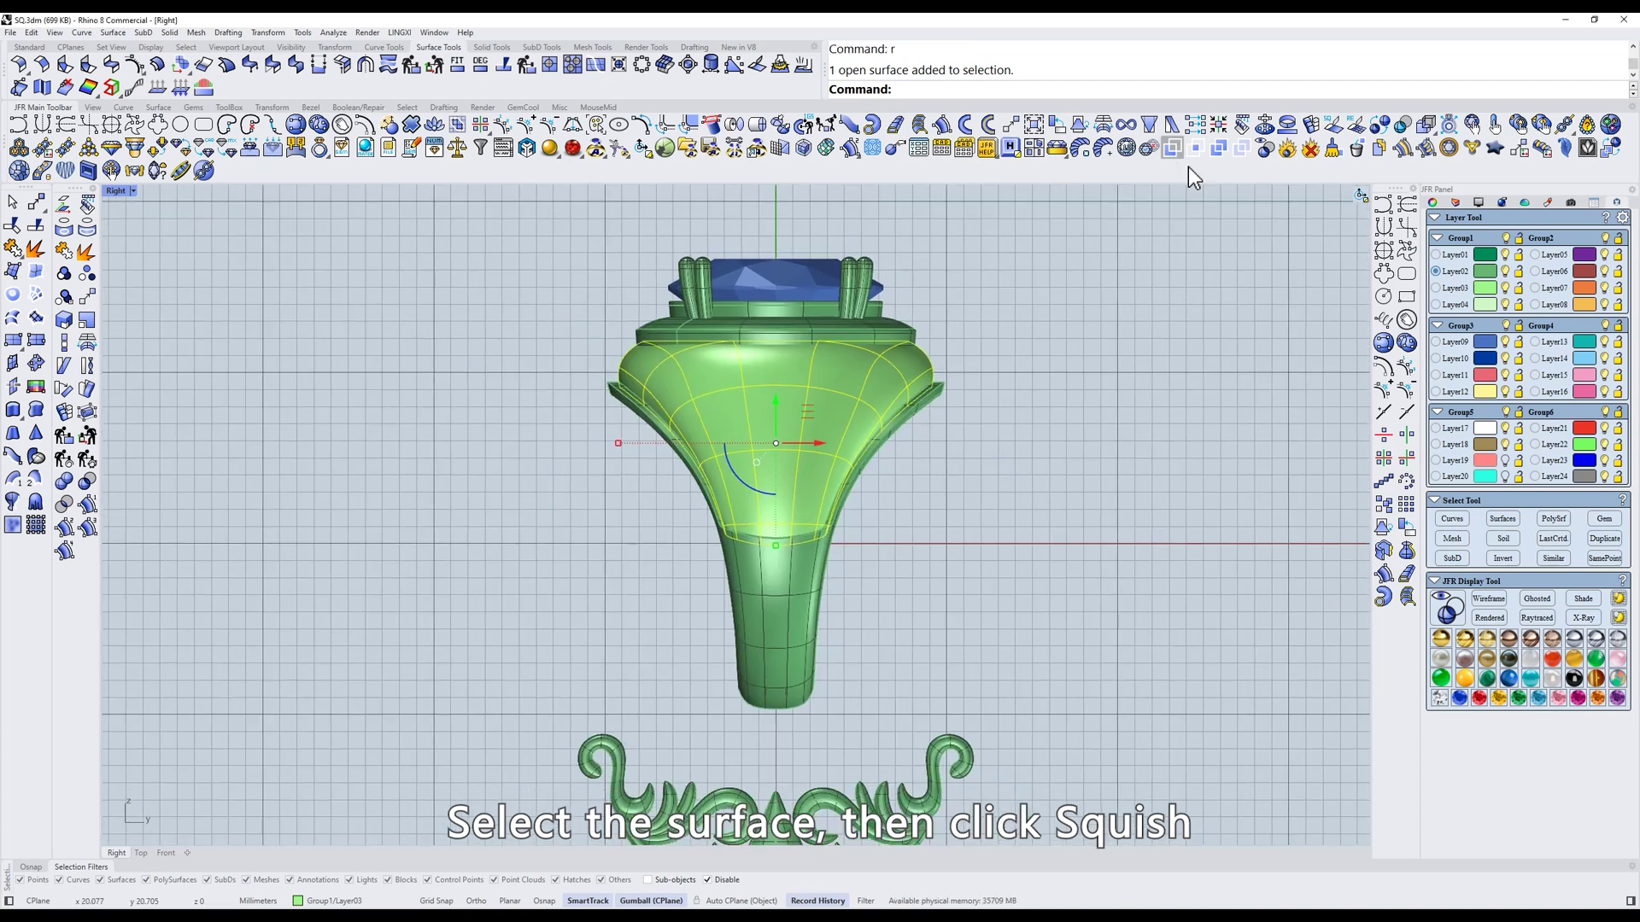
{"action": "left_click", "coordinate": [1329, 128]}
{"action": "key", "text": "Return"}
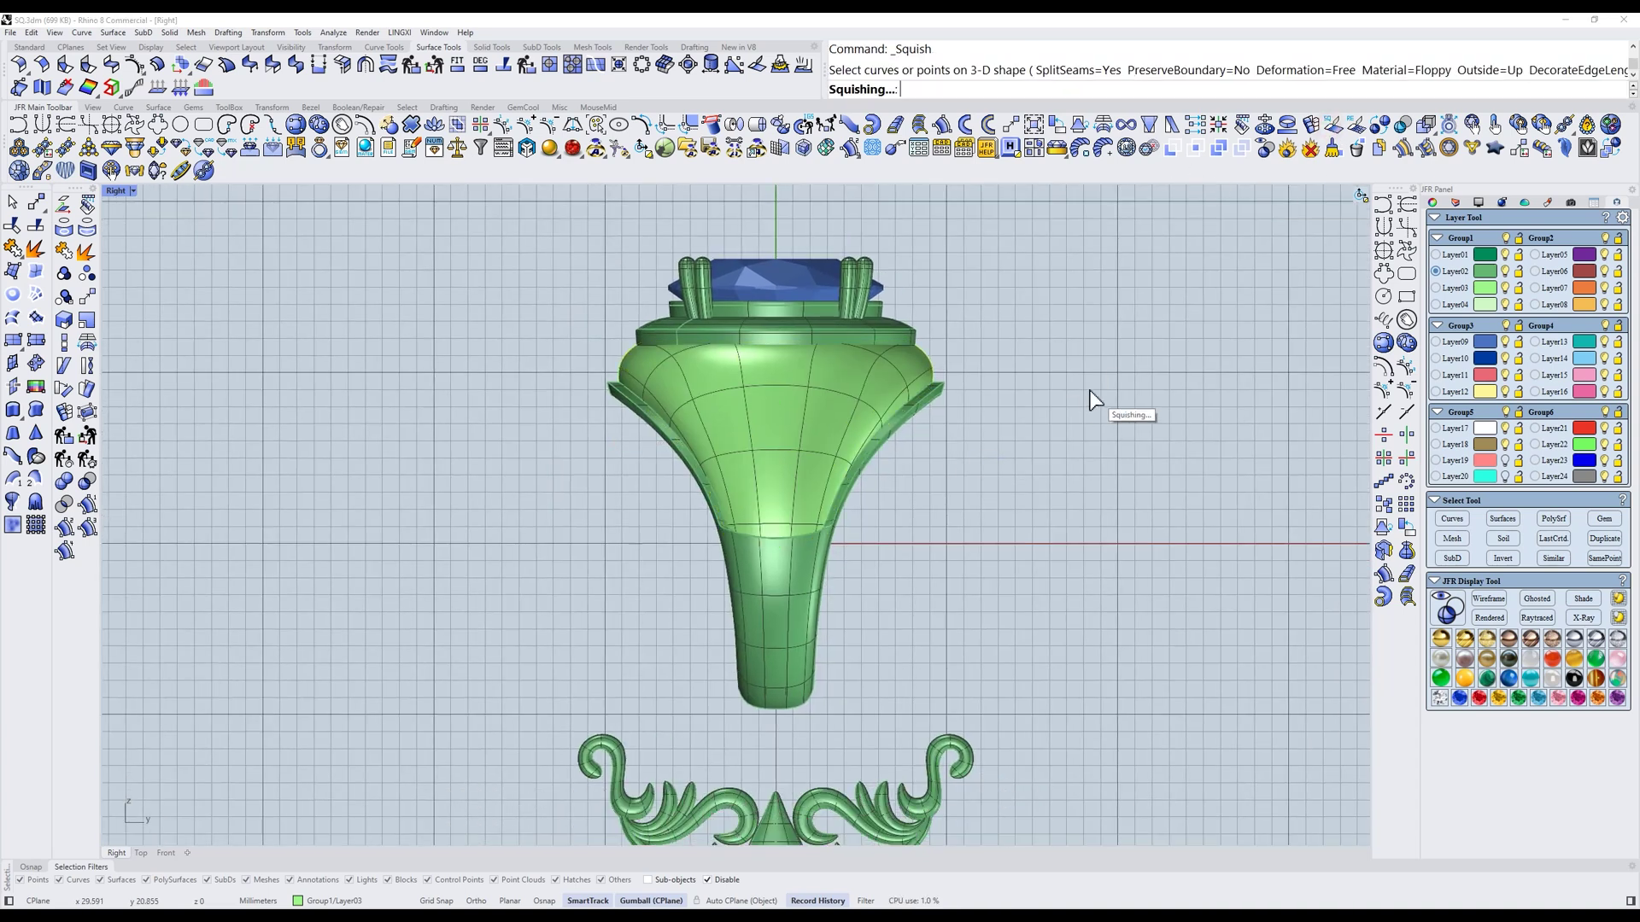
Select the flattened surface in the top view and rotate it upright in the front view
{"action": "type", "text": "t"}
{"action": "key", "text": "Return"}
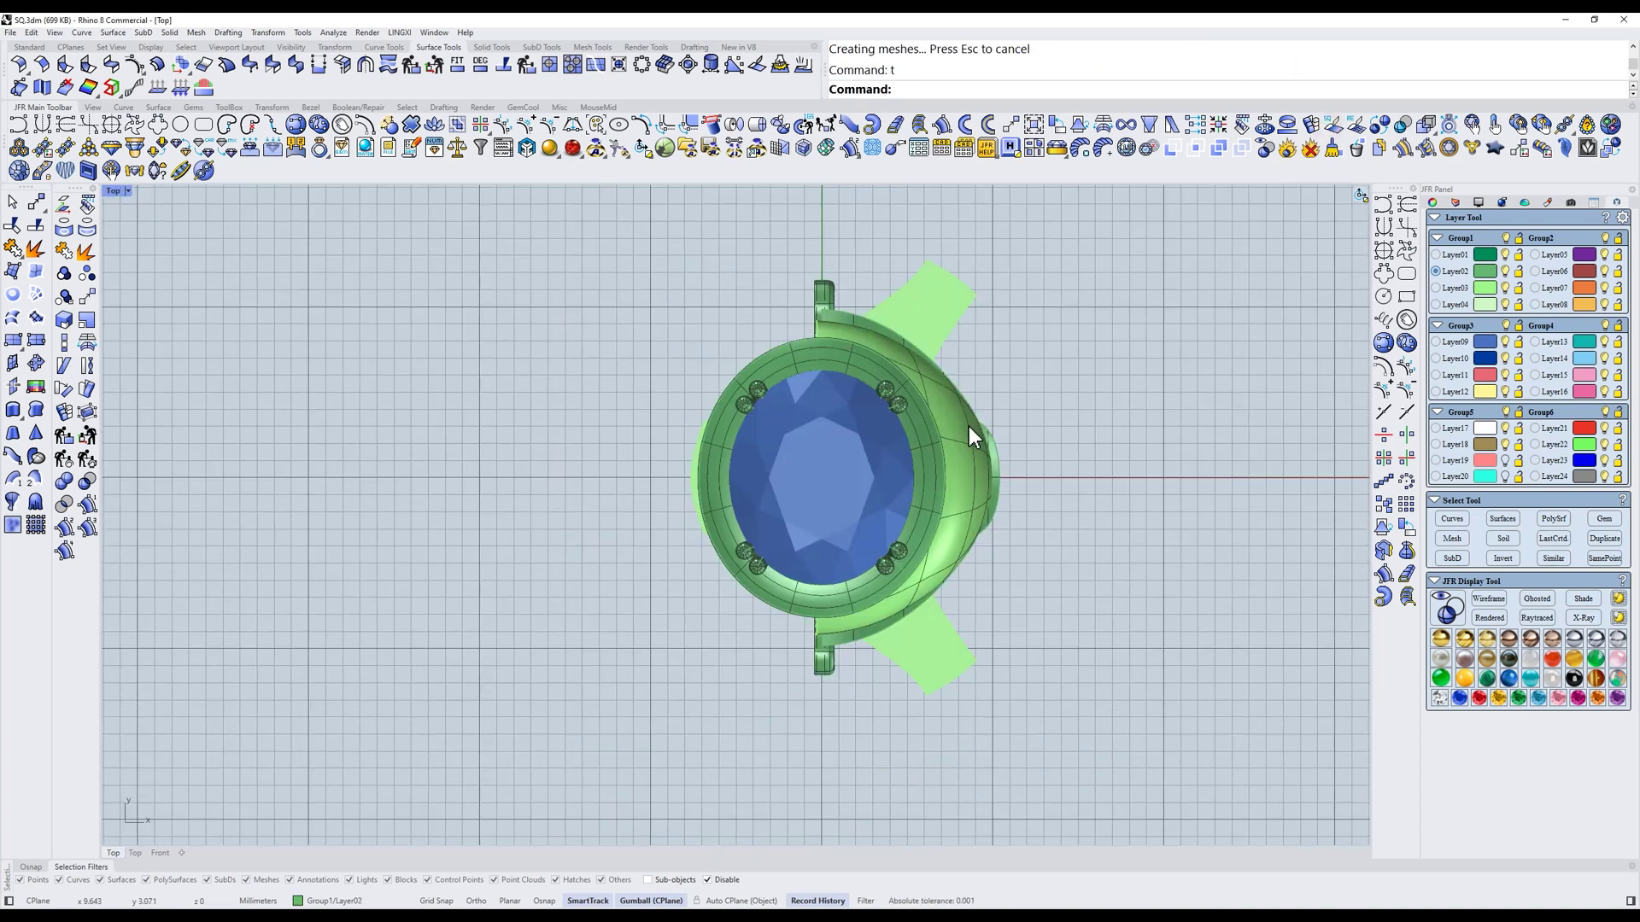
{"action": "left_click", "coordinate": [931, 311]}
{"action": "left_click_drag", "start_coordinate": [794, 512], "coordinate": [929, 376]}
{"action": "type", "text": "f"}
{"action": "key", "text": "Return"}
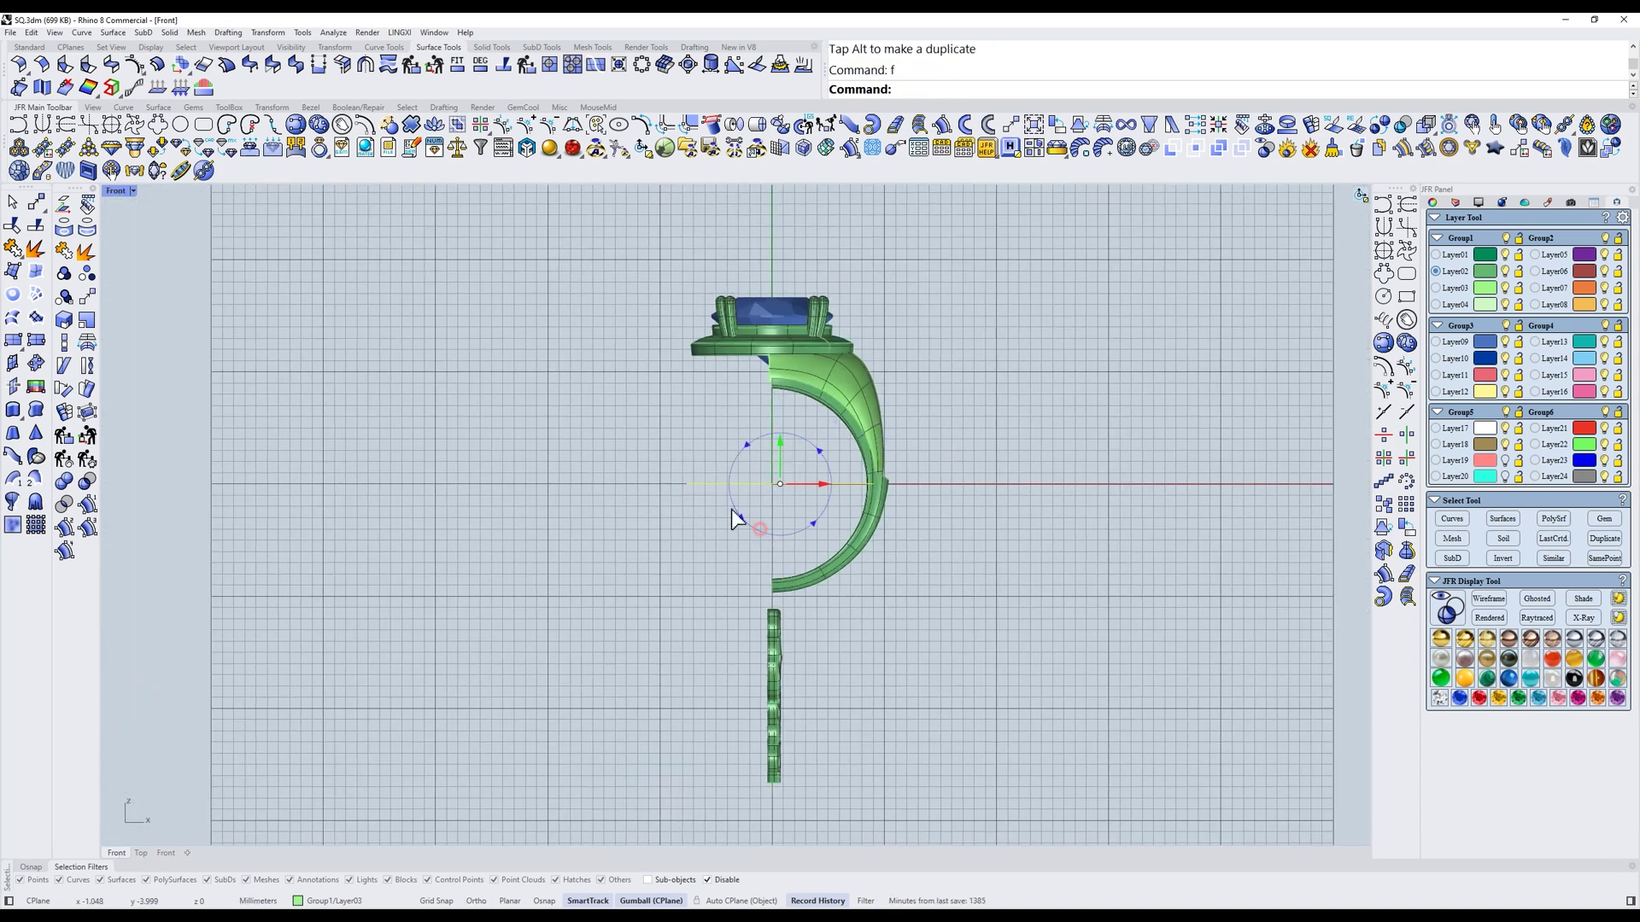
{"action": "right_click_drag", "start_coordinate": [704, 457], "coordinate": [825, 401]}
Move the flattened surface straight down about 18.6 mm onto the scroll pattern, and check the overlap in the right view
{"action": "type", "text": "m"}
{"action": "key", "text": "Return"}
{"action": "left_click", "coordinate": [1032, 436]}
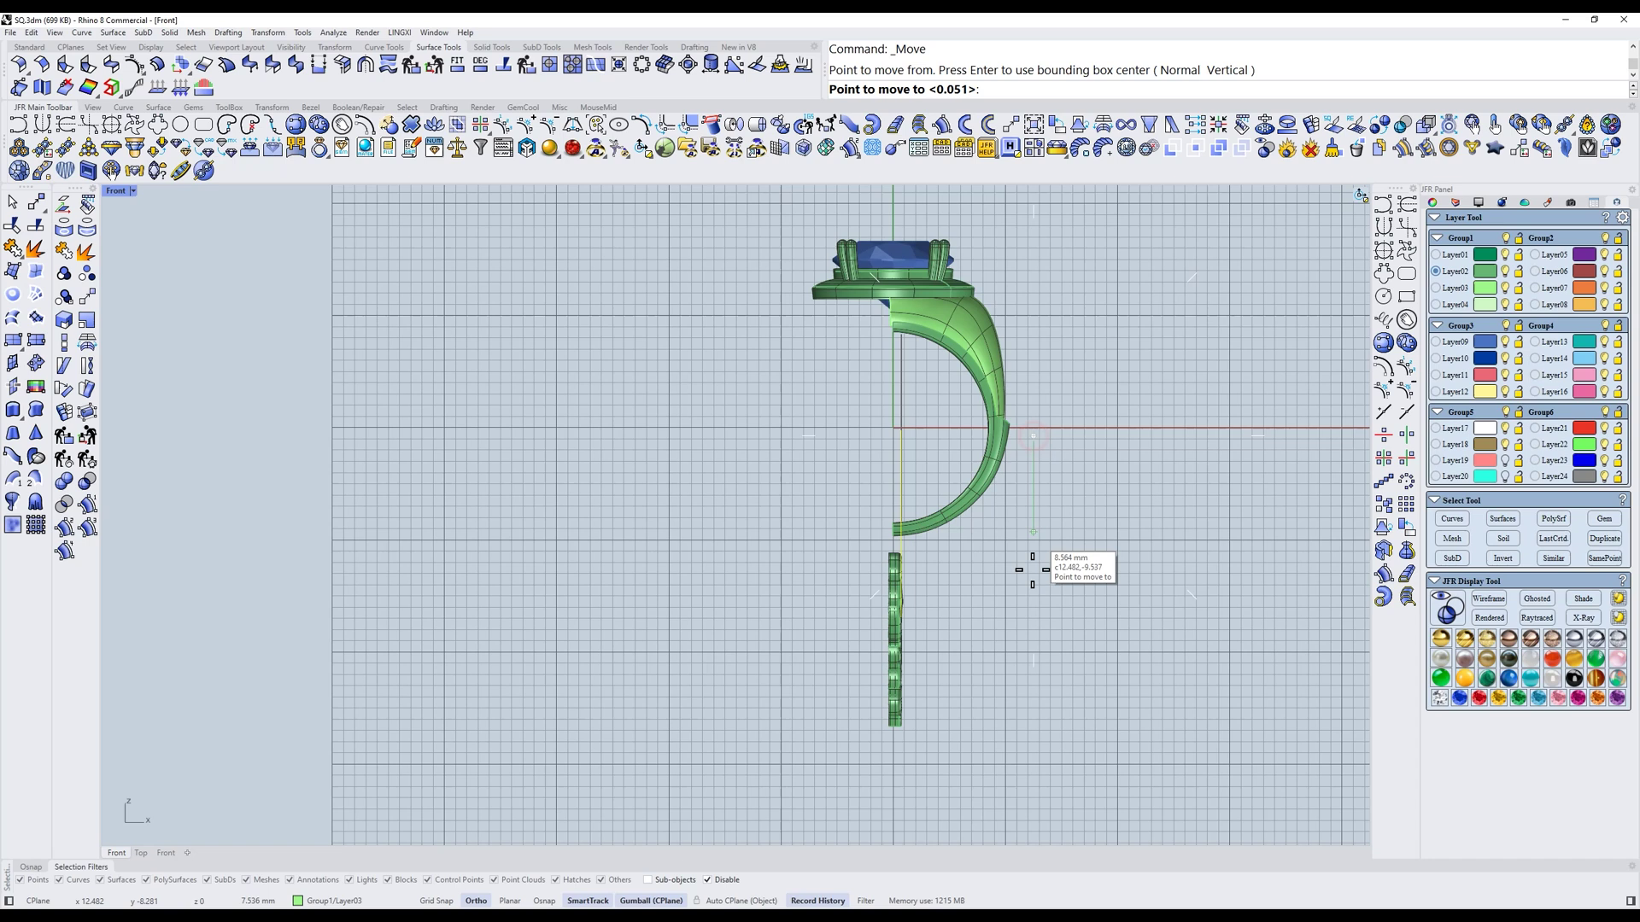
{"action": "left_click", "coordinate": [1033, 646]}
{"action": "type", "text": "r"}
{"action": "key", "text": "Return"}
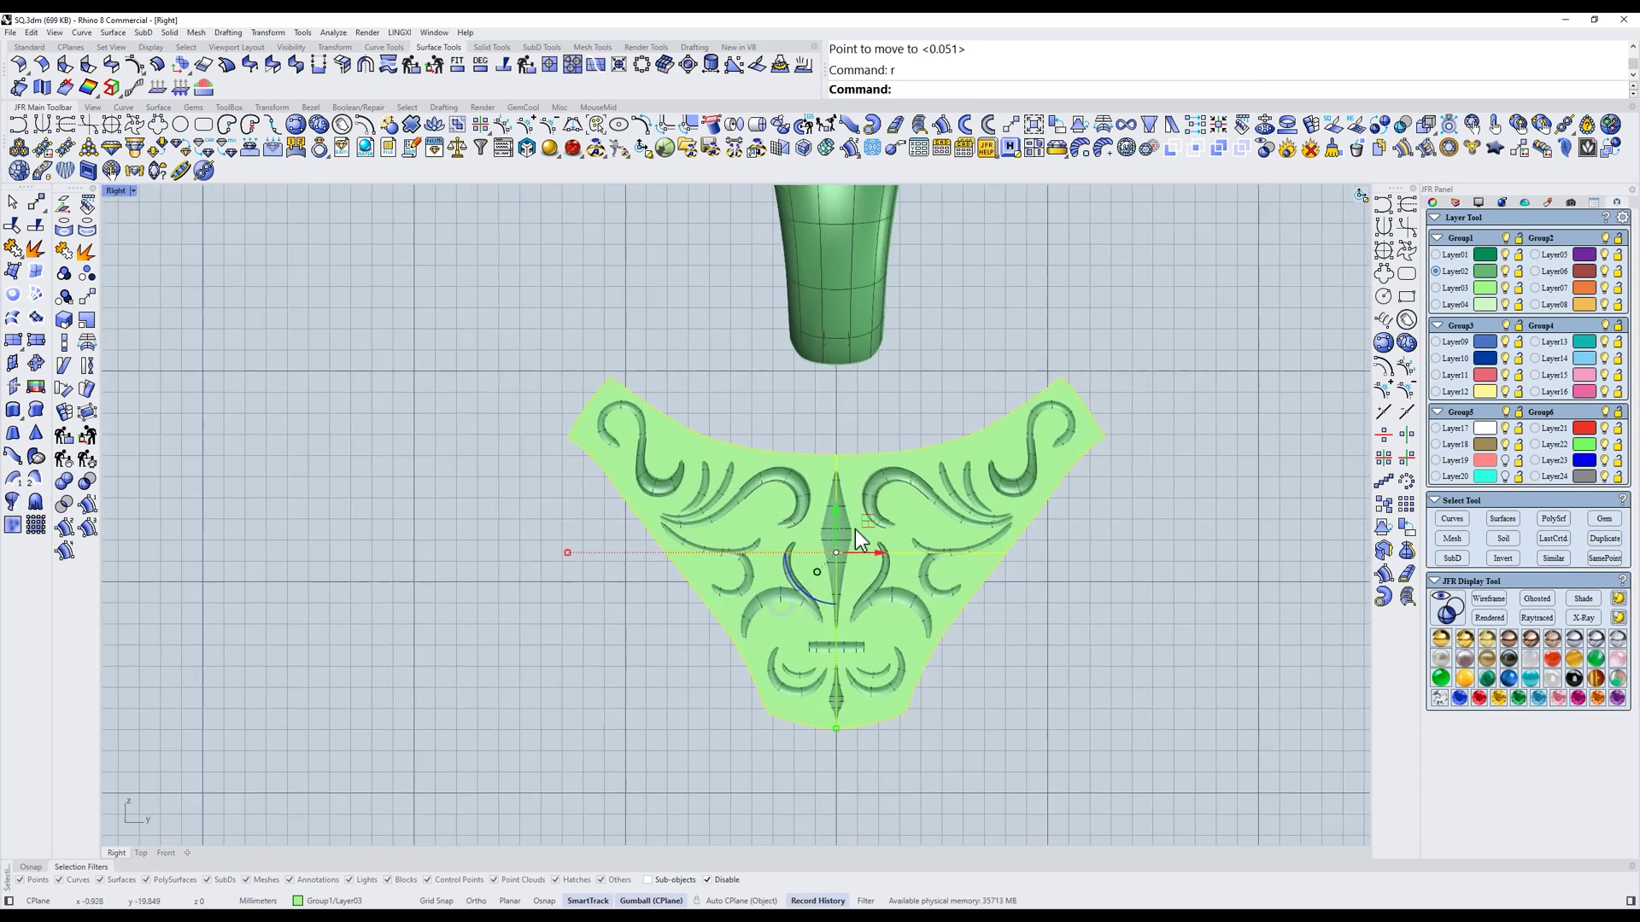
Shift the flattened surface back slightly in the front view so it lies behind the scroll pattern's front faces
{"action": "type", "text": "f"}
{"action": "key", "text": "Return"}
{"action": "scroll", "coordinate": [1067, 551], "scroll_direction": "up", "scroll_amount": 3}
{"action": "left_click_drag", "start_coordinate": [1057, 570], "coordinate": [1037, 570]}
{"action": "scroll", "coordinate": [1043, 547], "scroll_direction": "down", "scroll_amount": 5}
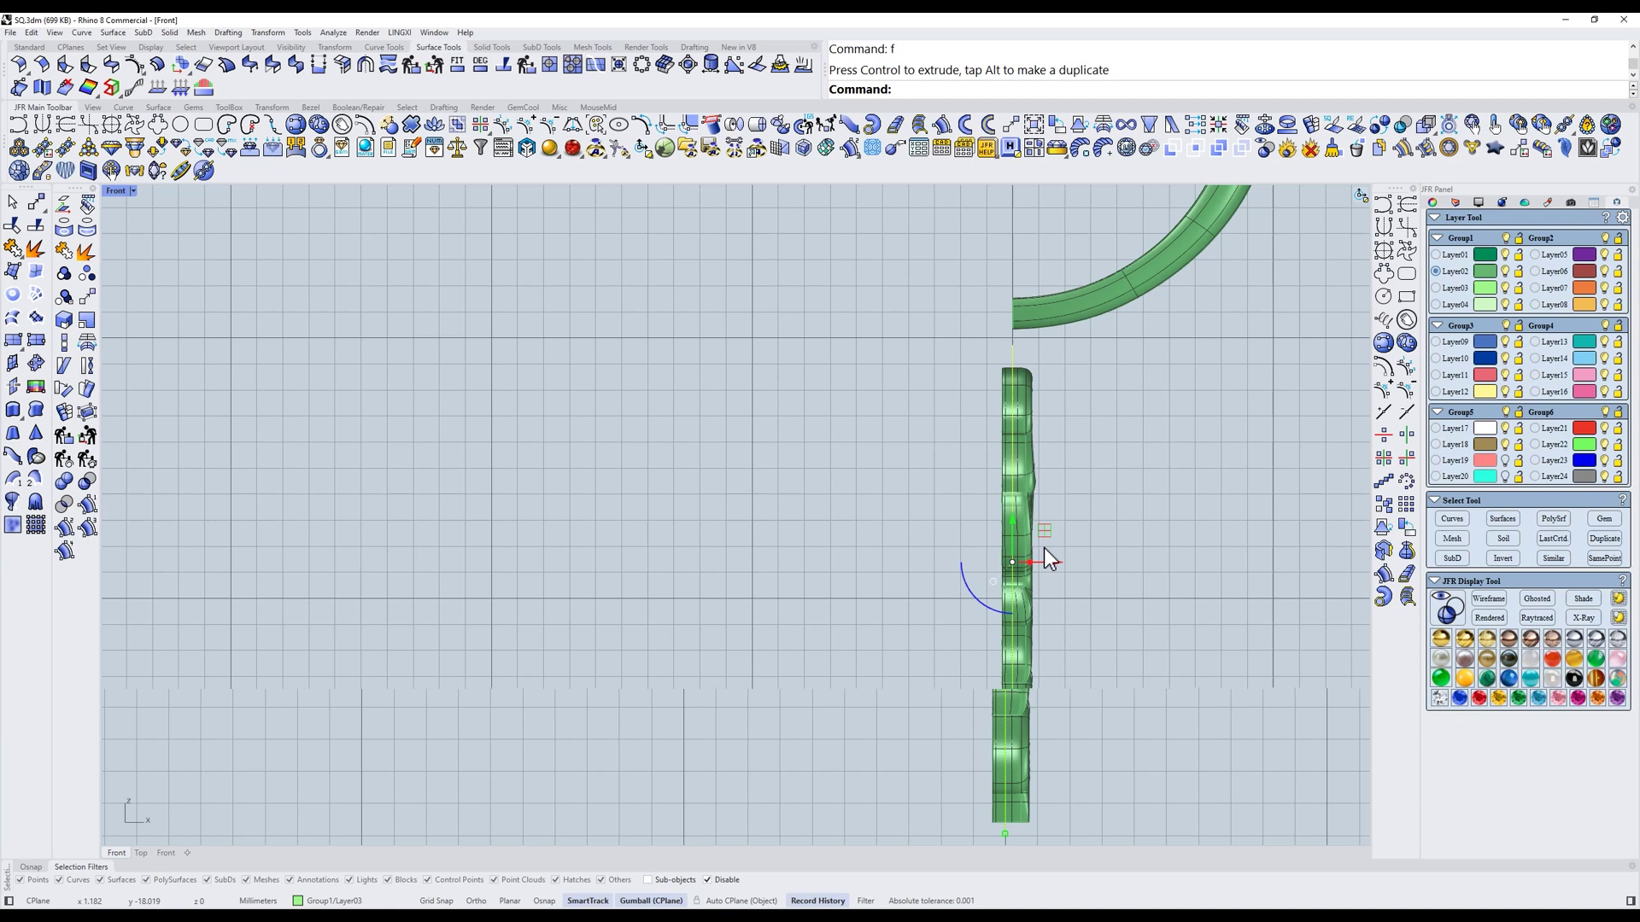
Move the flattened surface up slightly in the right view to align its outline with the scroll pattern
{"action": "type", "text": "r"}
{"action": "key", "text": "Return"}
{"action": "scroll", "coordinate": [960, 521], "scroll_direction": "up", "scroll_amount": 6}
{"action": "left_click", "coordinate": [982, 555]}
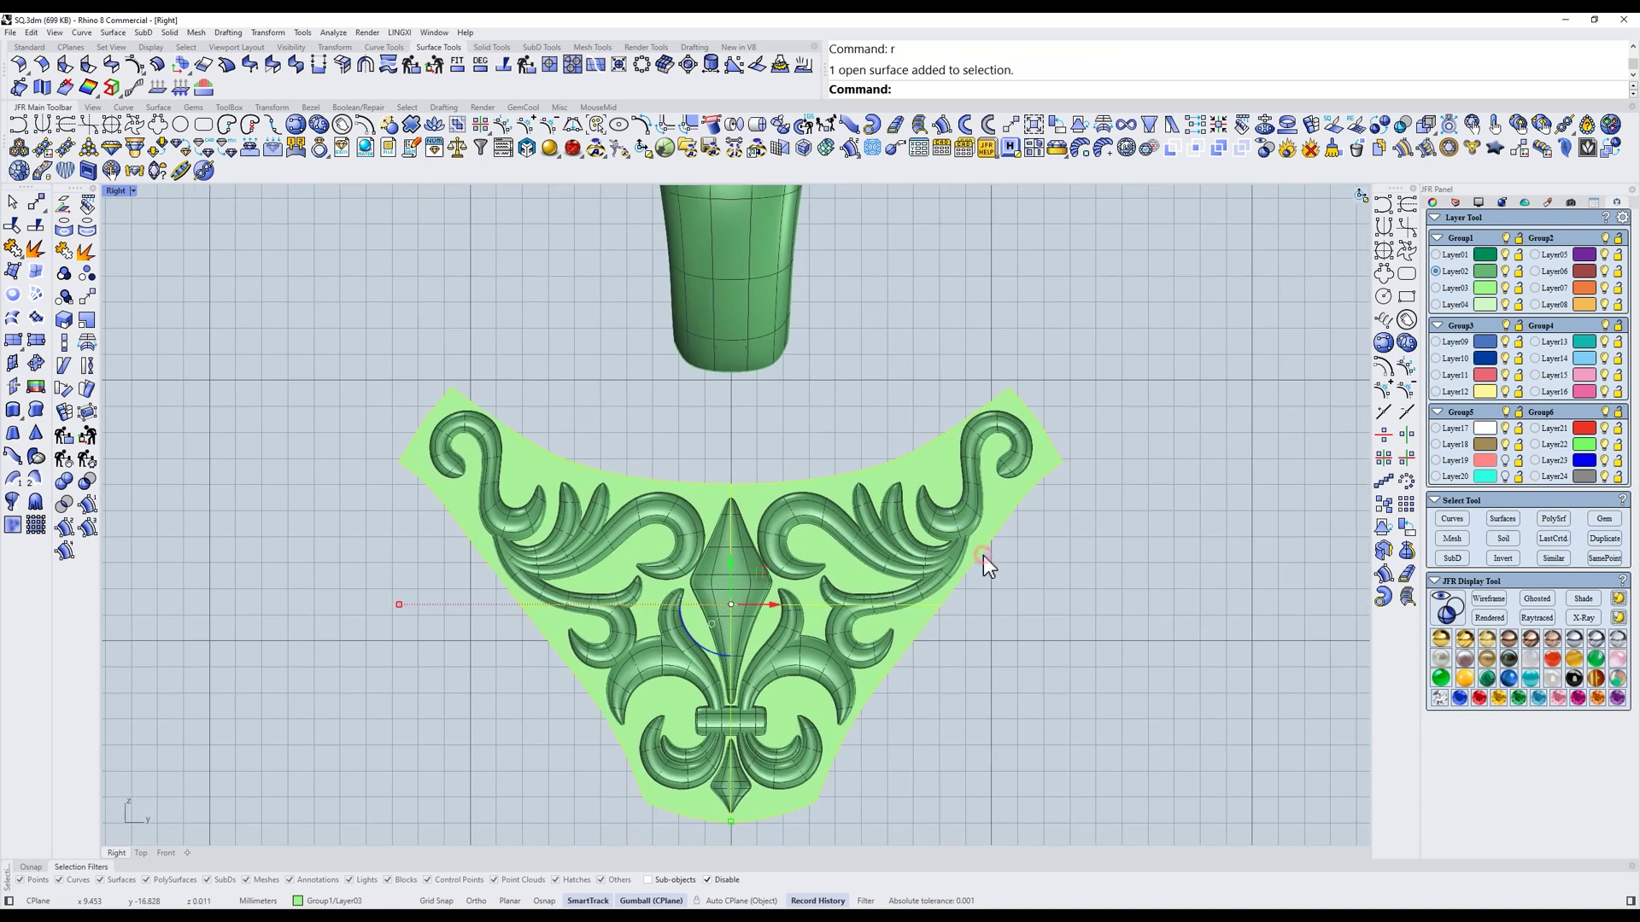
{"action": "scroll", "coordinate": [982, 555], "scroll_direction": "down", "scroll_amount": 6}
{"action": "scroll", "coordinate": [875, 665], "scroll_direction": "up", "scroll_amount": 10}
{"action": "type", "text": "m"}
{"action": "key", "text": "Return"}
{"action": "left_click", "coordinate": [940, 686]}
{"action": "left_click", "coordinate": [941, 680], "text": "shift"}
{"action": "key", "text": "Escape"}
{"action": "scroll", "coordinate": [977, 556], "scroll_direction": "down", "scroll_amount": 4}
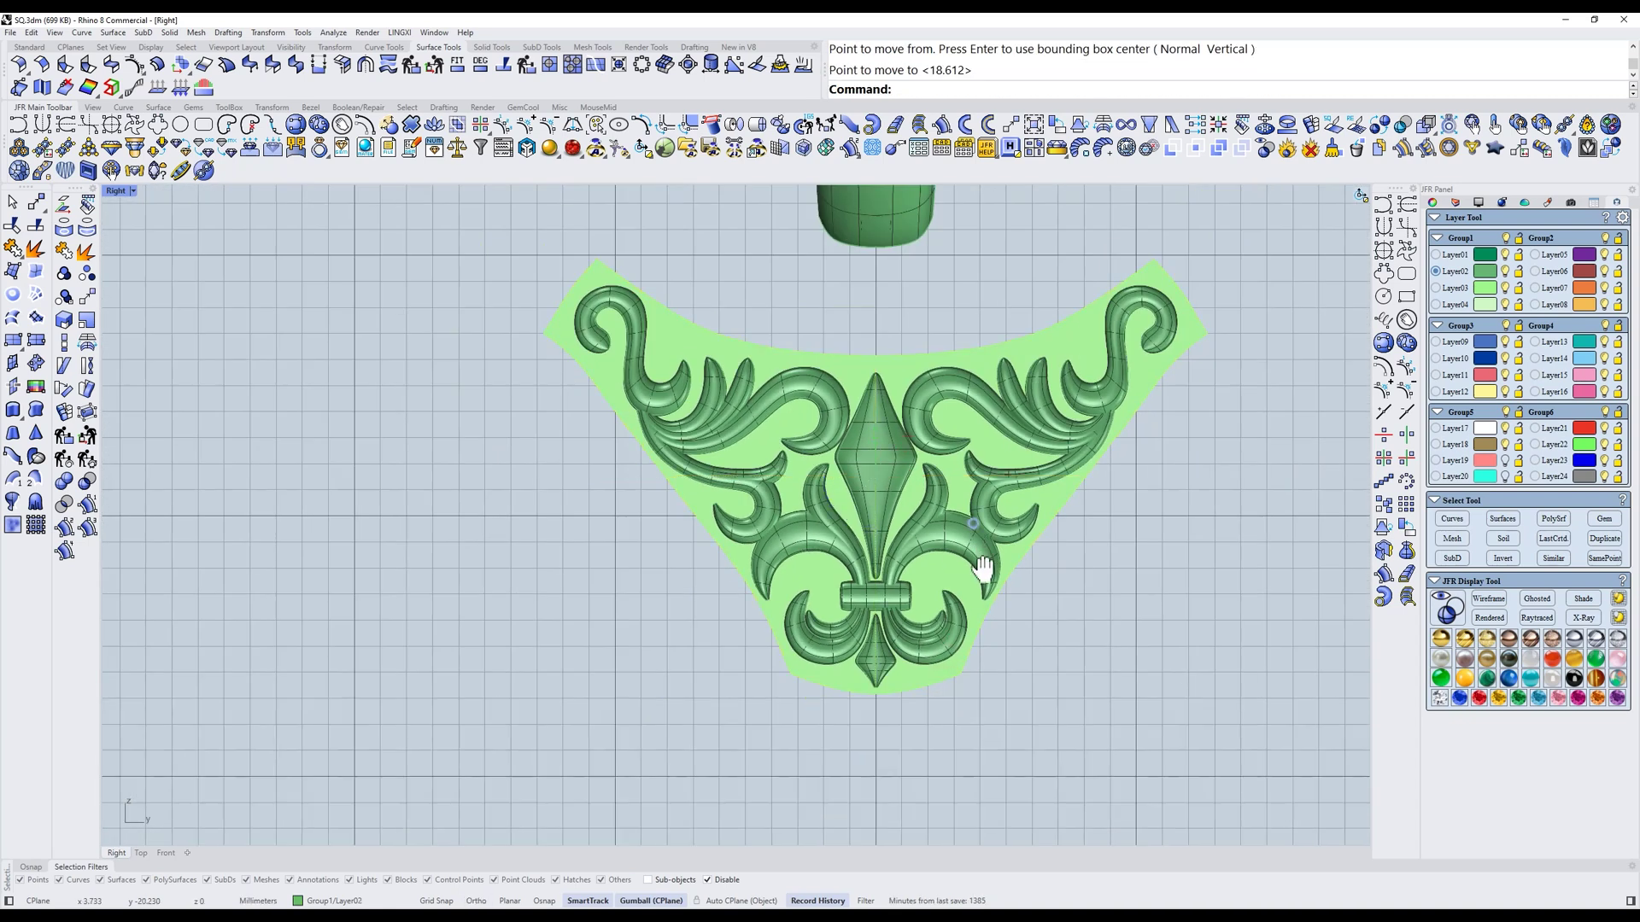
Delete the right-hand half of the scroll pattern, keeping the central motif and the opposite half
{"action": "right_click_drag", "start_coordinate": [803, 391], "coordinate": [866, 539]}
{"action": "scroll", "coordinate": [806, 464], "scroll_direction": "down", "scroll_amount": 4}
{"action": "left_click_drag", "start_coordinate": [1107, 466], "coordinate": [888, 760]}
{"action": "key", "text": "Delete"}
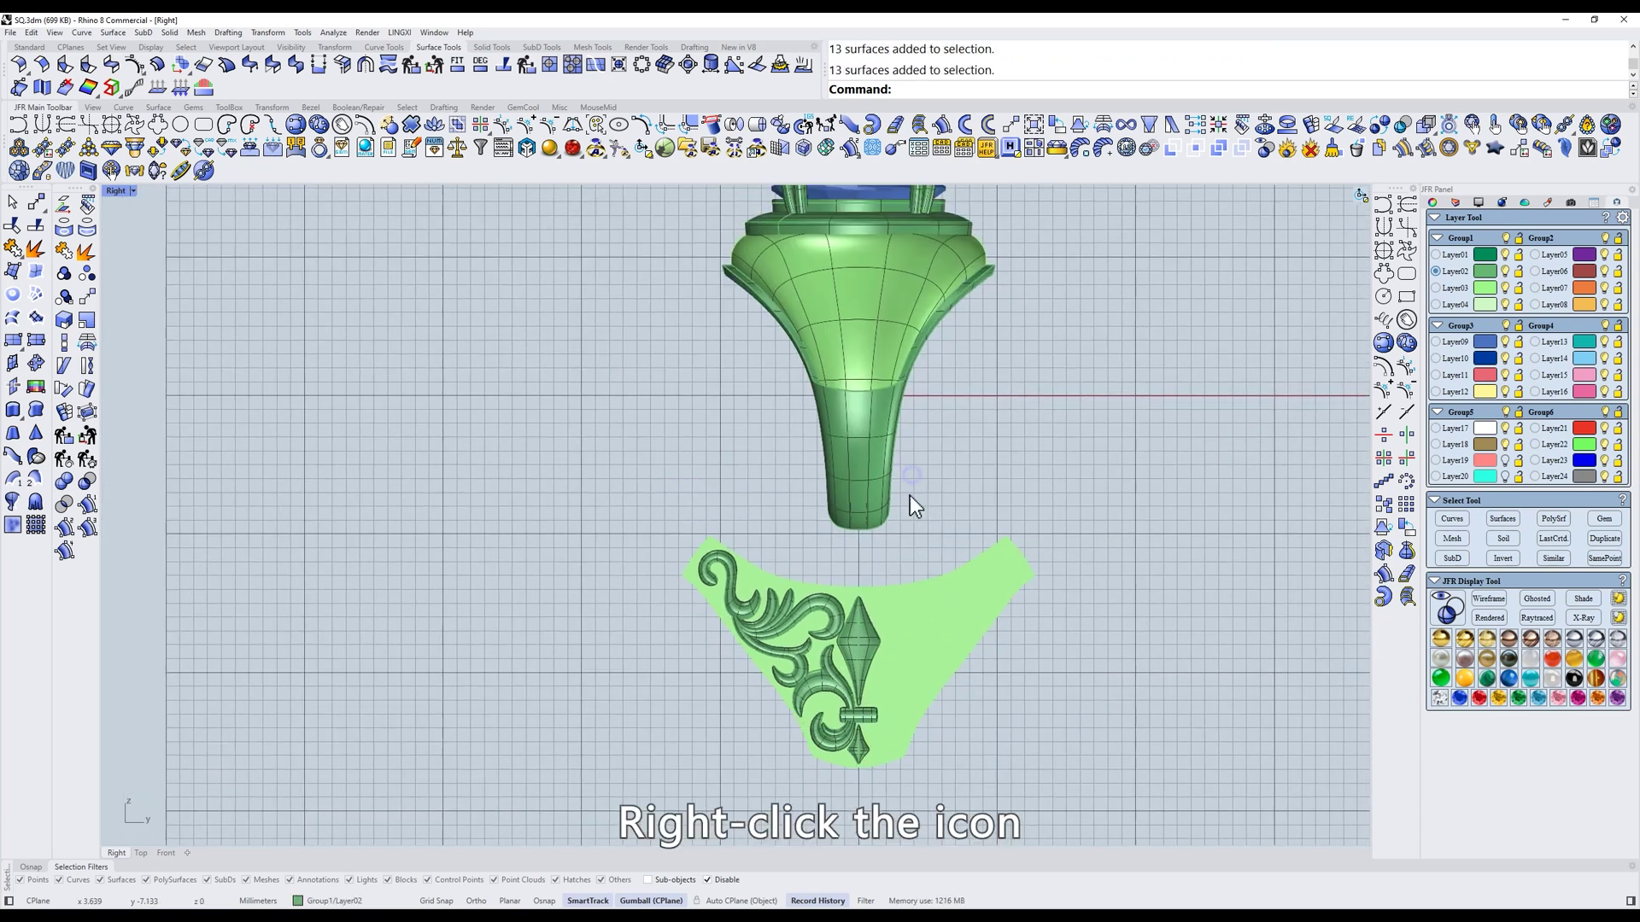
Map the remaining scroll pattern from the flattened surface back onto the curved shank surface with Flip, Swap and Rigid set to No
{"action": "scroll", "coordinate": [912, 504], "scroll_direction": "up", "scroll_amount": 2}
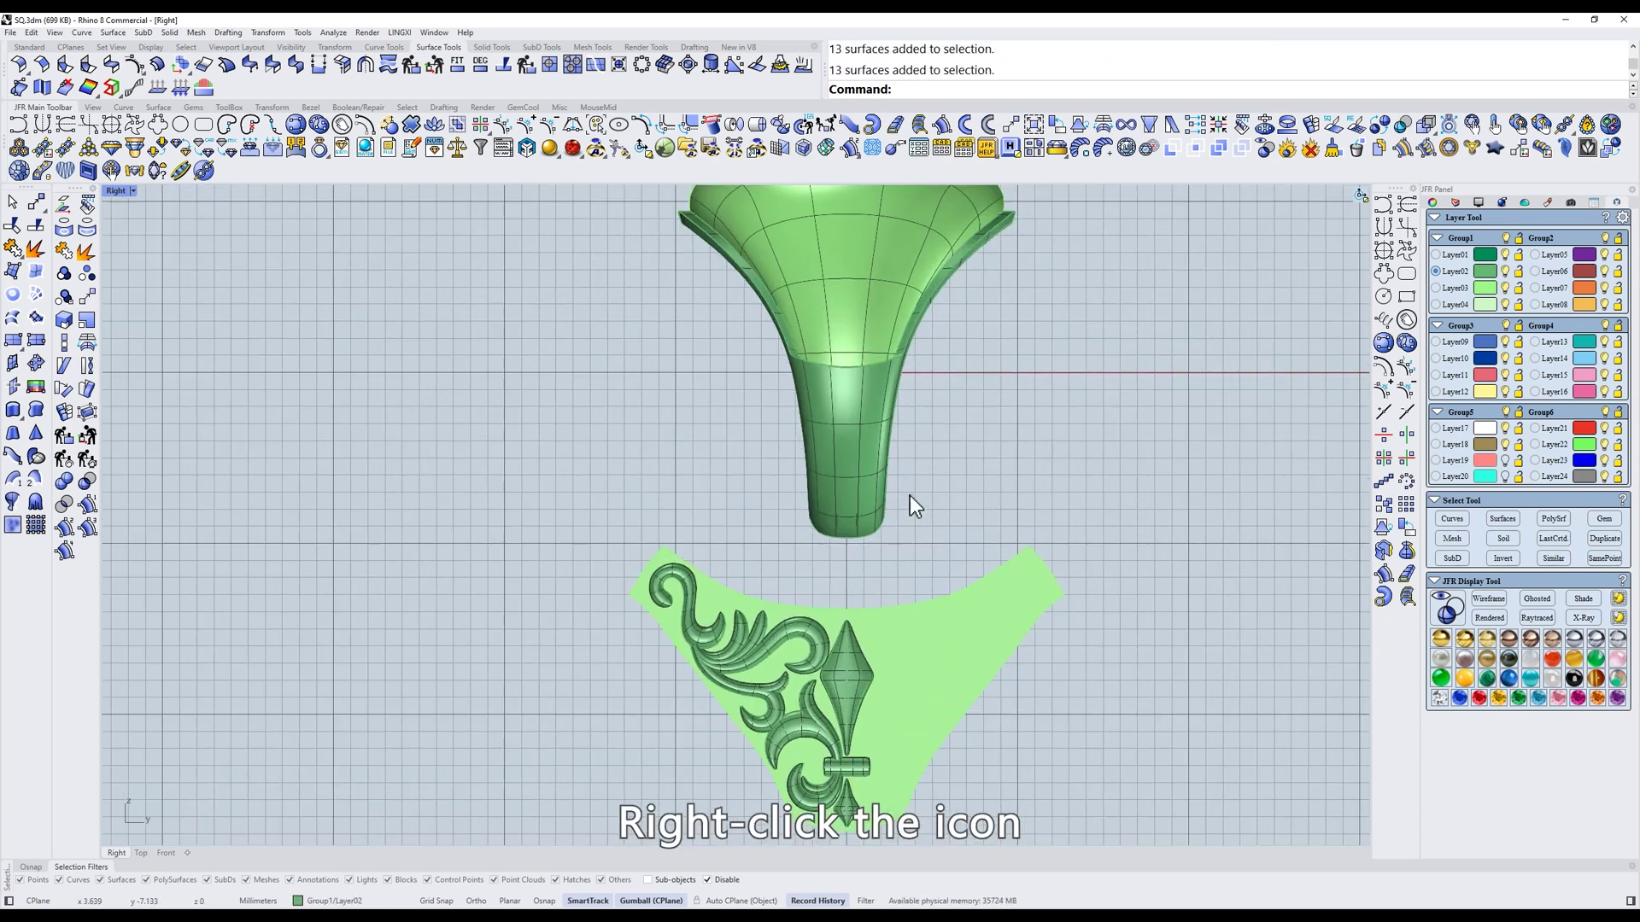
{"action": "right_click", "coordinate": [1333, 129]}
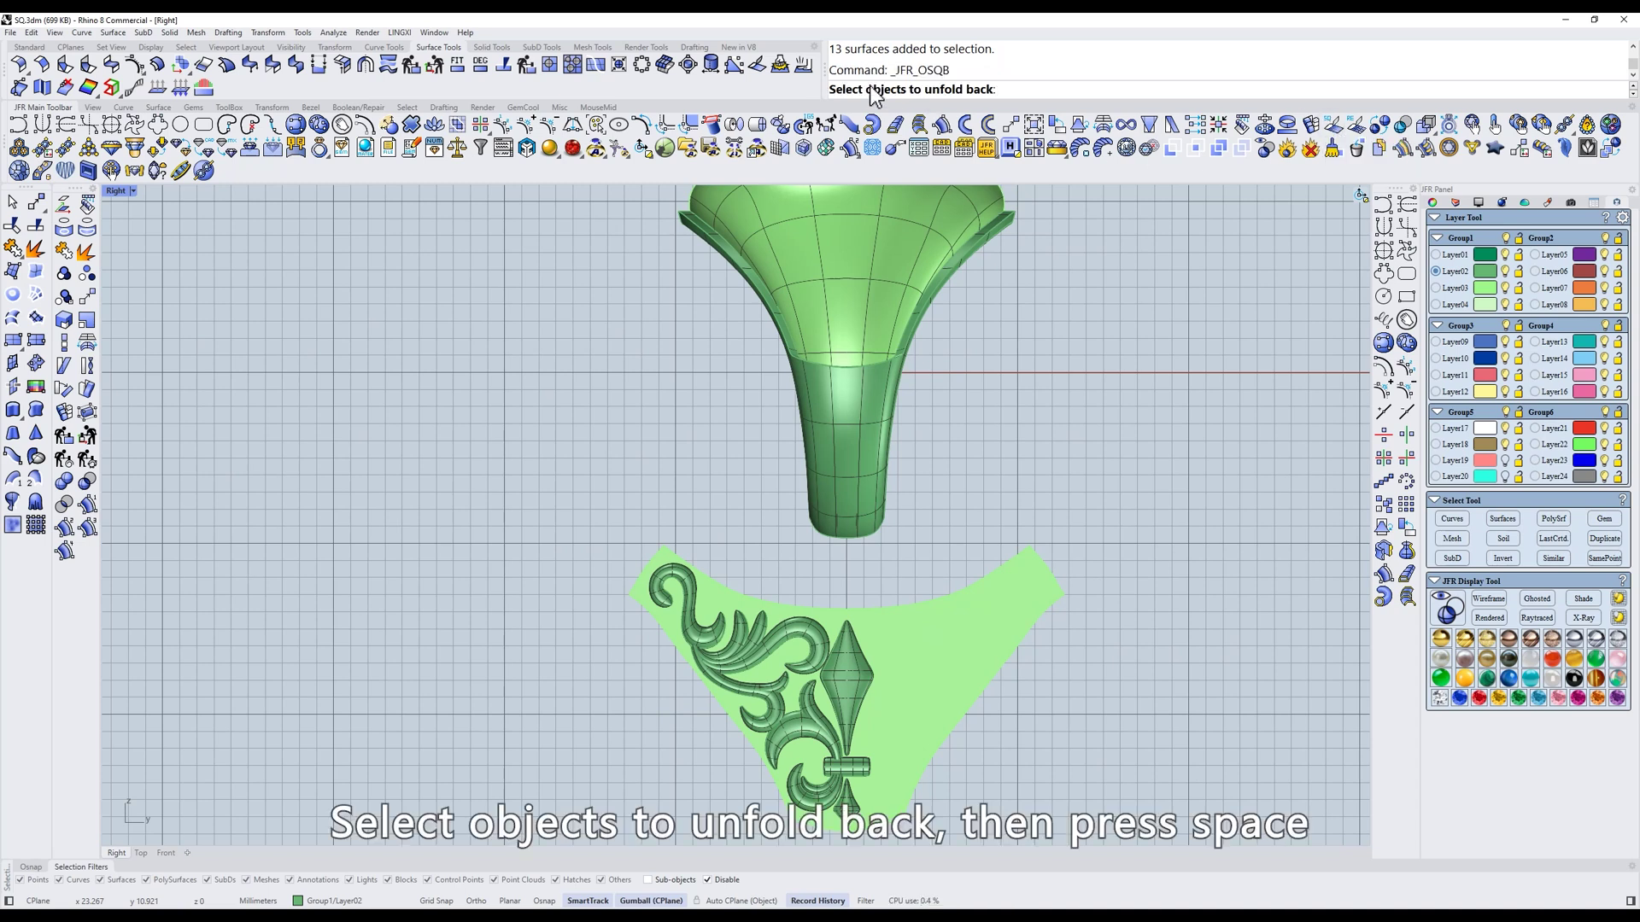
{"action": "left_click_drag", "start_coordinate": [585, 542], "coordinate": [886, 829]}
{"action": "key", "text": "space"}
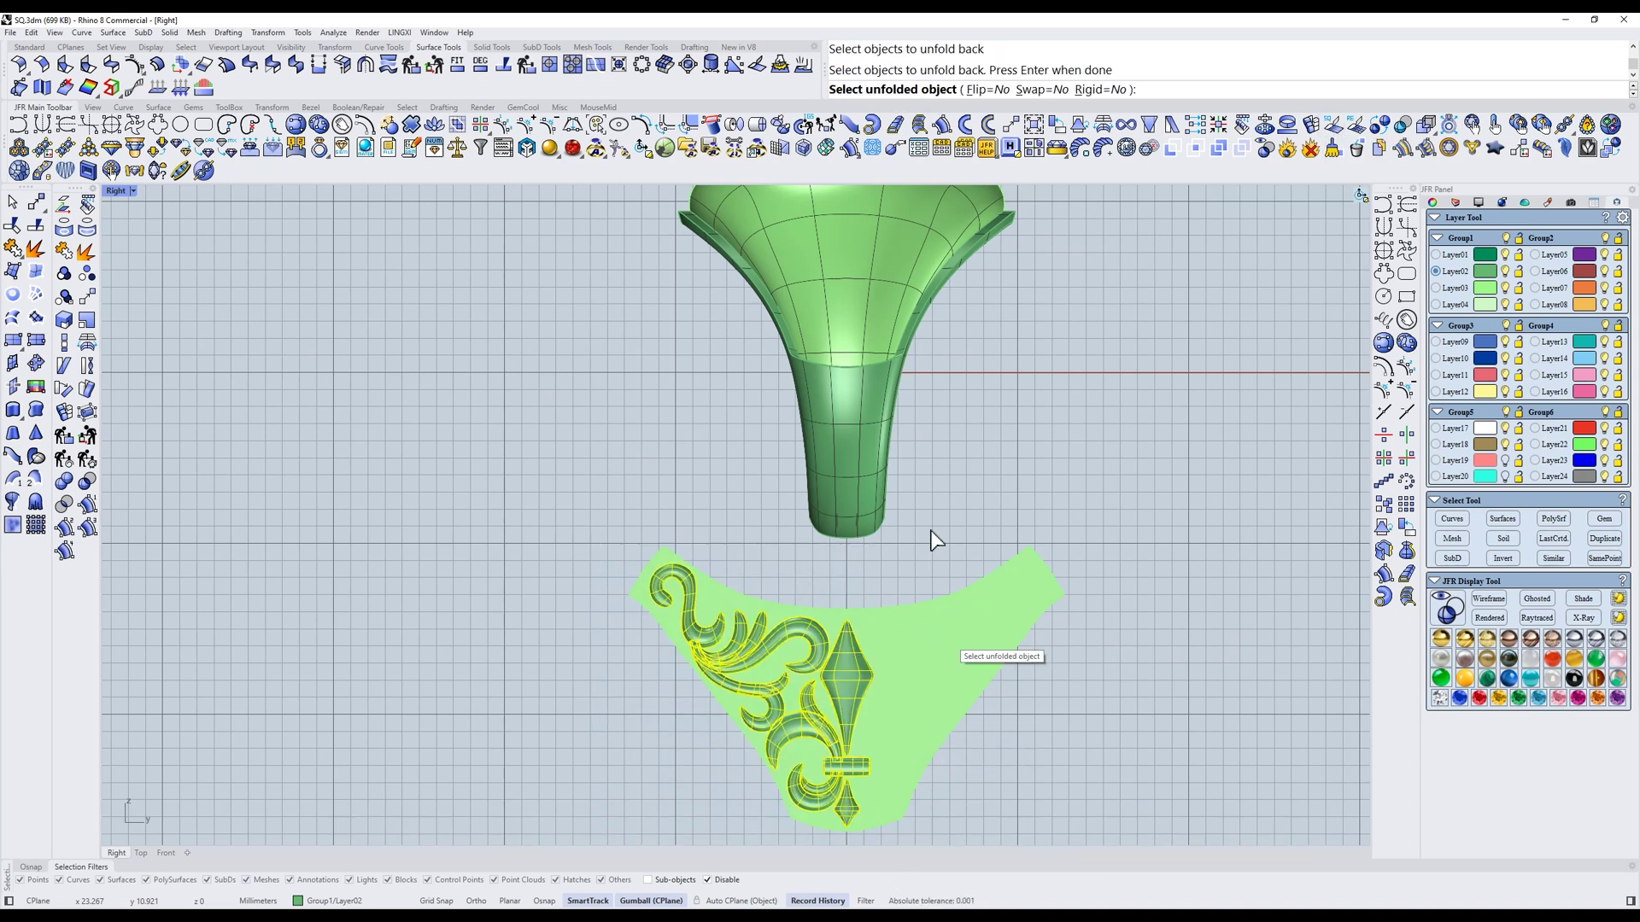
{"action": "left_click", "coordinate": [959, 614]}
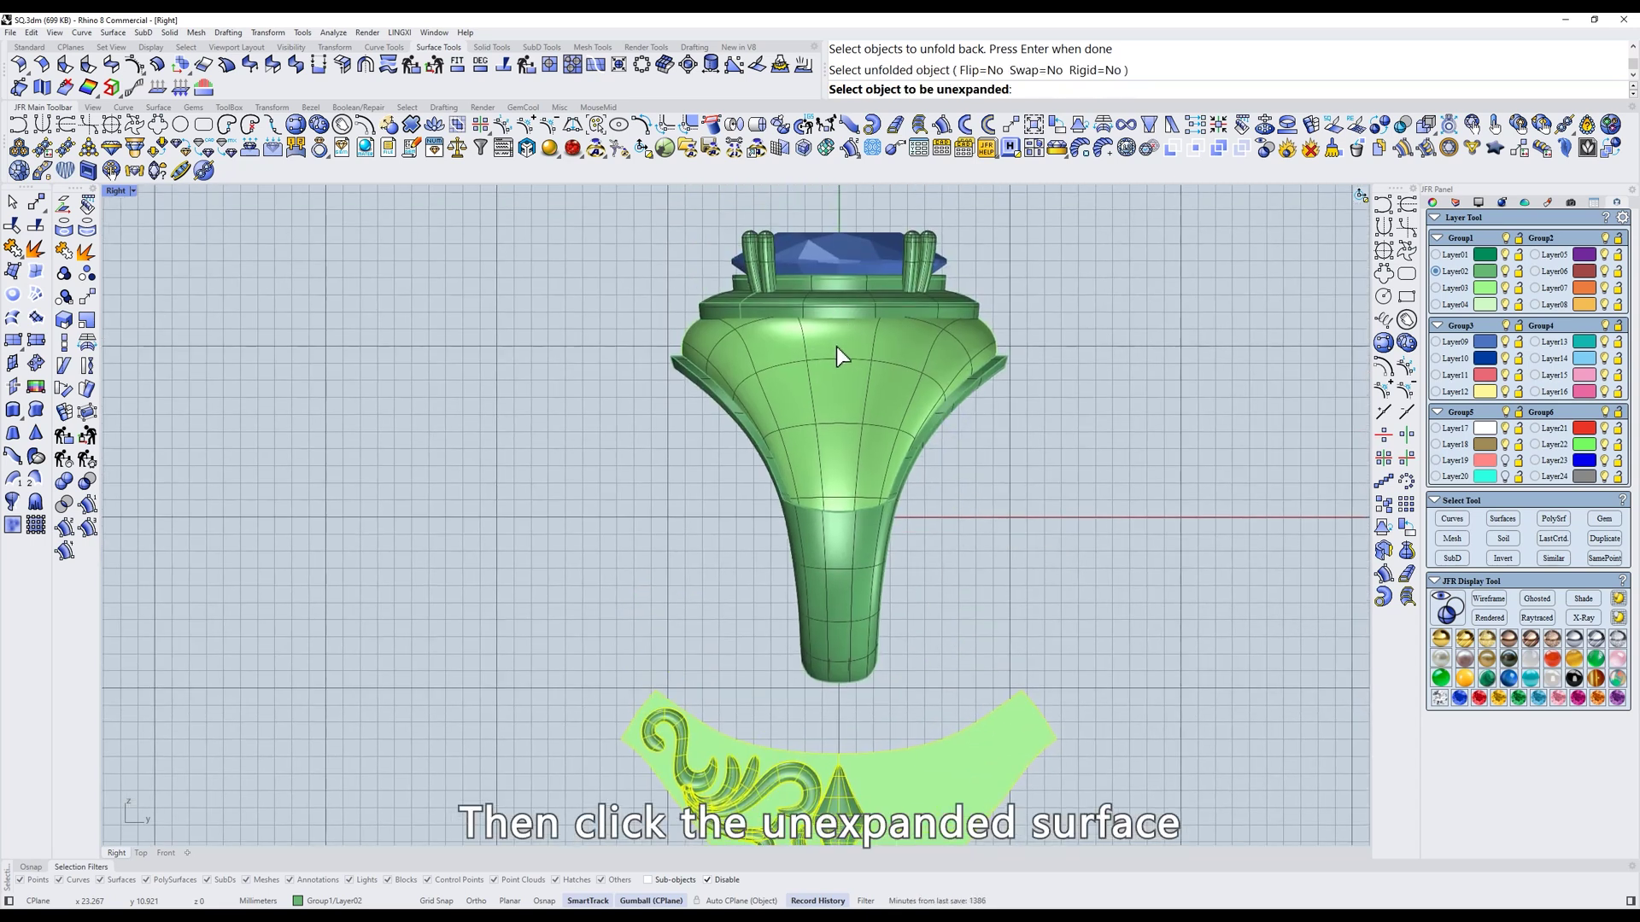
{"action": "left_click", "coordinate": [837, 348]}
{"action": "scroll", "coordinate": [798, 360], "scroll_direction": "up", "scroll_amount": 2}
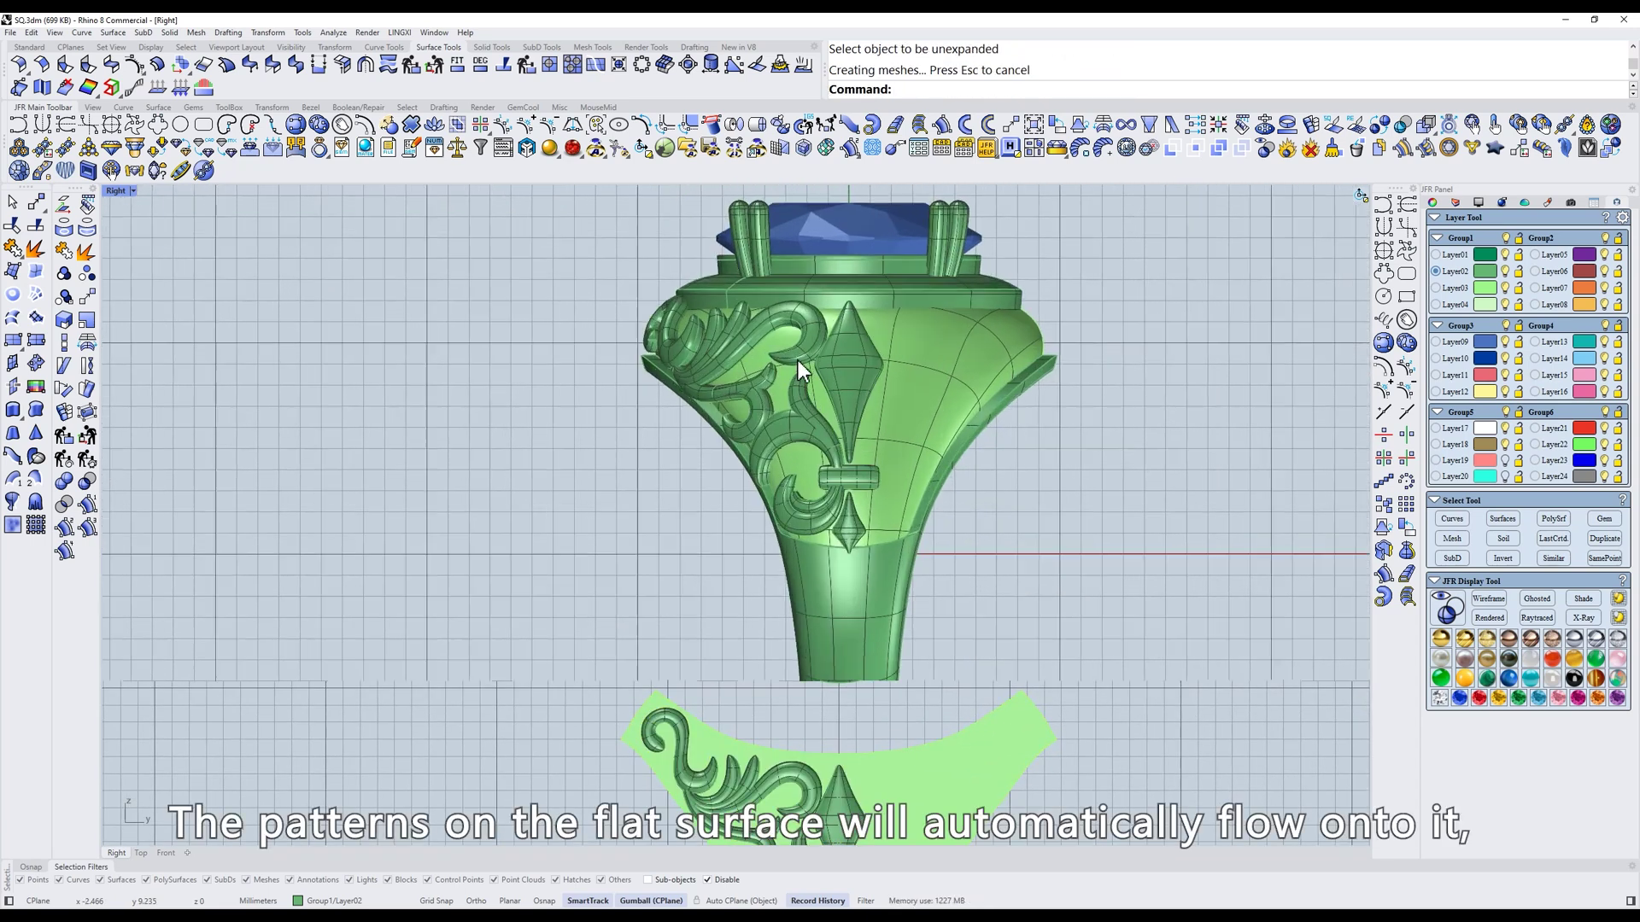
Inspect the mapped scroll pattern on the shank from an angle and in the front view using X-ray display
{"action": "scroll", "coordinate": [797, 360], "scroll_direction": "up", "scroll_amount": 4}
{"action": "right_click_drag", "start_coordinate": [862, 389], "coordinate": [1059, 466], "text": "ctrl+shift"}
{"action": "right_click_drag", "start_coordinate": [854, 504], "coordinate": [465, 506]}
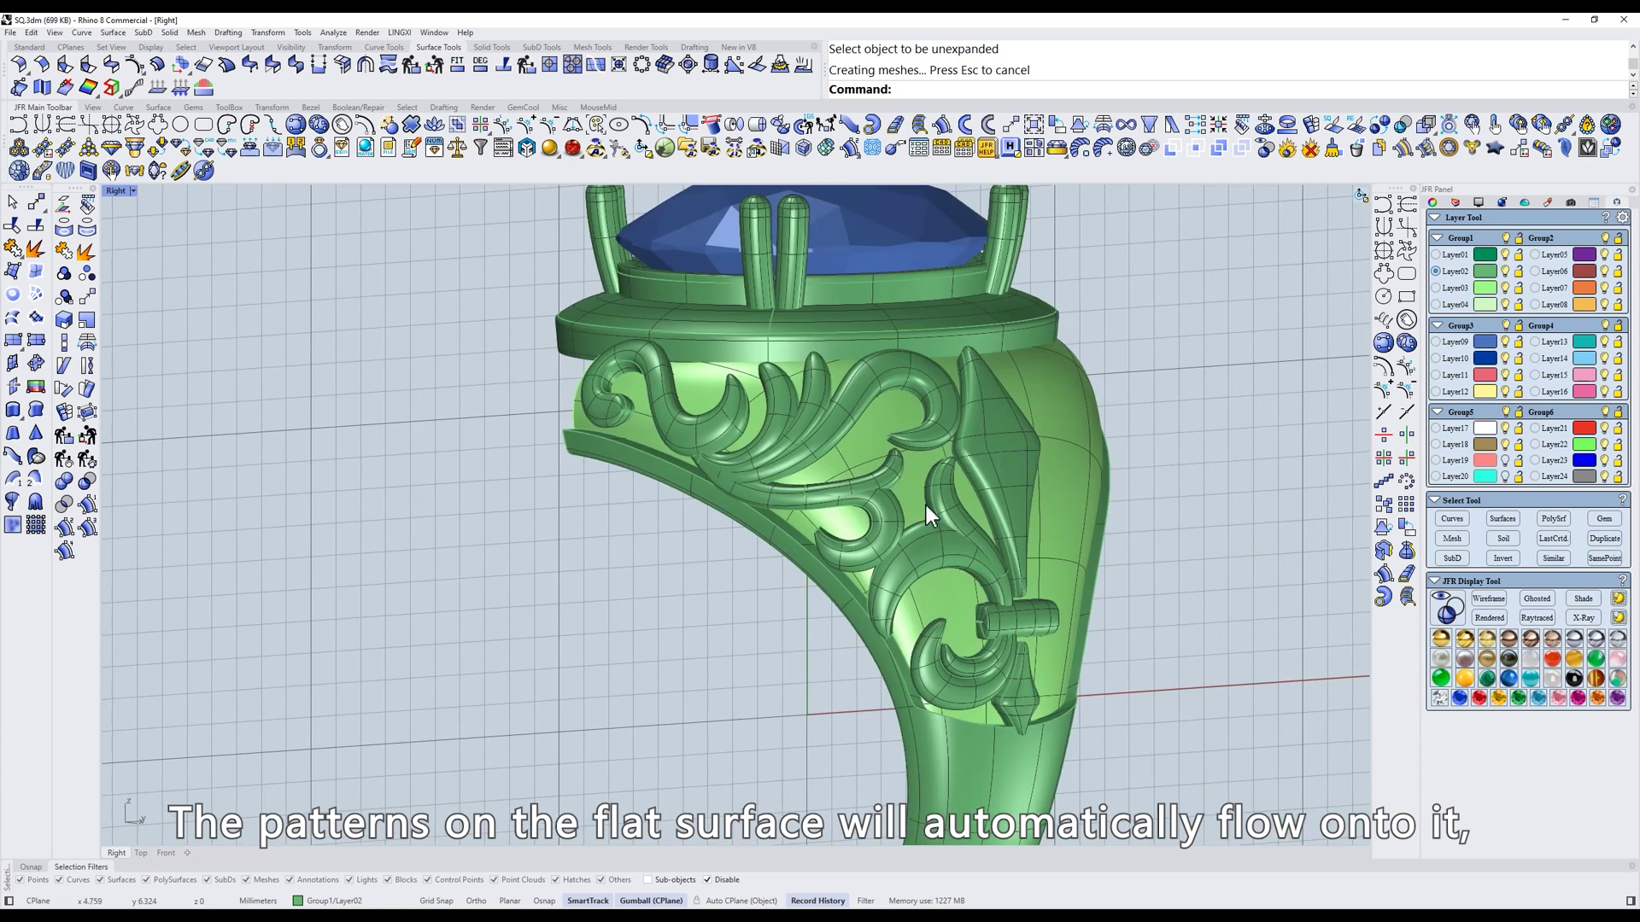
{"action": "right_click_drag", "start_coordinate": [1102, 547], "coordinate": [934, 494], "text": "ctrl+shift"}
{"action": "type", "text": "d"}
{"action": "key", "text": "Return"}
{"action": "scroll", "coordinate": [1086, 530], "scroll_direction": "down", "scroll_amount": 2}
{"action": "type", "text": "f"}
{"action": "key", "text": "Return"}
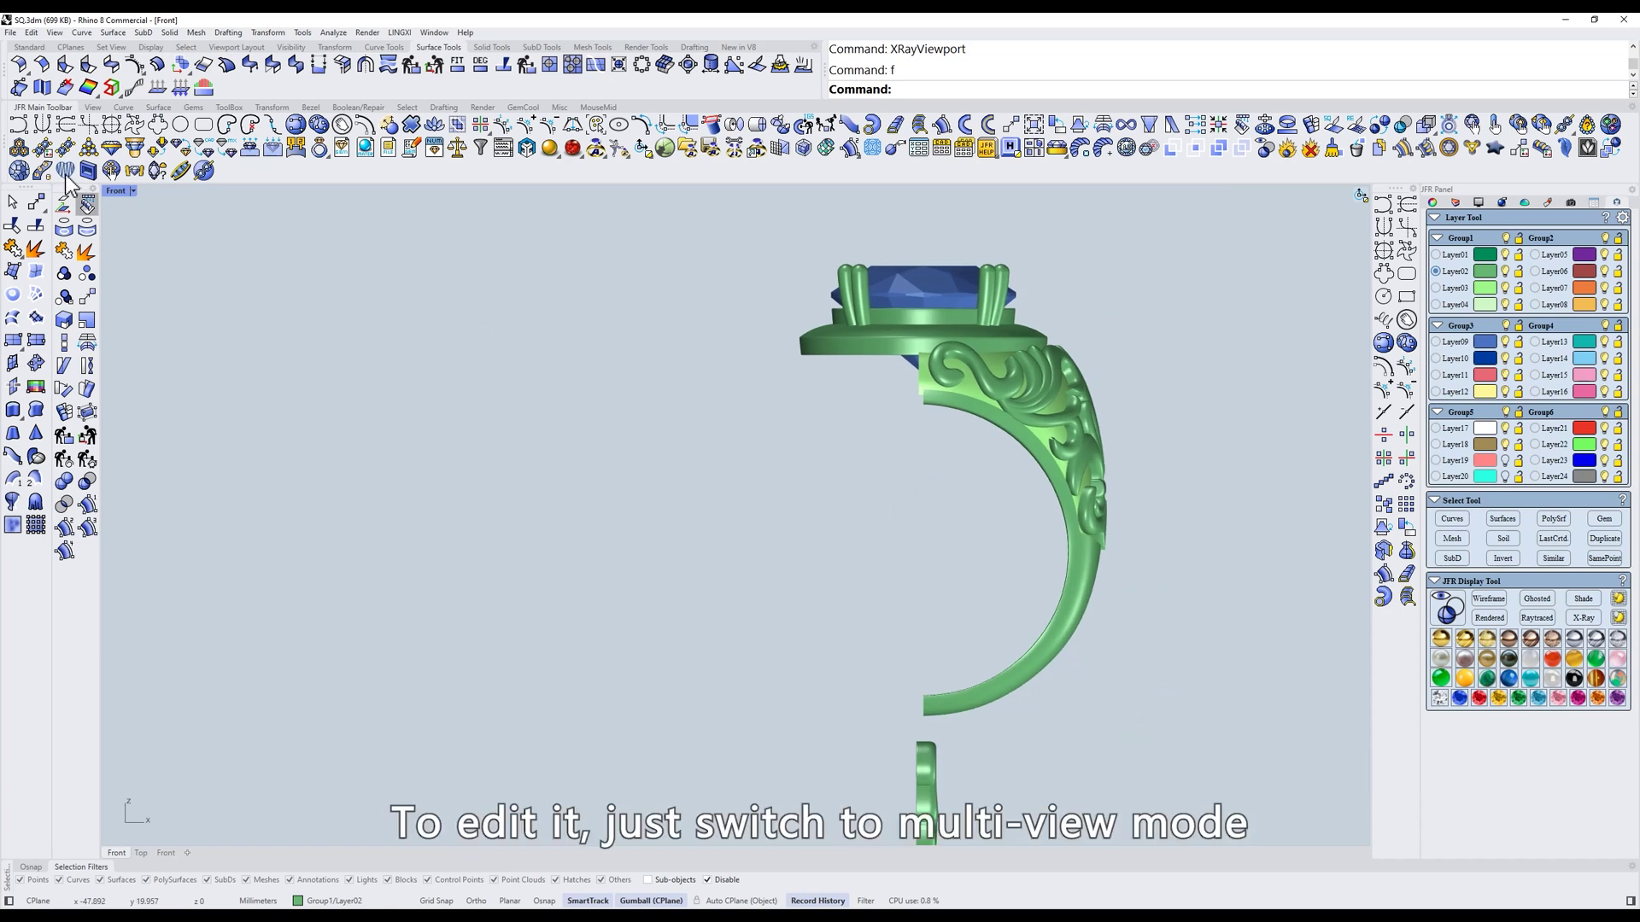
Restore the multi-viewport layout and enlarge the angled view so it frames the ring head and mapped pattern
{"action": "double_click", "coordinate": [115, 191]}
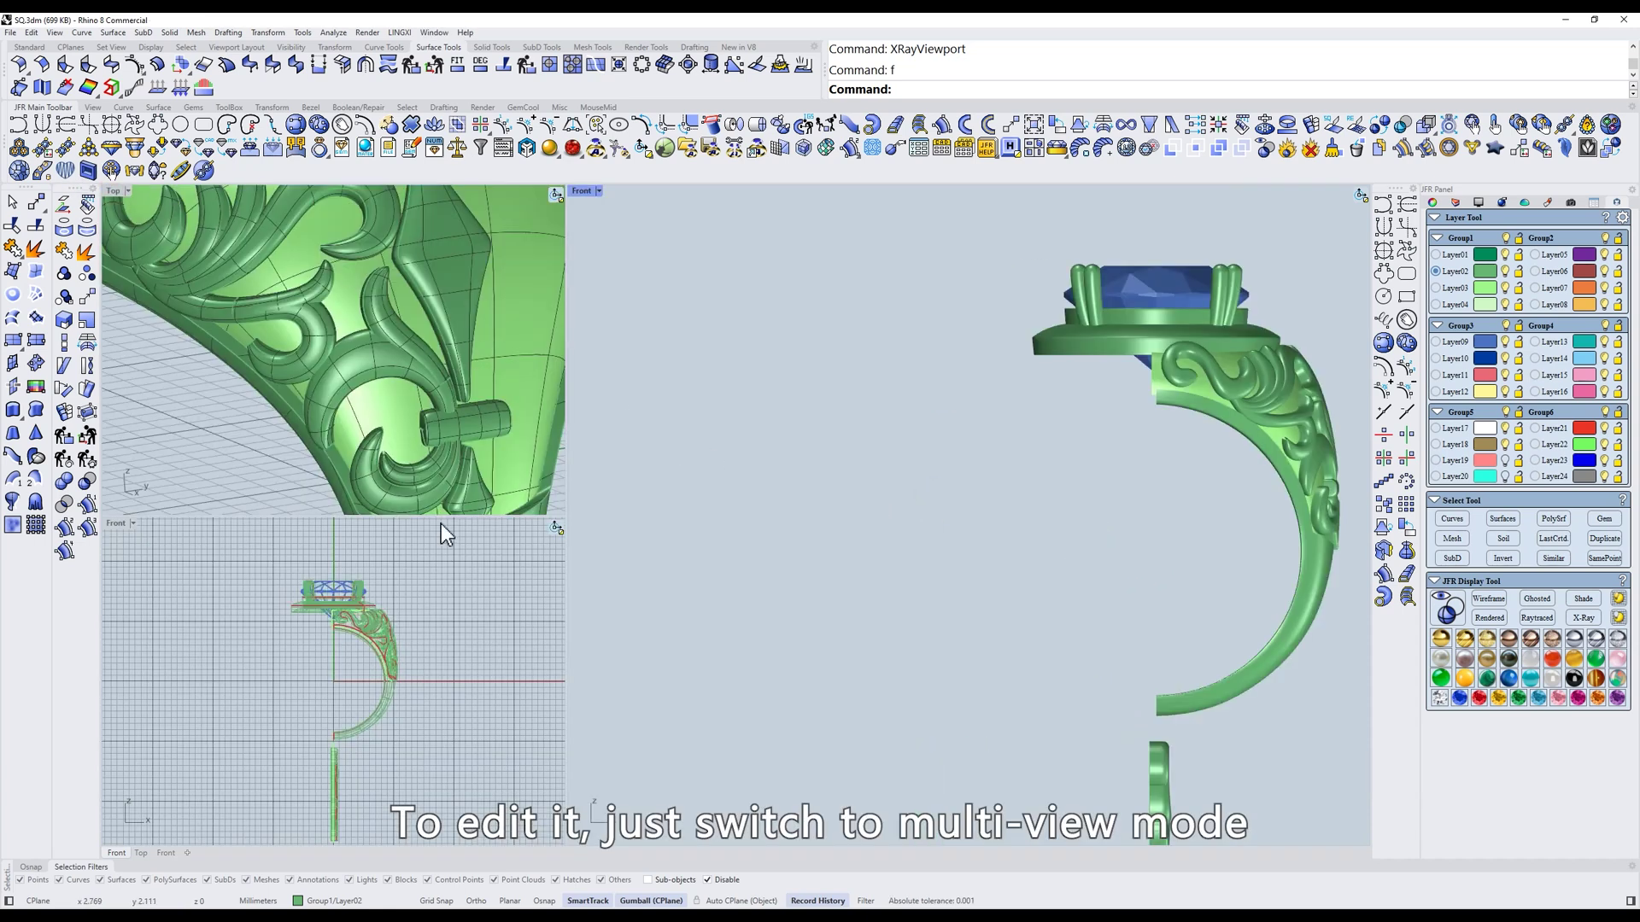
{"action": "left_click_drag", "start_coordinate": [447, 515], "coordinate": [440, 649]}
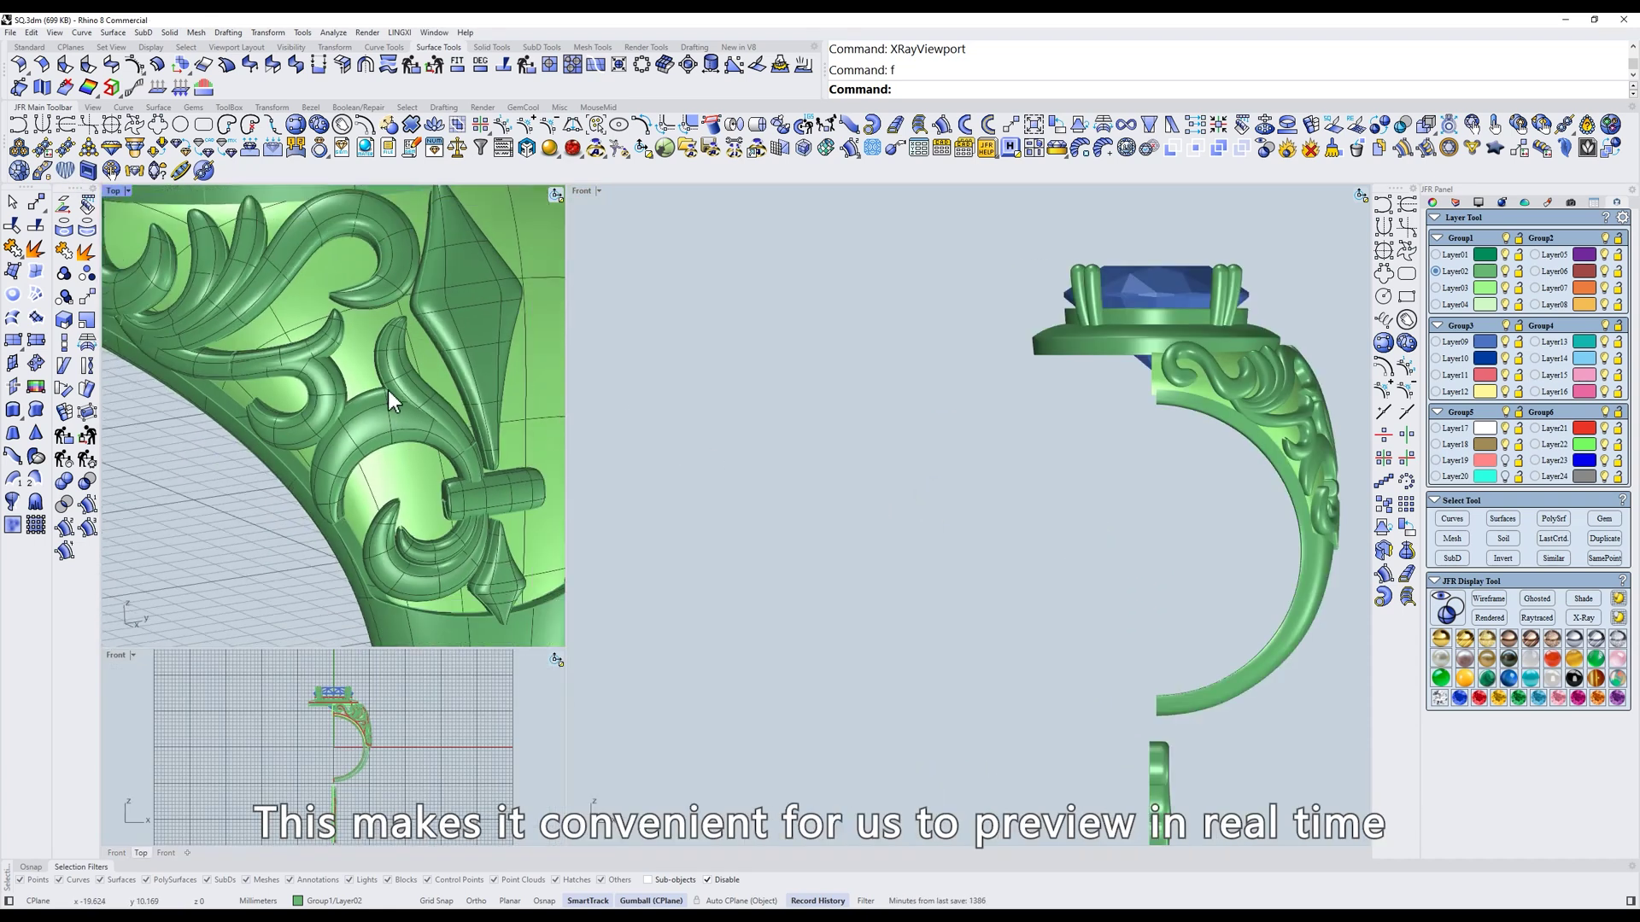
{"action": "scroll", "coordinate": [388, 391], "scroll_direction": "down", "scroll_amount": 4}
{"action": "right_click_drag", "start_coordinate": [449, 454], "coordinate": [470, 425]}
{"action": "scroll", "coordinate": [469, 425], "scroll_direction": "down", "scroll_amount": 3}
Examine how the individual scroll elements sit on the curved shank near its edge
{"action": "left_click", "coordinate": [485, 397]}
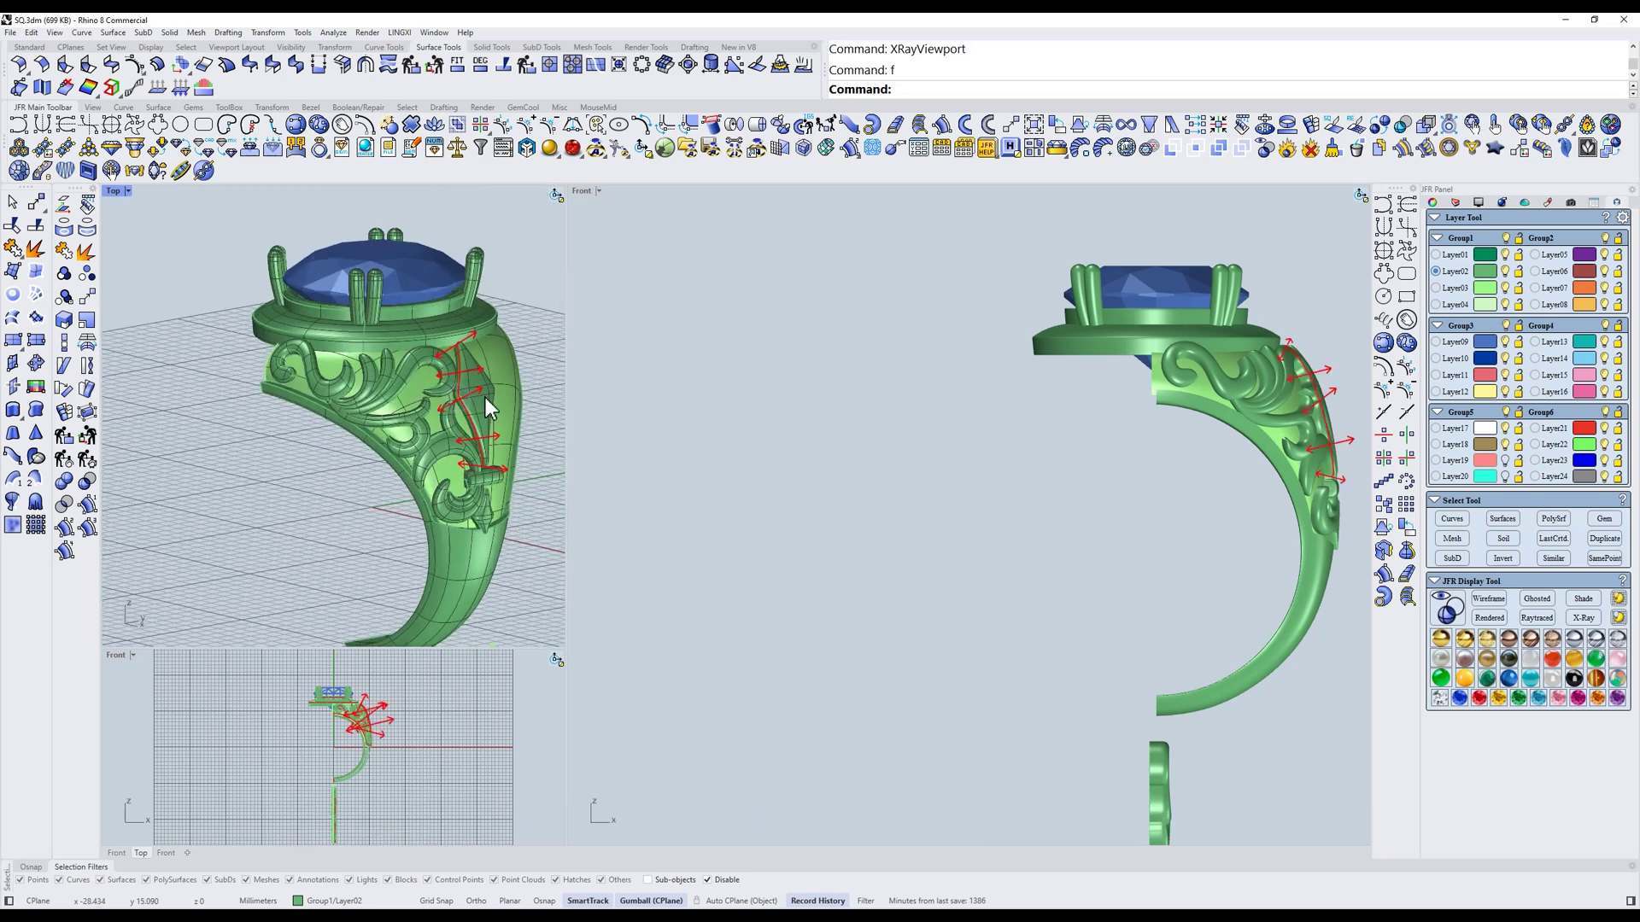
{"action": "scroll", "coordinate": [410, 428], "scroll_direction": "up", "scroll_amount": 8}
{"action": "left_click", "coordinate": [367, 396]}
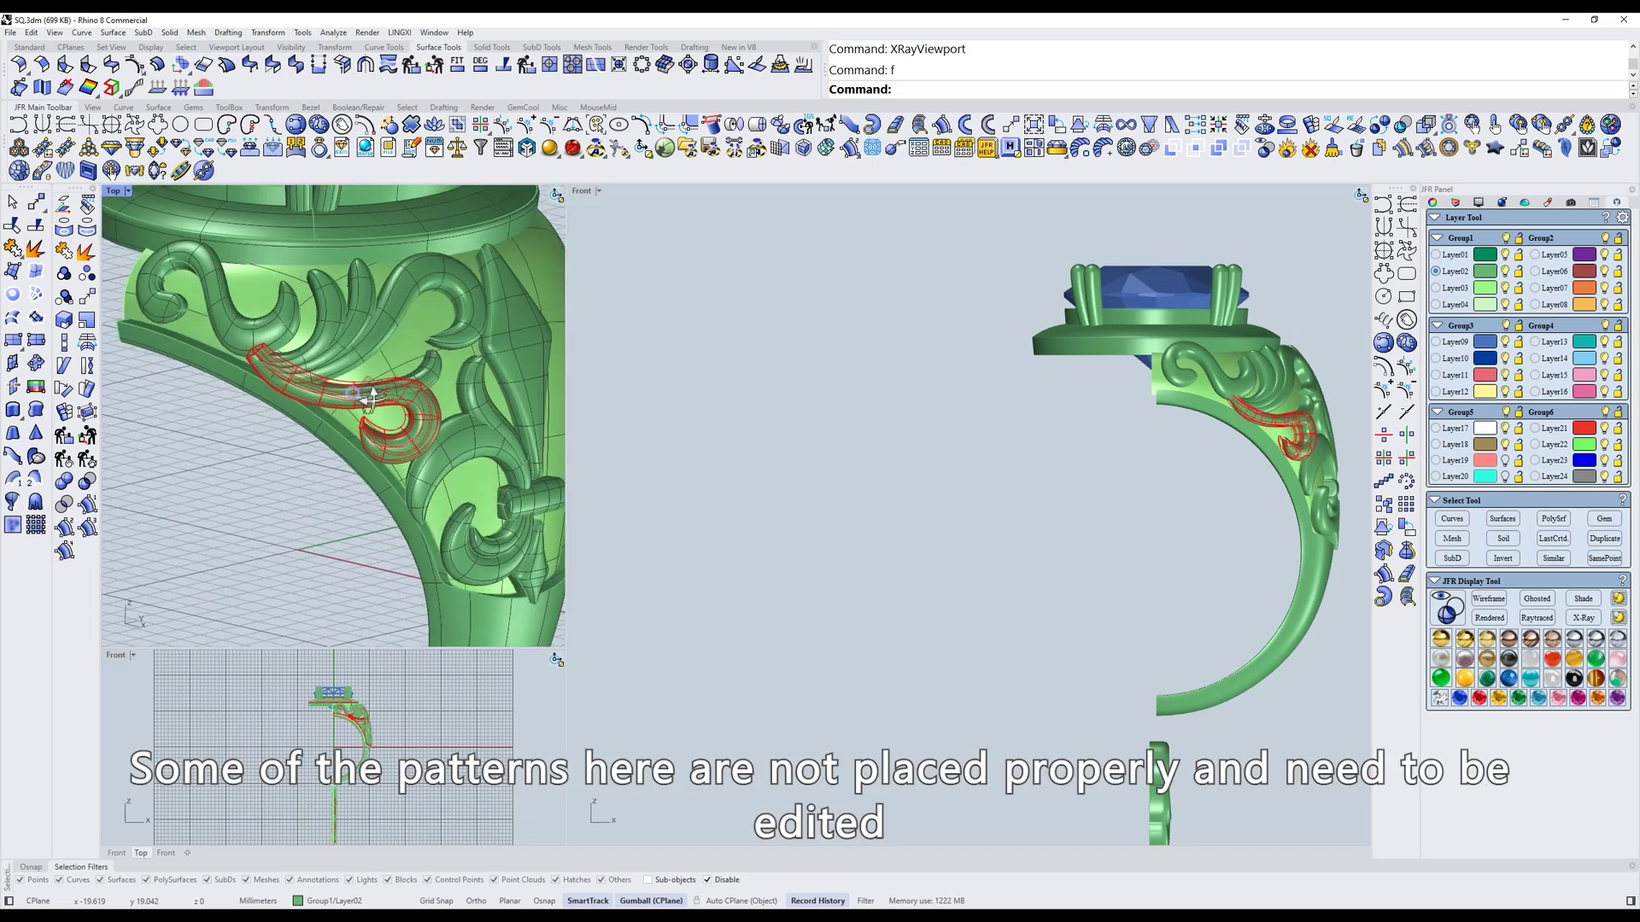
{"action": "right_click_drag", "start_coordinate": [369, 398], "coordinate": [384, 417]}
{"action": "left_click", "coordinate": [286, 361]}
{"action": "right_click_drag", "start_coordinate": [286, 361], "coordinate": [355, 375]}
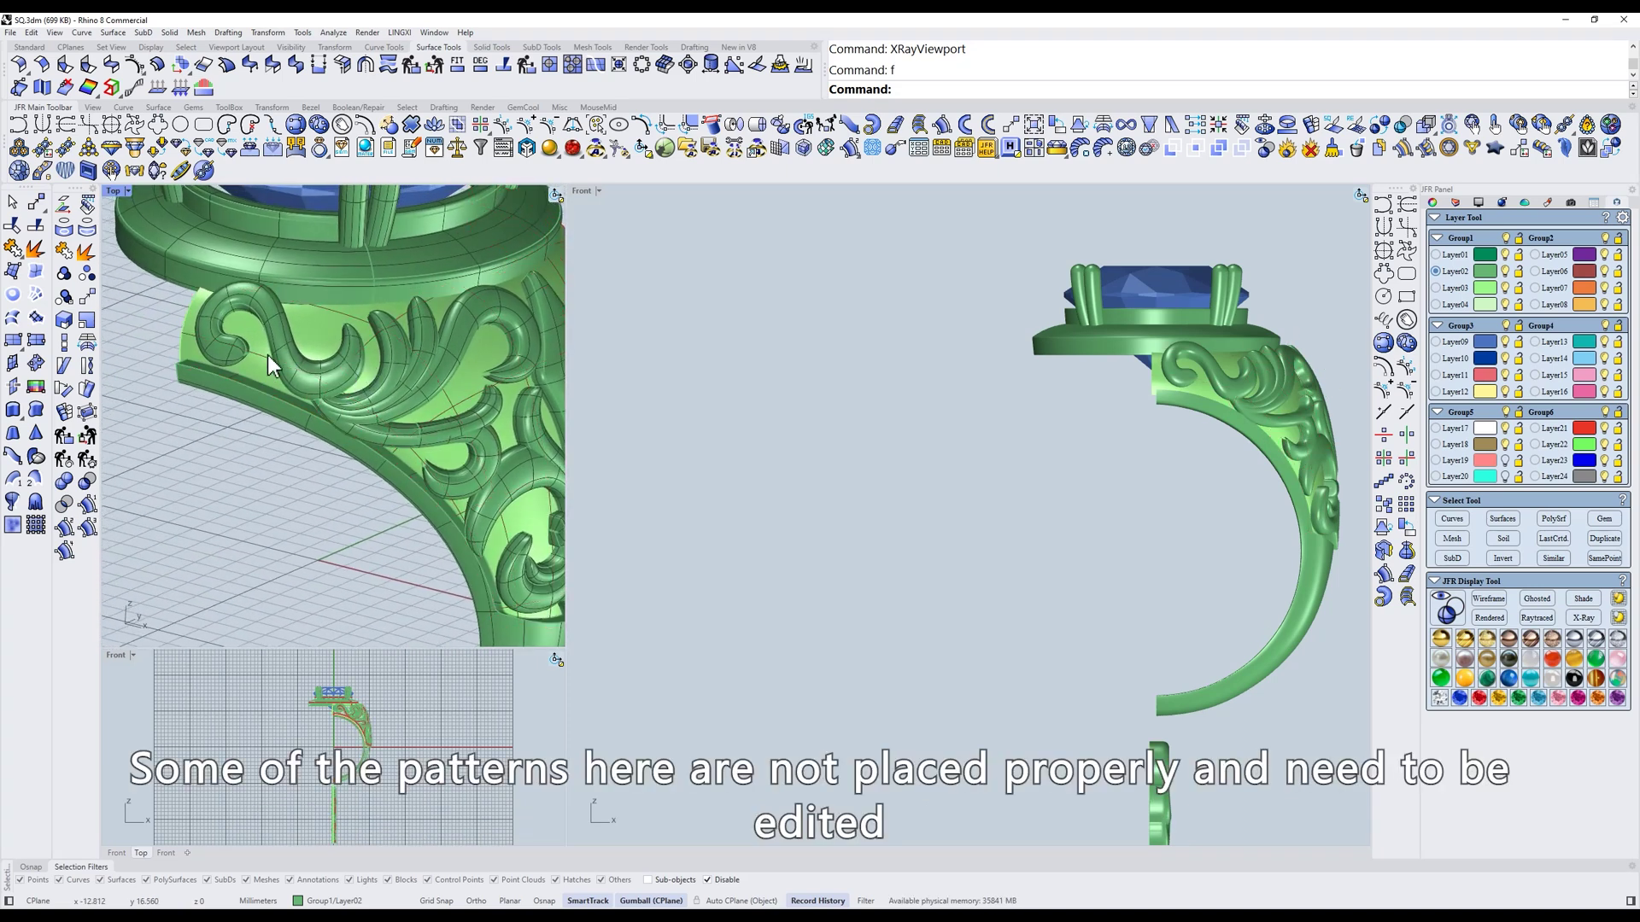
In the right view, rotate the outer S-shaped scroll on the flat surface slightly counterclockwise about its lower curl
{"action": "left_click", "coordinate": [1012, 637]}
{"action": "type", "text": "r"}
{"action": "key", "text": "Return"}
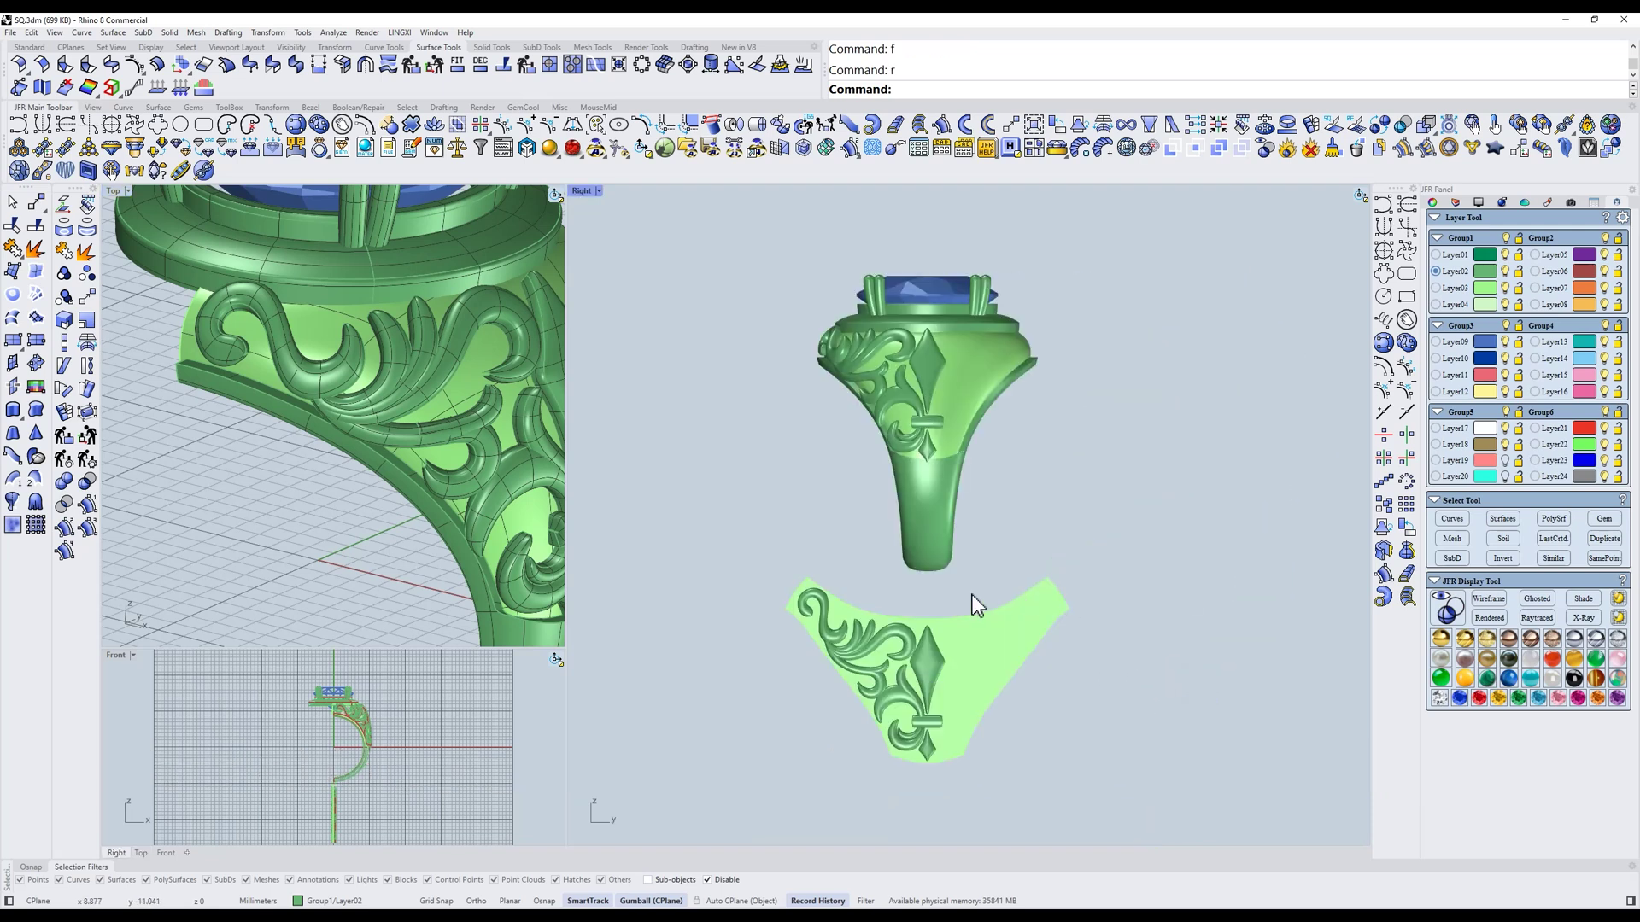
{"action": "scroll", "coordinate": [972, 594], "scroll_direction": "up", "scroll_amount": 5}
{"action": "left_click", "coordinate": [868, 542]}
{"action": "type", "text": "xZ"}
{"action": "key", "text": "Return"}
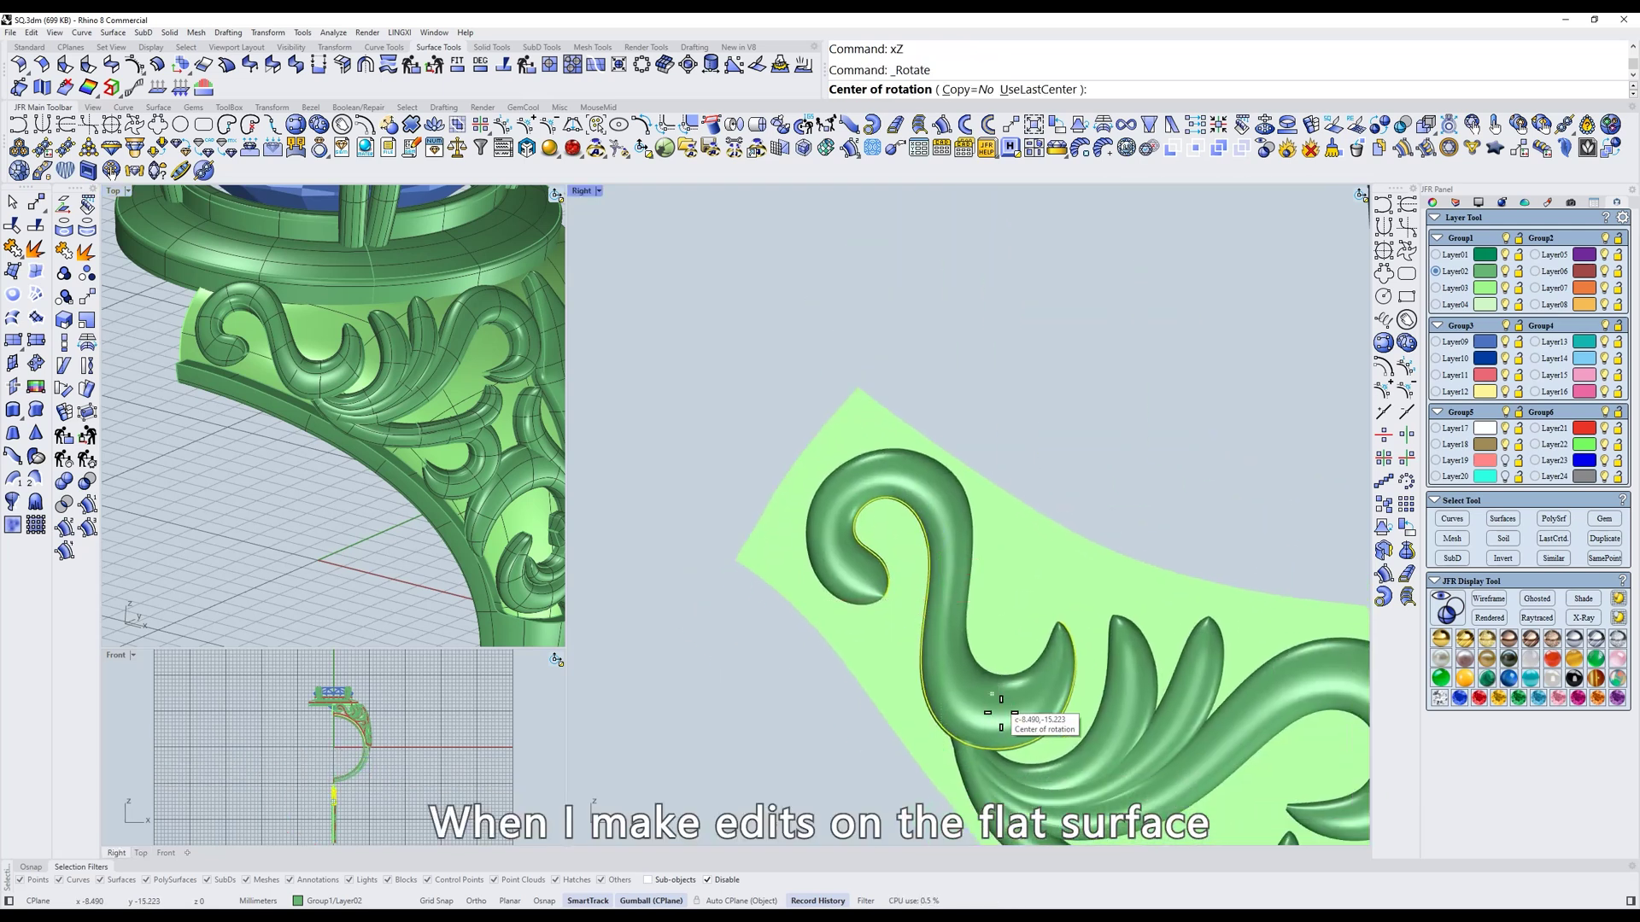
{"action": "left_click", "coordinate": [1001, 713]}
{"action": "left_click", "coordinate": [835, 418]}
{"action": "left_click", "coordinate": [833, 424]}
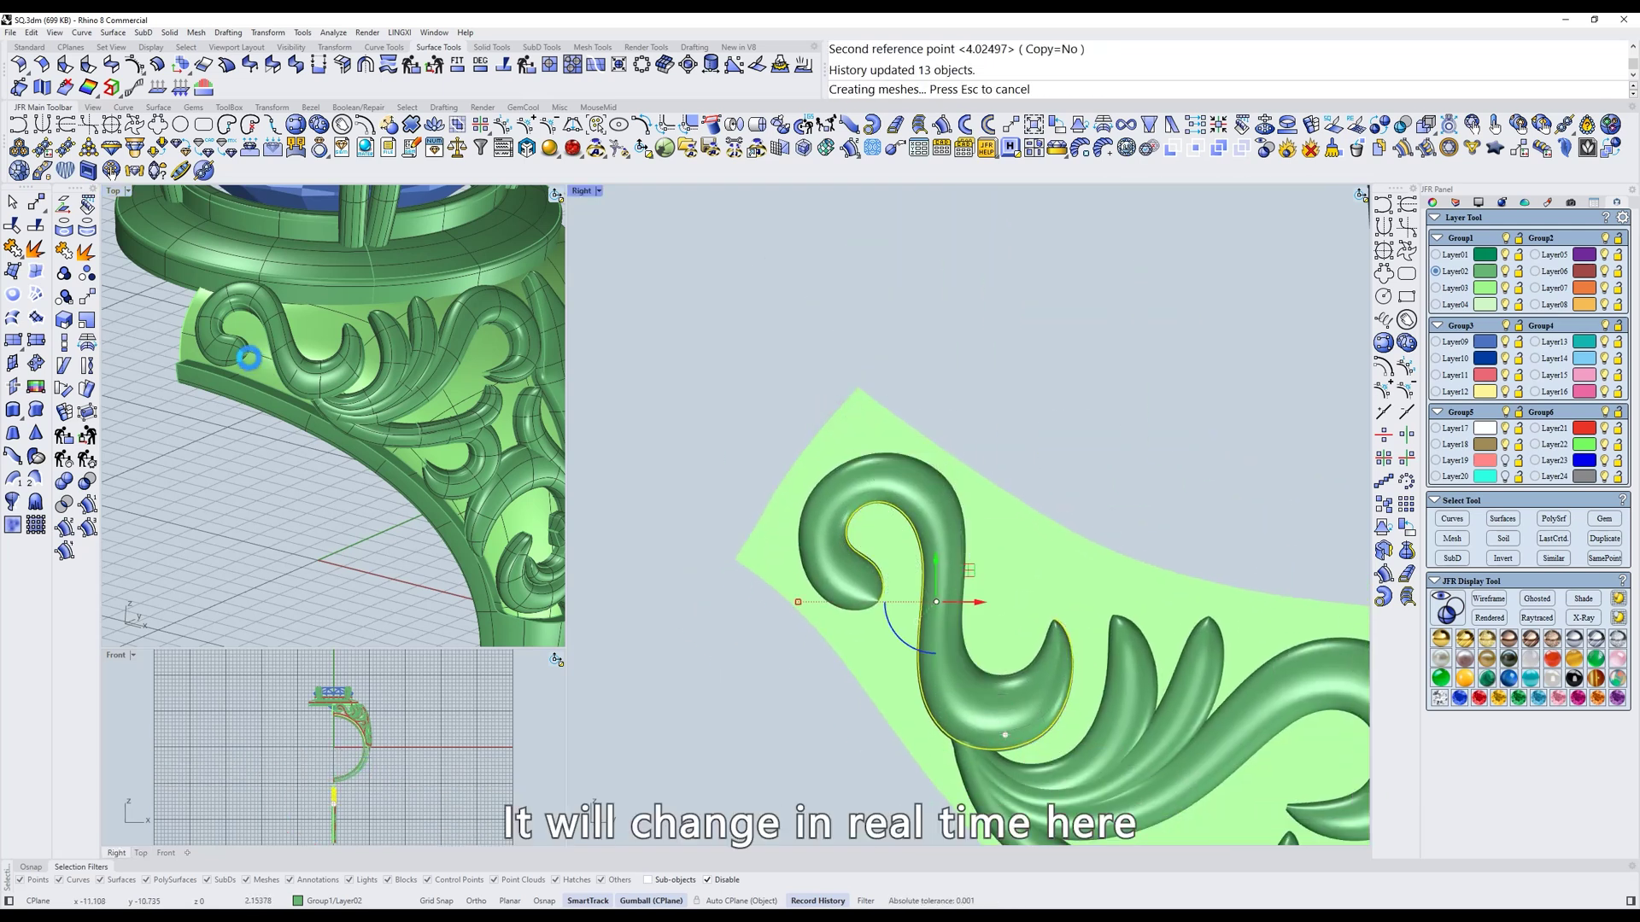
Reposition the outer S-shaped scroll slightly on the flat surface to refine its placement on the shank
{"action": "scroll", "coordinate": [1049, 491], "scroll_direction": "down", "scroll_amount": 2}
{"action": "right_click_drag", "start_coordinate": [1048, 491], "coordinate": [1028, 482]}
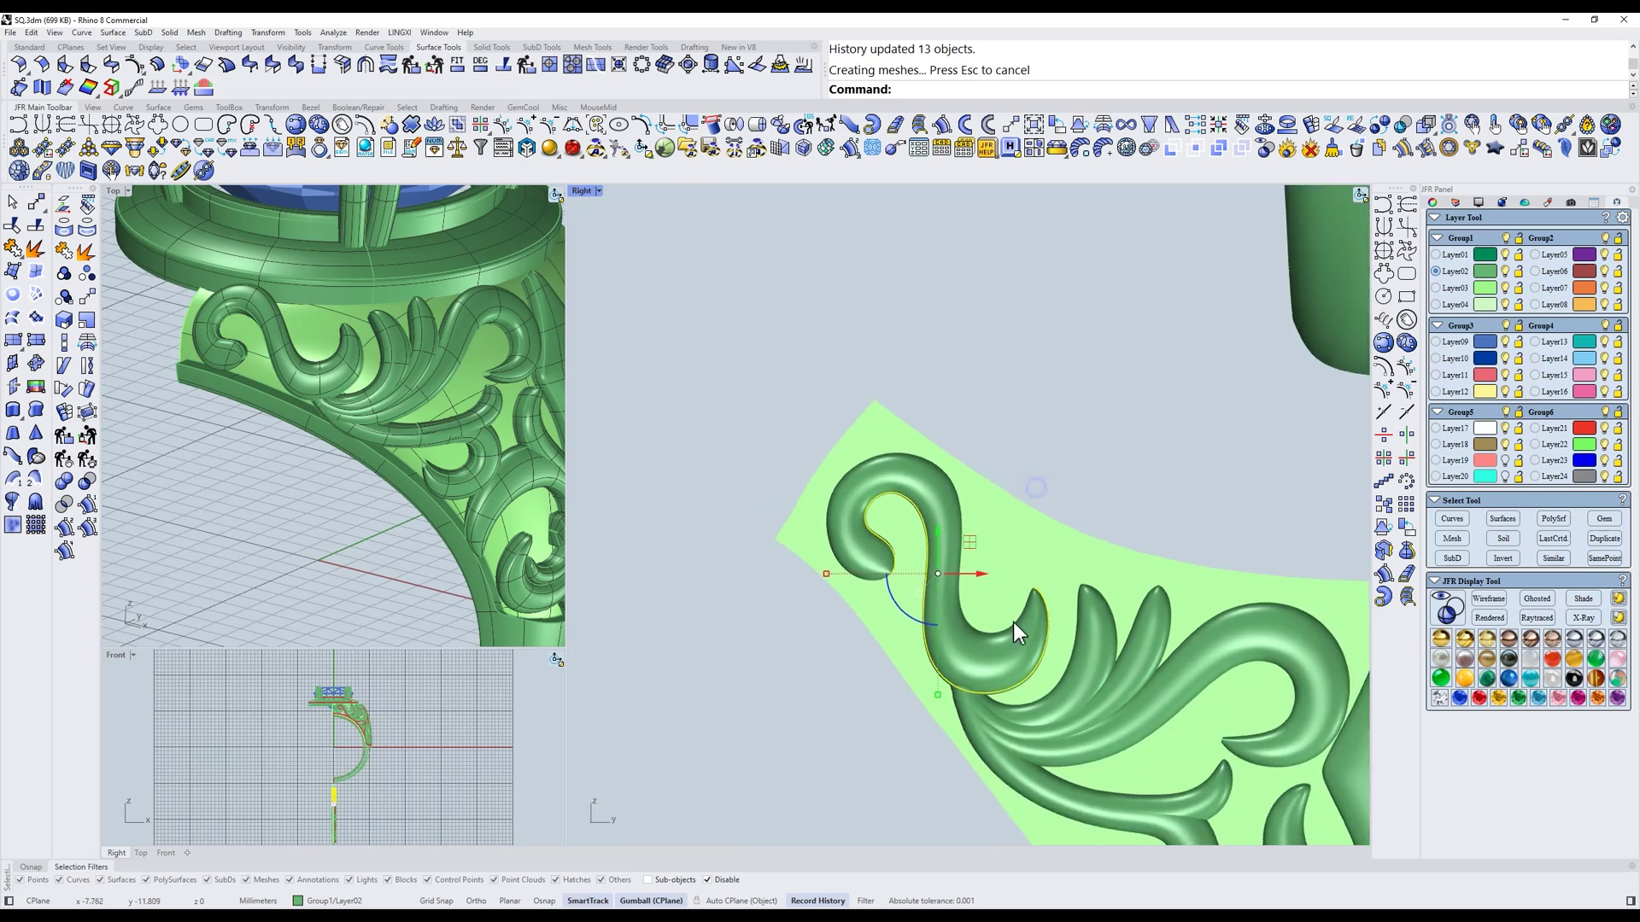
{"action": "type", "text": "x"}
{"action": "key", "text": "Return"}
{"action": "left_click", "coordinate": [1025, 677]}
{"action": "left_click", "coordinate": [1020, 672]}
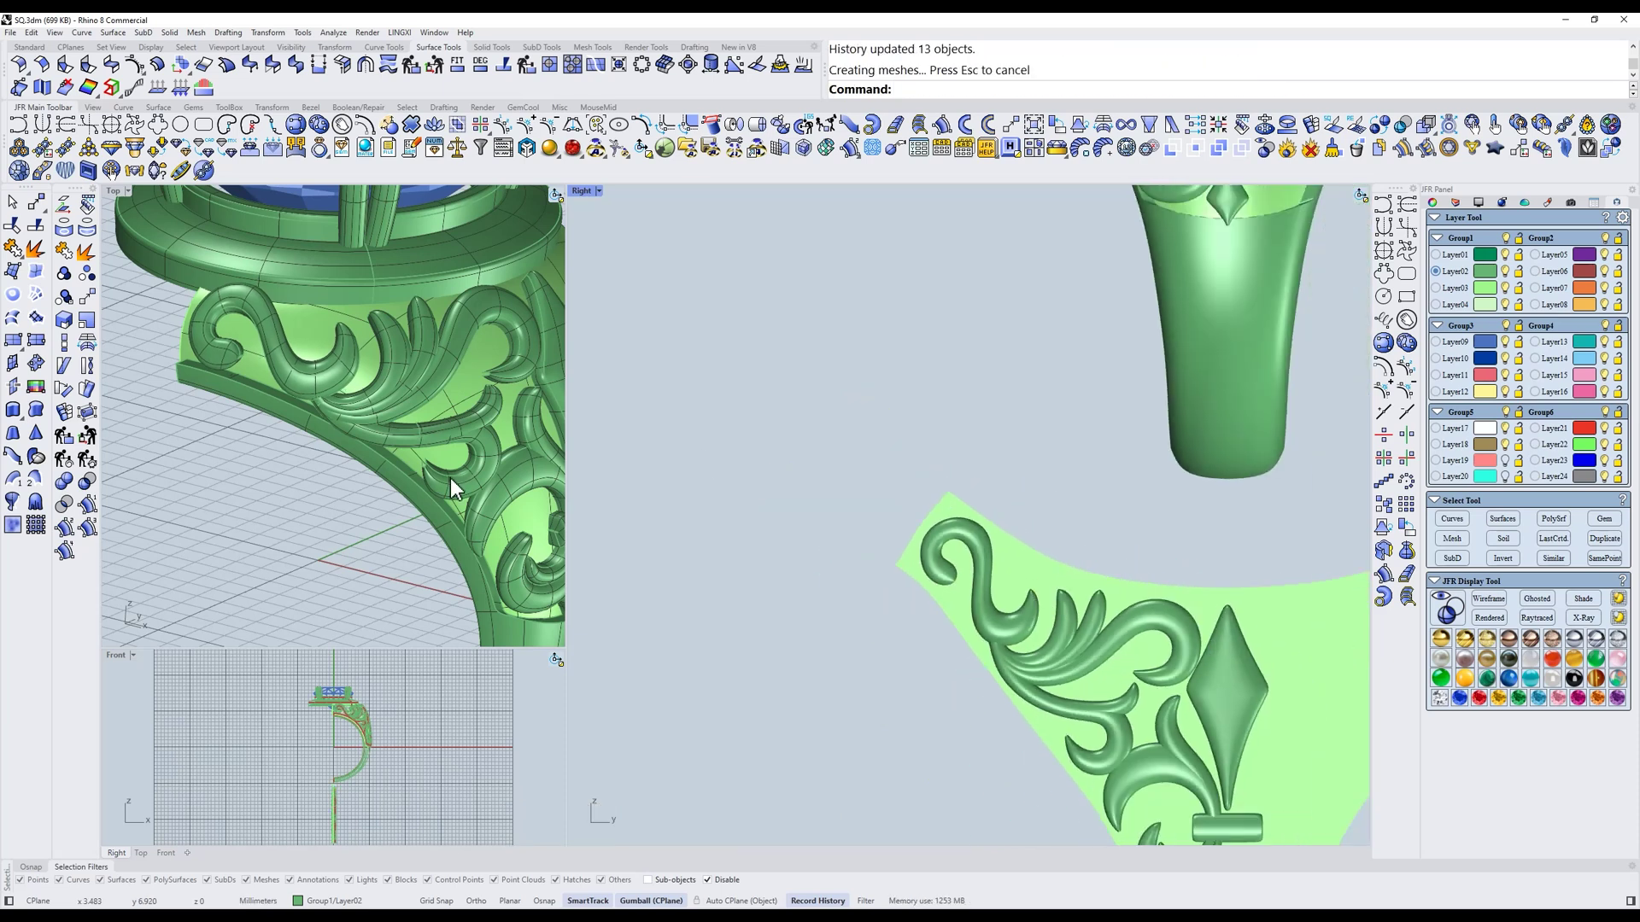
Turn on the control points of the central diamond-shaped motif and move its tip points slightly up, comparing with undo and redo
{"action": "scroll", "coordinate": [407, 494], "scroll_direction": "up", "scroll_amount": 5}
{"action": "left_click", "coordinate": [1233, 693]}
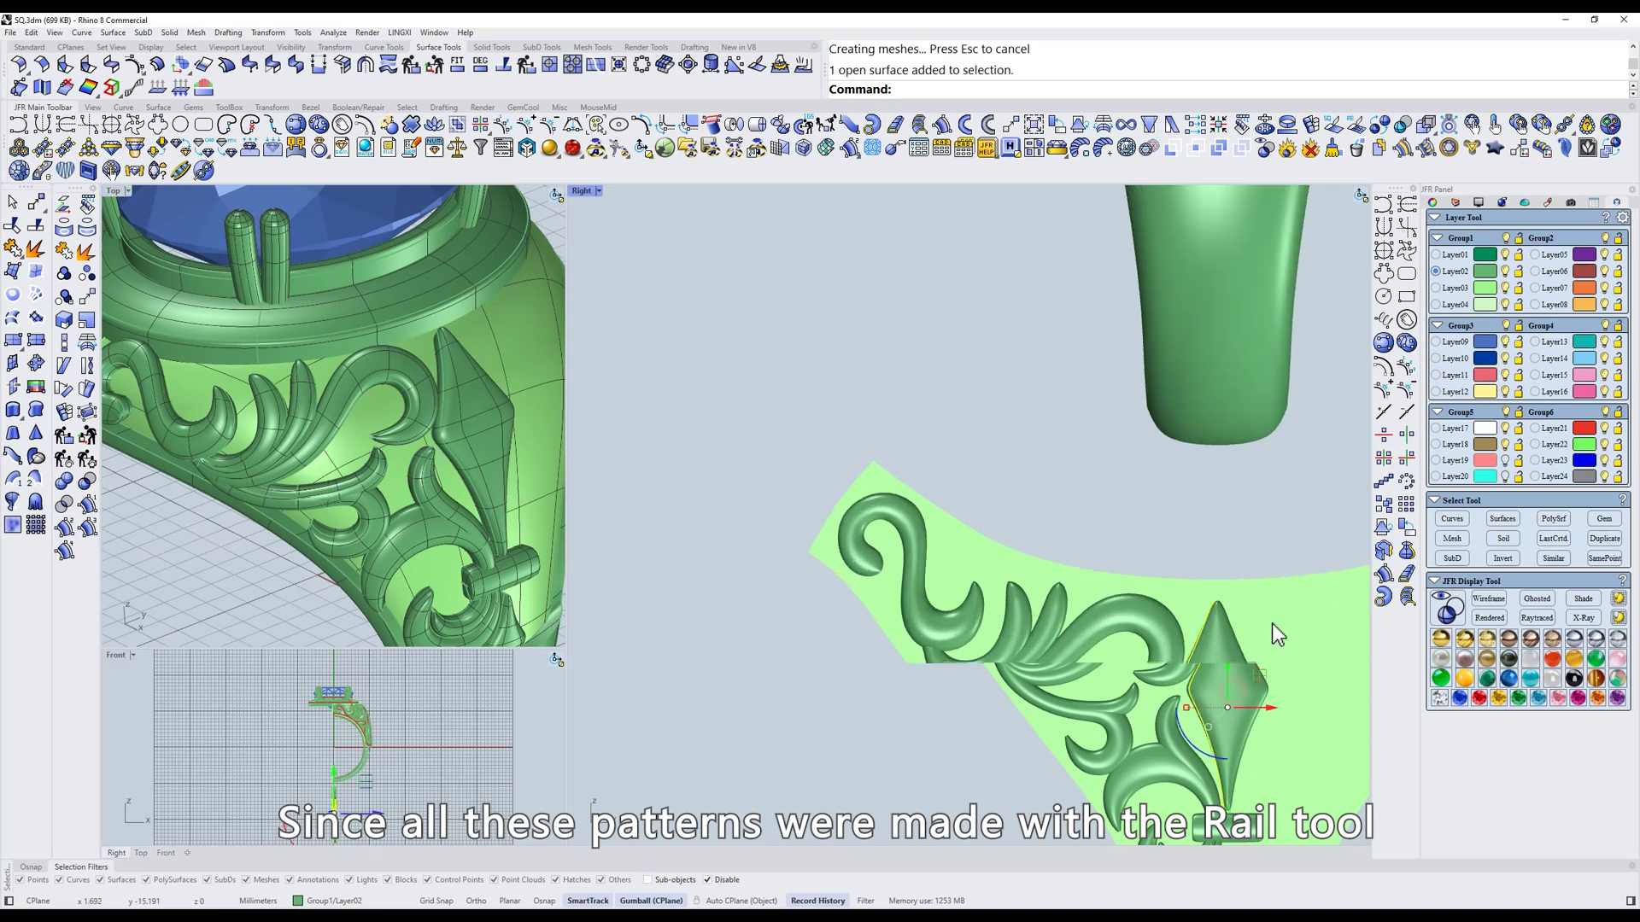
{"action": "scroll", "coordinate": [1273, 623], "scroll_direction": "up", "scroll_amount": 4}
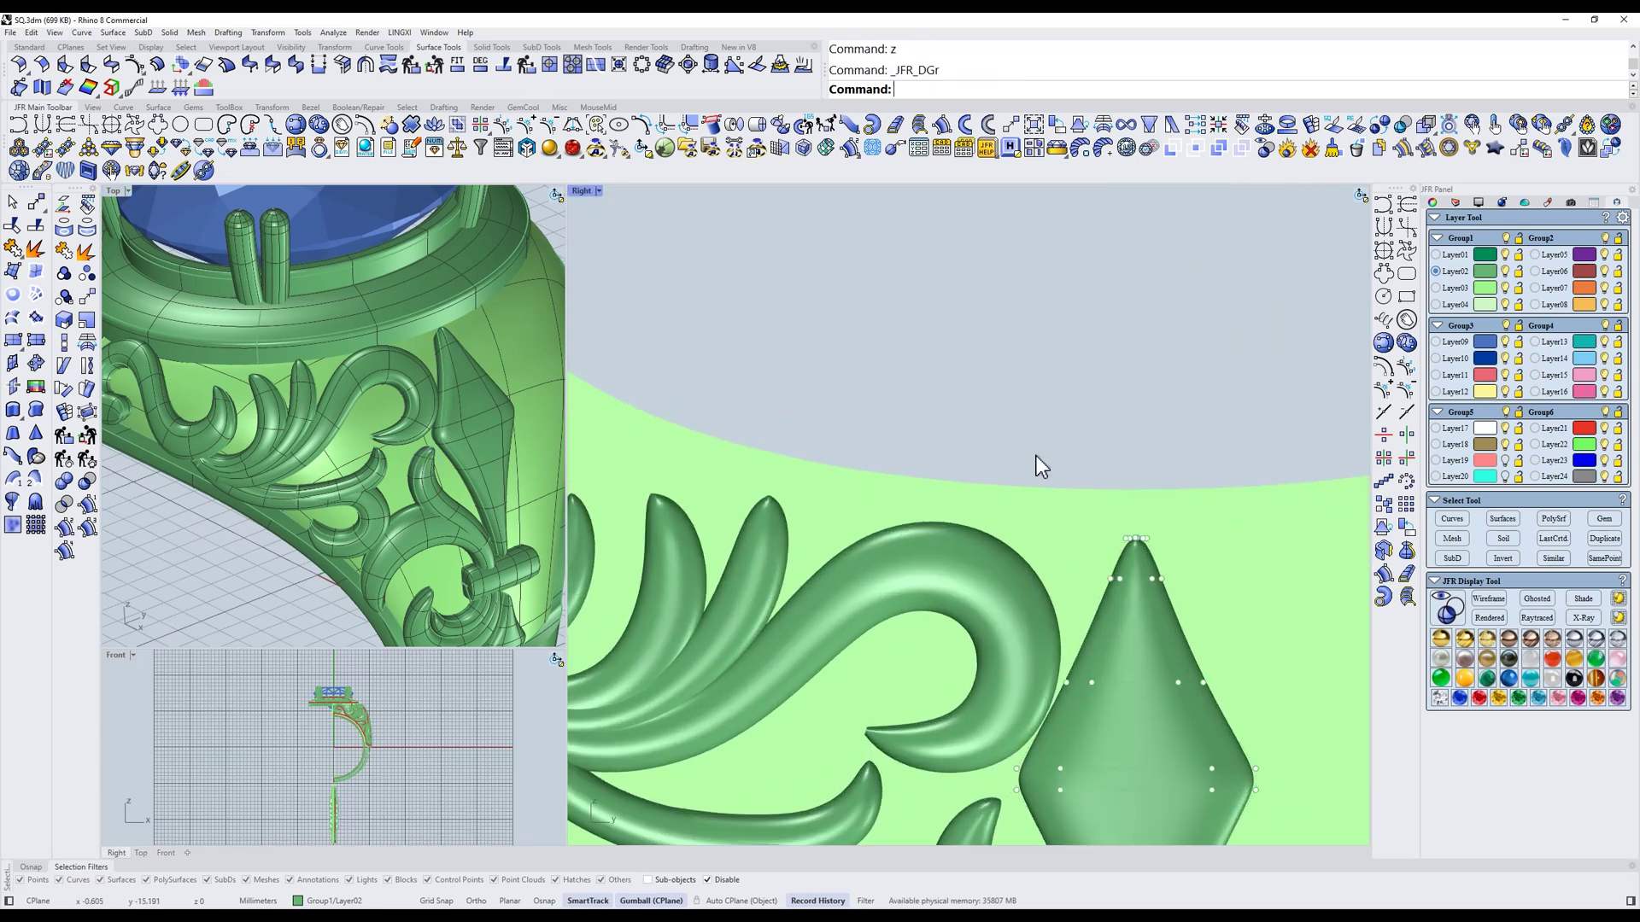
{"action": "left_click_drag", "start_coordinate": [1014, 402], "coordinate": [1219, 615]}
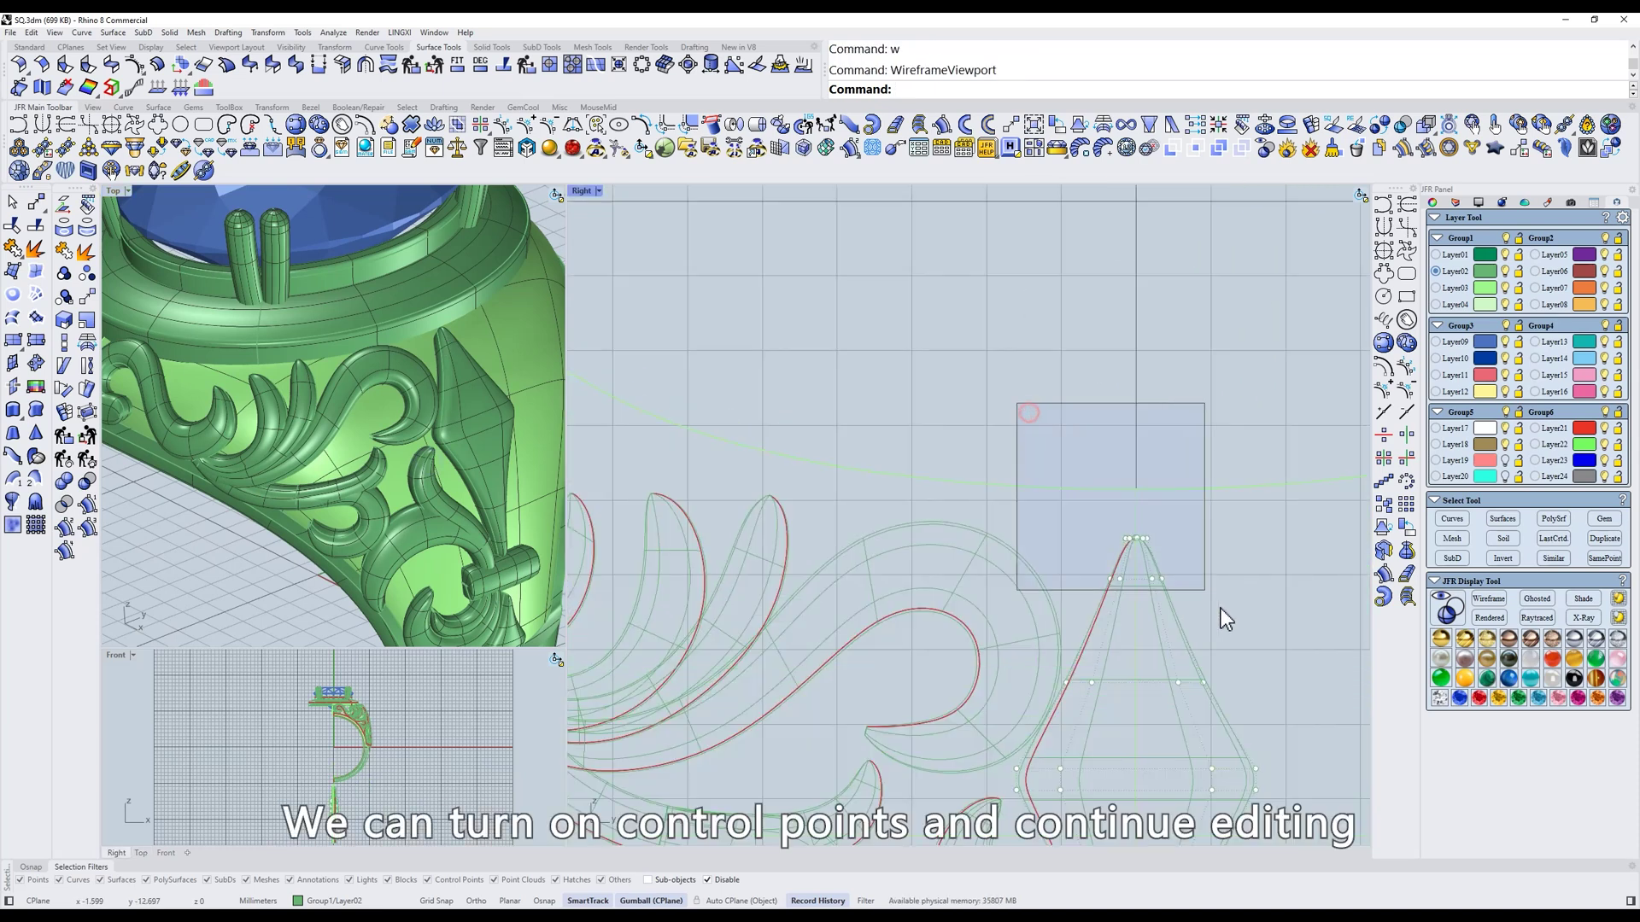
{"action": "left_click", "coordinate": [1190, 583]}
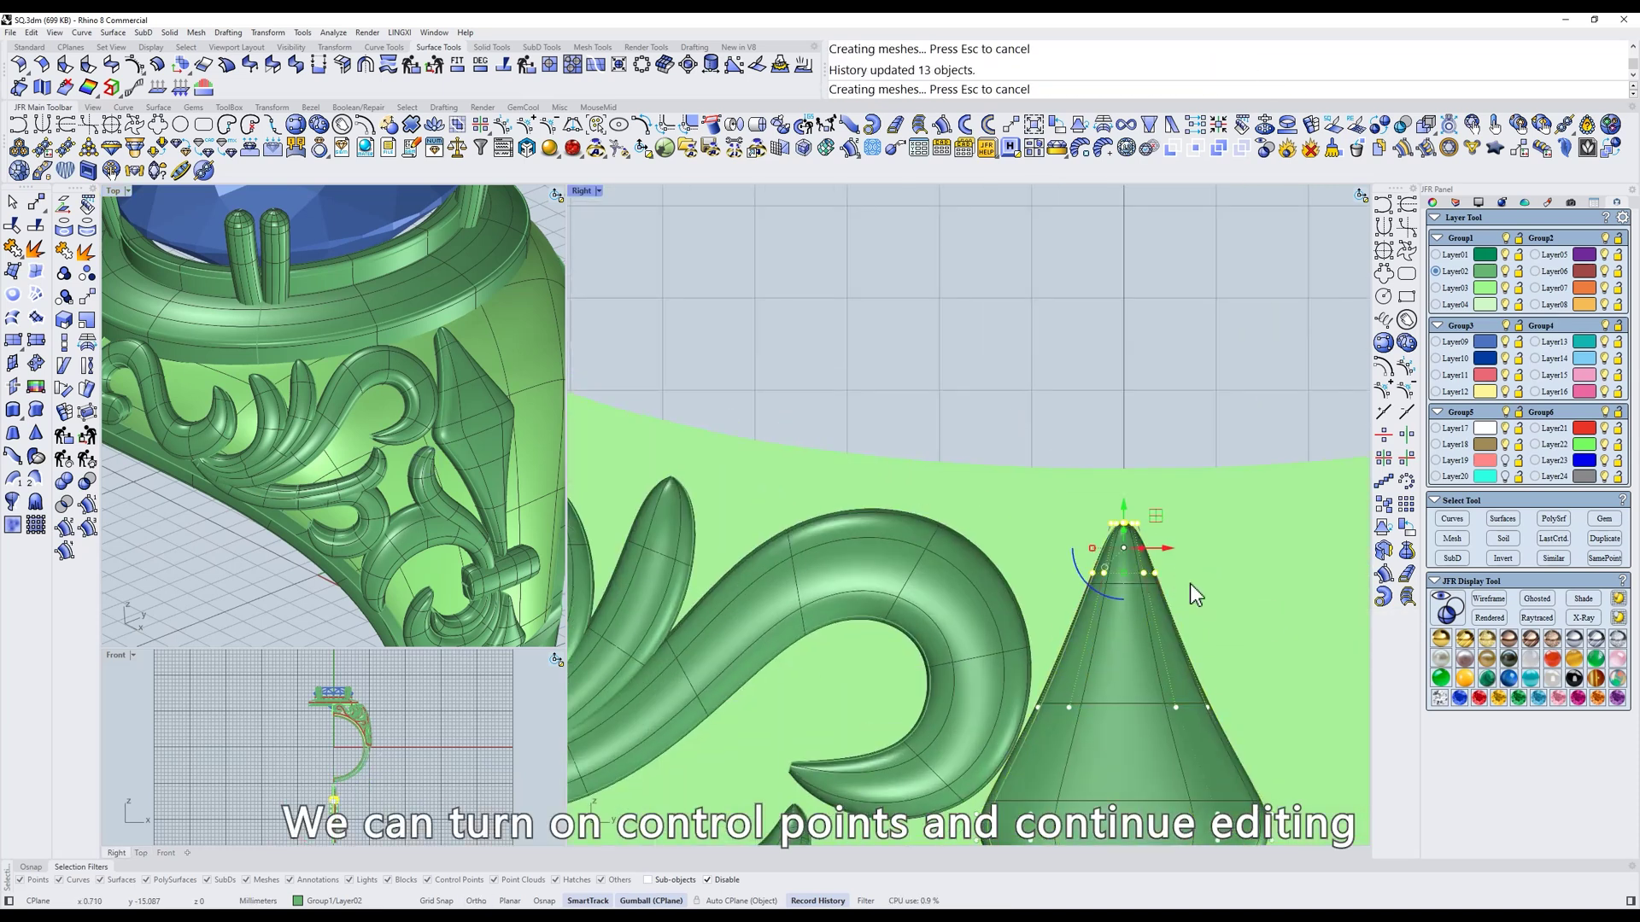
{"action": "key", "text": "ctrl+z"}
{"action": "key", "text": "ctrl+y"}
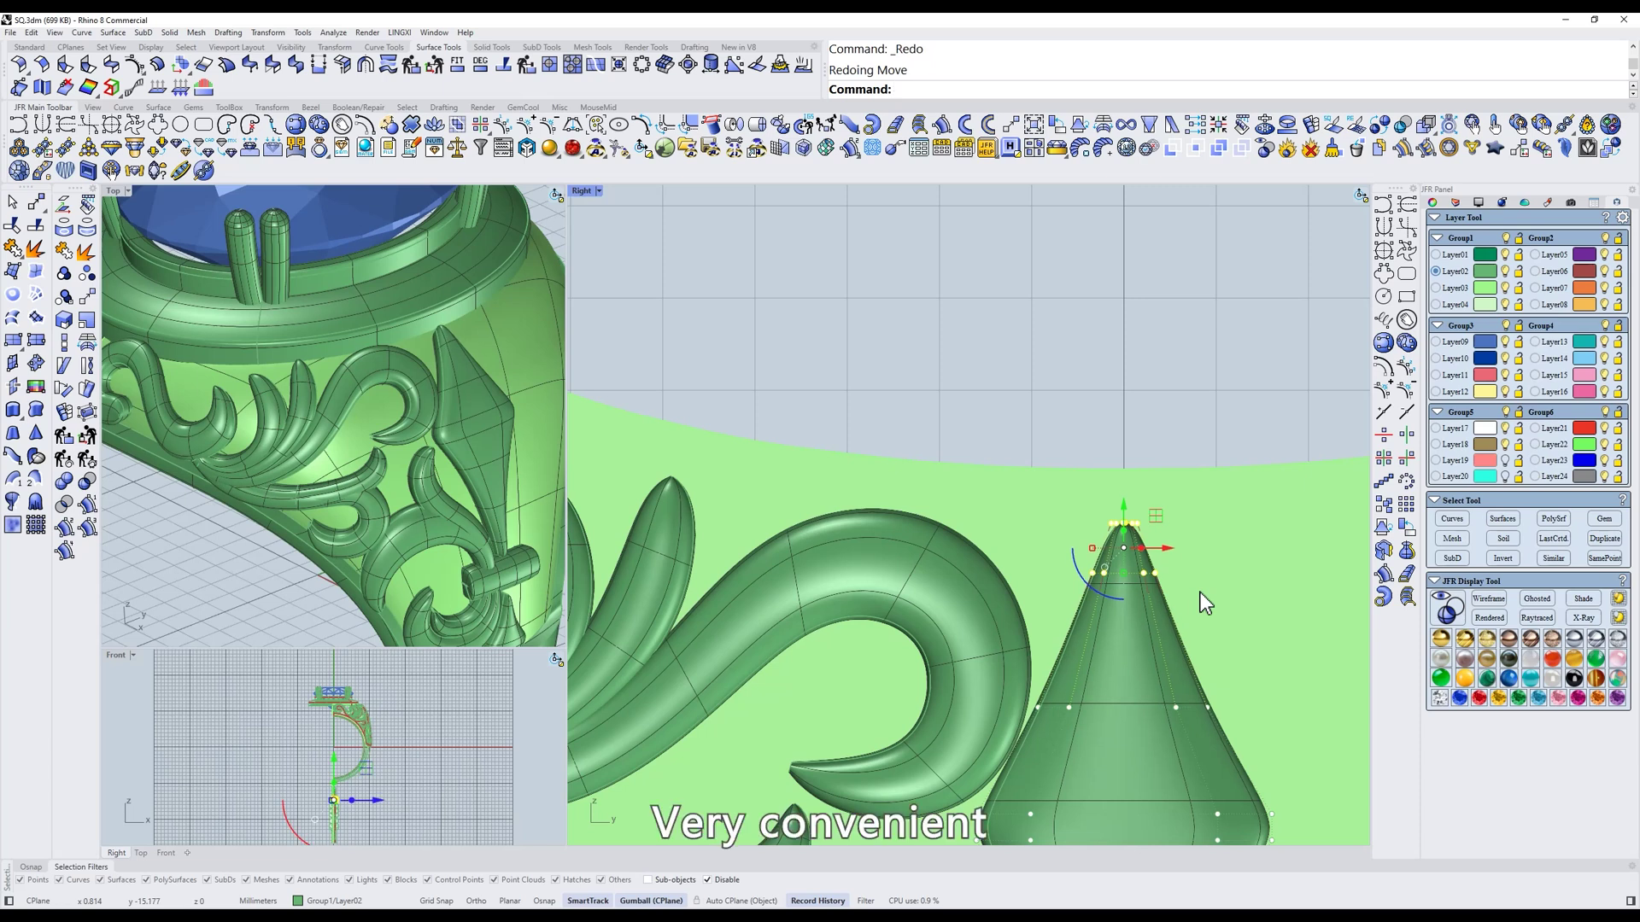
{"action": "key", "text": "Escape"}
{"action": "key", "text": "Escape"}
Move the flat surface very slightly down relative to the scroll pattern in the right view
{"action": "scroll", "coordinate": [1206, 558], "scroll_direction": "down", "scroll_amount": 8}
{"action": "right_click_drag", "start_coordinate": [1262, 620], "coordinate": [1199, 509]}
{"action": "left_click", "coordinate": [1216, 527]}
{"action": "scroll", "coordinate": [1216, 528], "scroll_direction": "down", "scroll_amount": 4}
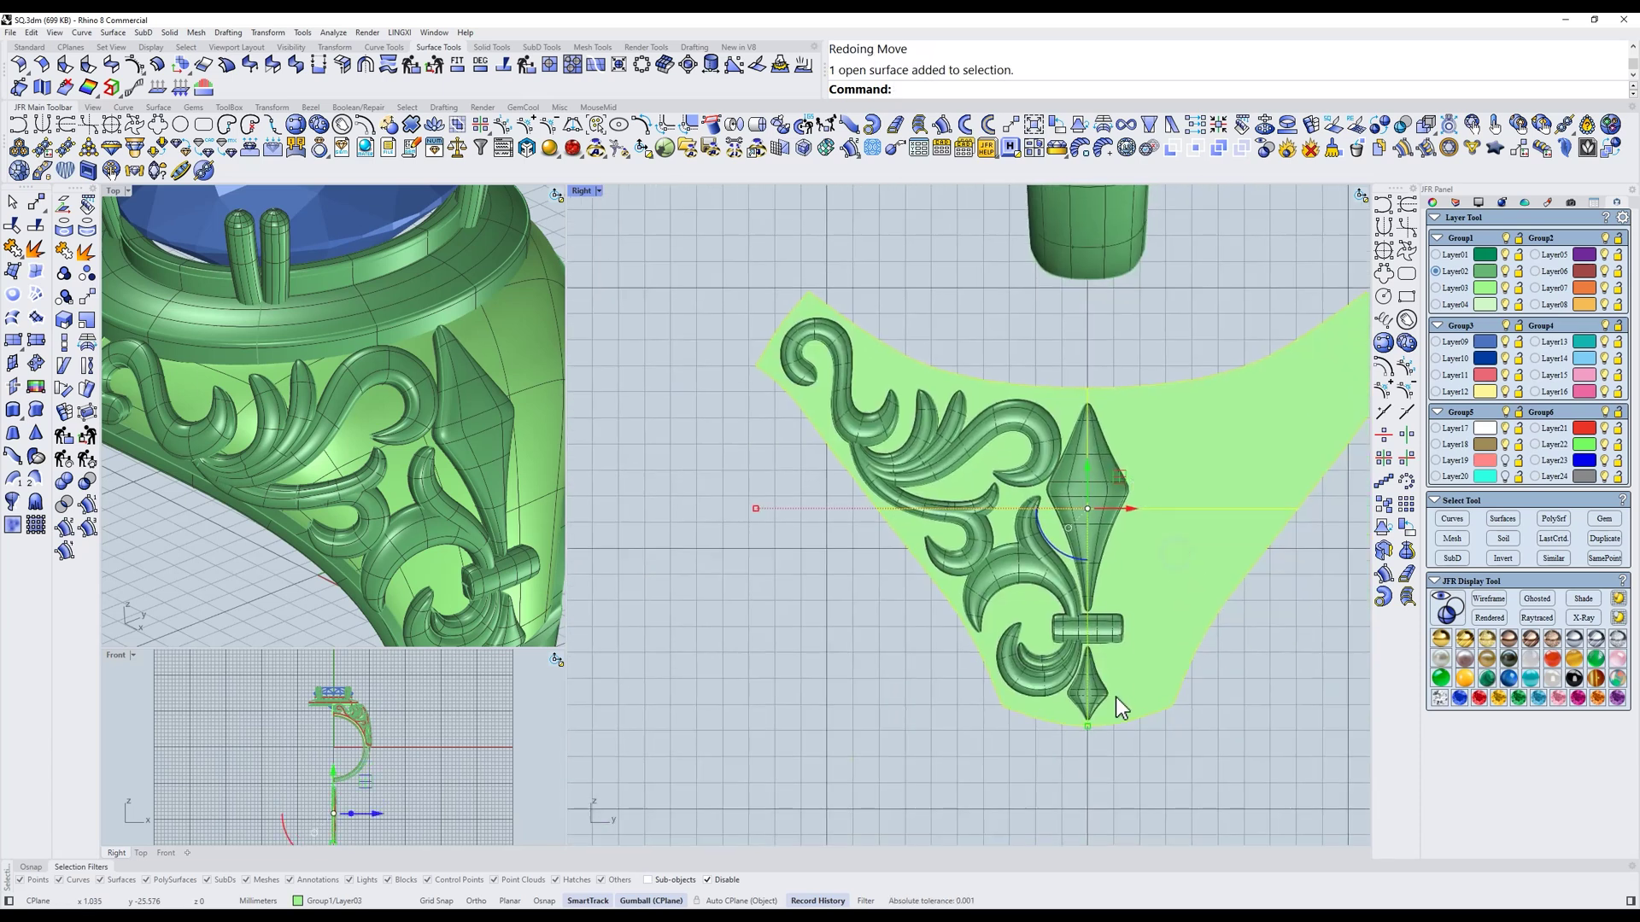
{"action": "scroll", "coordinate": [1116, 697], "scroll_direction": "up", "scroll_amount": 4}
{"action": "key", "text": "m"}
{"action": "left_click", "coordinate": [1146, 623]}
{"action": "left_click", "coordinate": [1146, 625]}
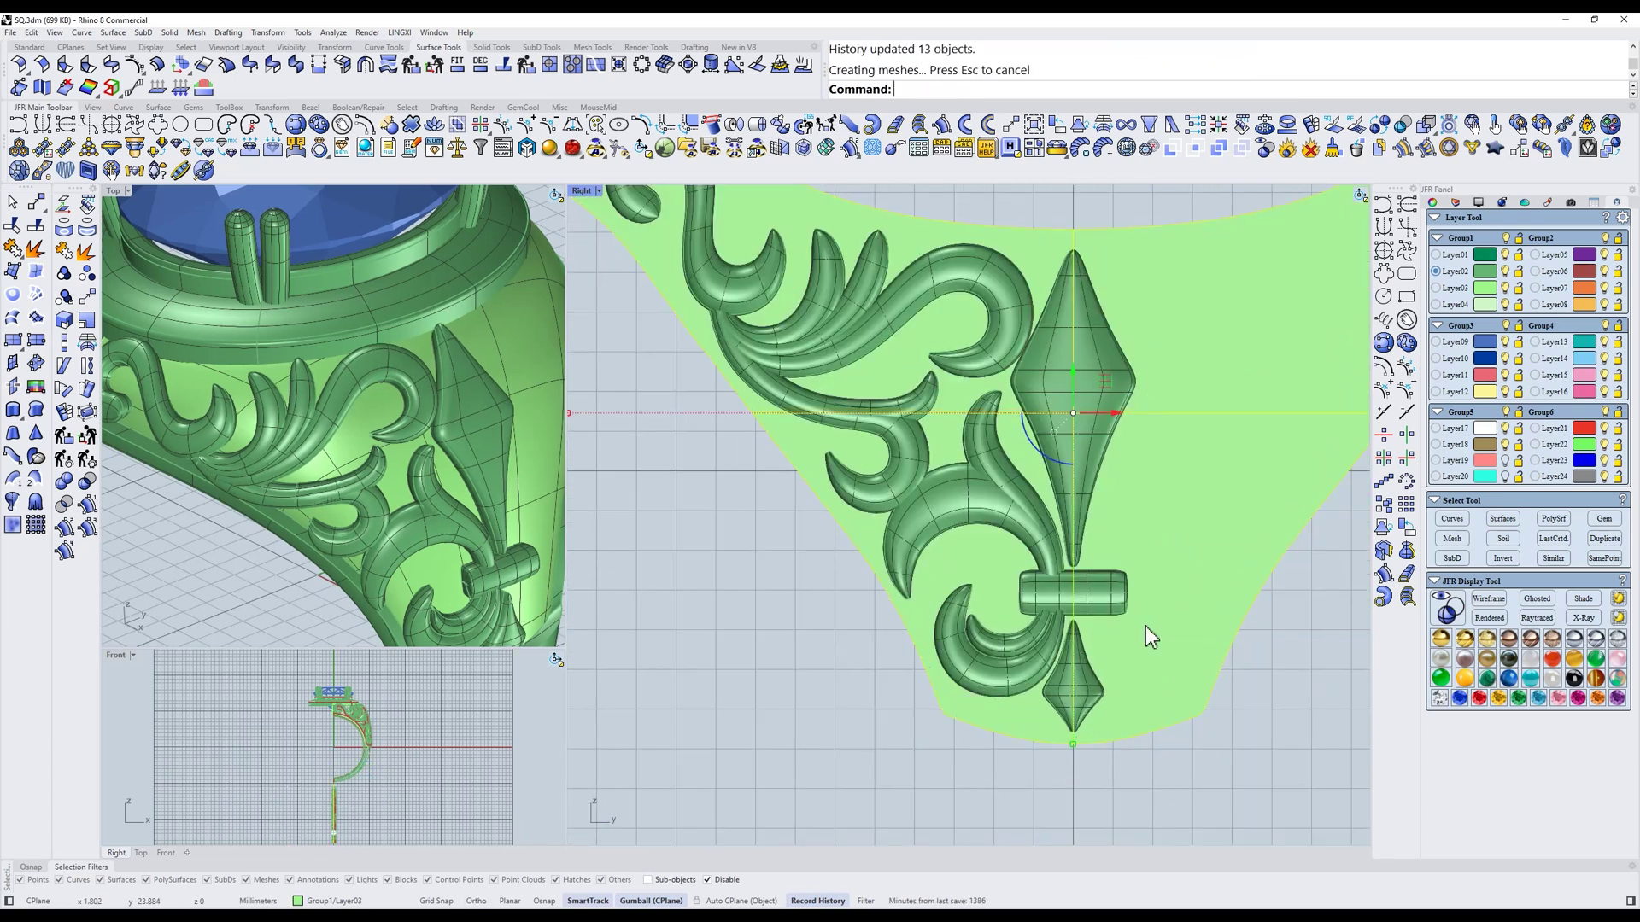
Nudge the flat surface vertically once more with the gumball, and clear the selection
{"action": "scroll", "coordinate": [515, 518], "scroll_direction": "down", "scroll_amount": 4}
{"action": "right_click_drag", "start_coordinate": [515, 517], "coordinate": [419, 483]}
{"action": "right_click_drag", "start_coordinate": [1036, 409], "coordinate": [1036, 417]}
{"action": "left_click_drag", "start_coordinate": [1077, 382], "coordinate": [1073, 386]}
{"action": "scroll", "coordinate": [962, 478], "scroll_direction": "down", "scroll_amount": 3}
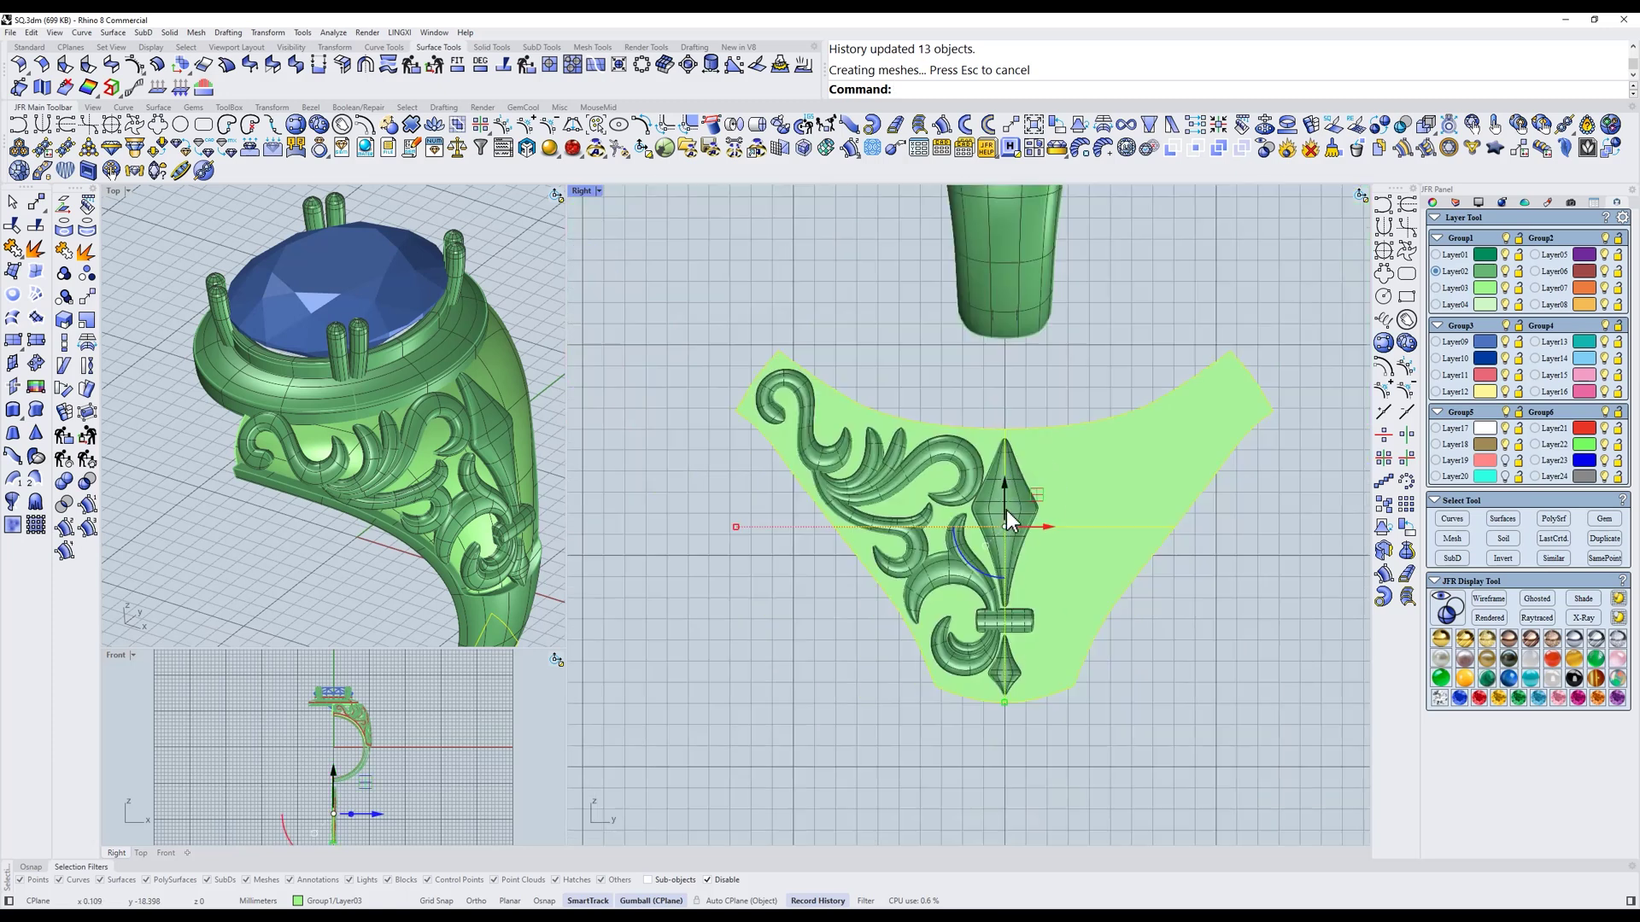
{"action": "key", "text": "Escape"}
In the maximized right view, group the mapped side scrolls and mirror them across the vertical centre axis
{"action": "double_click", "coordinate": [590, 195]}
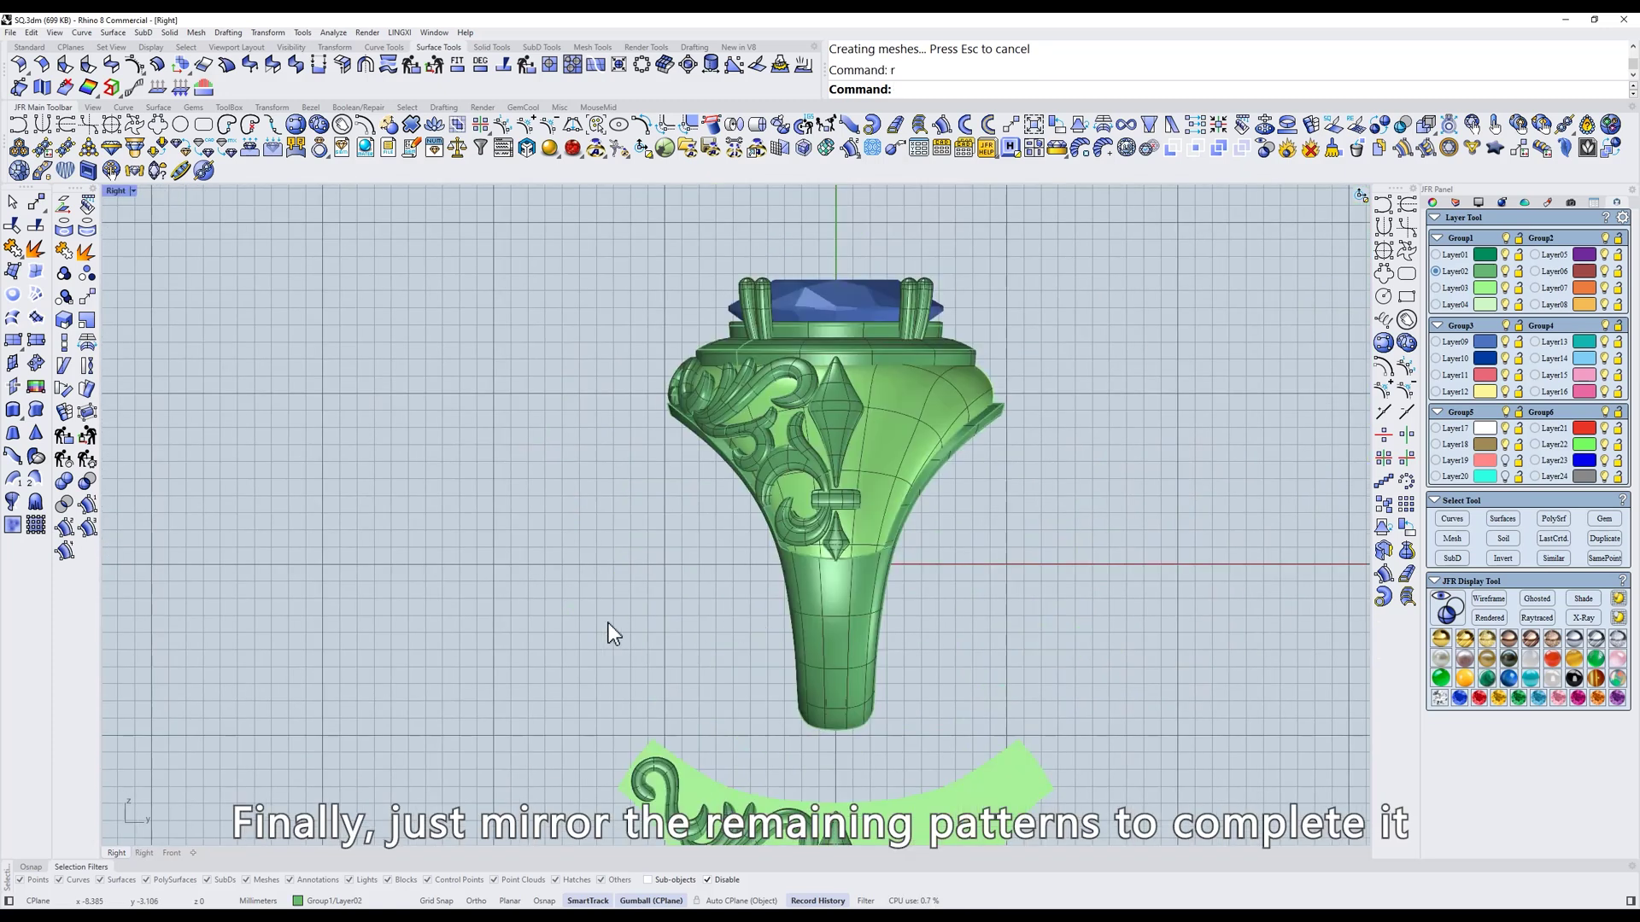
{"action": "left_click_drag", "start_coordinate": [608, 623], "coordinate": [838, 340]}
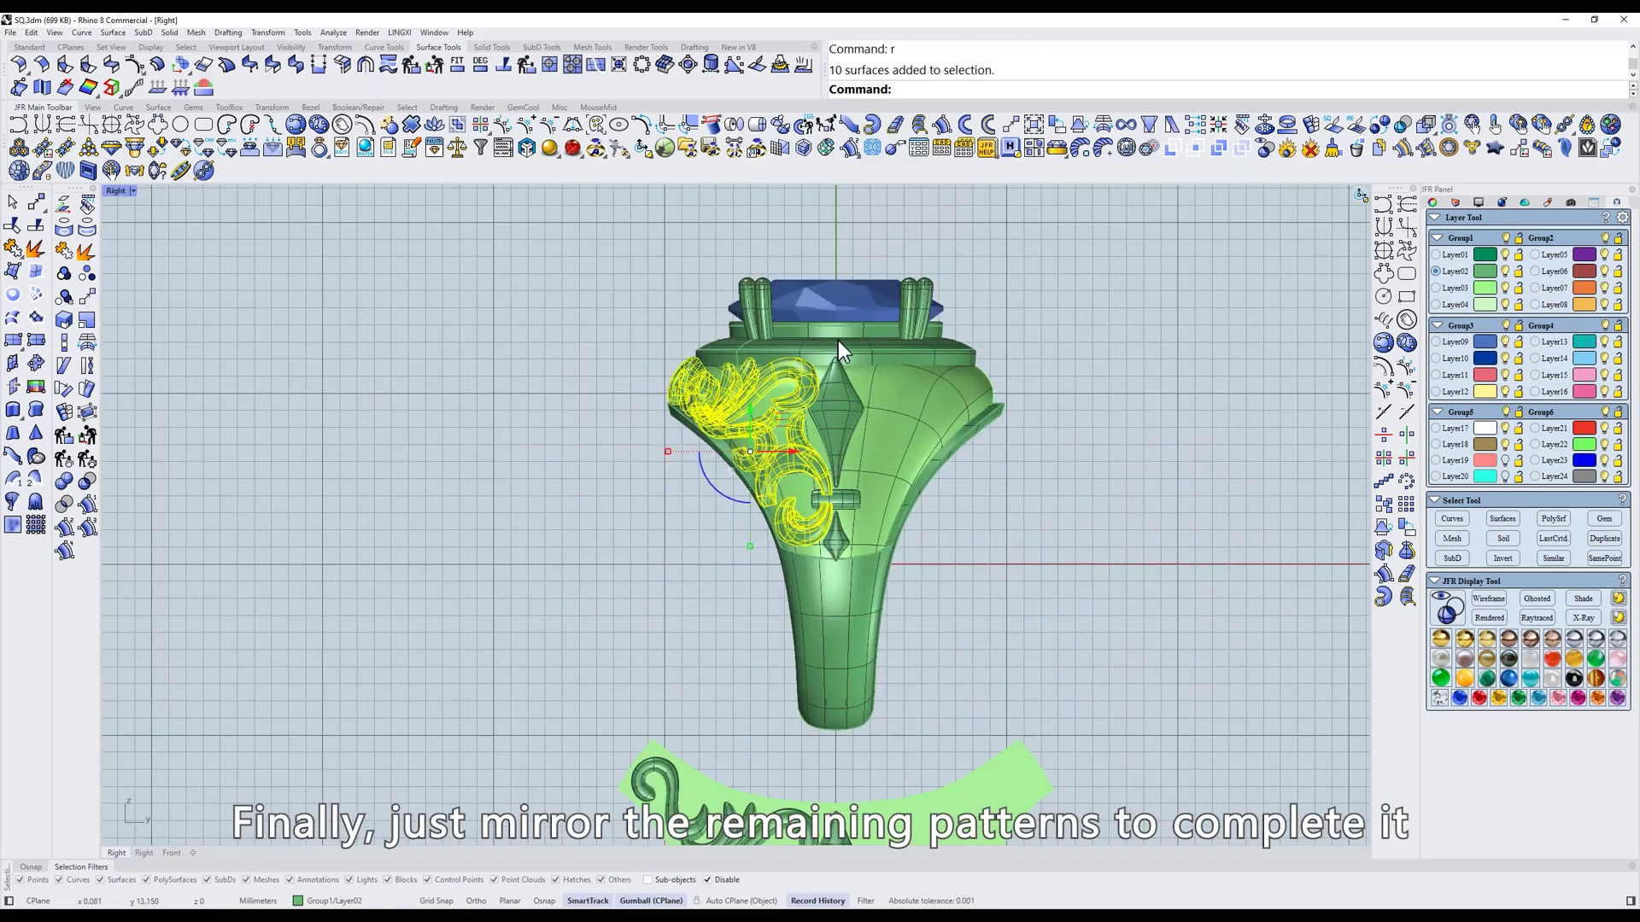
{"action": "scroll", "coordinate": [803, 376], "scroll_direction": "up", "scroll_amount": 3}
{"action": "left_click", "coordinate": [65, 273]}
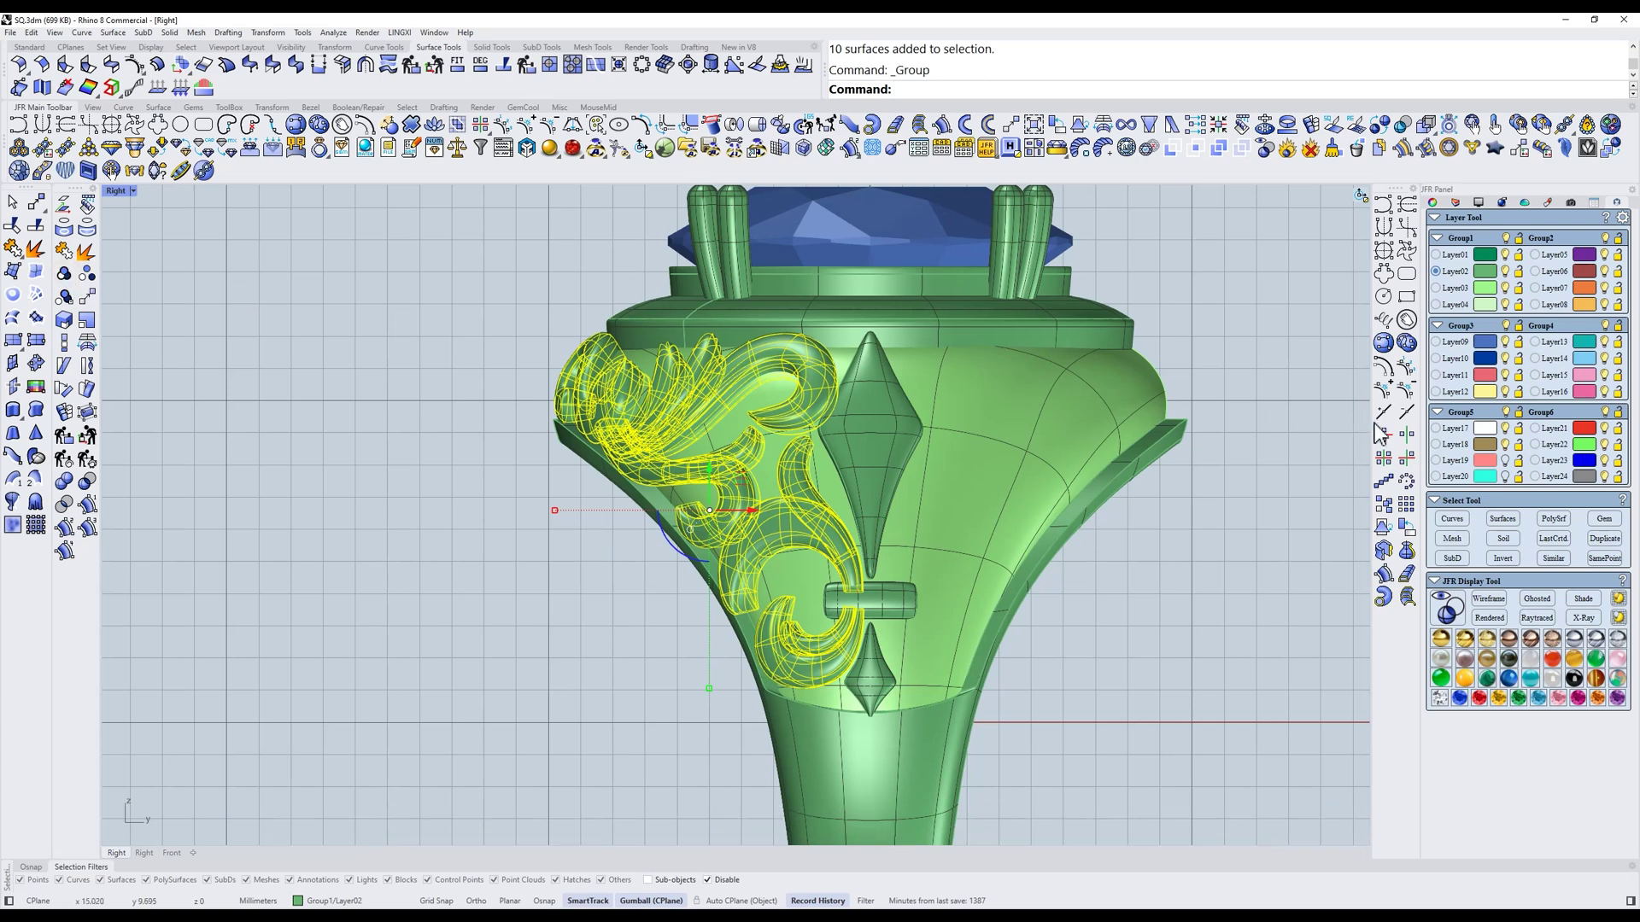
{"action": "left_click", "coordinate": [1407, 436]}
Assign the complete mapped pattern, including the central motif, to Layer08 and show it in X-ray display
{"action": "left_click_drag", "start_coordinate": [485, 736], "coordinate": [1242, 338]}
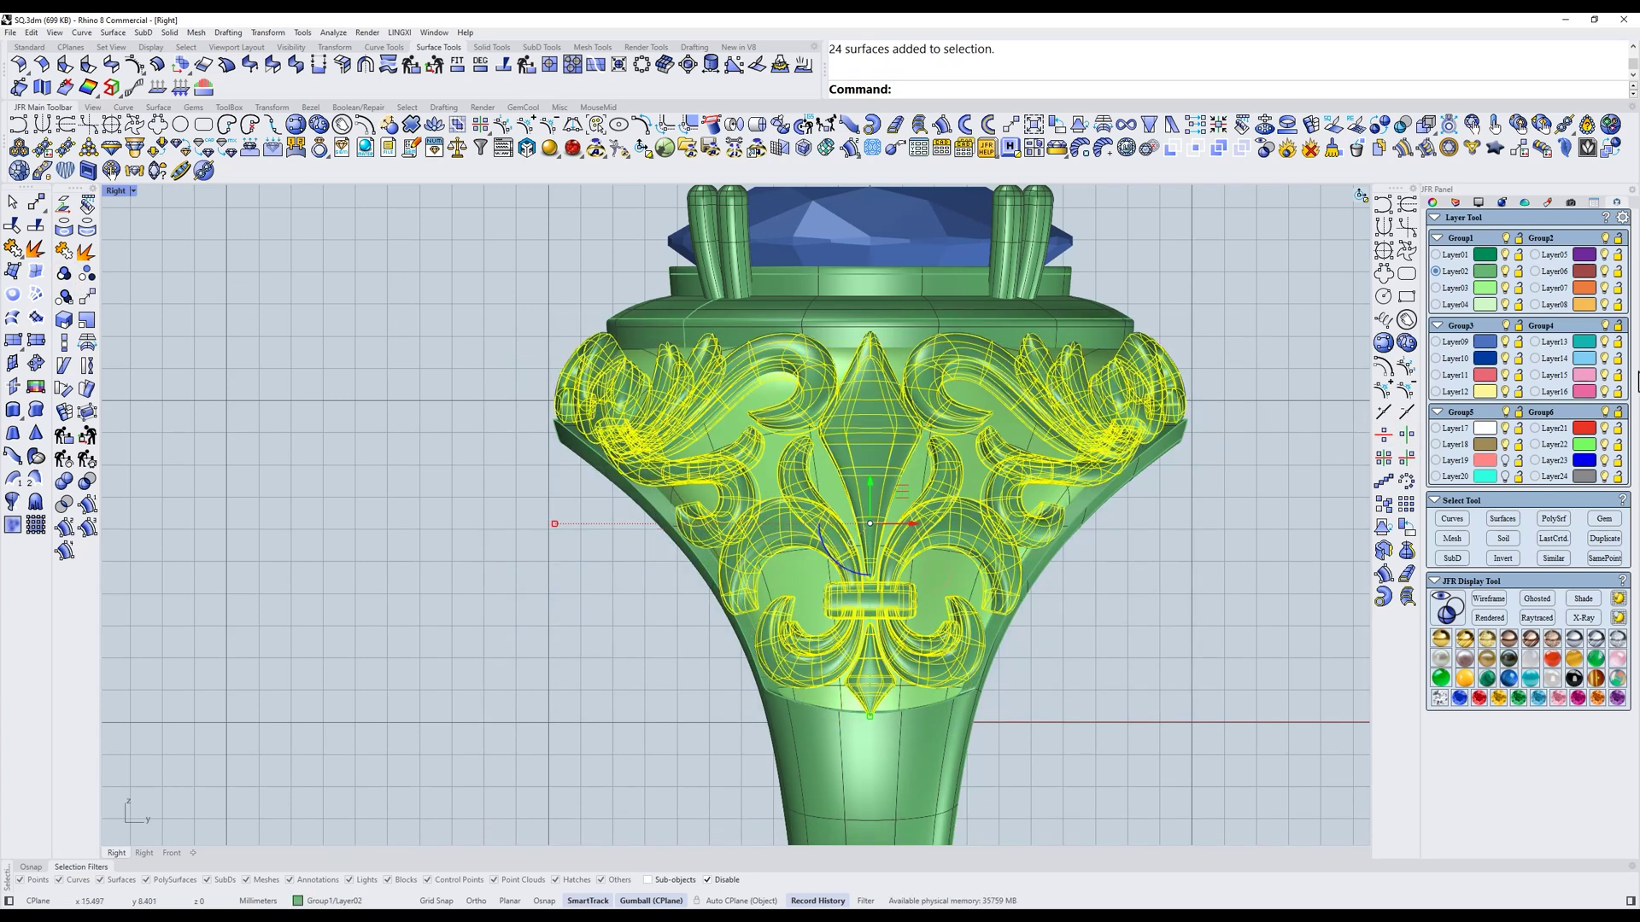
{"action": "left_click", "coordinate": [1587, 309]}
{"action": "scroll", "coordinate": [1013, 457], "scroll_direction": "down", "scroll_amount": 4}
{"action": "right_click_drag", "start_coordinate": [1013, 469], "coordinate": [997, 475]}
{"action": "left_click", "coordinate": [1113, 509]}
{"action": "right_click_drag", "start_coordinate": [1113, 509], "coordinate": [744, 586], "text": "ctrl+shift"}
{"action": "type", "text": "D"}
{"action": "key", "text": "Return"}
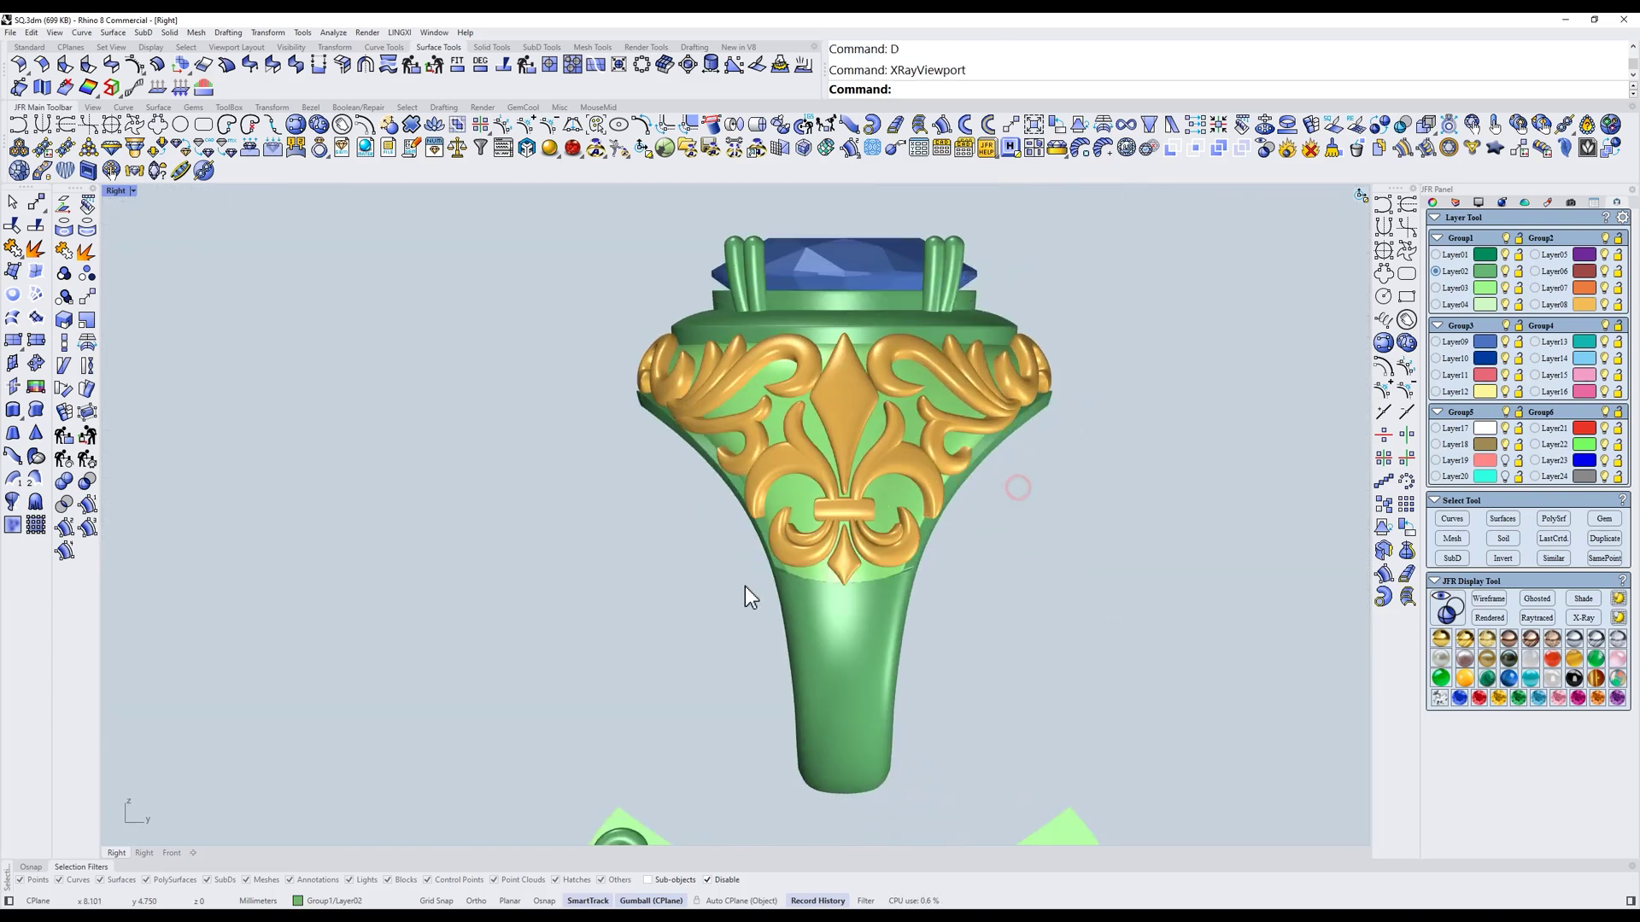
Select the complete shank pattern with its base surface and mirror it to the opposite shoulder in the front view
{"action": "left_click_drag", "start_coordinate": [567, 630], "coordinate": [1183, 316]}
{"action": "key", "text": "f"}
{"action": "key", "text": "Return"}
{"action": "type", "text": "a"}
{"action": "key", "text": "Return"}
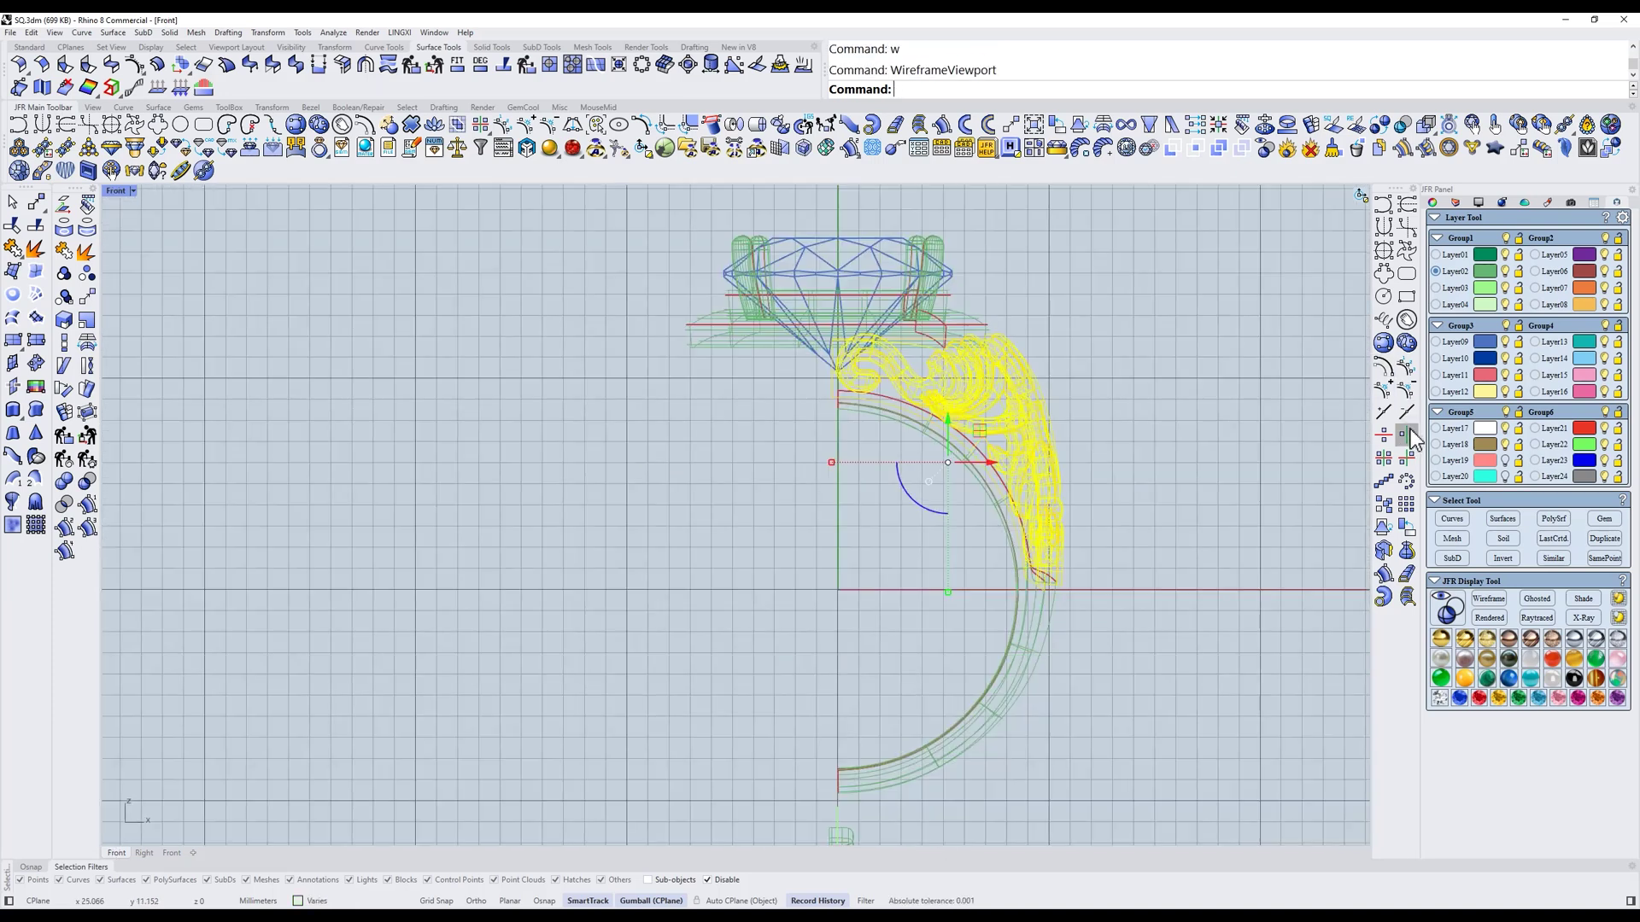
{"action": "left_click", "coordinate": [1408, 434]}
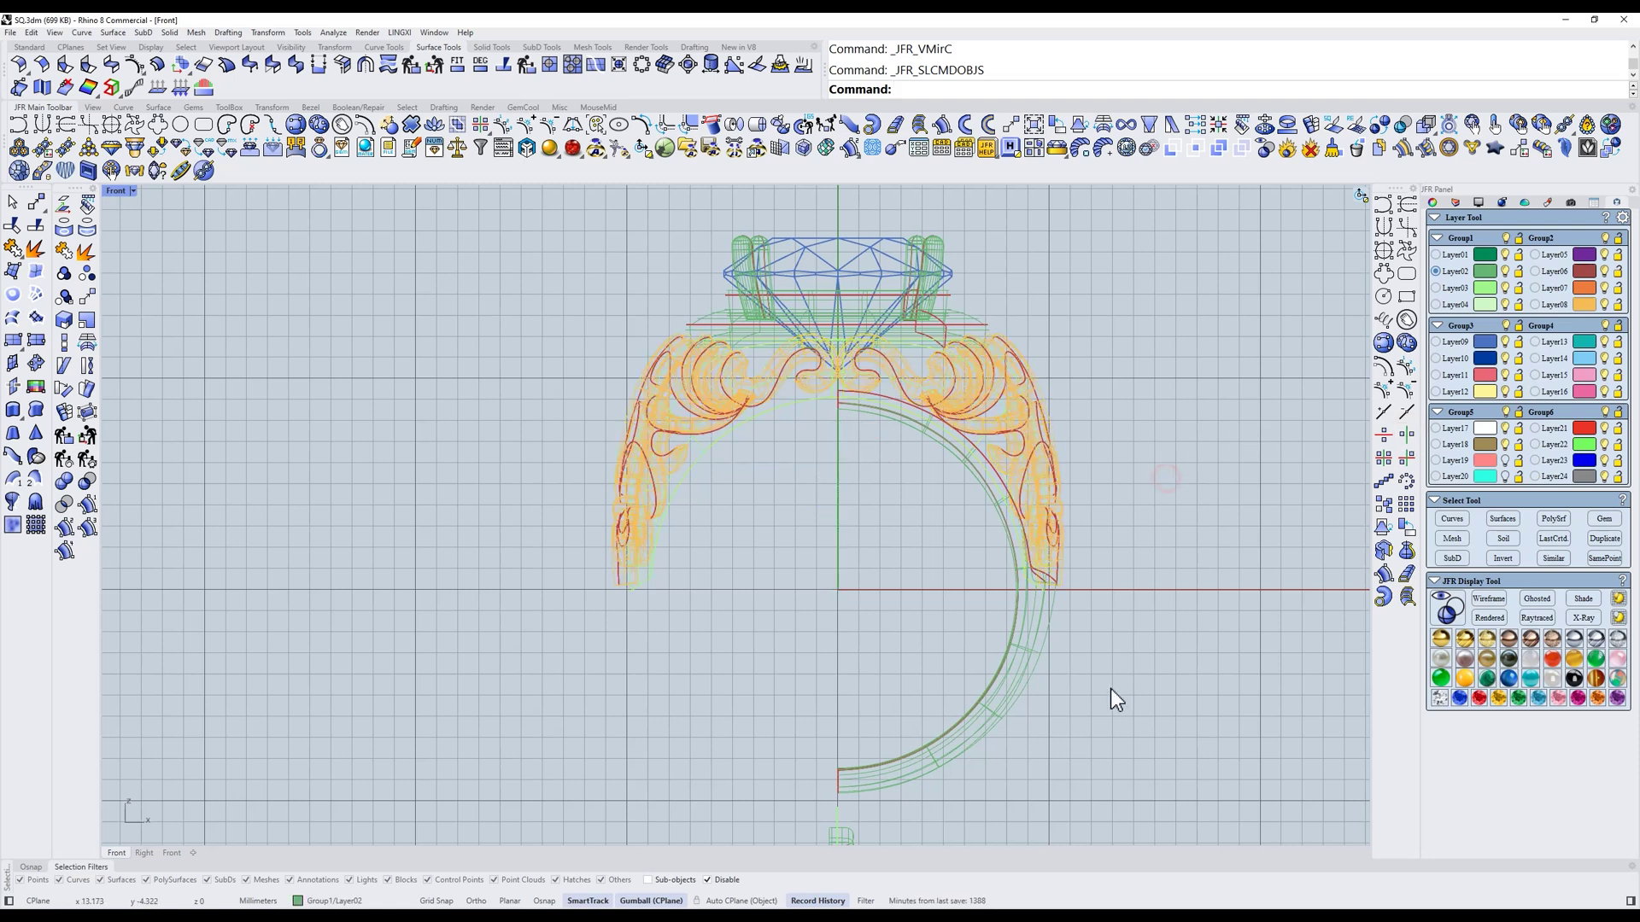
Complete the band by mirroring the half shank to the opposite side, and show the whole ring in X-ray display
{"action": "key", "text": "s"}
{"action": "key", "text": "Return"}
{"action": "left_click", "coordinate": [1202, 391]}
{"action": "type", "text": "d"}
{"action": "key", "text": "Return"}
{"action": "scroll", "coordinate": [1155, 391], "scroll_direction": "down", "scroll_amount": 2}
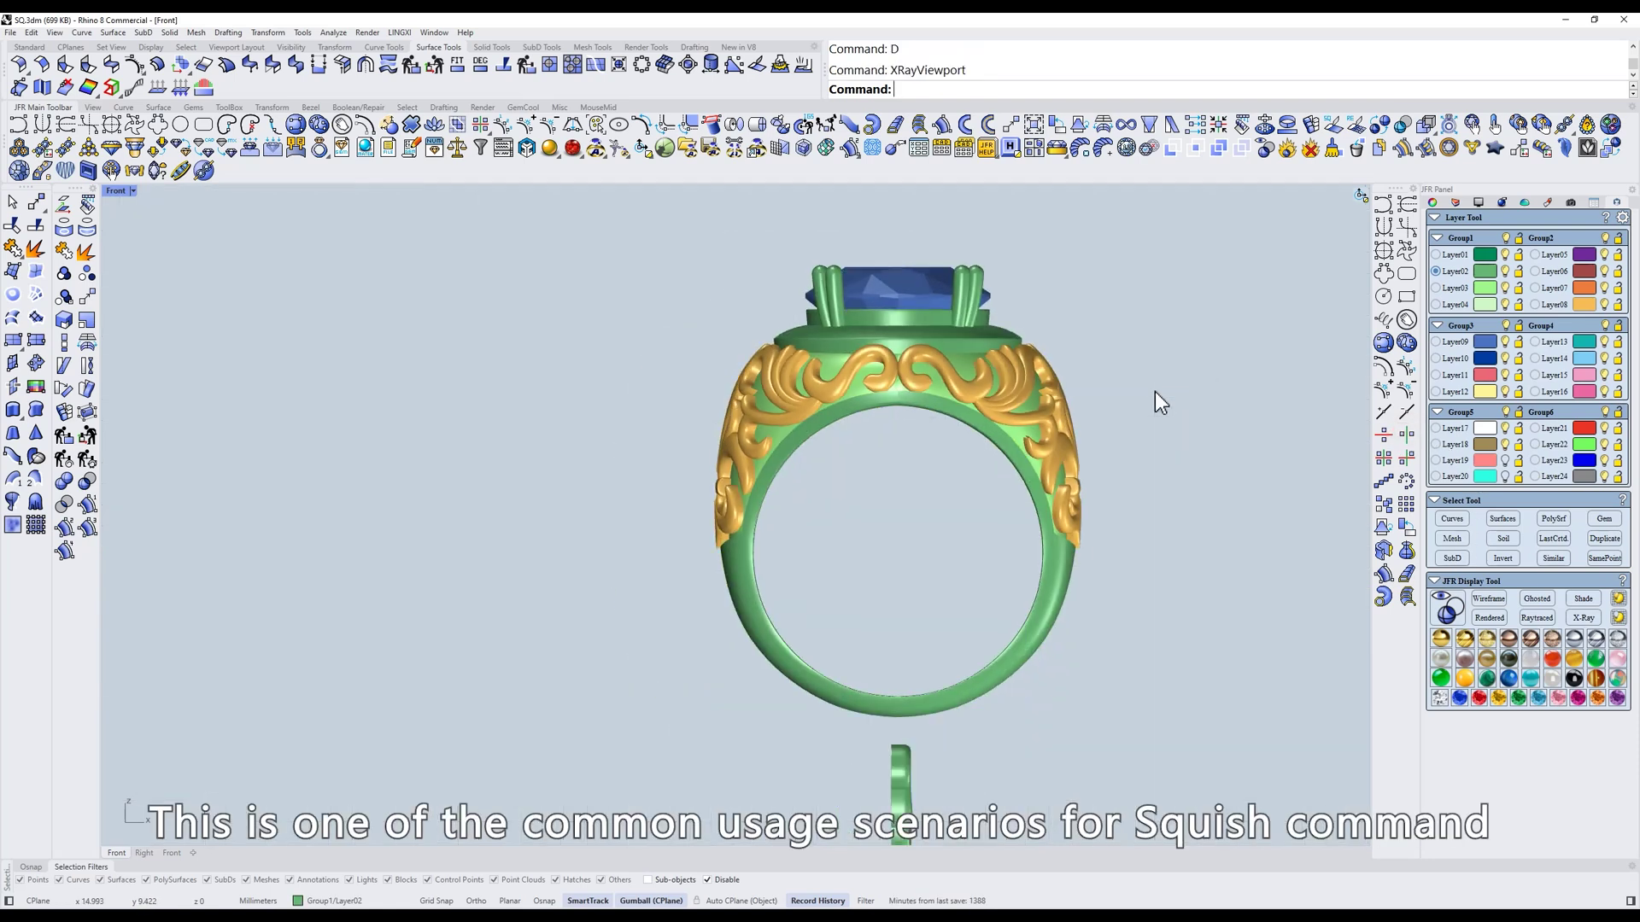
{"action": "mouse_move", "coordinate": [1155, 391]}
{"action": "right_mouse_down"}
{"action": "mouse_move", "coordinate": [1021, 488]}
{"action": "mouse_move", "coordinate": [1014, 442]}
{"action": "mouse_move", "coordinate": [1153, 542]}
{"action": "mouse_move", "coordinate": [1049, 555]}
{"action": "mouse_move", "coordinate": [1138, 444]}
{"action": "right_mouse_up"}
{"action": "scroll", "coordinate": [1013, 483], "scroll_direction": "up", "scroll_amount": 3}
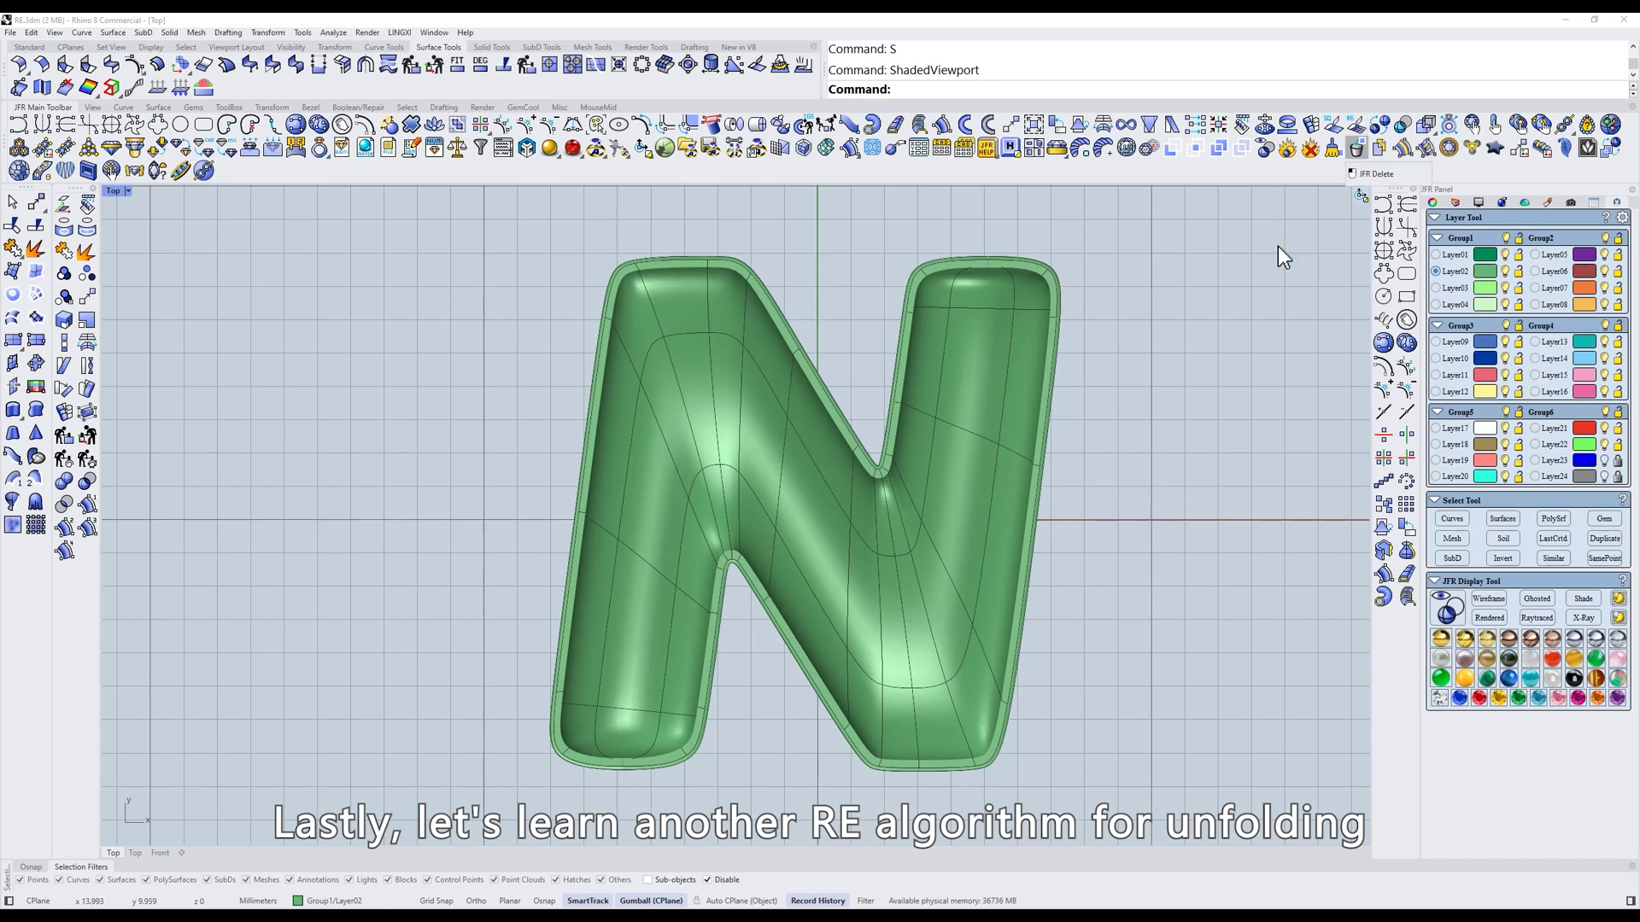
Flatten the letter N's domed top surface with Squish
{"action": "right_click_drag", "start_coordinate": [1092, 522], "coordinate": [1061, 421], "text": "ctrl+shift"}
{"action": "left_click", "coordinate": [1025, 446]}
{"action": "right_click_drag", "start_coordinate": [1096, 496], "coordinate": [1083, 511]}
{"action": "type", "text": "t"}
{"action": "key", "text": "Return"}
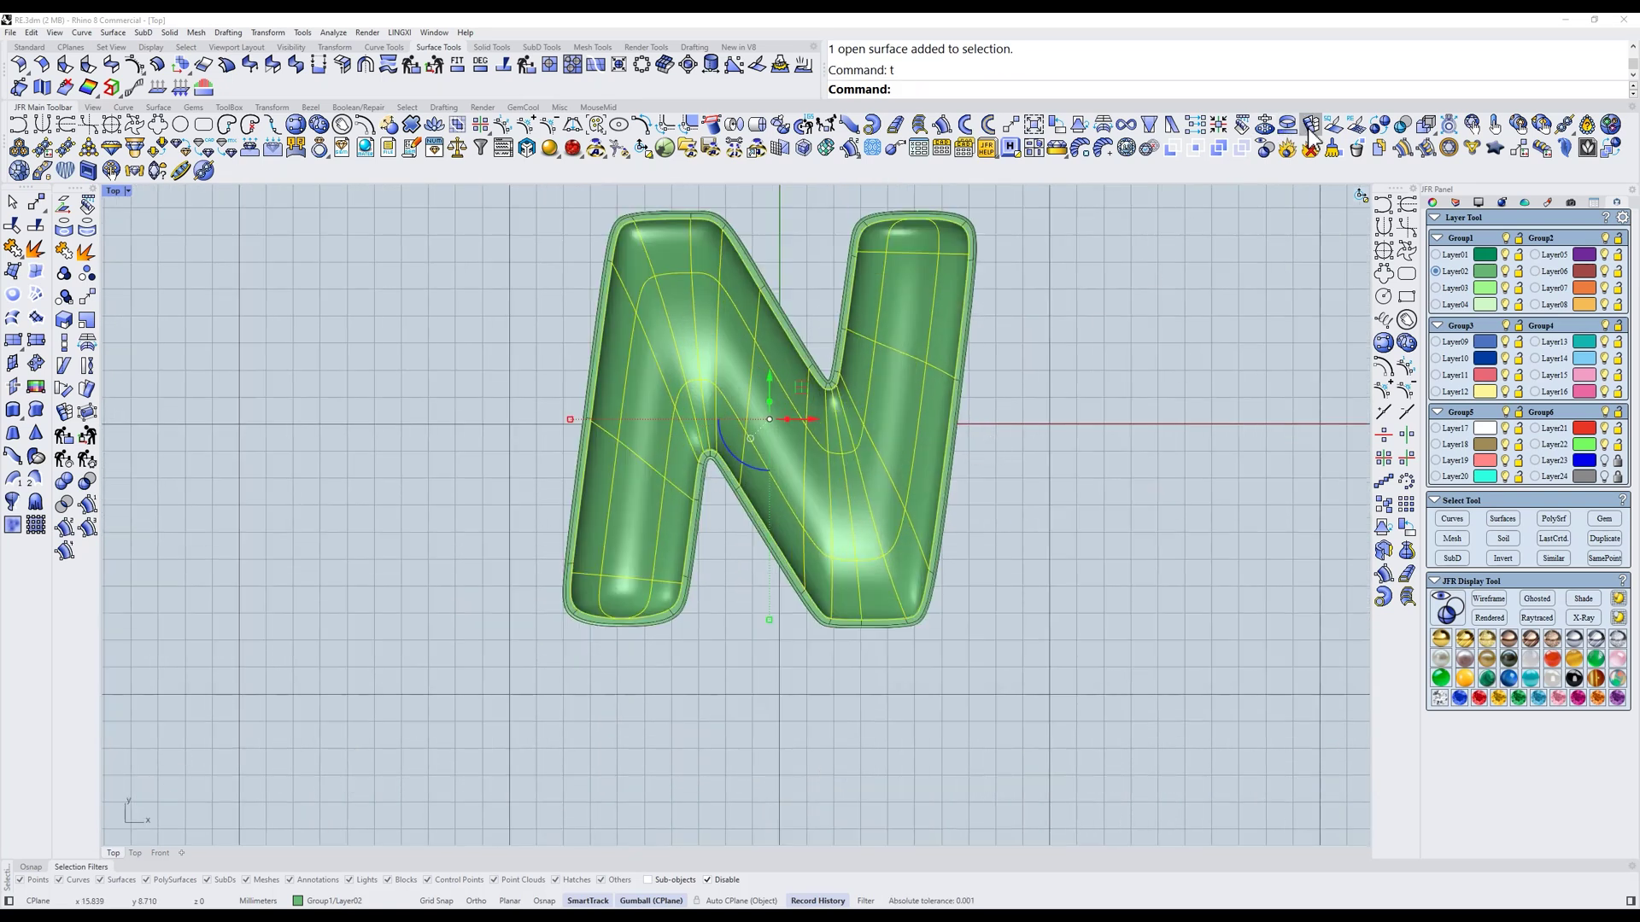
{"action": "left_click", "coordinate": [1334, 126]}
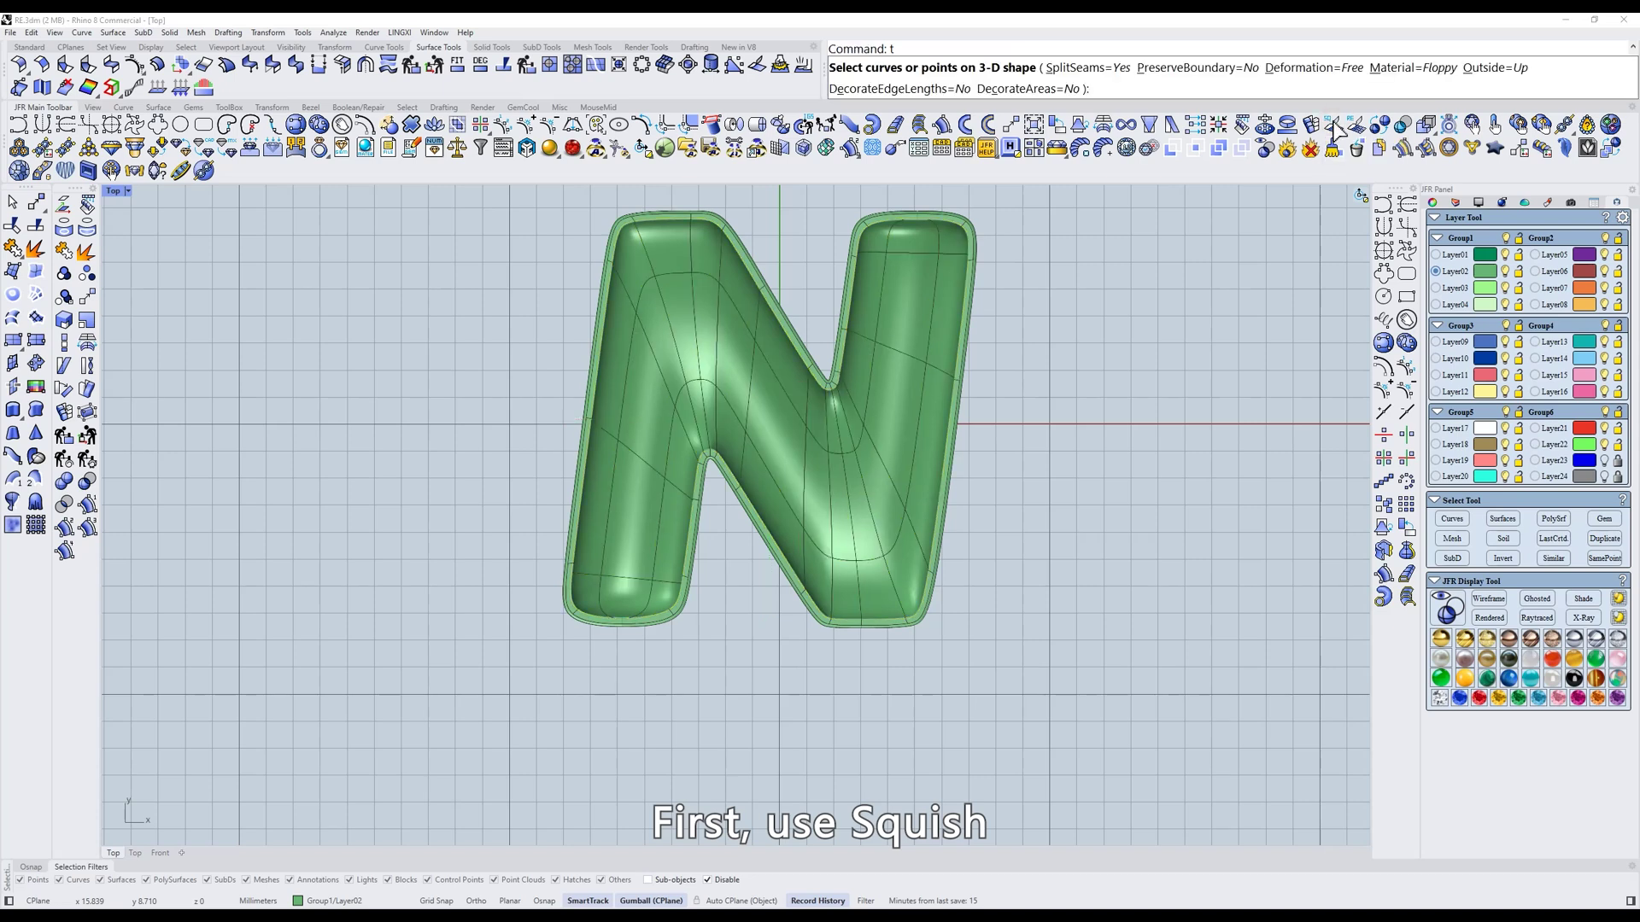
{"action": "scroll", "coordinate": [955, 366], "scroll_direction": "down", "scroll_amount": 6}
{"action": "right_click_drag", "start_coordinate": [955, 366], "coordinate": [940, 339]}
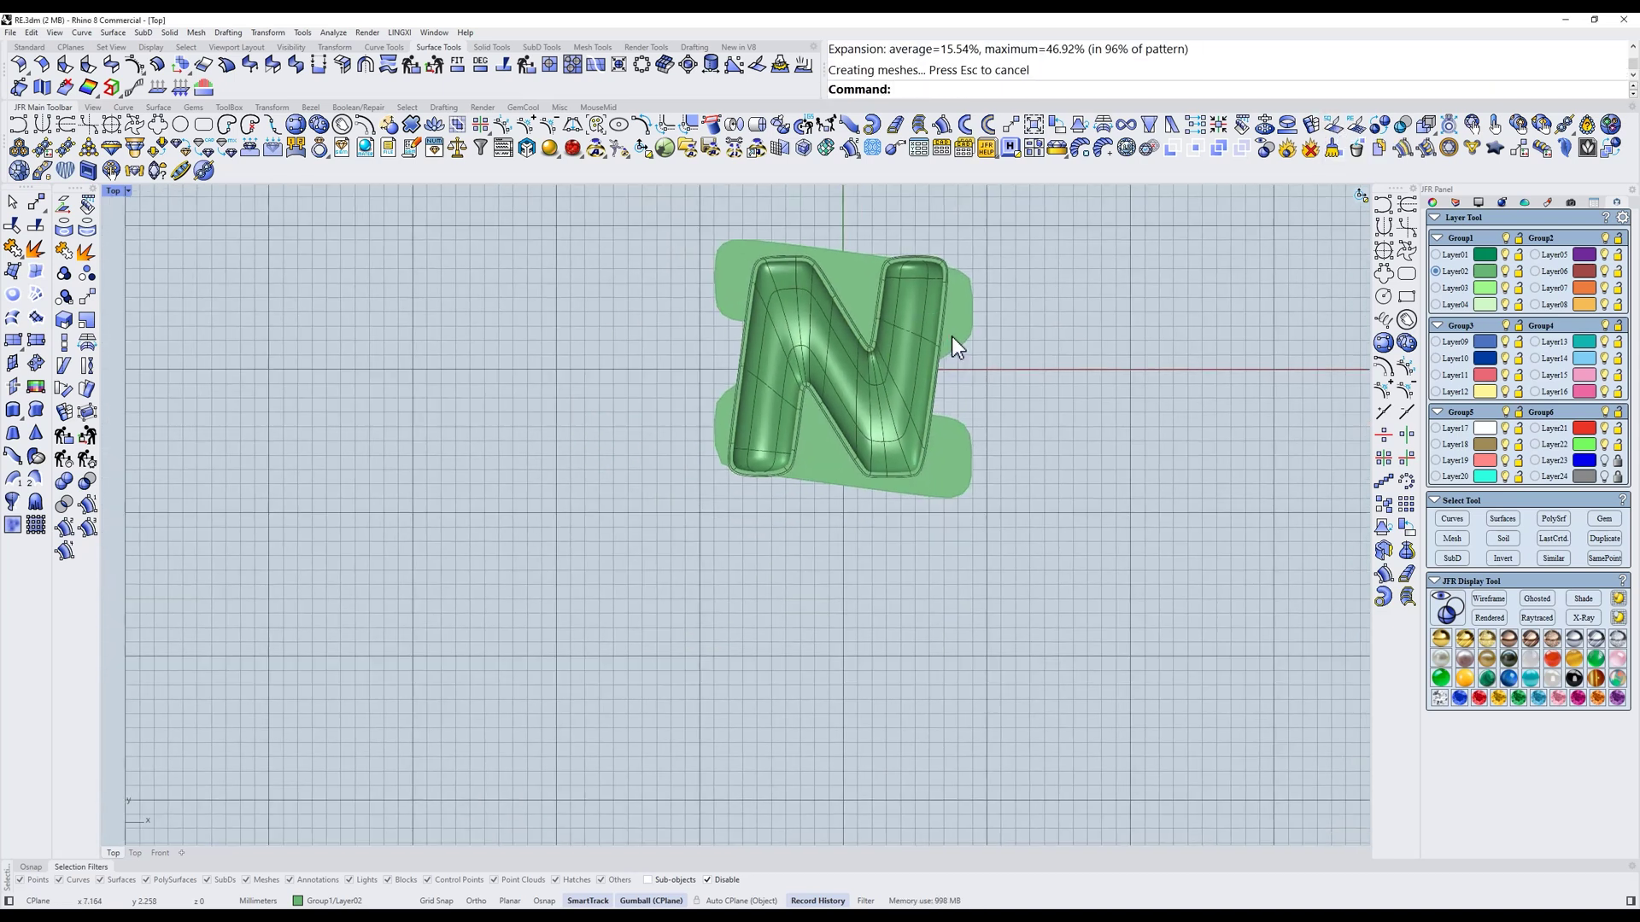
Move the flattened N surface straight down so it sits clear below the original letter
{"action": "left_click", "coordinate": [952, 337]}
{"action": "left_click_drag", "start_coordinate": [819, 418], "coordinate": [842, 702]}
{"action": "scroll", "coordinate": [997, 591], "scroll_direction": "up", "scroll_amount": 4}
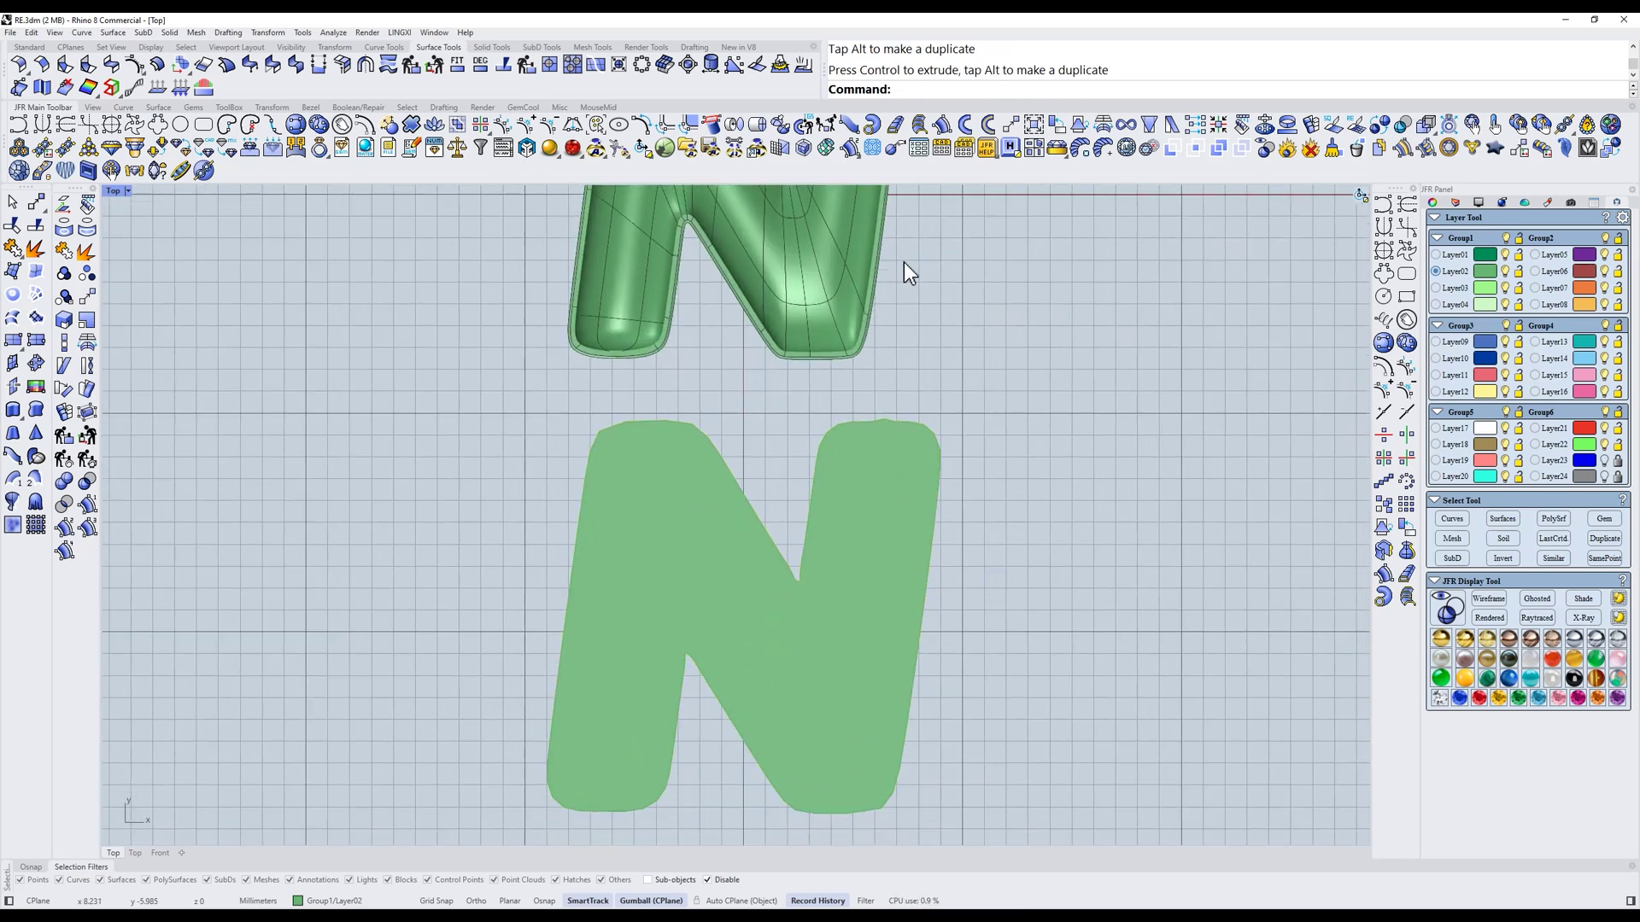
Generate Auto Pattern 009 on the flattened N with horizontal and vertical counts of 15 and a Z-scale of 0
{"action": "left_click", "coordinate": [873, 148]}
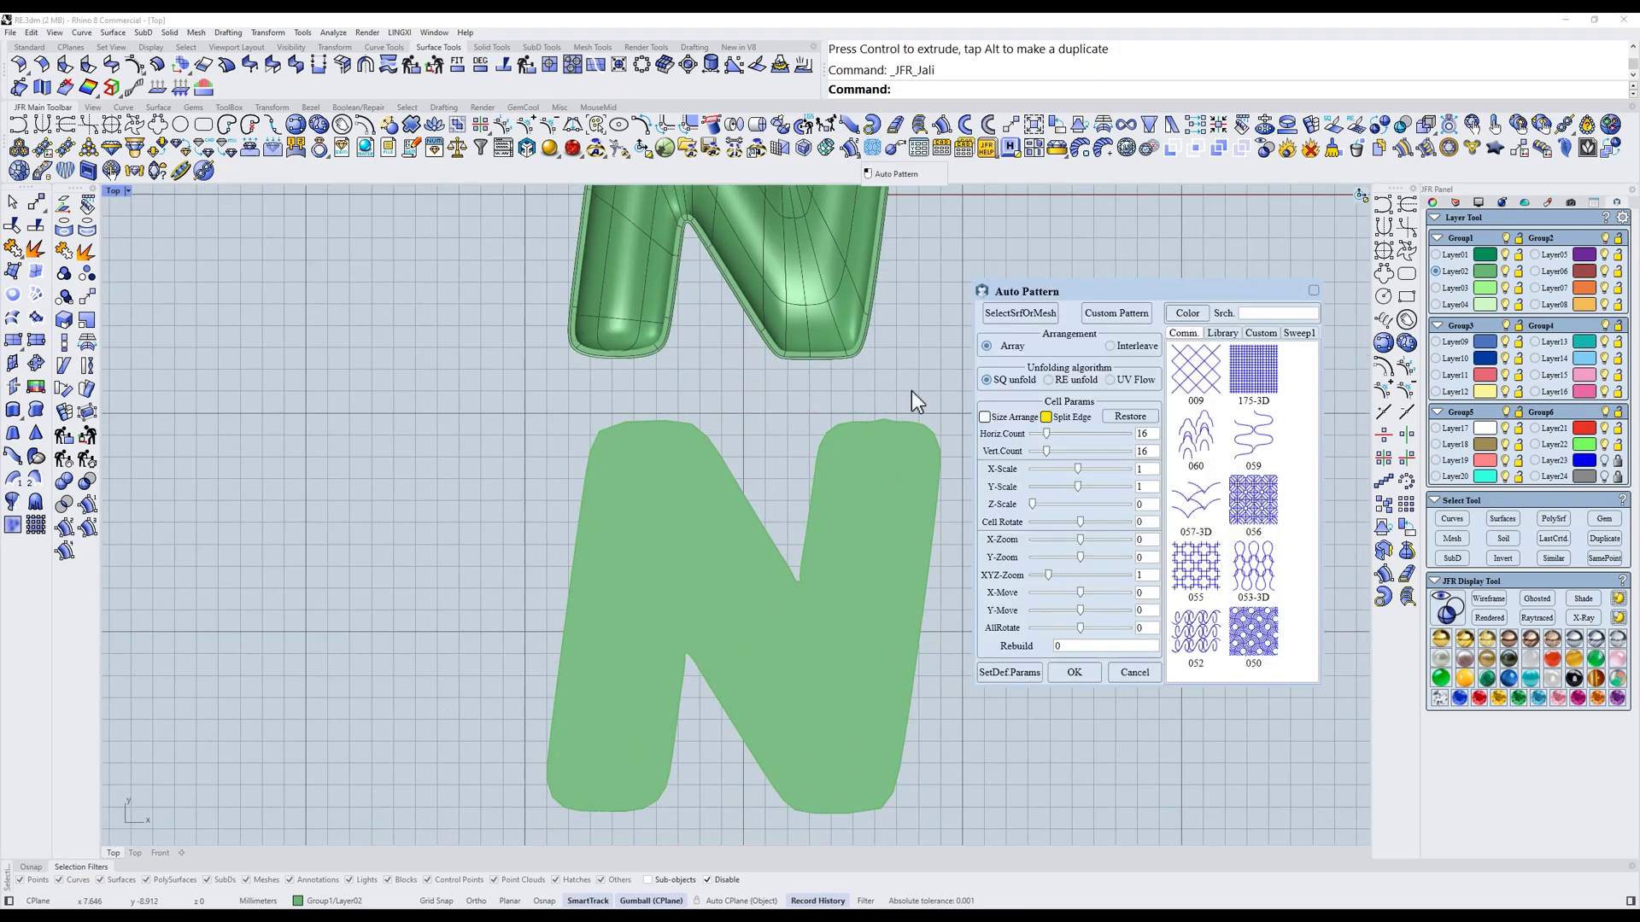
{"action": "left_click", "coordinate": [852, 474]}
{"action": "left_click", "coordinate": [1023, 315]}
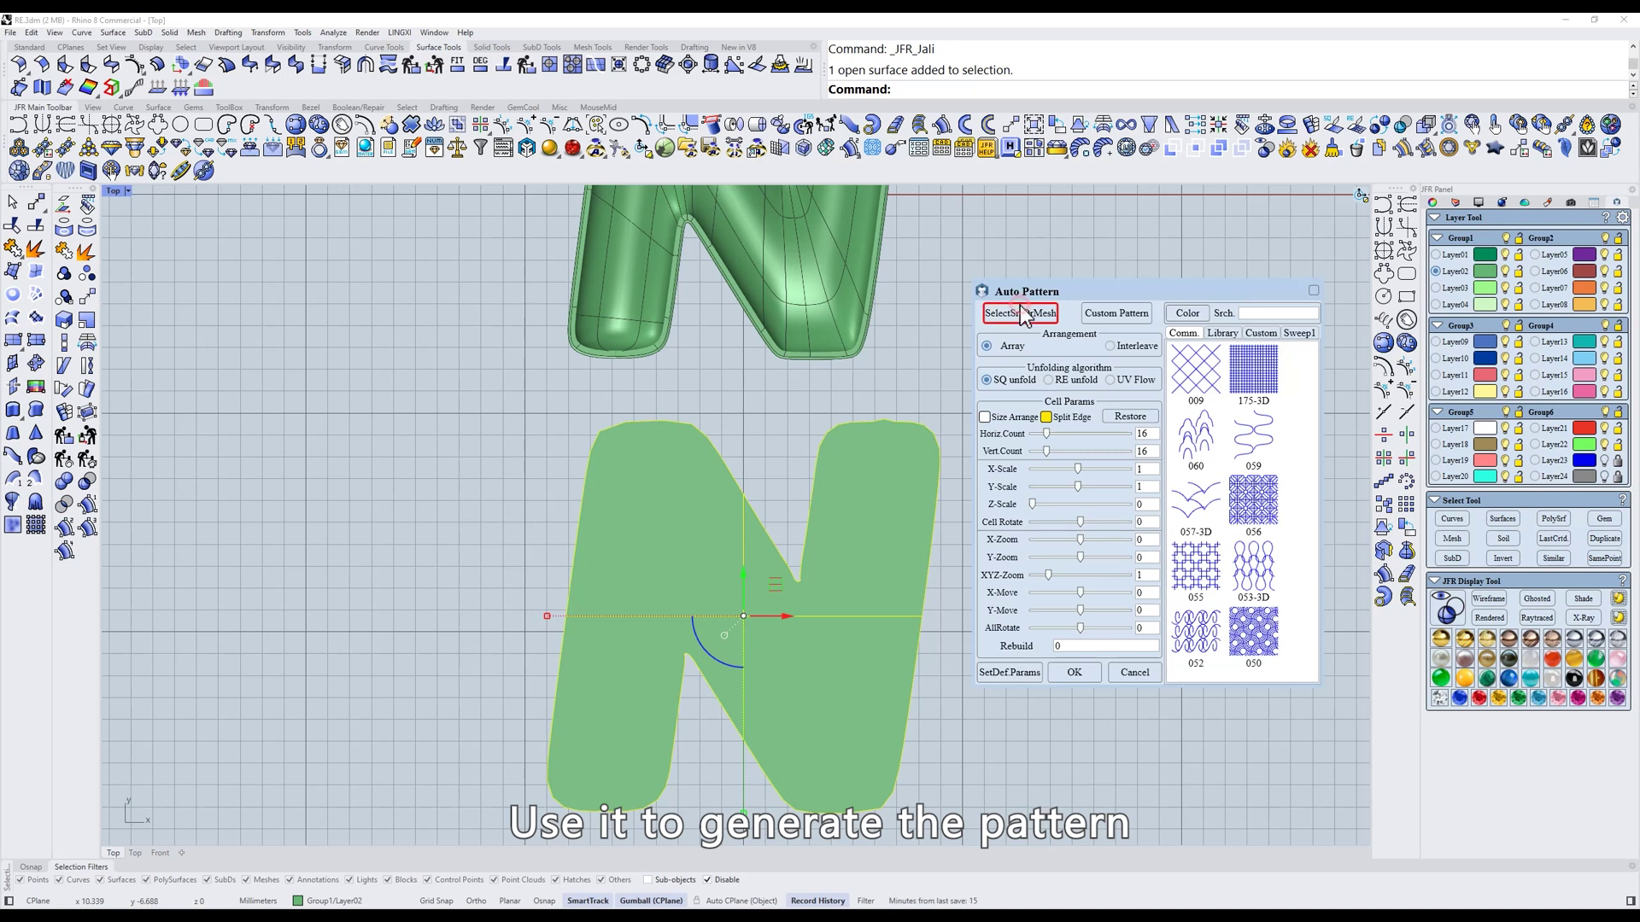
{"action": "left_click", "coordinate": [1198, 376]}
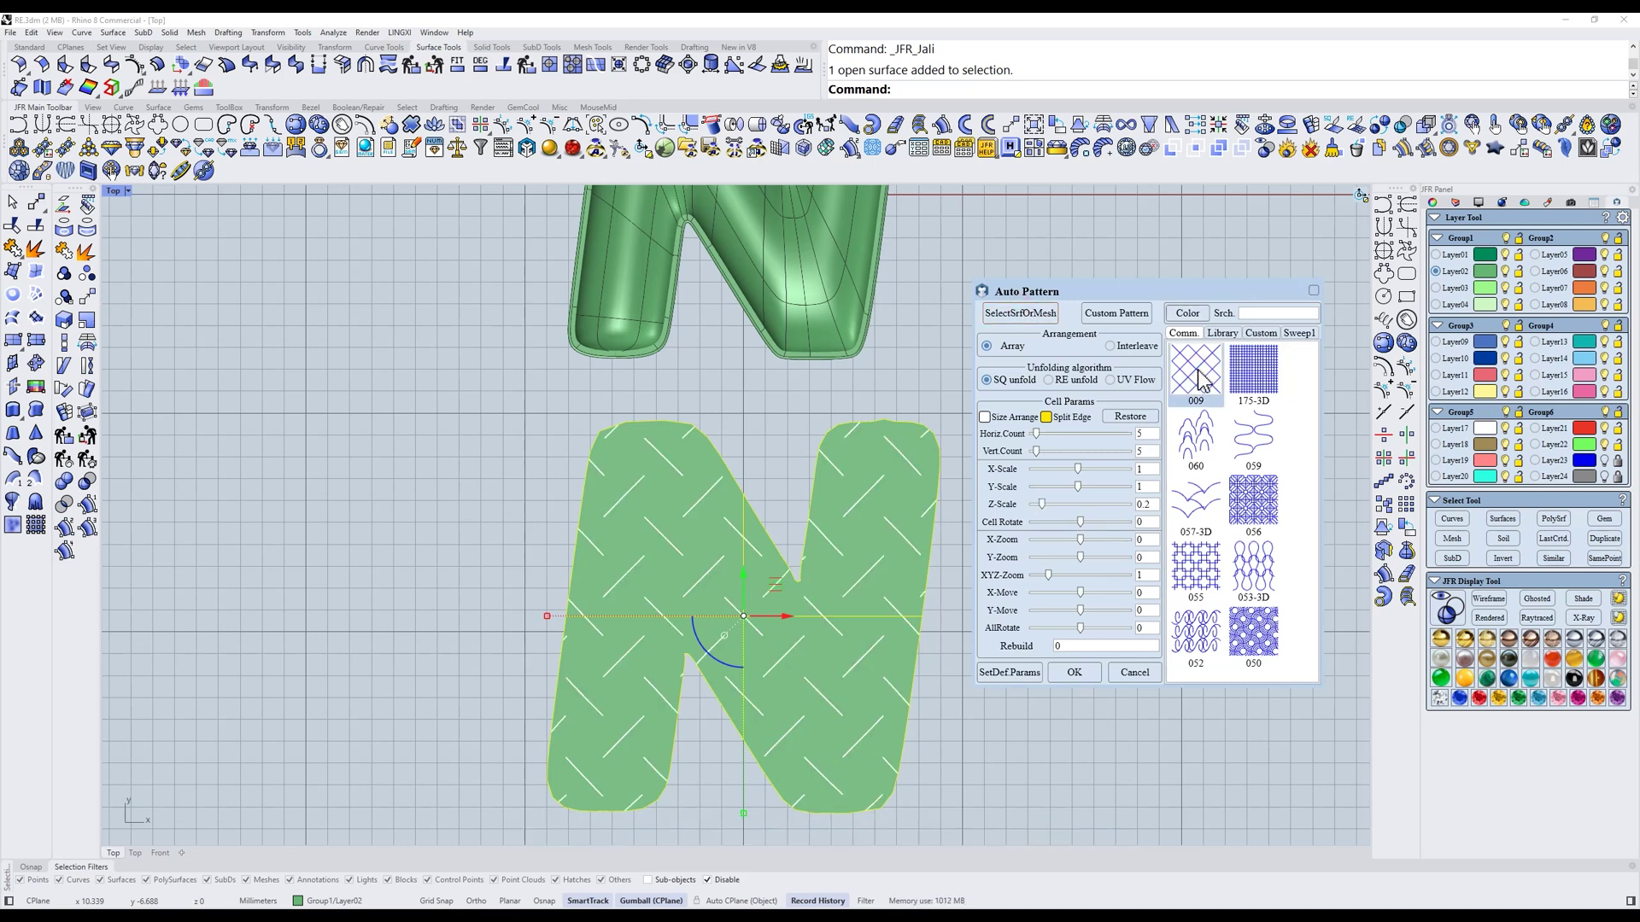
{"action": "left_click_drag", "start_coordinate": [1150, 435], "coordinate": [1089, 434]}
{"action": "type", "text": "15"}
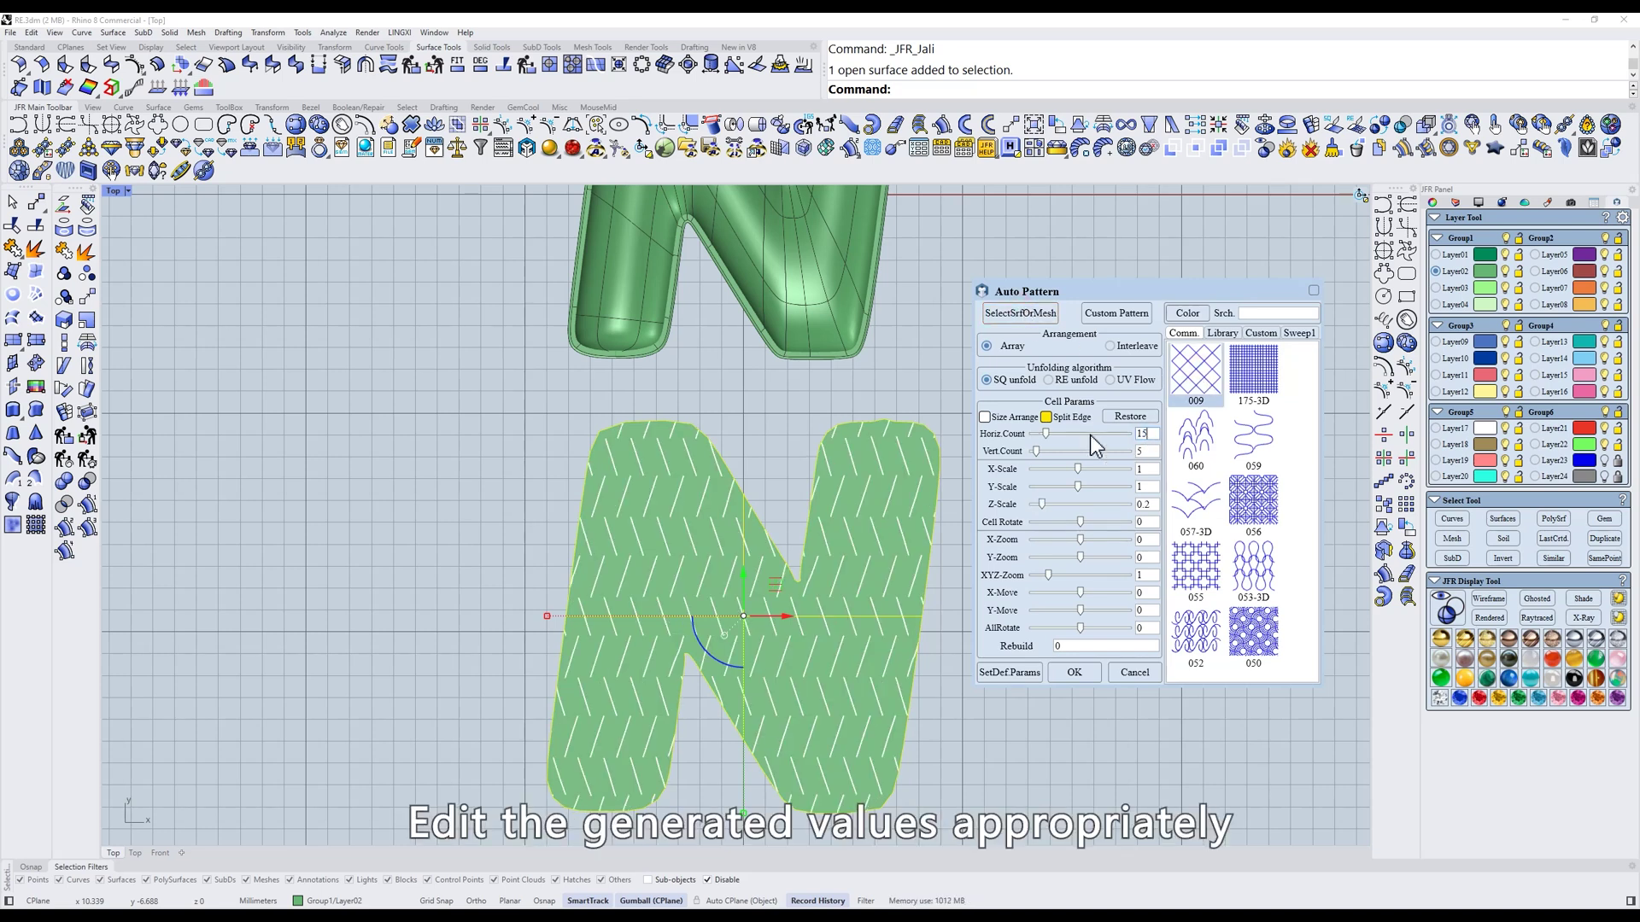
{"action": "type", "text": "15"}
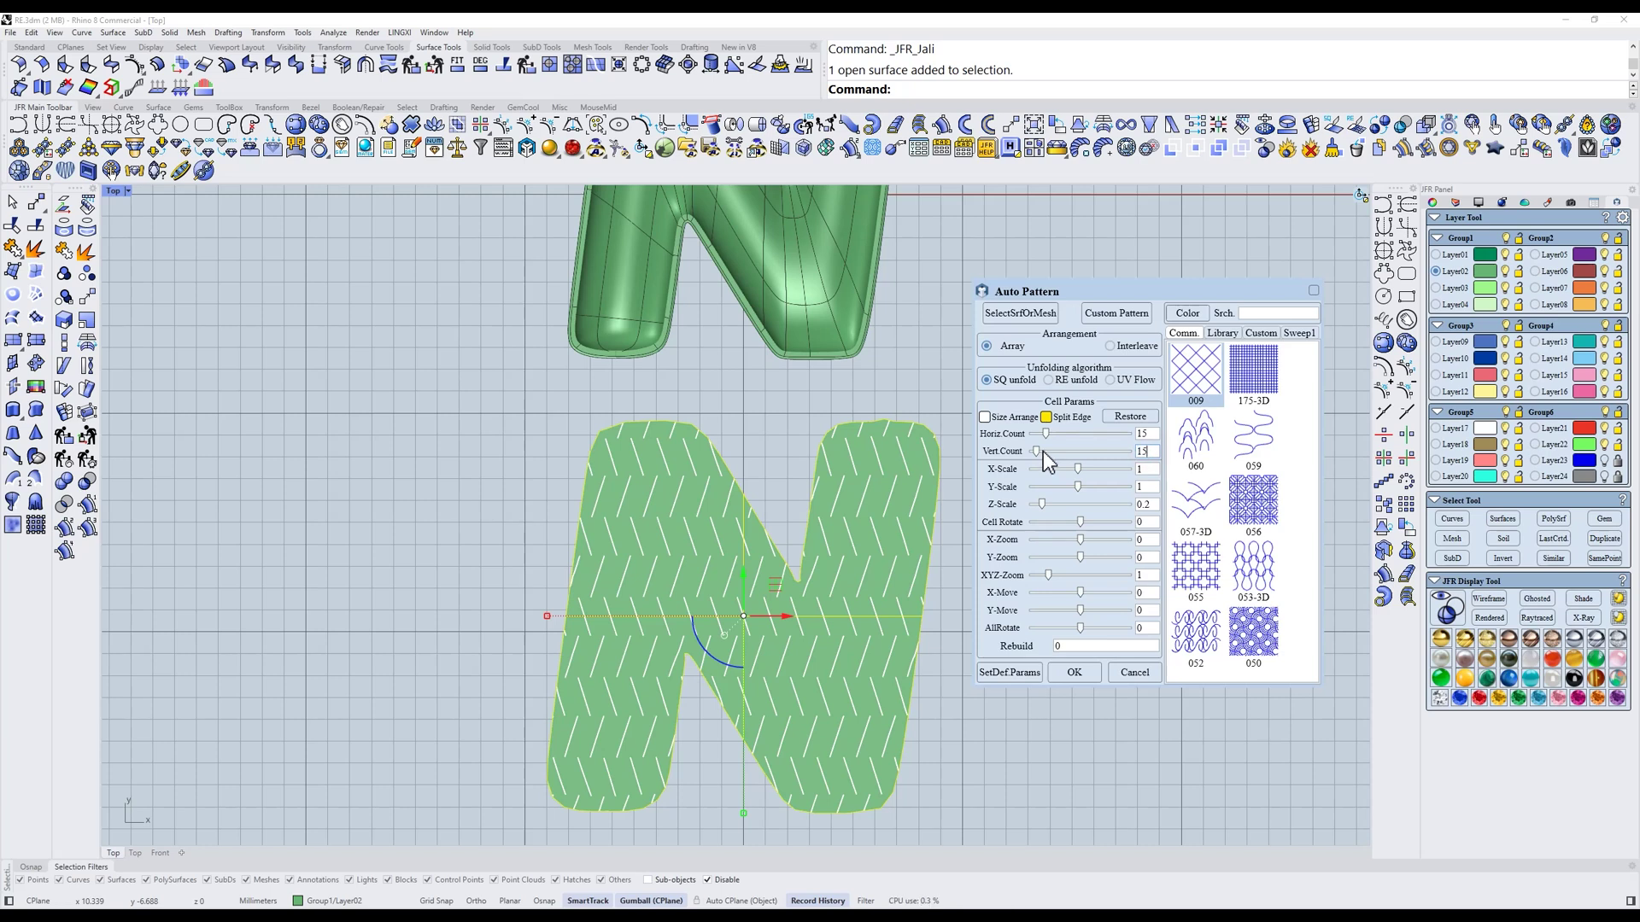
{"action": "left_click_drag", "start_coordinate": [1153, 504], "coordinate": [1091, 501]}
{"action": "type", "text": "0"}
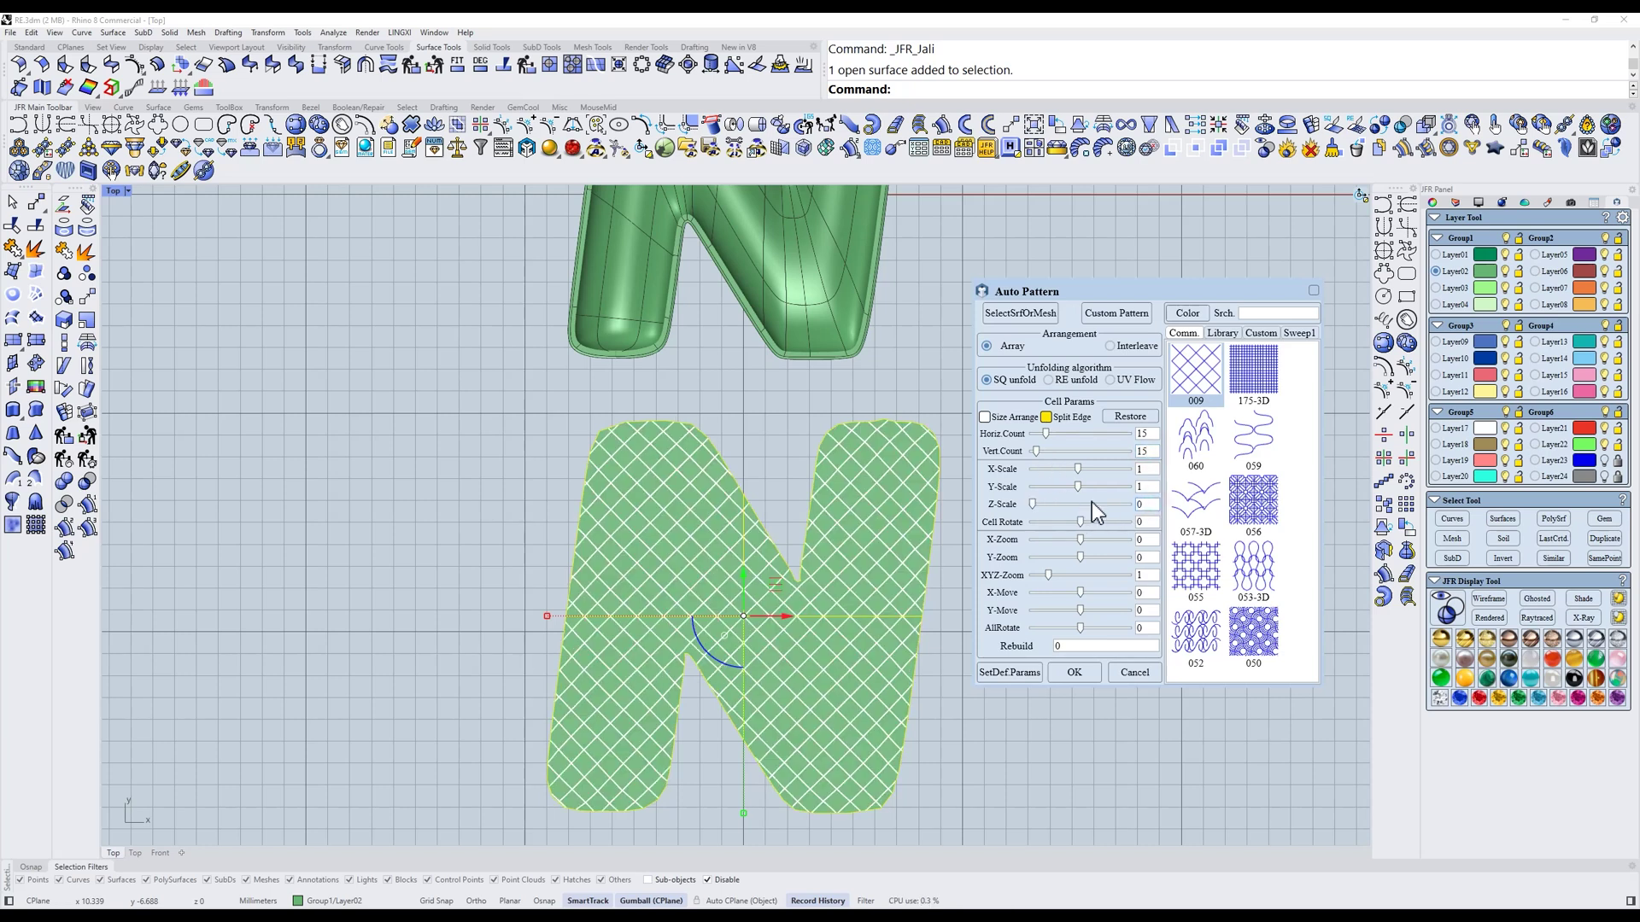
{"action": "left_click", "coordinate": [1074, 672]}
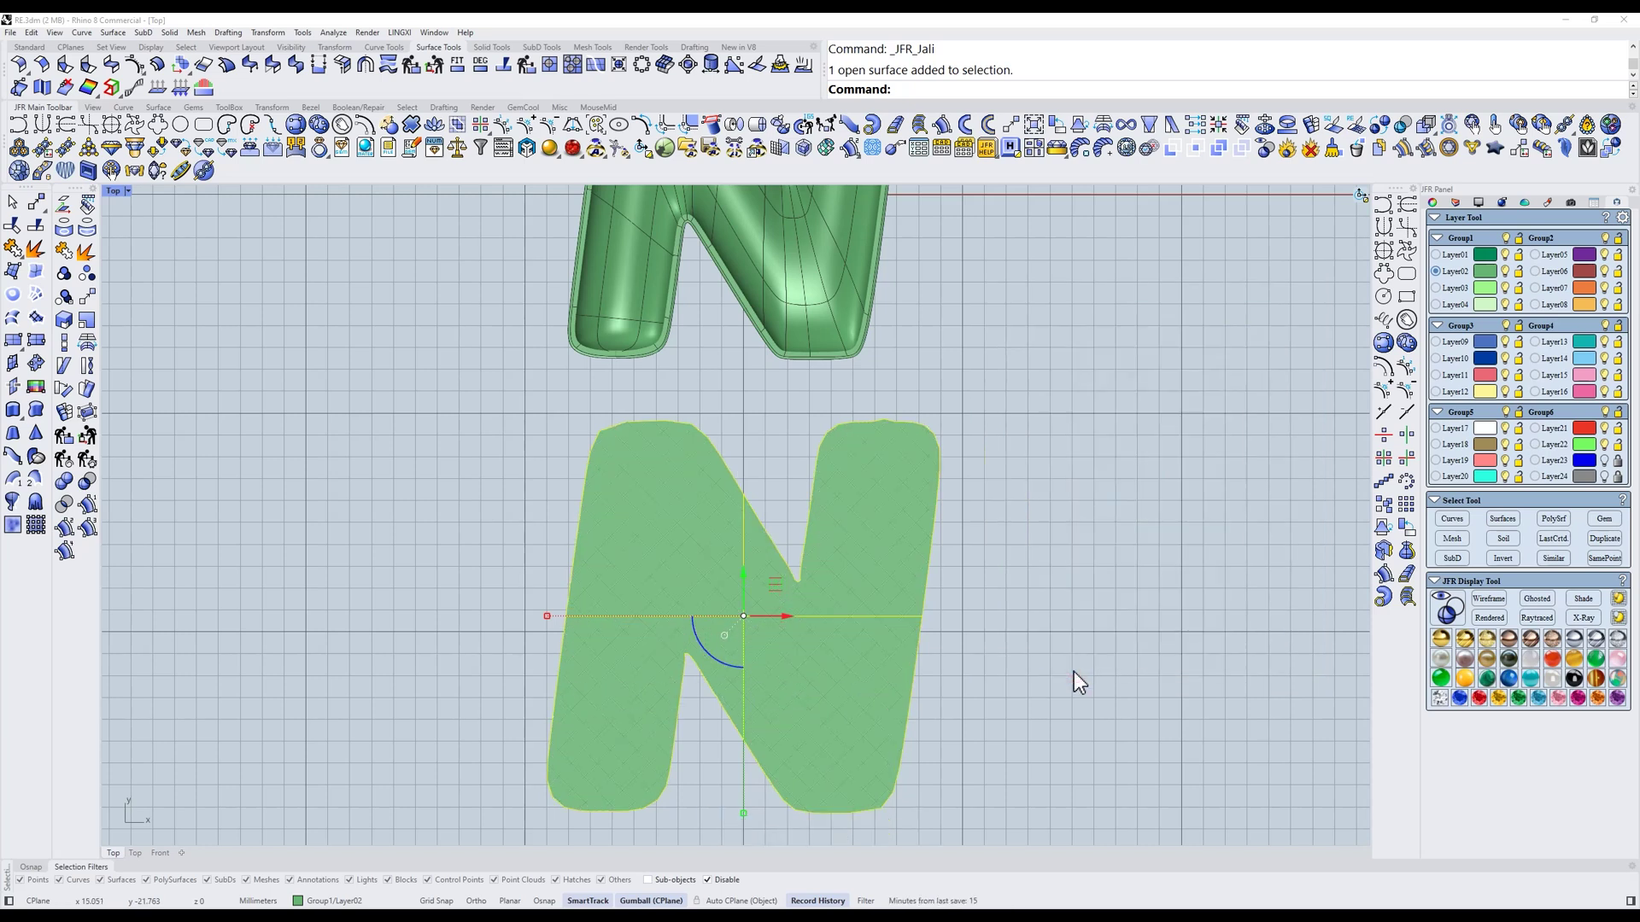
Flow the grouped crosshatch pattern from the flattened N back onto the letter's domed surface with Squish Back
{"action": "right_click", "coordinate": [1335, 130]}
{"action": "left_click", "coordinate": [863, 526]}
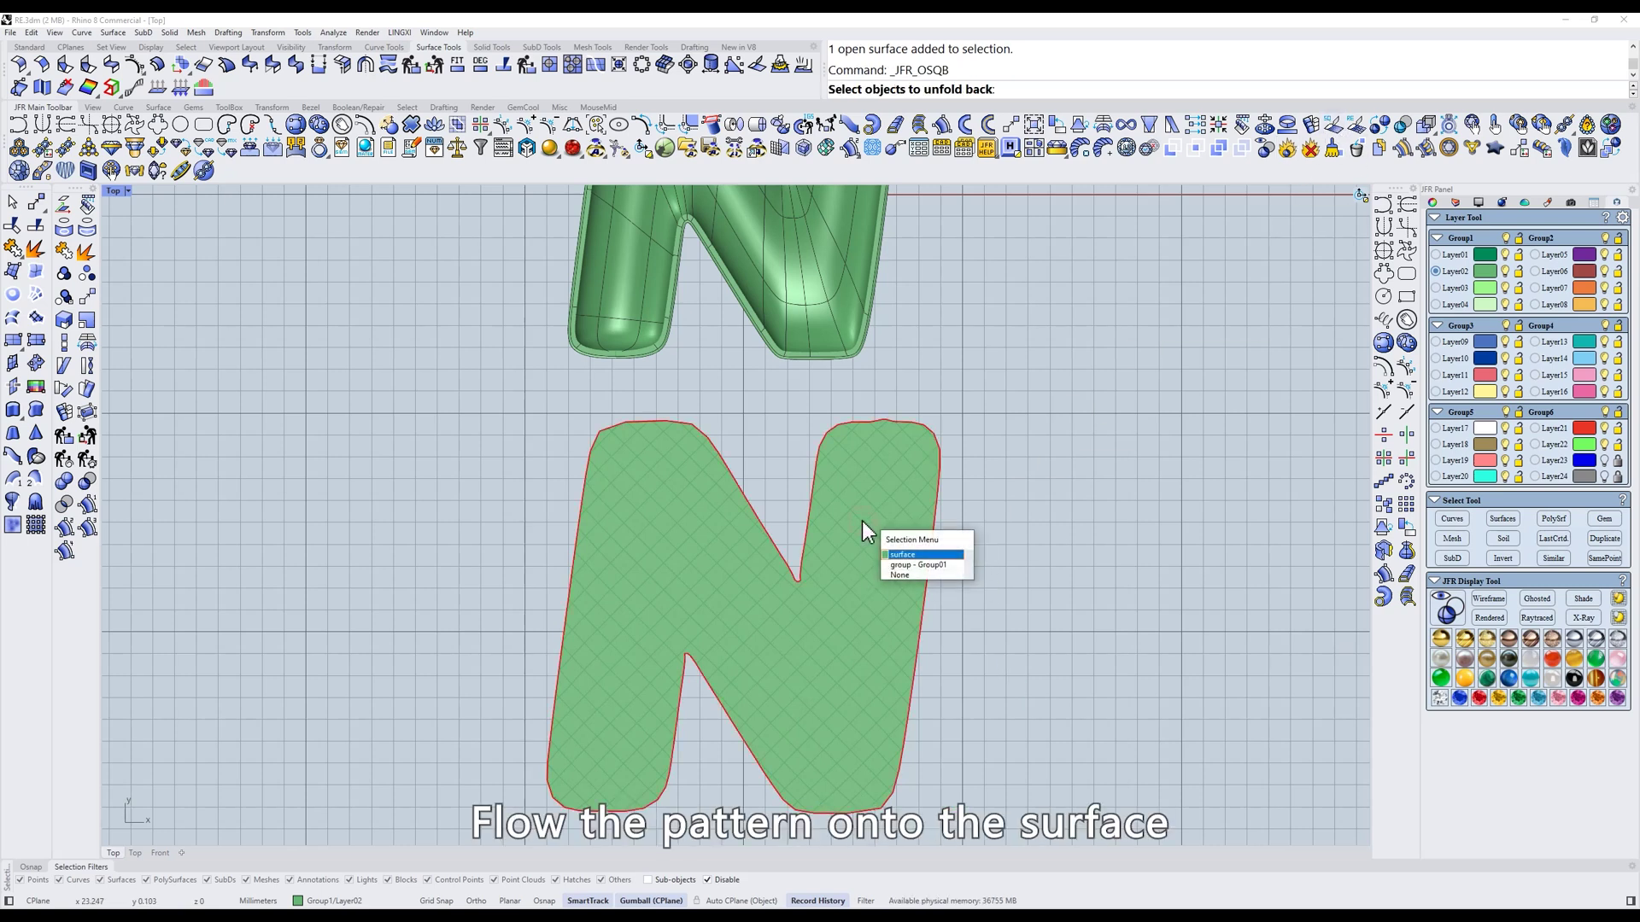
{"action": "left_click", "coordinate": [902, 564]}
{"action": "right_click_drag", "start_coordinate": [875, 455], "coordinate": [892, 515]}
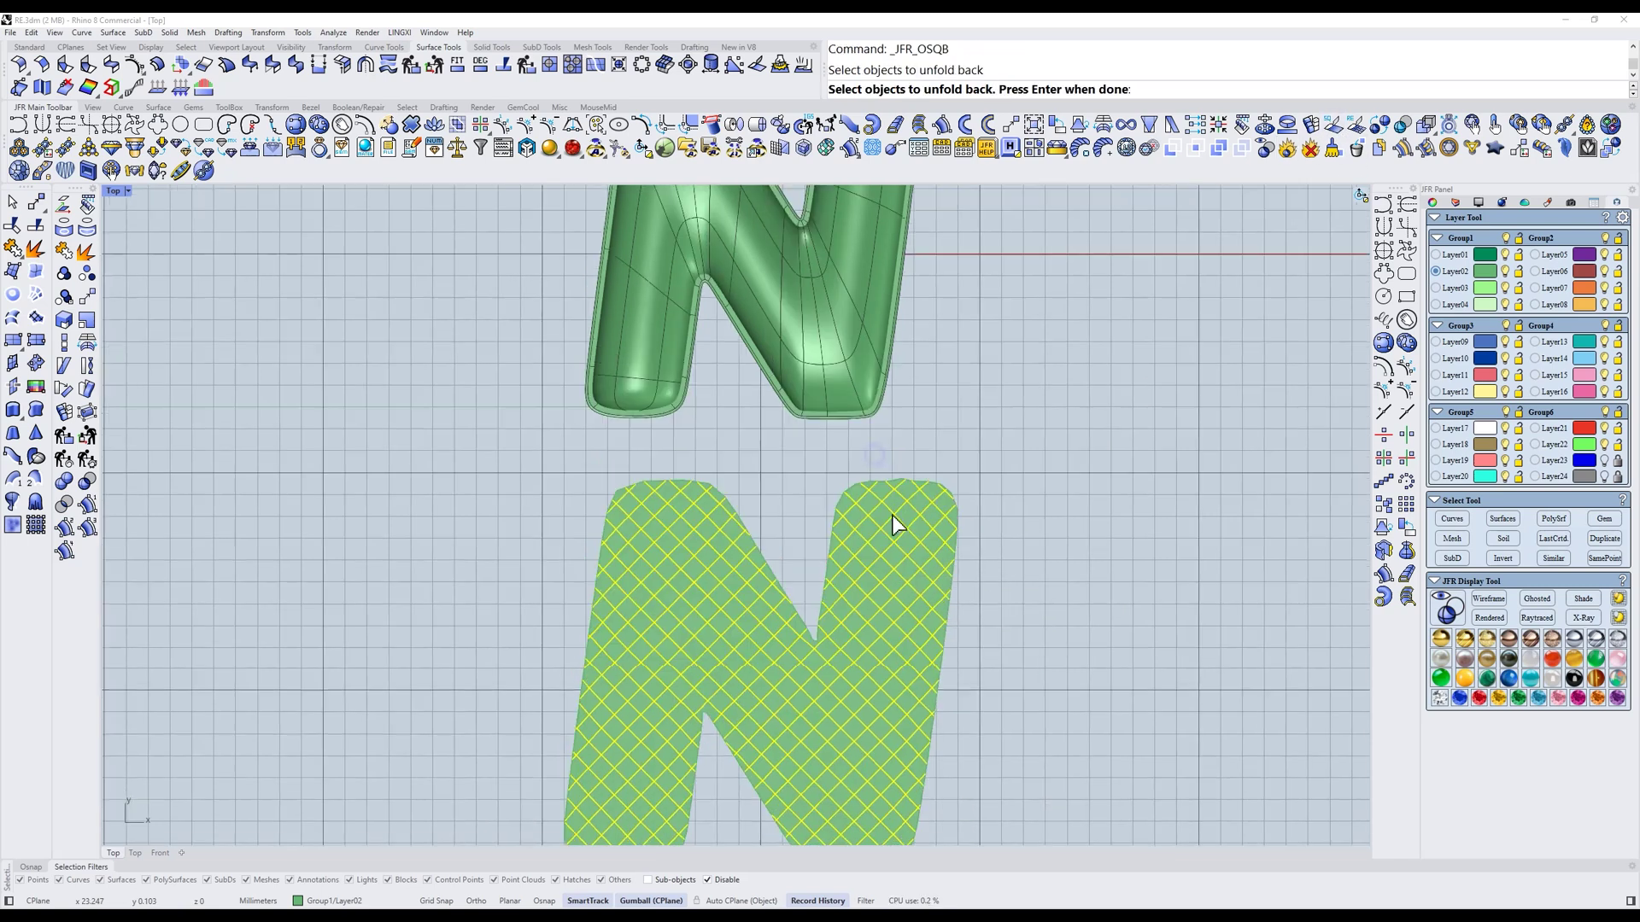
{"action": "right_click", "coordinate": [891, 515]}
{"action": "left_click", "coordinate": [893, 530]}
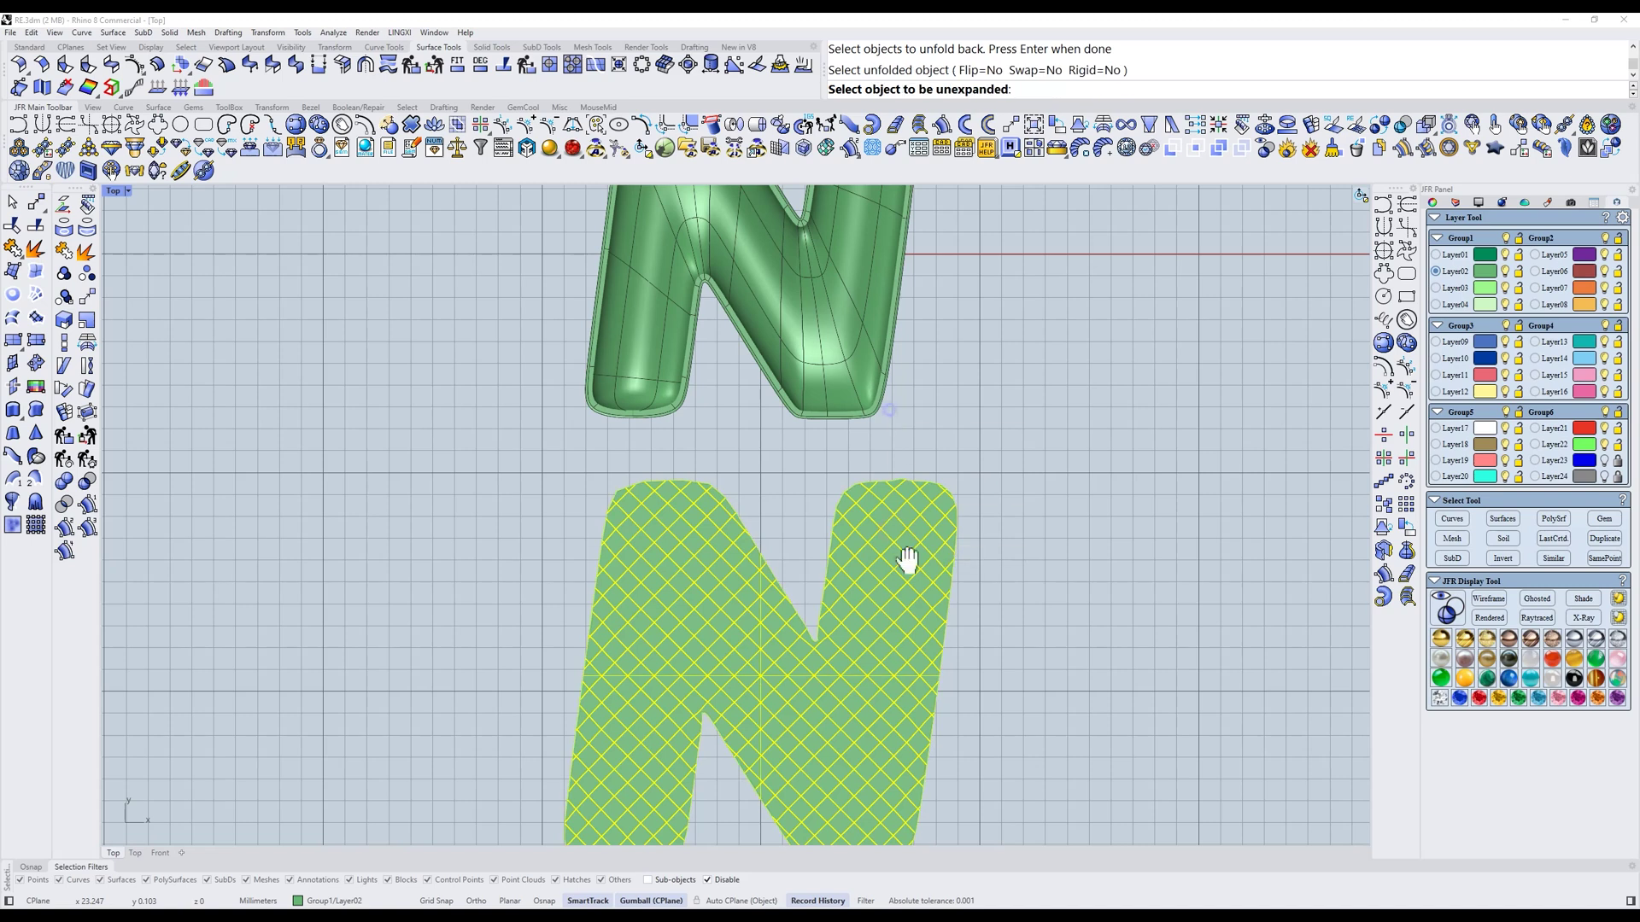
{"action": "left_click", "coordinate": [847, 388]}
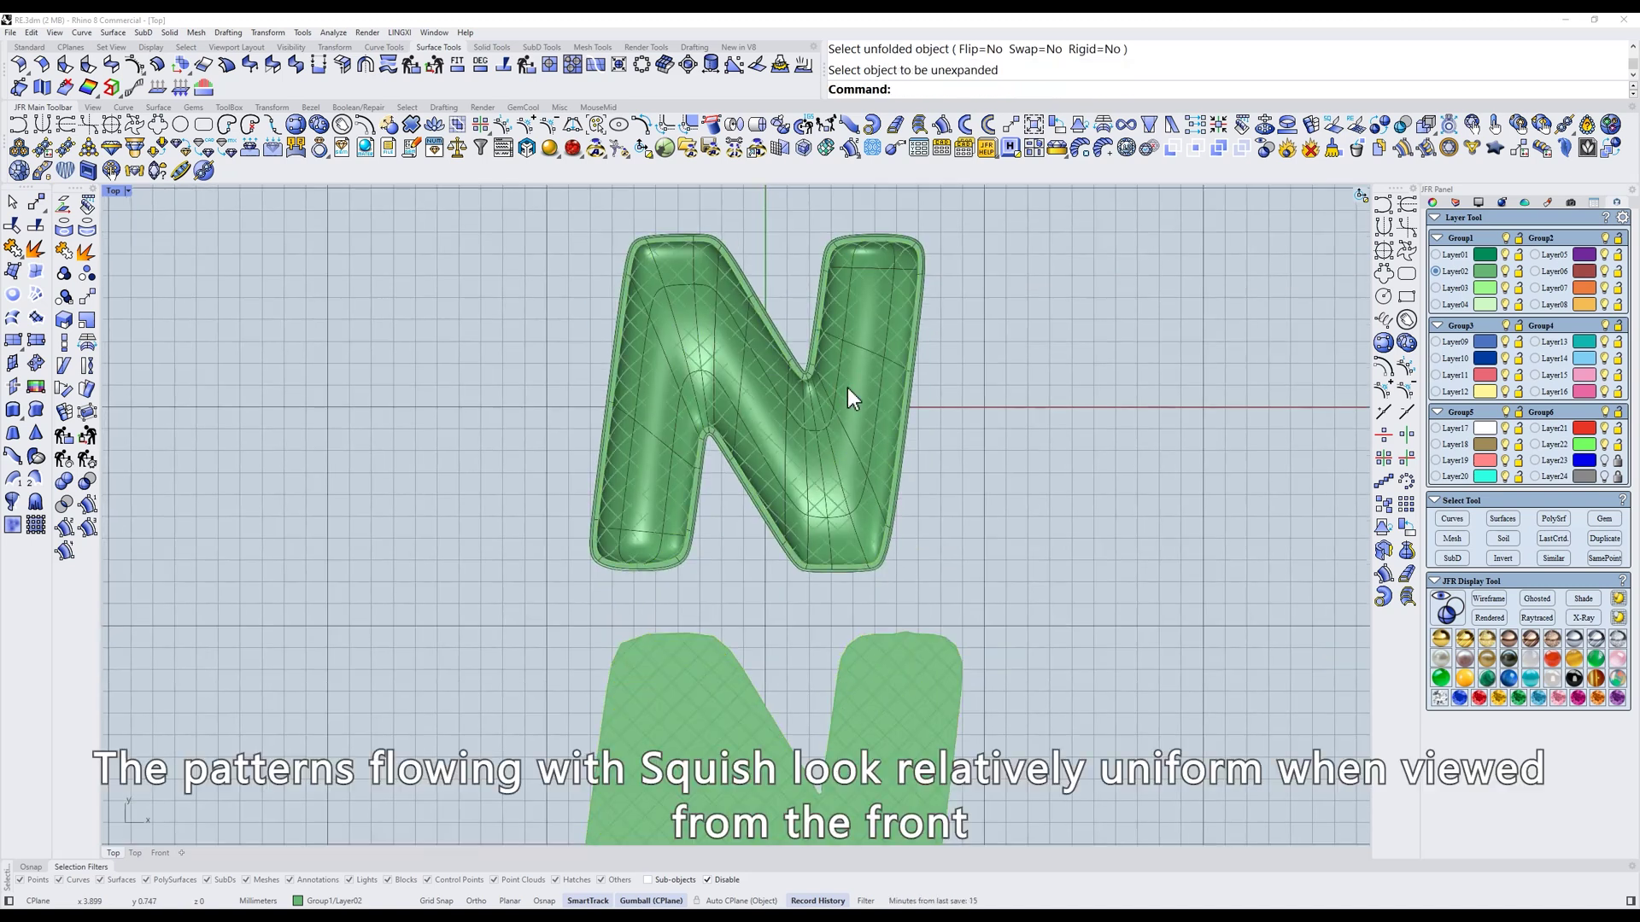
Examine the mapped crosshatch curves on the letter in wireframe and shaded display, ending in the top view
{"action": "scroll", "coordinate": [849, 385], "scroll_direction": "up", "scroll_amount": 4}
{"action": "type", "text": "w"}
{"action": "key", "text": "Return"}
{"action": "scroll", "coordinate": [859, 382], "scroll_direction": "down", "scroll_amount": 4}
{"action": "type", "text": "s"}
{"action": "key", "text": "Return"}
{"action": "right_click_drag", "start_coordinate": [868, 374], "coordinate": [895, 422]}
{"action": "key", "text": "Escape"}
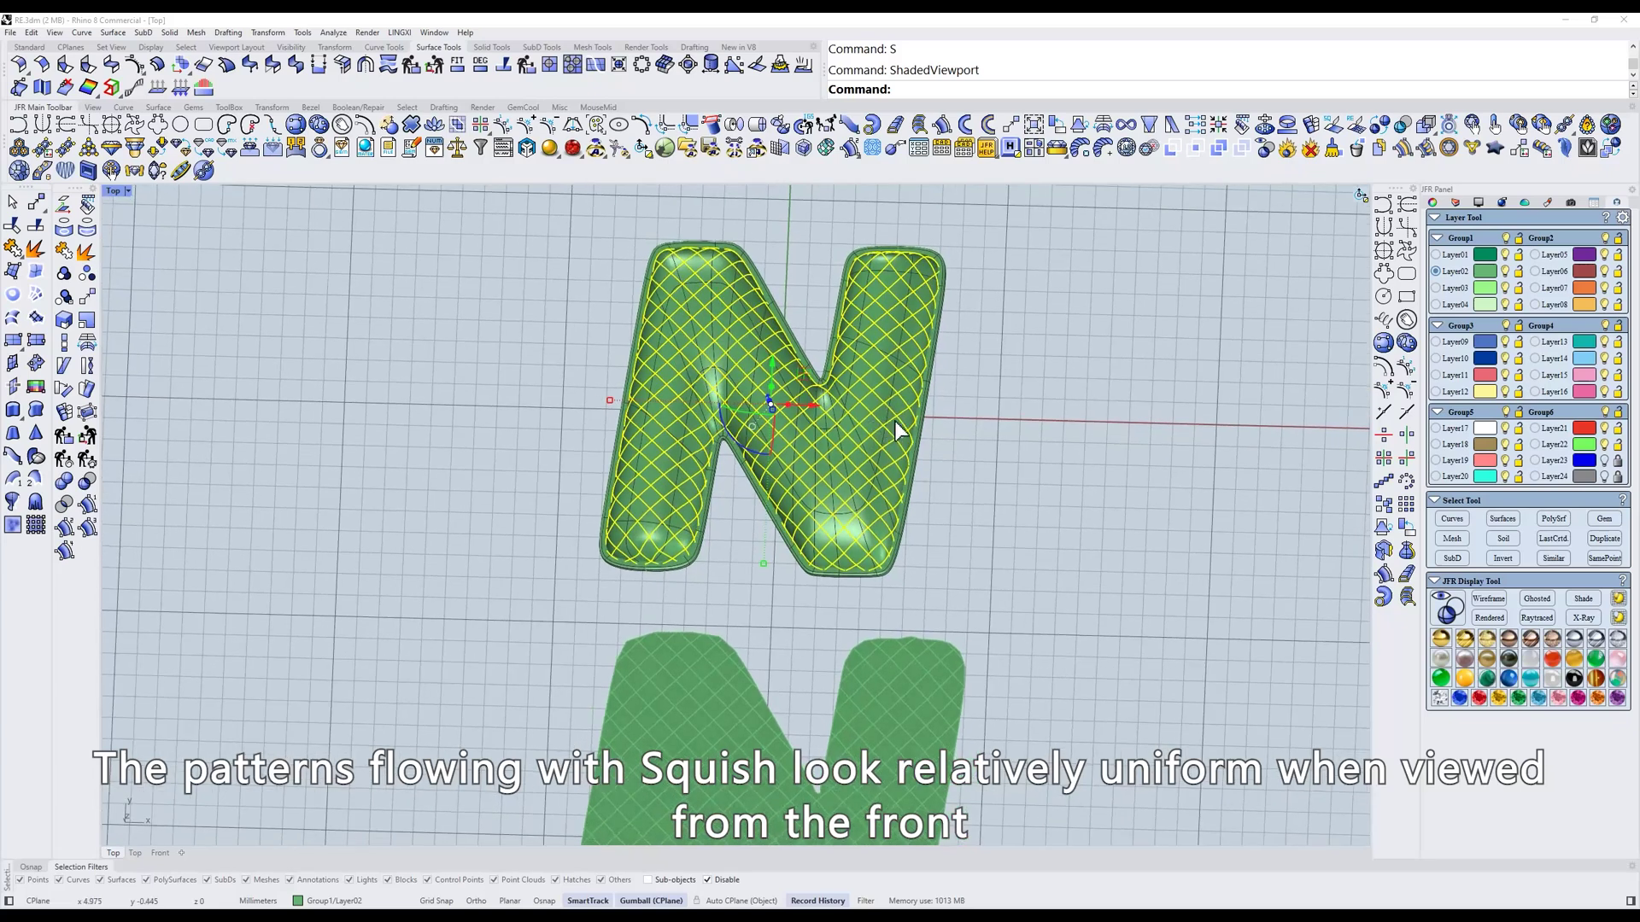
{"action": "type", "text": "t"}
{"action": "key", "text": "Return"}
Draw a rectangular profile about 0.8 by 1 mm beside the letter, mirrored on both axes around a new plane origin
{"action": "scroll", "coordinate": [1022, 383], "scroll_direction": "up", "scroll_amount": 2}
{"action": "right_click_drag", "start_coordinate": [1022, 383], "coordinate": [996, 450]}
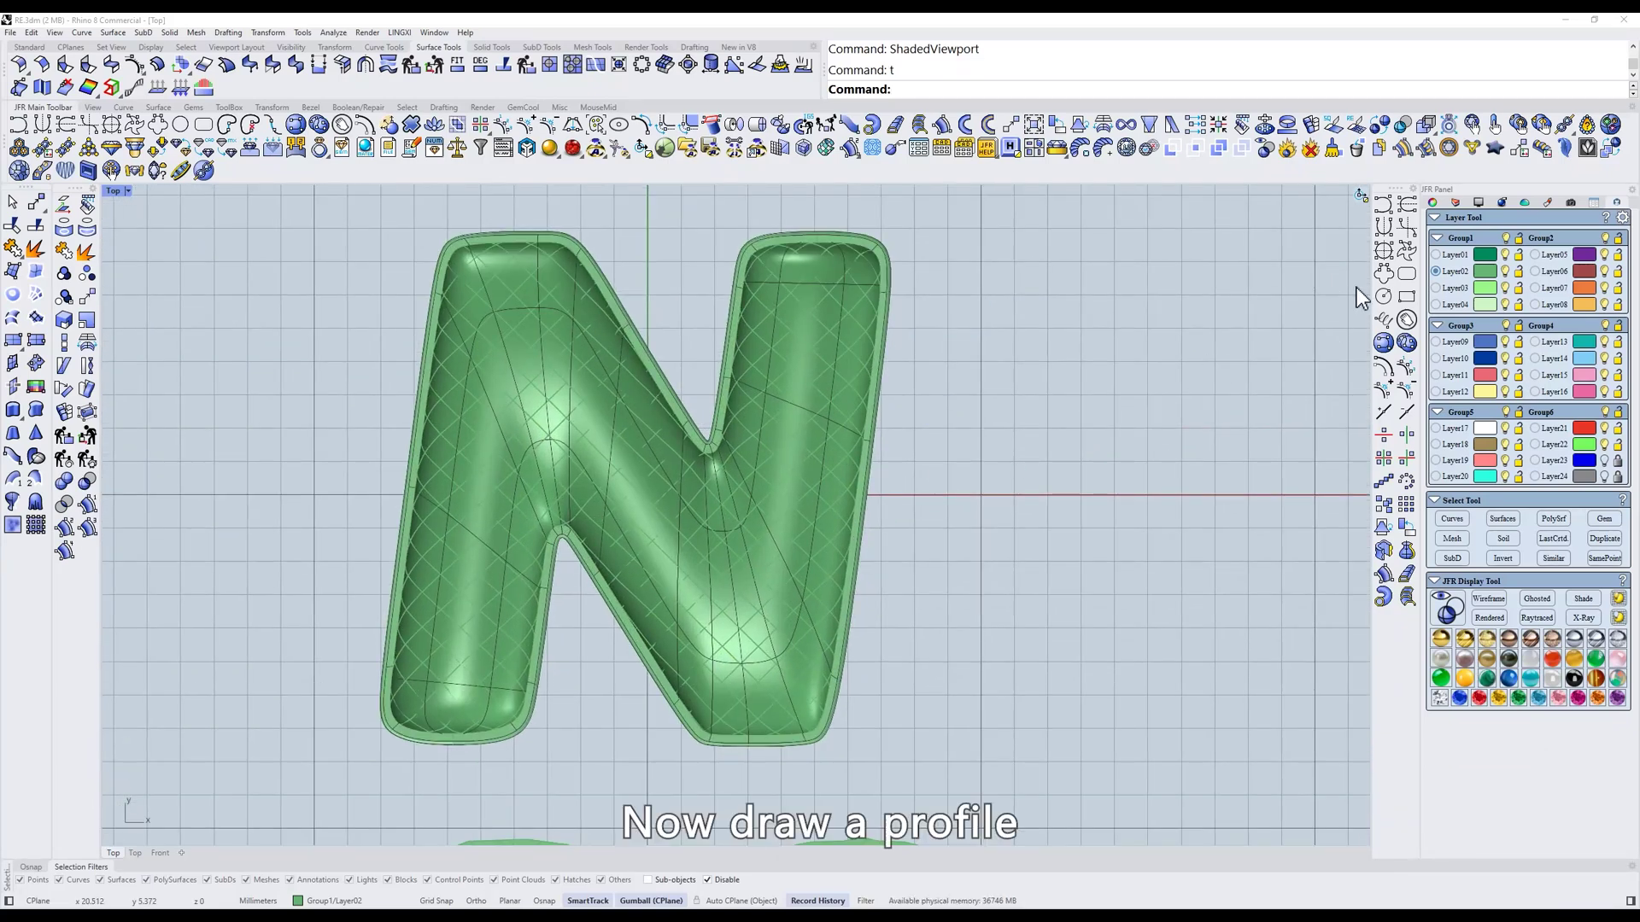
{"action": "left_click", "coordinate": [1384, 250]}
{"action": "key", "text": "q"}
{"action": "left_click", "coordinate": [1032, 447]}
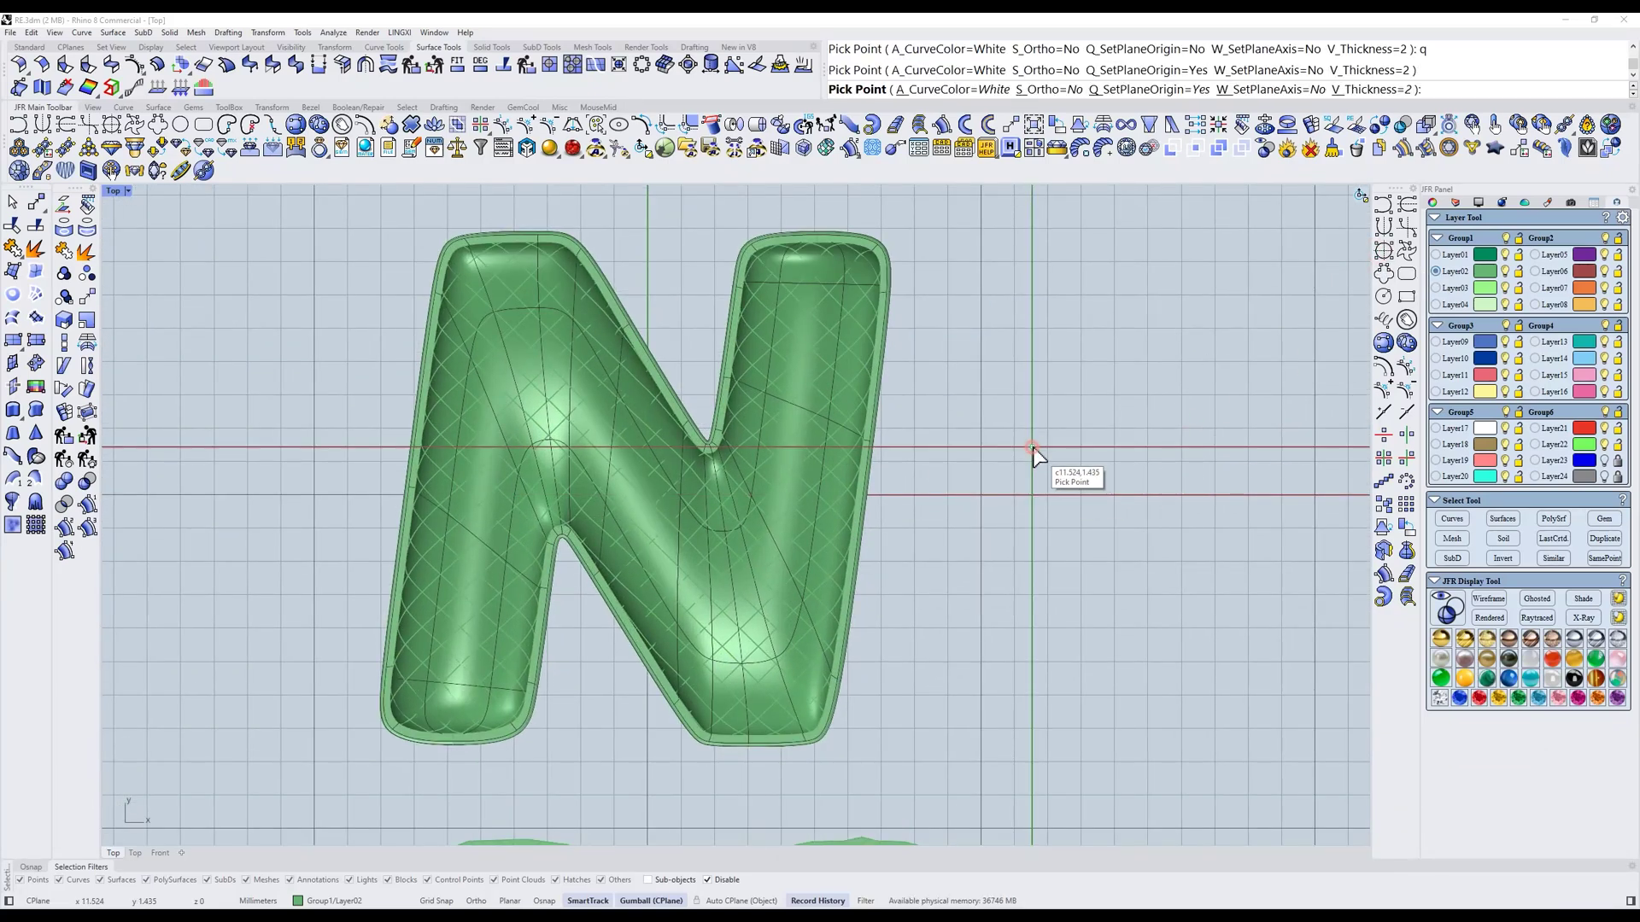
{"action": "left_click", "coordinate": [1046, 431]}
{"action": "scroll", "coordinate": [1046, 430], "scroll_direction": "up", "scroll_amount": 8}
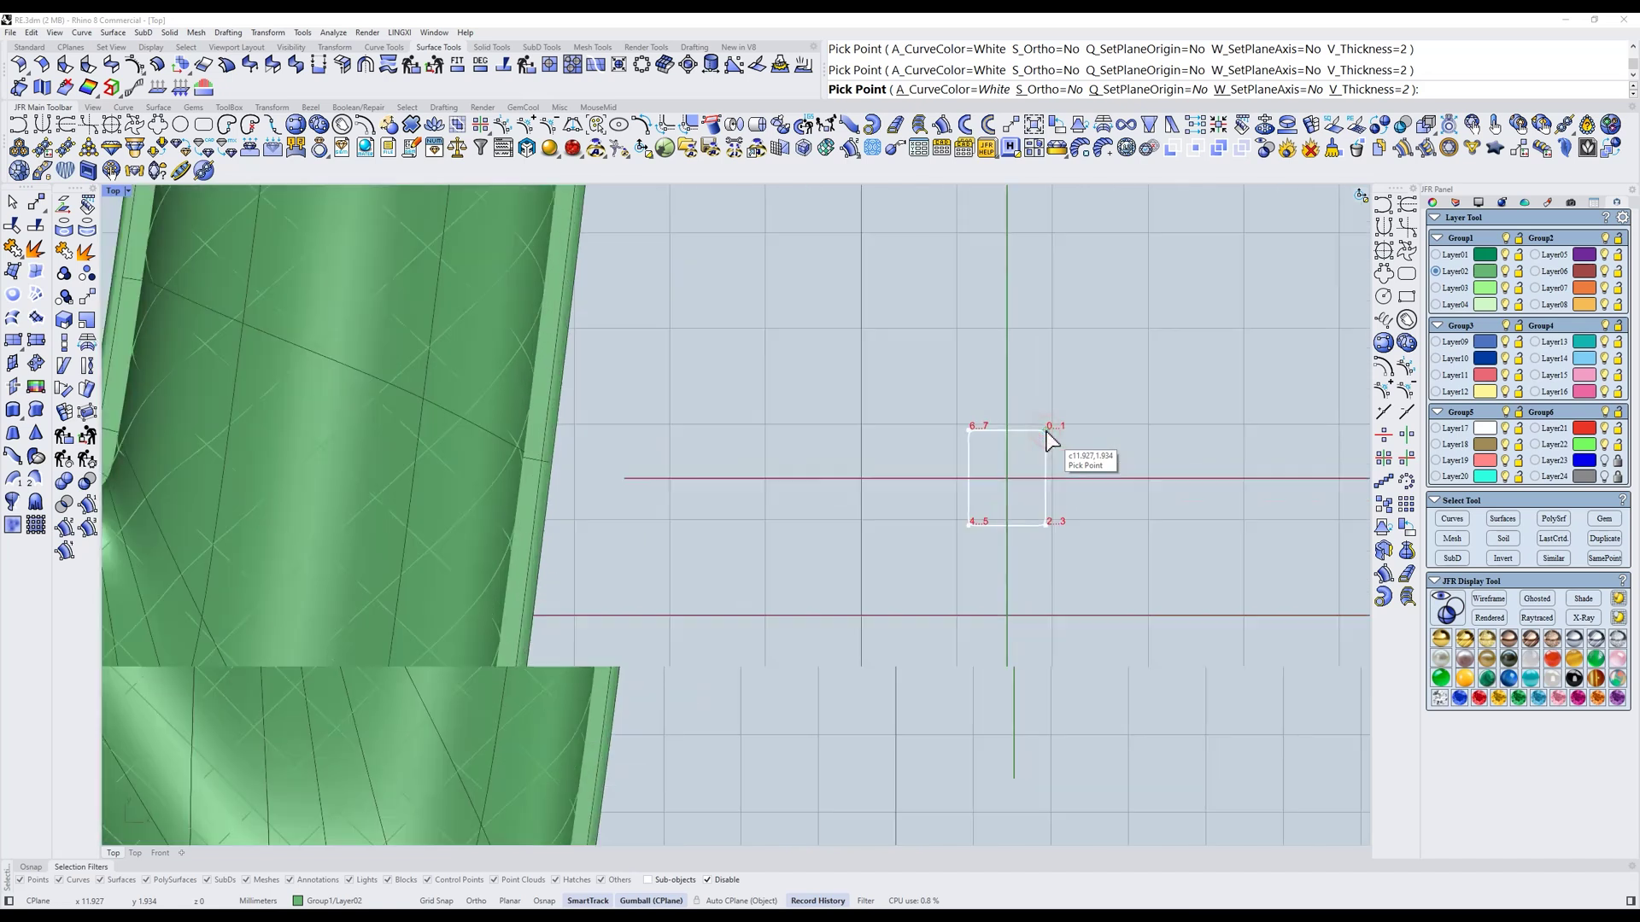
{"action": "key", "text": "Return"}
Round off the profile's upper end symmetrically about its vertical axis and scale the whole profile down uniformly
{"action": "left_click", "coordinate": [1383, 228]}
{"action": "left_click", "coordinate": [991, 433]}
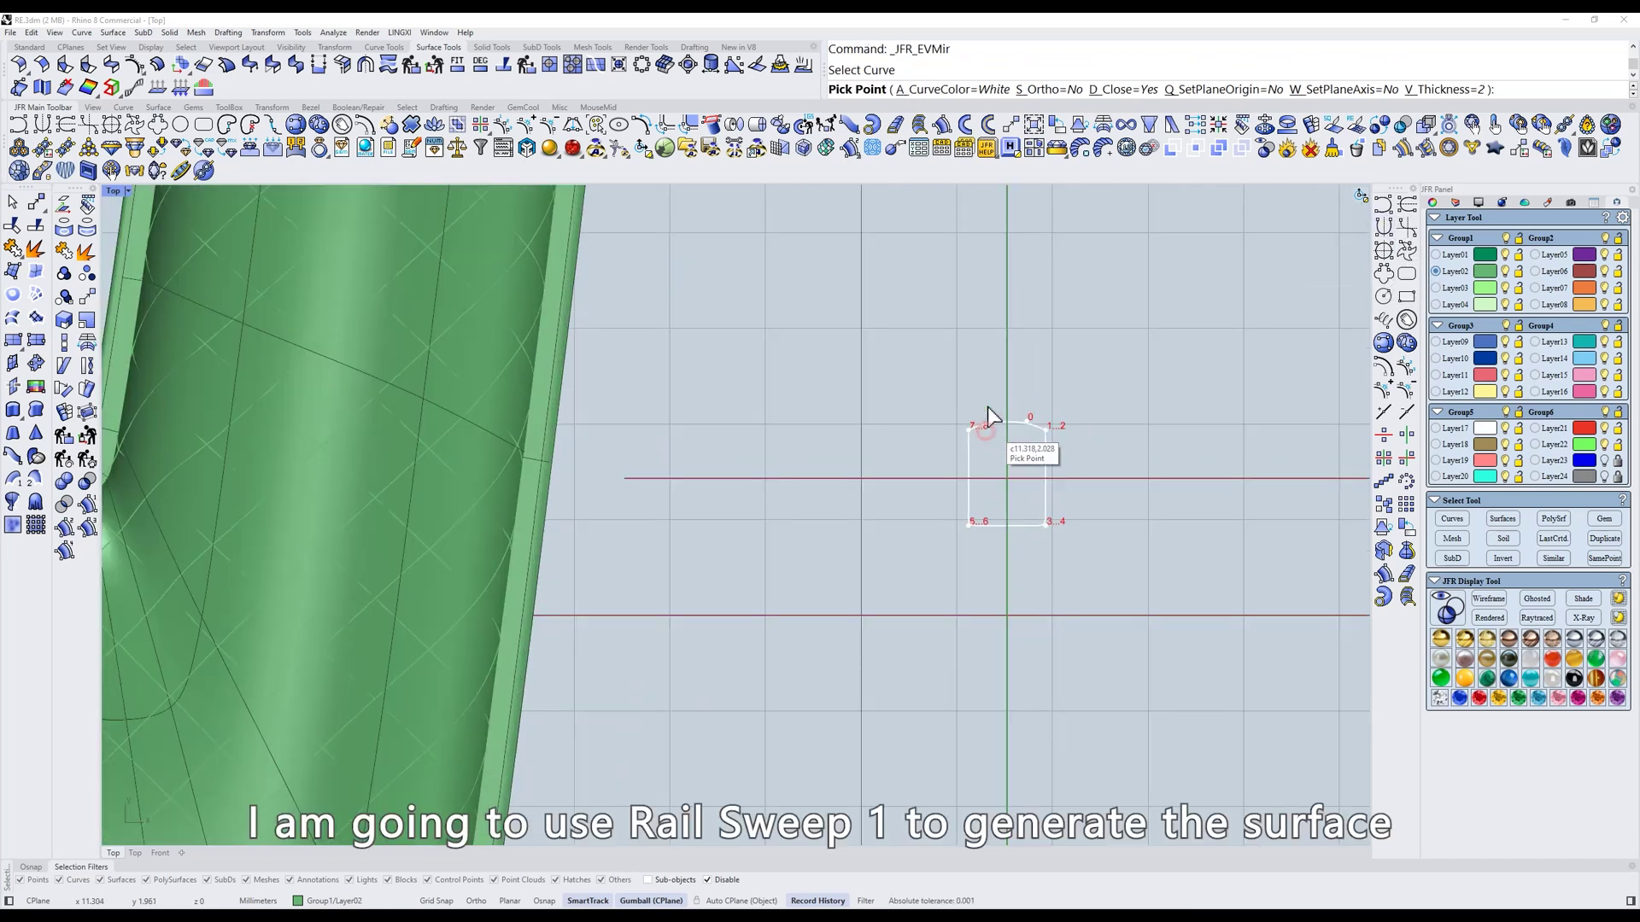
{"action": "left_click", "coordinate": [983, 405]}
{"action": "key", "text": "Return"}
{"action": "left_click_drag", "start_coordinate": [1094, 337], "coordinate": [977, 538]}
{"action": "scroll", "coordinate": [985, 501], "scroll_direction": "up", "scroll_amount": 4}
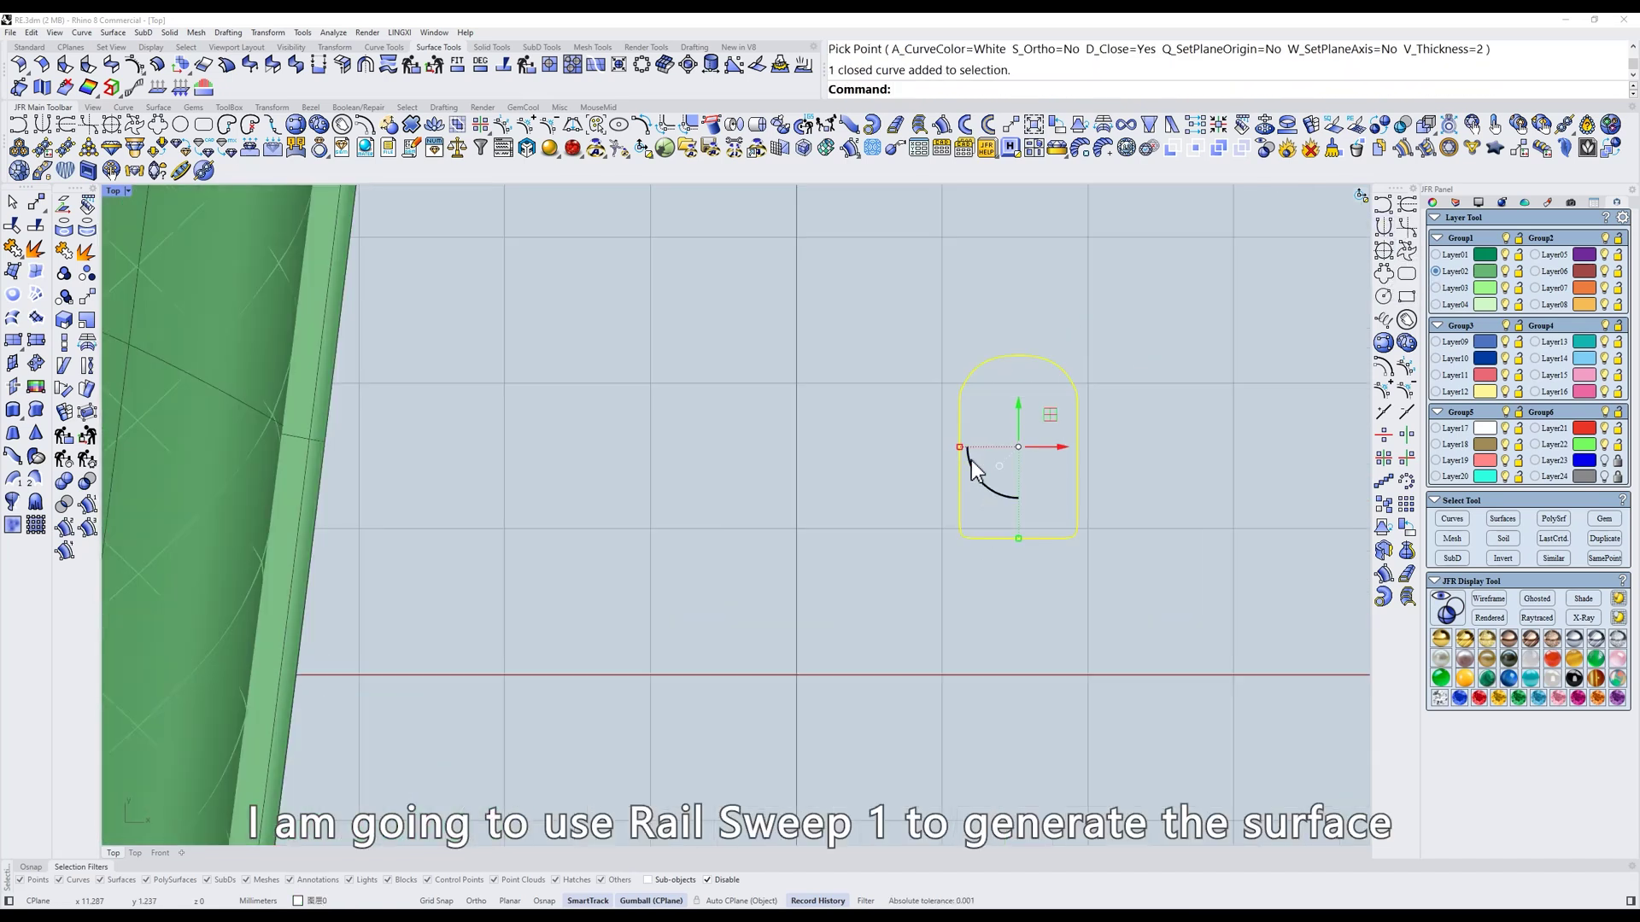
{"action": "left_click_drag", "start_coordinate": [960, 446], "coordinate": [993, 448], "text": "shift"}
{"action": "scroll", "coordinate": [1086, 483], "scroll_direction": "down", "scroll_amount": 8}
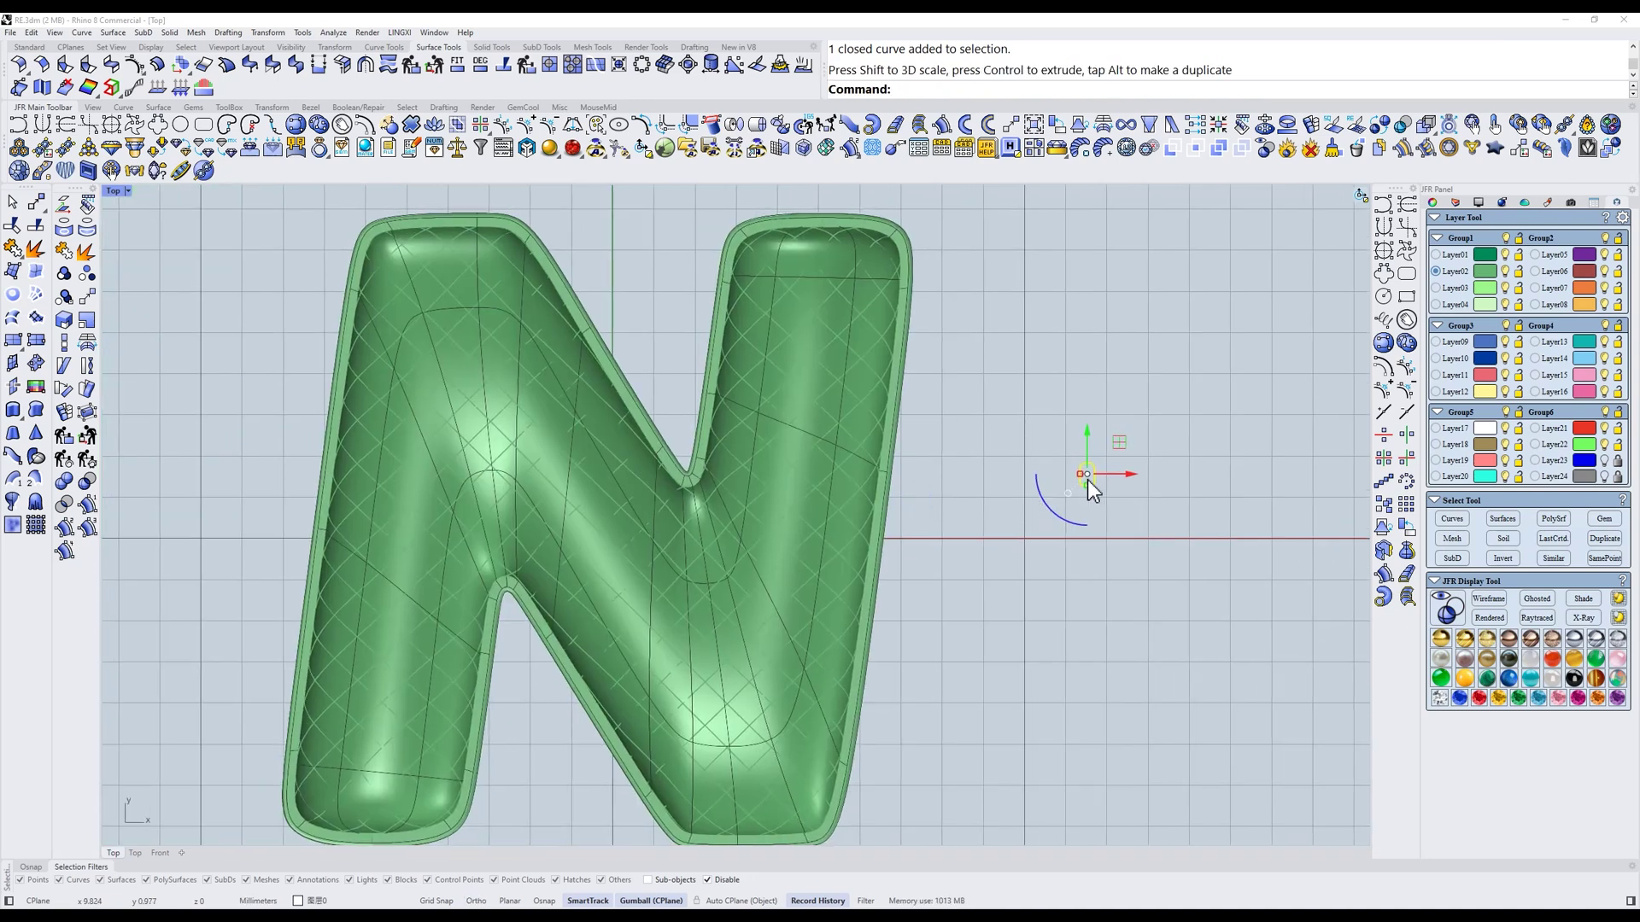
Select all the mapped crosshatch curves on the letter in wireframe display, and switch back to shaded display
{"action": "left_click", "coordinate": [1016, 407]}
{"action": "type", "text": "w"}
{"action": "key", "text": "space"}
{"action": "left_click", "coordinate": [839, 343]}
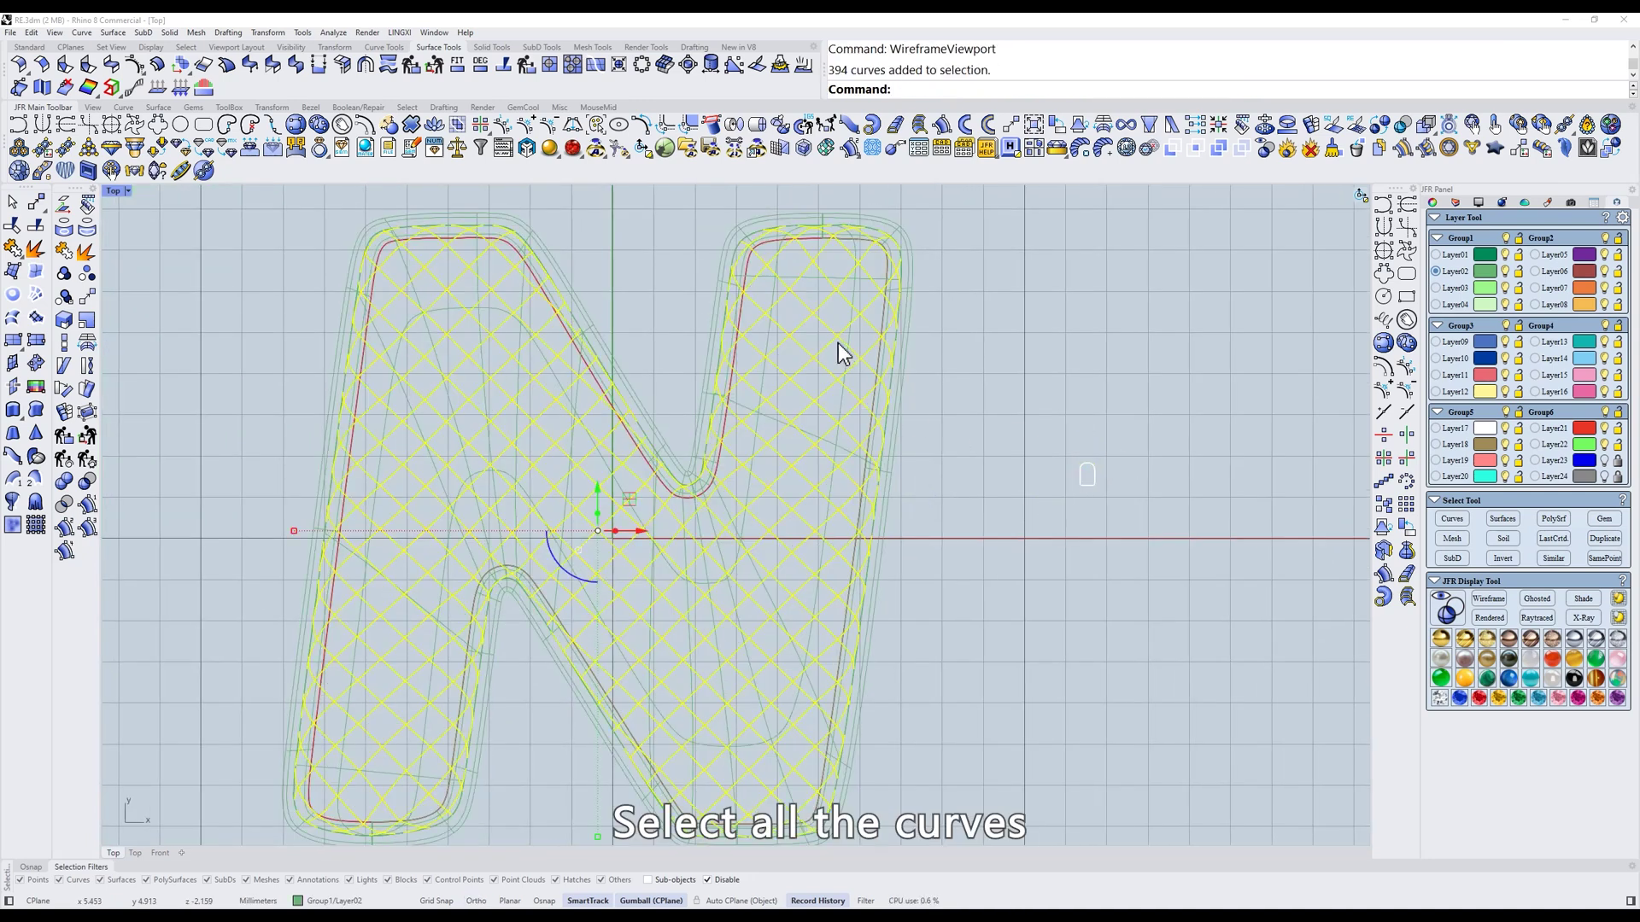
{"action": "type", "text": "s"}
{"action": "key", "text": "Return"}
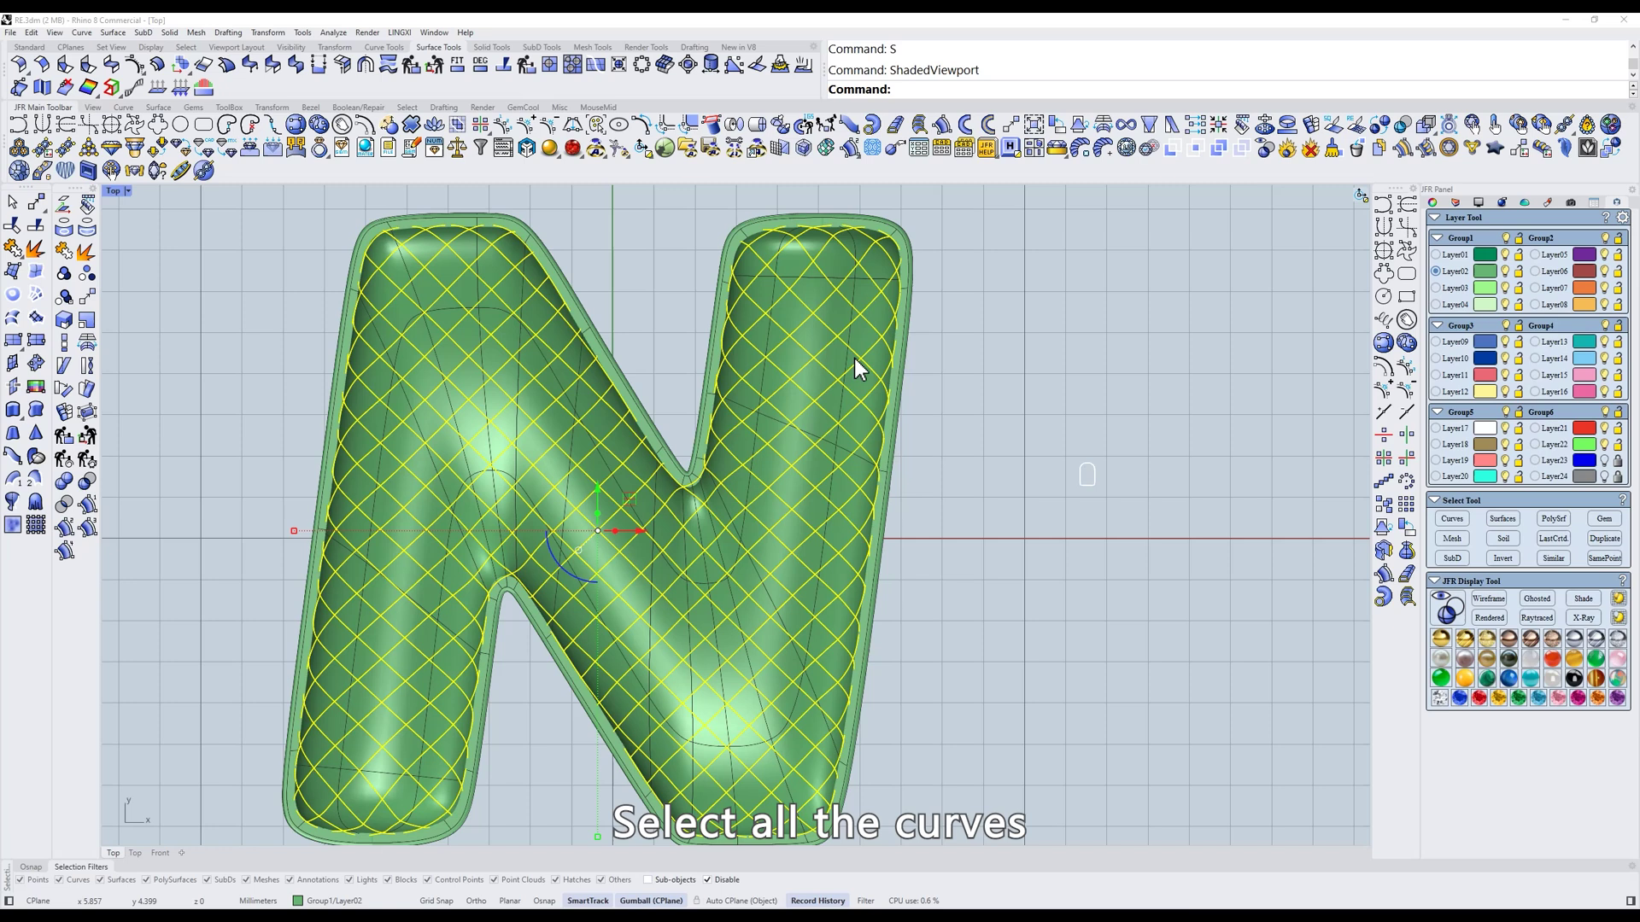
Sweep the small rounded profile along the selected curves with Rail Sweep1, single centred profile, fitted to the letter's domed surface
{"action": "left_click", "coordinate": [944, 126]}
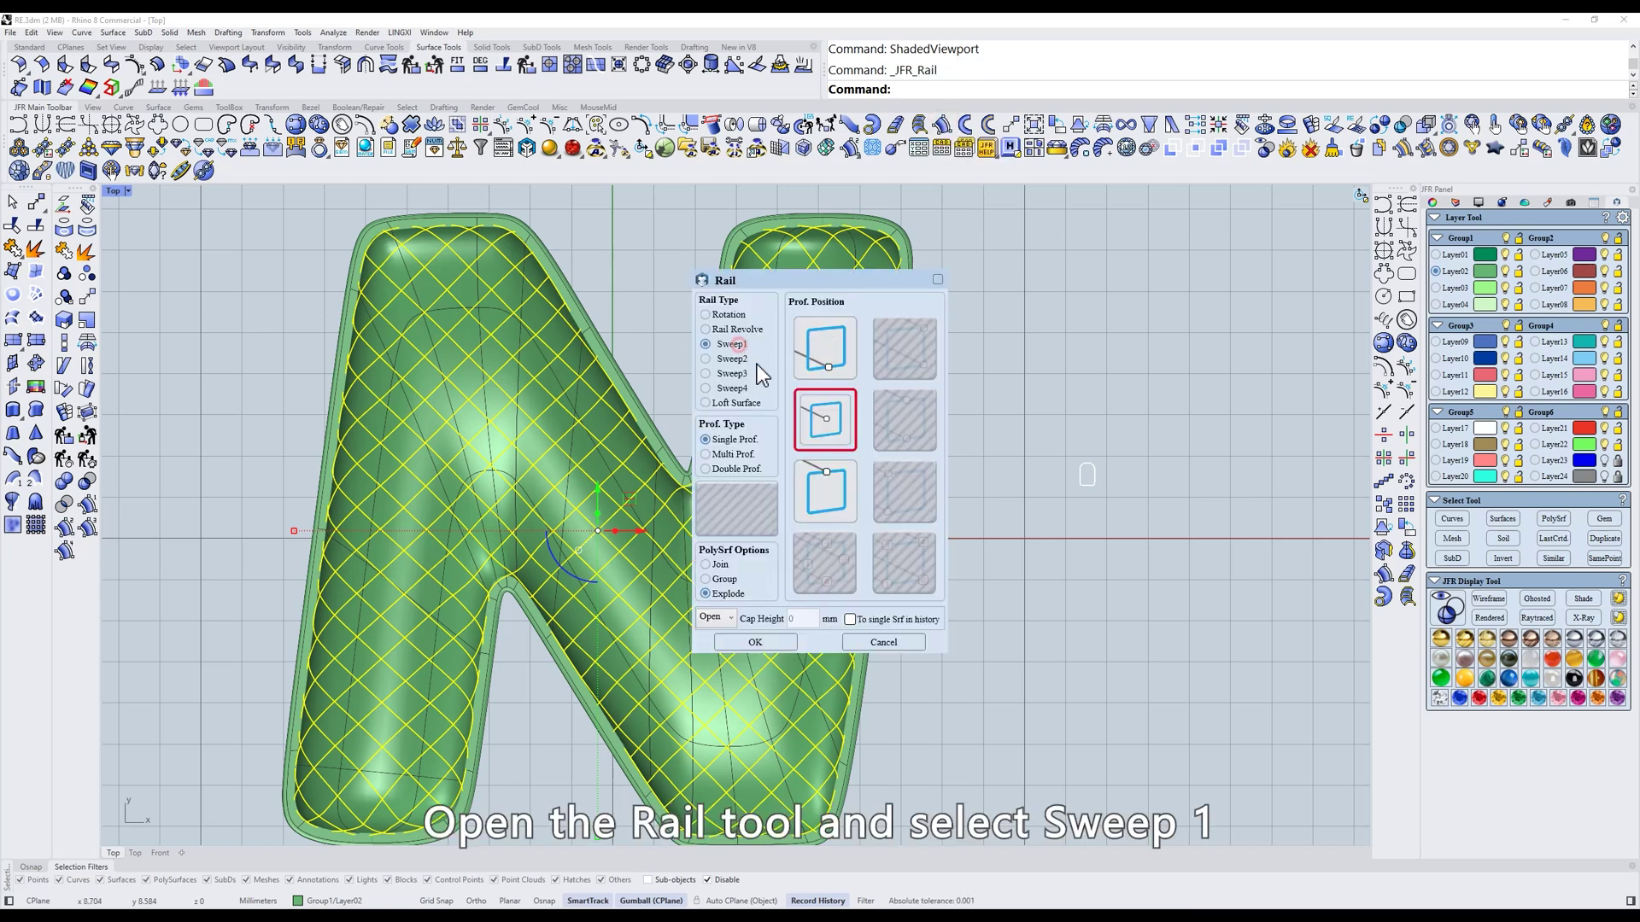
{"action": "left_click", "coordinate": [760, 643]}
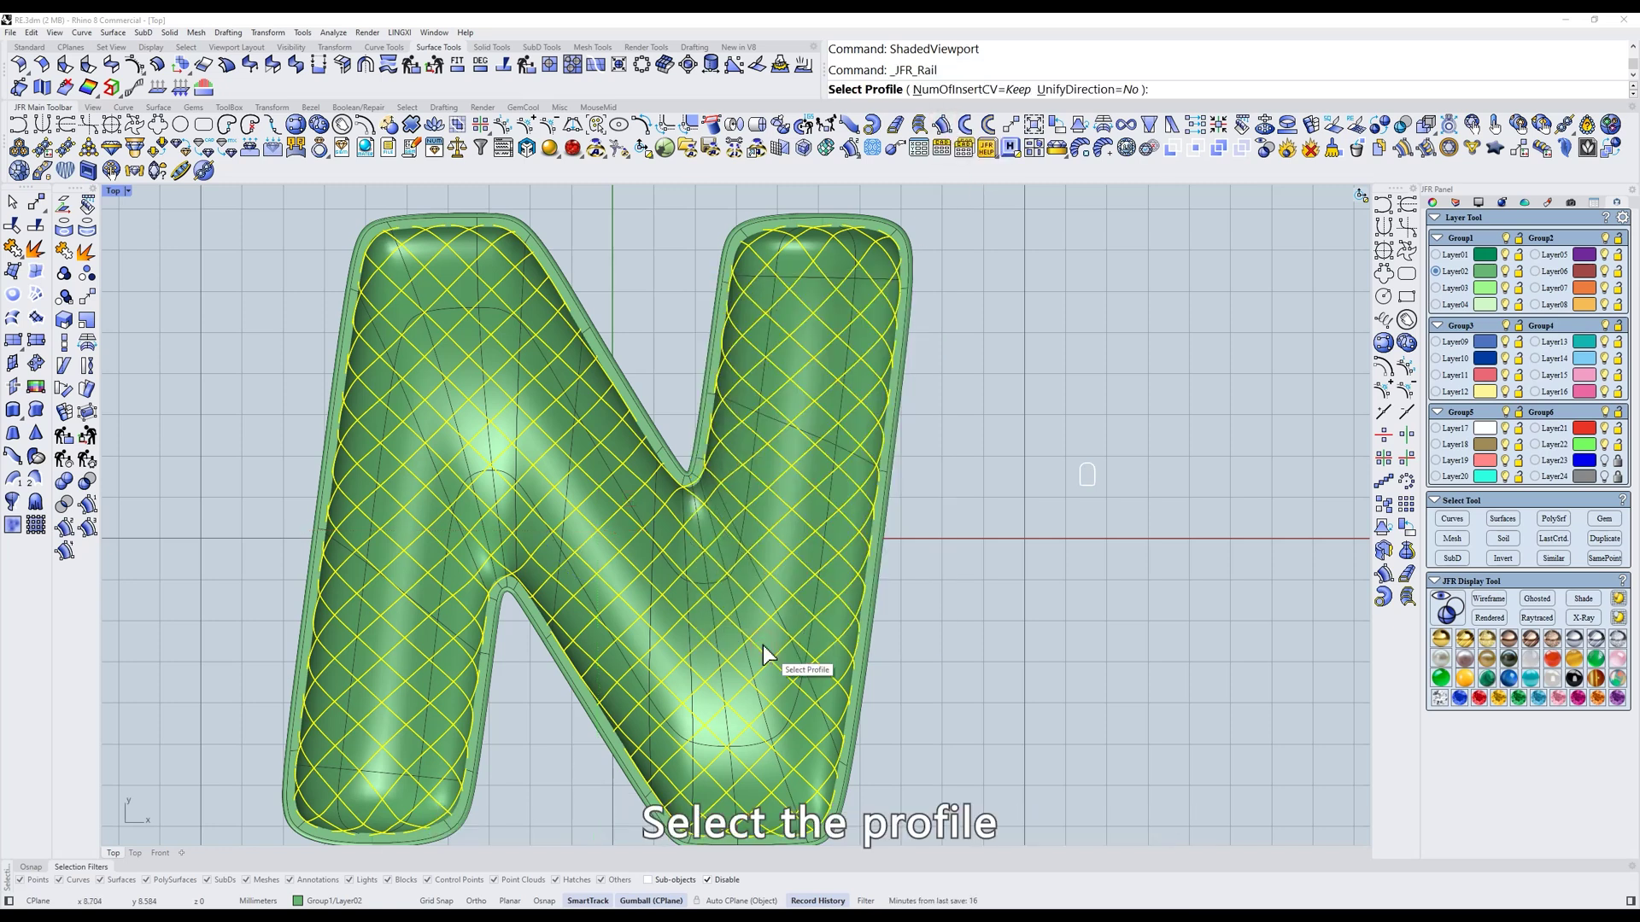
{"action": "left_click", "coordinate": [1090, 470]}
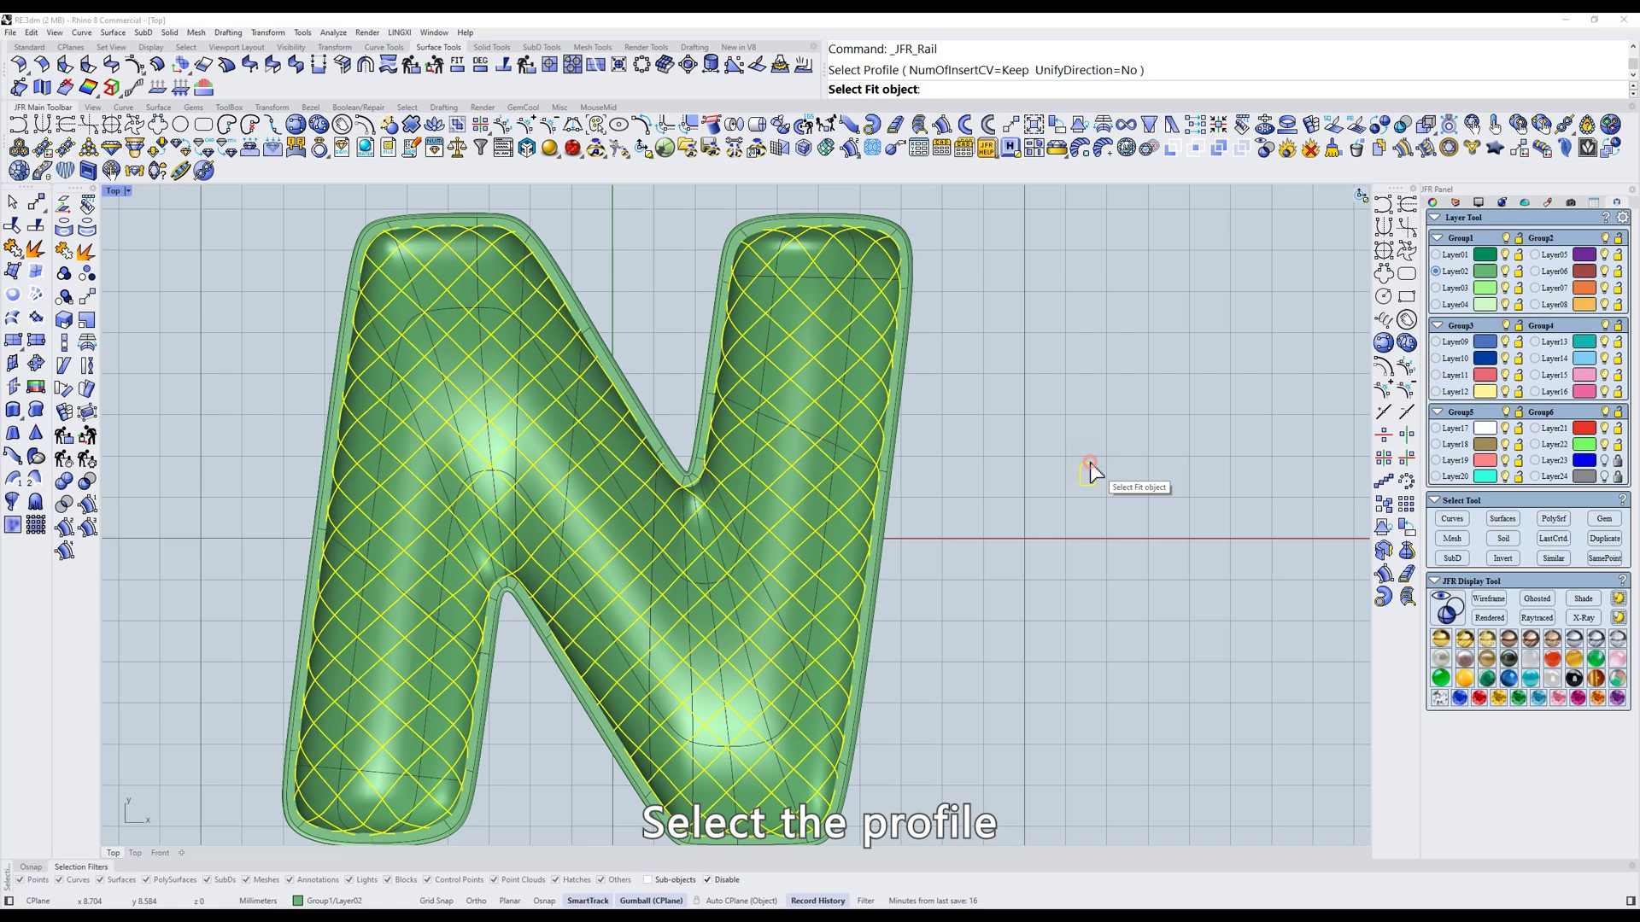
{"action": "left_click", "coordinate": [811, 429]}
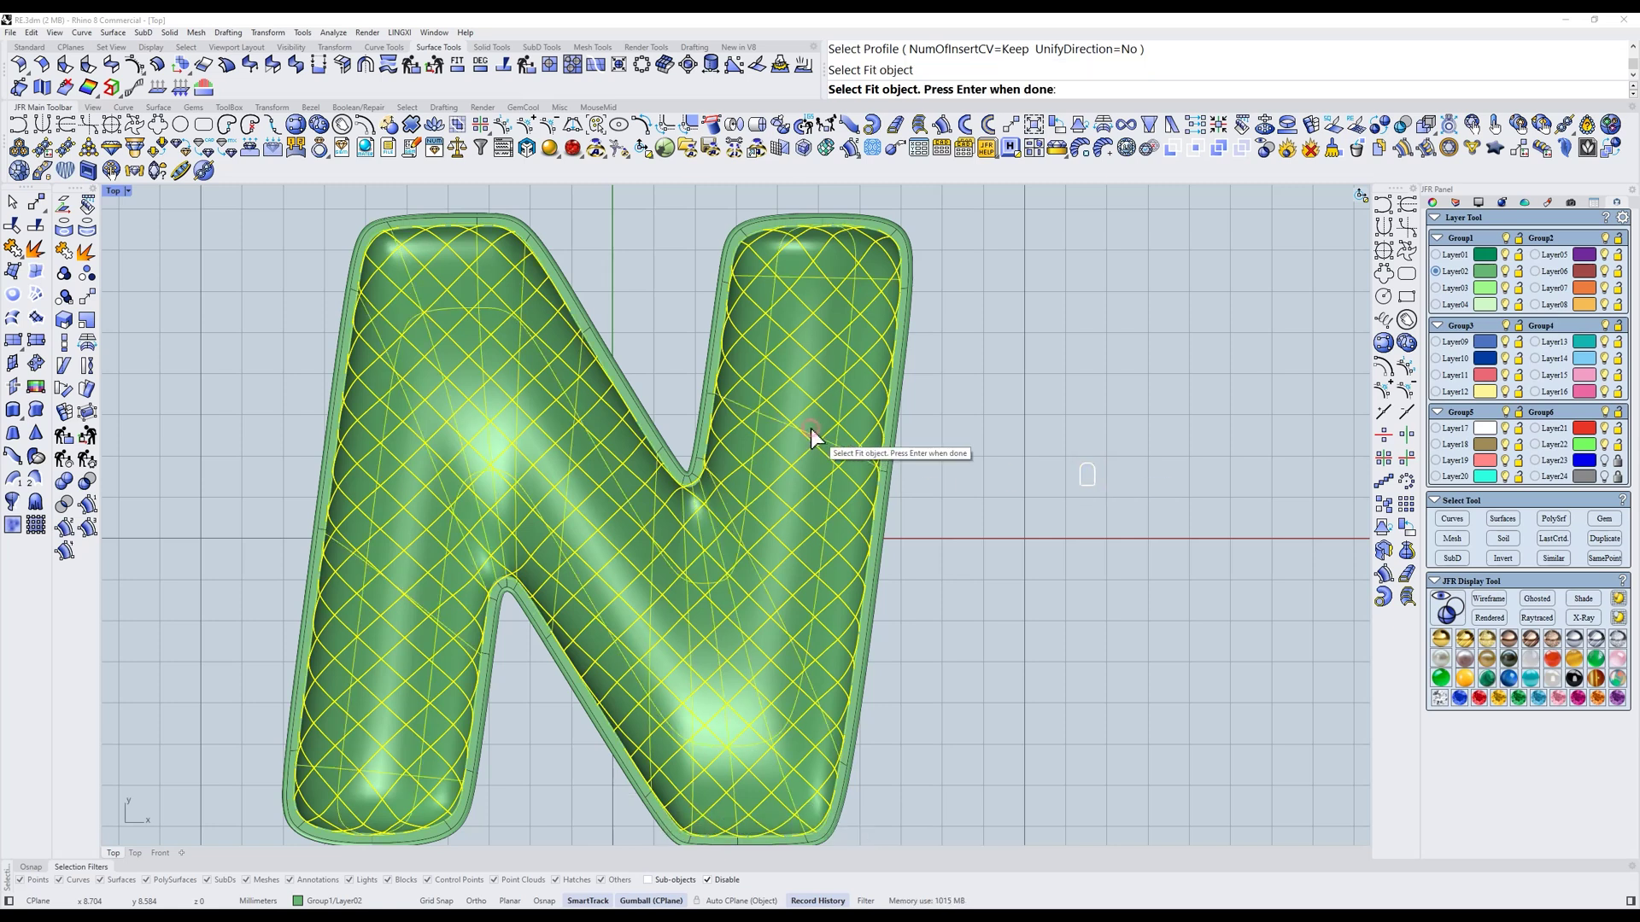
{"action": "key", "text": "Return"}
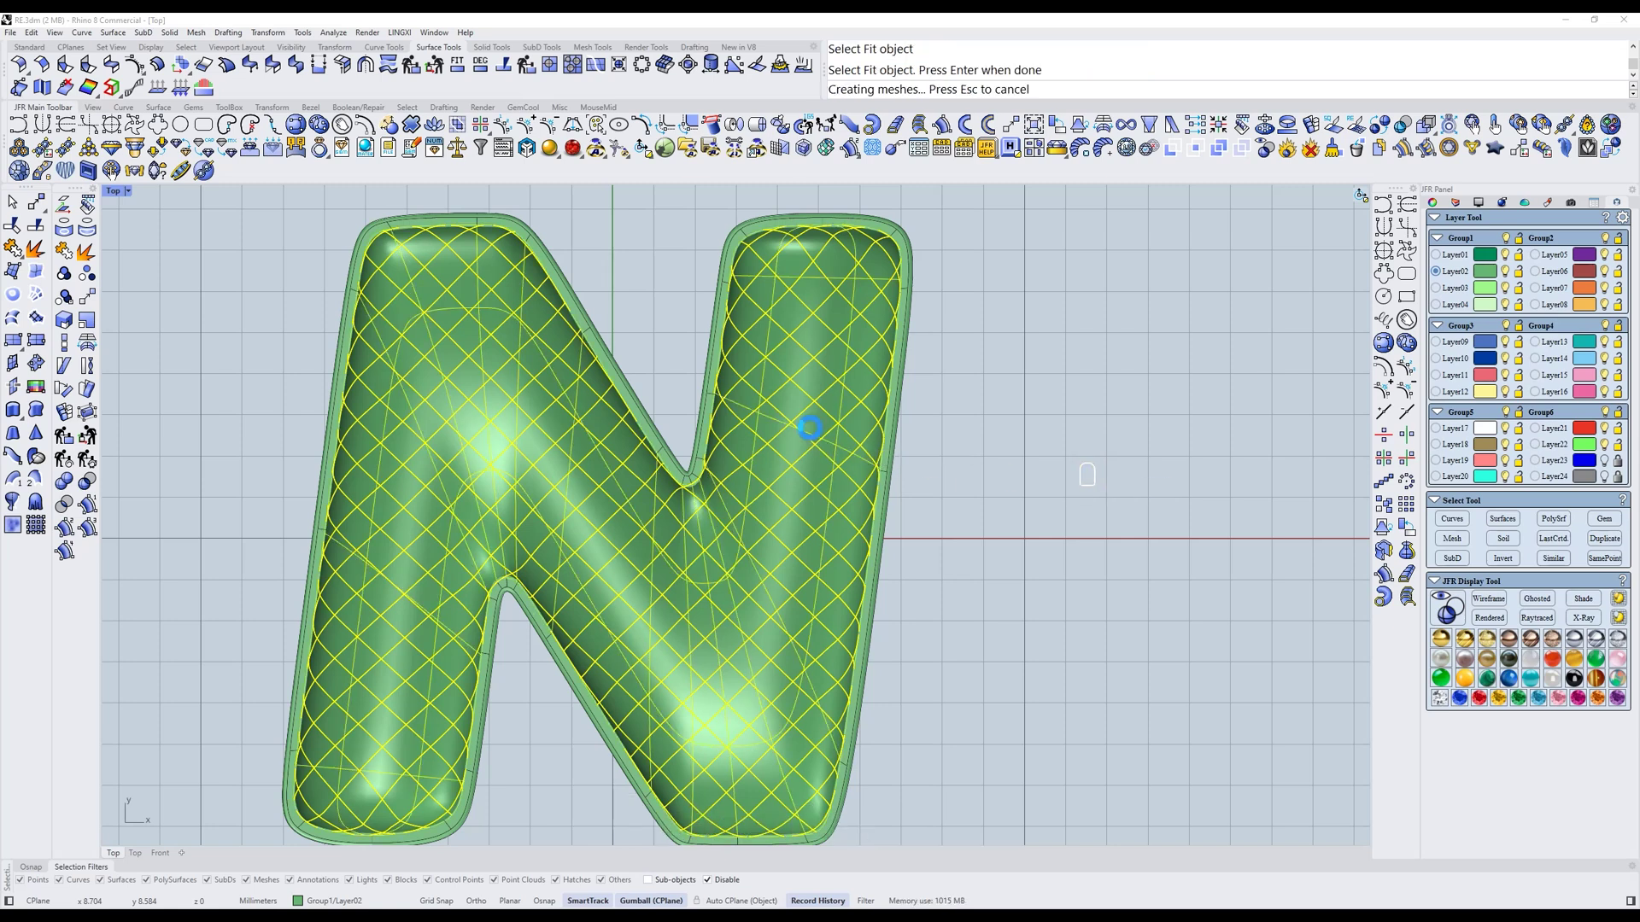
{"action": "right_click_drag", "start_coordinate": [811, 429], "coordinate": [949, 378]}
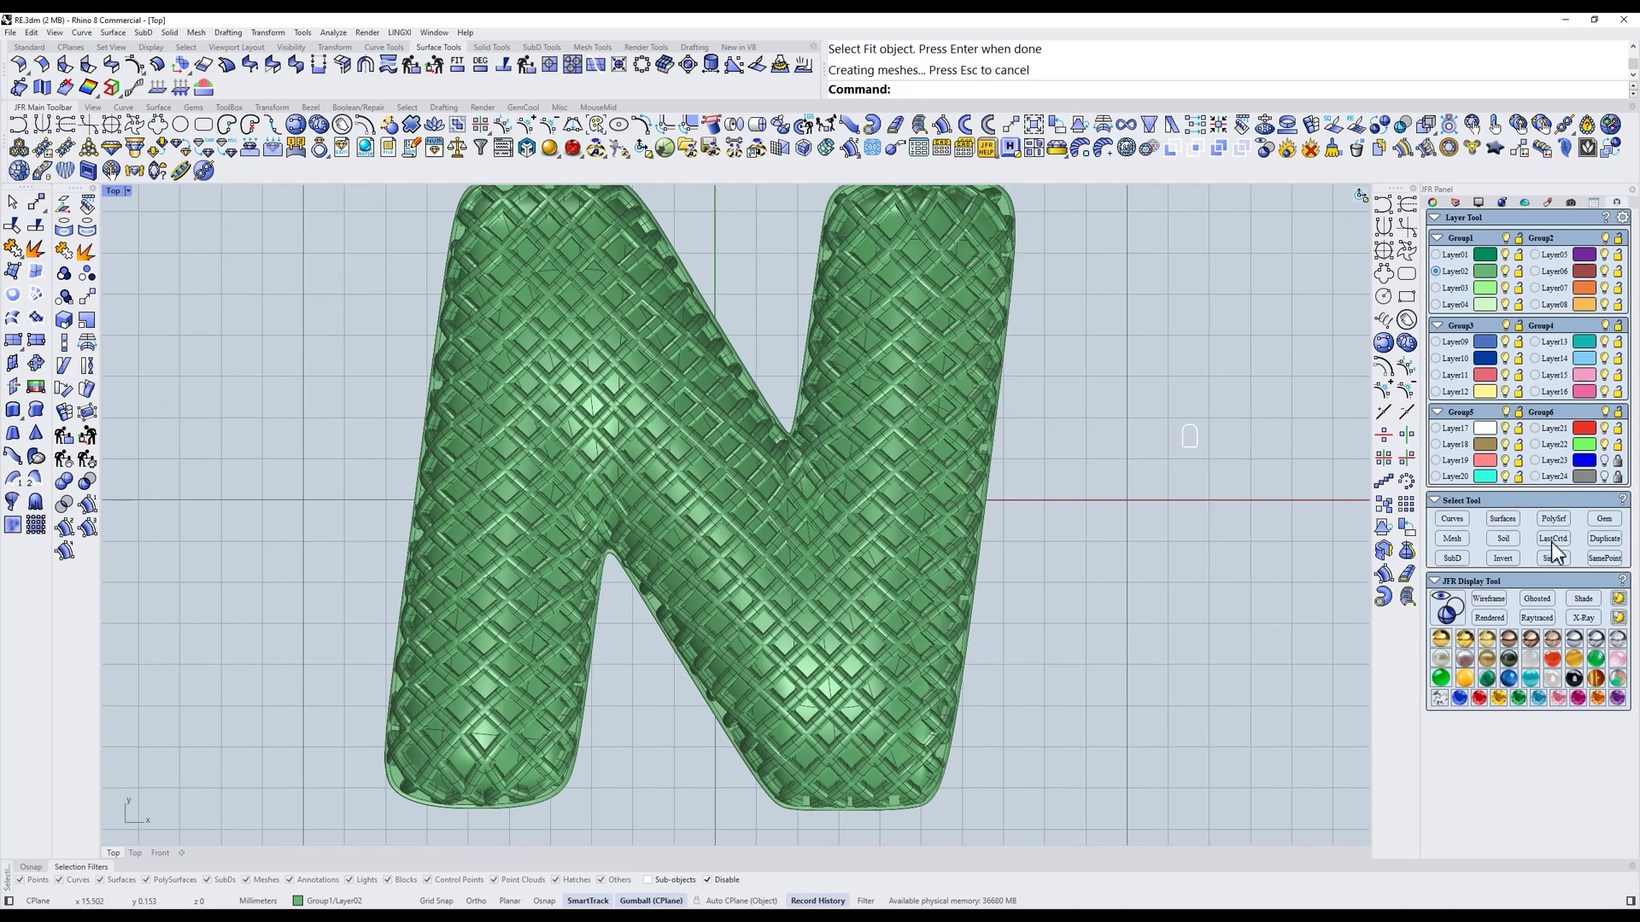
Select the last created sweep surfaces and assign them to Layer08
{"action": "left_click", "coordinate": [1552, 542]}
{"action": "left_click", "coordinate": [1583, 305]}
{"action": "left_click", "coordinate": [1197, 381]}
{"action": "right_click_drag", "start_coordinate": [1251, 412], "coordinate": [1103, 475]}
{"action": "scroll", "coordinate": [1103, 475], "scroll_direction": "down", "scroll_amount": 2}
{"action": "scroll", "coordinate": [1105, 475], "scroll_direction": "up", "scroll_amount": 2}
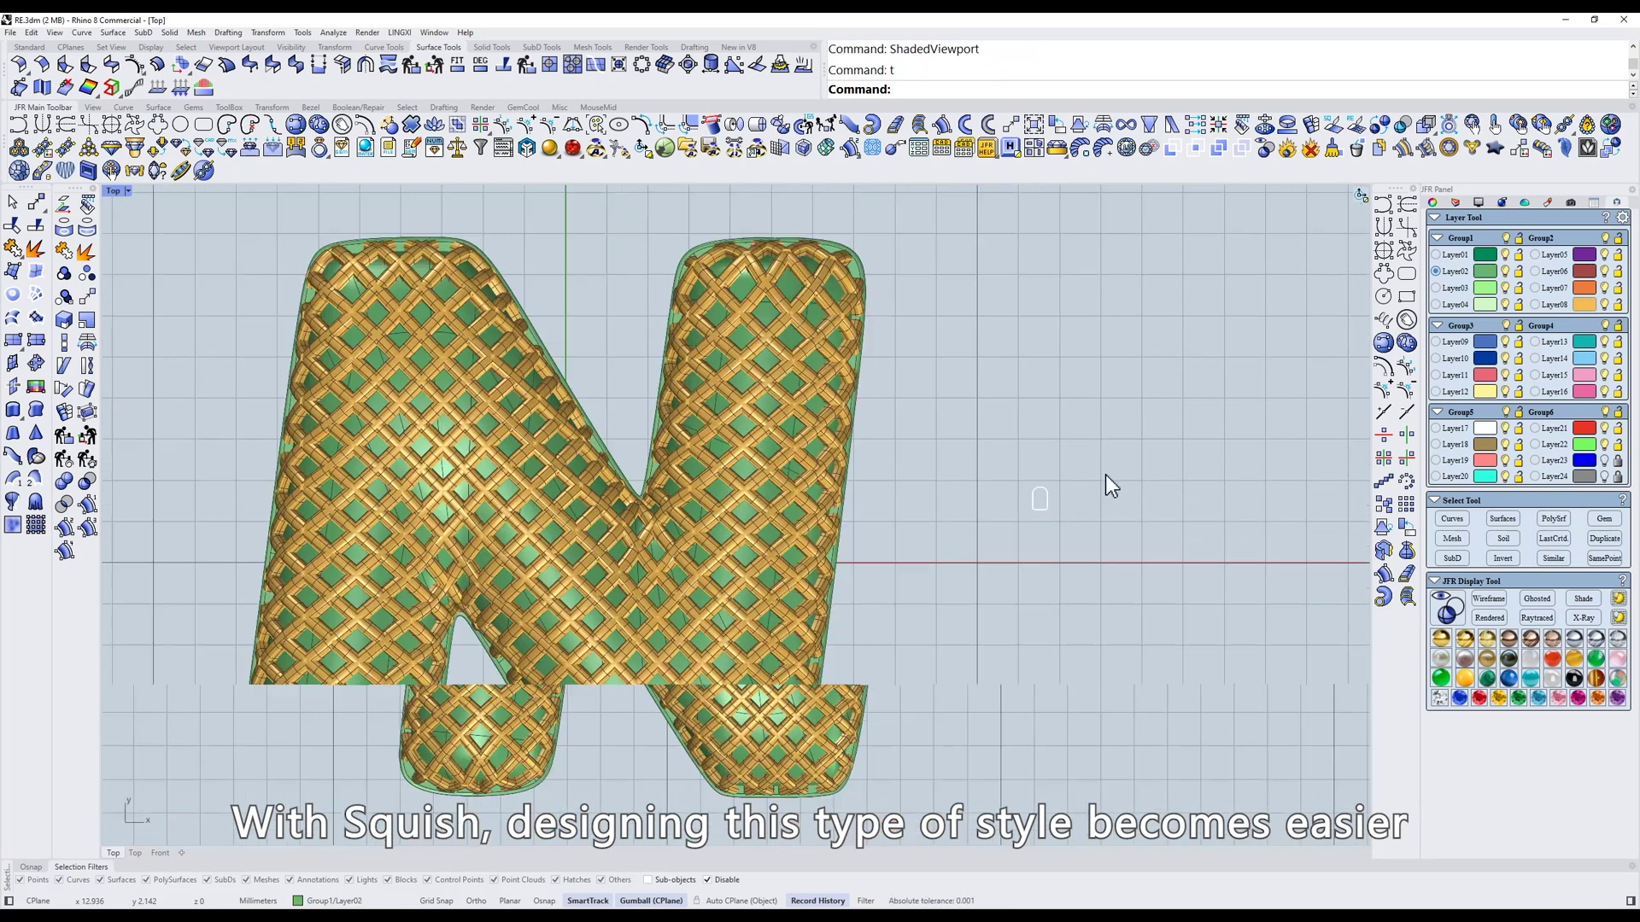
Reduce the rounded profile's height slightly to thin the swept lattice through its history
{"action": "scroll", "coordinate": [1106, 474], "scroll_direction": "up", "scroll_amount": 3}
{"action": "left_click", "coordinate": [958, 555]}
{"action": "scroll", "coordinate": [960, 554], "scroll_direction": "up", "scroll_amount": 2}
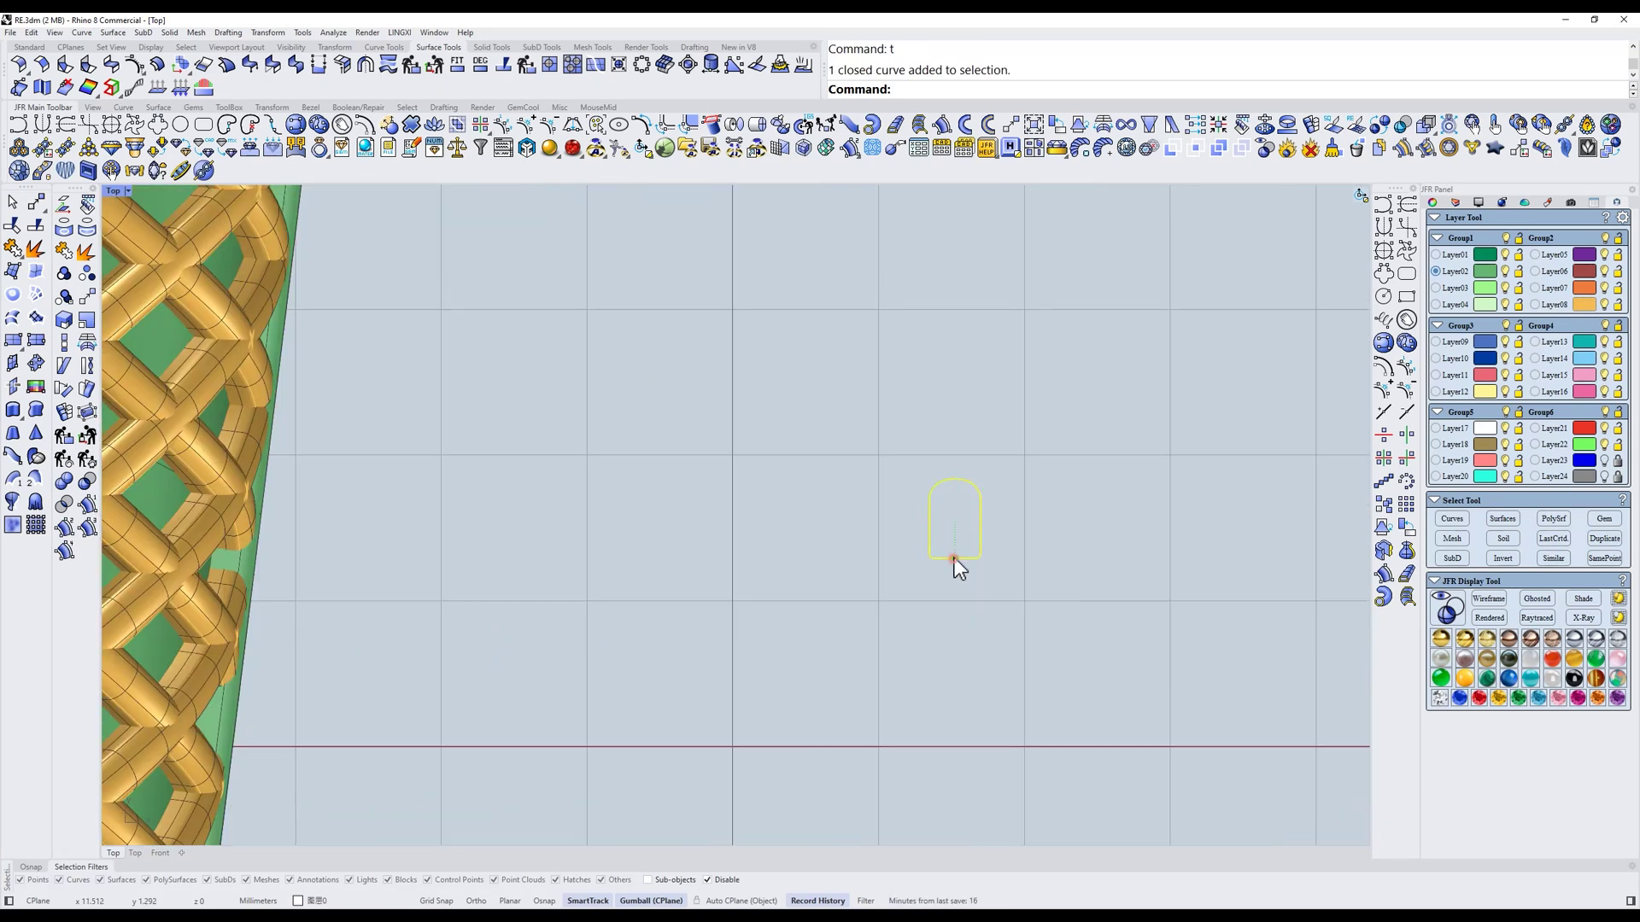
{"action": "left_click_drag", "start_coordinate": [955, 558], "coordinate": [955, 552]}
{"action": "scroll", "coordinate": [954, 551], "scroll_direction": "down", "scroll_amount": 4}
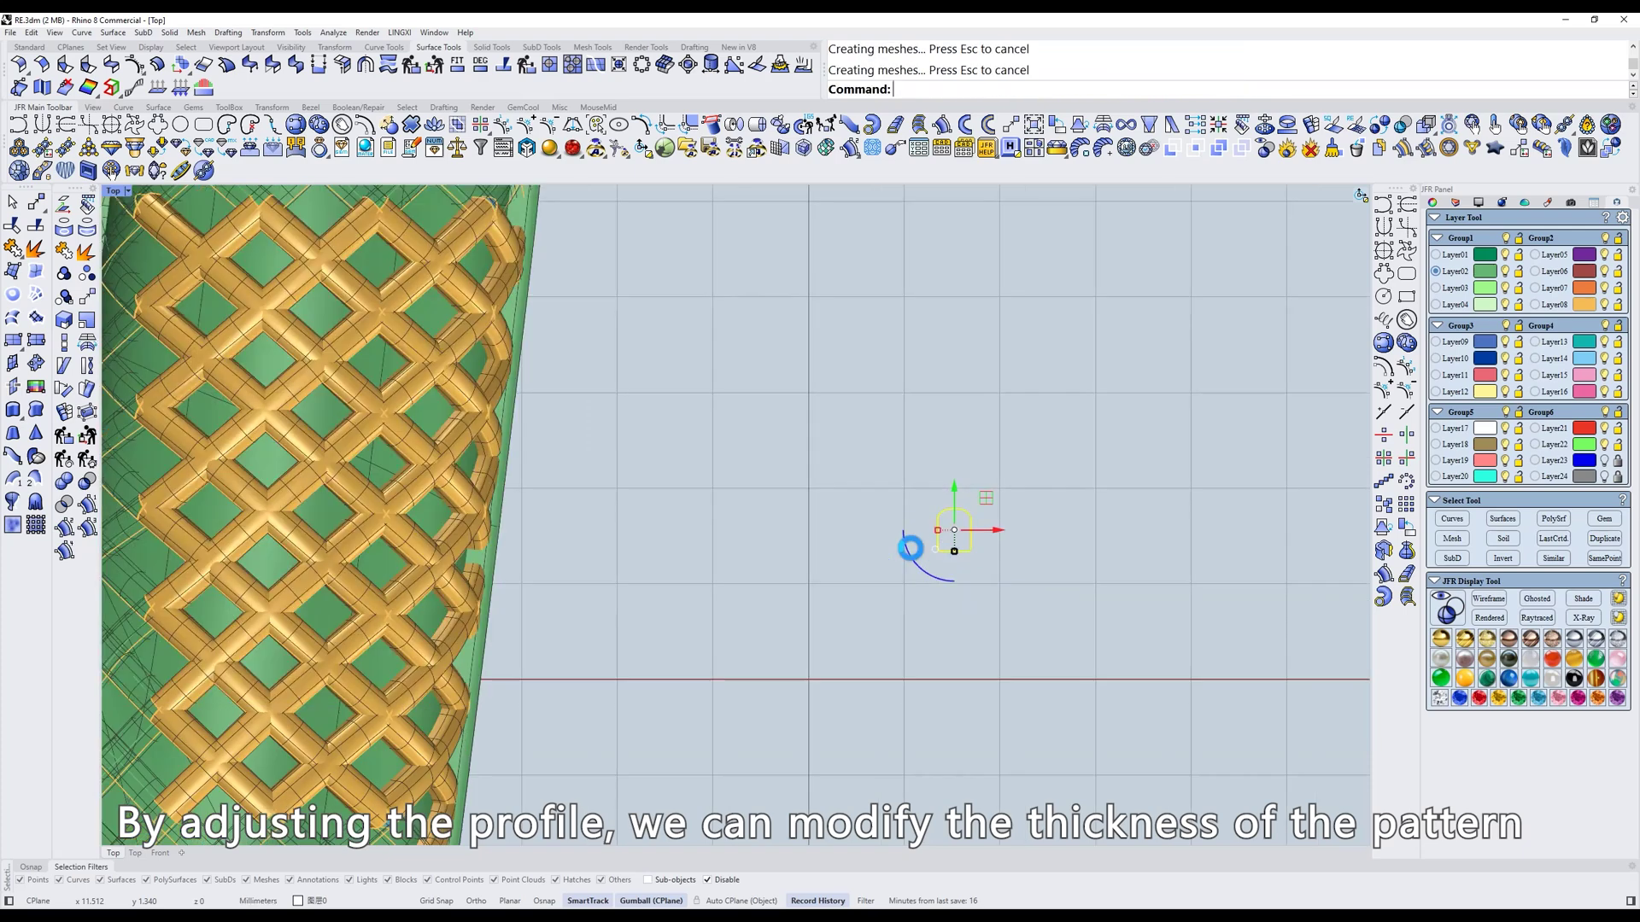
Hide the letter's domed base surface beneath the lattice and return to the top view
{"action": "scroll", "coordinate": [905, 543], "scroll_direction": "down", "scroll_amount": 5}
{"action": "left_click", "coordinate": [854, 521]}
{"action": "right_click_drag", "start_coordinate": [820, 521], "coordinate": [985, 469]}
{"action": "scroll", "coordinate": [886, 523], "scroll_direction": "down", "scroll_amount": 2}
{"action": "right_click_drag", "start_coordinate": [794, 590], "coordinate": [944, 435]}
{"action": "scroll", "coordinate": [855, 519], "scroll_direction": "up", "scroll_amount": 4}
{"action": "left_click", "coordinate": [896, 495]}
{"action": "type", "text": "h"}
{"action": "key", "text": "space"}
{"action": "scroll", "coordinate": [893, 487], "scroll_direction": "down", "scroll_amount": 6}
{"action": "scroll", "coordinate": [931, 420], "scroll_direction": "up", "scroll_amount": 4}
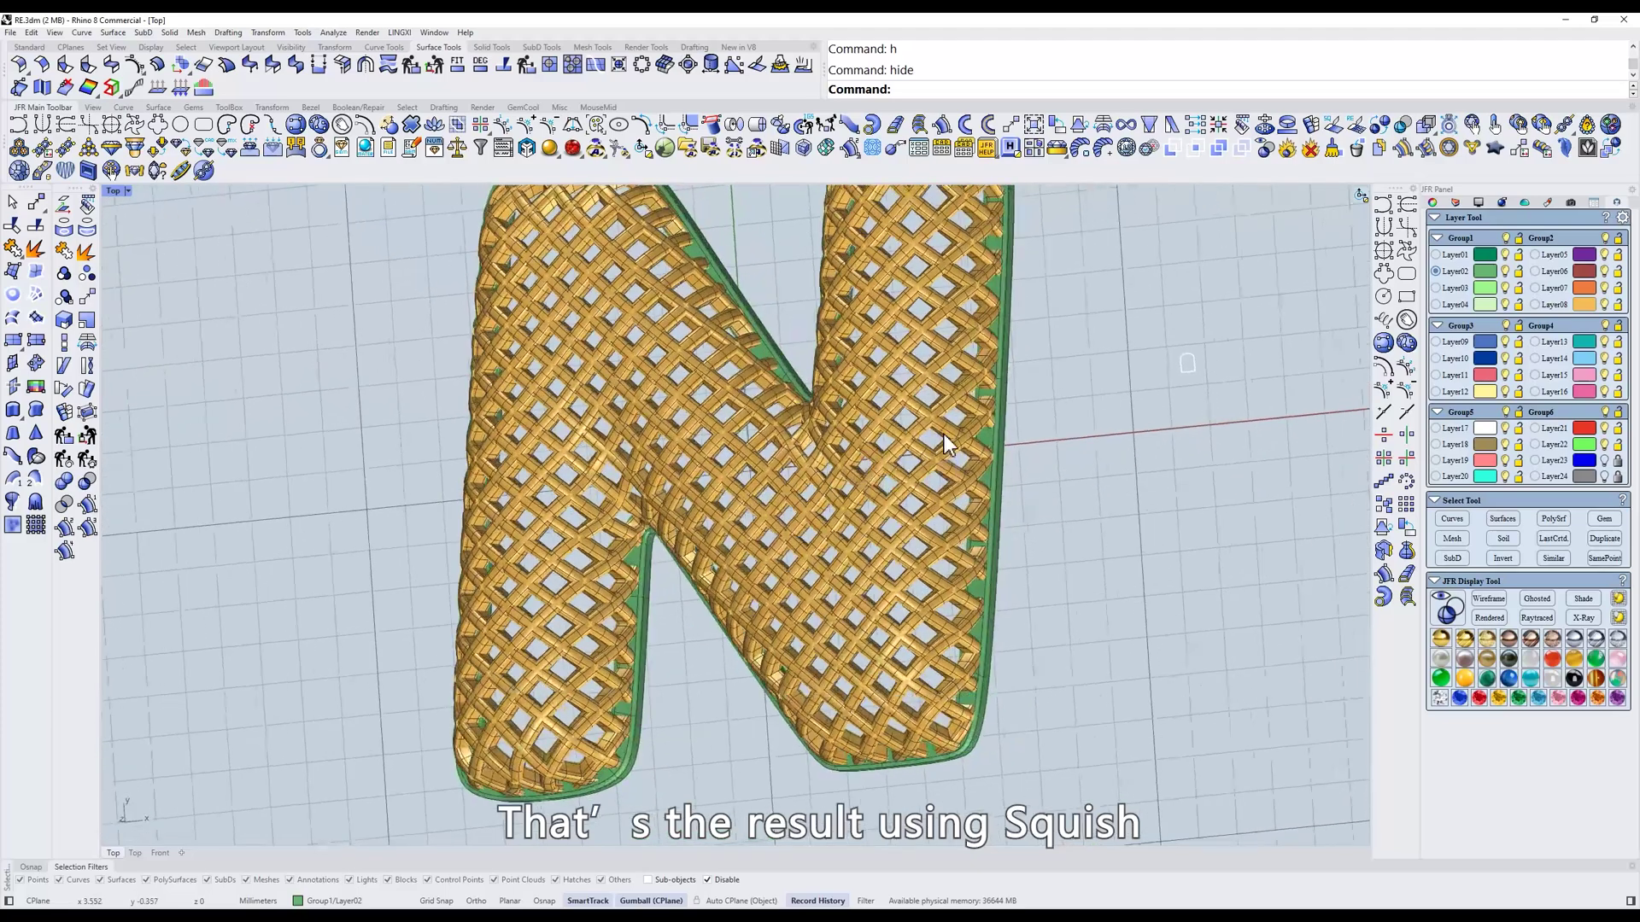
{"action": "scroll", "coordinate": [952, 457], "scroll_direction": "down", "scroll_amount": 3}
{"action": "scroll", "coordinate": [965, 474], "scroll_direction": "up", "scroll_amount": 2}
{"action": "type", "text": "t"}
{"action": "key", "text": "Return"}
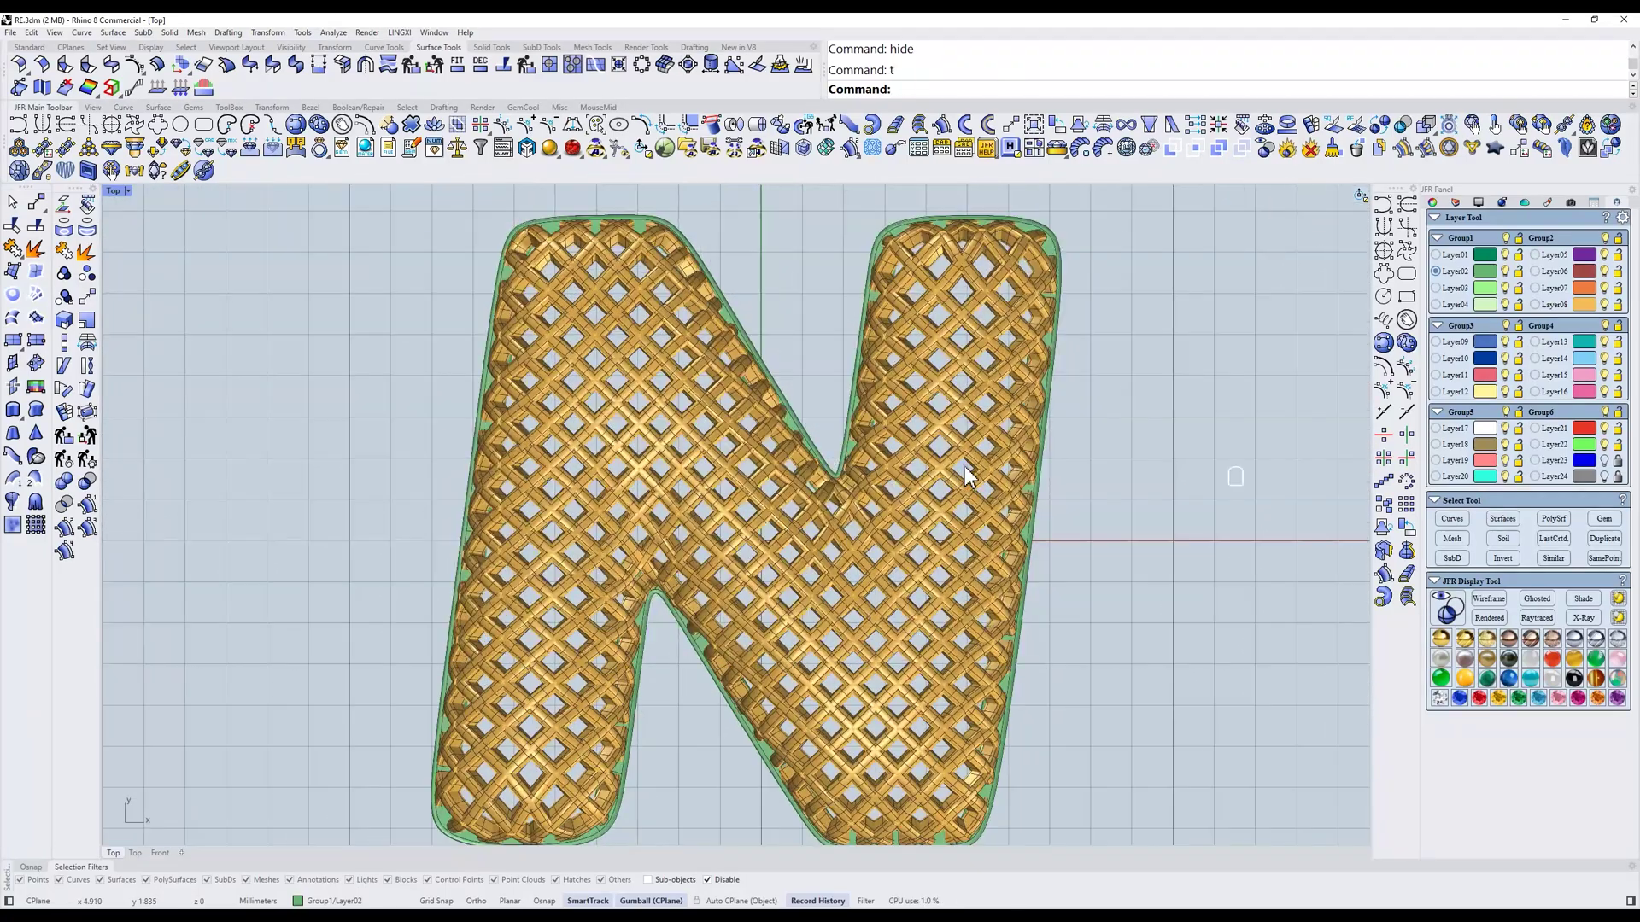
Undo the last hide, then copy the letter's domed surface and rim surfaces beside the original lattice letter
{"action": "key", "text": "ctrl+z"}
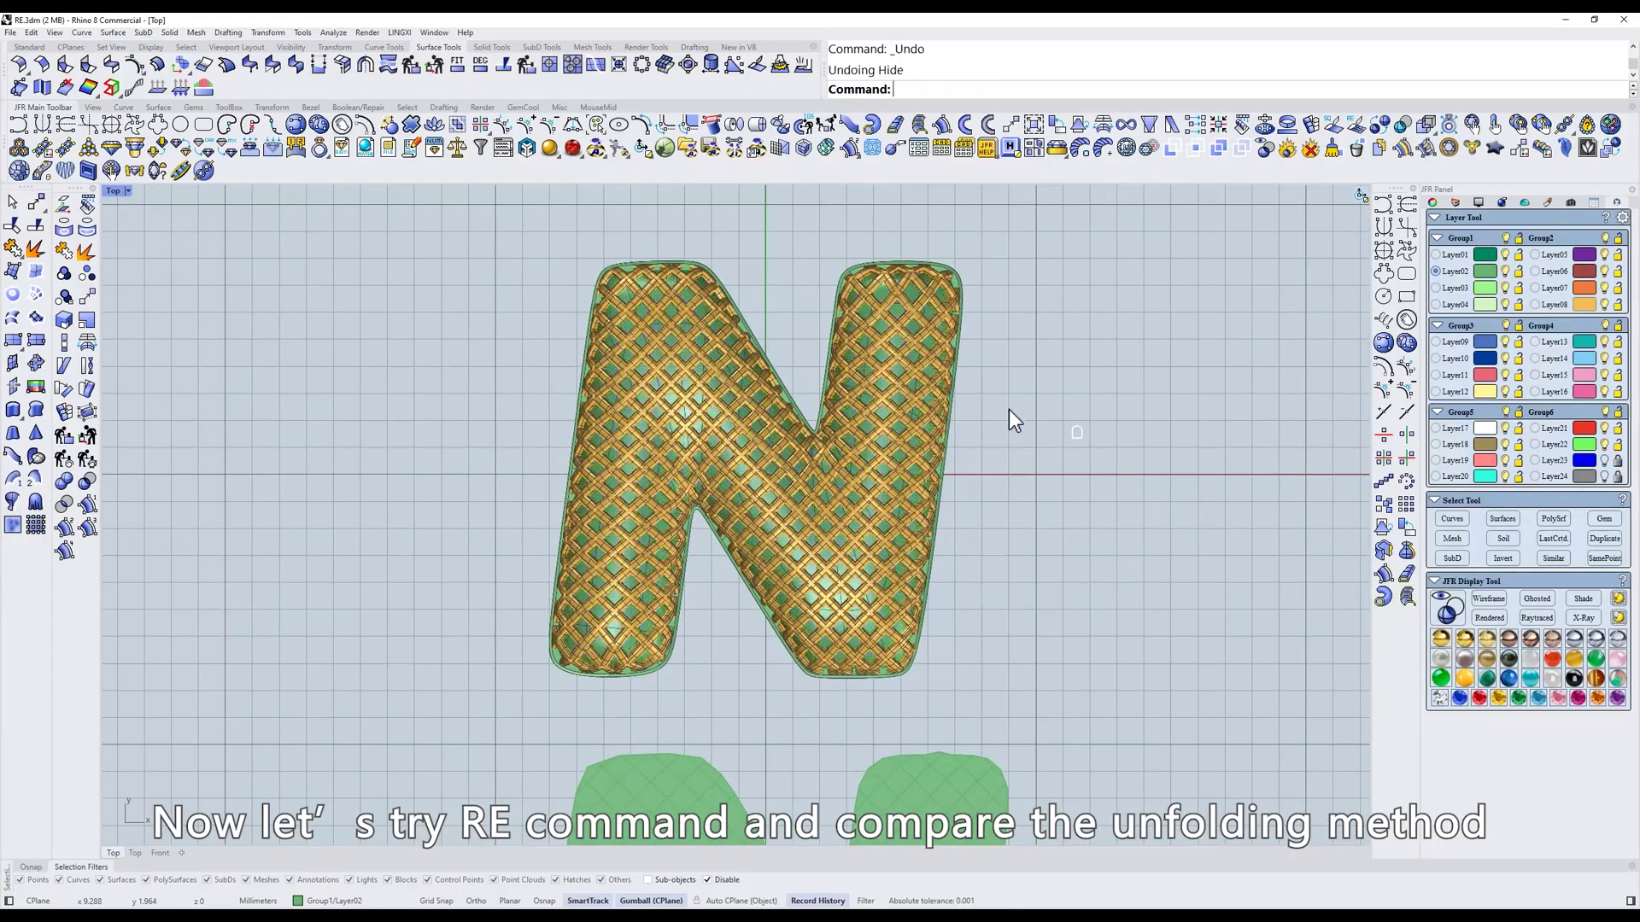
{"action": "scroll", "coordinate": [1008, 409], "scroll_direction": "up", "scroll_amount": 5}
{"action": "left_click", "coordinate": [849, 336]}
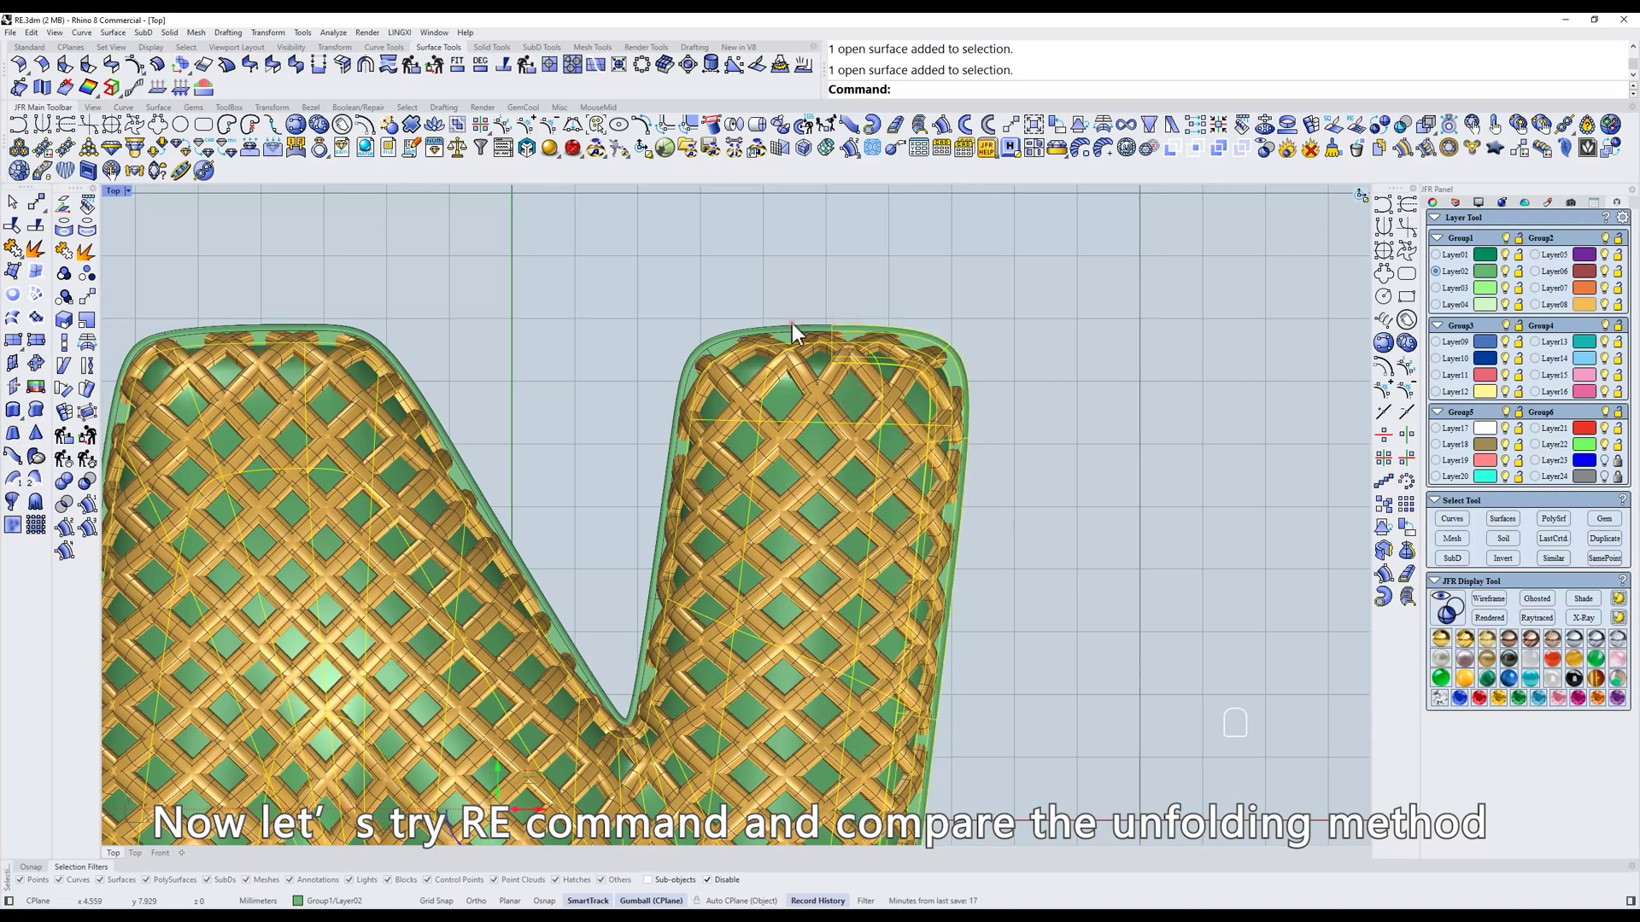
{"action": "scroll", "coordinate": [833, 512], "scroll_direction": "down", "scroll_amount": 4}
{"action": "left_click_drag", "start_coordinate": [661, 510], "coordinate": [1148, 511]}
{"action": "key", "text": "alt"}
{"action": "right_click_drag", "start_coordinate": [1149, 511], "coordinate": [1037, 447]}
{"action": "left_click", "coordinate": [1038, 434]}
{"action": "left_click", "coordinate": [1042, 325]}
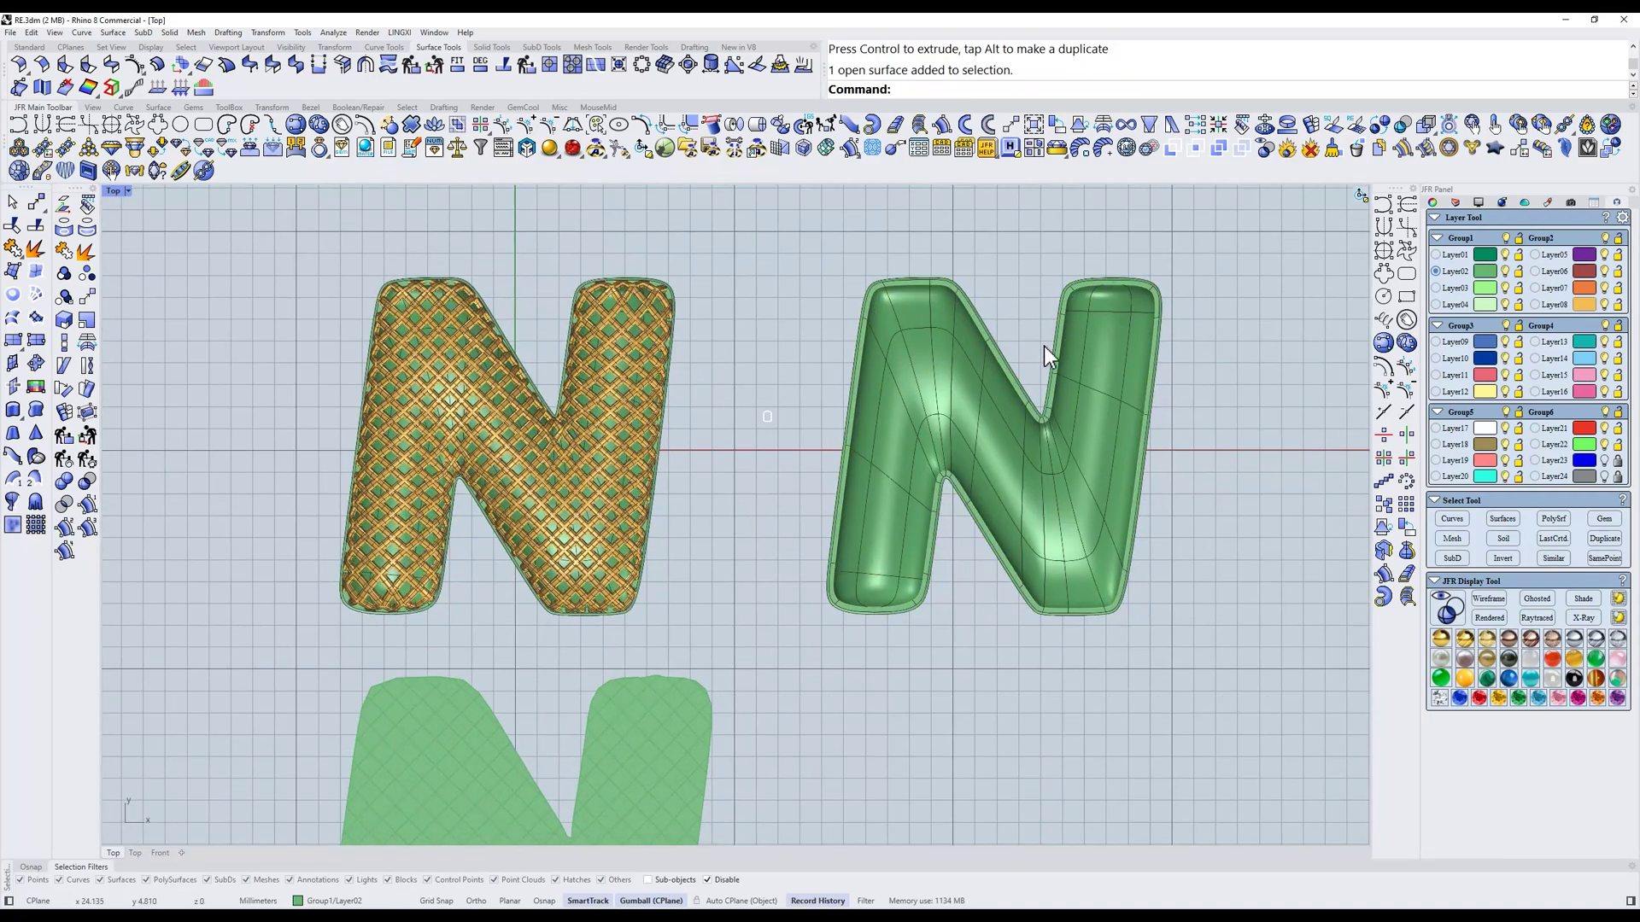
Flatten the copied letter's domed surface with the RE unfolding command, without any extra points or curves
{"action": "scroll", "coordinate": [1008, 333], "scroll_direction": "up", "scroll_amount": 2}
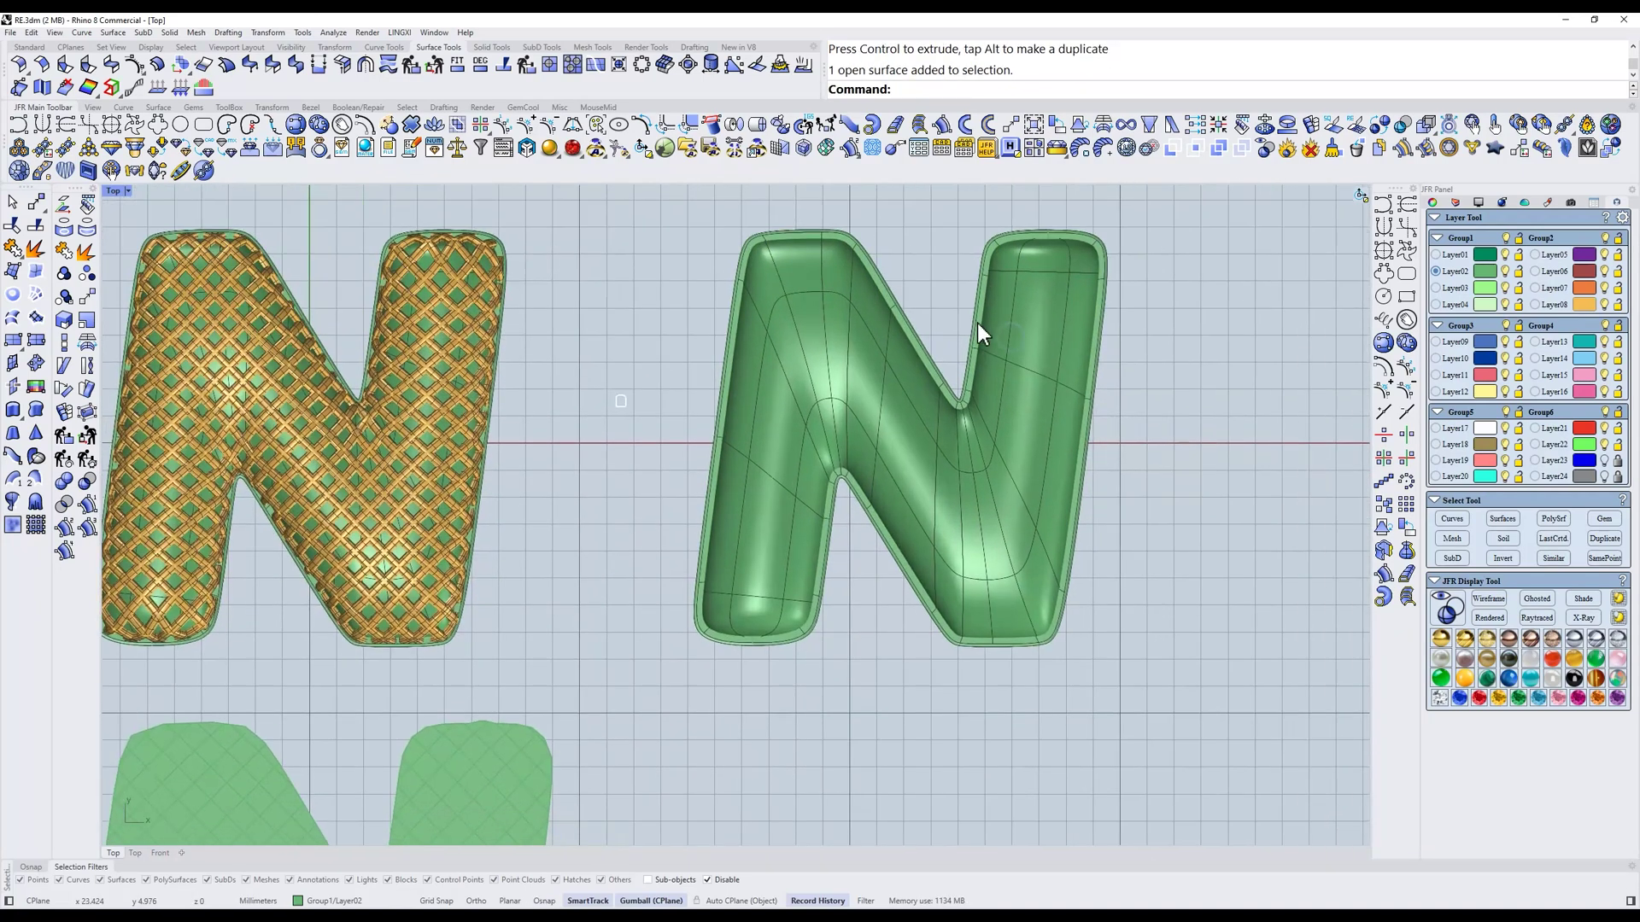
{"action": "left_click", "coordinate": [1312, 159]}
{"action": "left_click", "coordinate": [1022, 357]}
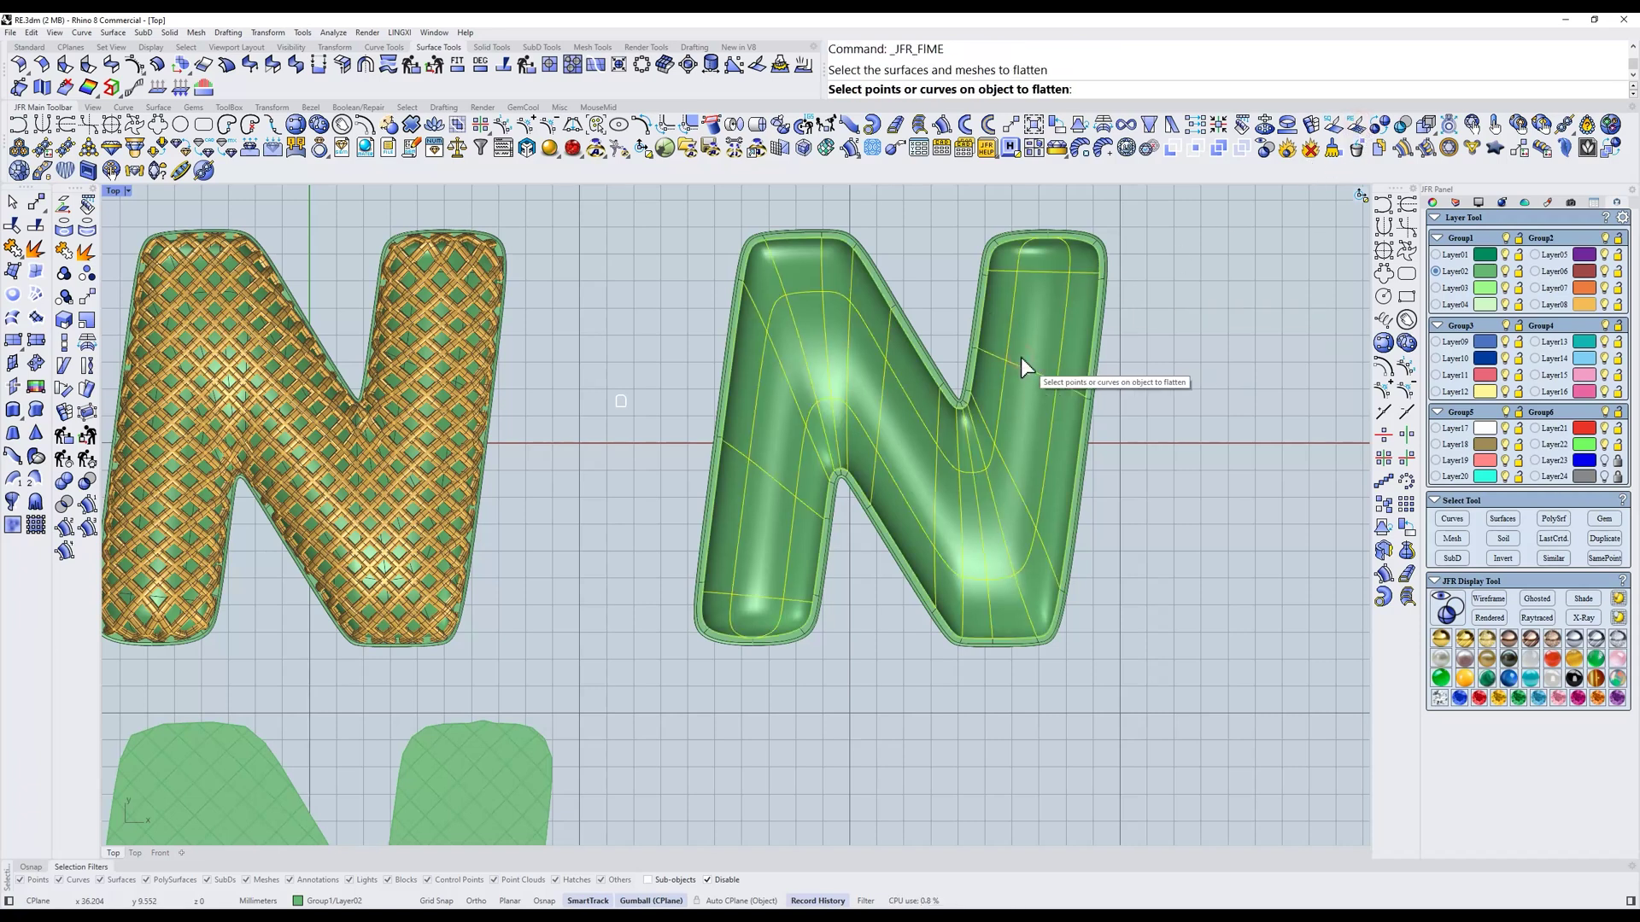
{"action": "right_click", "coordinate": [1022, 357]}
{"action": "scroll", "coordinate": [1021, 357], "scroll_direction": "down", "scroll_amount": 2}
{"action": "right_click_drag", "start_coordinate": [911, 400], "coordinate": [889, 342]}
Move the unfolded mesh off the original lattice letter to the empty area below the copied letter
{"action": "left_click", "coordinate": [587, 238]}
{"action": "scroll", "coordinate": [589, 248], "scroll_direction": "down", "scroll_amount": 4}
{"action": "right_click_drag", "start_coordinate": [610, 295], "coordinate": [616, 314]}
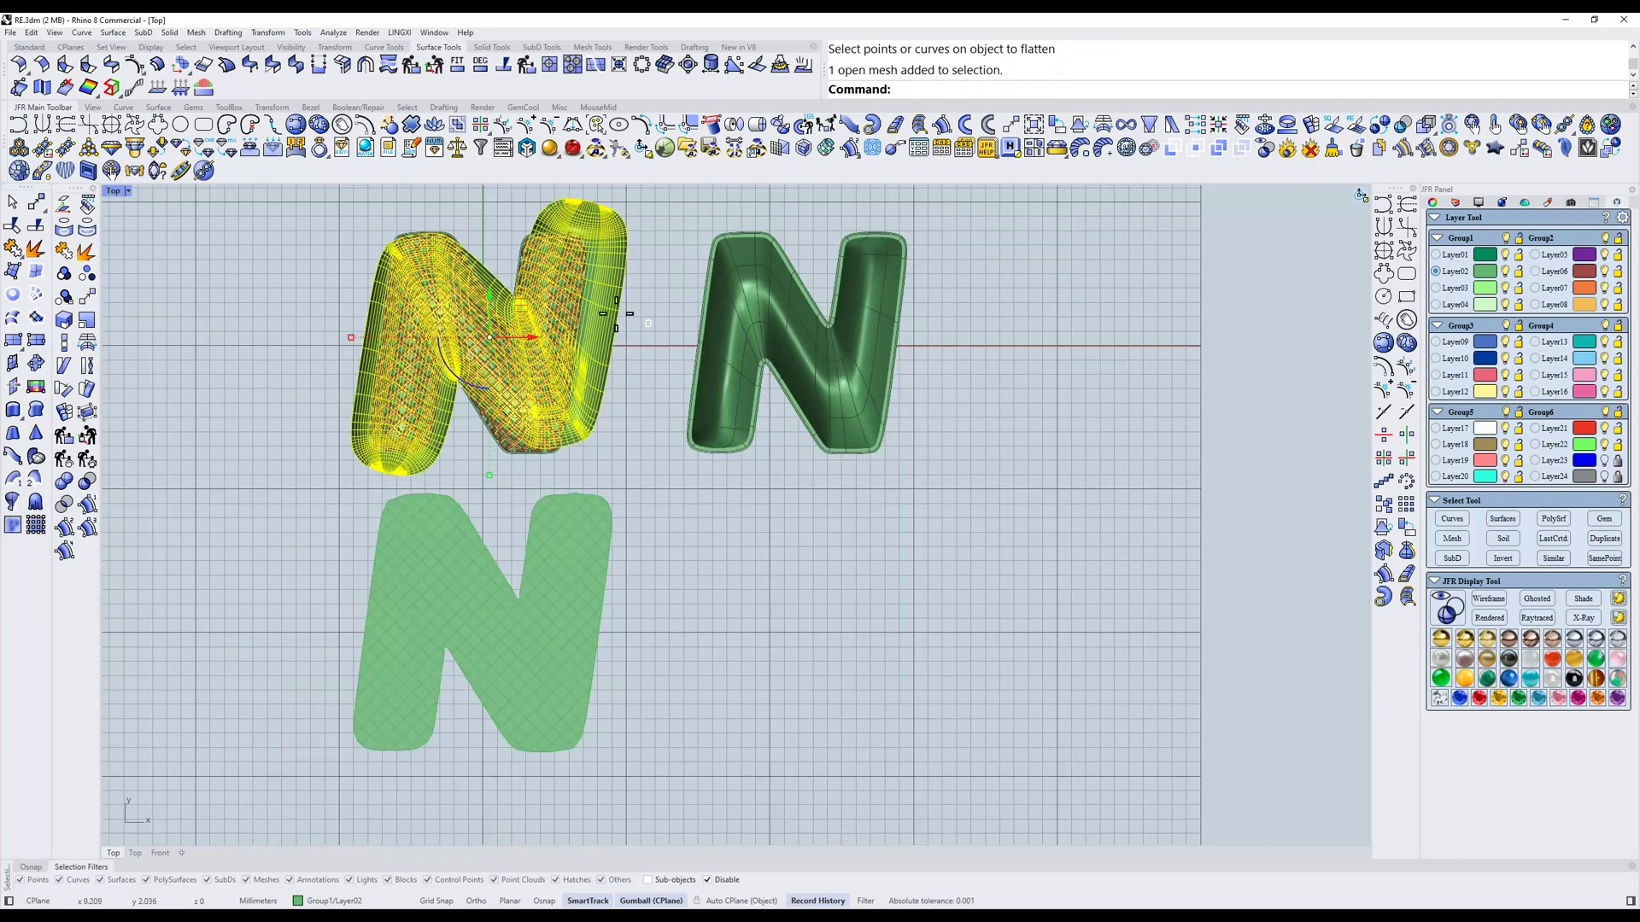
{"action": "type", "text": "m"}
{"action": "key", "text": "Return"}
{"action": "left_click", "coordinate": [615, 314]}
{"action": "left_click", "coordinate": [922, 613]}
{"action": "left_click", "coordinate": [955, 437]}
Inspect the domed surface and the overlapping mesh generated from it on the copied letter
{"action": "scroll", "coordinate": [882, 528], "scroll_direction": "up", "scroll_amount": 6}
{"action": "right_click_drag", "start_coordinate": [882, 529], "coordinate": [945, 663]}
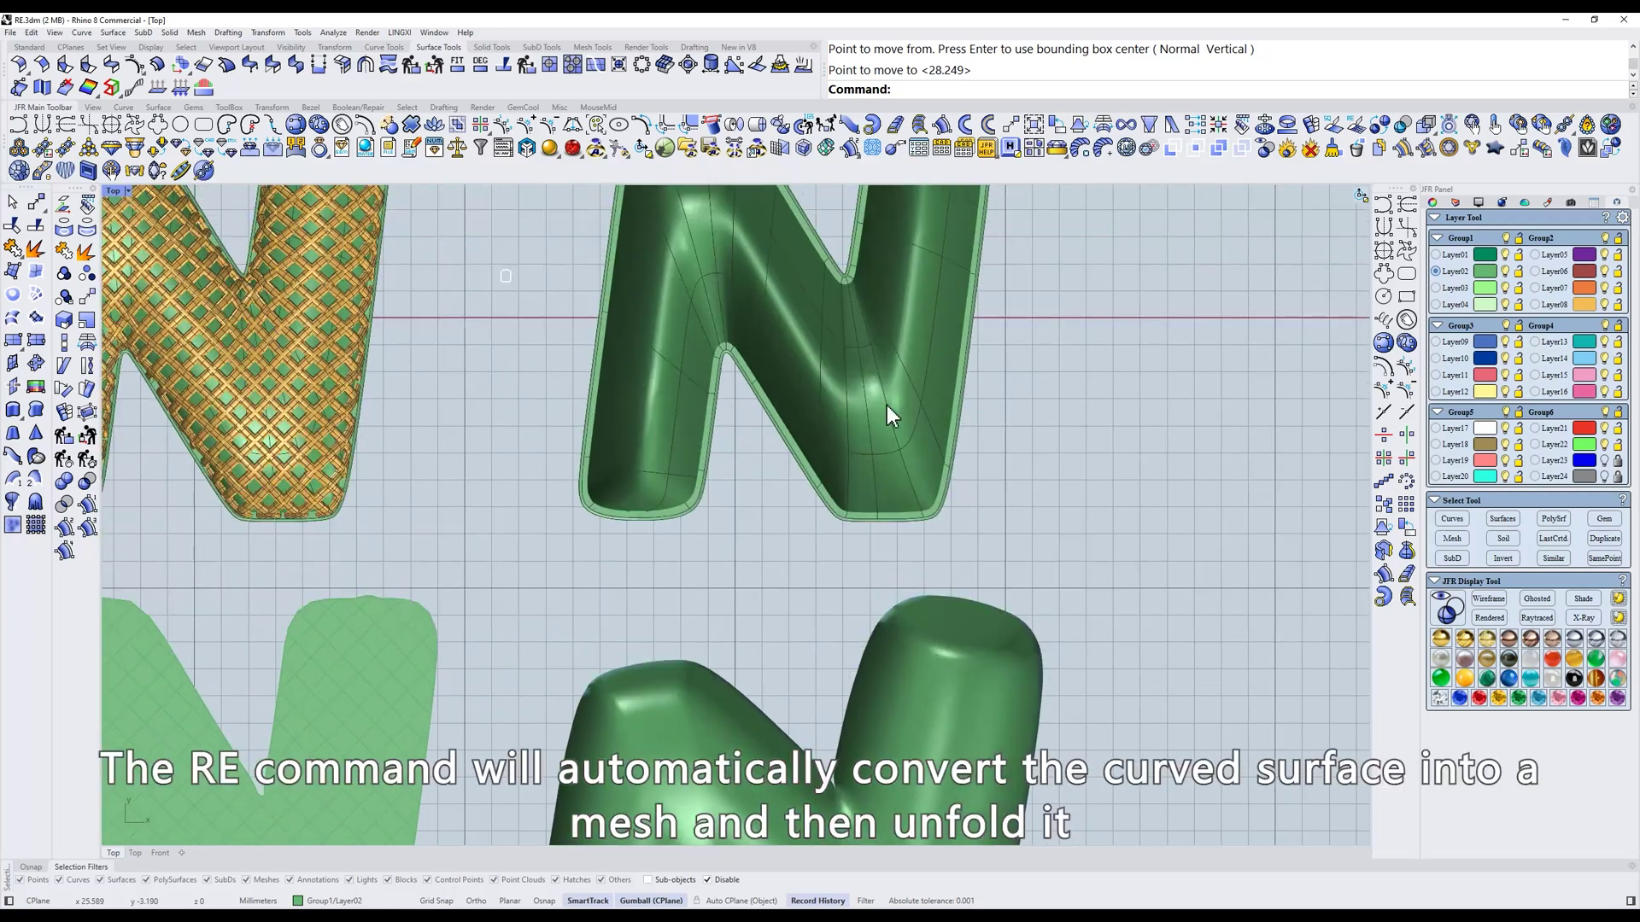
{"action": "left_click", "coordinate": [887, 405]}
{"action": "left_click", "coordinate": [883, 403]}
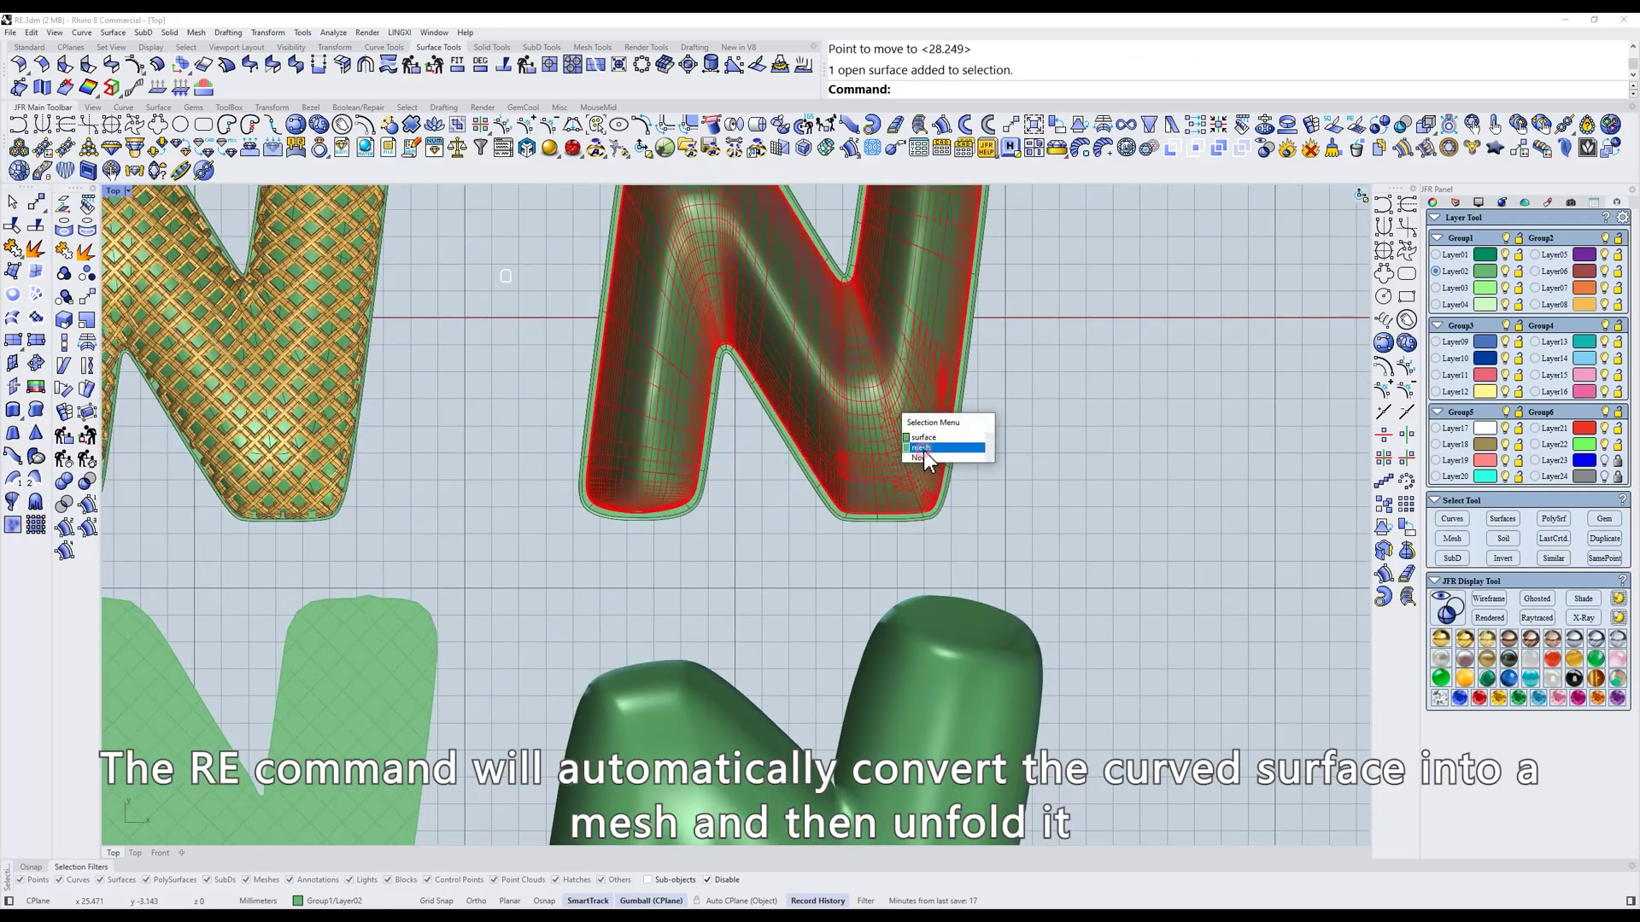
{"action": "left_click", "coordinate": [924, 449]}
{"action": "scroll", "coordinate": [871, 408], "scroll_direction": "down", "scroll_amount": 2}
{"action": "key", "text": "Escape"}
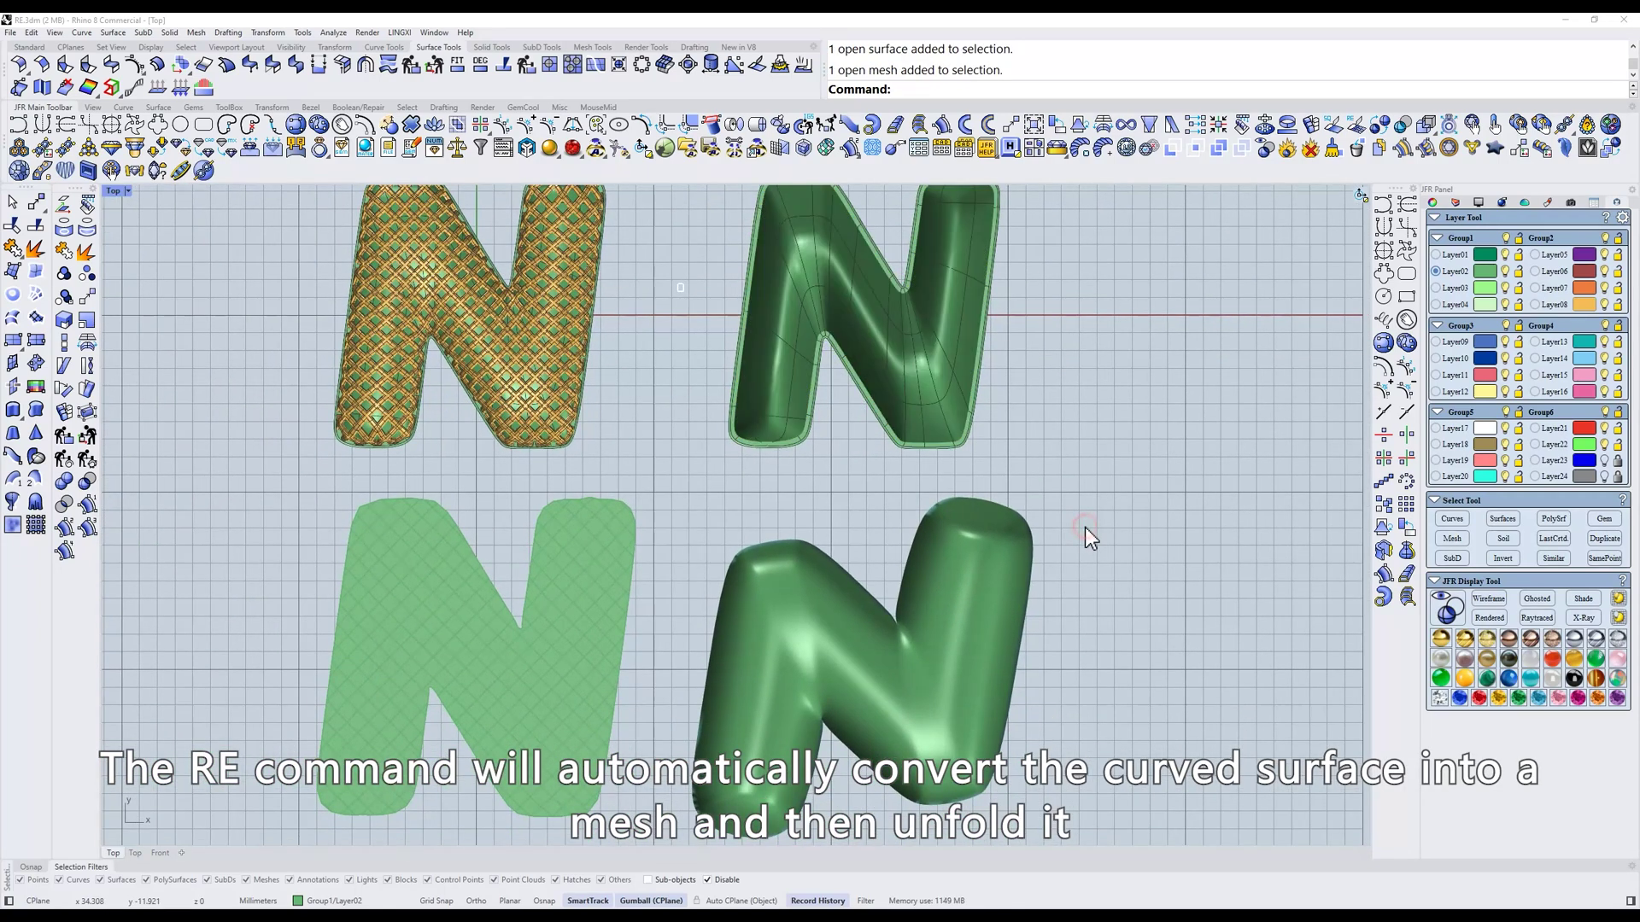
Start Auto Pattern on the unfolded mesh and choose the diagonal lattice pattern 009
{"action": "scroll", "coordinate": [913, 639], "scroll_direction": "up", "scroll_amount": 2}
{"action": "right_click_drag", "start_coordinate": [912, 639], "coordinate": [913, 586]}
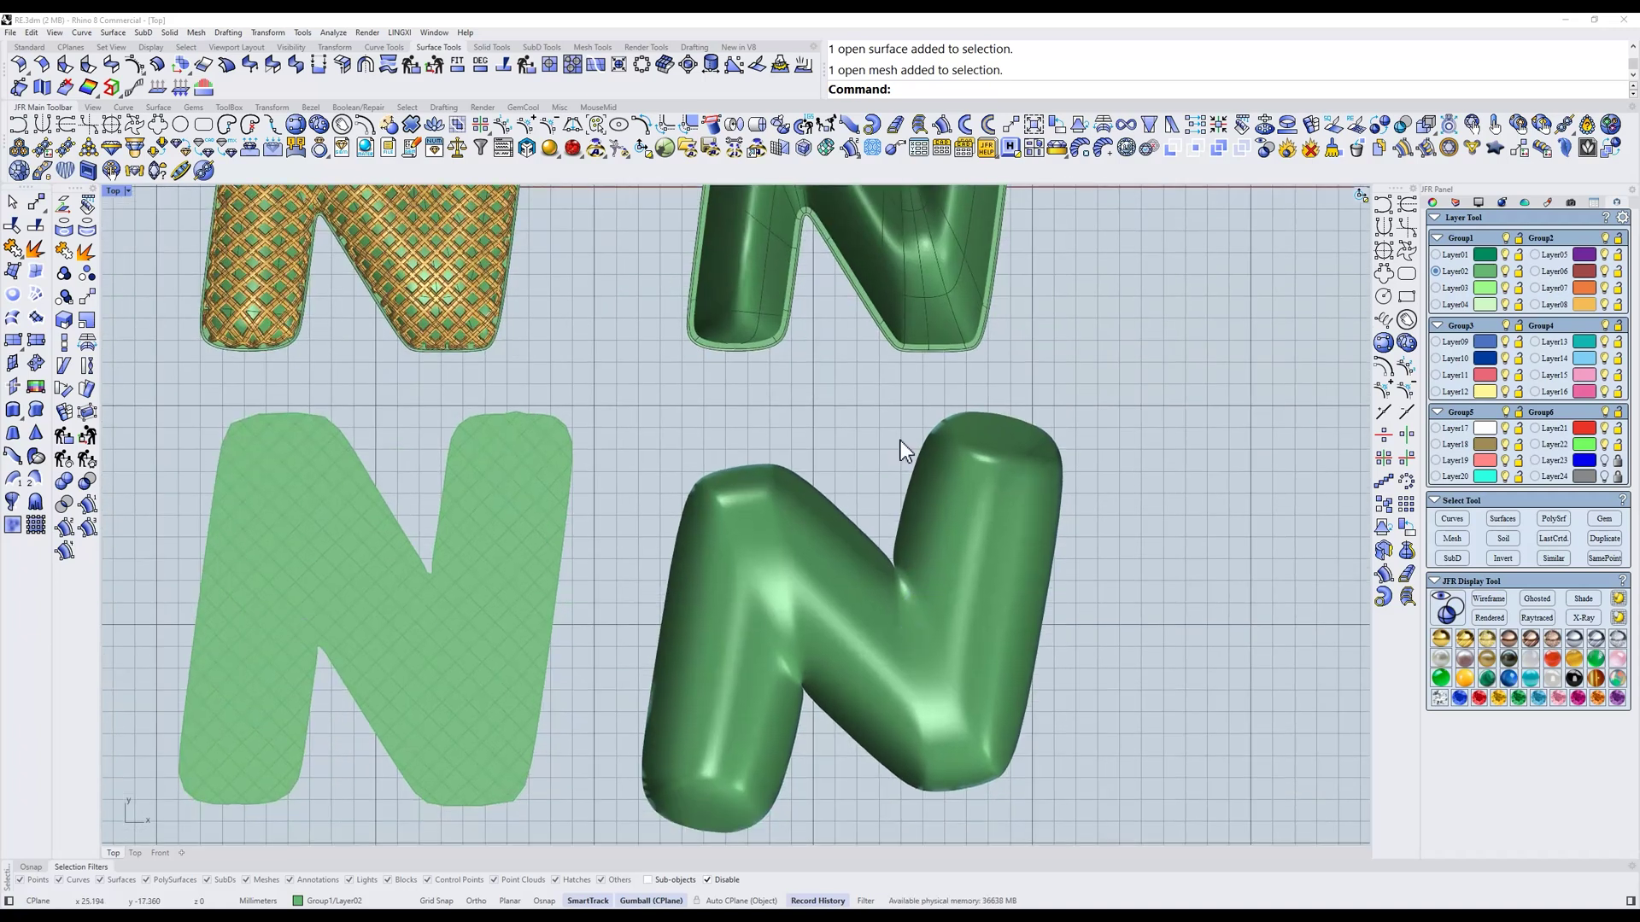
{"action": "left_click", "coordinate": [872, 147]}
{"action": "left_click", "coordinate": [1023, 309]}
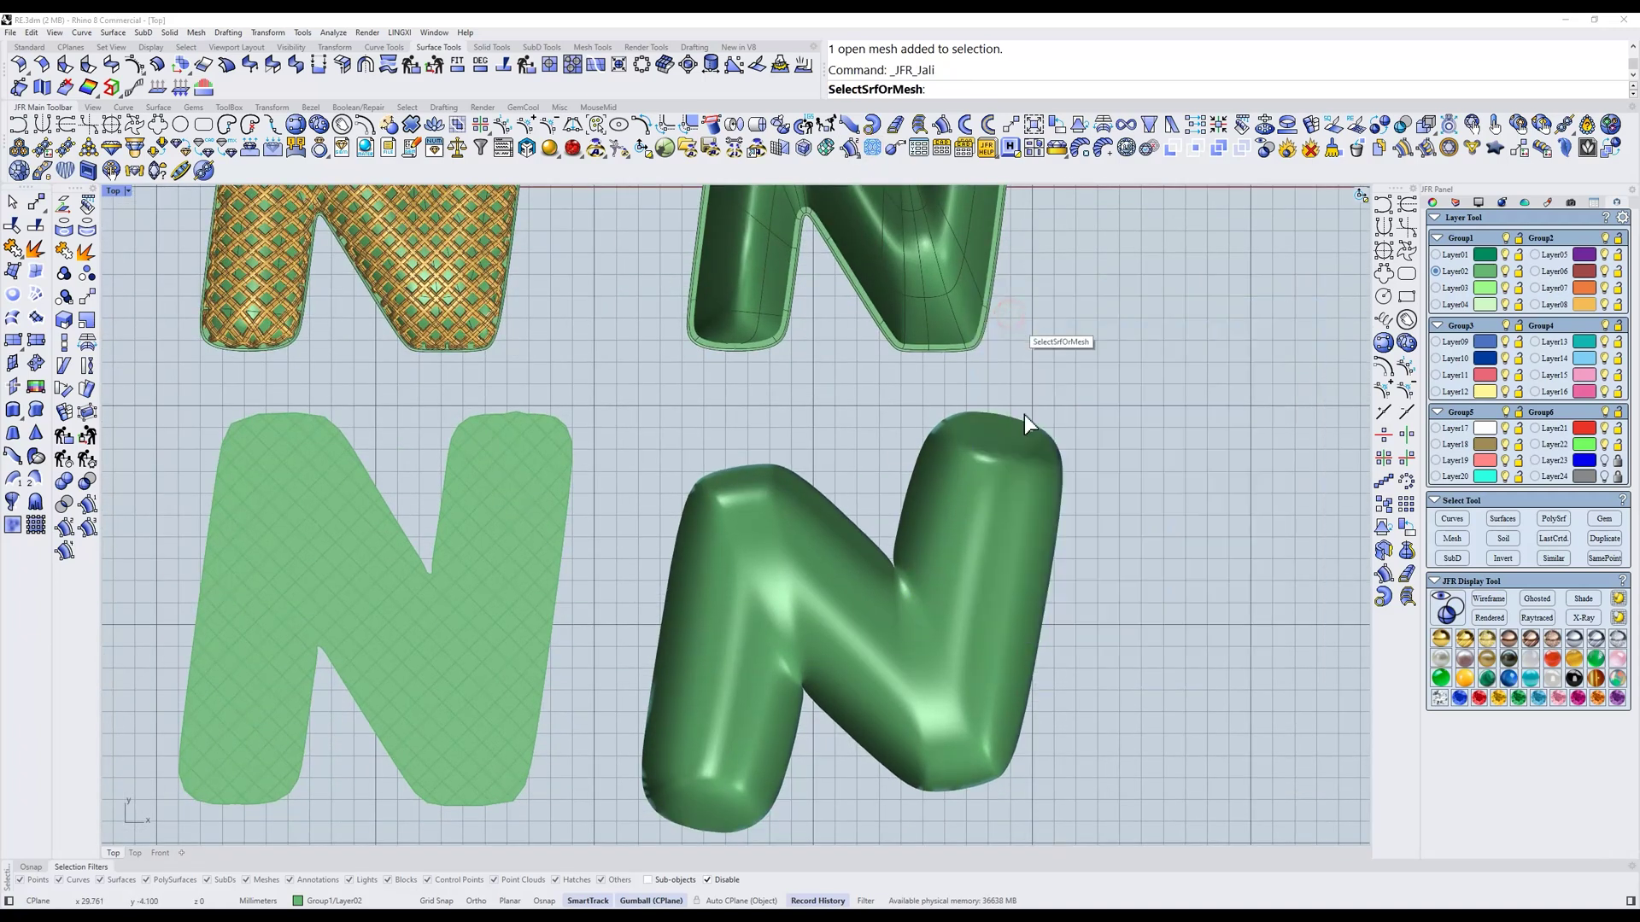
{"action": "left_click", "coordinate": [1000, 524]}
{"action": "right_click_drag", "start_coordinate": [834, 484], "coordinate": [715, 457]}
{"action": "left_click", "coordinate": [1194, 379]}
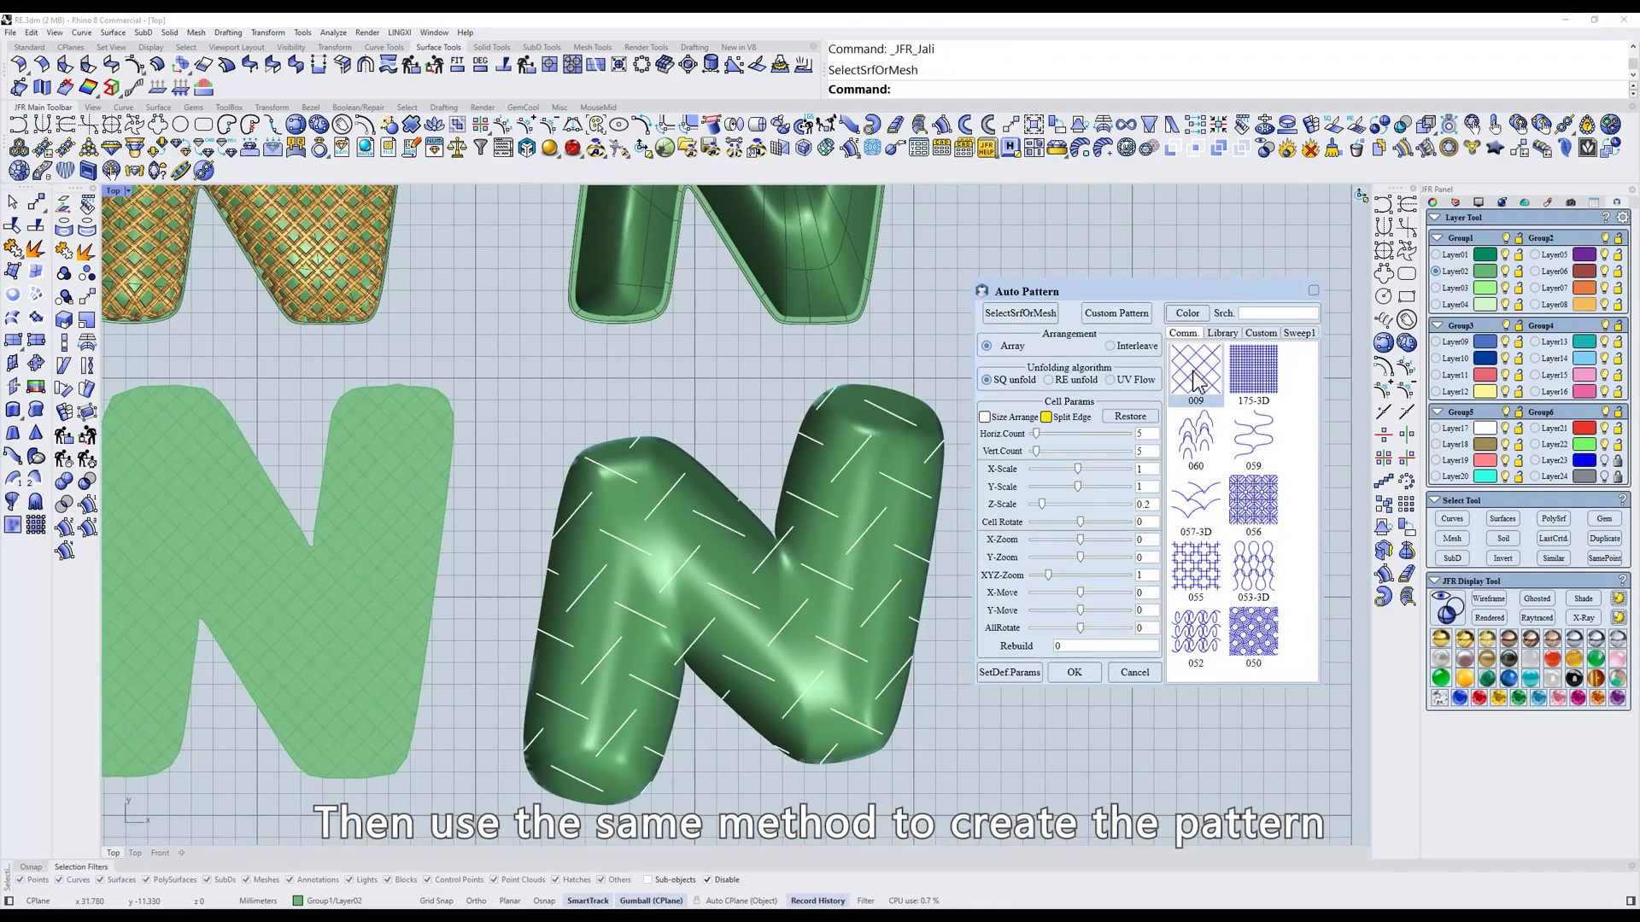
Set the pattern's horizontal and vertical counts to 16 and its Z-scale to 0, and create the curves
{"action": "left_click_drag", "start_coordinate": [1150, 436], "coordinate": [1105, 434]}
{"action": "key", "text": "Return"}
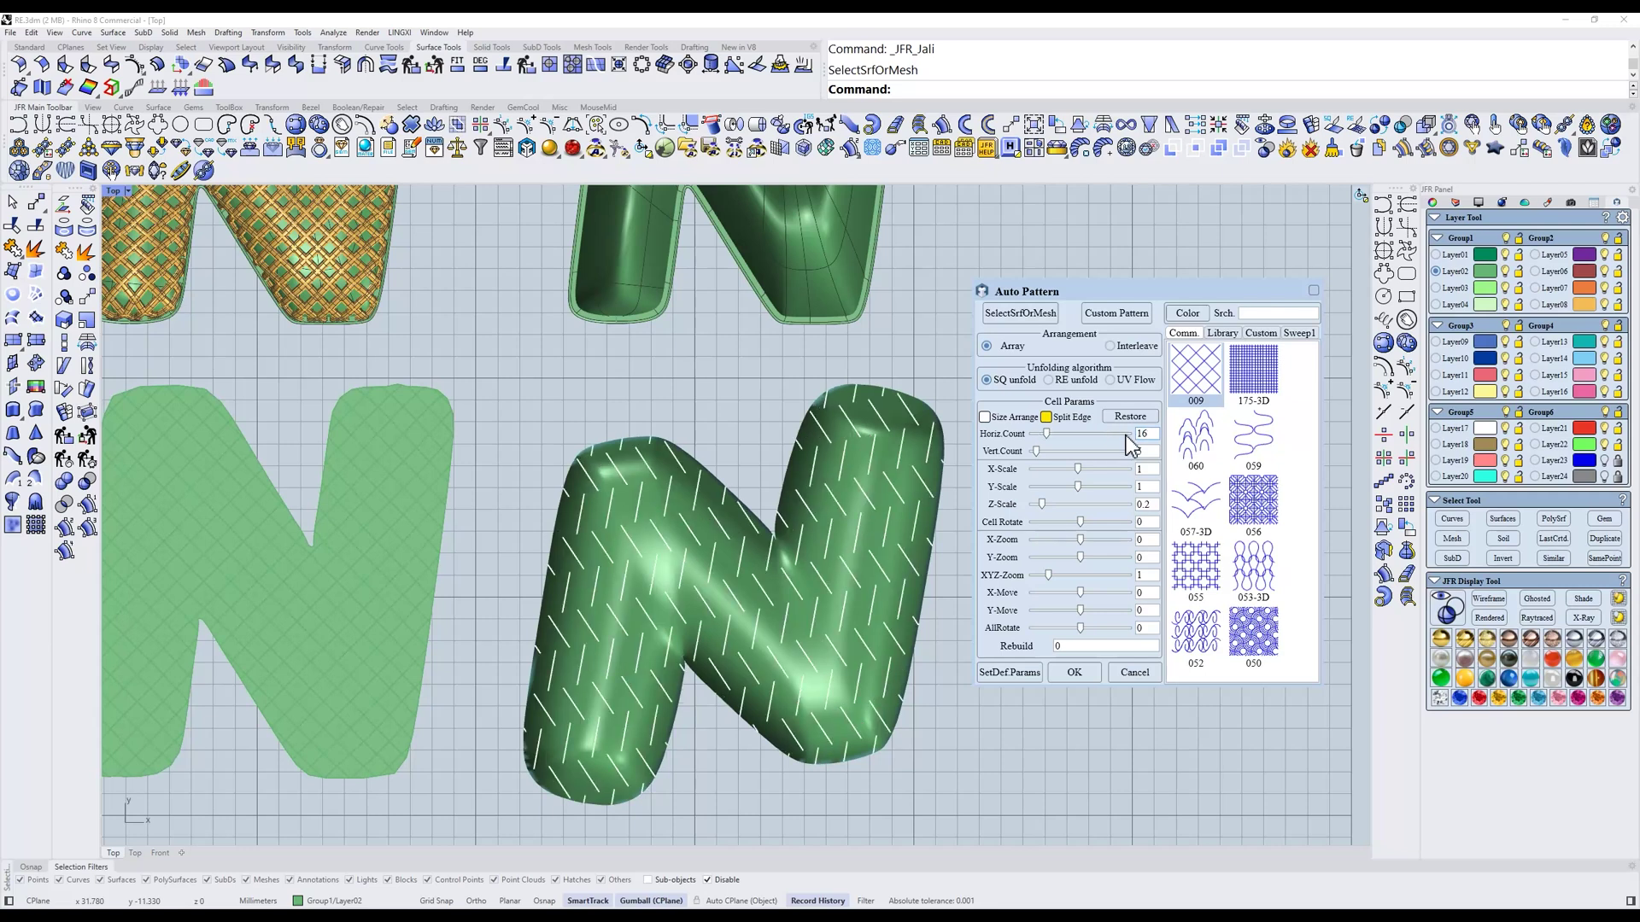
{"action": "double_click", "coordinate": [1140, 451]}
{"action": "type", "text": "16"}
{"action": "key", "text": "Return"}
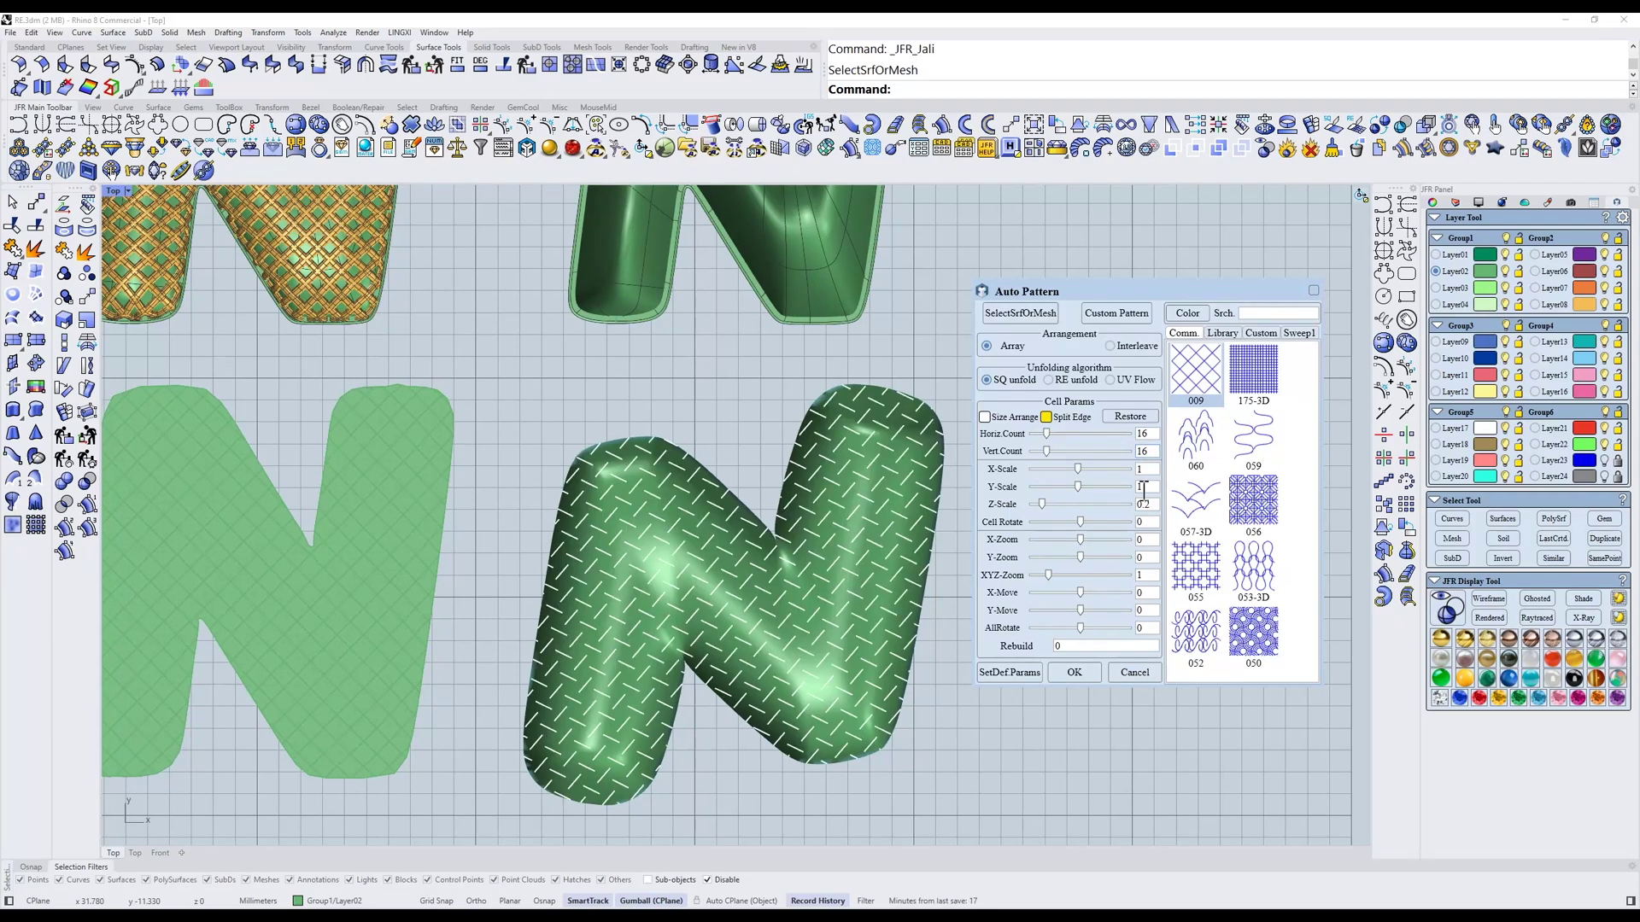
{"action": "double_click", "coordinate": [1144, 504]}
{"action": "type", "text": "0"}
{"action": "key", "text": "Return"}
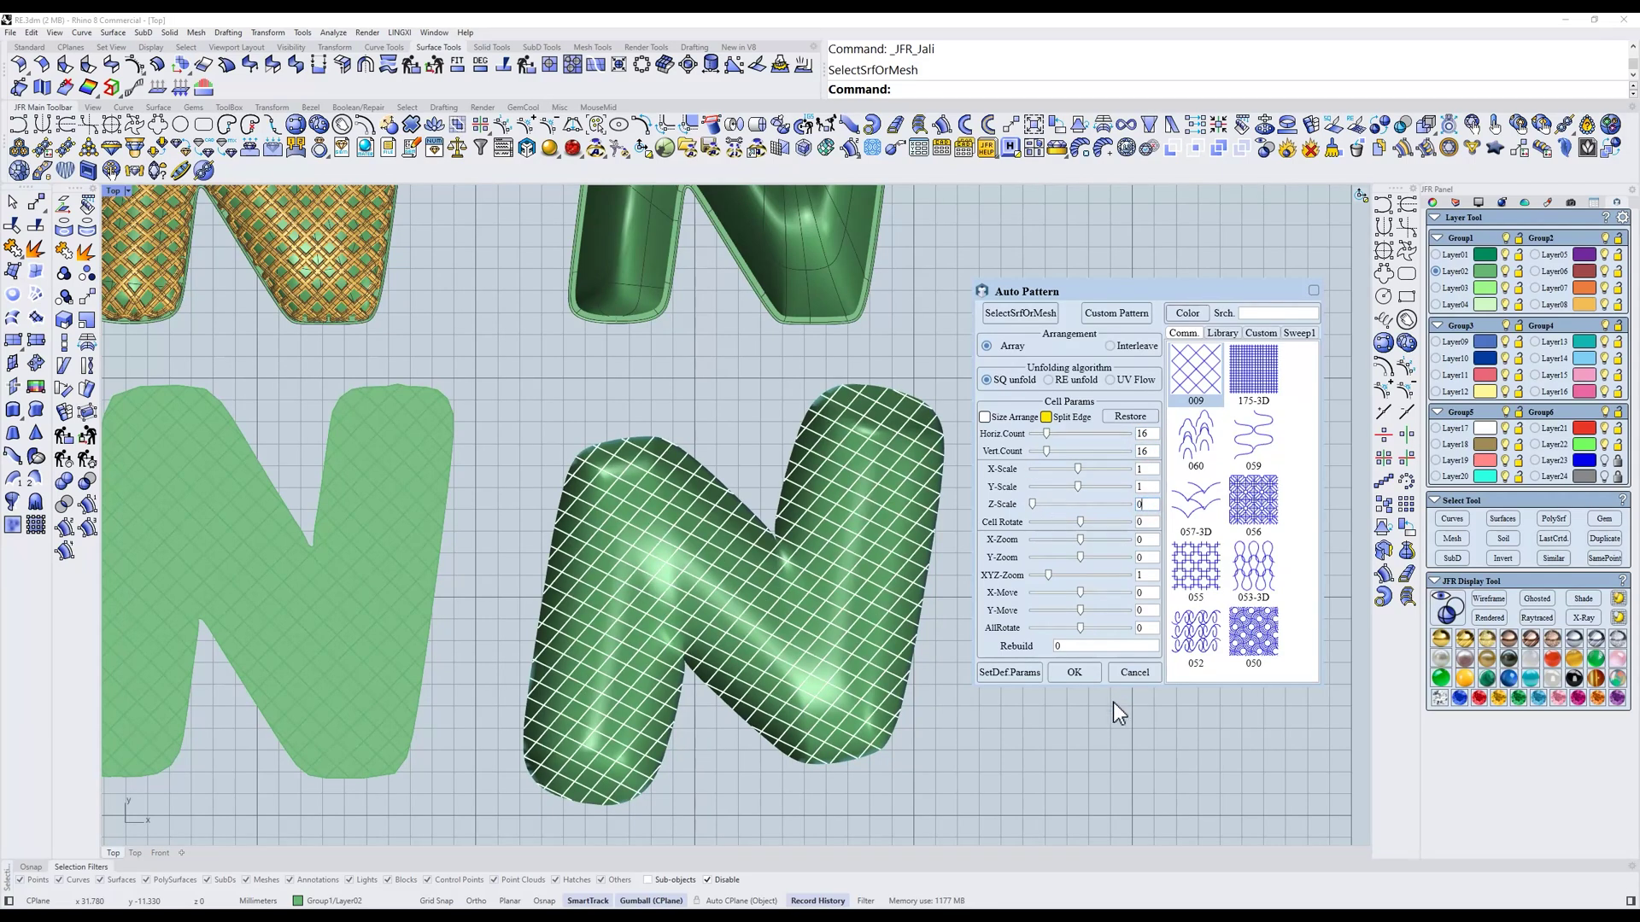
{"action": "left_click", "coordinate": [1076, 672]}
Flow the grouped lattice curves from the unfolded mesh onto the copied letter's mesh
{"action": "scroll", "coordinate": [919, 523], "scroll_direction": "up", "scroll_amount": 5}
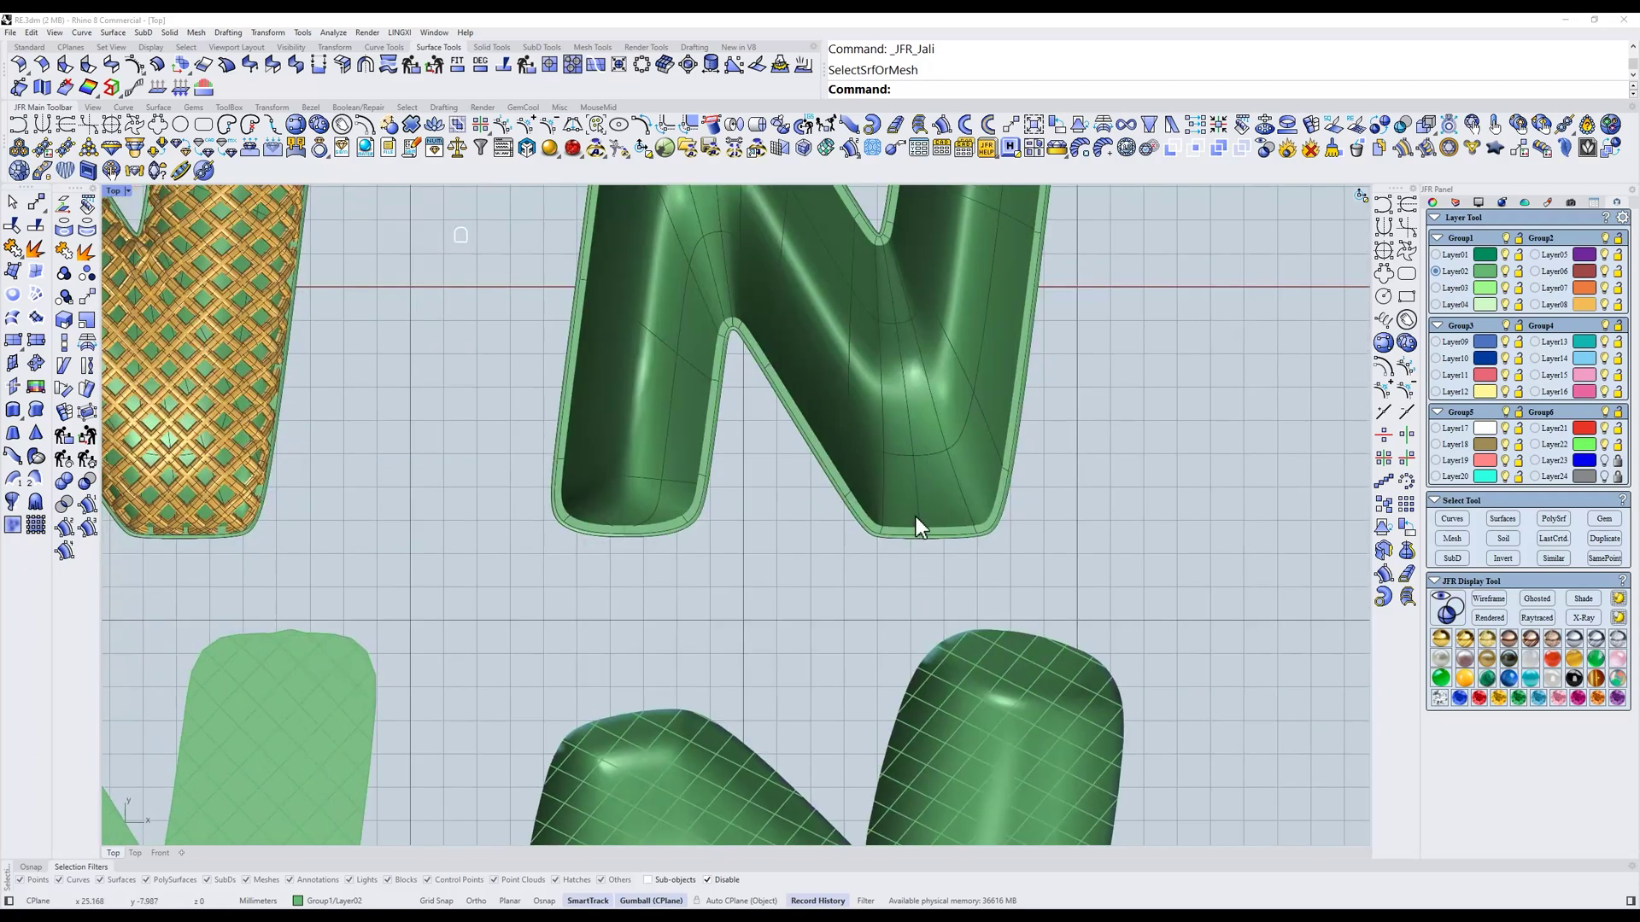
{"action": "type", "text": "w"}
{"action": "key", "text": "Return"}
{"action": "left_click", "coordinate": [996, 648]}
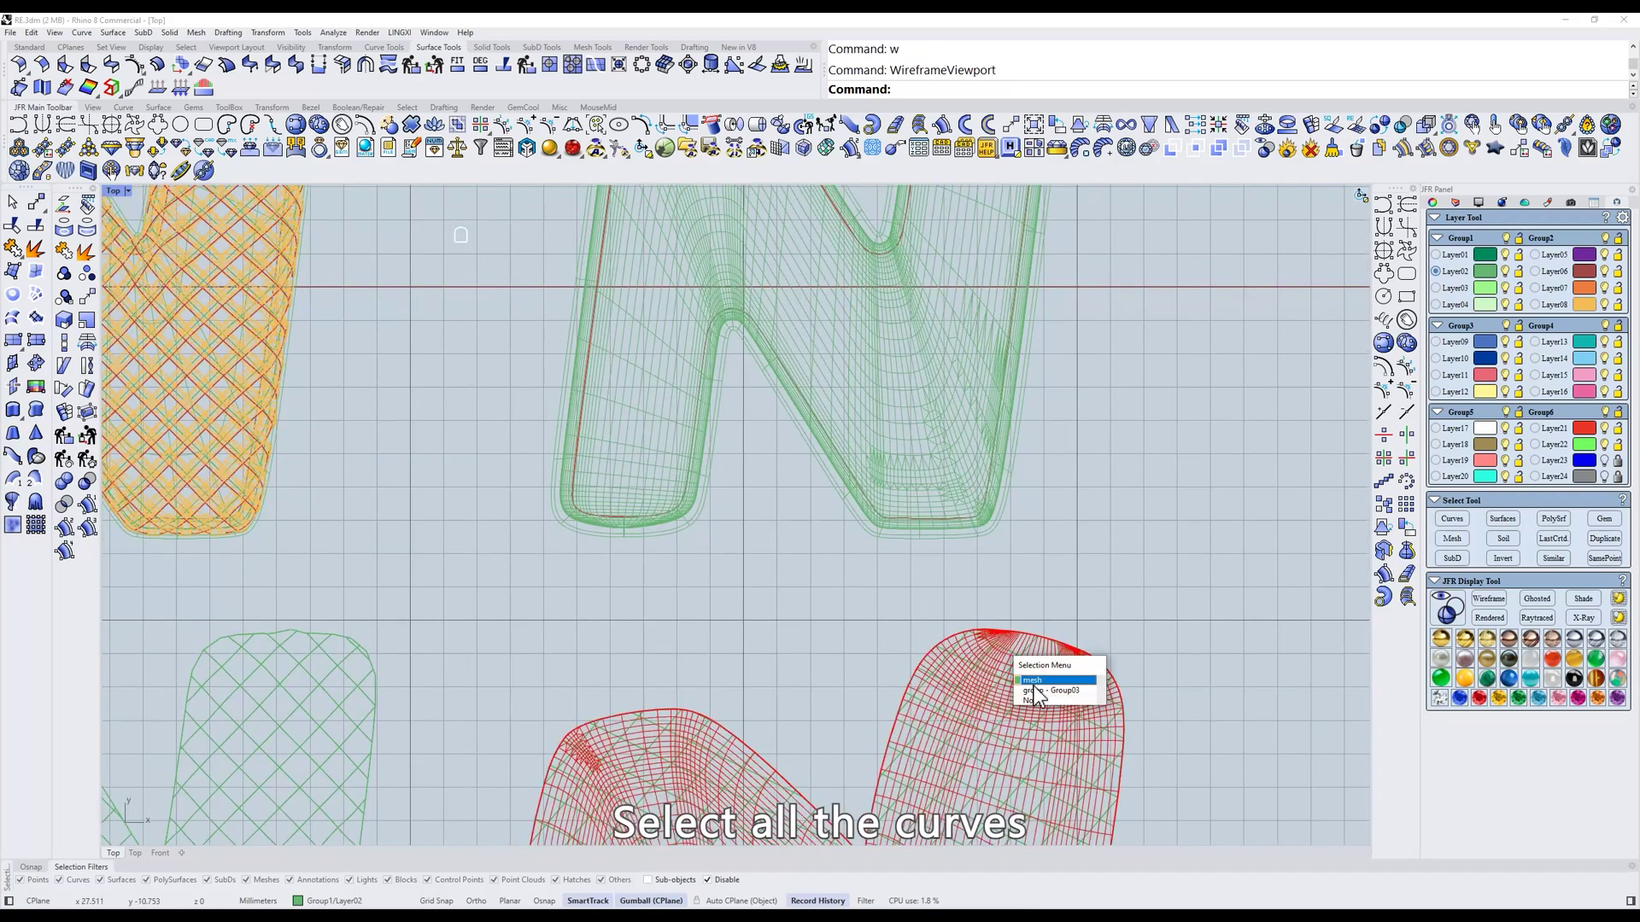
{"action": "left_click", "coordinate": [1034, 688]}
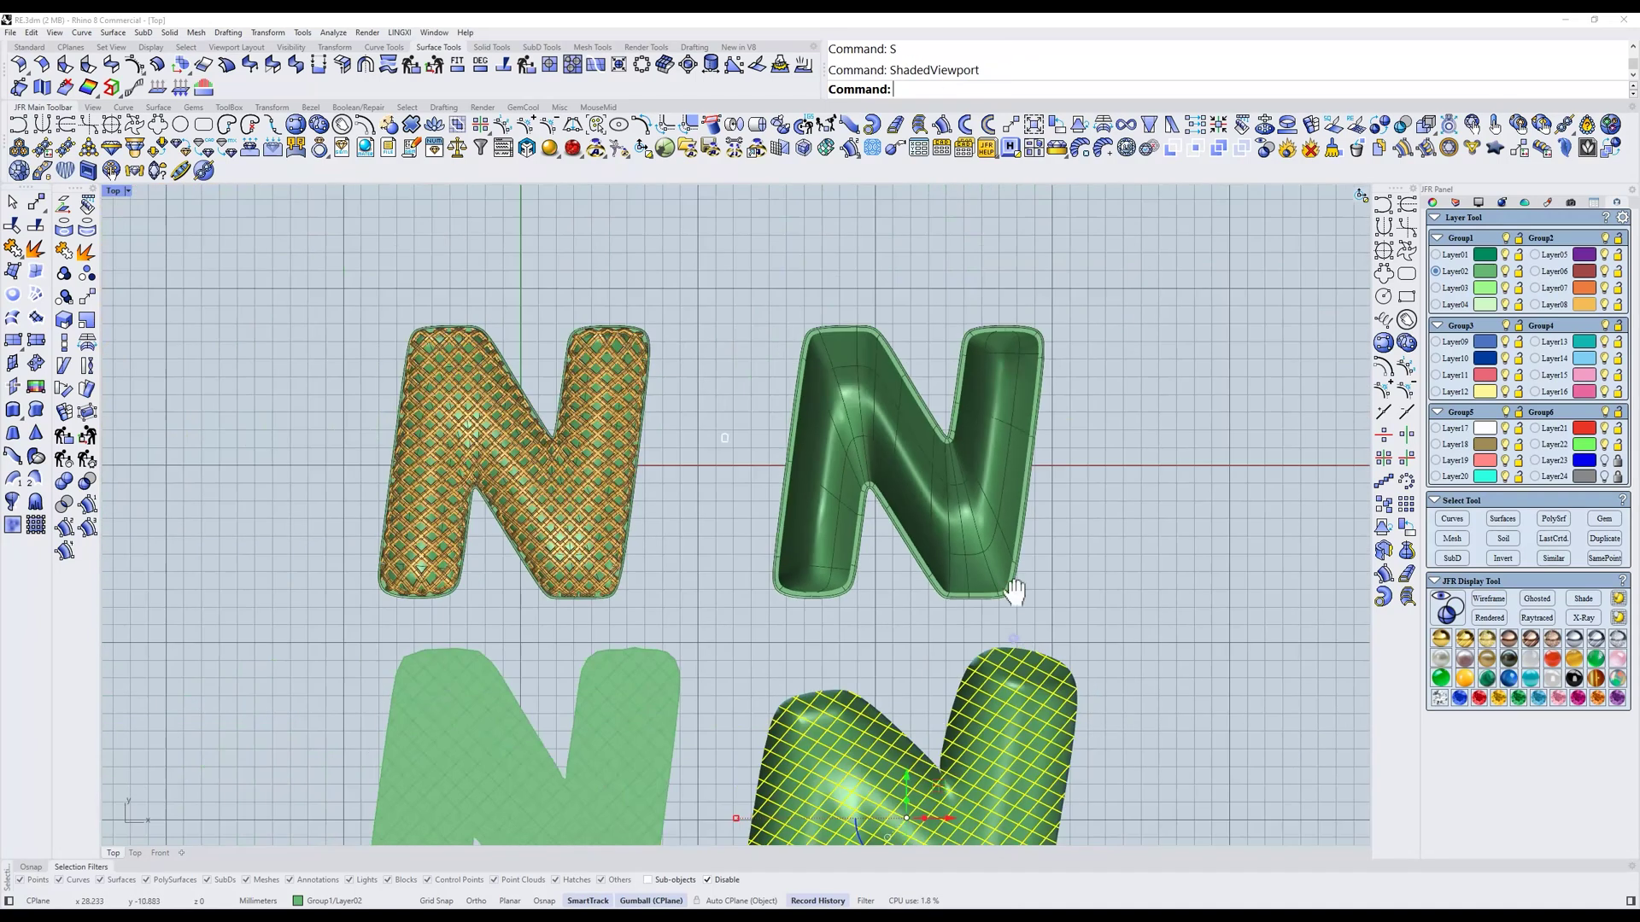
{"action": "scroll", "coordinate": [1135, 370], "scroll_direction": "up", "scroll_amount": 2}
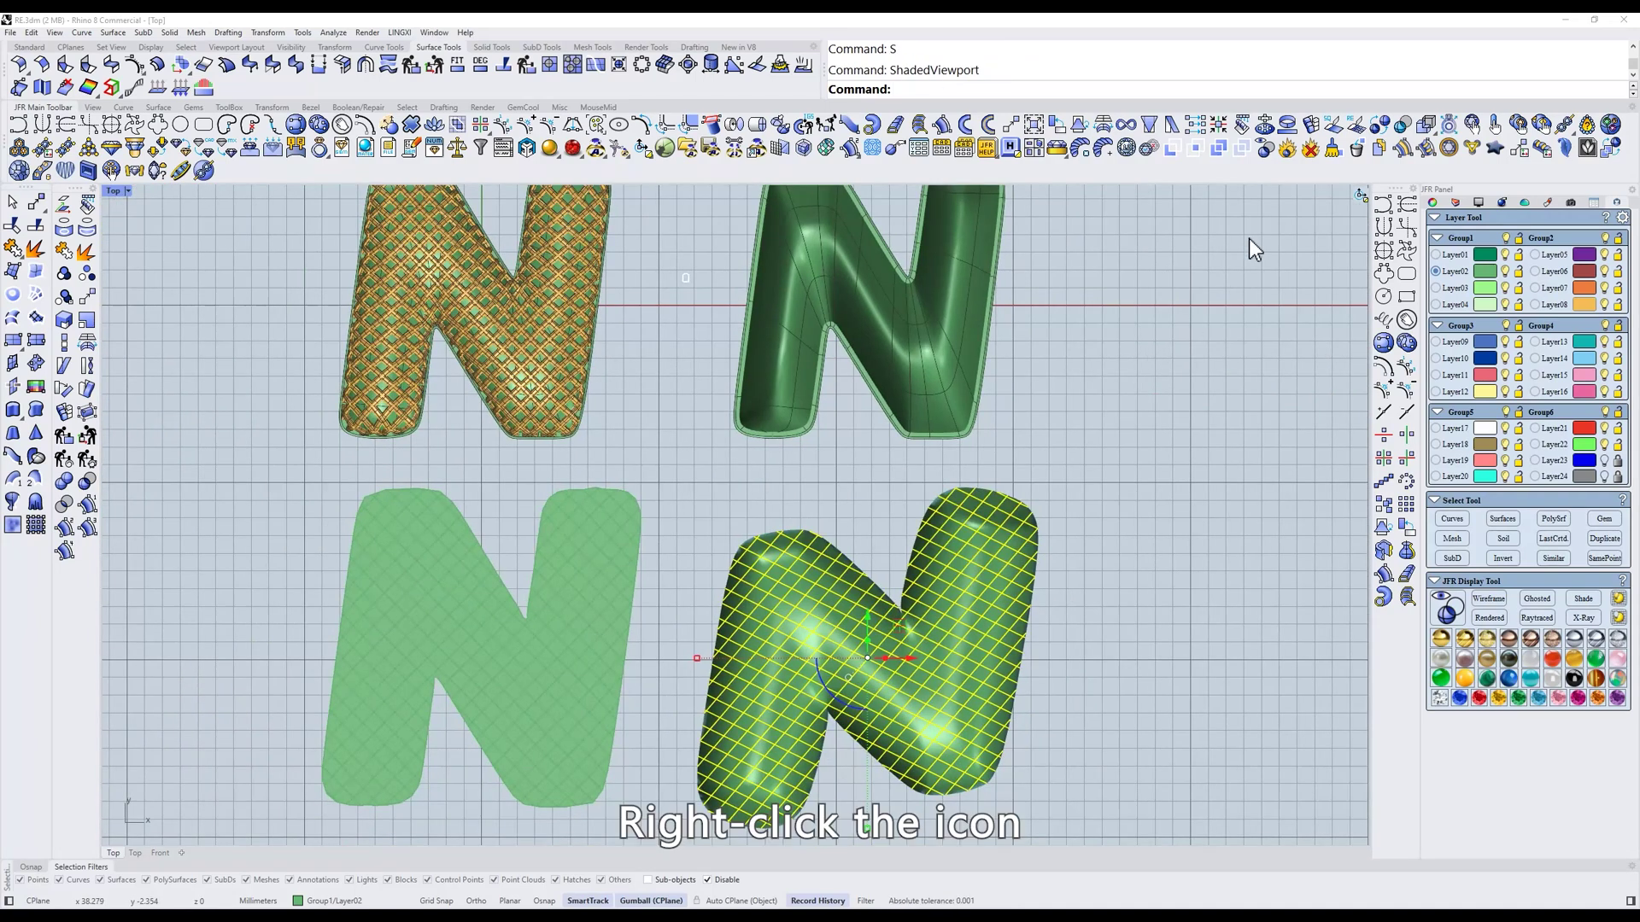
{"action": "right_click", "coordinate": [1355, 129]}
{"action": "left_click", "coordinate": [970, 584]}
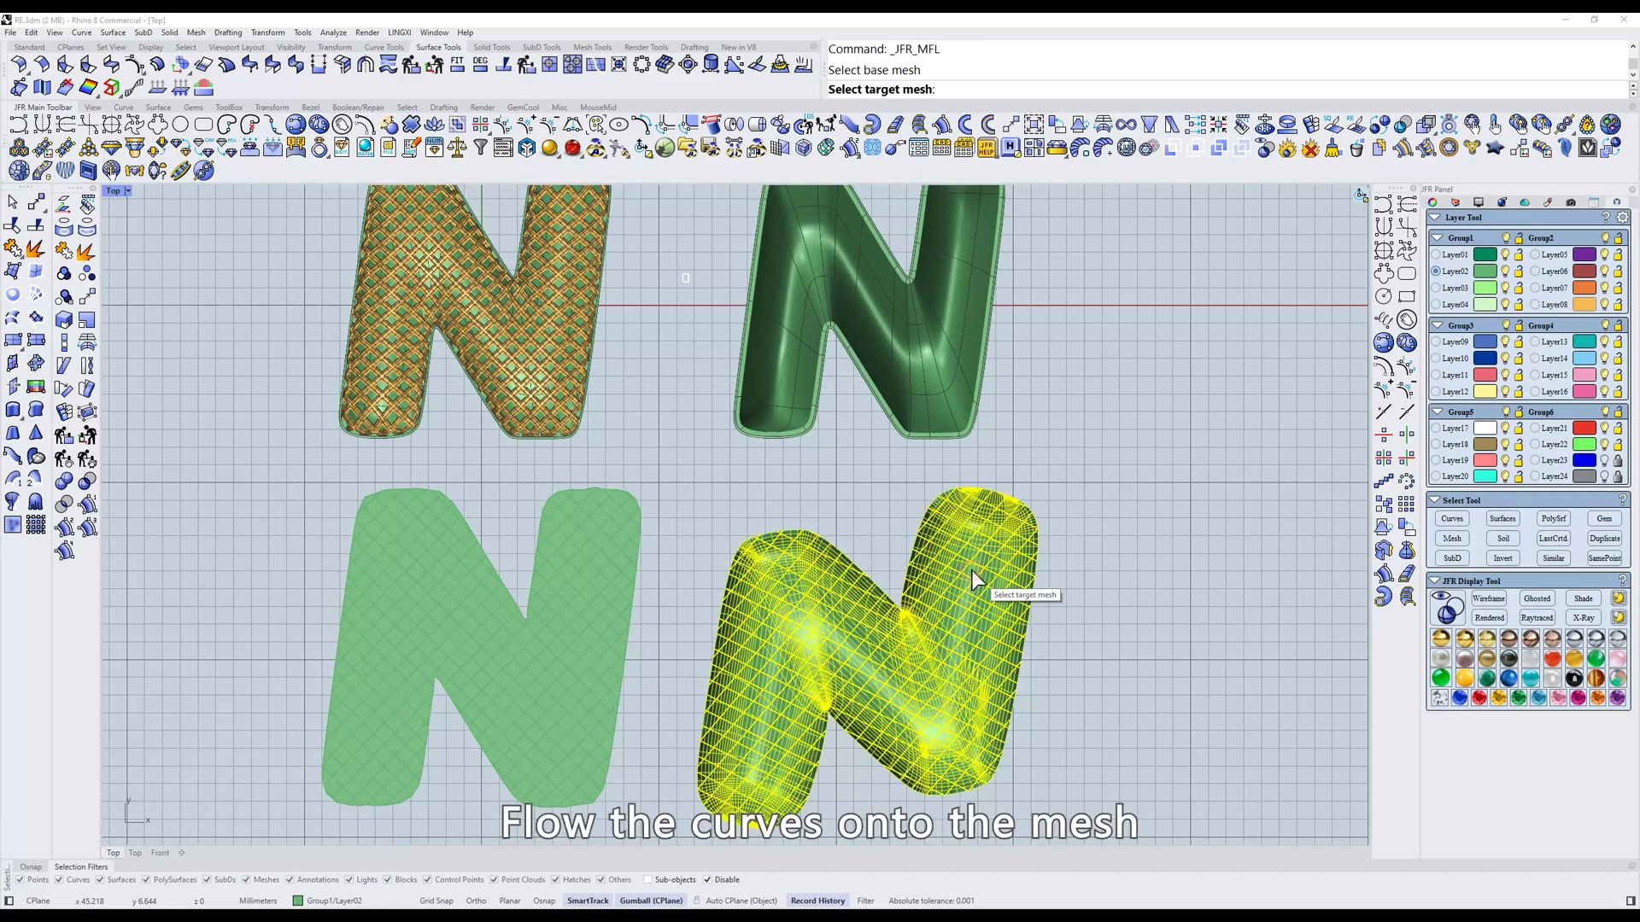
{"action": "left_click", "coordinate": [941, 368]}
Select the flowed lattice curve group on the copied letter using wireframe display, and return to shaded display
{"action": "scroll", "coordinate": [936, 371], "scroll_direction": "up", "scroll_amount": 5}
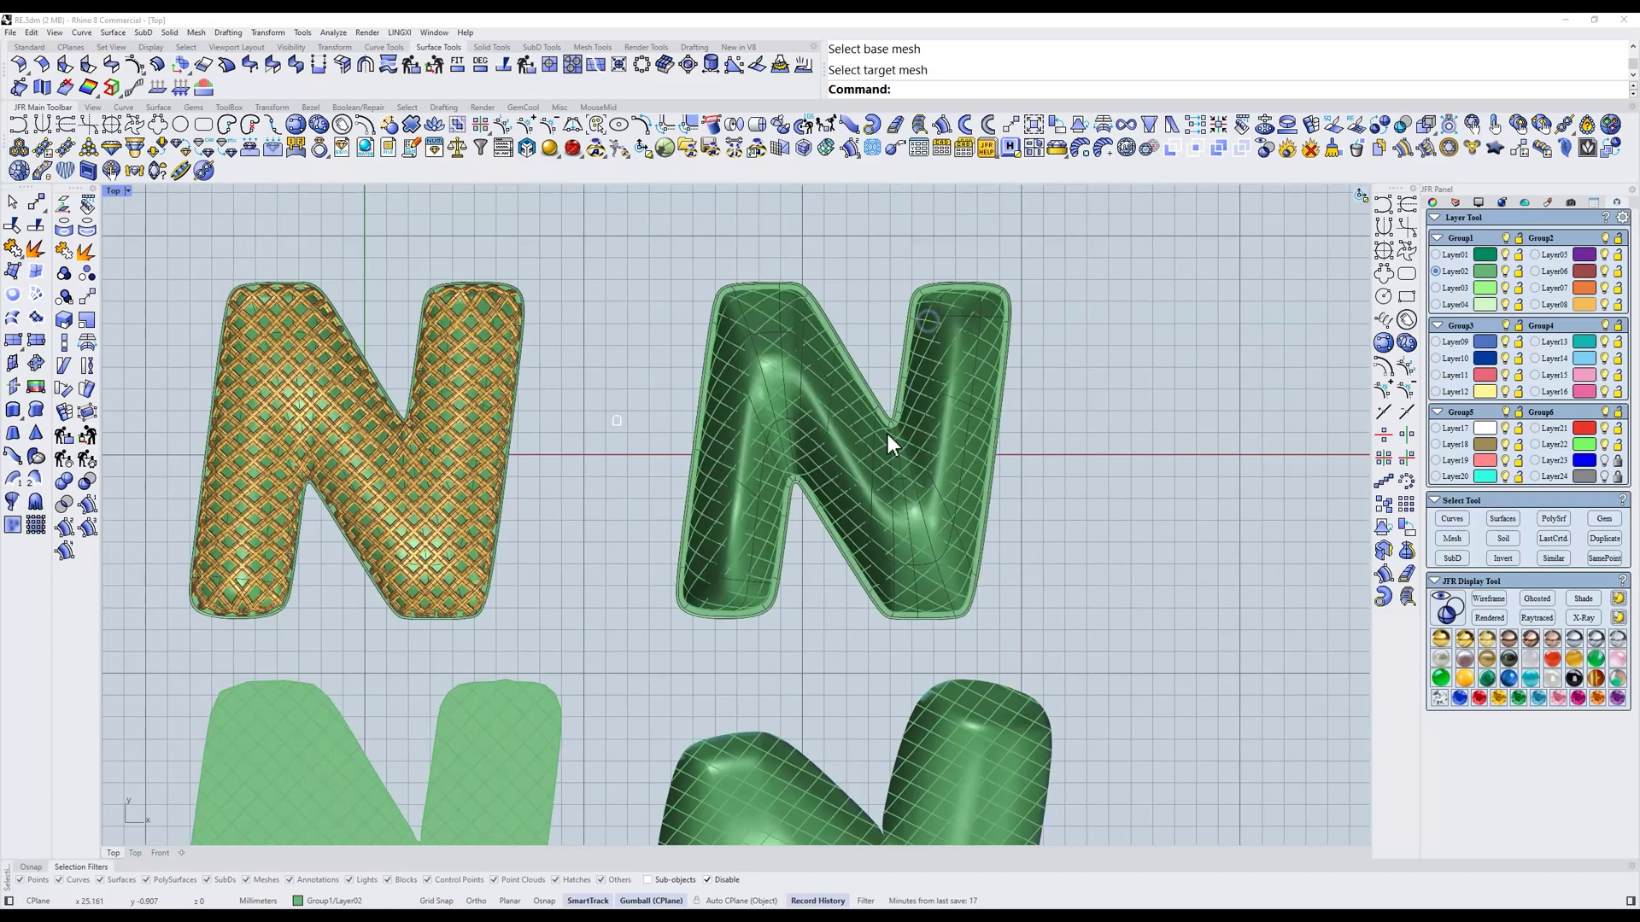
{"action": "type", "text": "w"}
{"action": "key", "text": "Return"}
{"action": "scroll", "coordinate": [1066, 478], "scroll_direction": "up", "scroll_amount": 3}
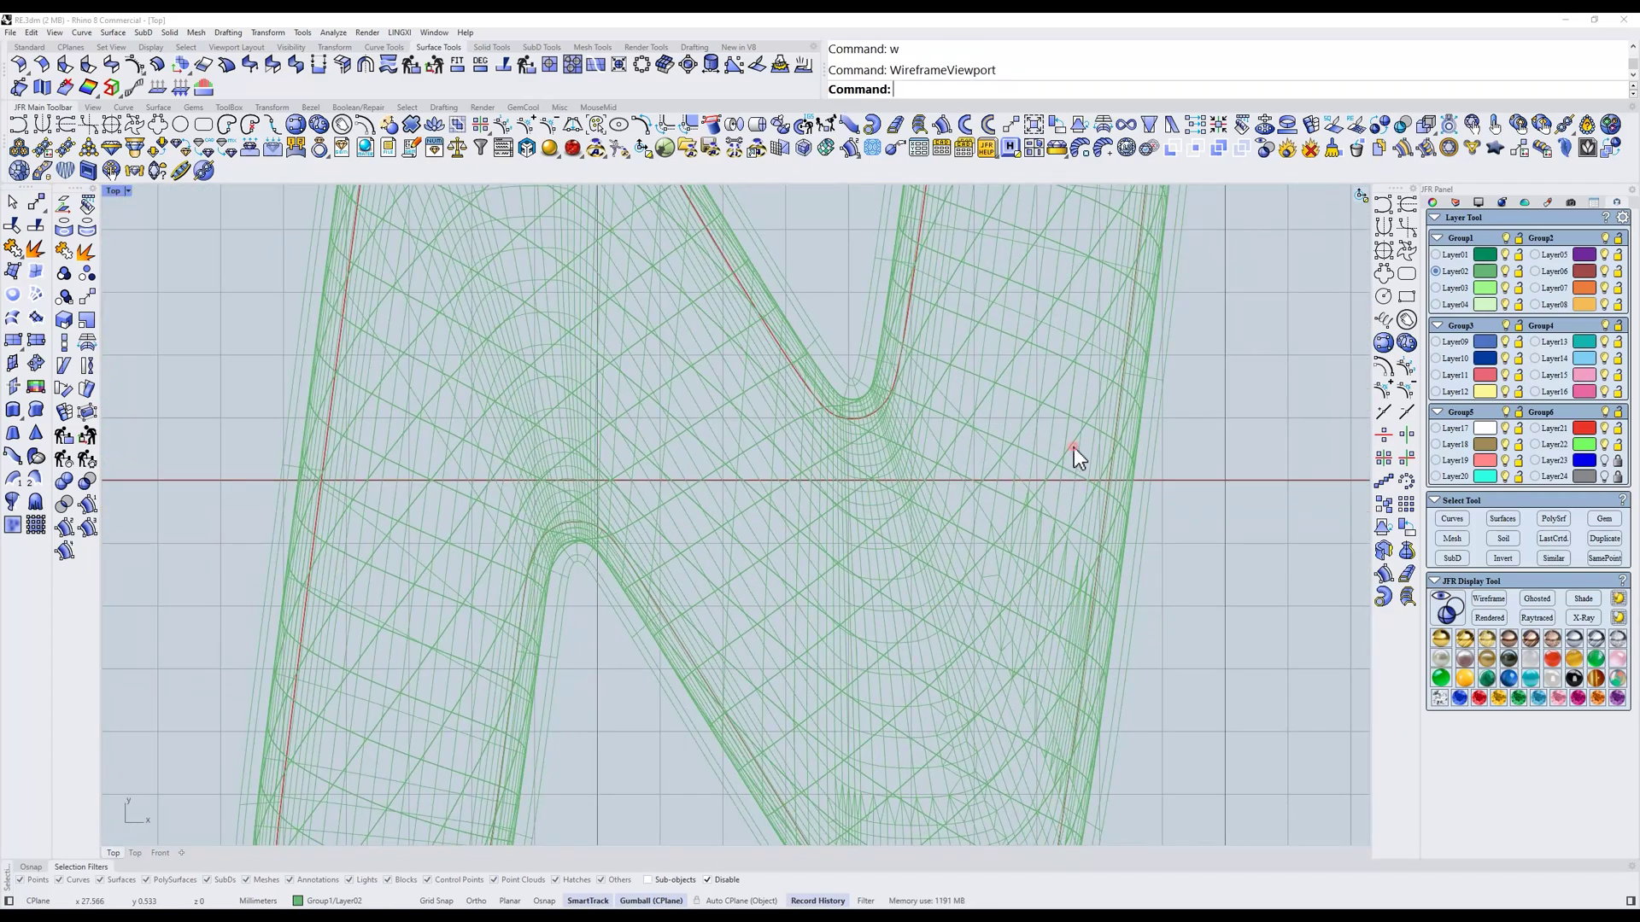
{"action": "left_click", "coordinate": [1074, 448]}
{"action": "type", "text": "s"}
{"action": "key", "text": "Return"}
{"action": "scroll", "coordinate": [1074, 448], "scroll_direction": "down", "scroll_amount": 6}
{"action": "right_click_drag", "start_coordinate": [1068, 488], "coordinate": [1048, 519]}
Sweep the small rounded profile along the flowed curves with Rail Sweep1, single centred profile, fitted to the copied letter's dome
{"action": "left_click", "coordinate": [940, 121]}
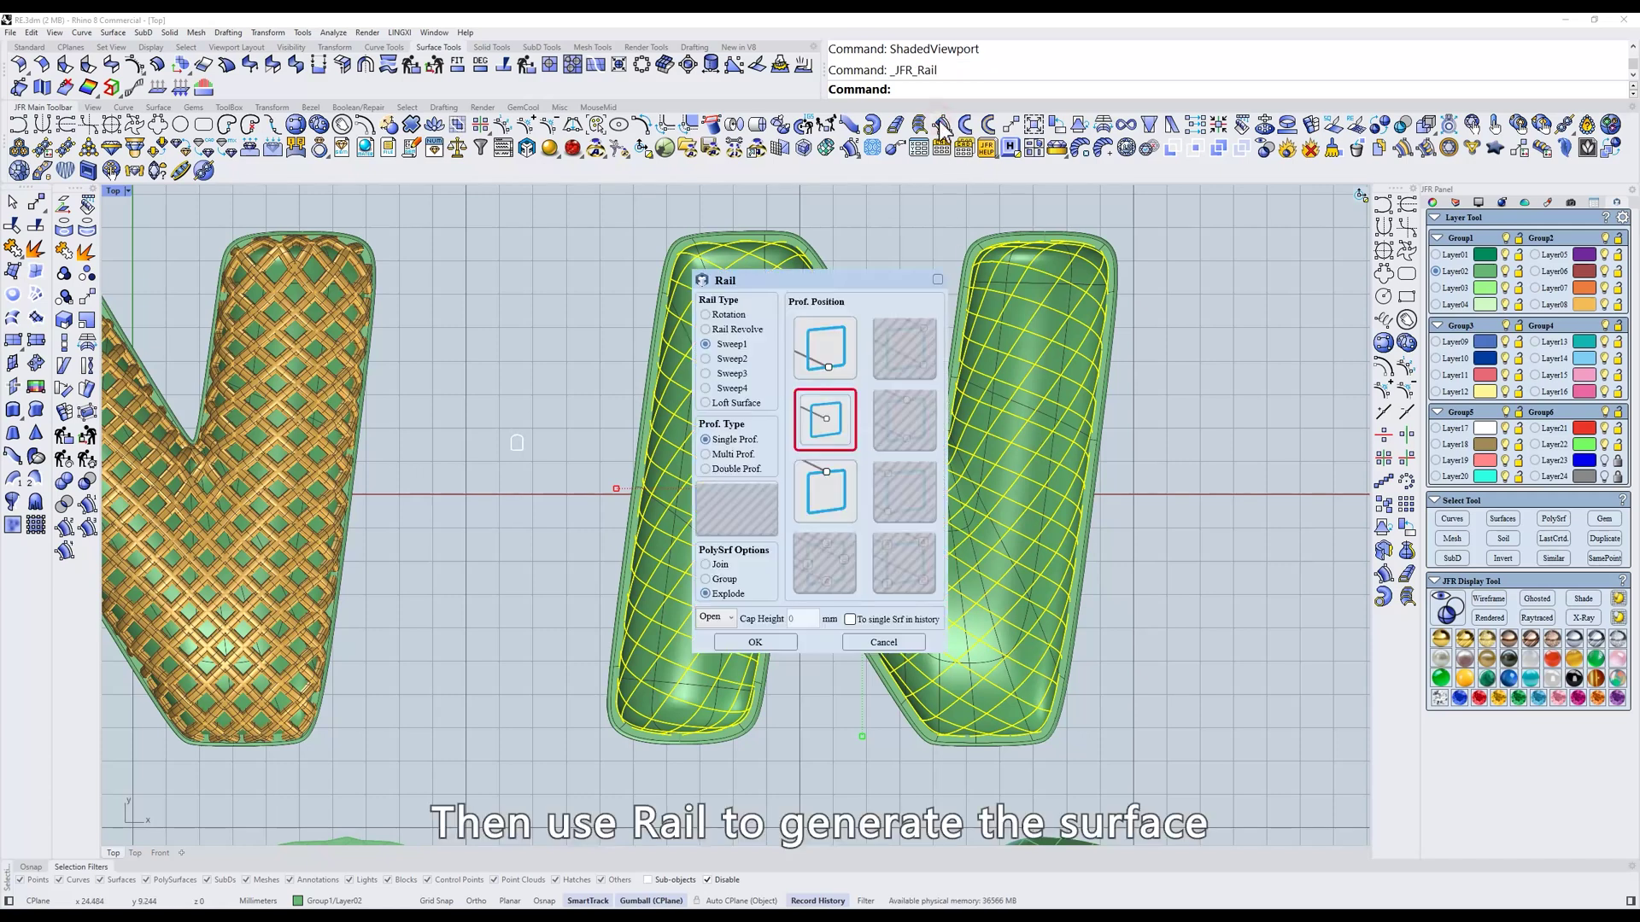
{"action": "key", "text": "Return"}
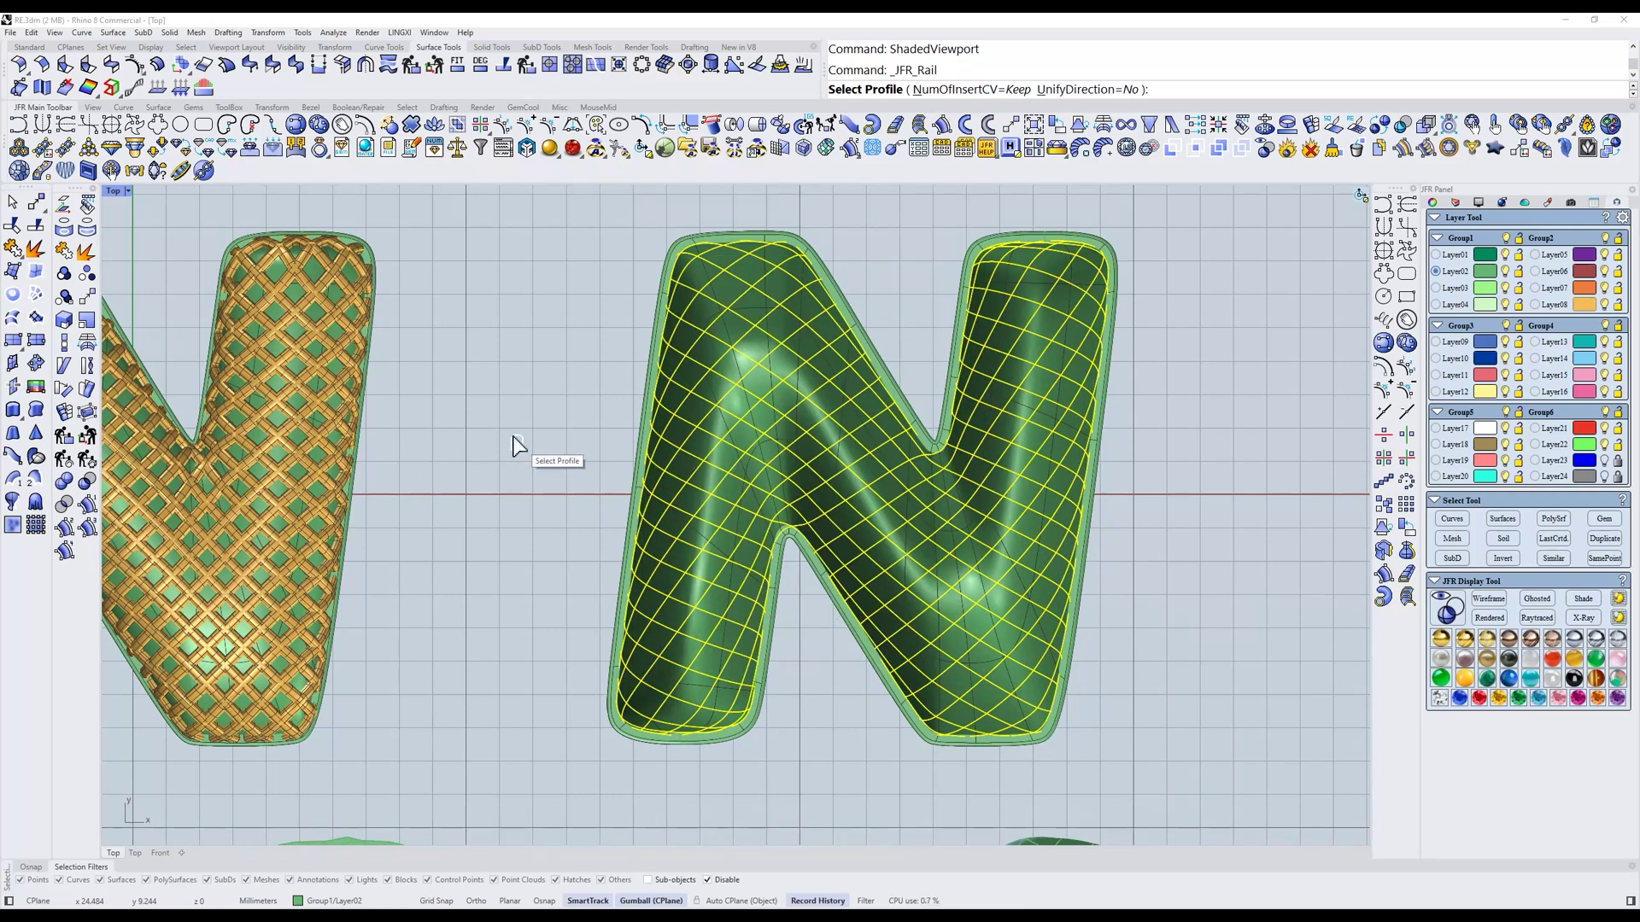
{"action": "left_click", "coordinate": [513, 437]}
{"action": "scroll", "coordinate": [813, 410], "scroll_direction": "up", "scroll_amount": 3}
{"action": "left_click", "coordinate": [813, 407]}
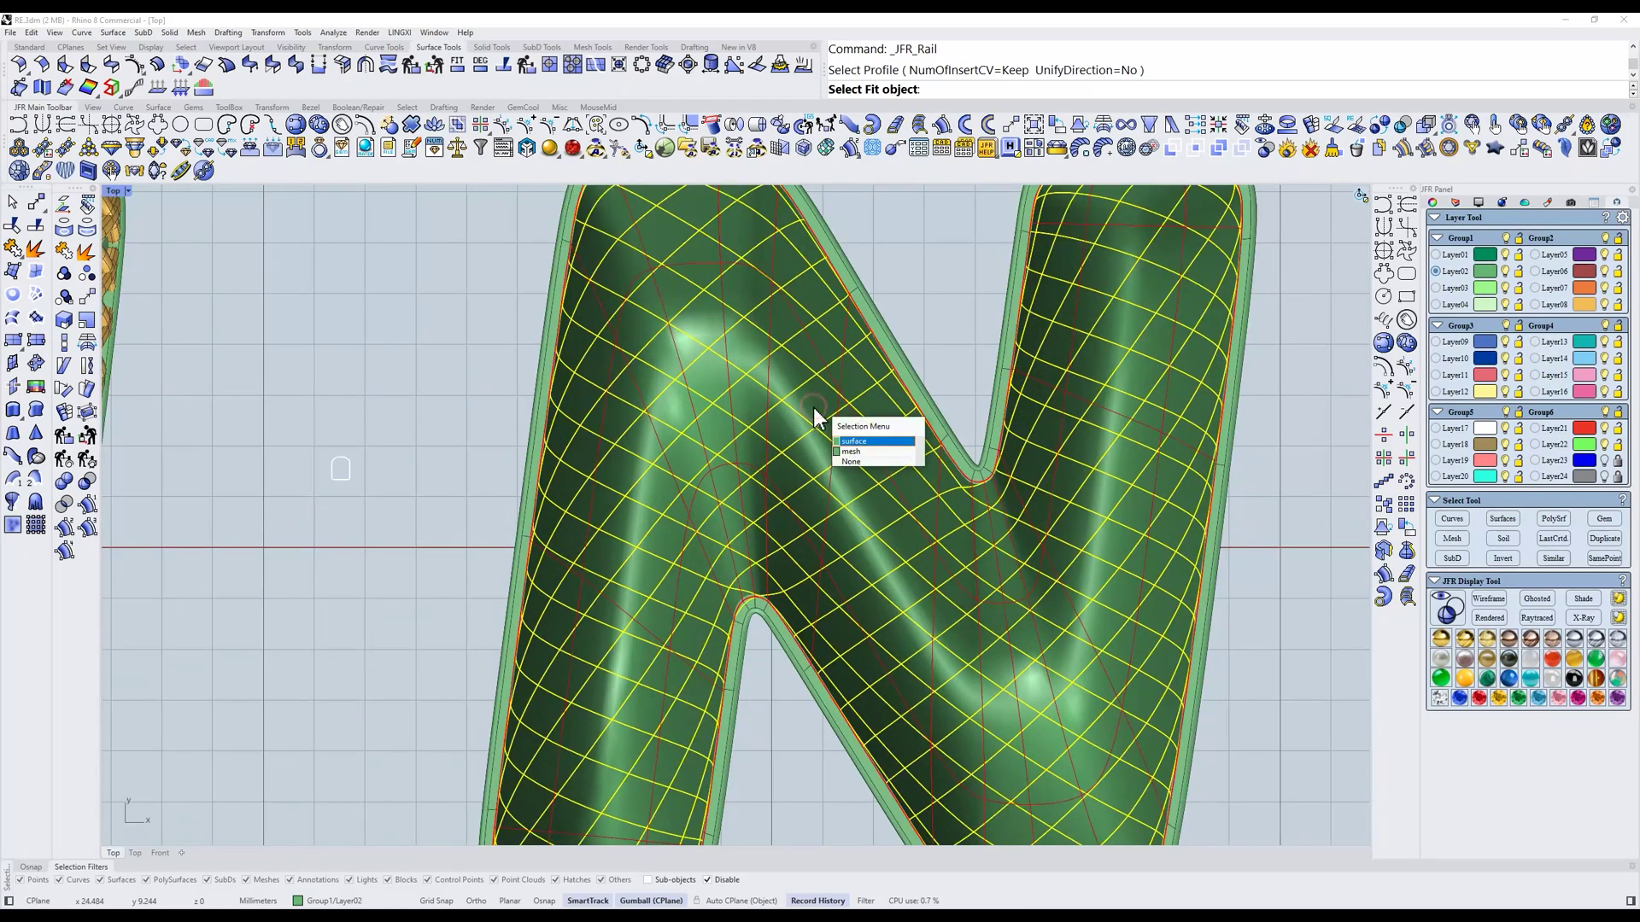
{"action": "left_click", "coordinate": [853, 448]}
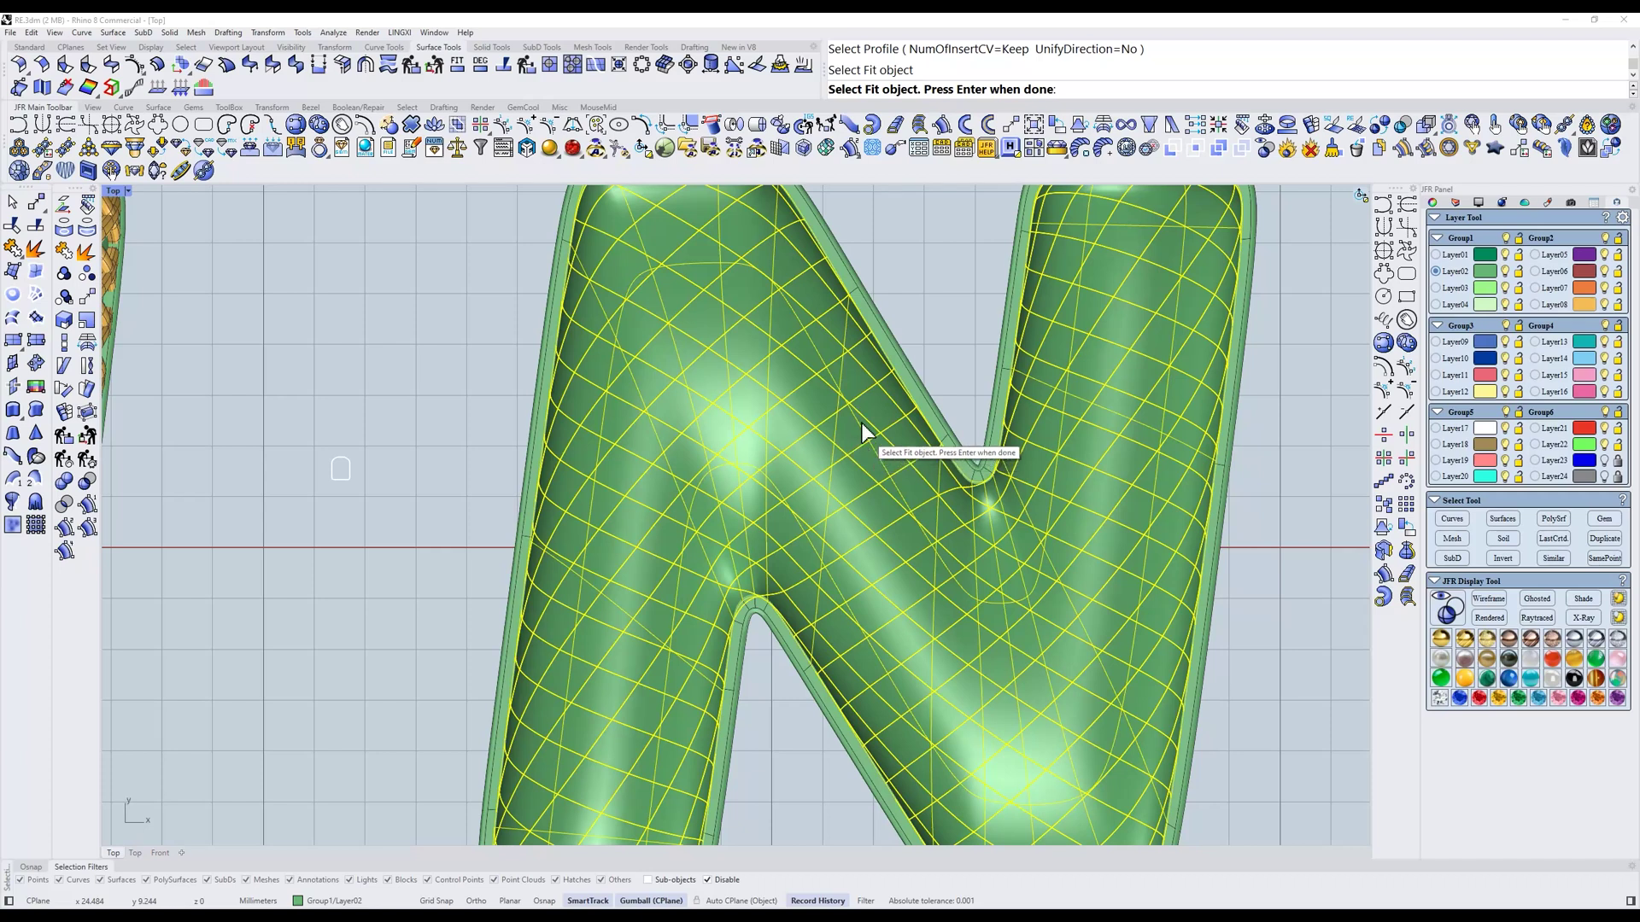
{"action": "scroll", "coordinate": [959, 385], "scroll_direction": "down", "scroll_amount": 3}
{"action": "key", "text": "Return"}
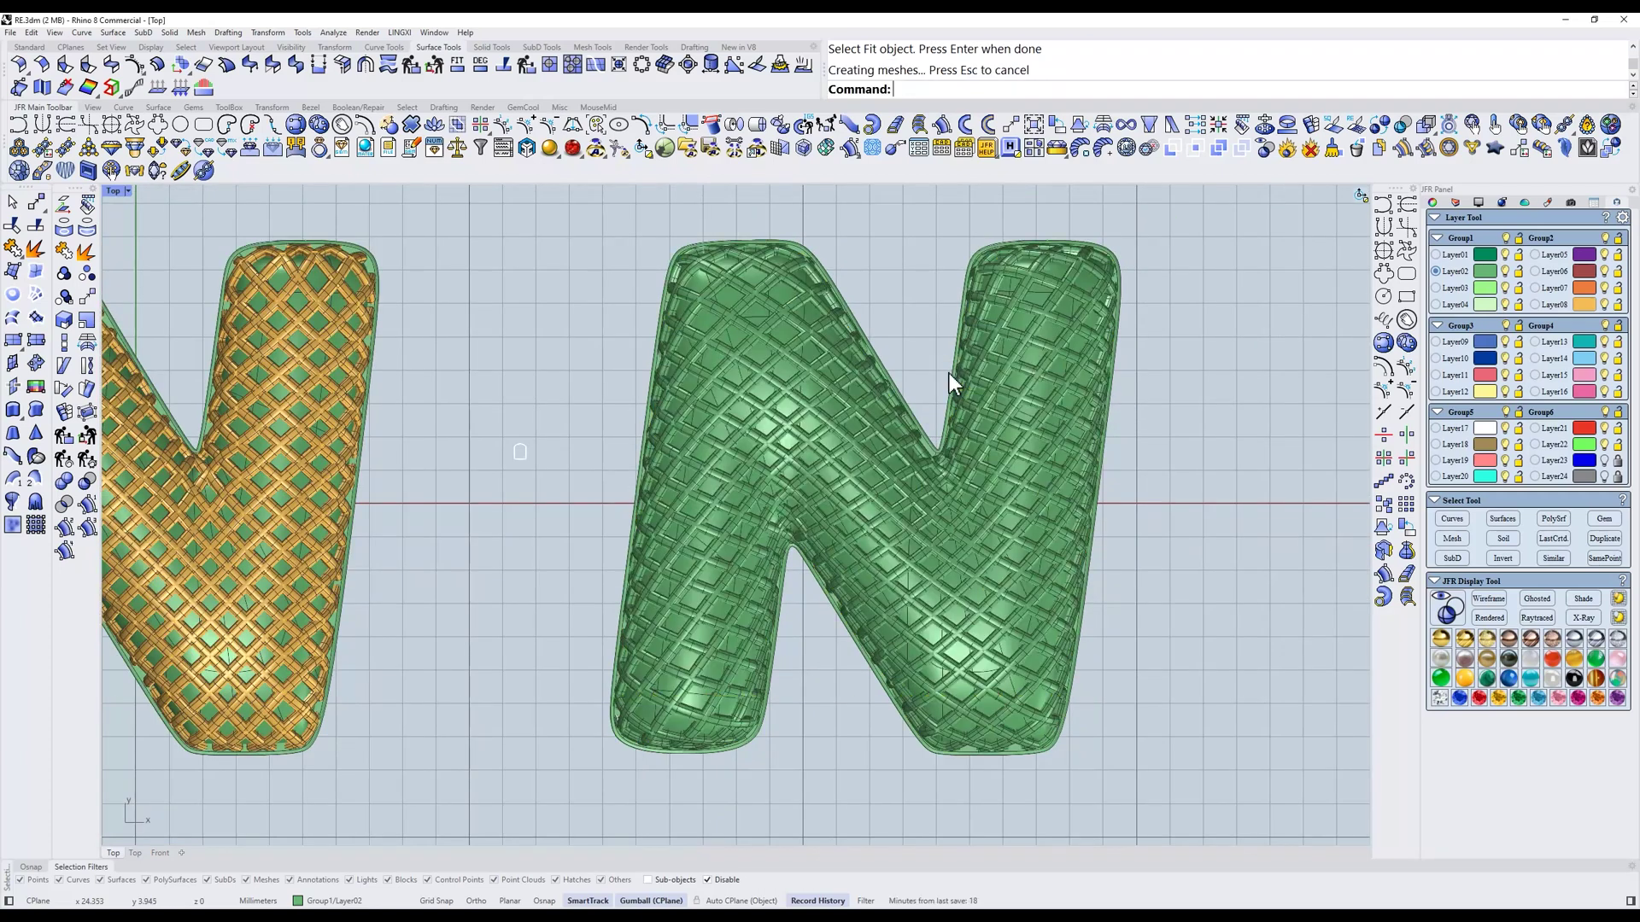
Select the copied letter's newly created sweep surfaces and assign them to Layer08
{"action": "left_click", "coordinate": [1551, 538]}
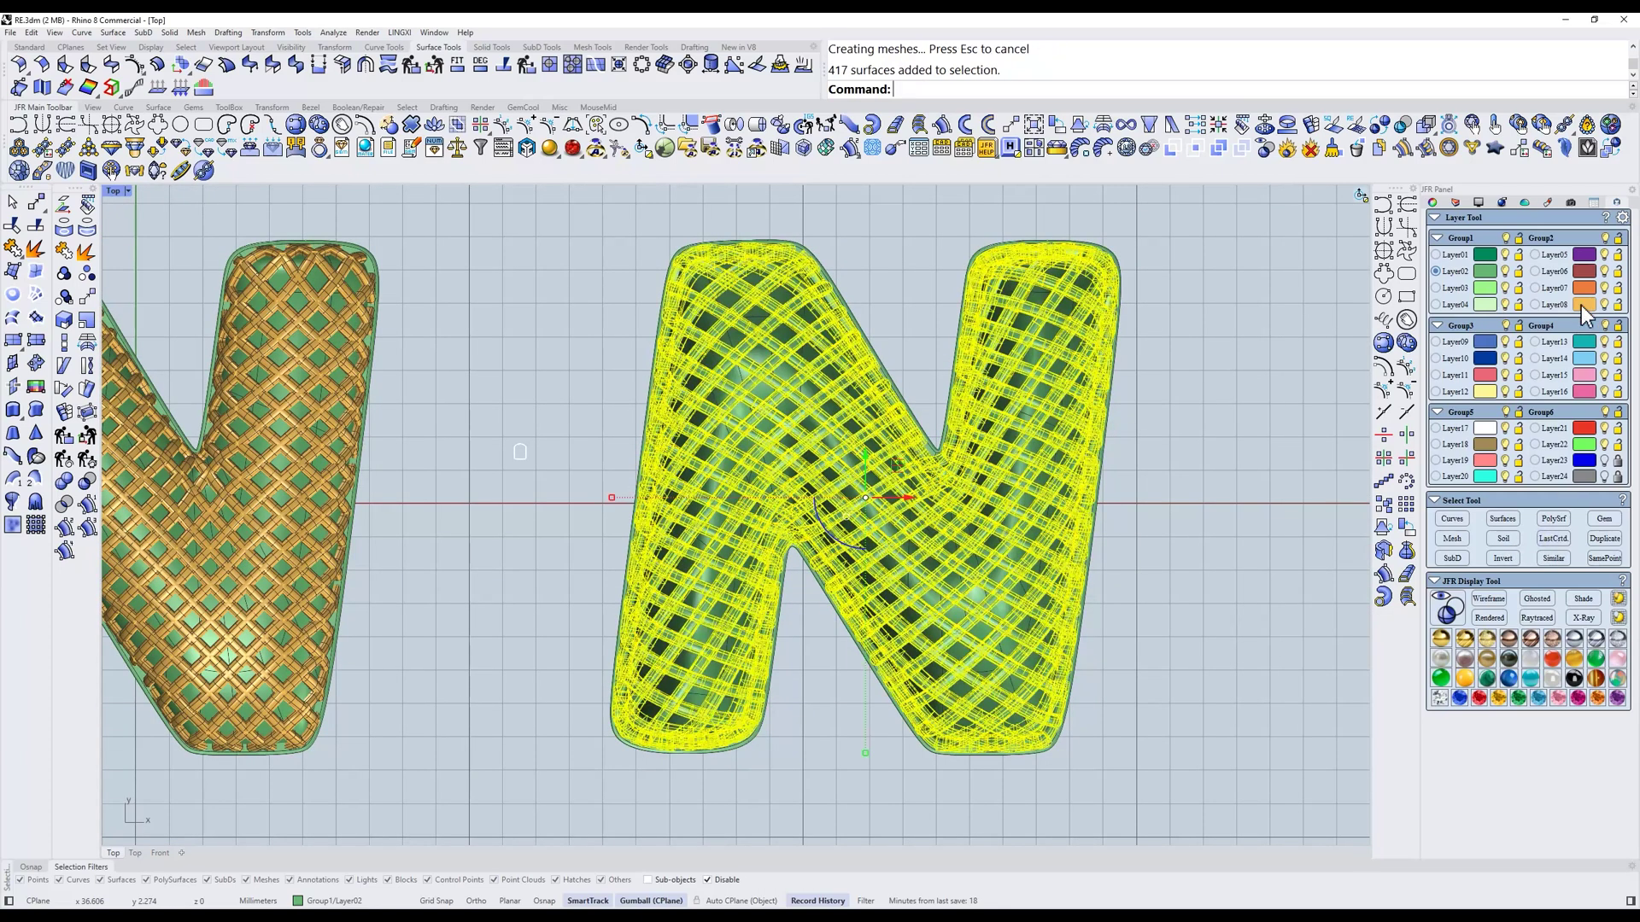
{"action": "left_click", "coordinate": [1206, 468]}
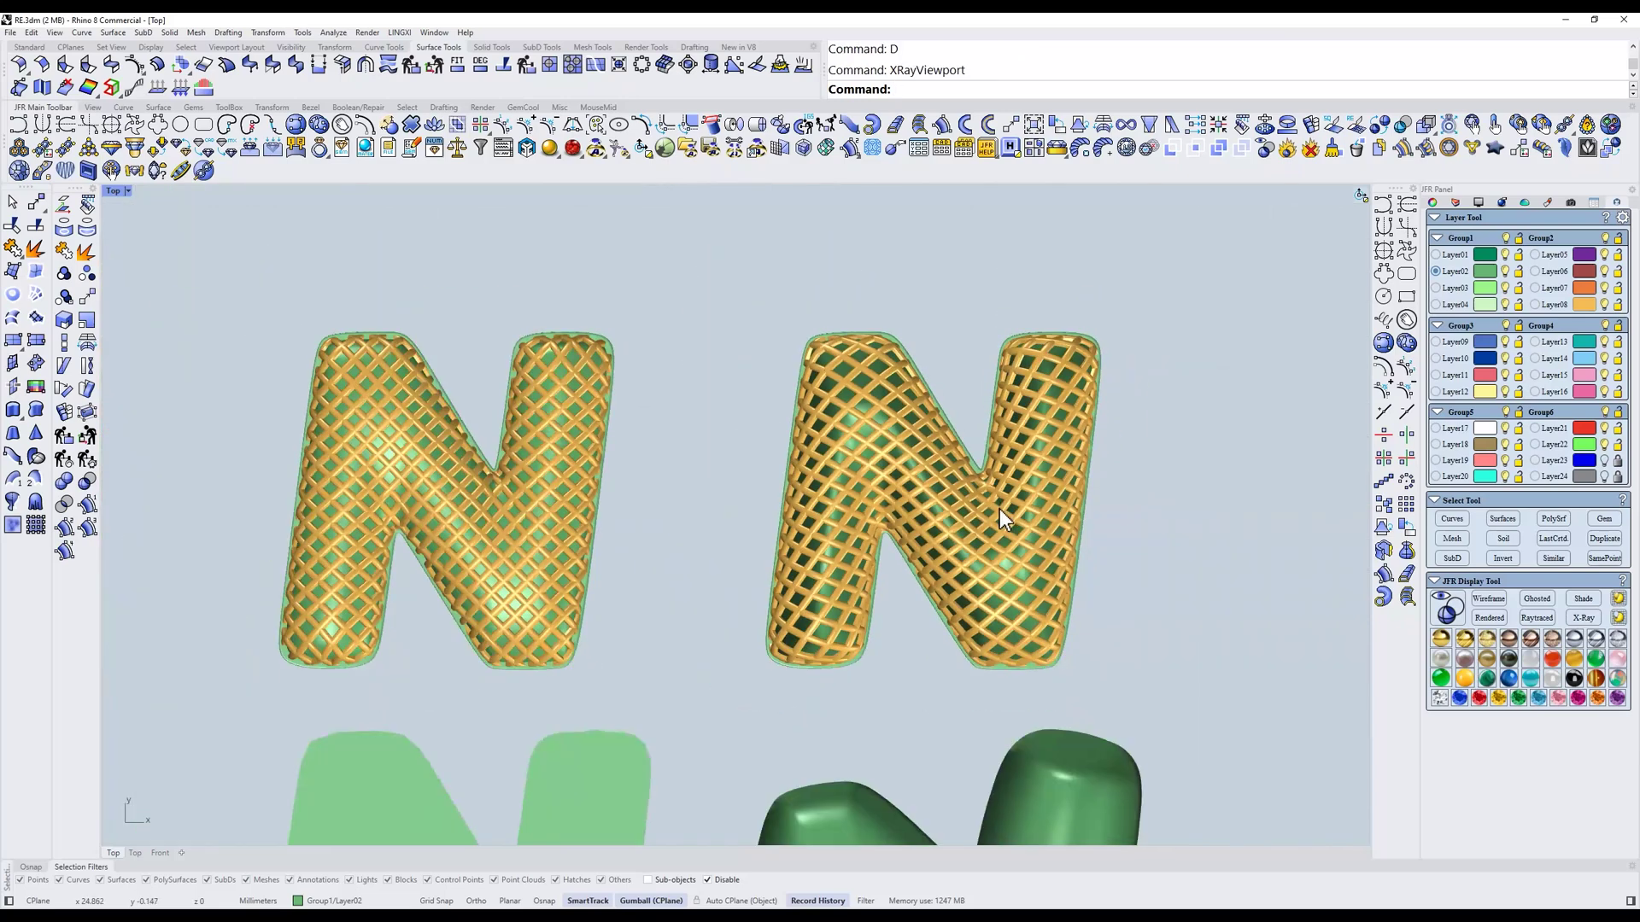
Hide the fitting surface and its mesh beneath the copied letter's lattice, and restore shaded display
{"action": "scroll", "coordinate": [895, 515], "scroll_direction": "up", "scroll_amount": 5}
{"action": "type", "text": "w"}
{"action": "key", "text": "Return"}
{"action": "scroll", "coordinate": [767, 642], "scroll_direction": "up", "scroll_amount": 5}
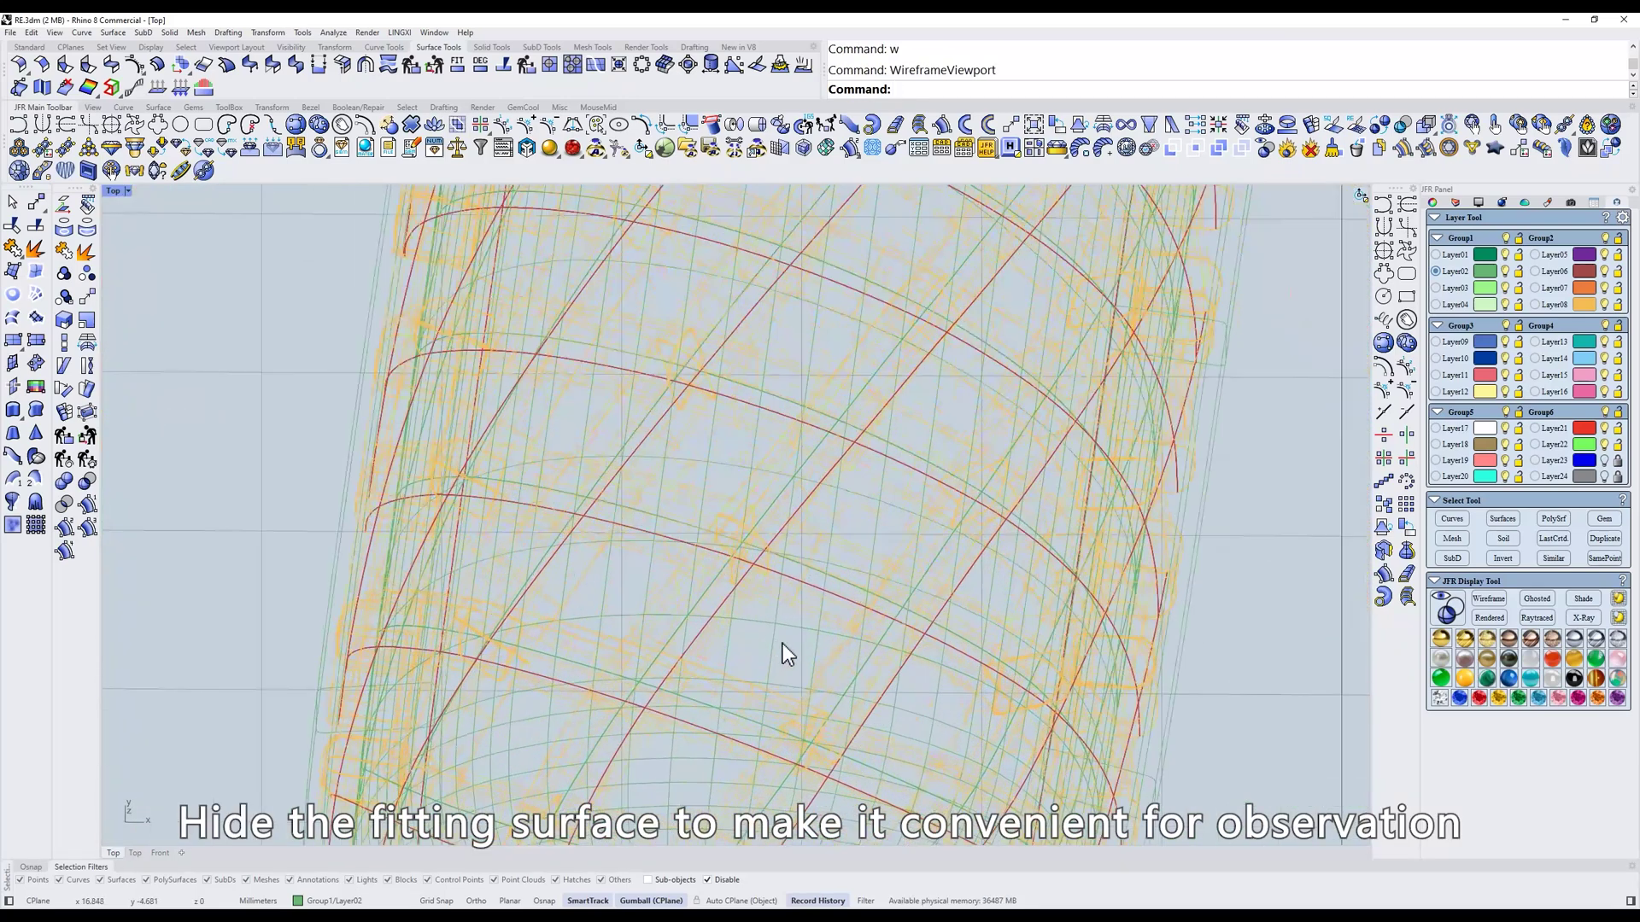
{"action": "left_click", "coordinate": [741, 634]}
{"action": "type", "text": "h"}
{"action": "key", "text": "Return"}
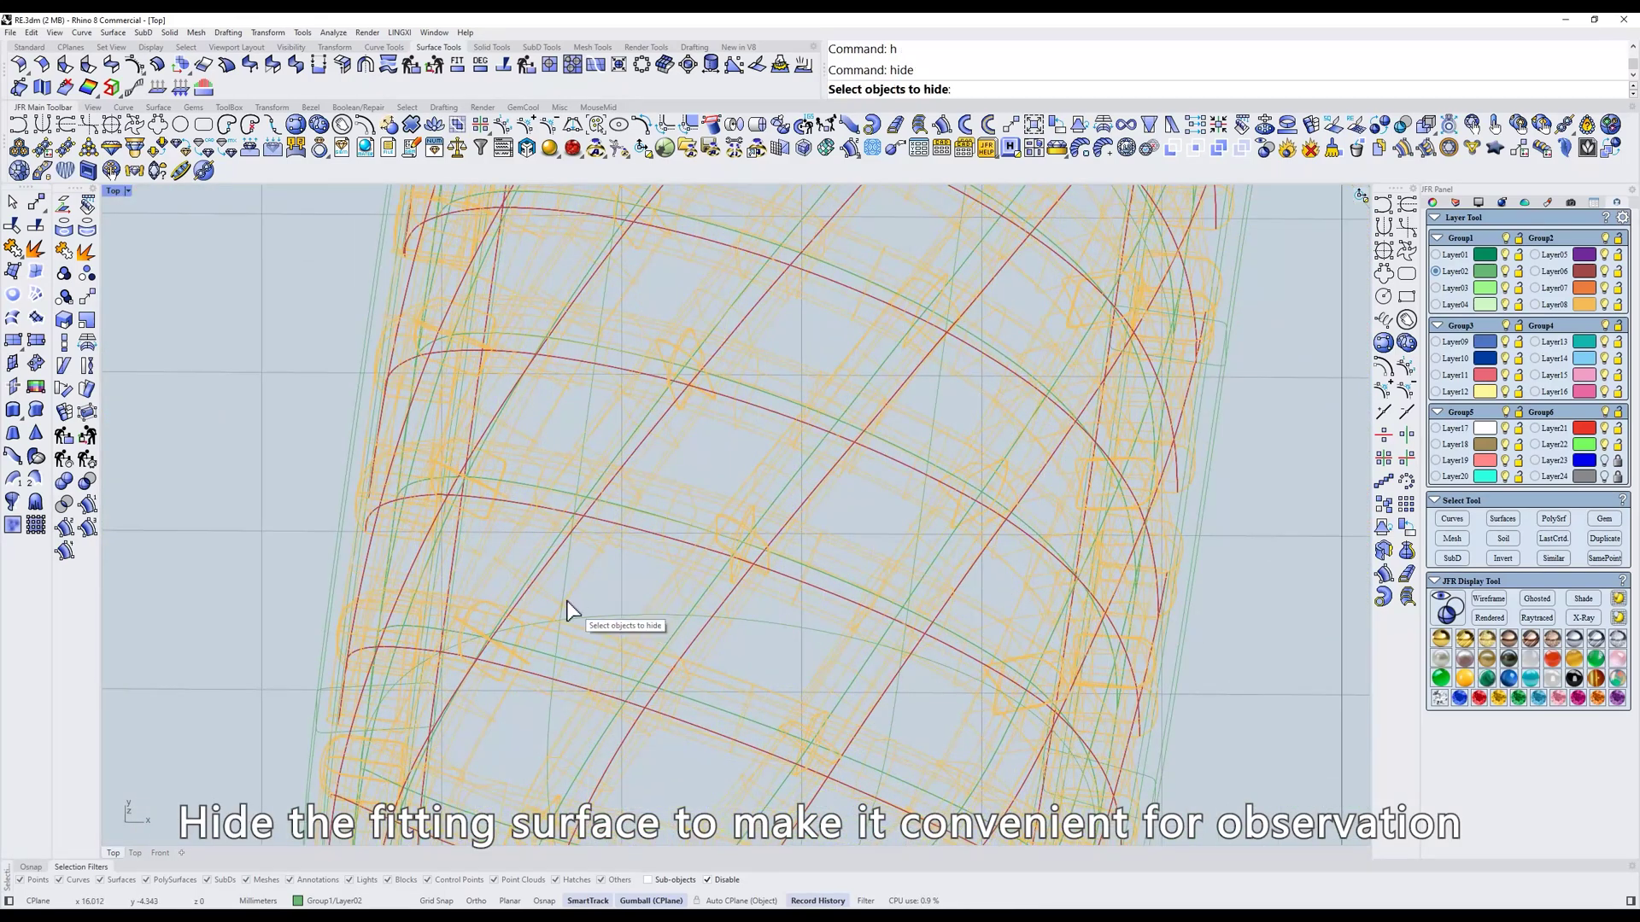
{"action": "key", "text": "Return"}
{"action": "scroll", "coordinate": [586, 582], "scroll_direction": "down", "scroll_amount": 5}
{"action": "right_click_drag", "start_coordinate": [429, 558], "coordinate": [672, 521]}
{"action": "type", "text": "s"}
{"action": "key", "text": "Return"}
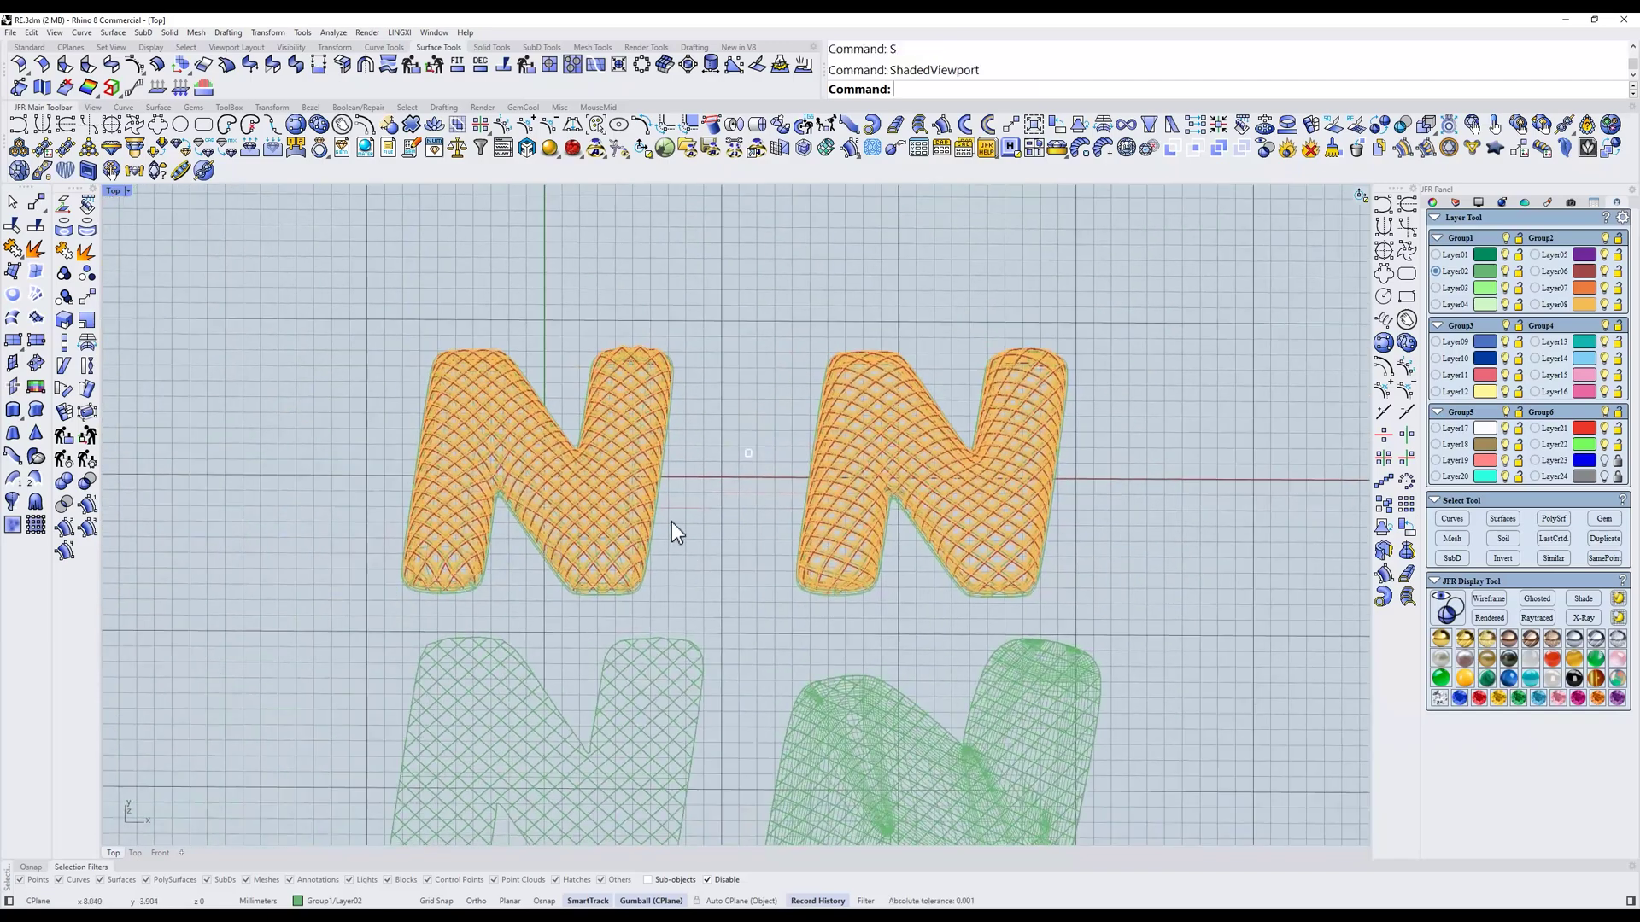
Hide the domed base surface beneath the original letter's lattice
{"action": "scroll", "coordinate": [637, 514], "scroll_direction": "up", "scroll_amount": 10}
{"action": "left_click", "coordinate": [621, 512]}
{"action": "type", "text": "h"}
{"action": "key", "text": "Return"}
{"action": "scroll", "coordinate": [963, 493], "scroll_direction": "down", "scroll_amount": 10}
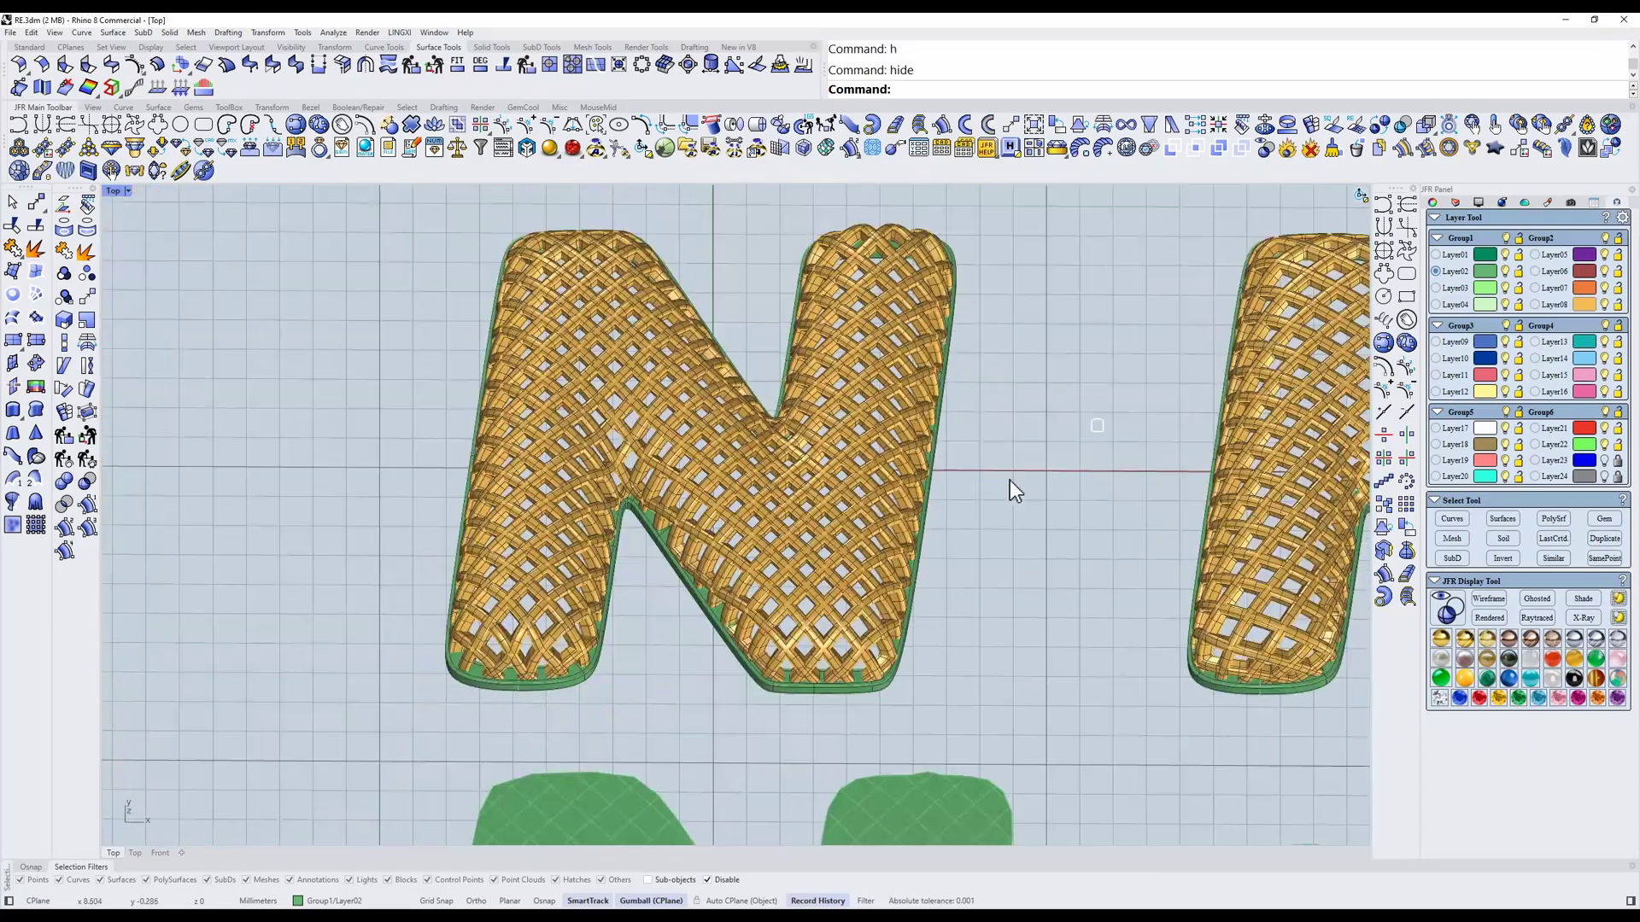
Compare the lattice spacing and side stretching of the two letters in X-ray display from an angled view
{"action": "scroll", "coordinate": [995, 453], "scroll_direction": "up", "scroll_amount": 4}
{"action": "type", "text": "d"}
{"action": "key", "text": "Return"}
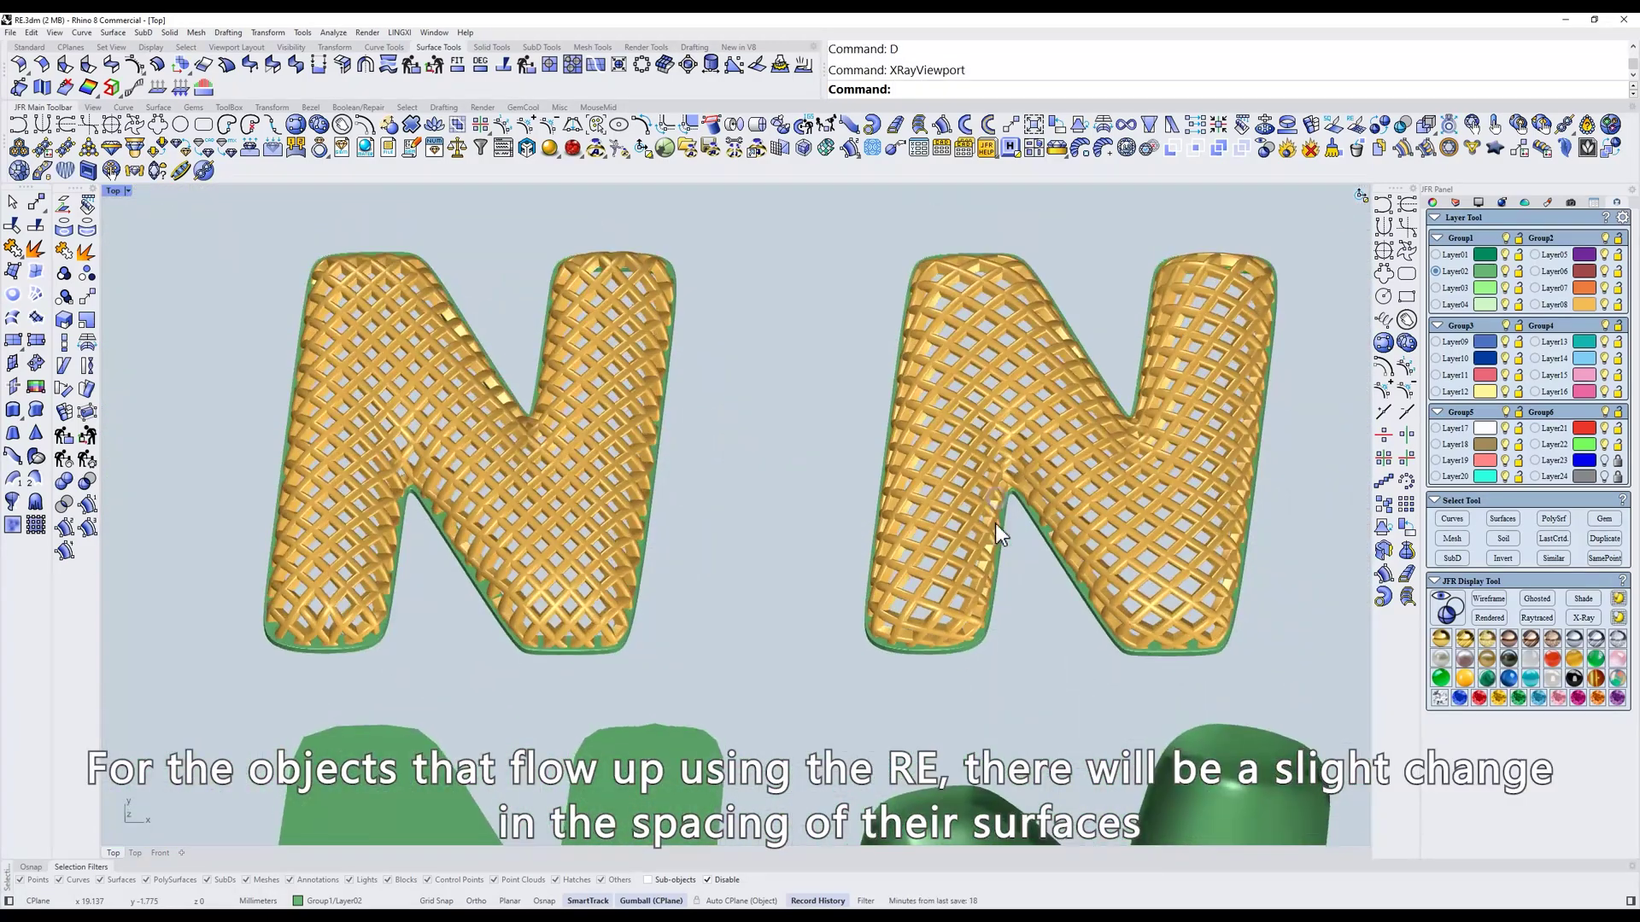
{"action": "scroll", "coordinate": [999, 504], "scroll_direction": "down", "scroll_amount": 4}
{"action": "mouse_move", "coordinate": [1054, 521]}
{"action": "right_mouse_down", "text": "ctrl+shift"}
{"action": "mouse_move", "coordinate": [946, 518]}
{"action": "mouse_move", "coordinate": [970, 538]}
{"action": "mouse_move", "coordinate": [586, 603]}
{"action": "mouse_move", "coordinate": [550, 513]}
{"action": "mouse_move", "coordinate": [547, 571]}
{"action": "right_mouse_up", "text": "ctrl+shift"}
{"action": "scroll", "coordinate": [687, 573], "scroll_direction": "up", "scroll_amount": 6}
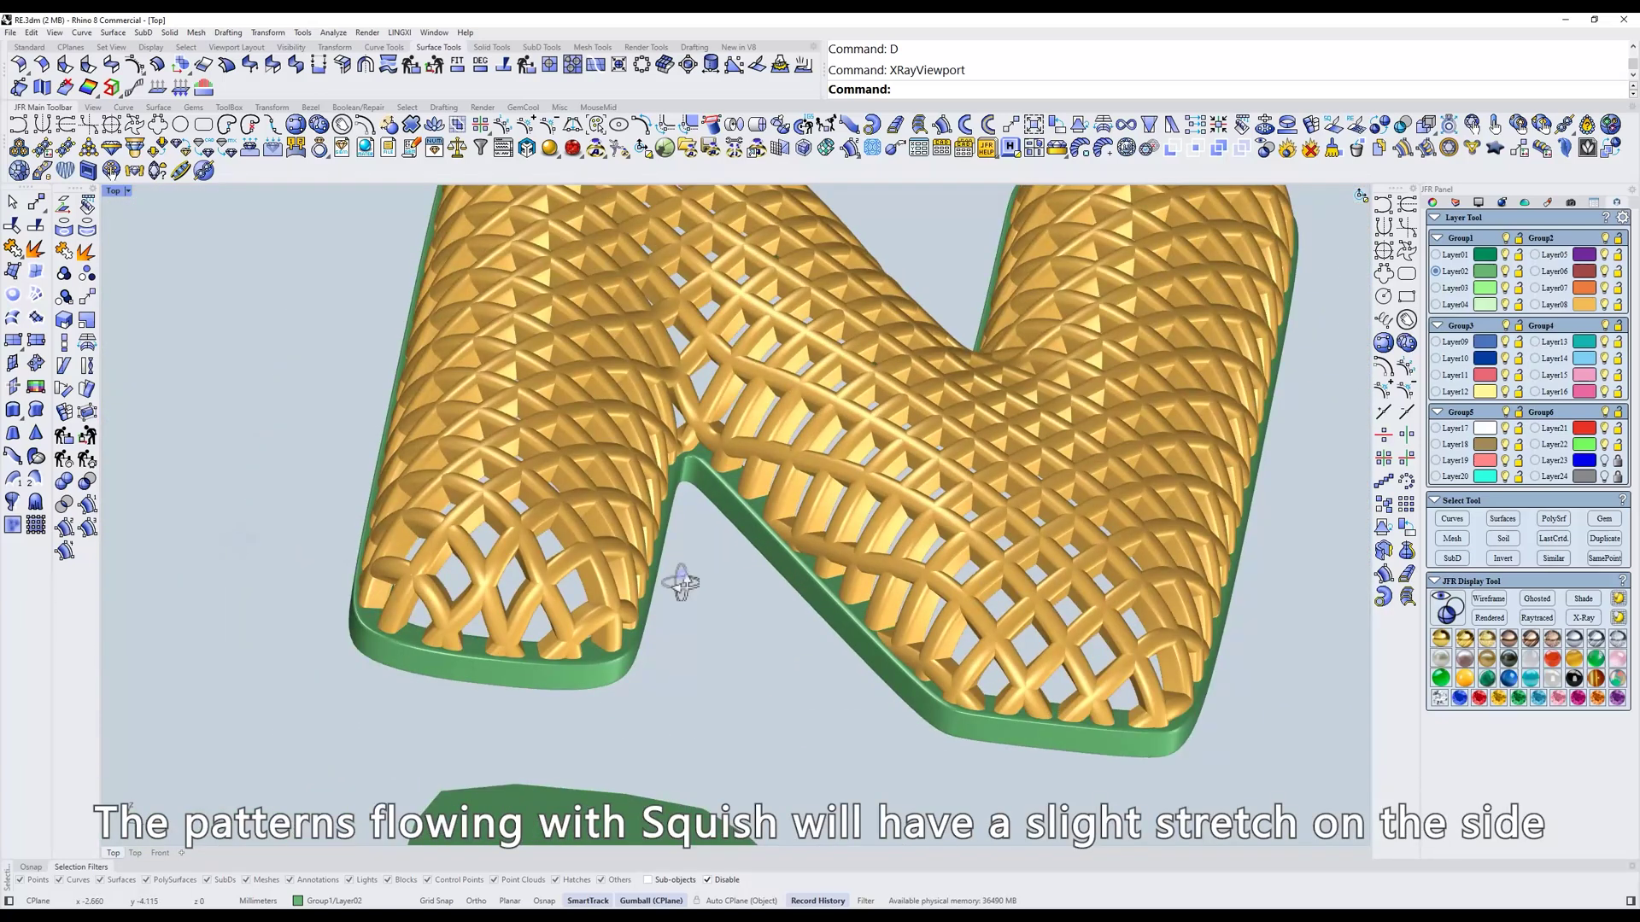
Examine the side stretch and cell spacing of the original and copied letters' lattices from several angles
{"action": "right_click_drag", "start_coordinate": [549, 634], "coordinate": [581, 598]}
{"action": "scroll", "coordinate": [998, 510], "scroll_direction": "down", "scroll_amount": 2}
{"action": "right_click_drag", "start_coordinate": [998, 510], "coordinate": [841, 462]}
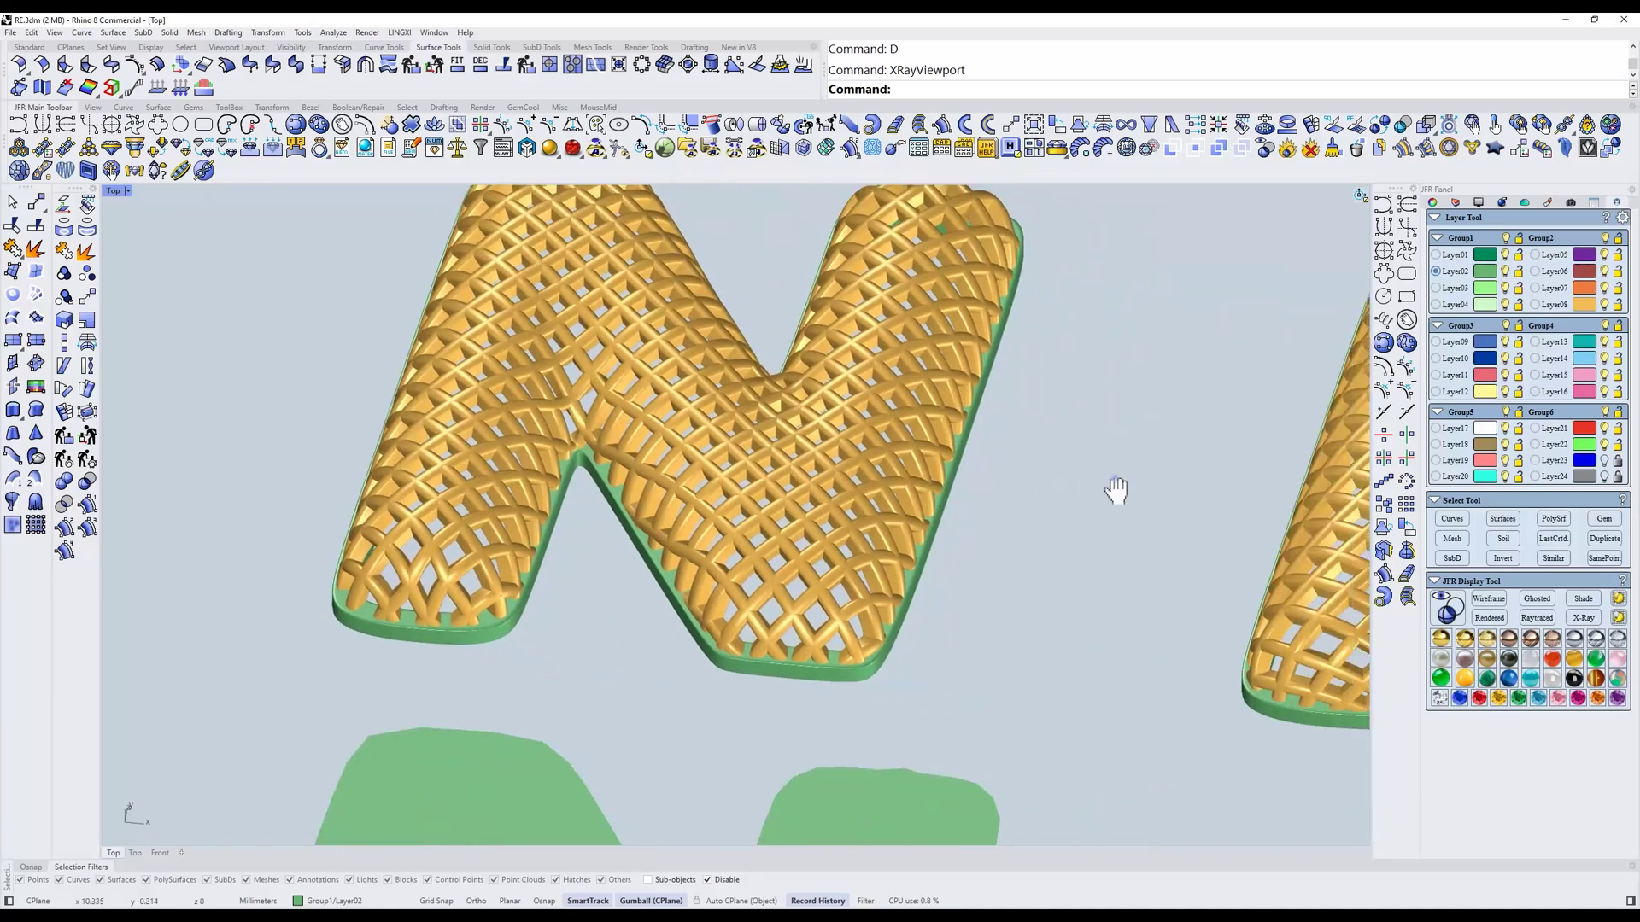
{"action": "right_click_drag", "start_coordinate": [1114, 489], "coordinate": [722, 432]}
{"action": "right_click_drag", "start_coordinate": [1167, 493], "coordinate": [833, 558]}
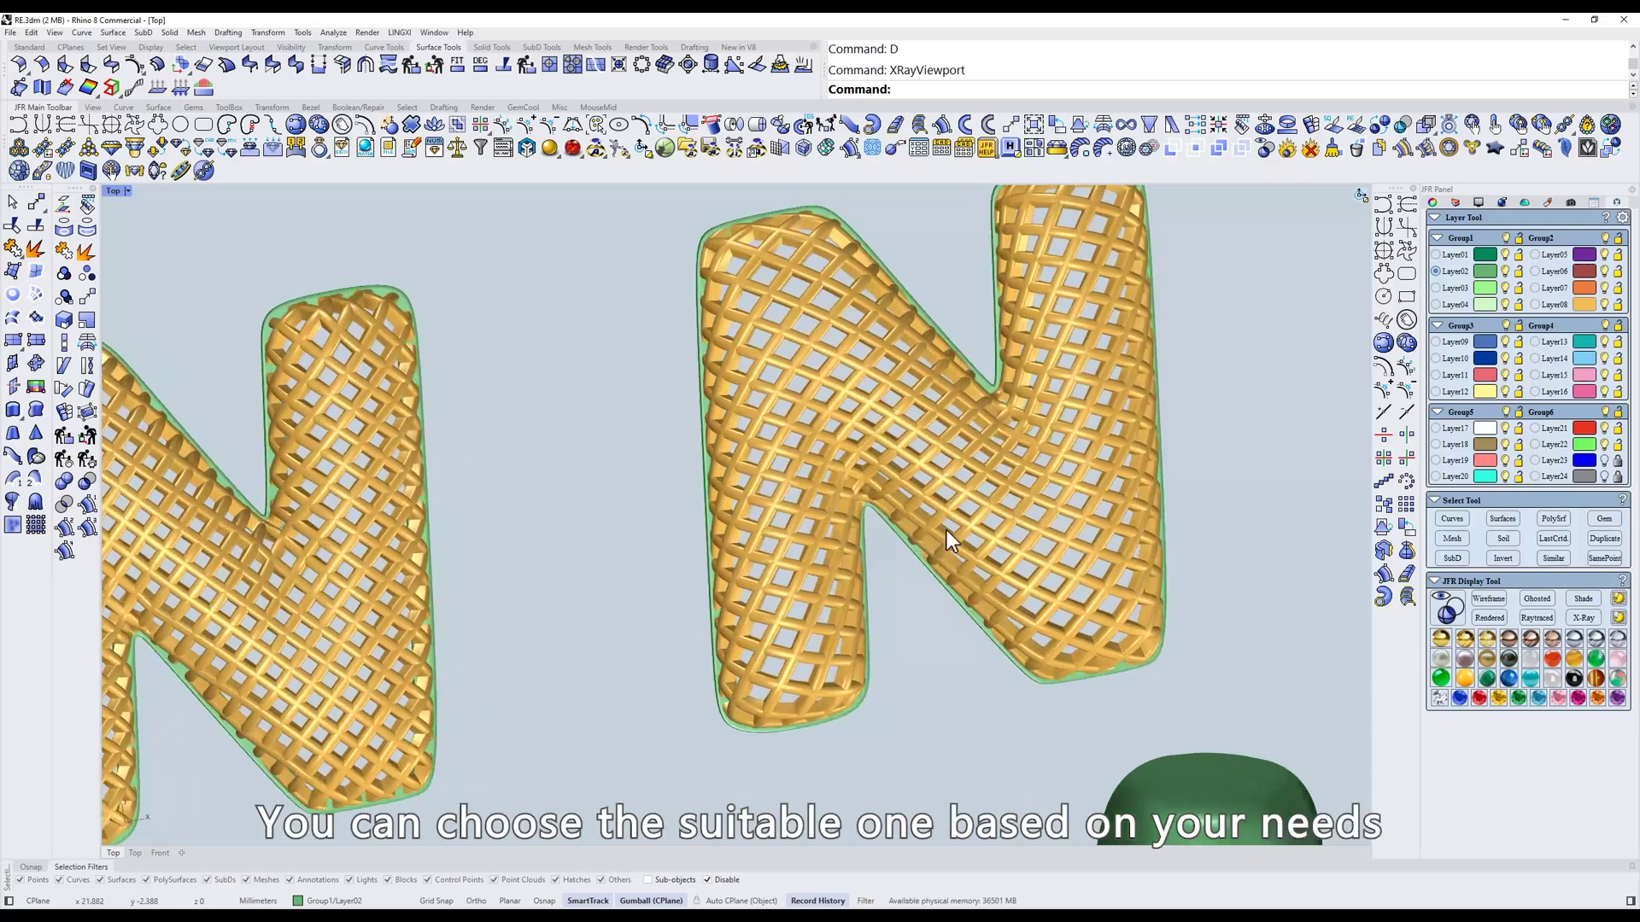
{"action": "scroll", "coordinate": [947, 529], "scroll_direction": "down", "scroll_amount": 5}
Return to the top view with all letters in sight and restore shaded display
{"action": "type", "text": "t"}
{"action": "key", "text": "Return"}
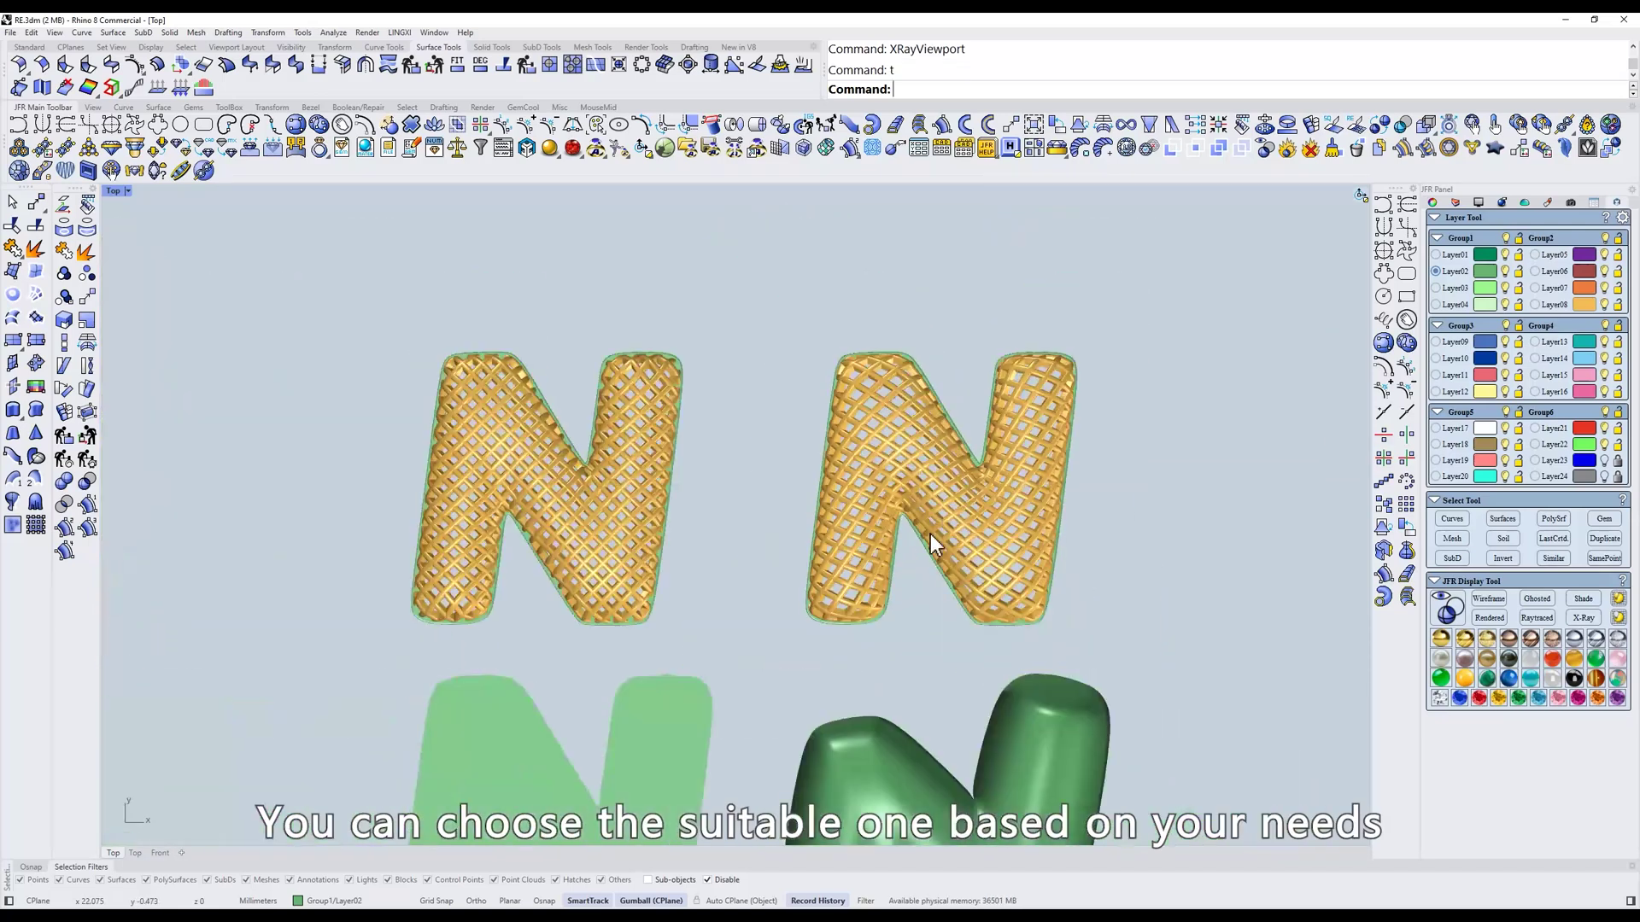
{"action": "scroll", "coordinate": [935, 526], "scroll_direction": "down", "scroll_amount": 3}
{"action": "right_click_drag", "start_coordinate": [904, 570], "coordinate": [726, 560]}
{"action": "type", "text": "s"}
{"action": "key", "text": "Return"}
Start Auto Pattern and go through the RE unfold and UV Flow unfolding algorithms, ending on SQ unfold
{"action": "left_click", "coordinate": [872, 147]}
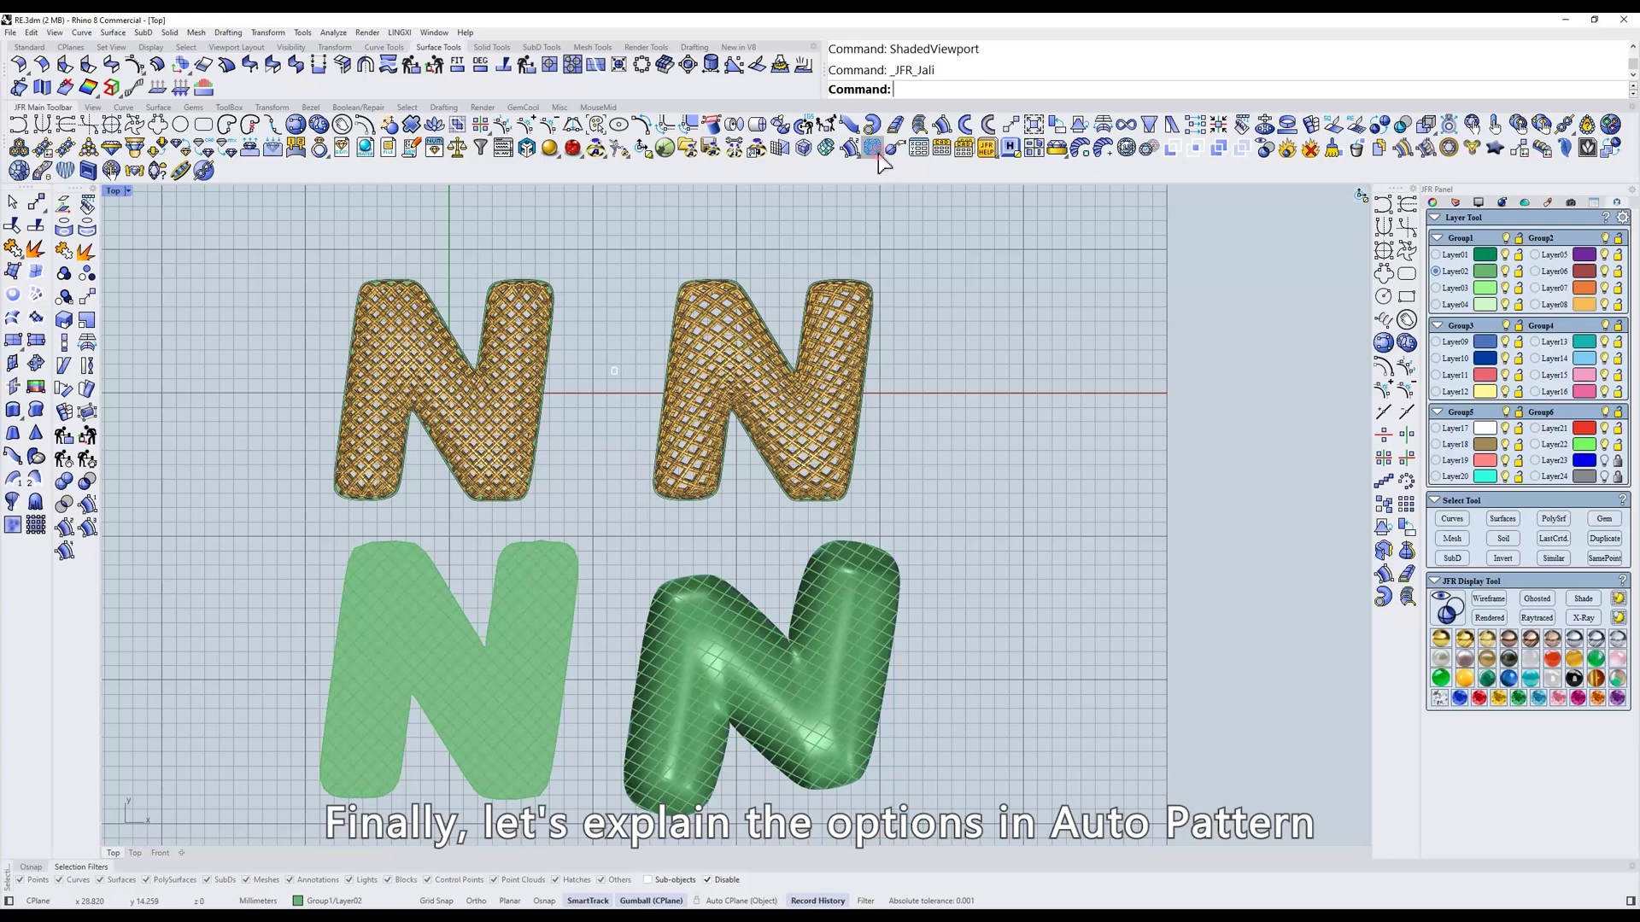
{"action": "scroll", "coordinate": [834, 443], "scroll_direction": "up", "scroll_amount": 2}
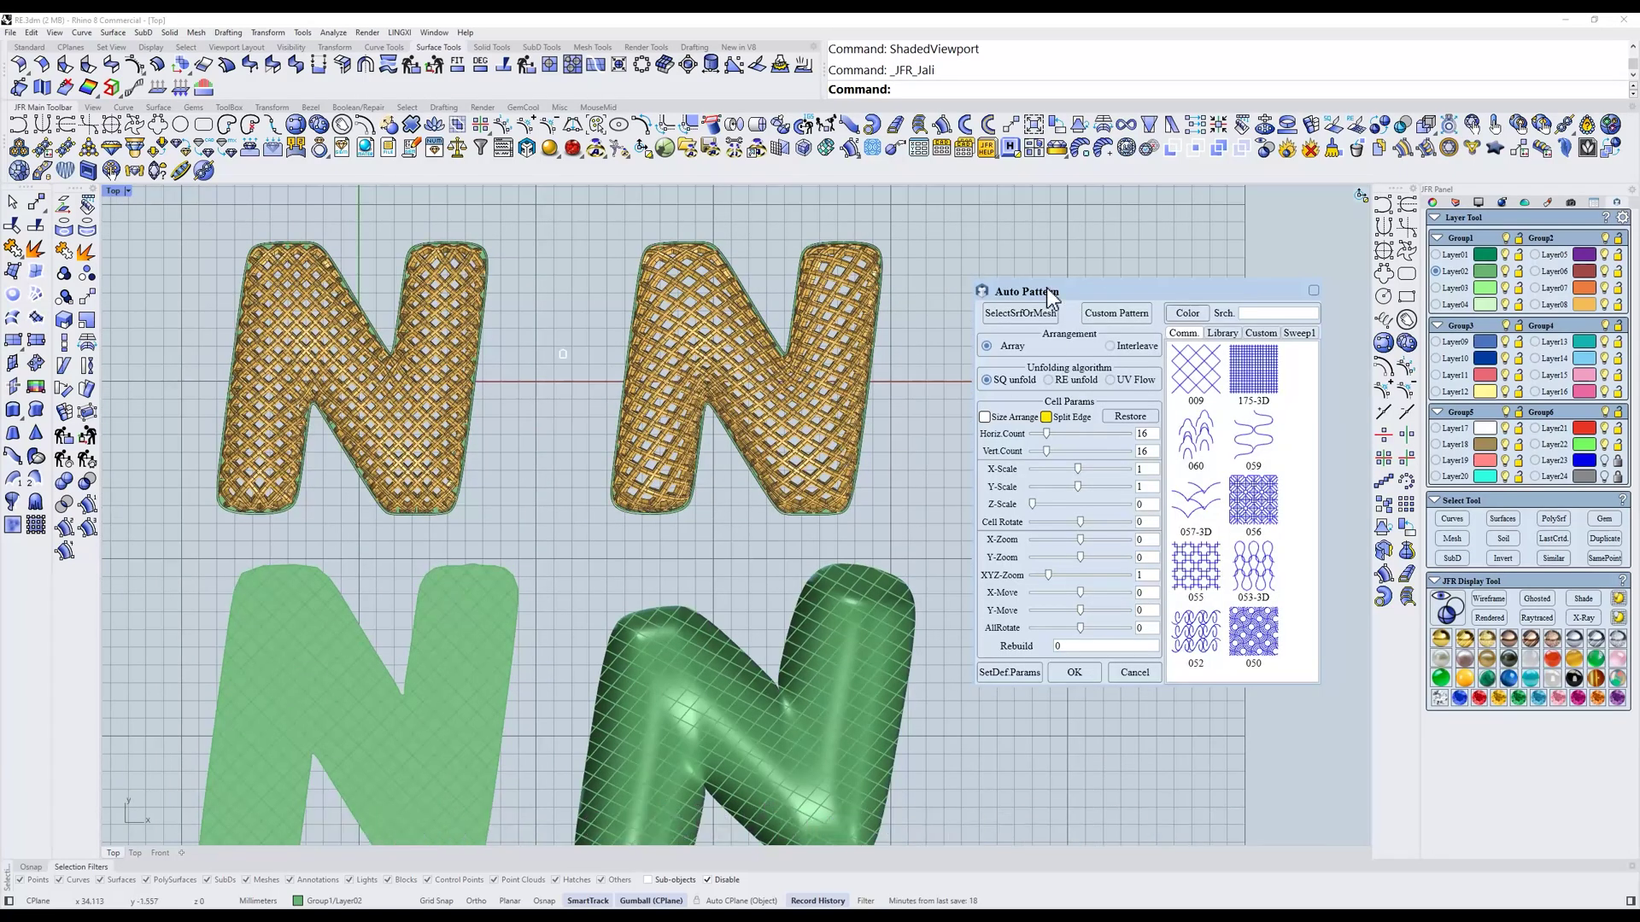
{"action": "left_click", "coordinate": [1054, 381]}
{"action": "left_click", "coordinate": [1116, 378]}
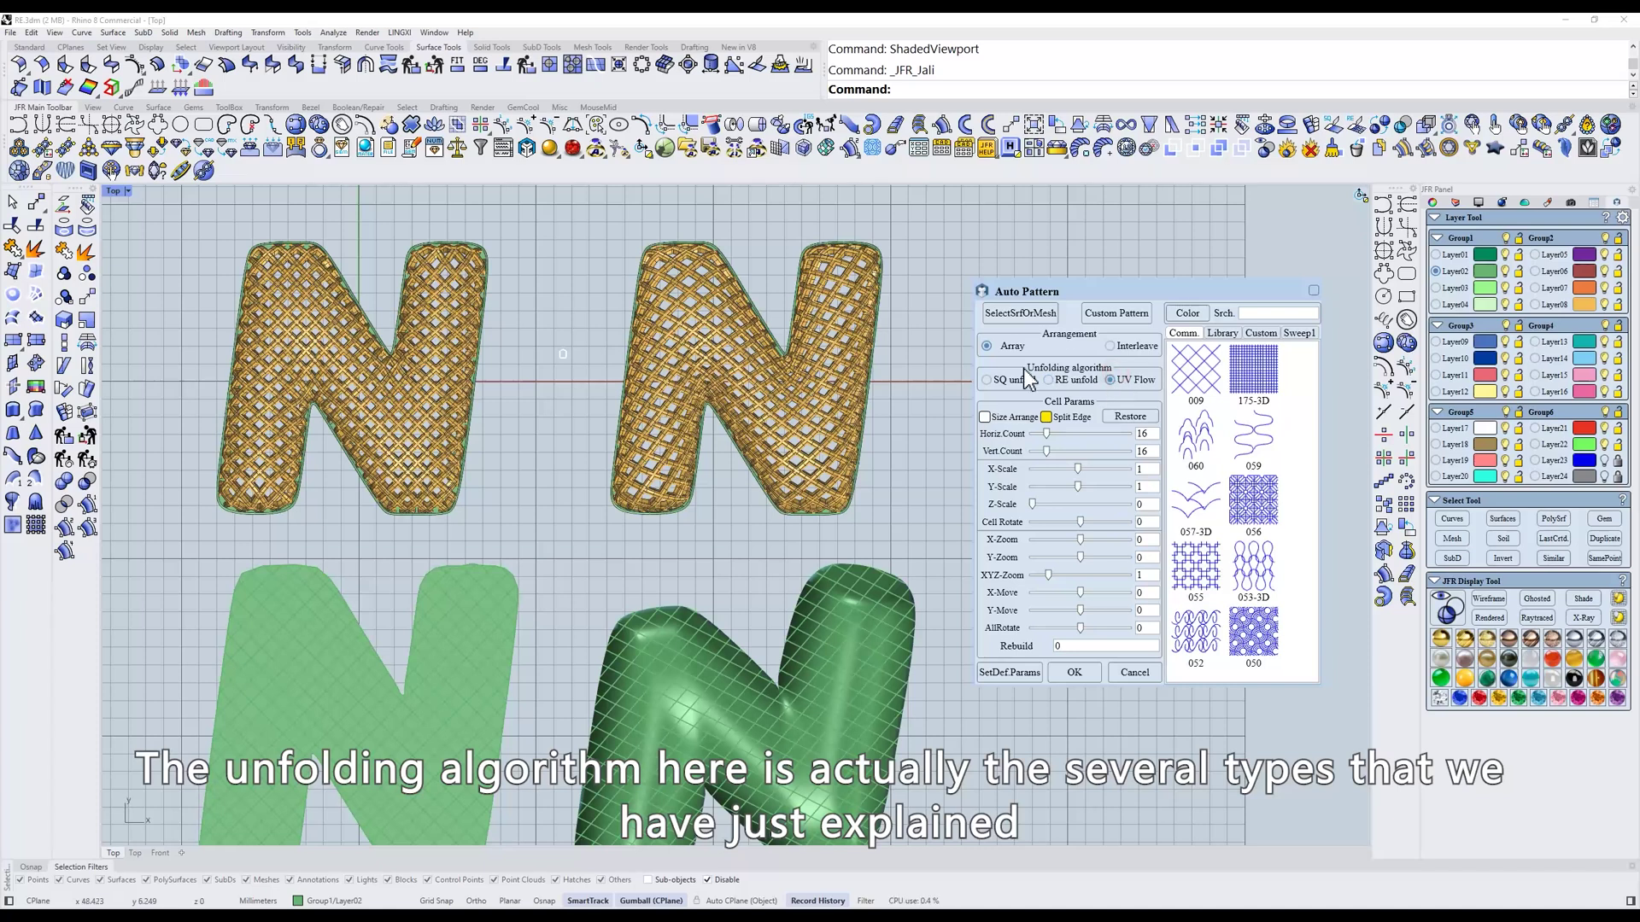
{"action": "left_click", "coordinate": [1003, 377]}
{"action": "scroll", "coordinate": [721, 519], "scroll_direction": "down", "scroll_amount": 2}
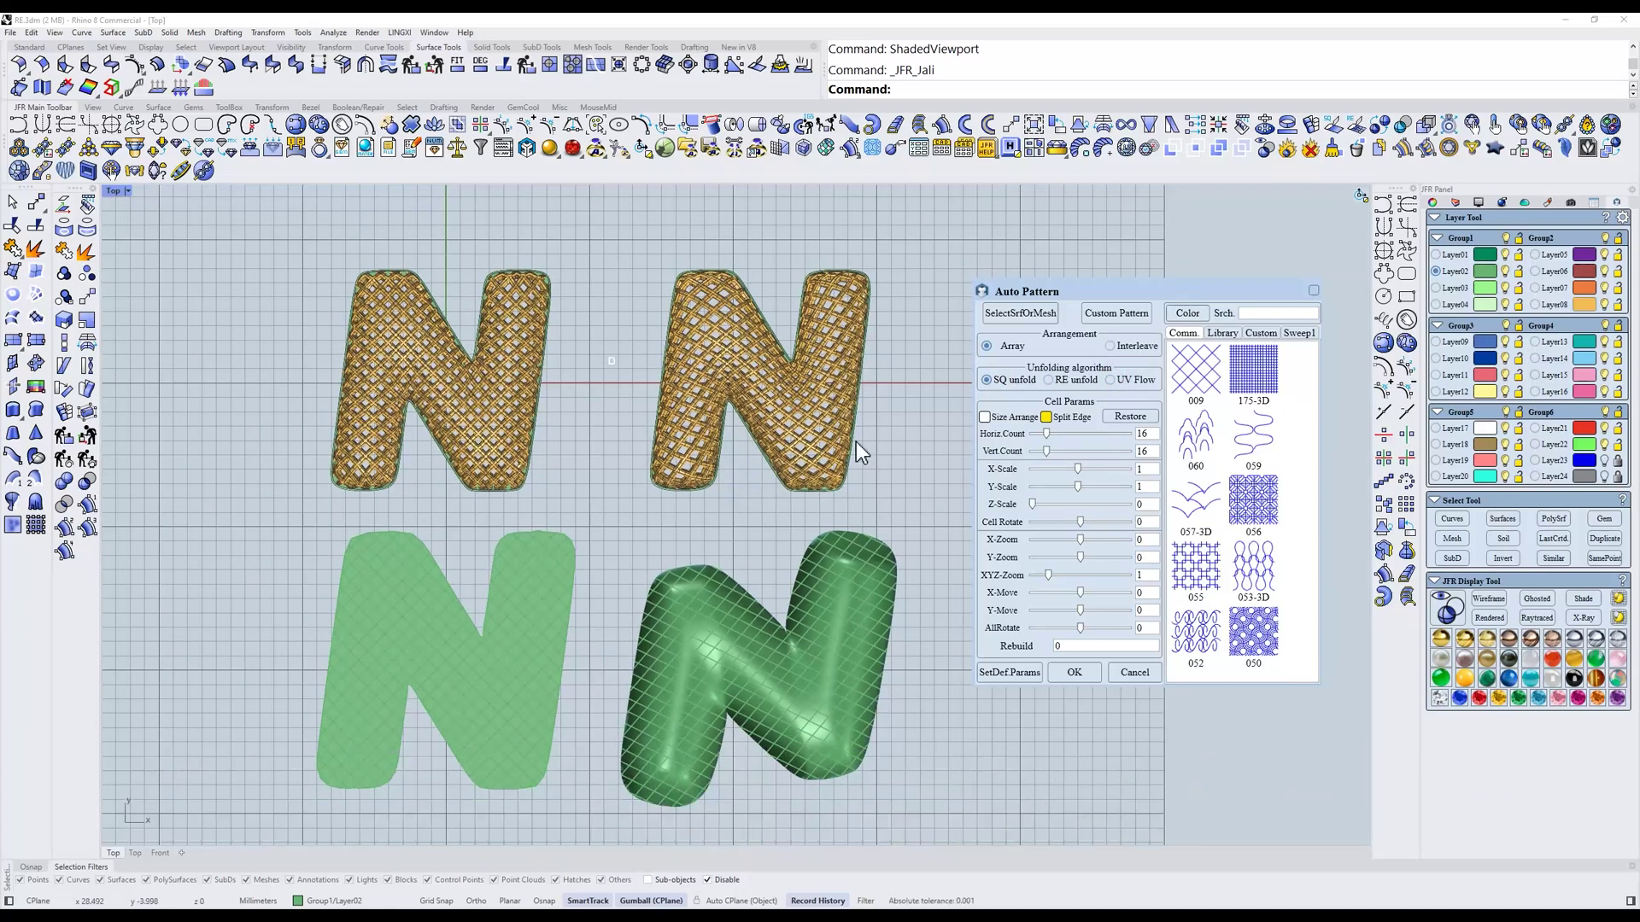
Undo the last hide to bring back the domed base surface beneath the original letter's lattice, keeping shaded display
{"action": "right_click_drag", "start_coordinate": [856, 443], "coordinate": [793, 479]}
{"action": "key", "text": "ctrl+z"}
{"action": "scroll", "coordinate": [368, 388], "scroll_direction": "up", "scroll_amount": 8}
{"action": "type", "text": "w"}
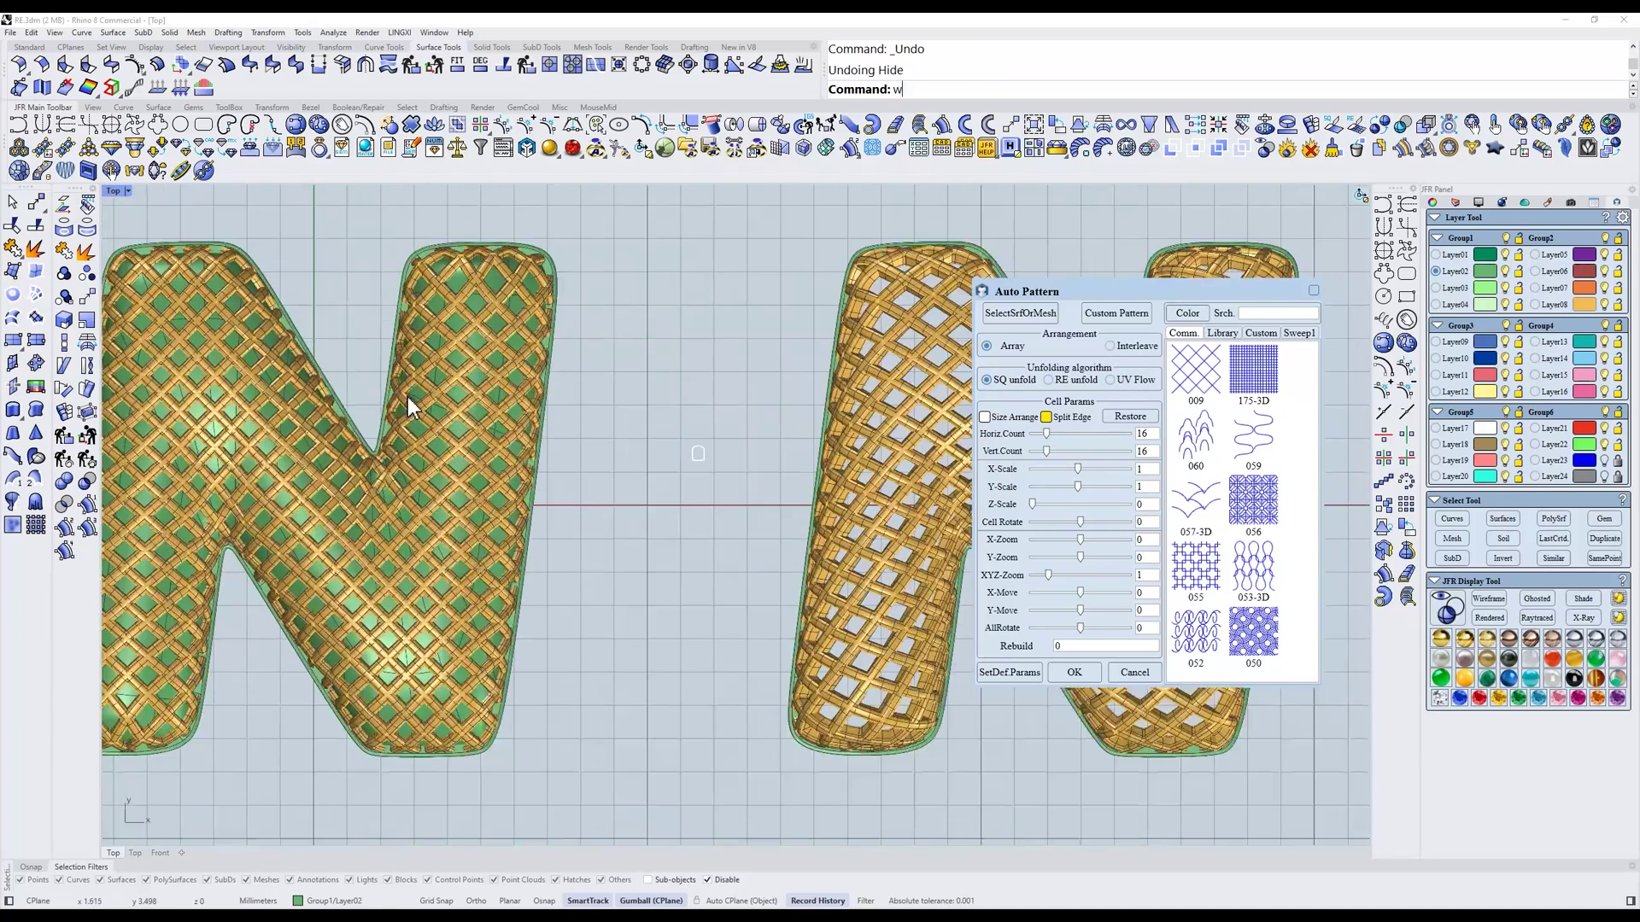
{"action": "scroll", "coordinate": [408, 397], "scroll_direction": "up", "scroll_amount": 4}
{"action": "key", "text": "space"}
{"action": "type", "text": "s"}
{"action": "key", "text": "space"}
Copy the original letter's domed base surface to the empty area beside the second lattice letter
{"action": "left_click", "coordinate": [454, 369]}
{"action": "scroll", "coordinate": [546, 537], "scroll_direction": "down", "scroll_amount": 11}
{"action": "right_click_drag", "start_coordinate": [557, 538], "coordinate": [360, 487]}
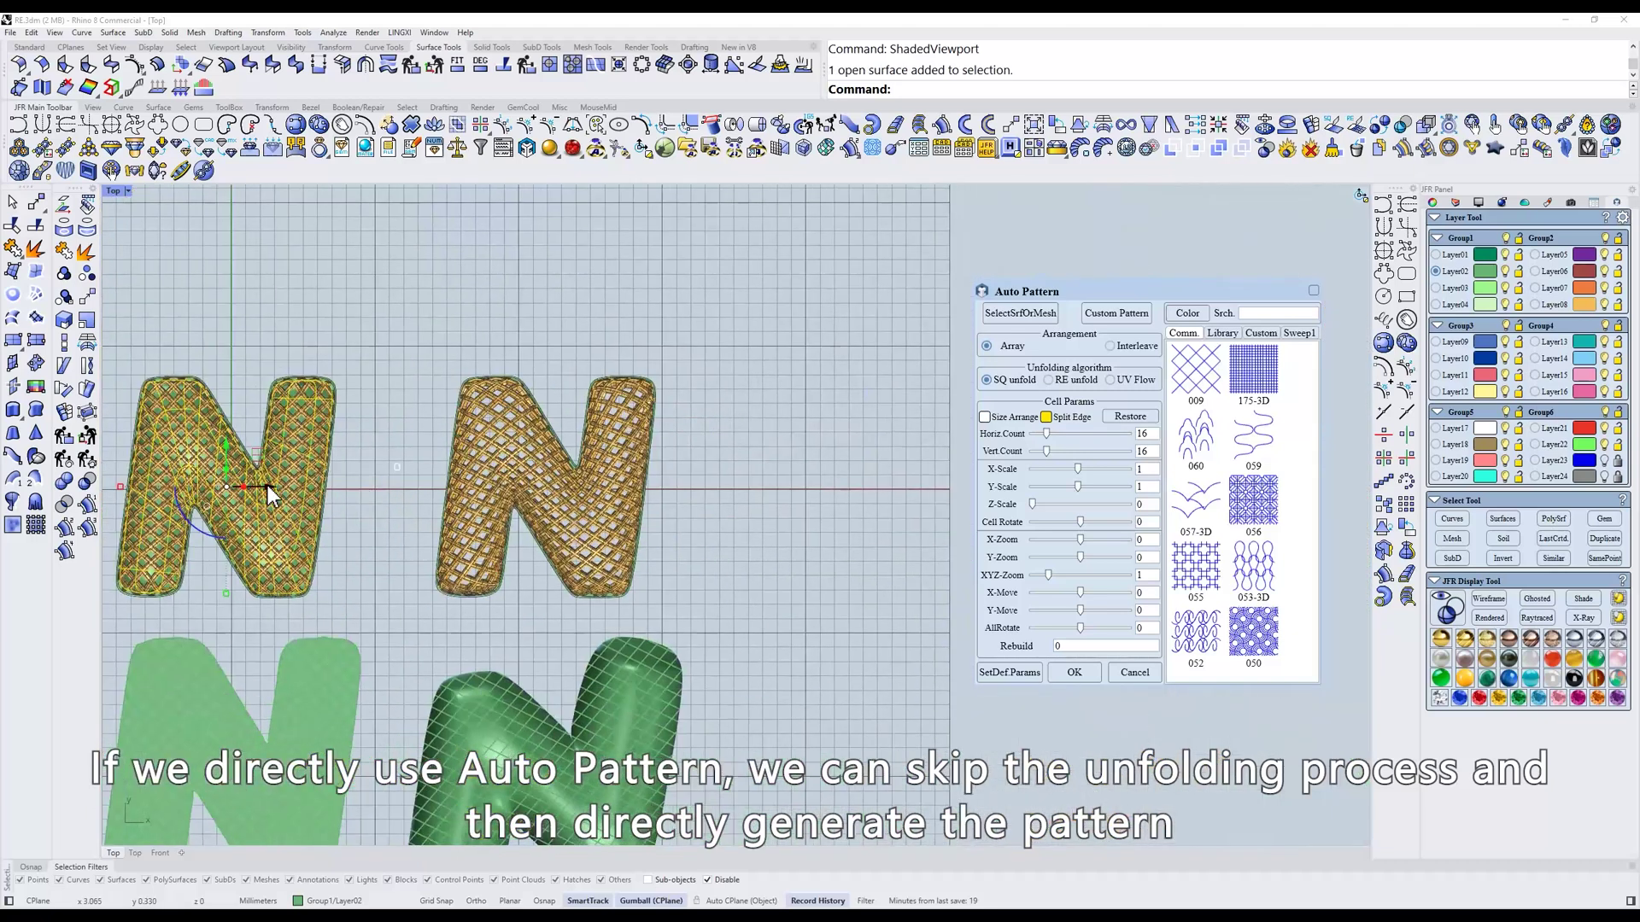
{"action": "left_click_drag", "start_coordinate": [268, 485], "coordinate": [929, 510]}
{"action": "scroll", "coordinate": [929, 509], "scroll_direction": "up", "scroll_amount": 2}
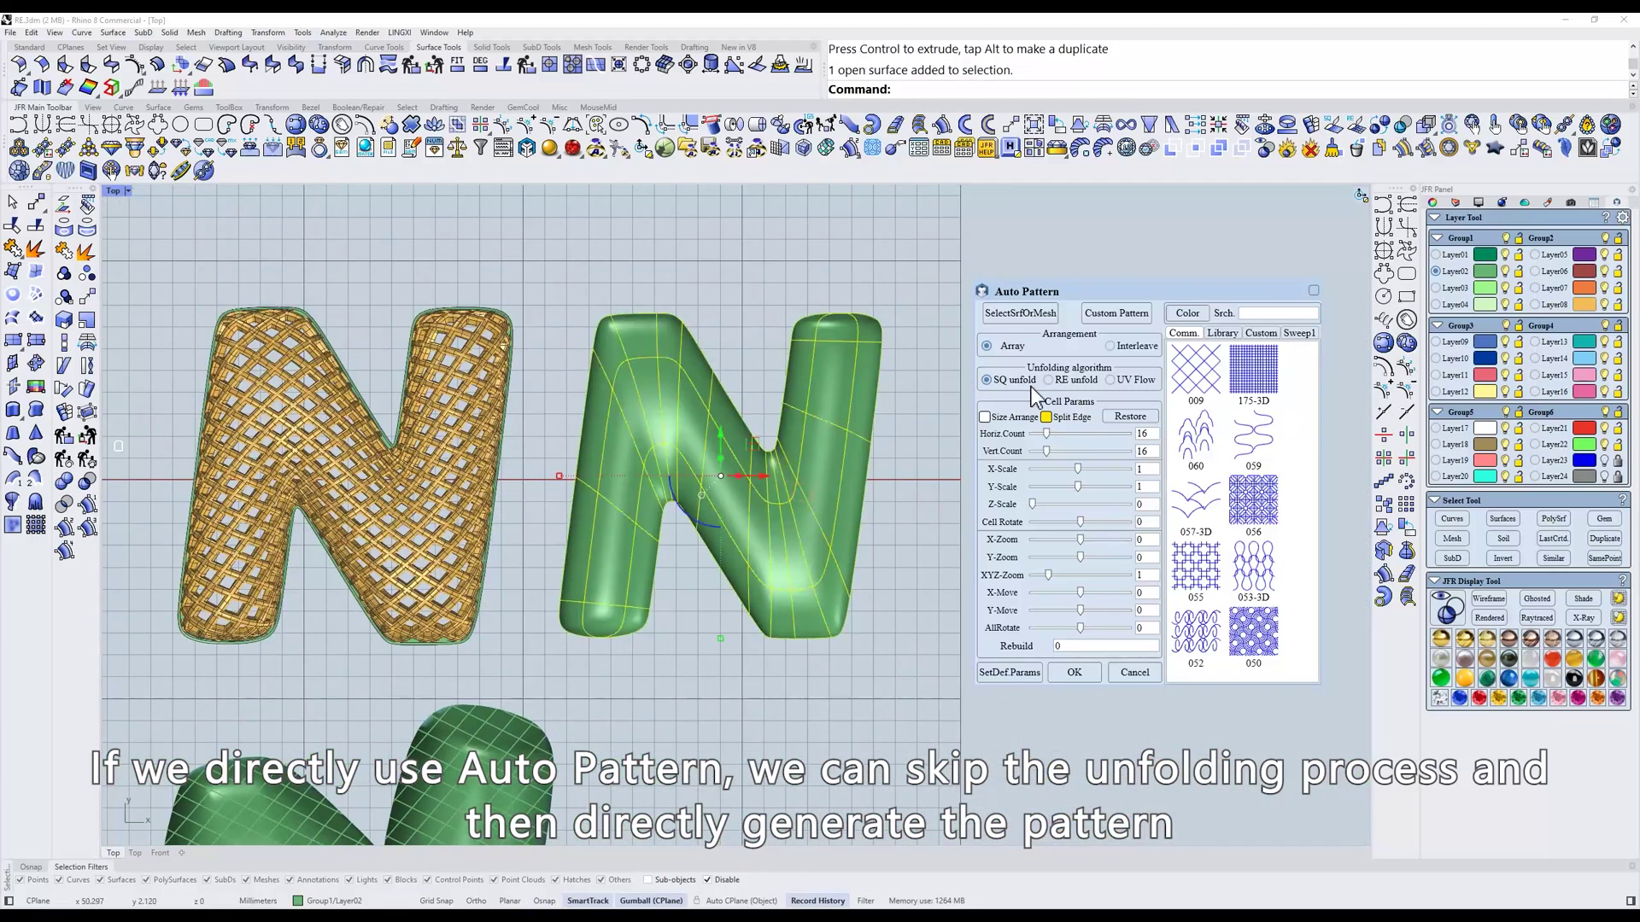
Apply pattern 009 to the copied base surface with a horizontal count of 15 and a vertical count of 15
{"action": "left_click", "coordinate": [1202, 367]}
{"action": "right_click_drag", "start_coordinate": [871, 455], "coordinate": [916, 458]}
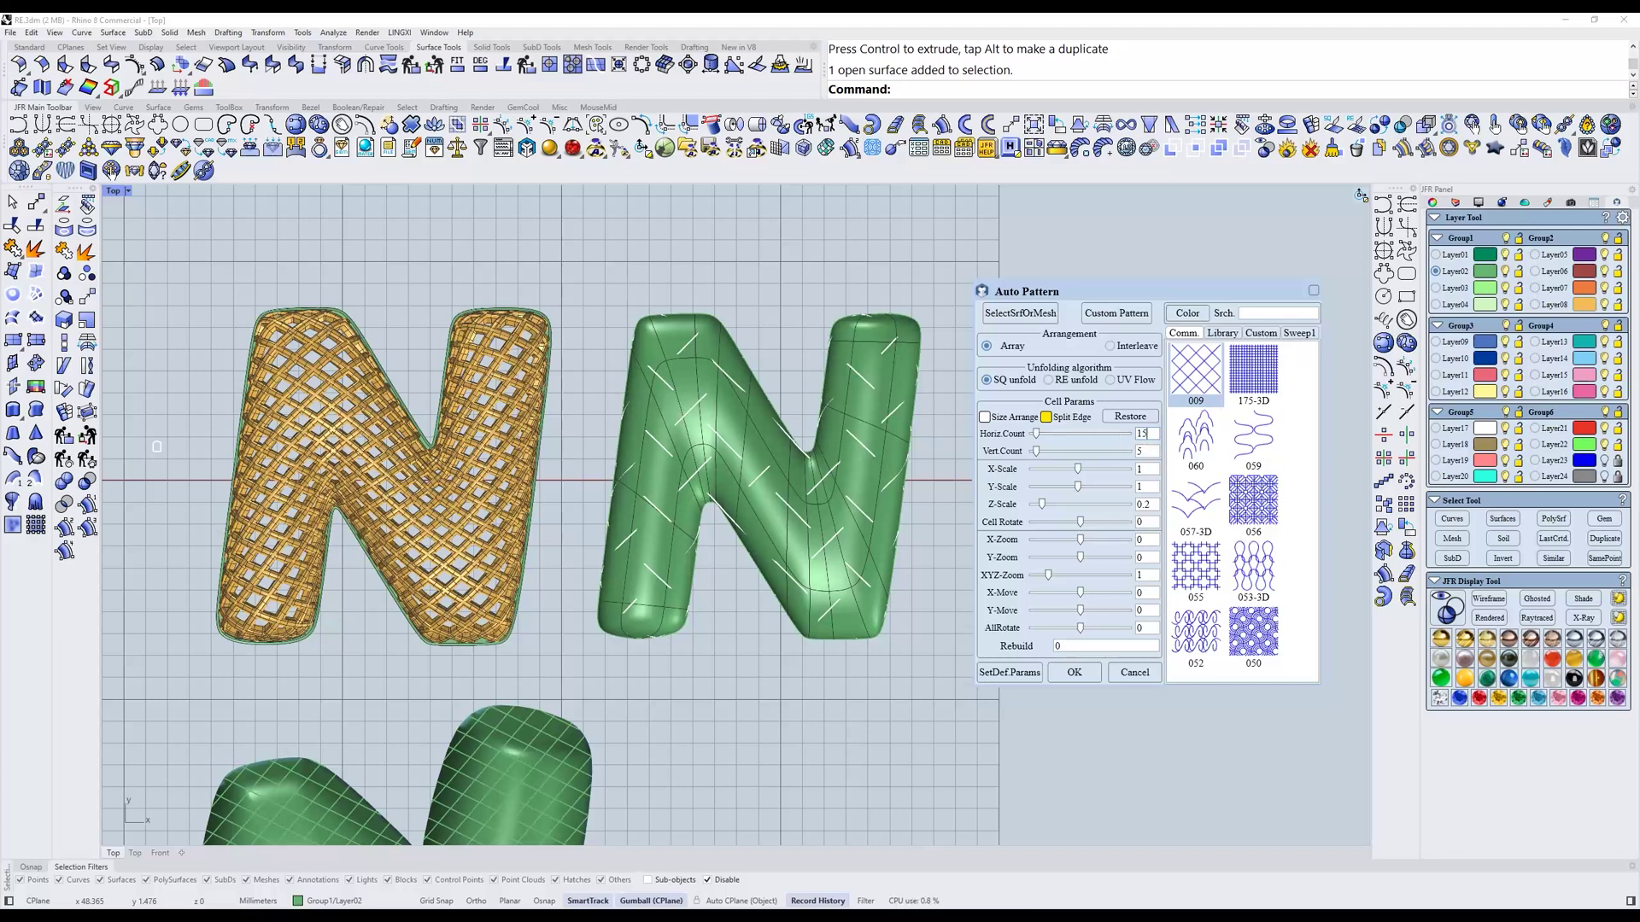
{"action": "type", "text": "15"}
{"action": "key", "text": "Return"}
{"action": "type", "text": "15"}
{"action": "key", "text": "Return"}
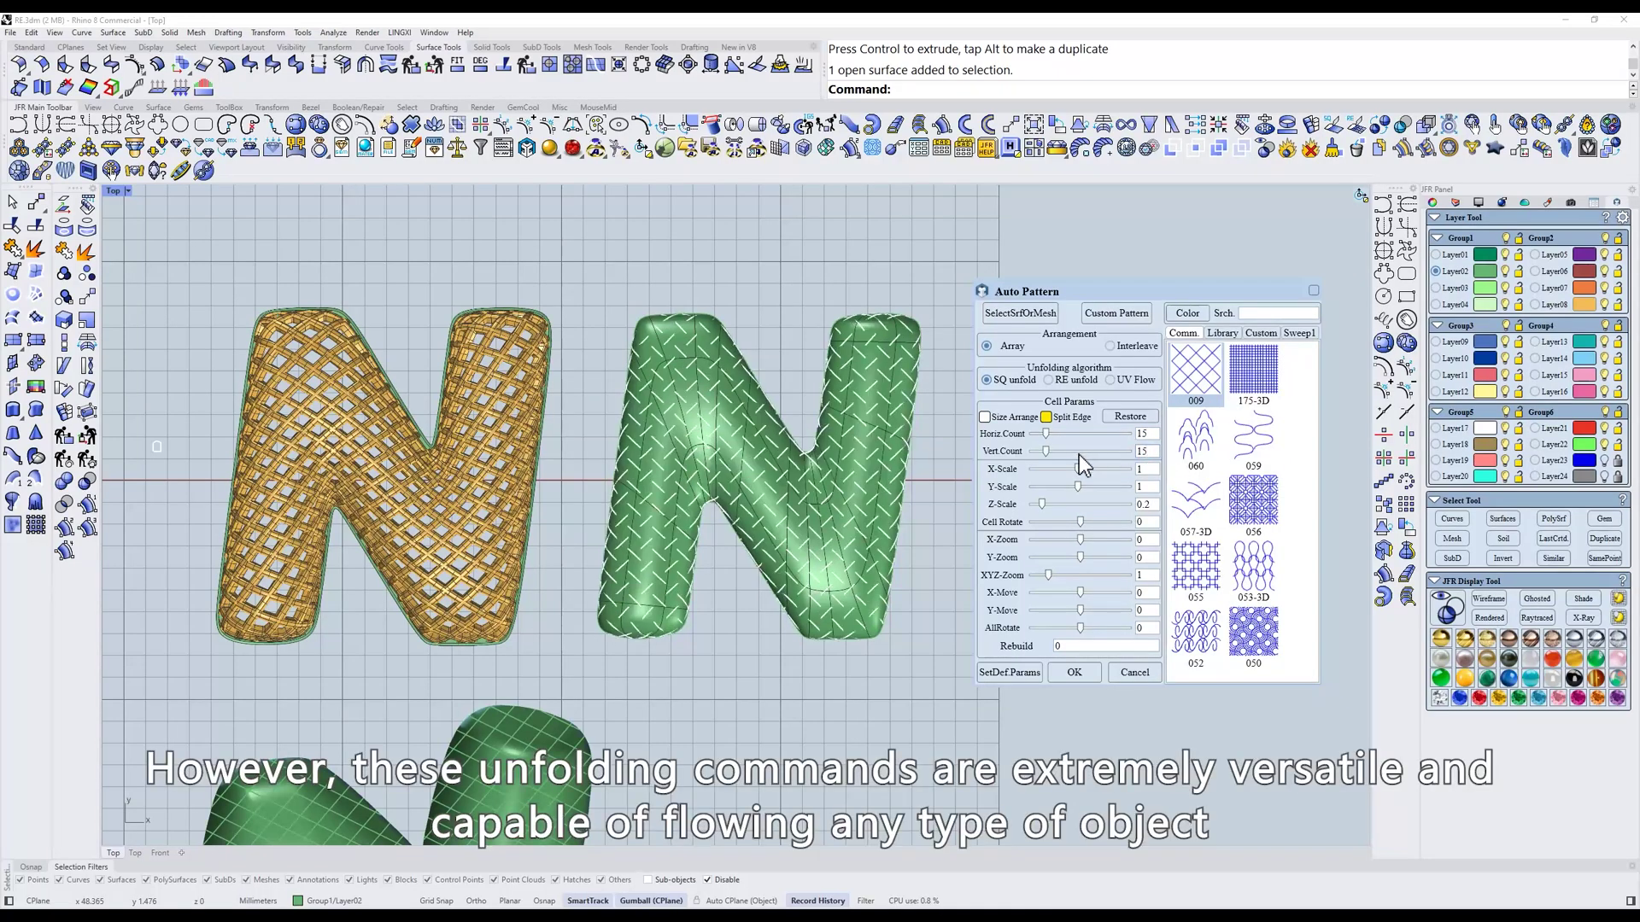
Set the pattern's Z-Scale to 0 and show the model in wireframe display
{"action": "left_click_drag", "start_coordinate": [1156, 507], "coordinate": [1110, 501]}
{"action": "type", "text": "0"}
{"action": "key", "text": "Return"}
{"action": "scroll", "coordinate": [830, 478], "scroll_direction": "up", "scroll_amount": 6}
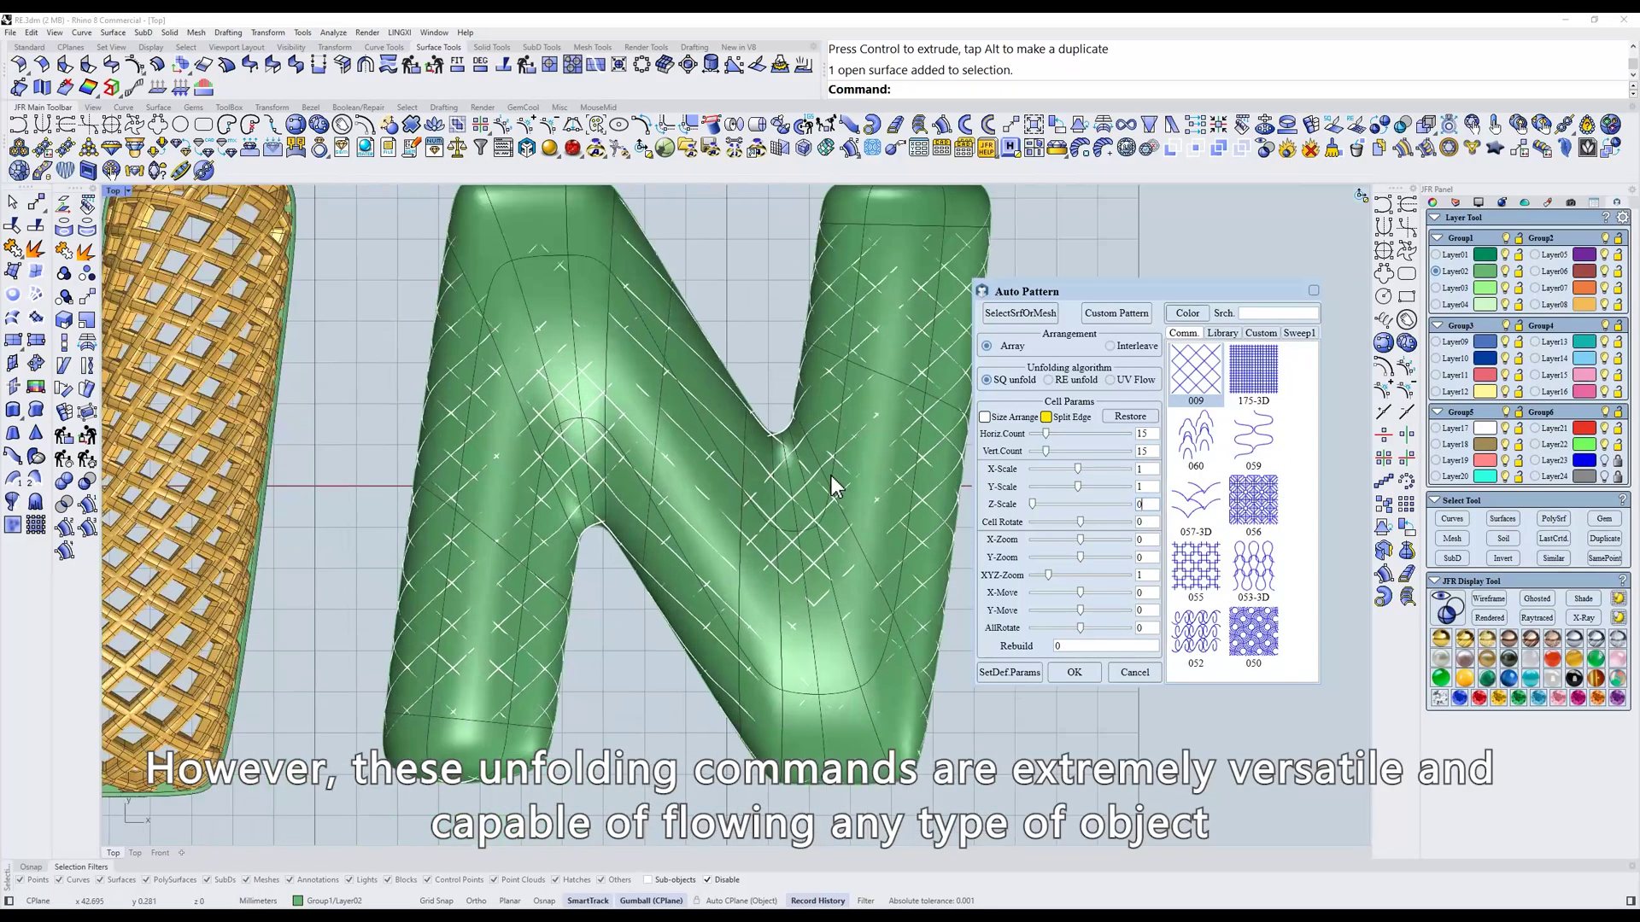
{"action": "type", "text": "w"}
{"action": "key", "text": "Return"}
Set the SQ-unfolded pattern's horizontal and vertical counts to 16 each
{"action": "right_click_drag", "start_coordinate": [830, 478], "coordinate": [805, 516]}
{"action": "left_click_drag", "start_coordinate": [1045, 433], "coordinate": [1048, 449]}
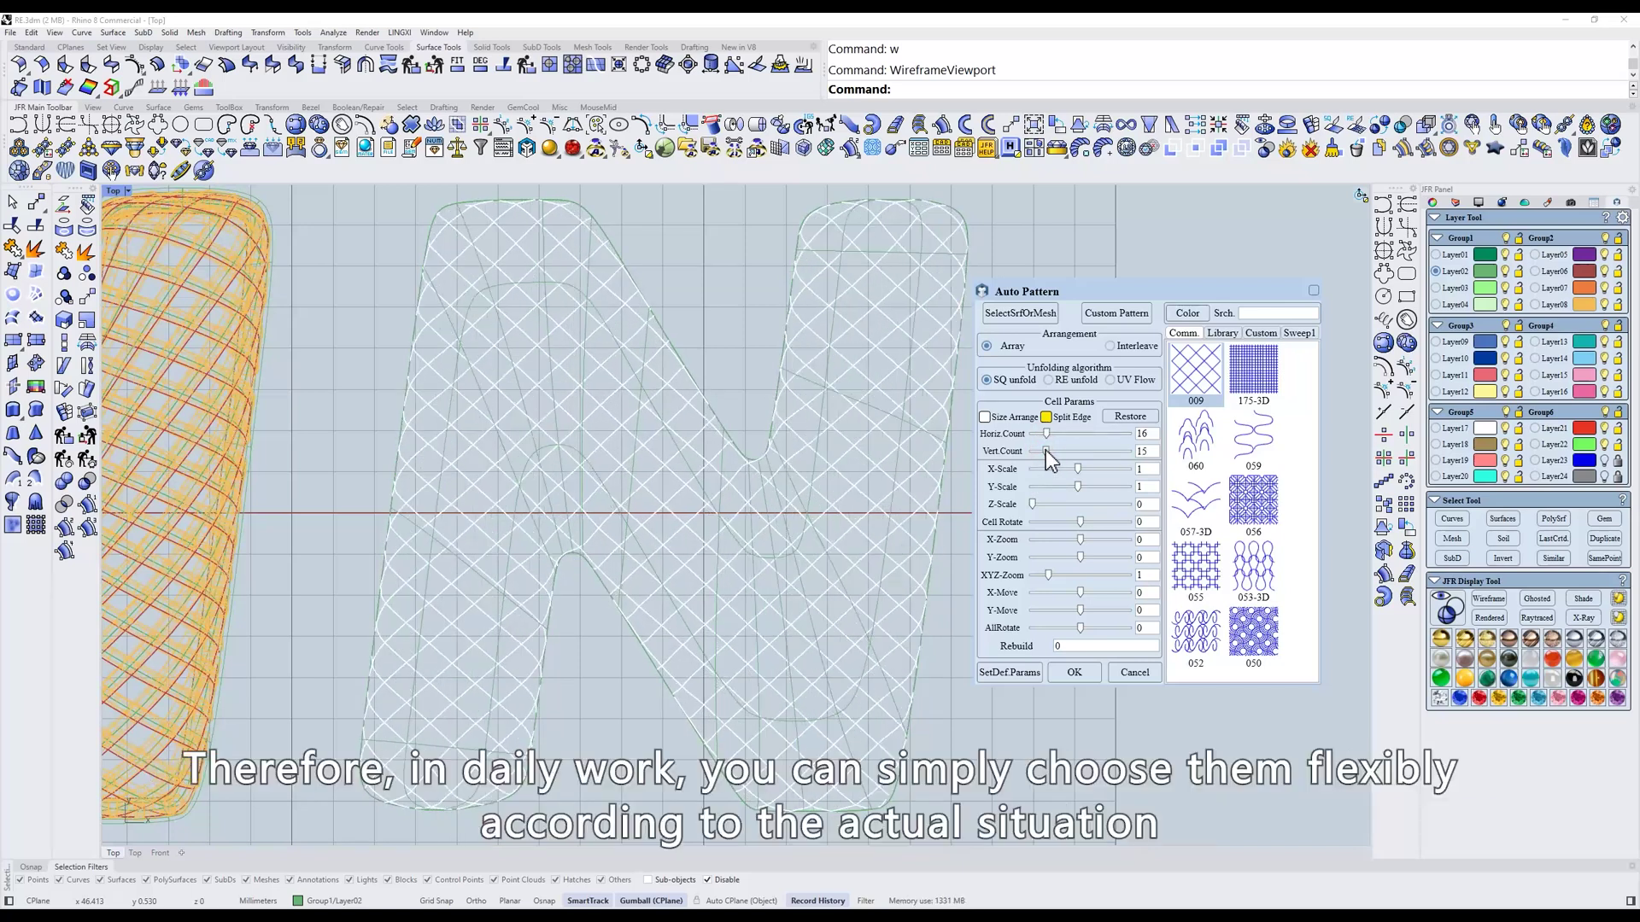
{"action": "scroll", "coordinate": [794, 481], "scroll_direction": "down", "scroll_amount": 2}
{"action": "right_click_drag", "start_coordinate": [794, 481], "coordinate": [792, 456]}
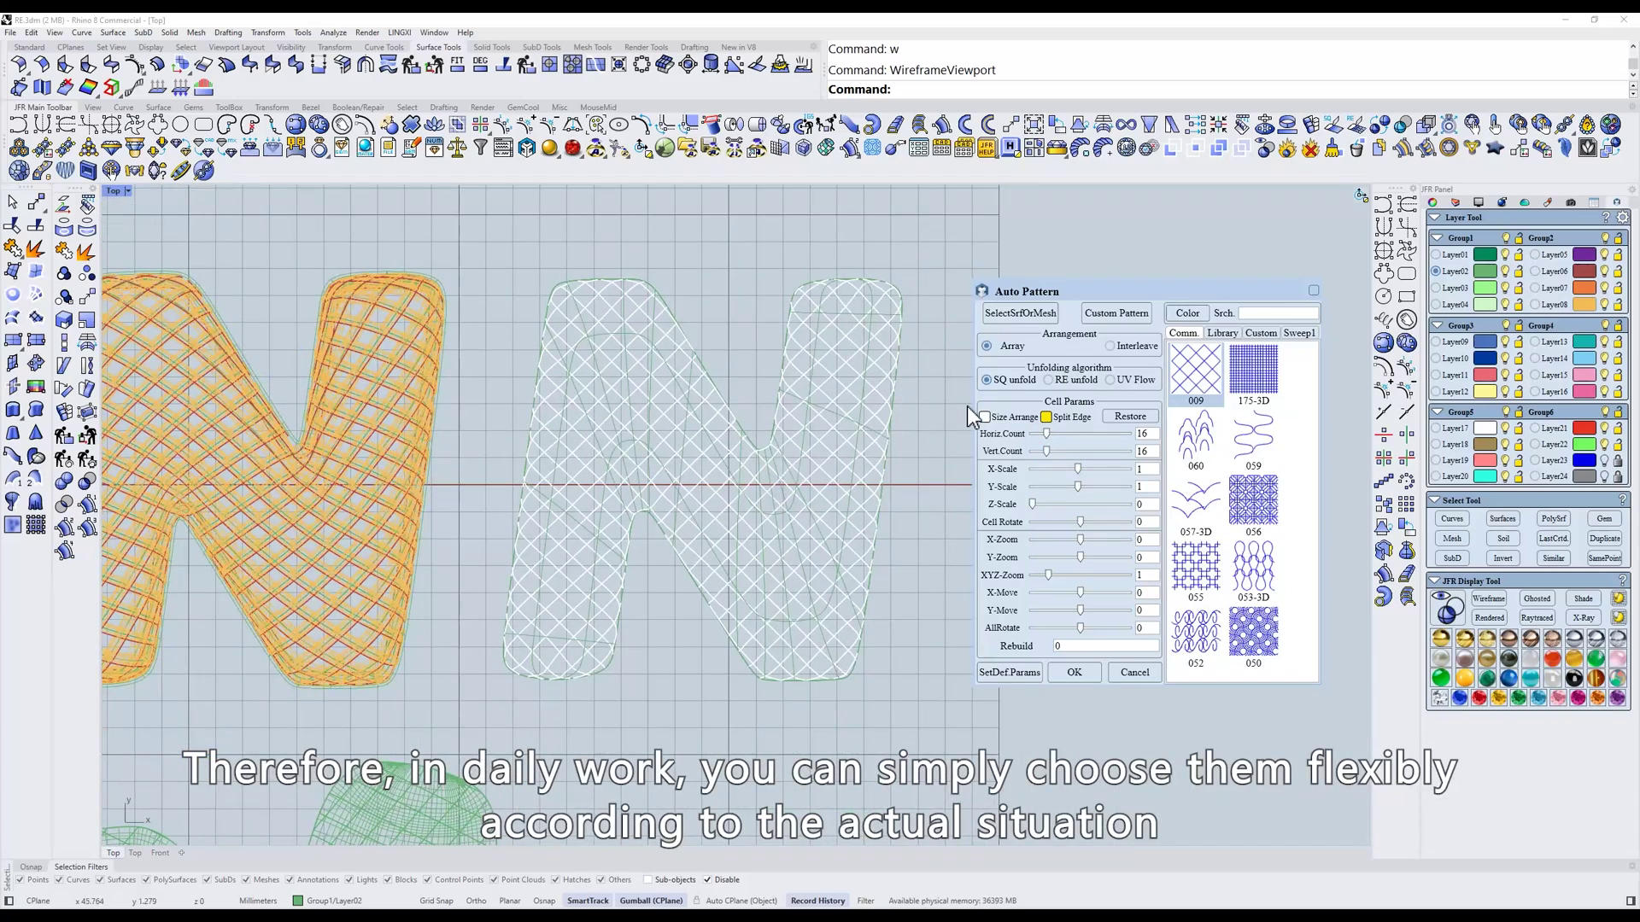
Switch the pattern to RE unfold with a horizontal count of 19 and a vertical count of 18, and check it at an angle
{"action": "left_click", "coordinate": [1049, 380]}
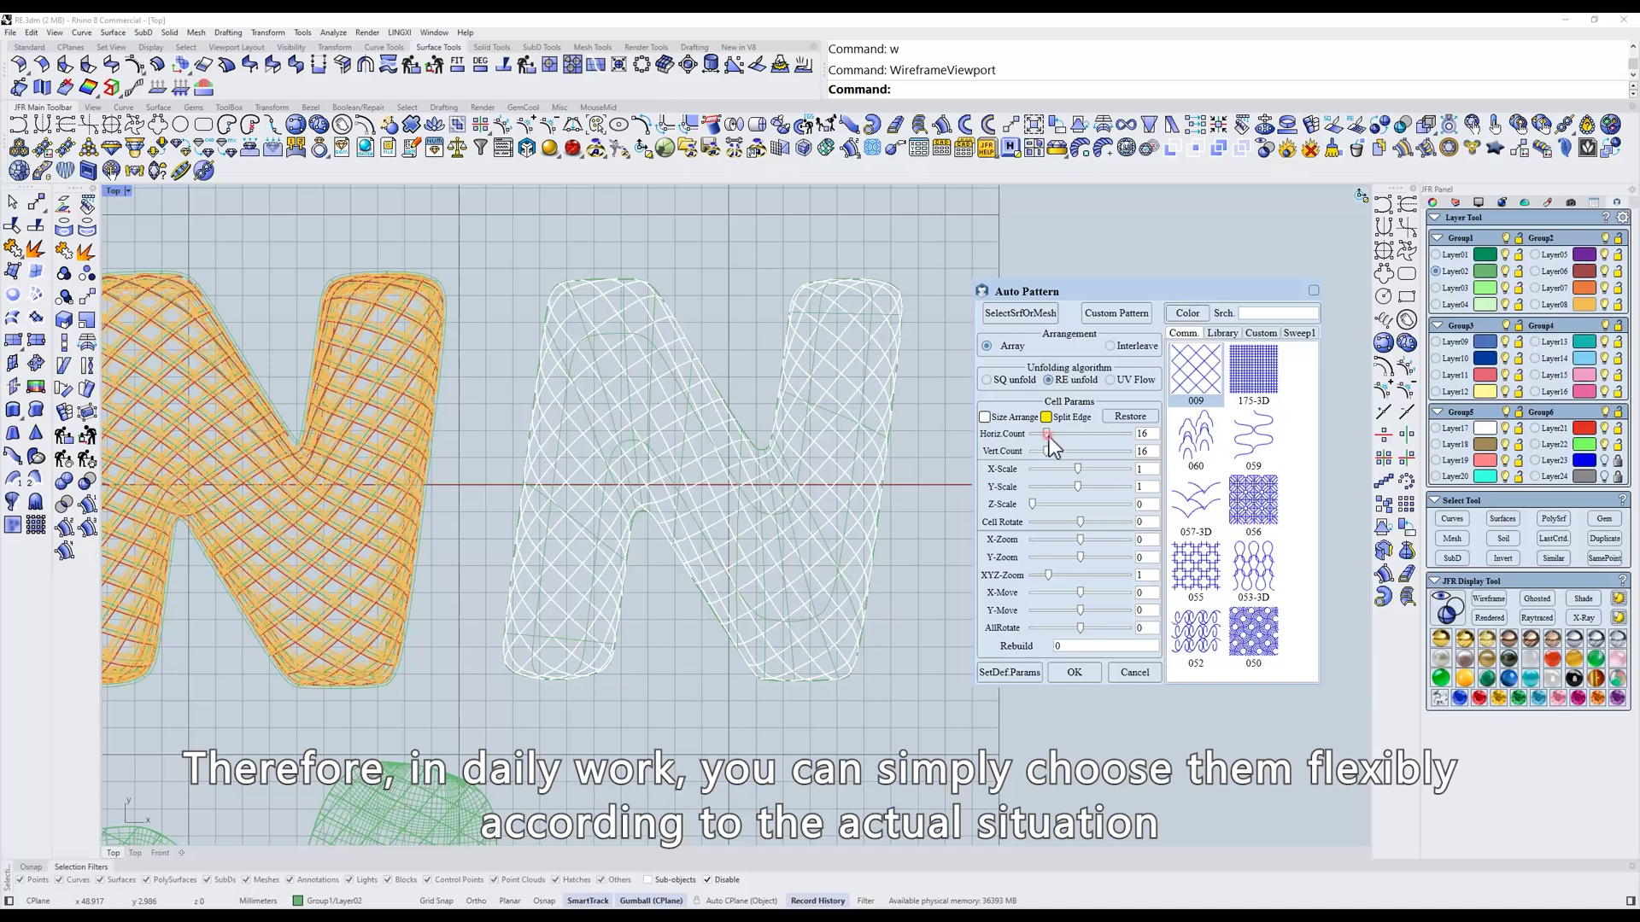
{"action": "left_click_drag", "start_coordinate": [1049, 437], "coordinate": [1049, 453]}
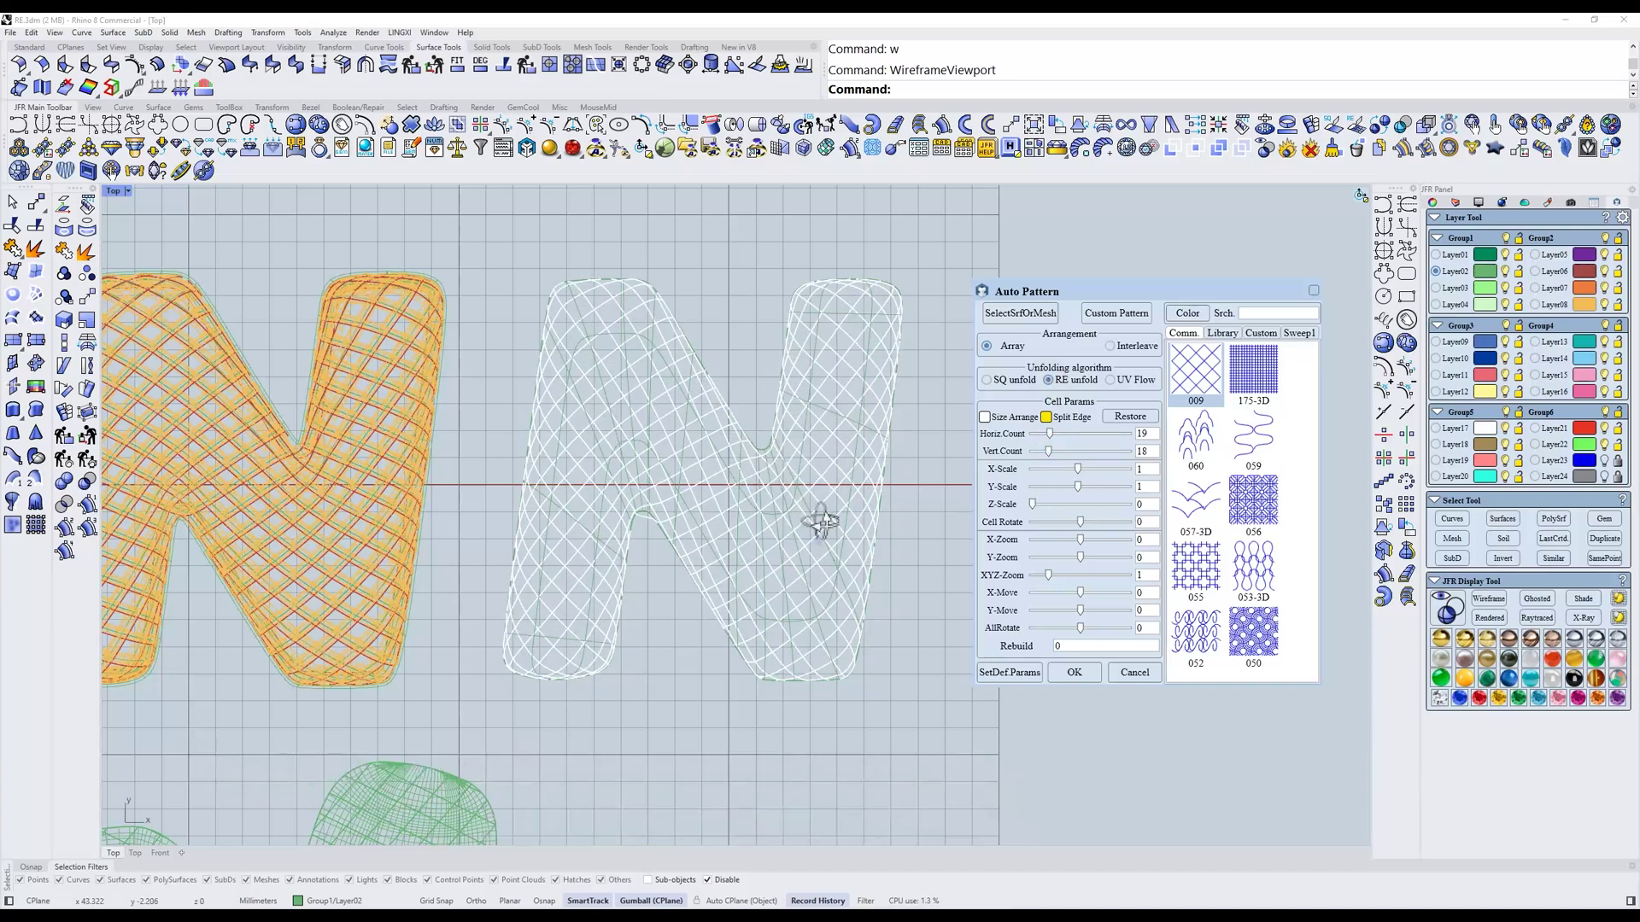
{"action": "right_click_drag", "start_coordinate": [819, 521], "coordinate": [798, 524], "text": "ctrl+shift"}
{"action": "scroll", "coordinate": [767, 591], "scroll_direction": "up", "scroll_amount": 2}
{"action": "right_click_drag", "start_coordinate": [767, 591], "coordinate": [743, 565], "text": "ctrl+shift"}
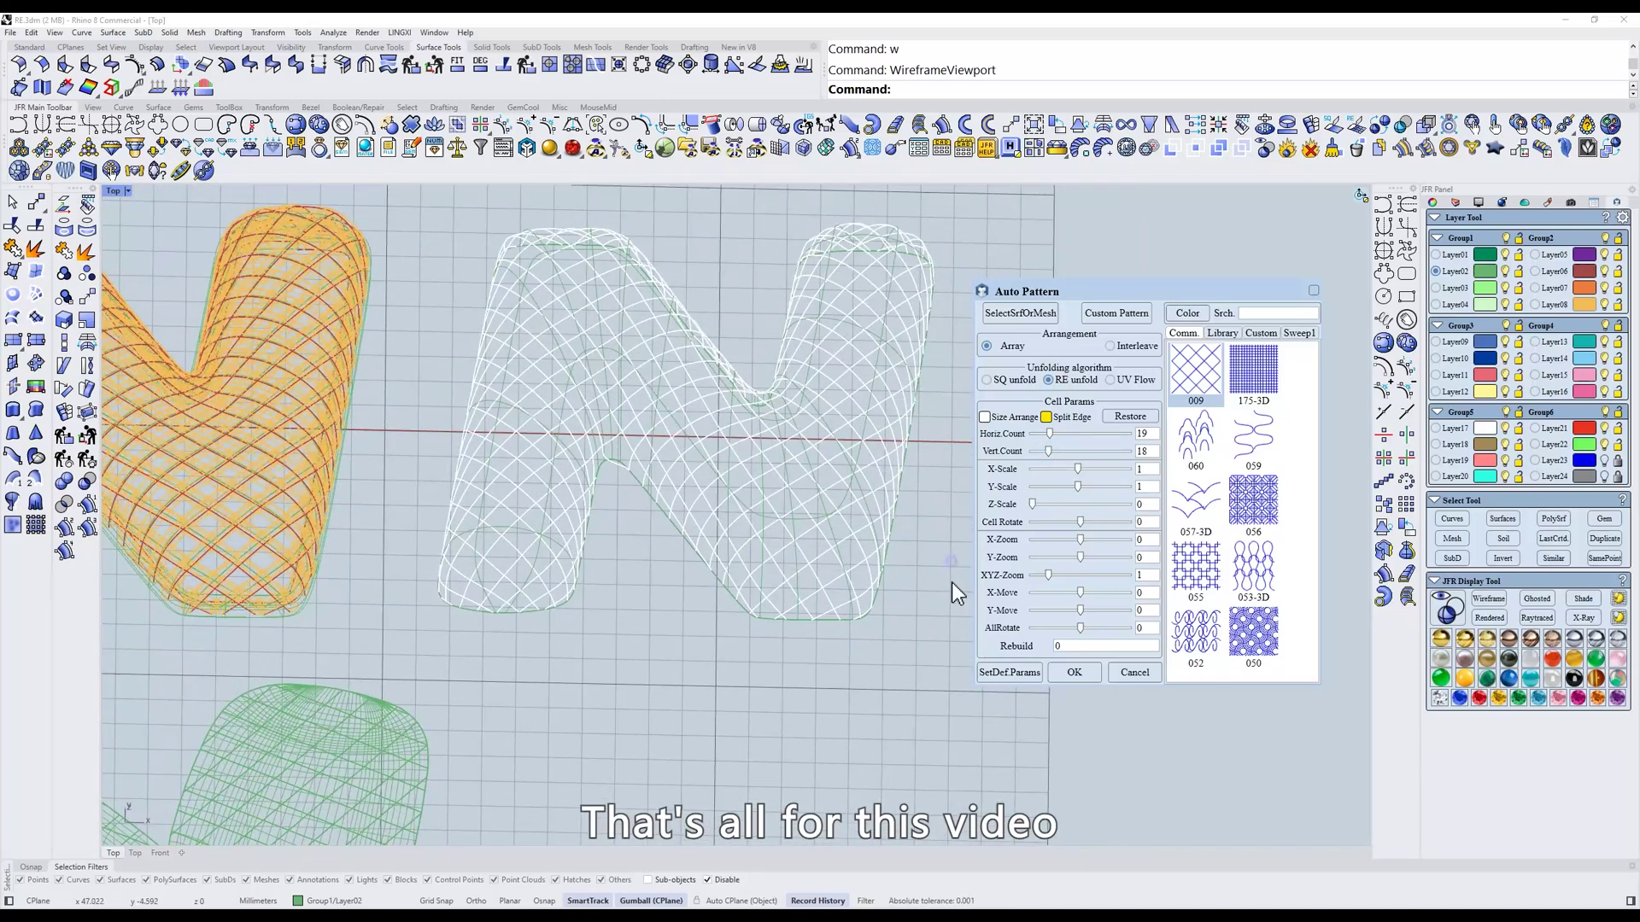
Generate the RE-unfolded pattern on the copied base surface and group the resulting curves
{"action": "left_click", "coordinate": [1073, 671]}
{"action": "right_click_drag", "start_coordinate": [951, 583], "coordinate": [1055, 605], "text": "ctrl+shift"}
{"action": "type", "text": "g"}
{"action": "key", "text": "space"}
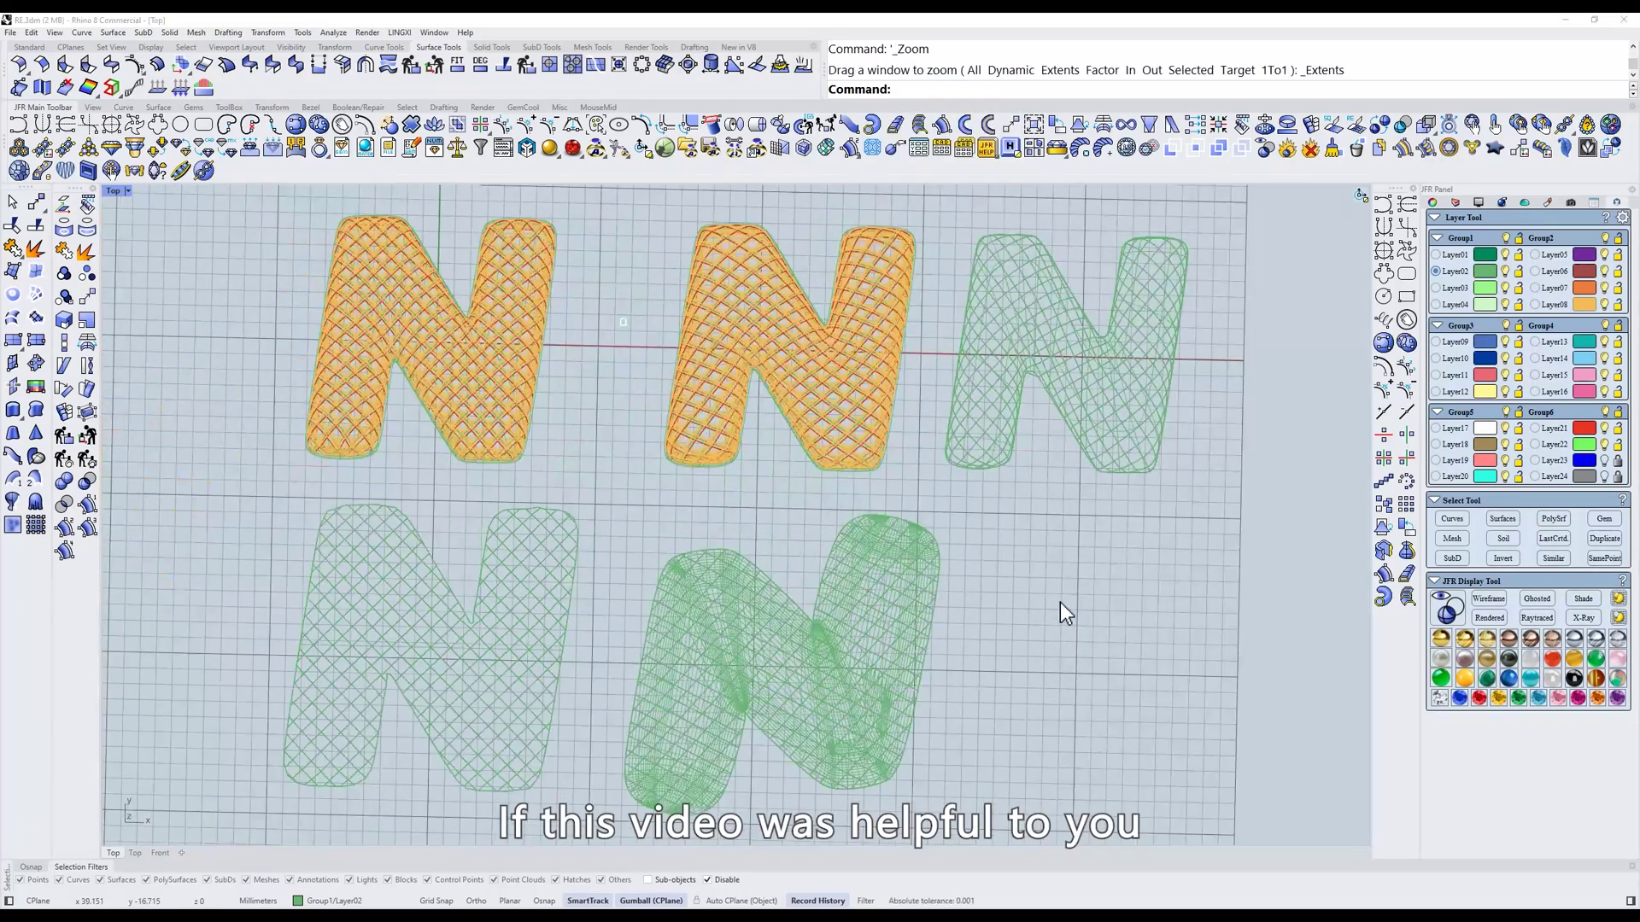
Switch to shaded display in the top view, close in on the newly patterned letter
{"action": "key", "text": "ctrl+alt+s"}
{"action": "type", "text": "t"}
{"action": "key", "text": "space"}
{"action": "scroll", "coordinate": [1083, 447], "scroll_direction": "up", "scroll_amount": 6}
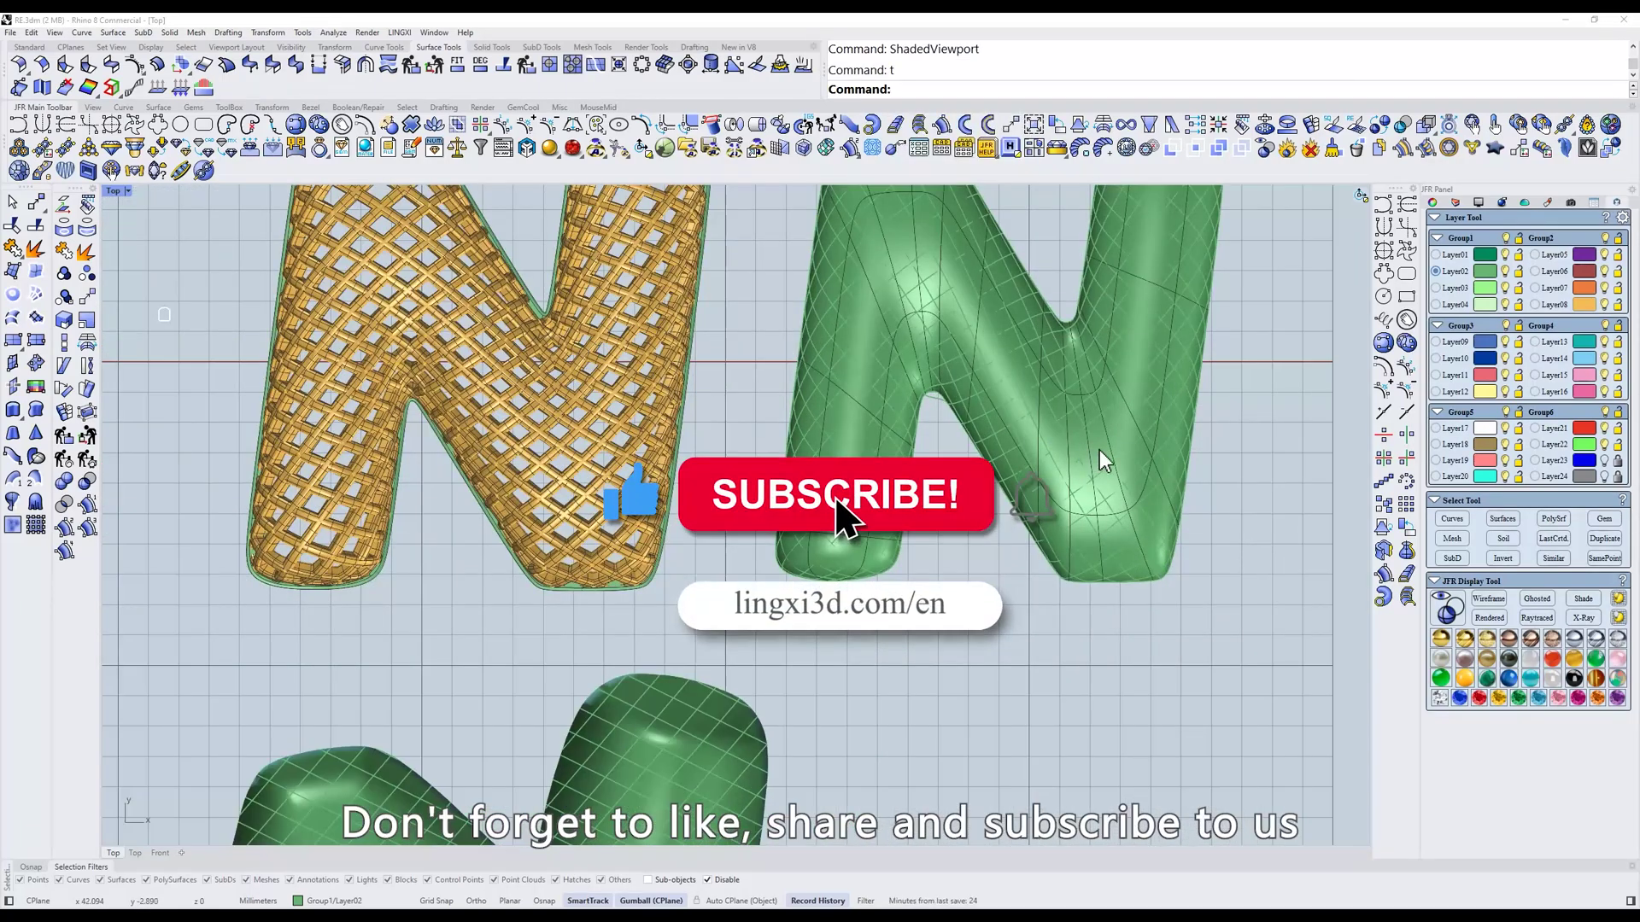
Hide the copied base surface beneath the newly generated pattern curves
{"action": "left_click", "coordinate": [1109, 458]}
{"action": "type", "text": "h"}
{"action": "key", "text": "Return"}
{"action": "scroll", "coordinate": [1093, 487], "scroll_direction": "down", "scroll_amount": 3}
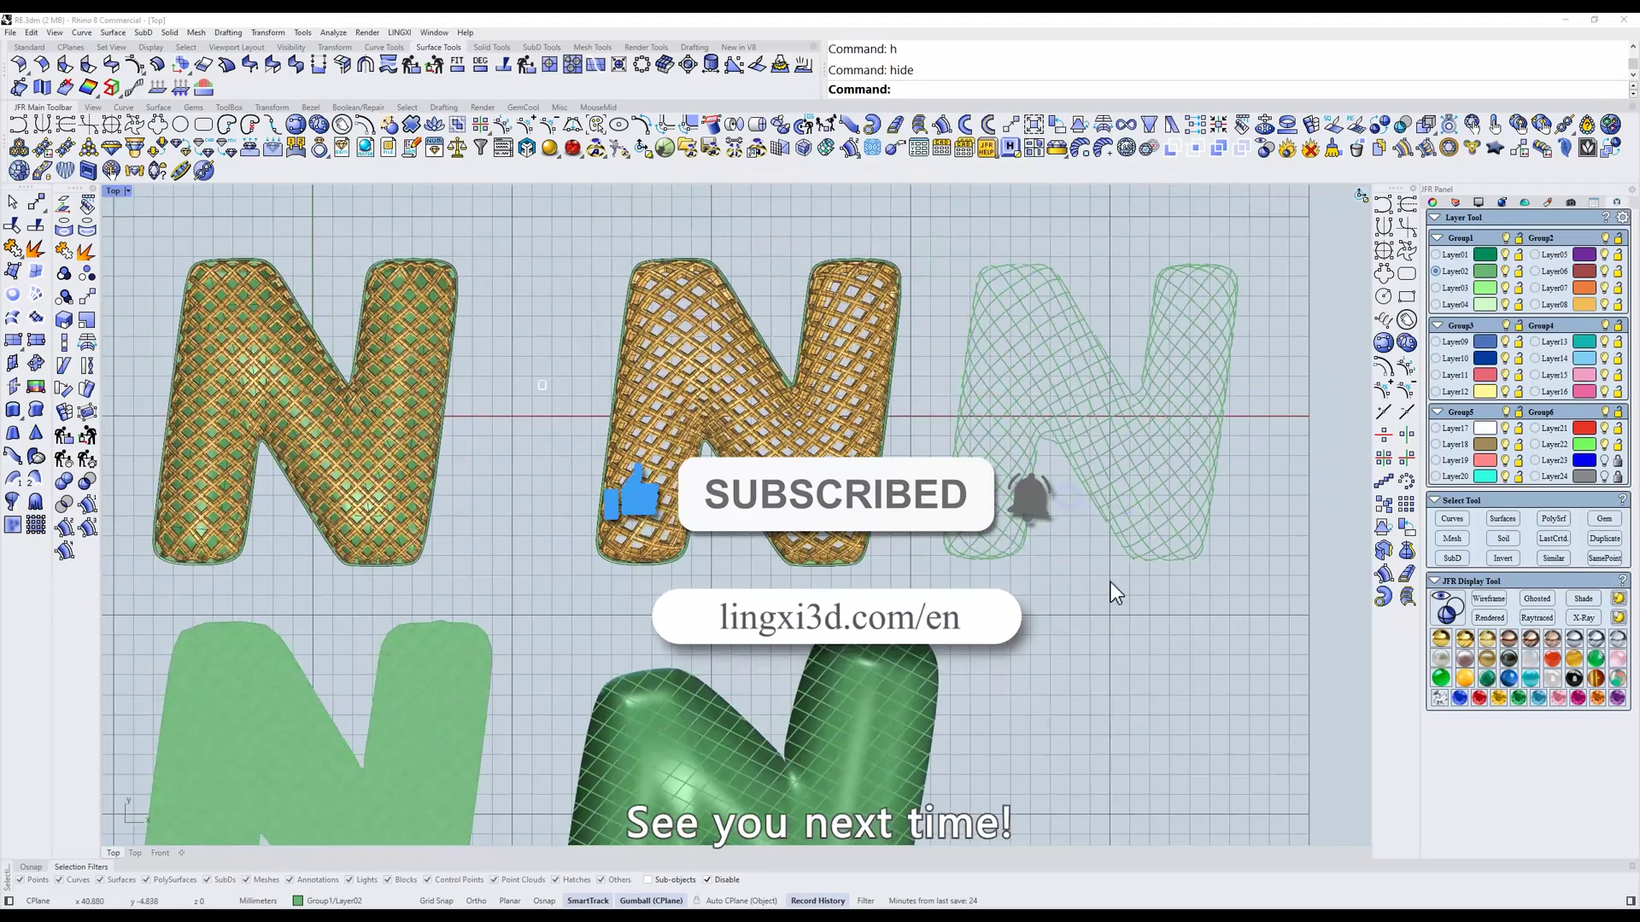